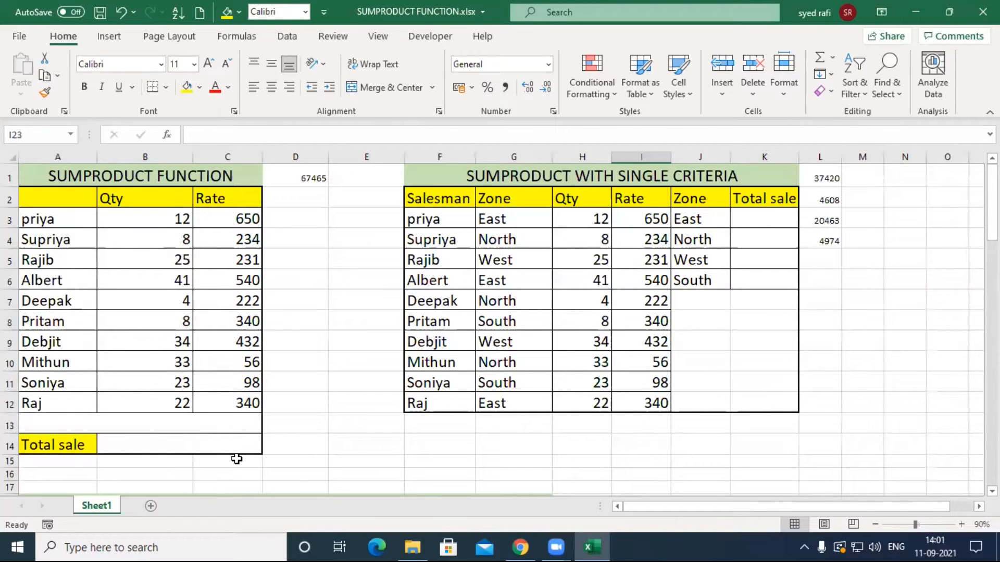
click(639, 102)
key(Escape)
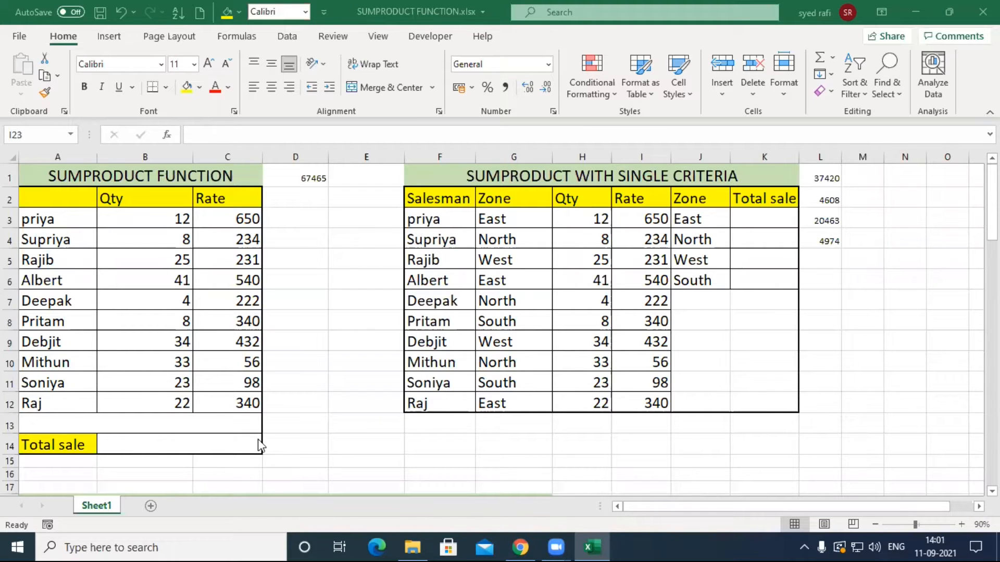
click(177, 440)
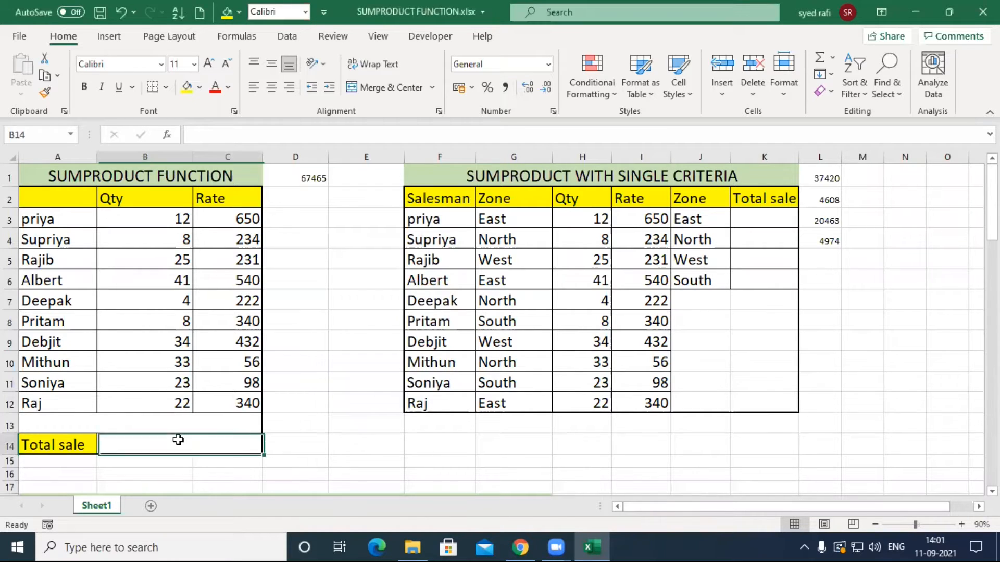
text(=)
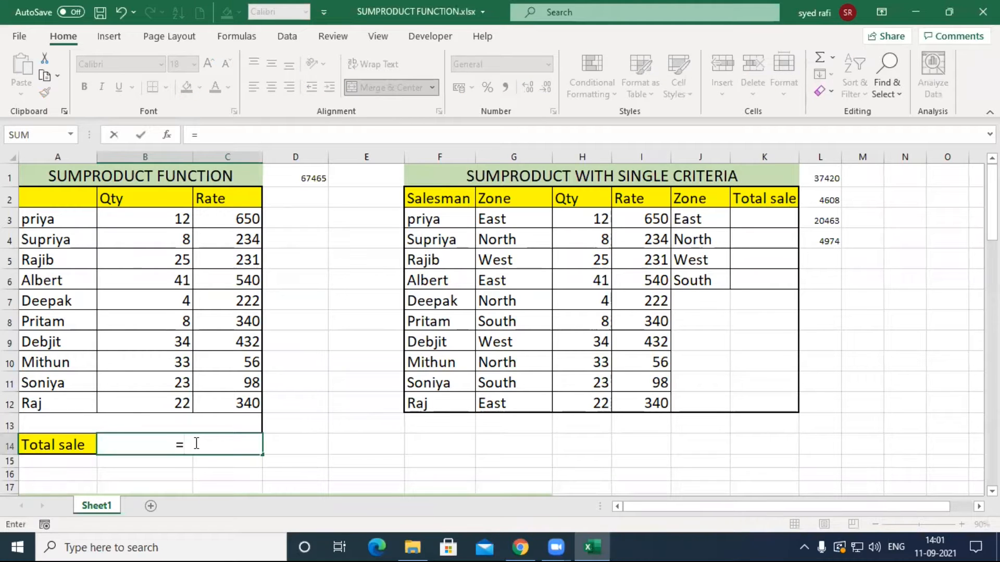
text(s)
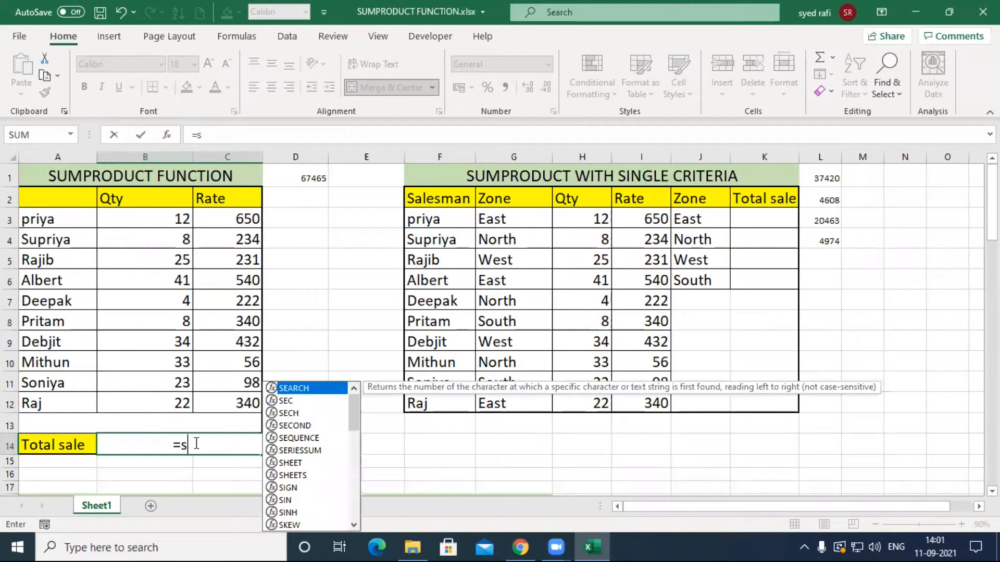
text(ump)
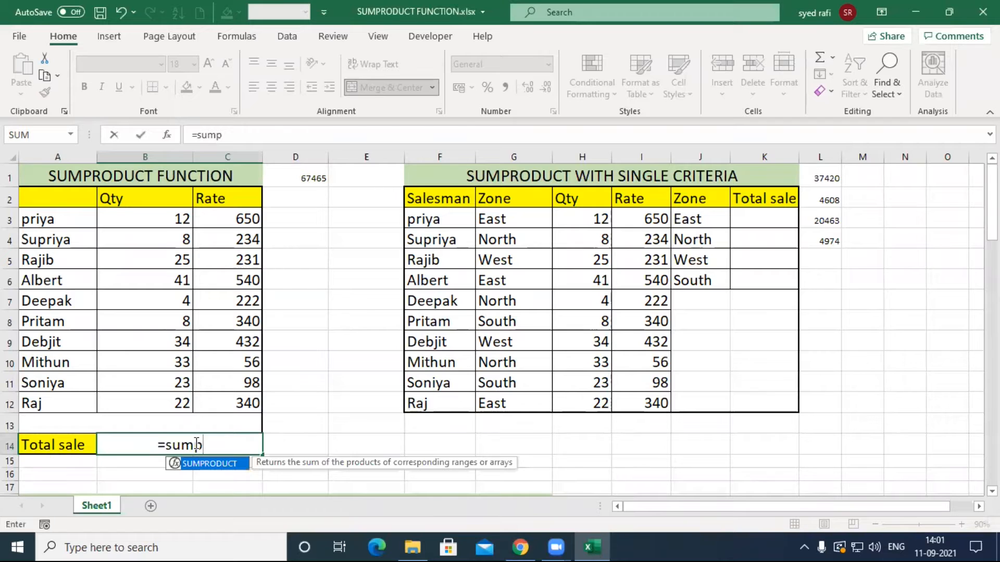
key(Tab)
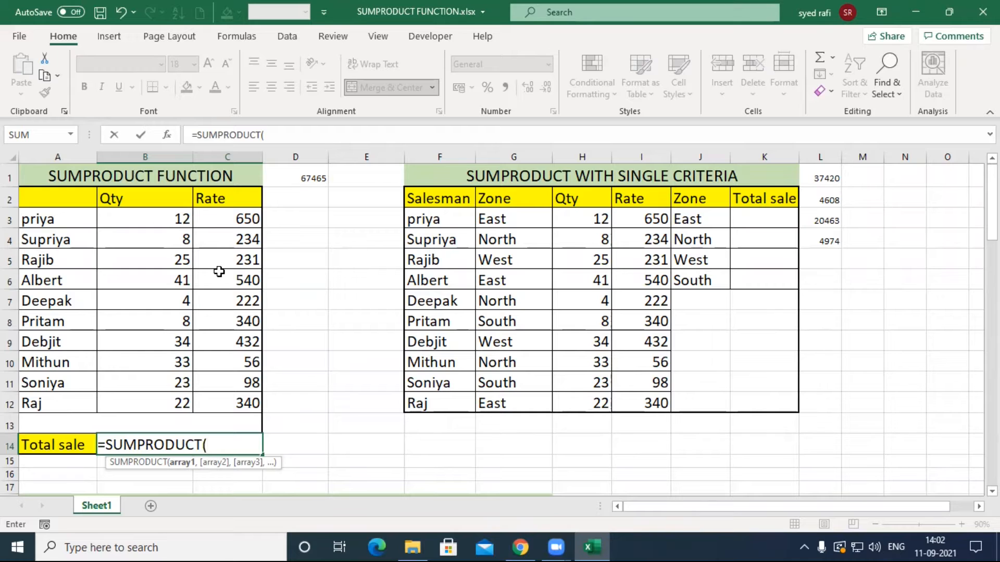
key(Escape)
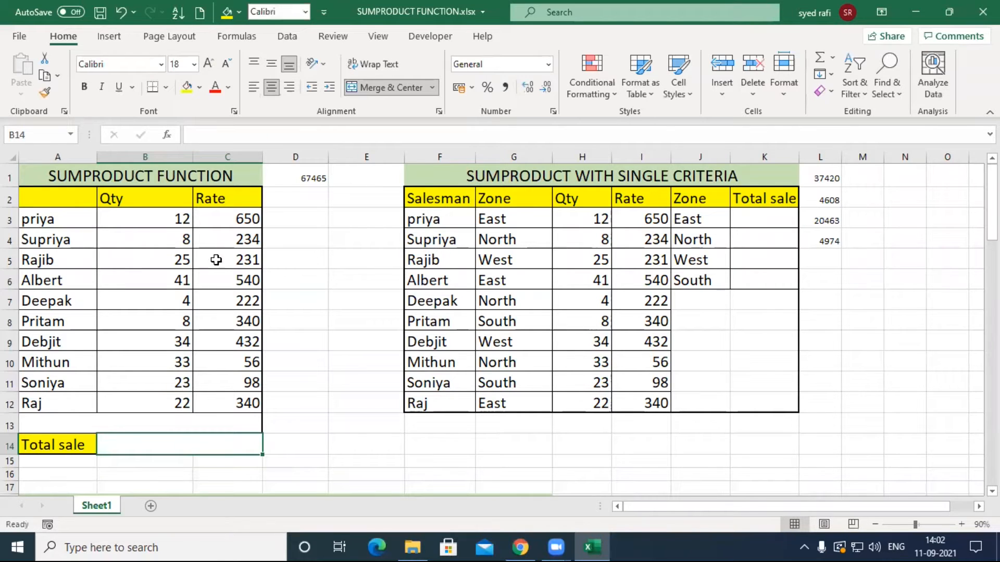
- Calculate each row's quantity times rate beside the first table with =B3*C3 in D3, filled down through D12
click(291, 219)
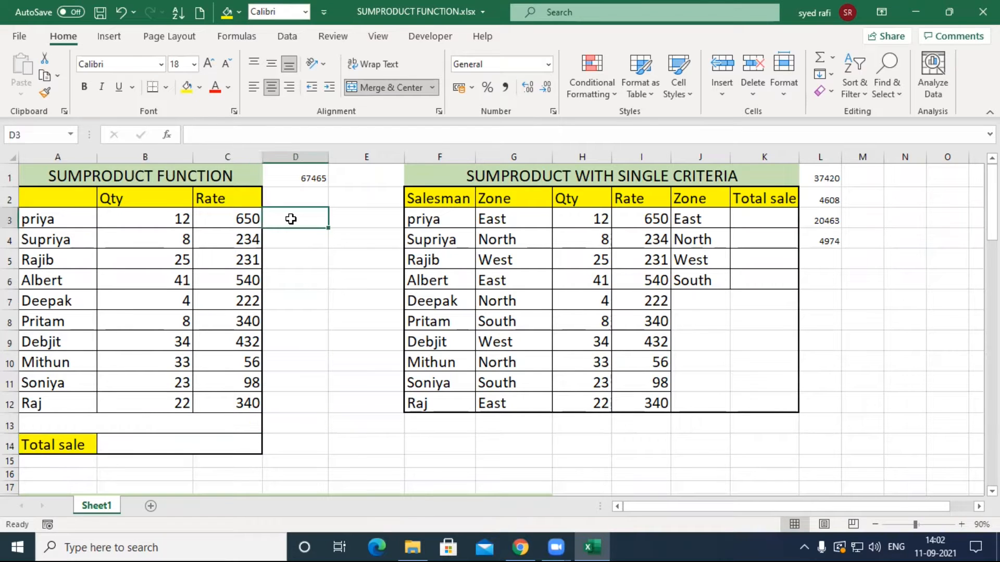
text(=)
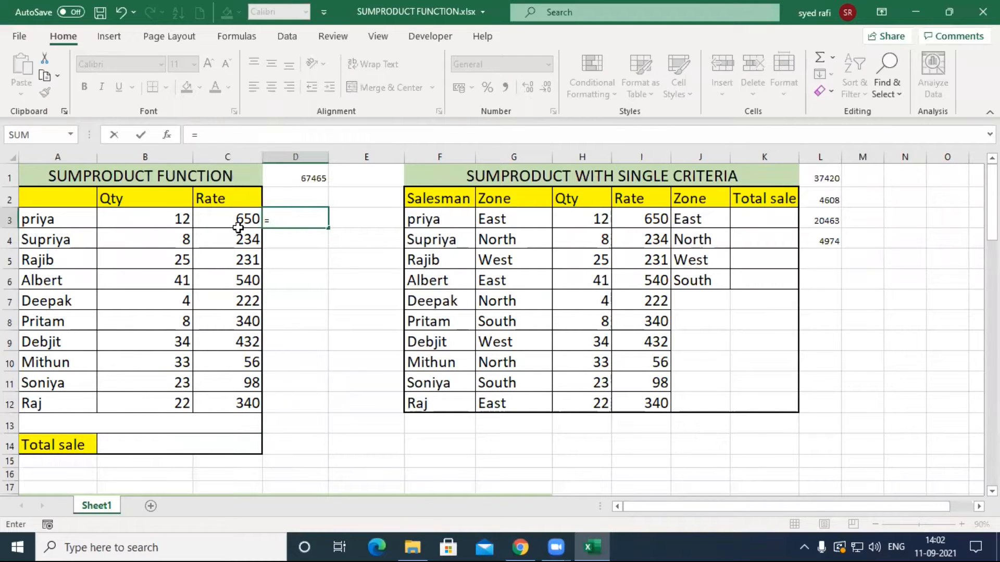
click(166, 219)
text(*)
click(229, 216)
key(Return)
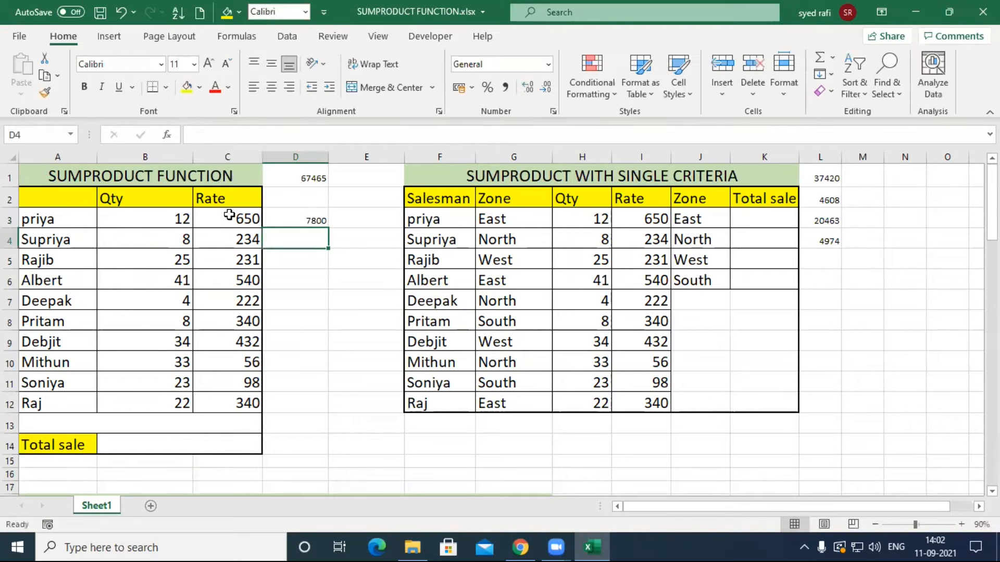
click(311, 219)
double_click(329, 228)
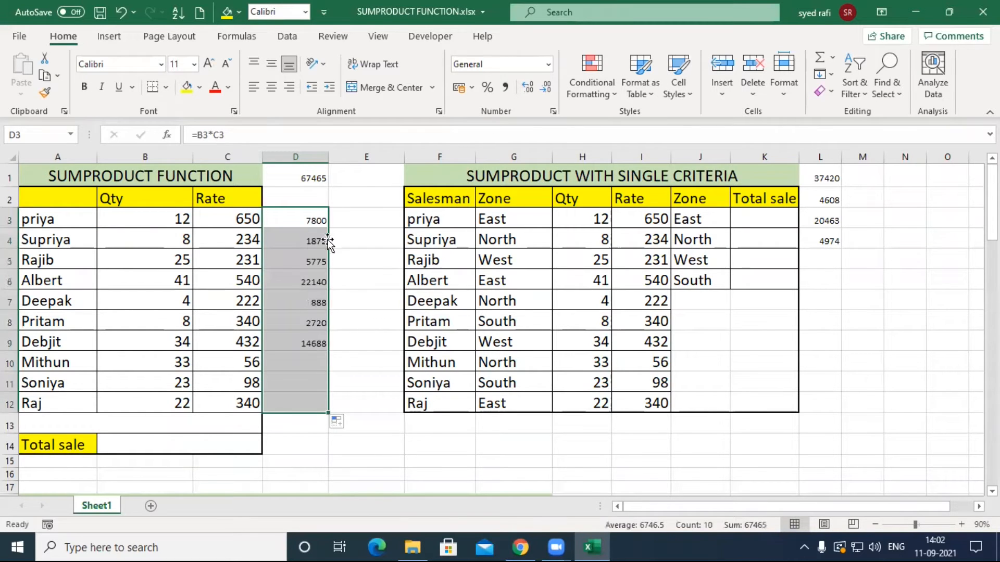
- Total the row products in D13 with =SUM(D3:D12)
click(306, 429)
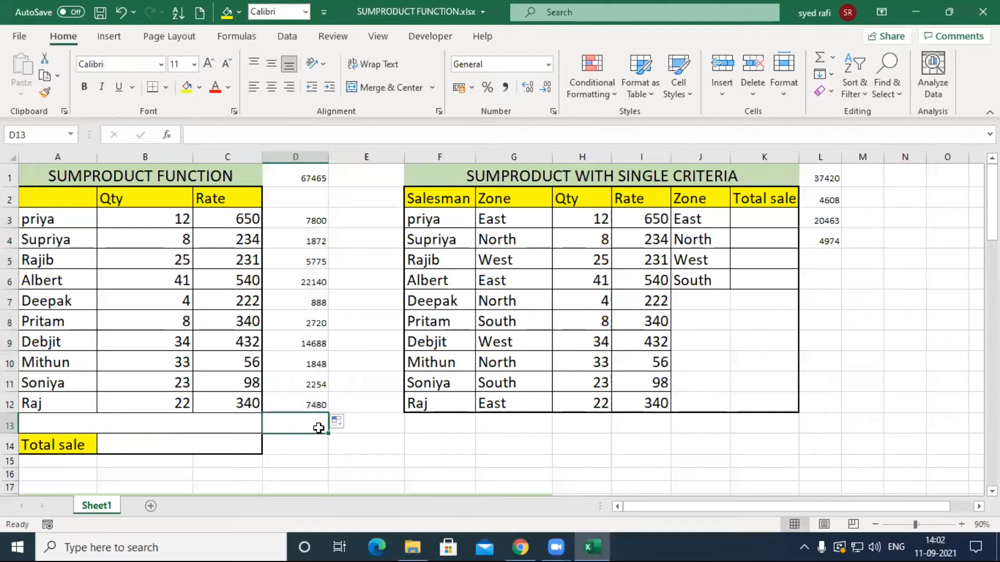
key(alt+equal)
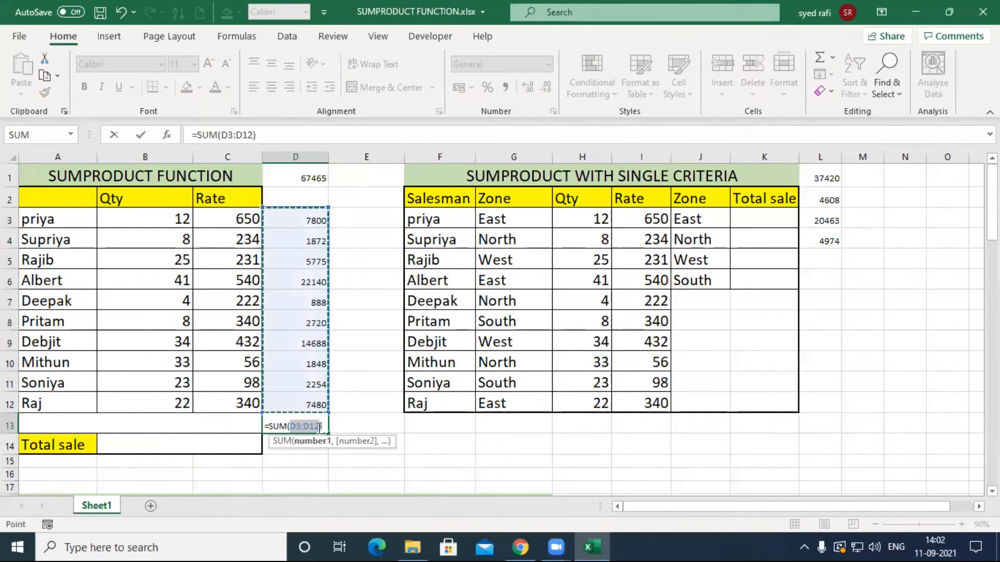
key(Return)
click(319, 427)
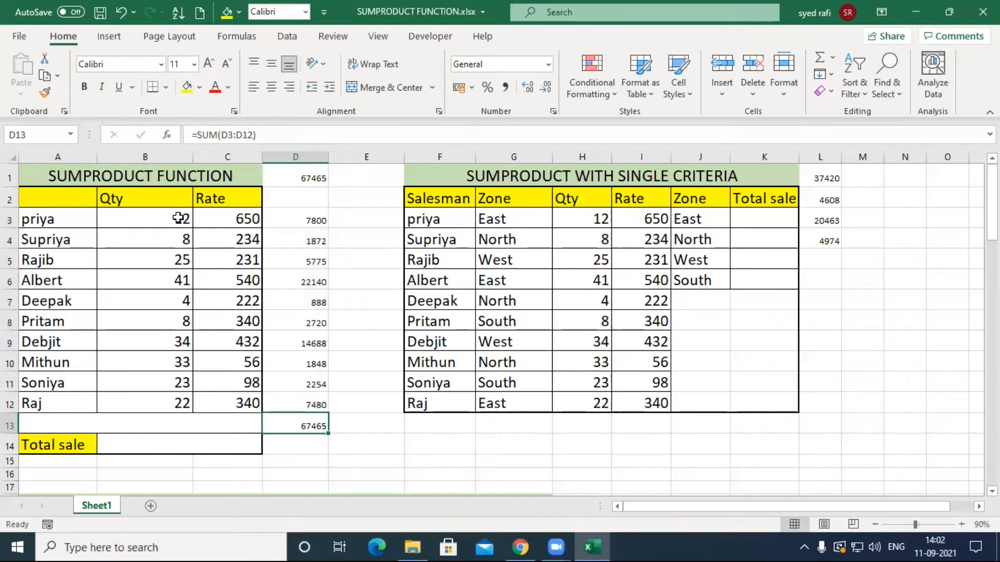
- Review the first row's quantity, rate and product, and the SUM formula in D13
drag(189, 217, 224, 218)
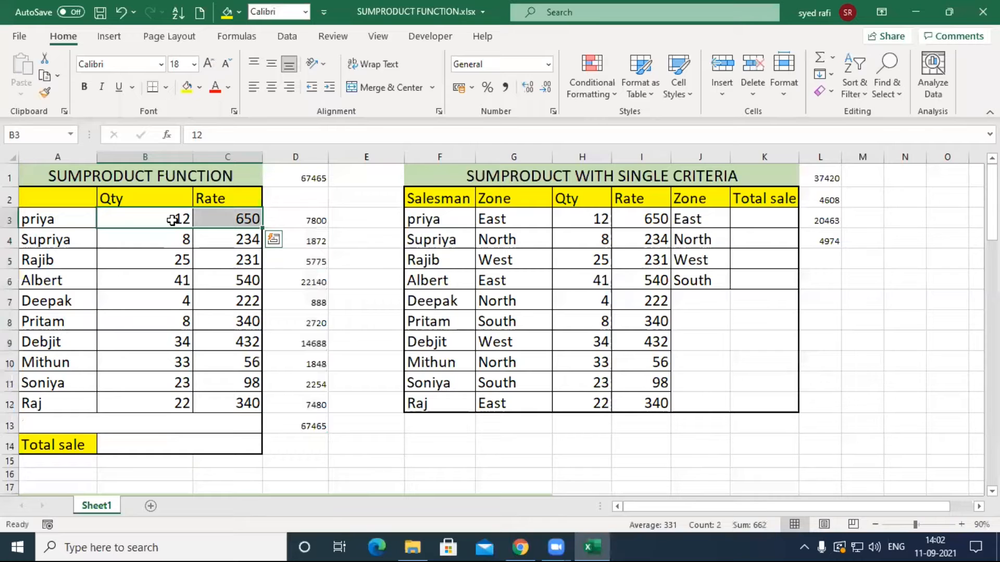
click(219, 218)
click(312, 221)
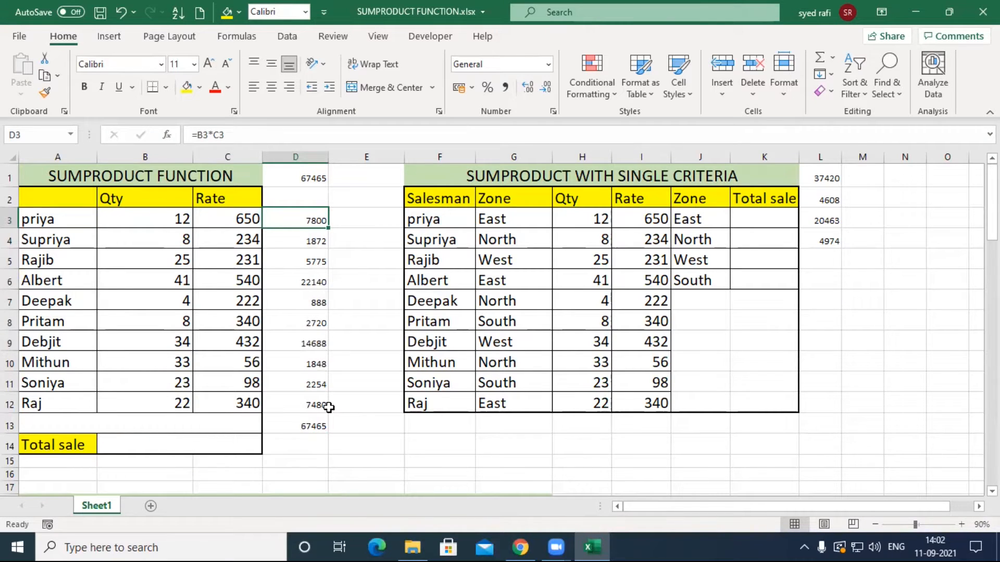
double_click(312, 426)
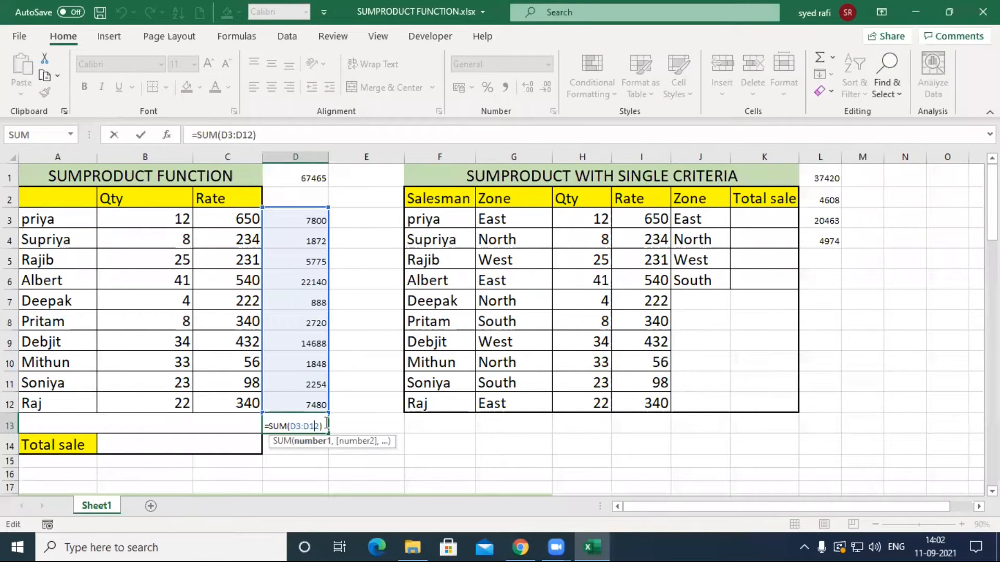
key(Return)
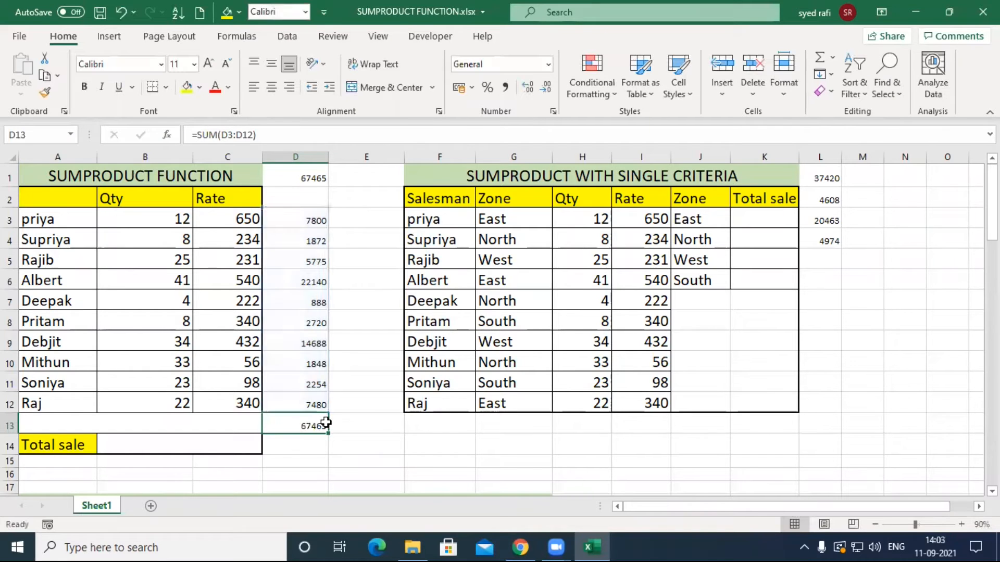
- Enter =SUMPRODUCT(B3:B12*C3:C12) in the first table's Total sale cell B14
key(Left)
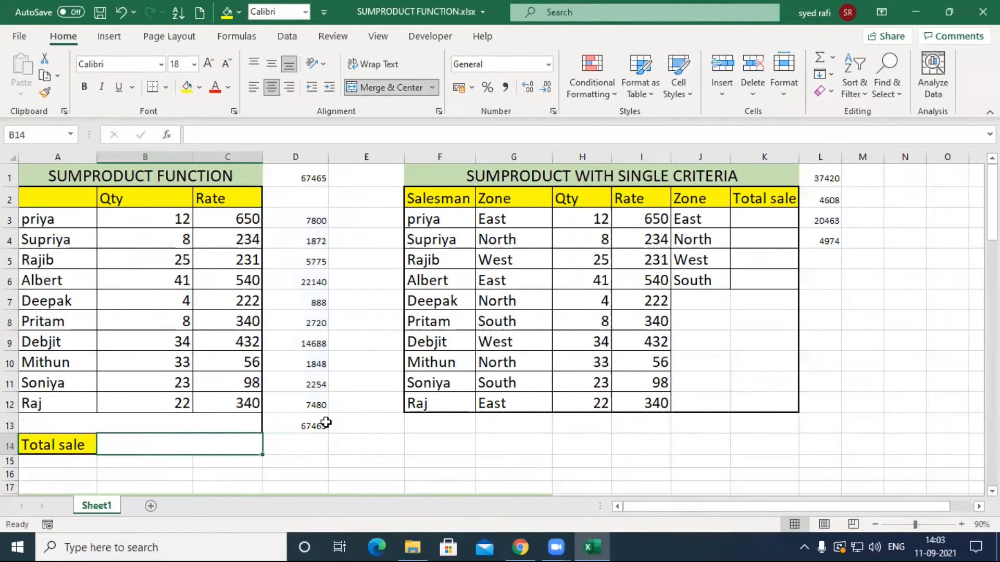
text(=s)
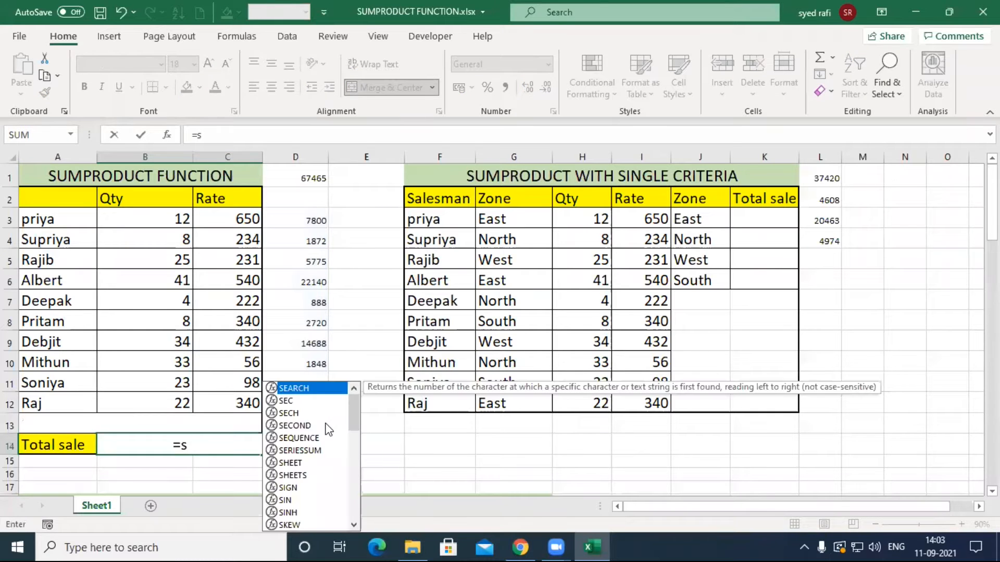
text(um)
key(Down)
key(Tab)
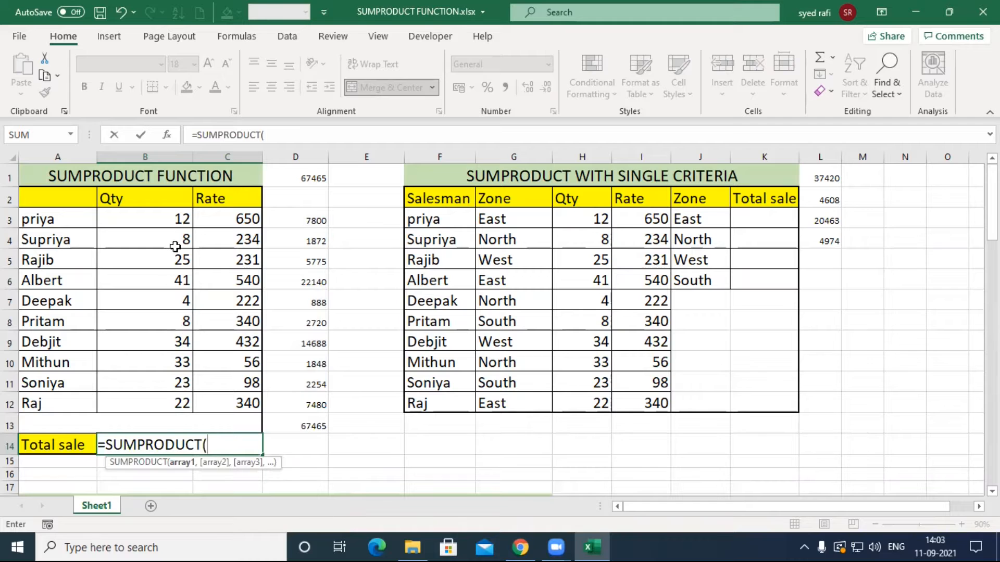
drag(174, 218, 165, 405)
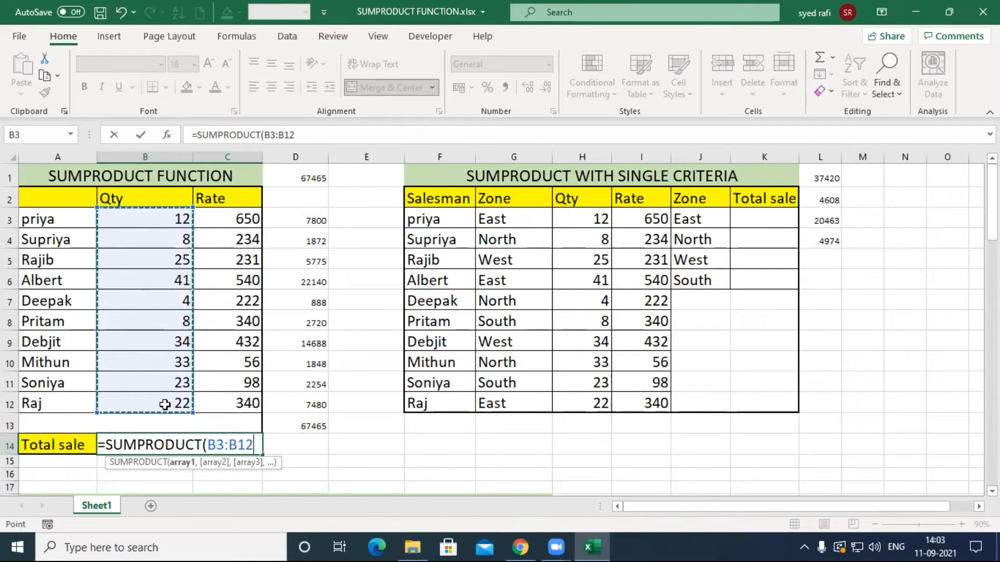
text(*)
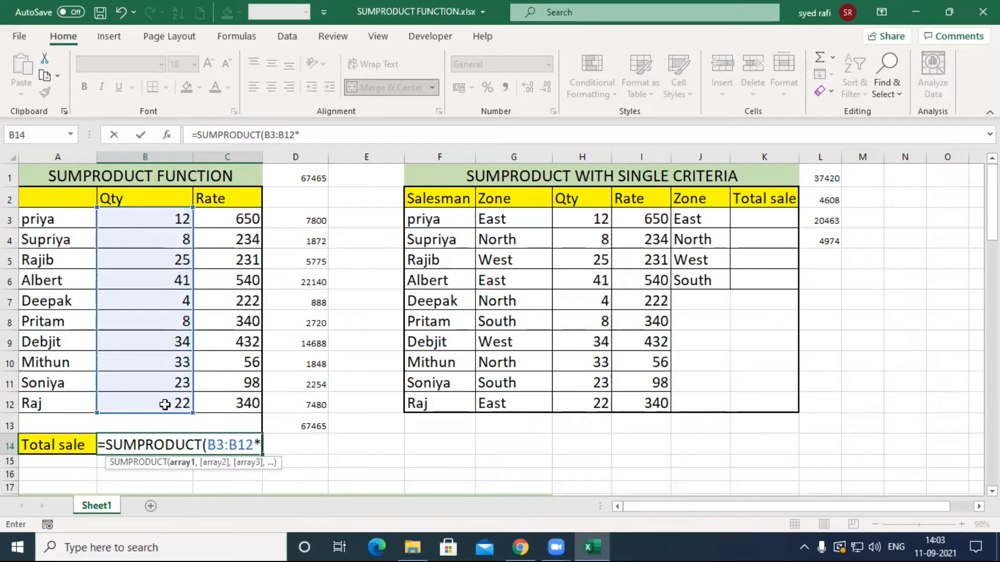
drag(237, 216, 243, 406)
text())
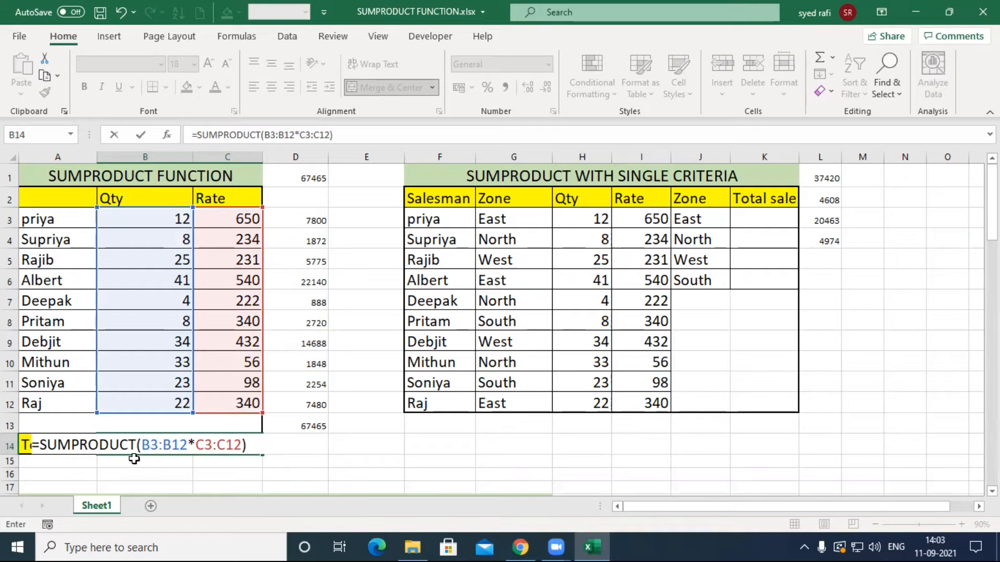
key(Return)
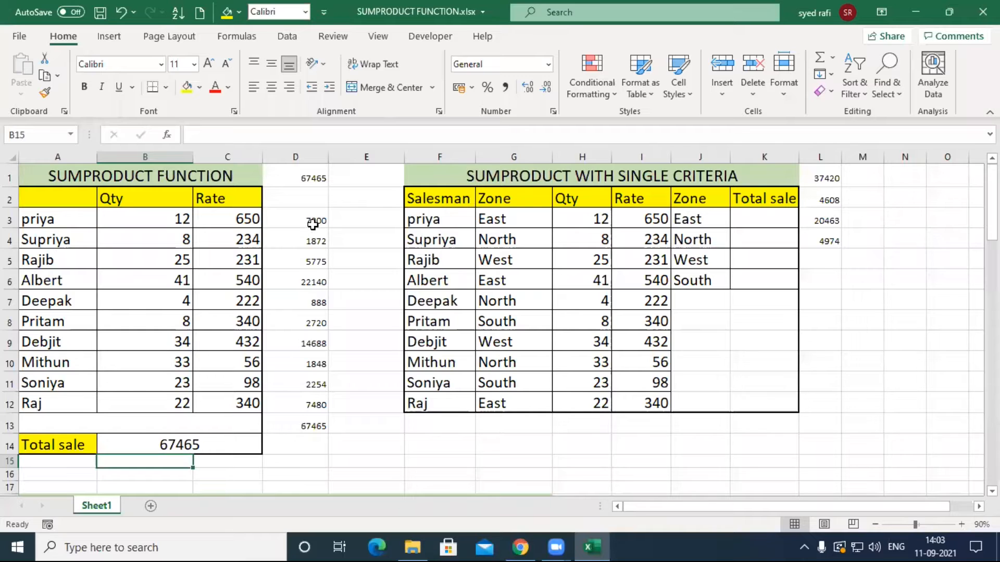
- Compare the row-product formulas and their sum in column D with the SUMPRODUCT formula in B14
click(312, 220)
double_click(311, 220)
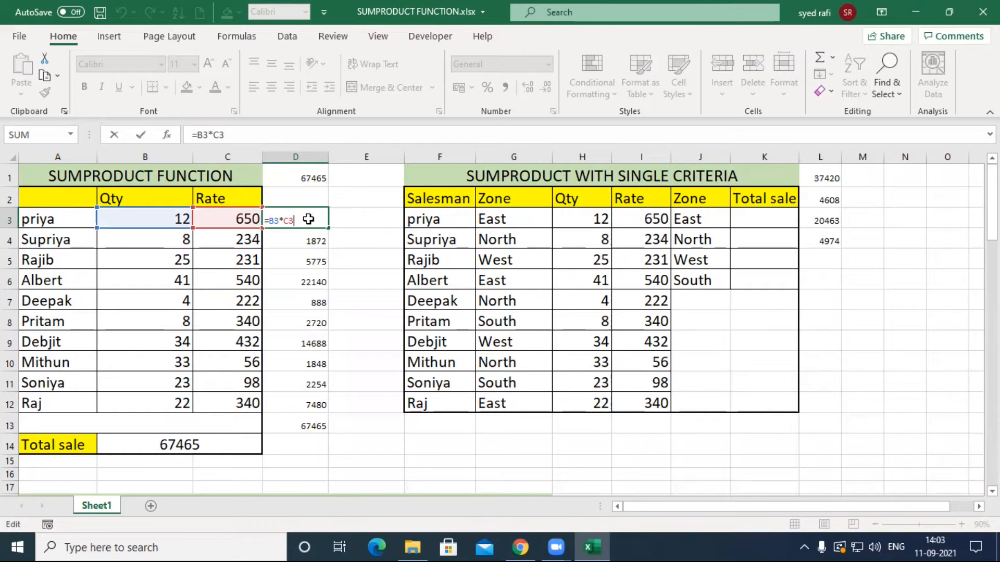
key(ctrl+Return)
drag(328, 228, 325, 430)
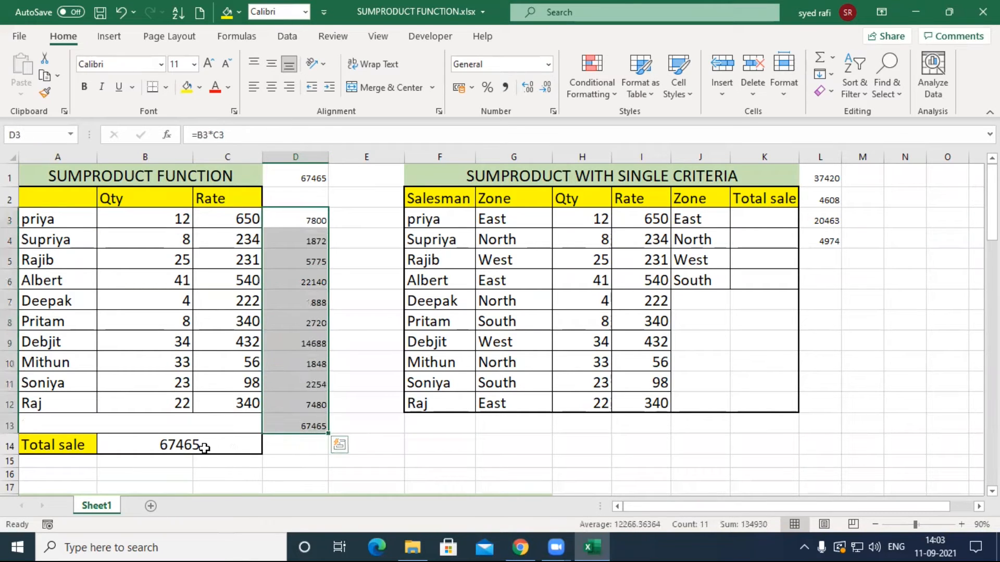
double_click(203, 447)
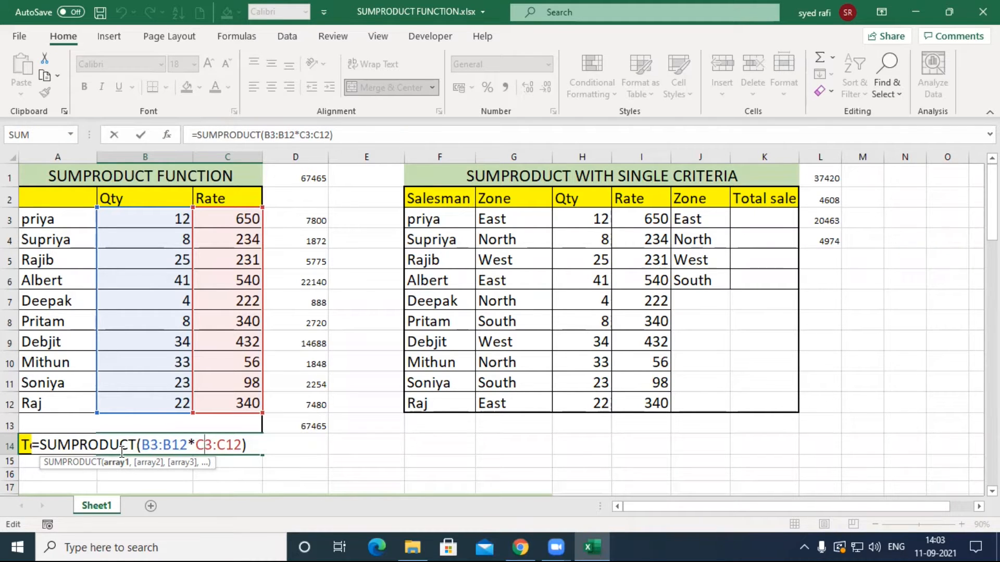
key(ctrl+Return)
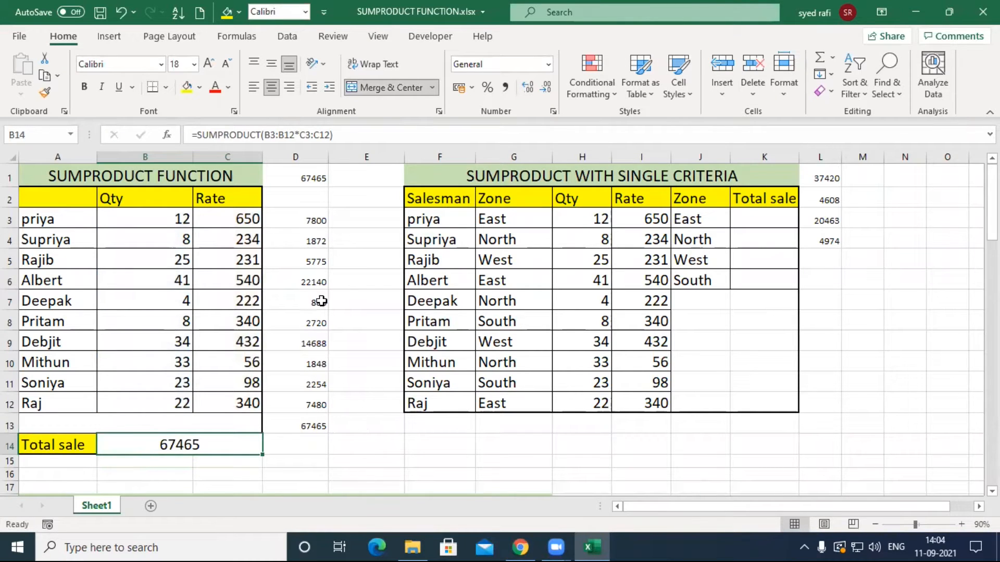
drag(315, 221, 315, 405)
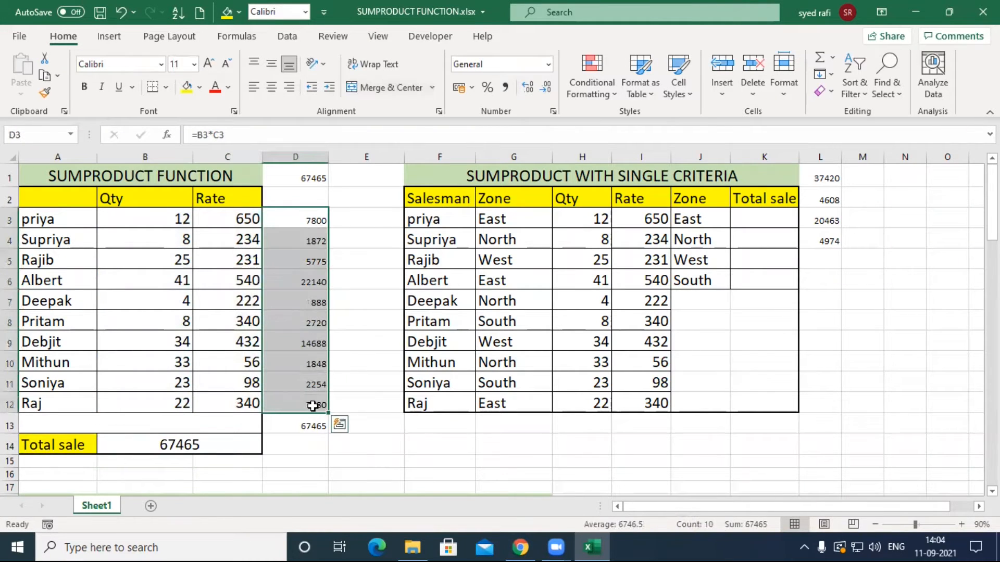
click(180, 445)
double_click(179, 445)
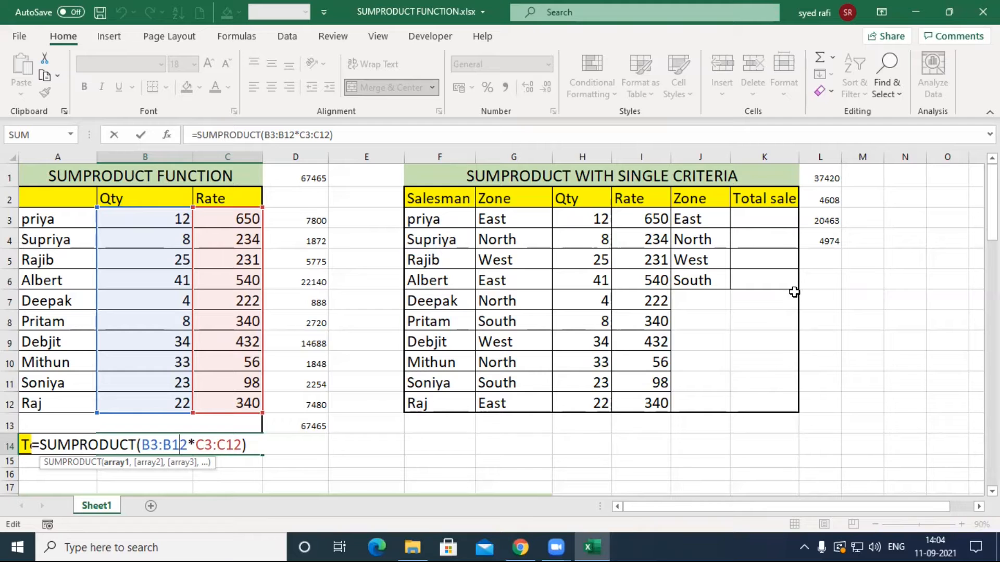
- Examine the zone criteria and the East rows' quantities and rates in the SUMPRODUCT WITH SINGLE CRITERIA table
click(770, 219)
click(703, 223)
click(705, 234)
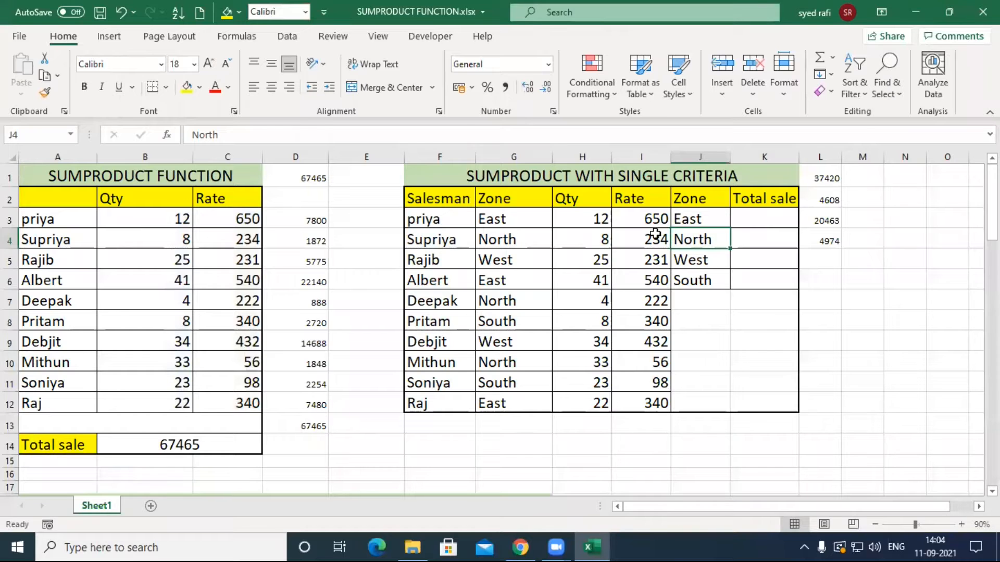
click(520, 223)
click(576, 217)
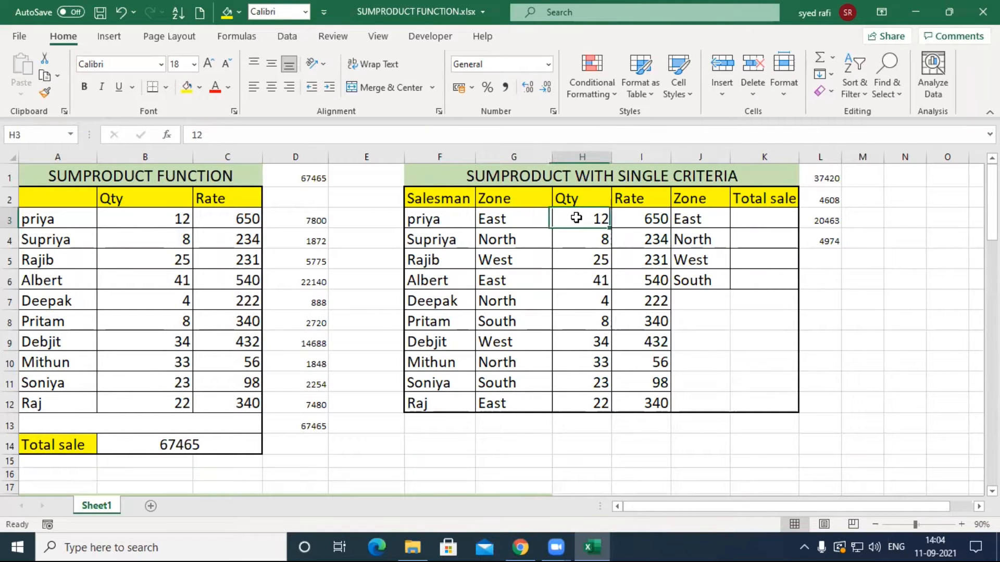
click(658, 218)
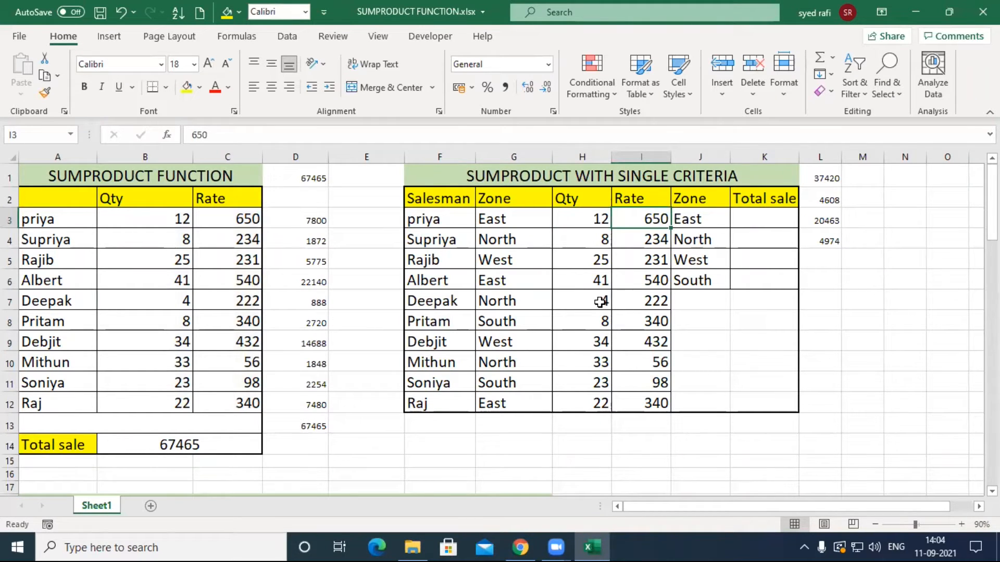
click(589, 282)
click(646, 281)
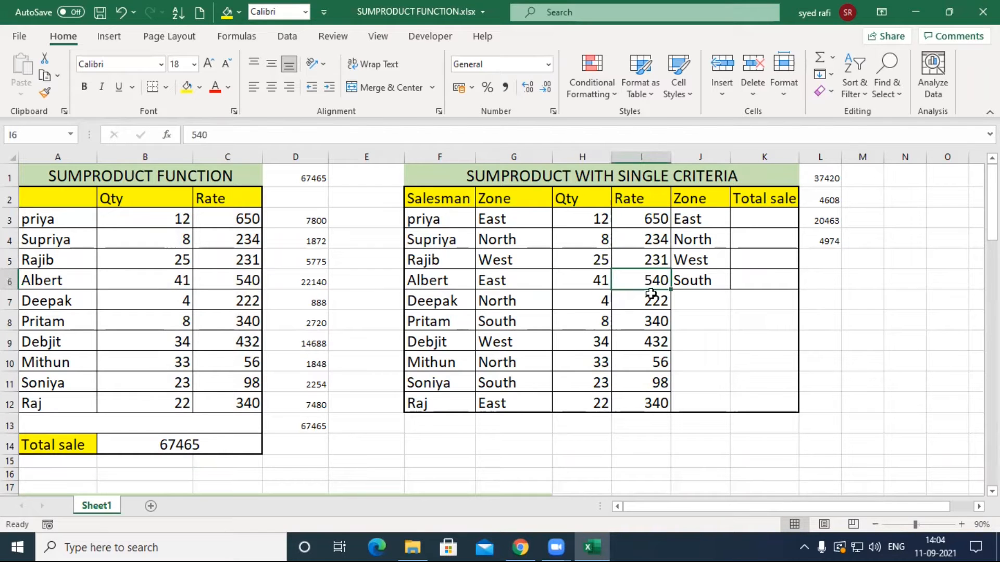
- Start a SUMPRODUCT formula in the East Total sale cell K3 that multiplies quantities by rates as (H3:H12*I3:I12)
click(591, 405)
click(656, 402)
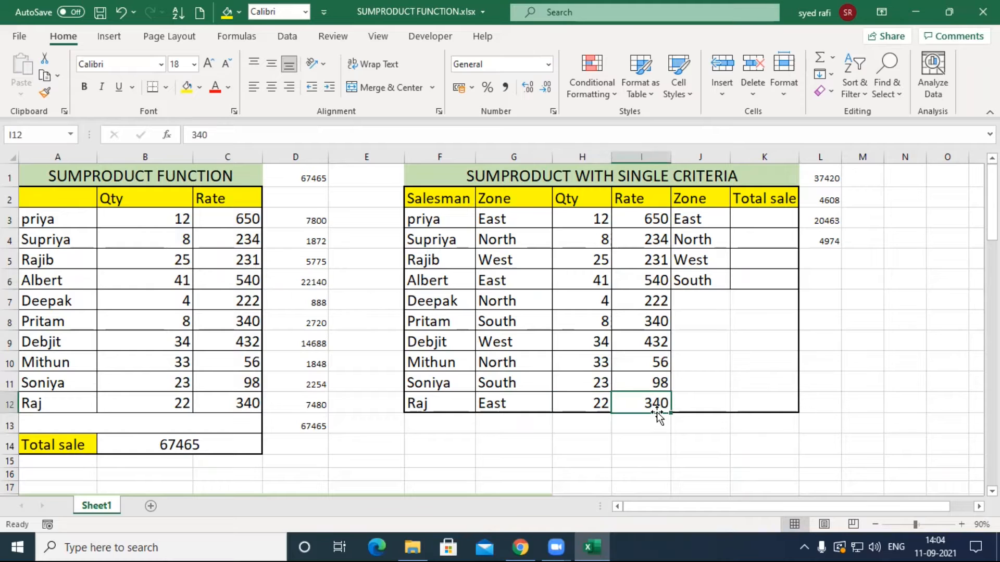
click(755, 223)
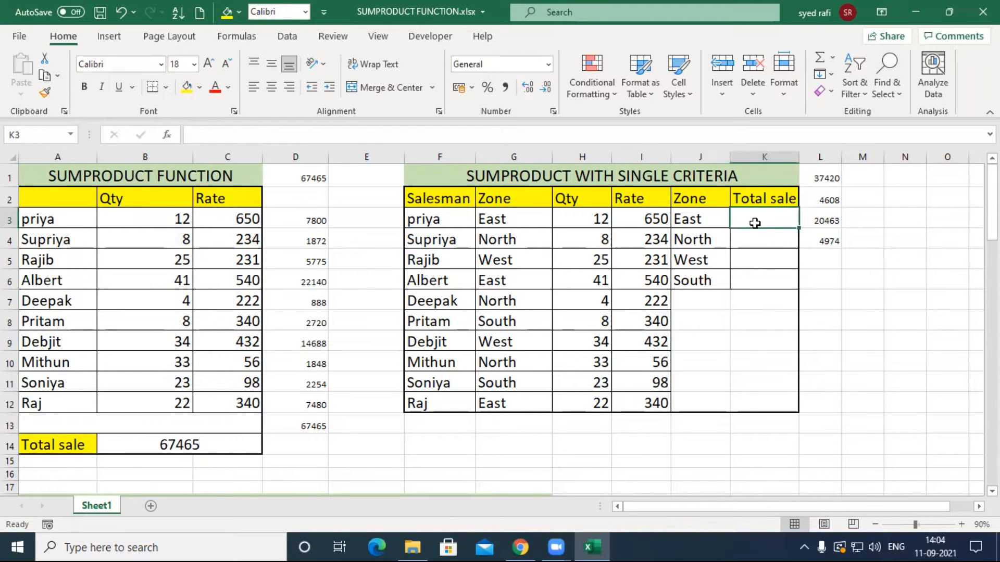
text(=)
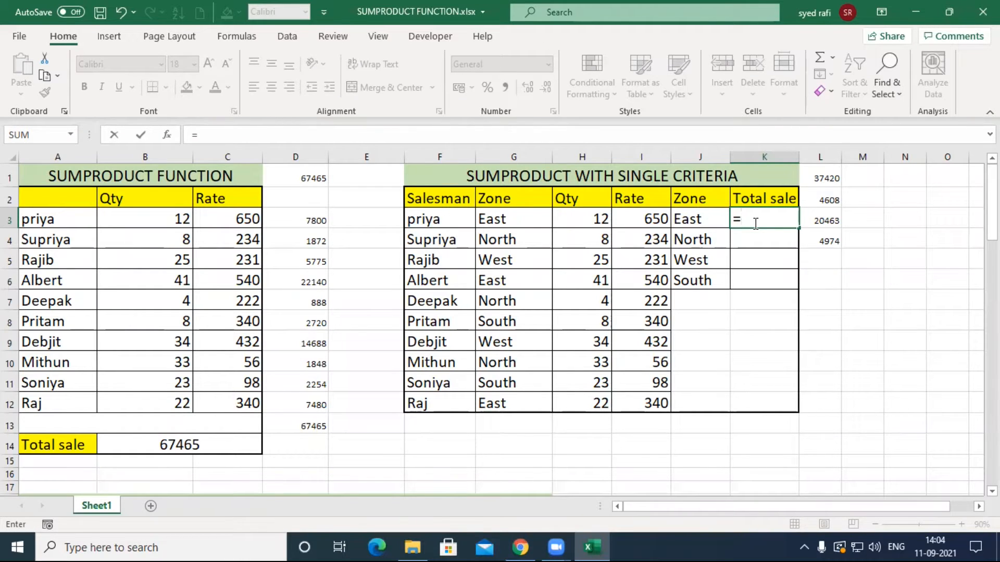
text(sum)
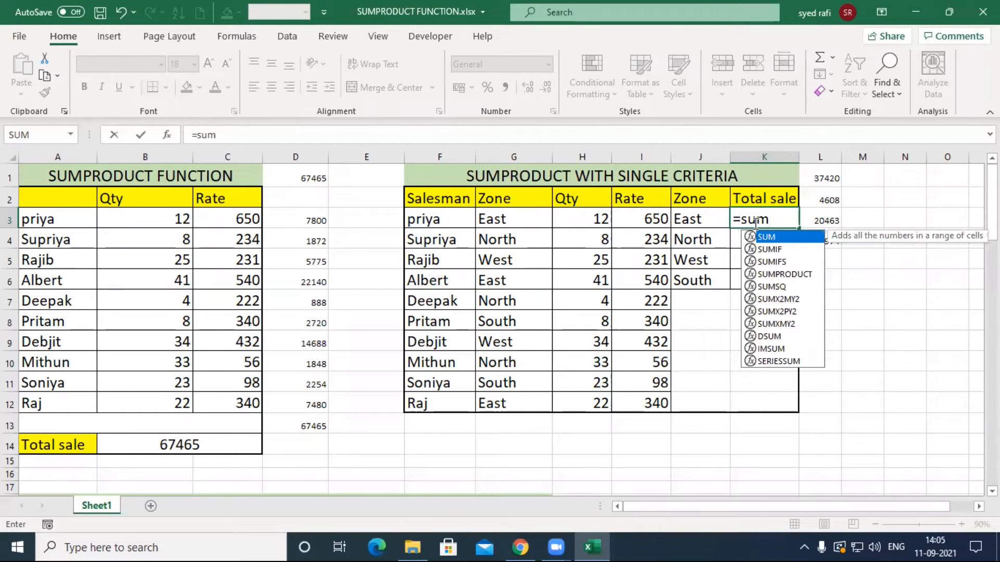
key(Down)
key(Down)
key(Down)
key(Tab)
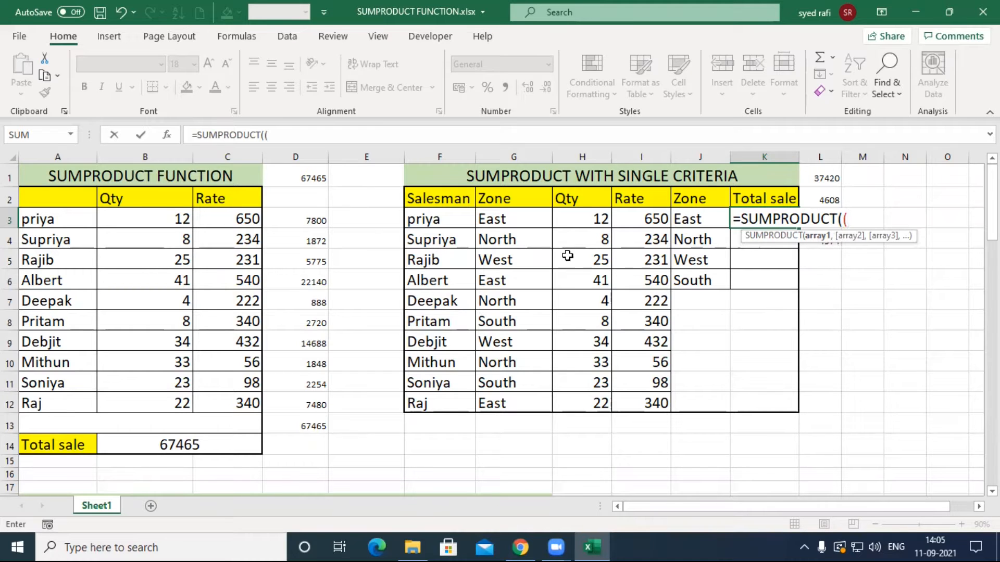
drag(583, 217, 589, 399)
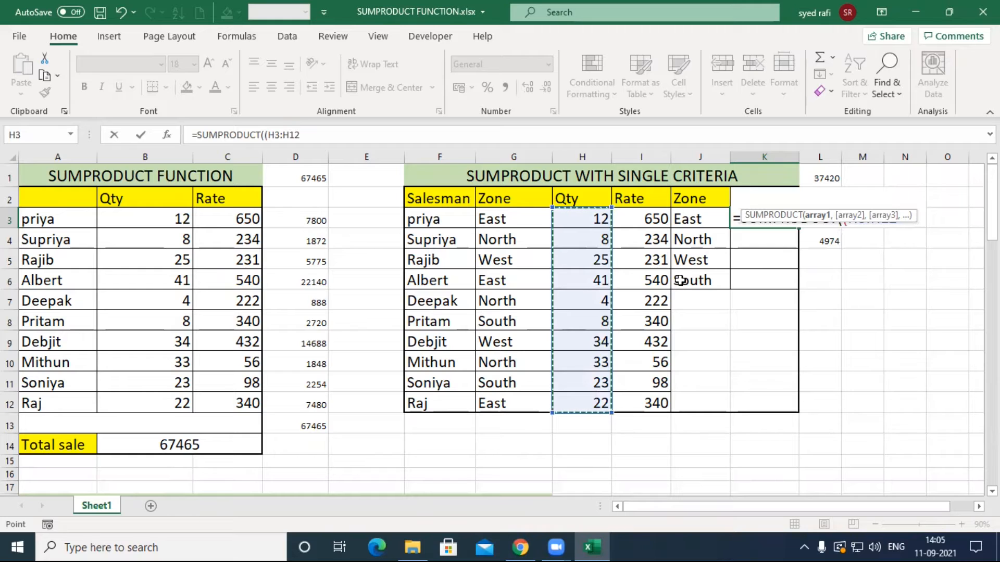
text(*)
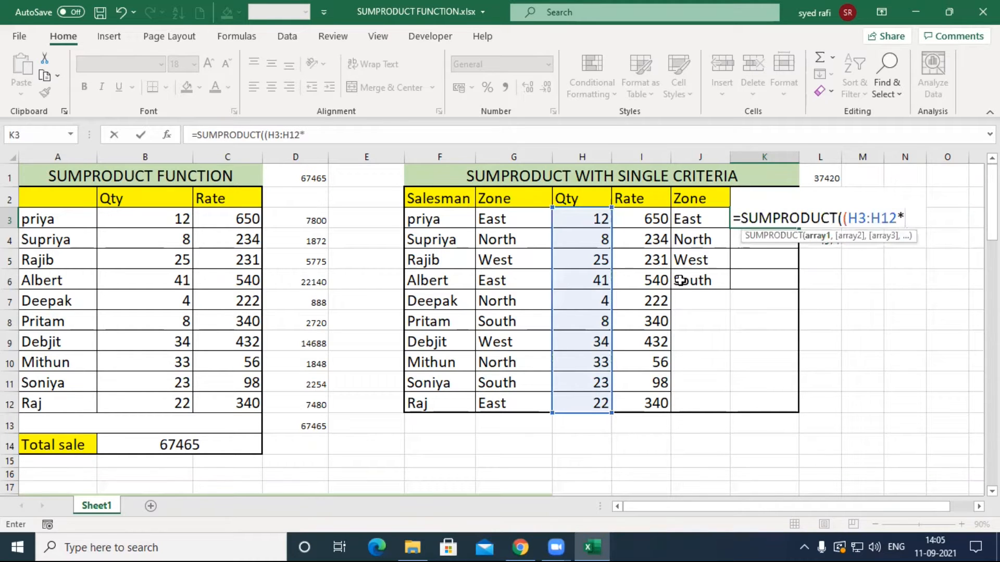
drag(655, 219, 655, 402)
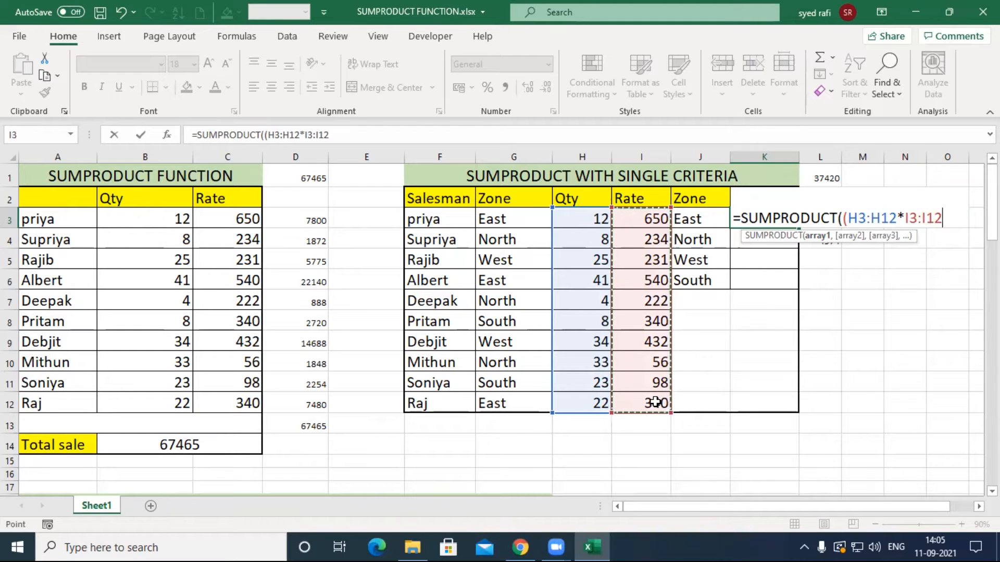
text()*)
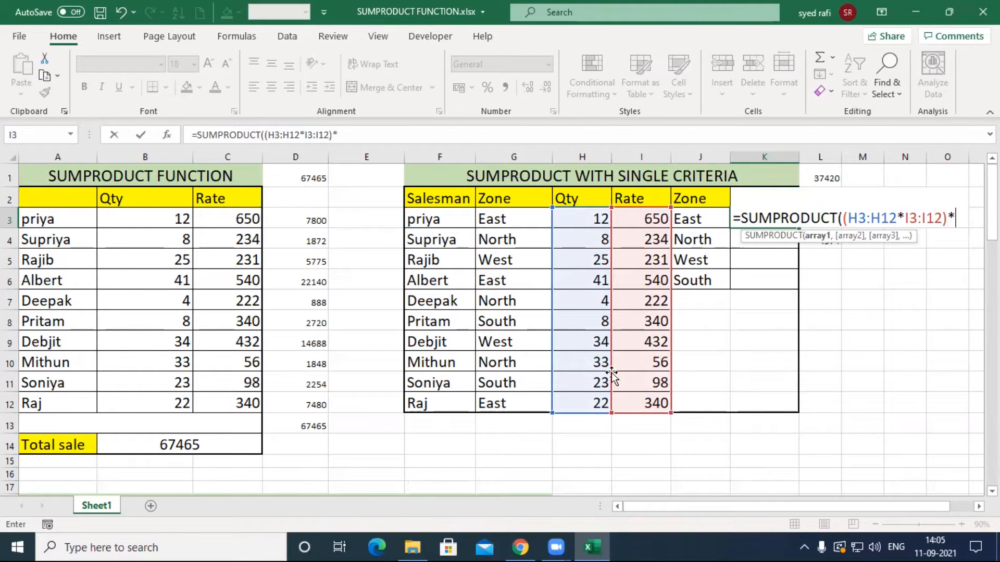
- Multiply K3's quantity-rate product by the zone condition (G3:G12=J3) and close the SUMPRODUCT formula
click(510, 224)
drag(510, 224, 510, 404)
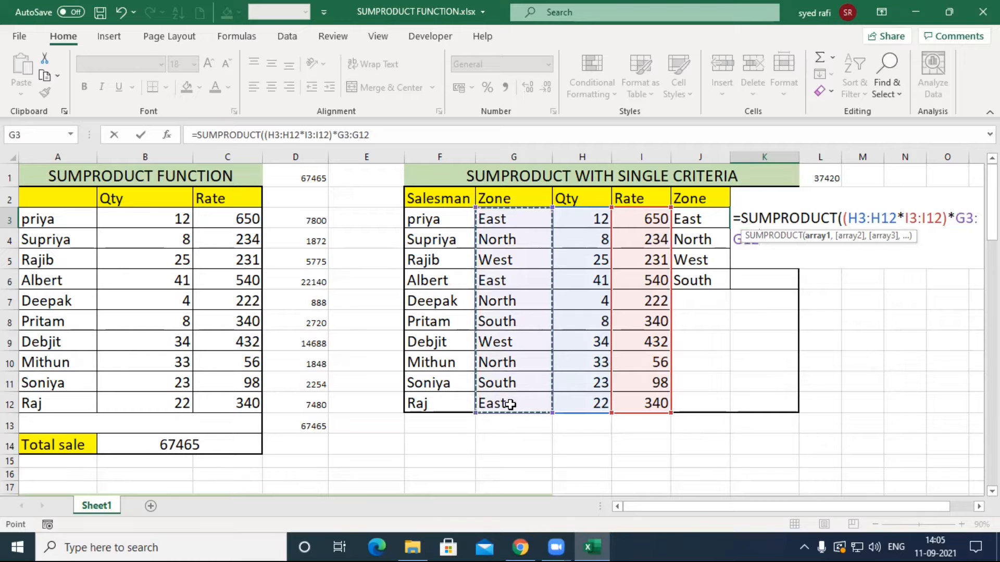
text(=)
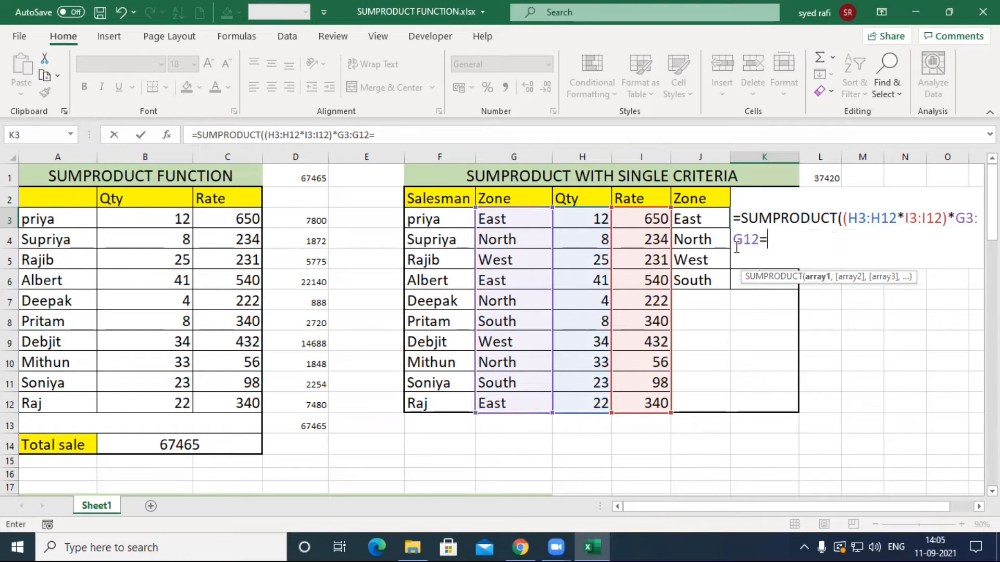
click(701, 220)
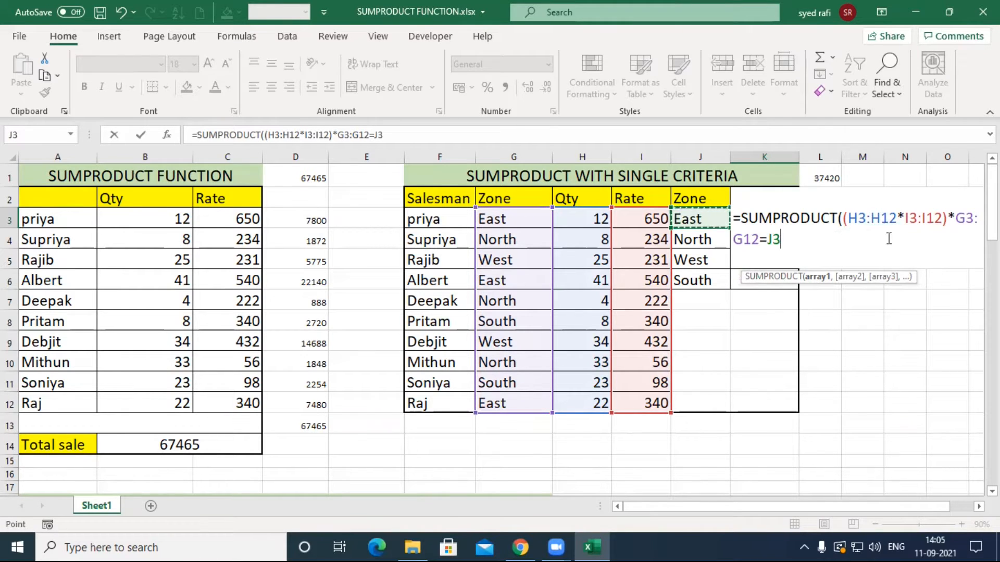
click(955, 218)
text(()
click(795, 240)
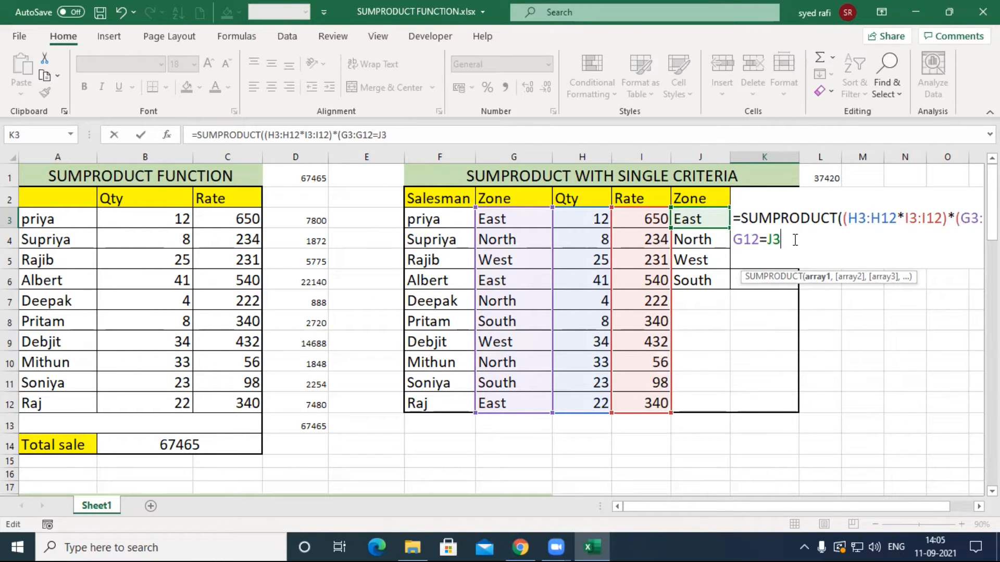
text()))
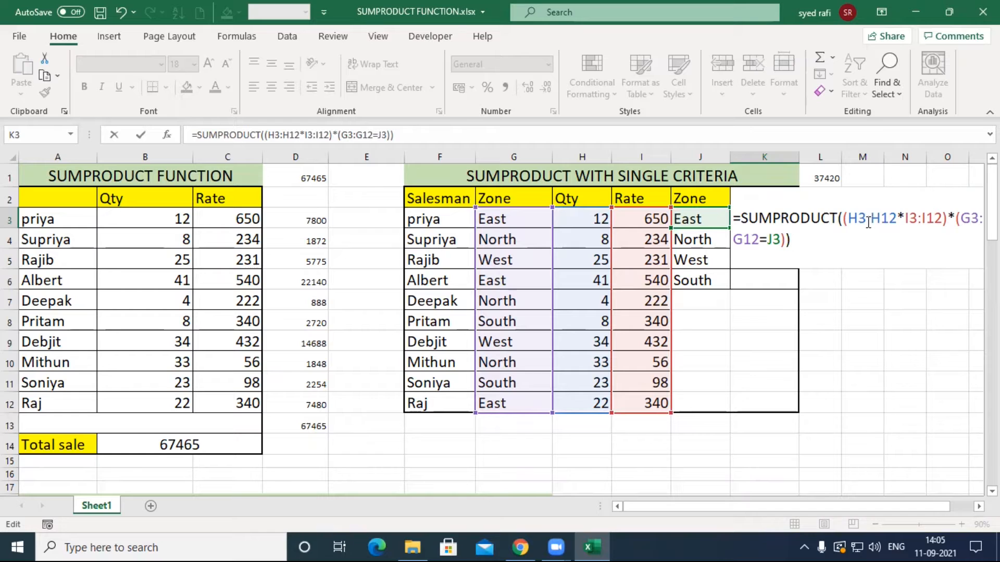
- Make the H3:H12, I3:I12 and G3:G12 ranges absolute in K3's formula and fill it down through K6
drag(858, 217, 880, 218)
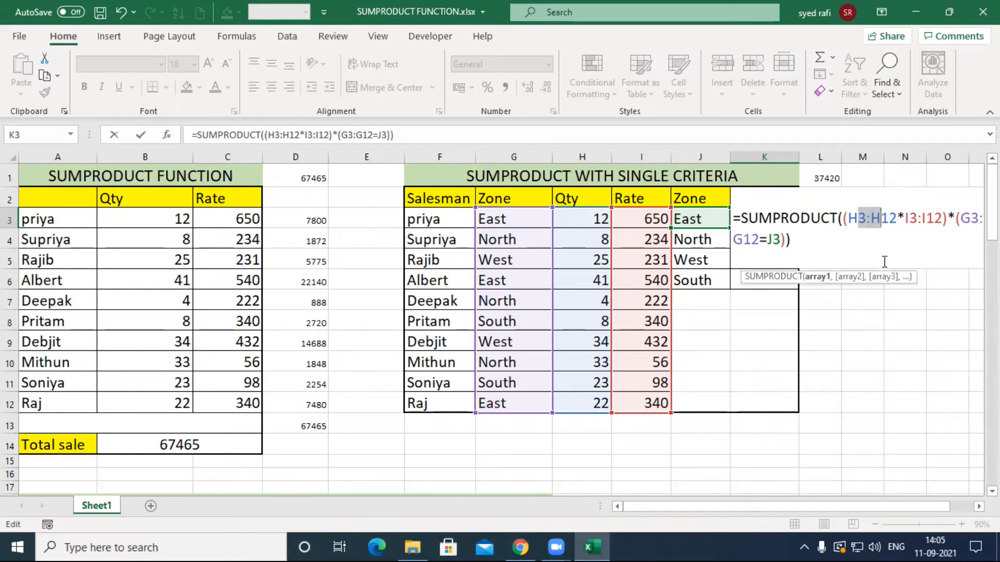
key(F4)
drag(939, 218, 969, 219)
key(F4)
drag(787, 239, 836, 239)
key(F4)
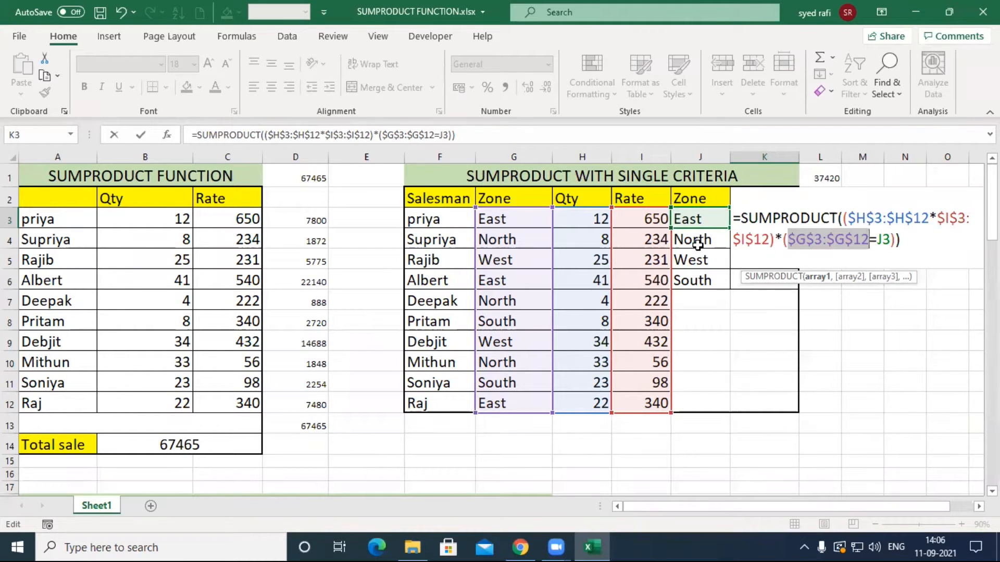
key(Return)
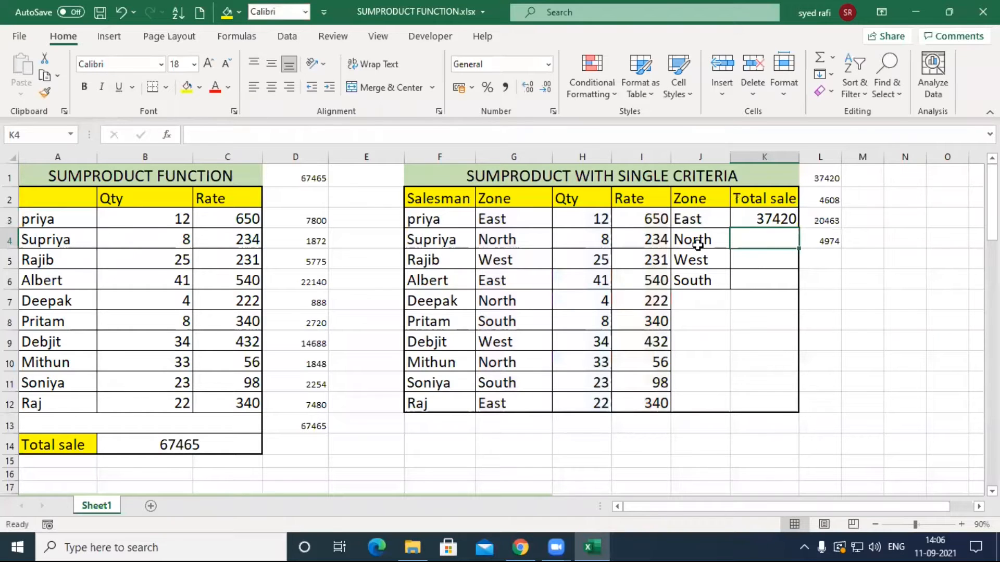
click(786, 223)
drag(798, 227, 796, 291)
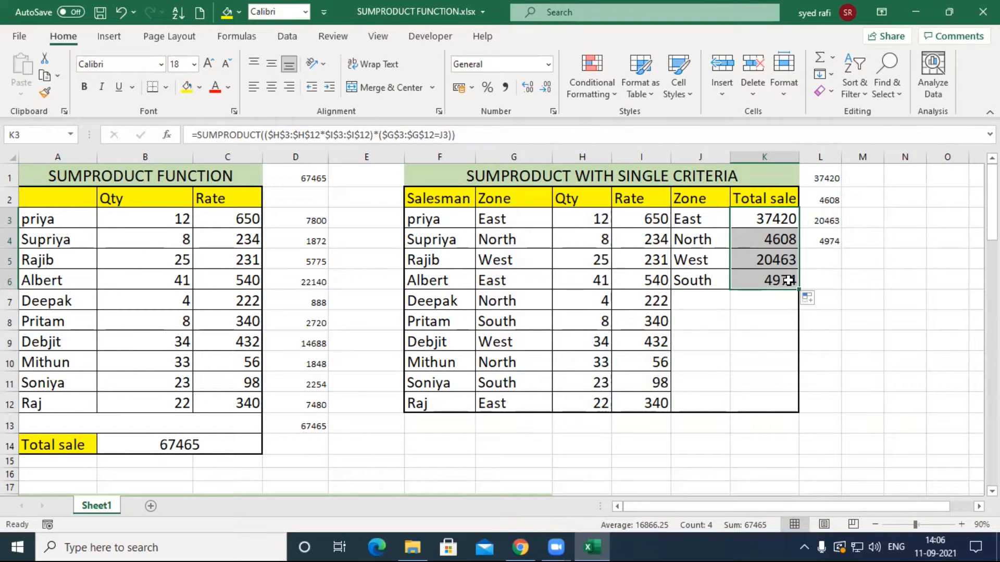
- Review the SUMPRODUCT formulas in the Total sale cells K3 to K6 and the ranges they reference
click(756, 217)
double_click(756, 218)
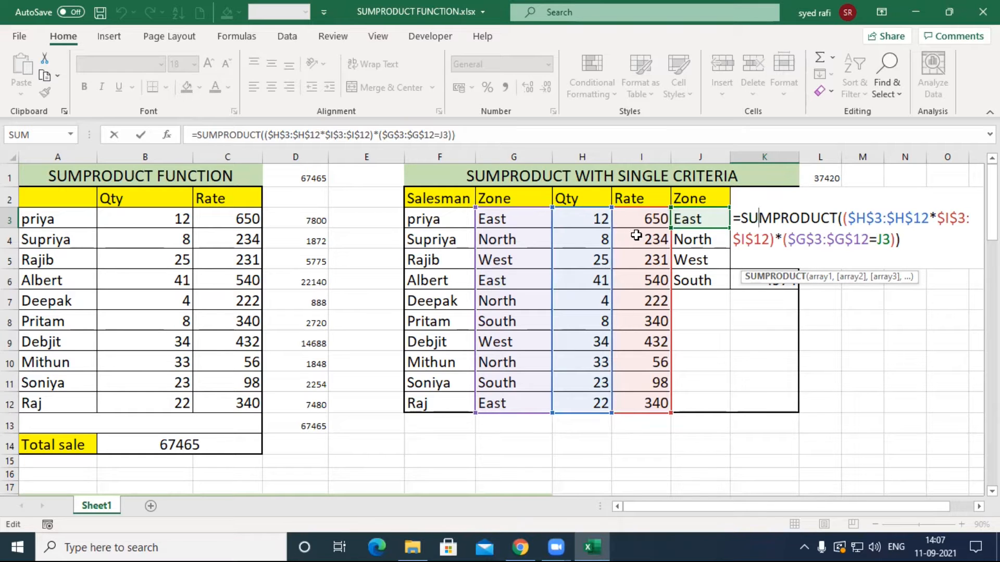
key(Return)
click(777, 220)
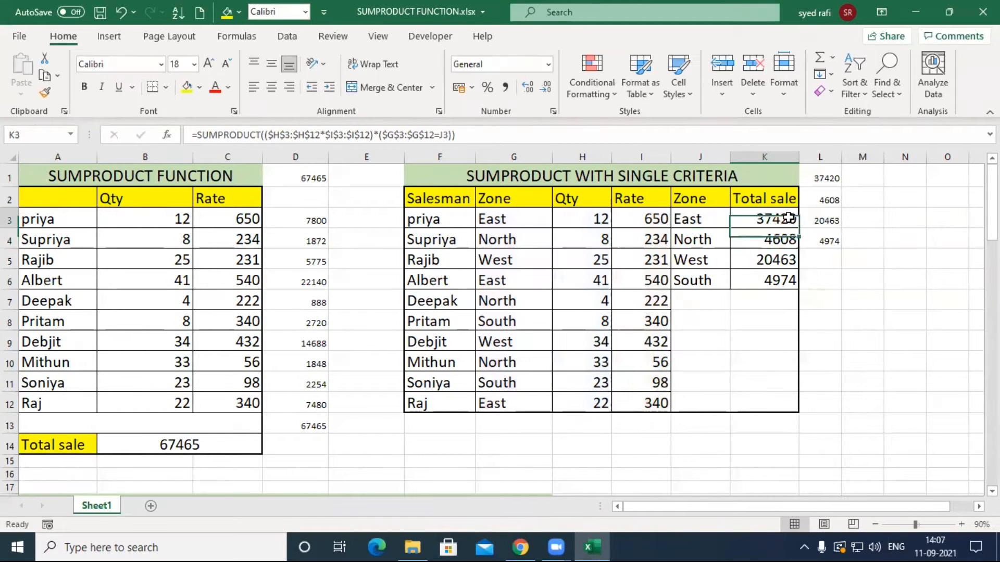
click(778, 244)
click(775, 260)
click(772, 282)
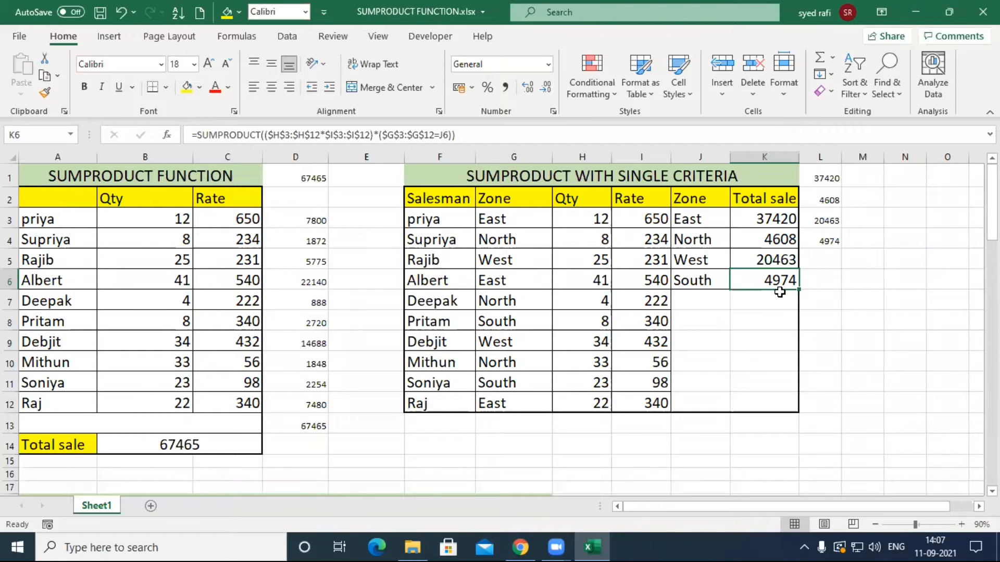
- Examine the data, the East zone criterion and the >=20 quantity criterion in the SUMPRODUCT WITH MULTIPLE CRITERIA table
key(Left)
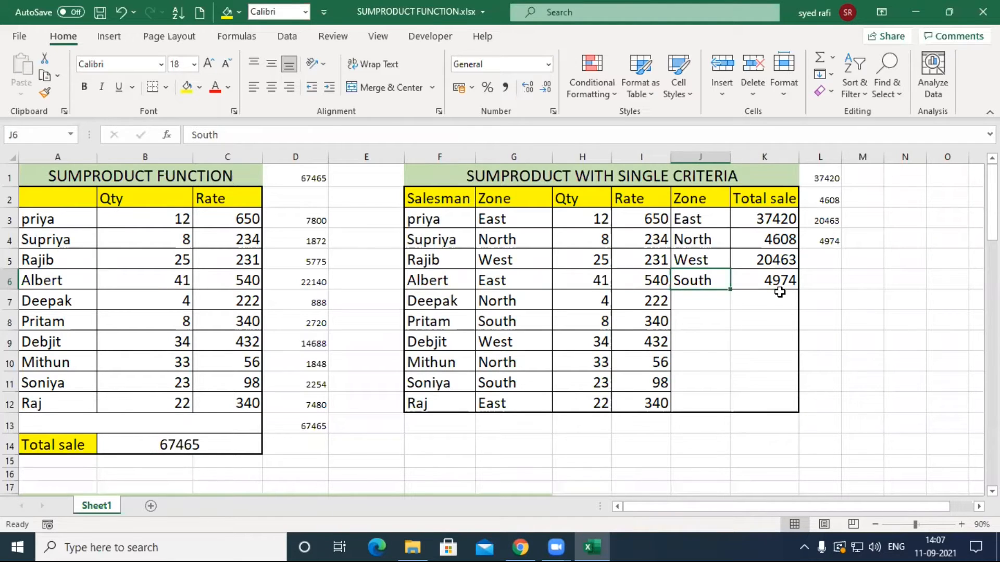
key(Home)
key(Down)
key(Down)
key(Down)
key(Down)
key(Down)
key(Down)
key(Down)
key(Down)
key(Down)
key(Down)
key(Down)
key(Down)
key(Down)
key(Down)
key(Down)
key(Down)
key(Down)
key(Down)
key(Down)
key(Down)
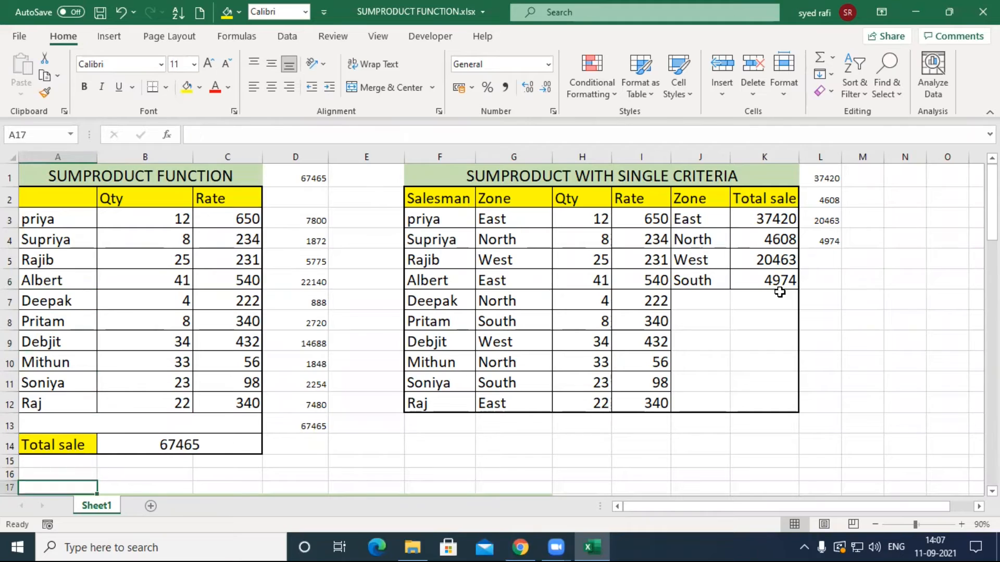
key(Down)
key(Down)
key(Down)
key(Down)
key(Down)
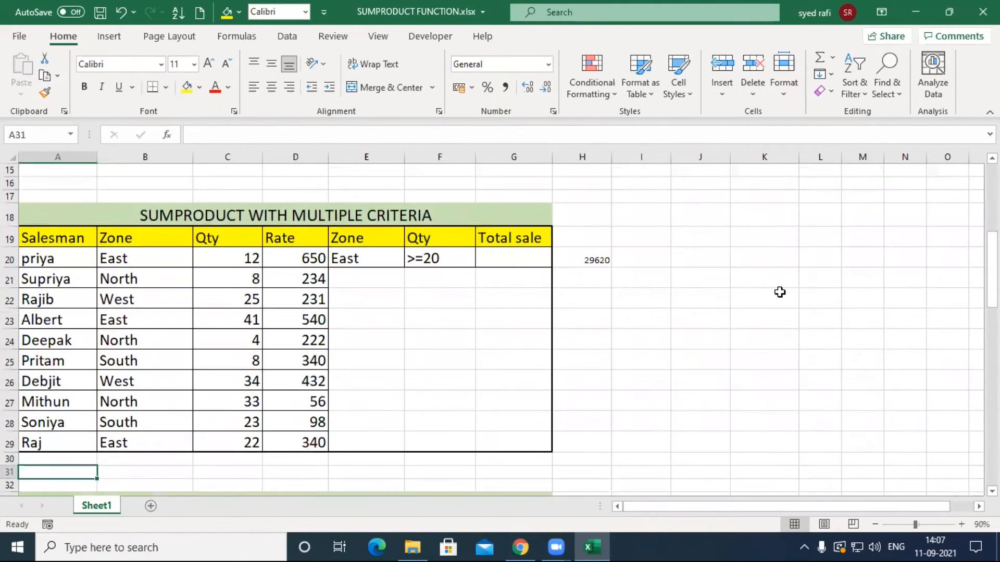
click(372, 259)
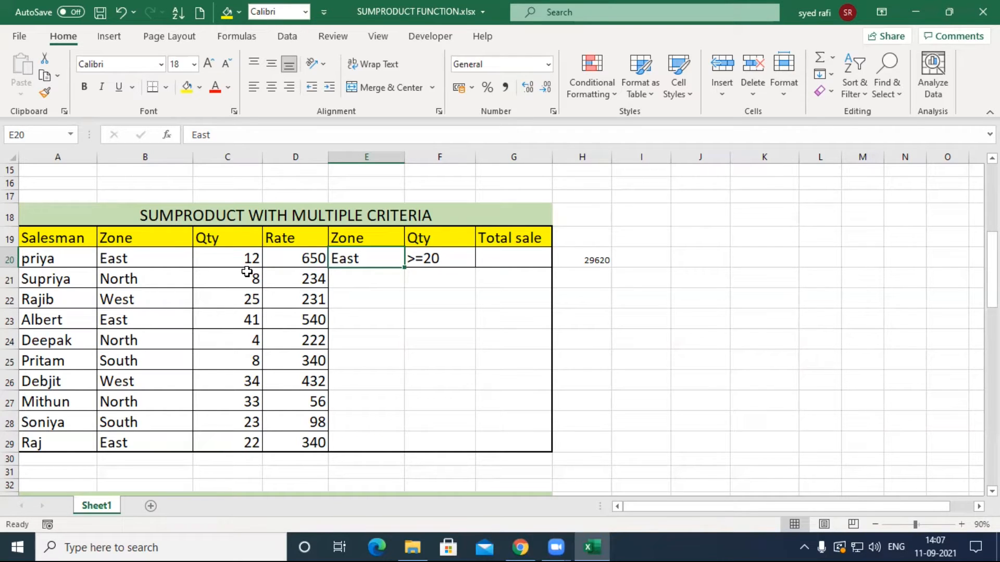
- Start a SUMPRODUCT formula in the multiple-criteria Total sale cell G20 with the arrays C20:C29,D20:D29
click(517, 259)
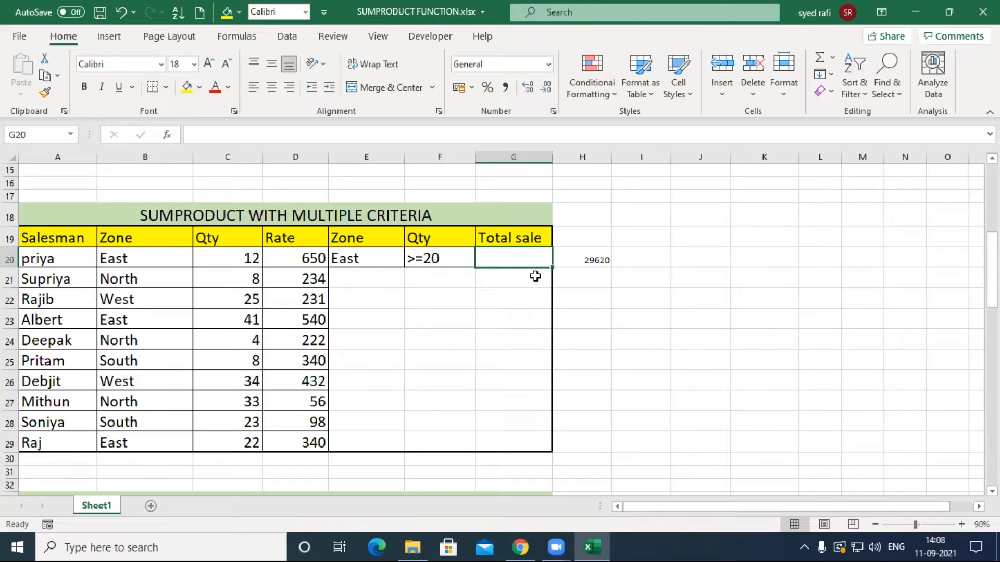
text(=sum)
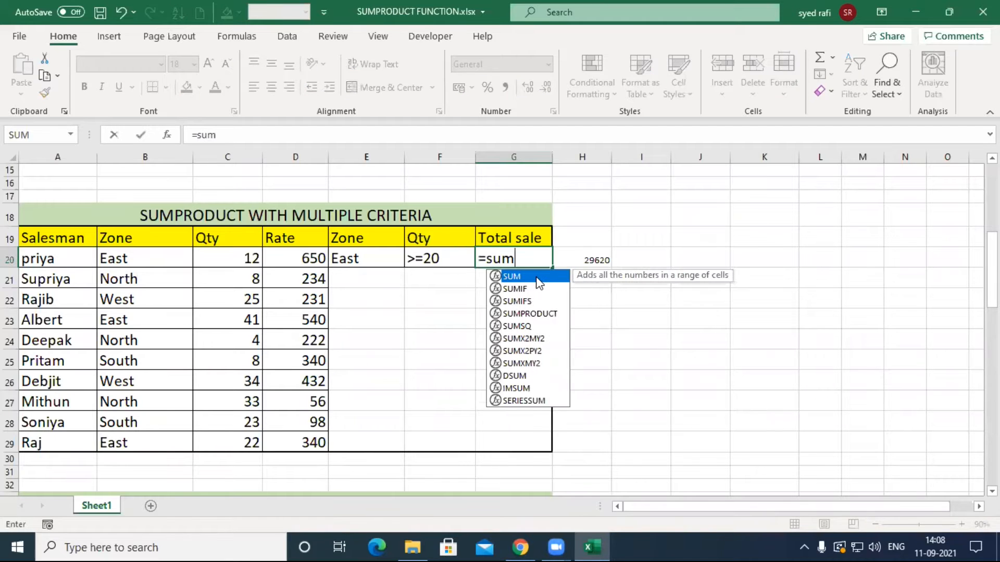
key(Down)
key(Down)
key(Down)
key(Tab)
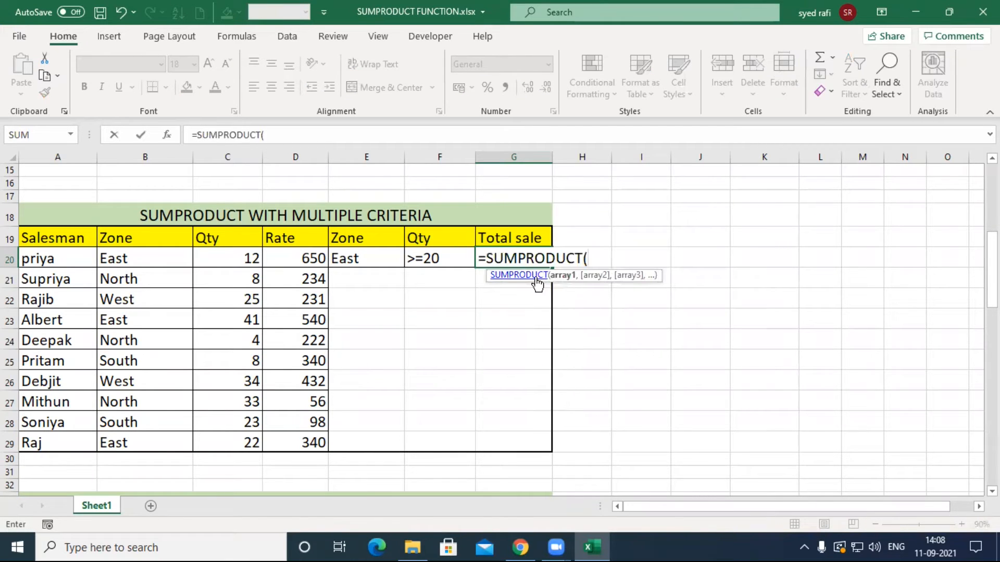
drag(235, 259, 245, 439)
text(,)
click(297, 259)
drag(296, 259, 305, 440)
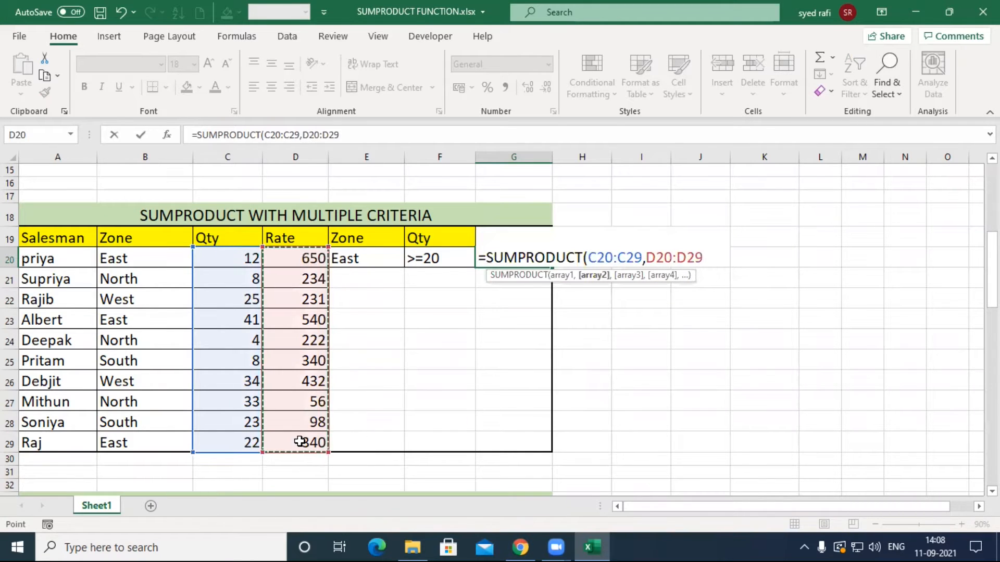
- Enclose C20:C29,D20:D29 in parentheses in G20's SUMPRODUCT formula and multiply them by the zone condition (B20:B29=E20
click(587, 258)
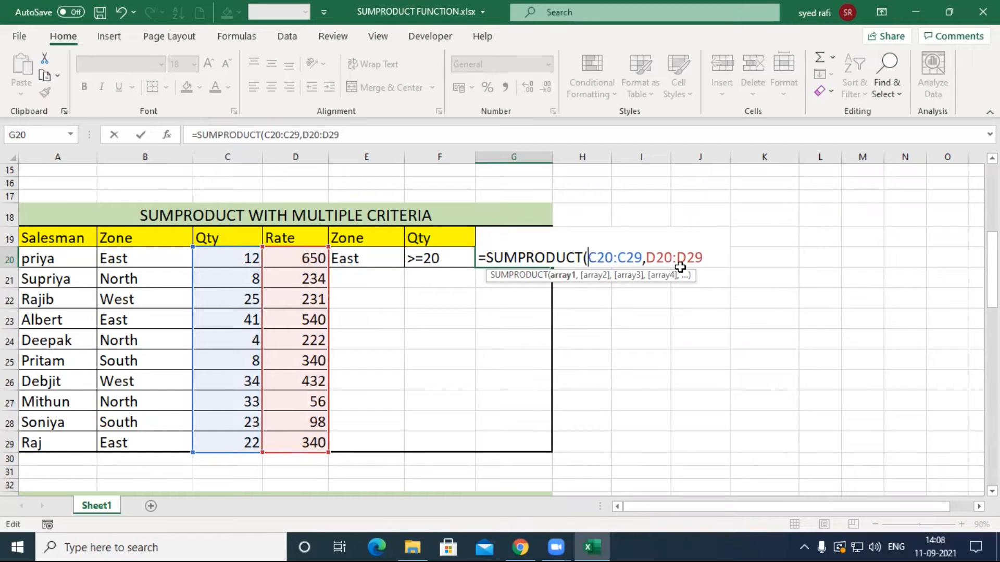
text(()
click(709, 257)
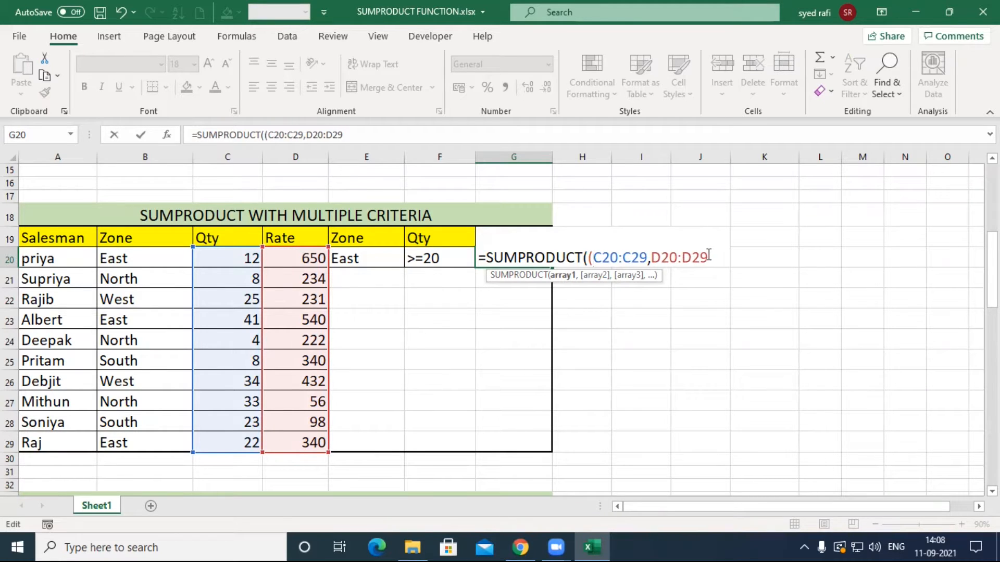
text()*)
text(()
drag(153, 258, 159, 440)
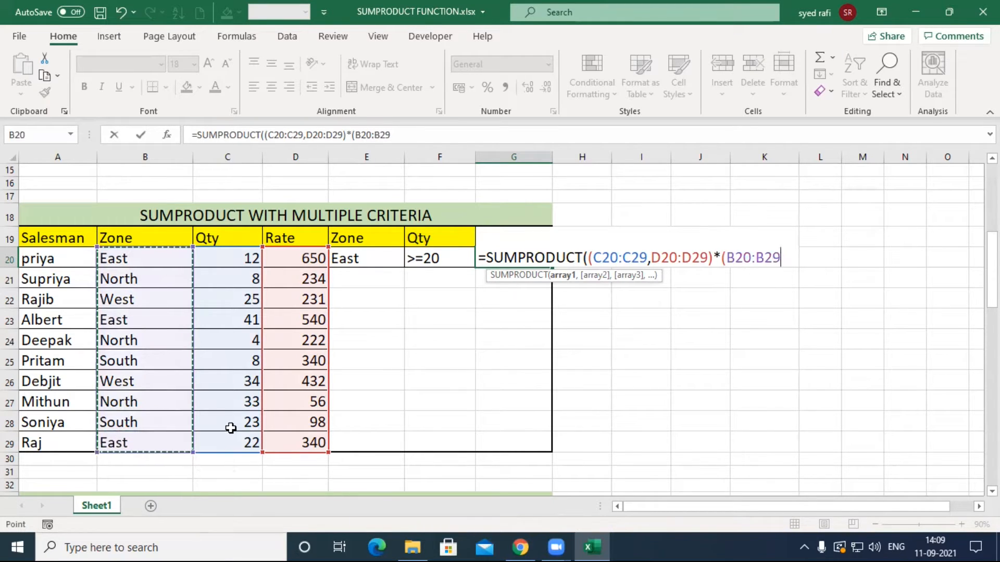
text(=)
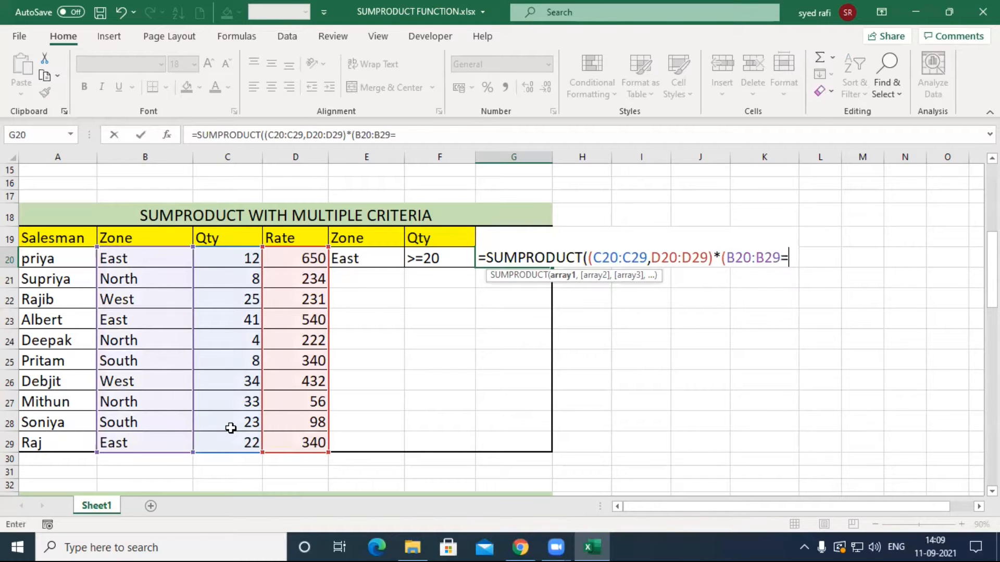
click(354, 256)
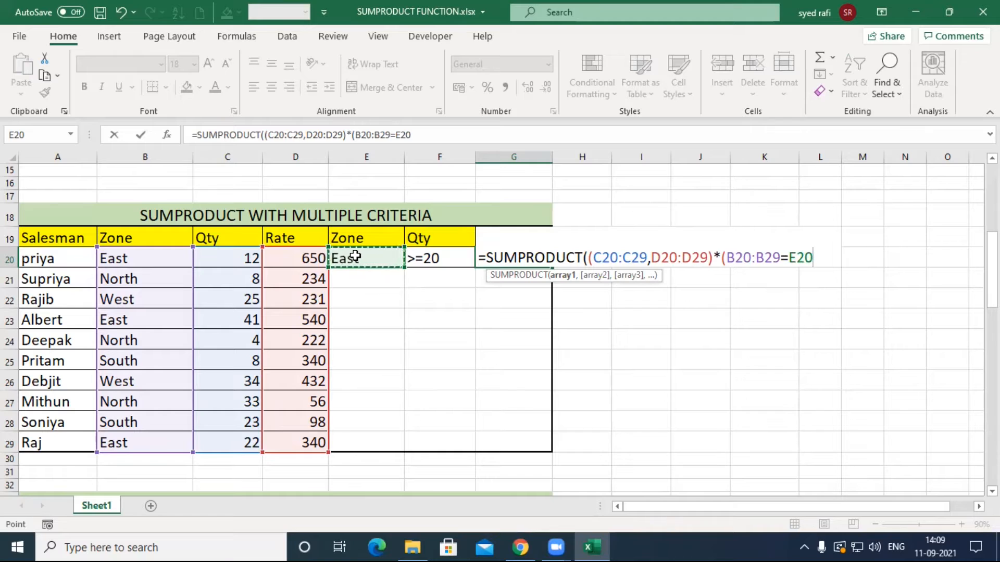
- Close the zone condition and try to complete G20's formula with the quantity condition (C20:C29">=20")
text()*()
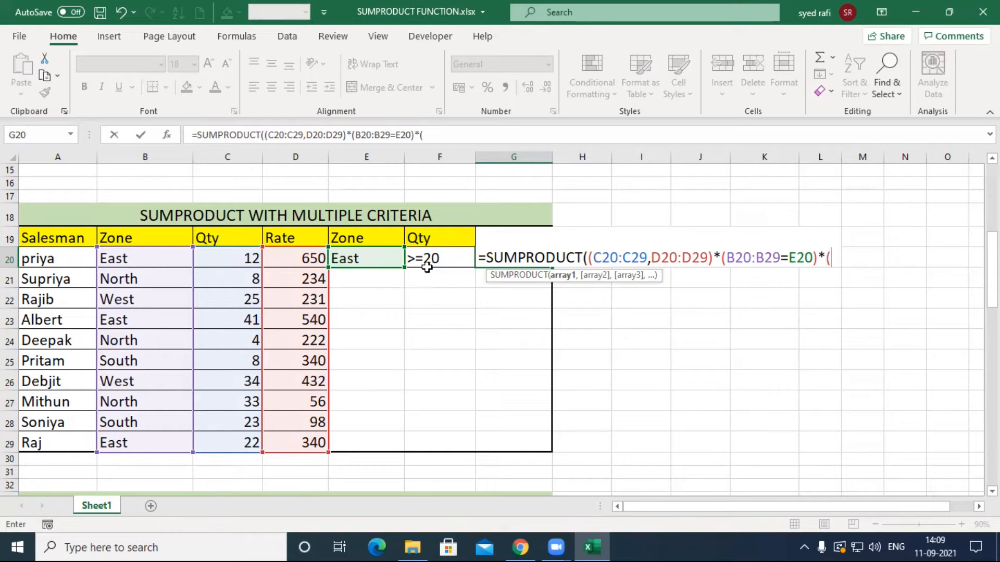
drag(240, 263, 252, 438)
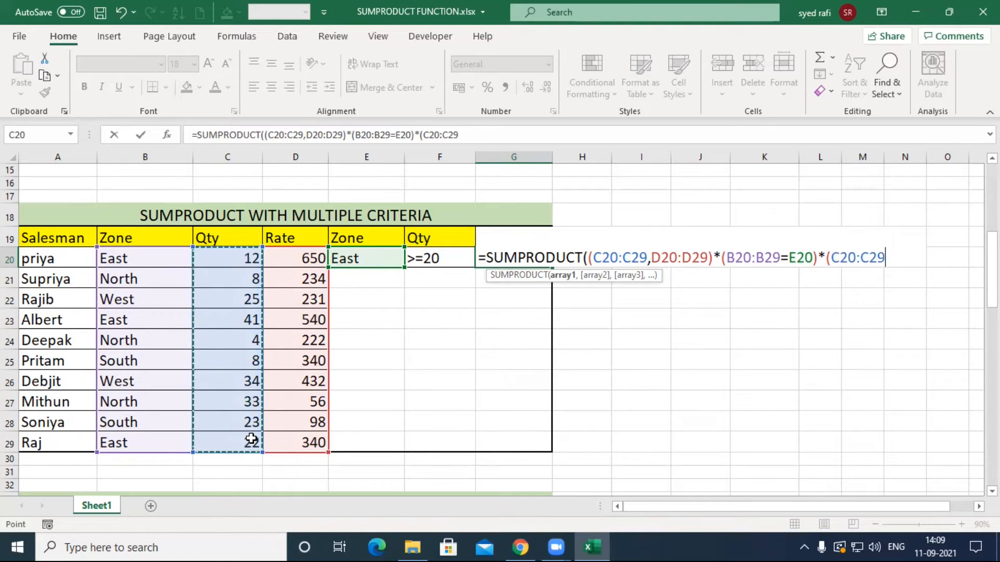
text(")
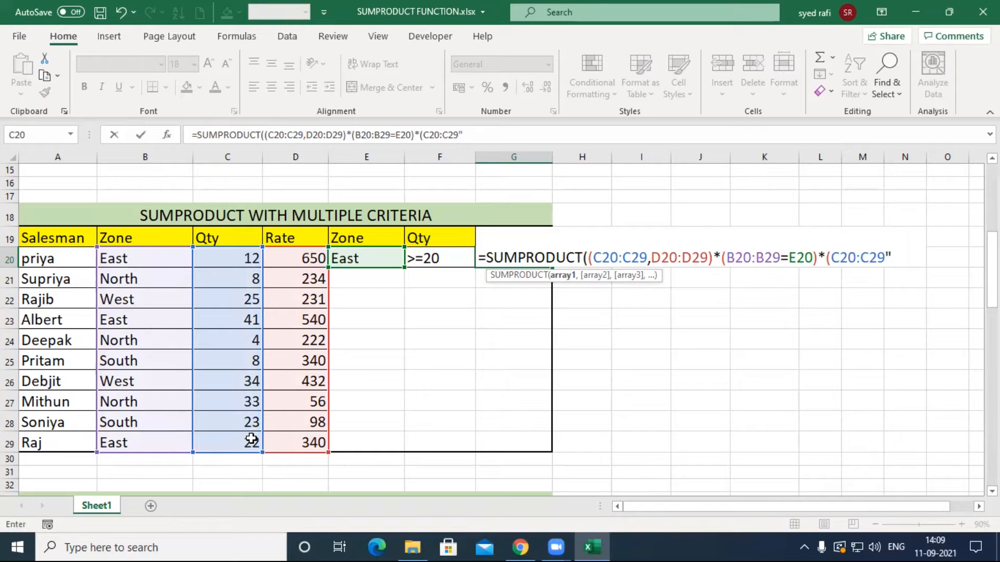
text(>=20"))
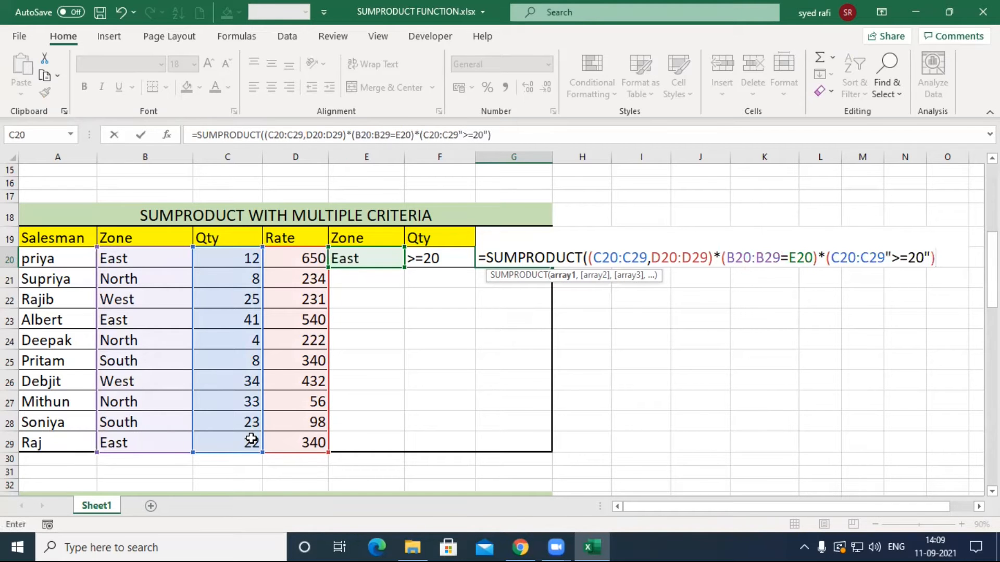
text())
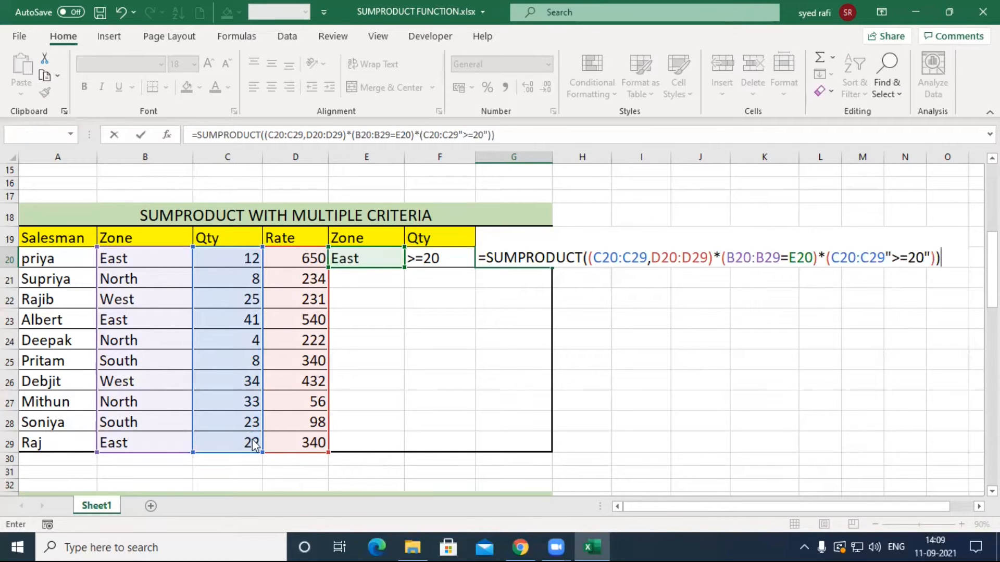
key(Return)
key(Return)
- Remove the quotation marks around >=20 in G20's quantity condition and enter the formula
key(Left)
key(Right)
key(Right)
key(Right)
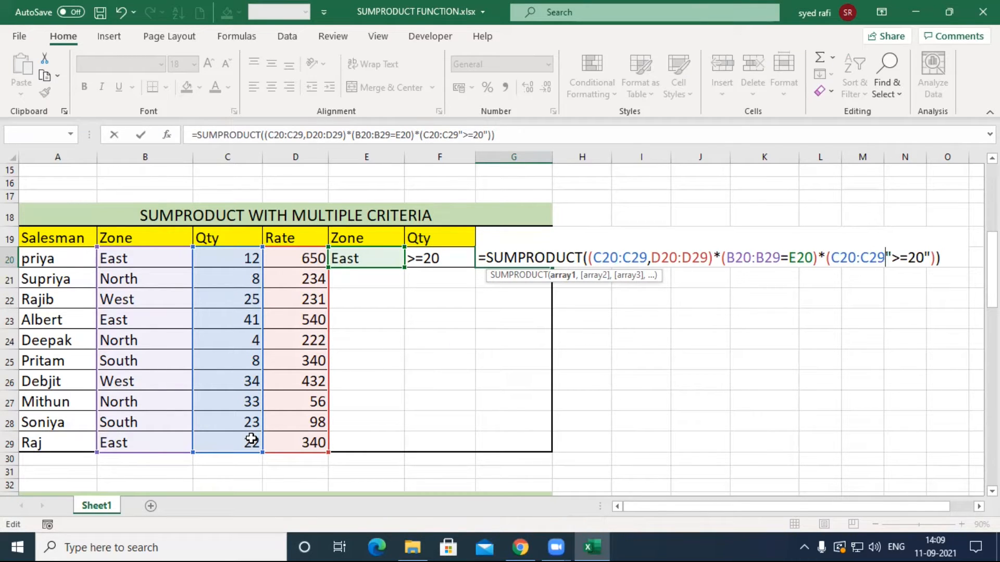
key(Delete)
key(Right)
key(Right)
key(Right)
key(Right)
key(Delete)
key(Return)
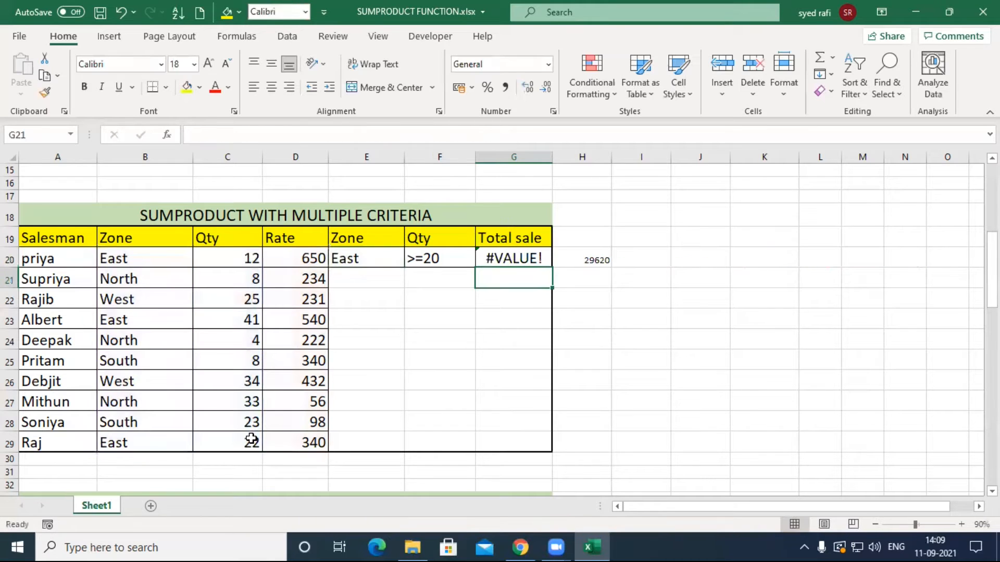
- Try enclosing >=20 in quotation marks again within the quantity condition of G20's formula
key(Up)
key(F2)
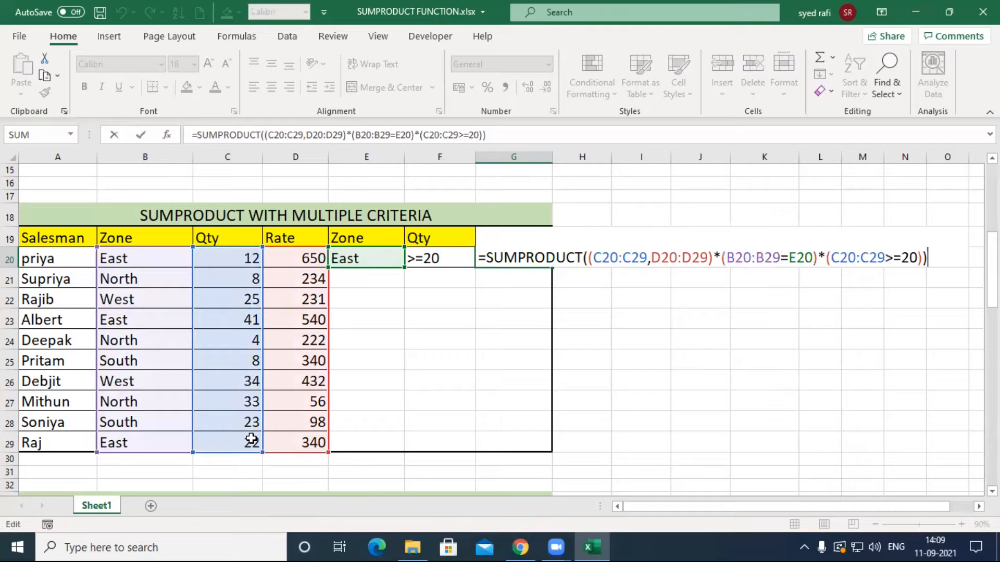
key(Left)
key(Left)
key(Left)
key(Left)
key(Left)
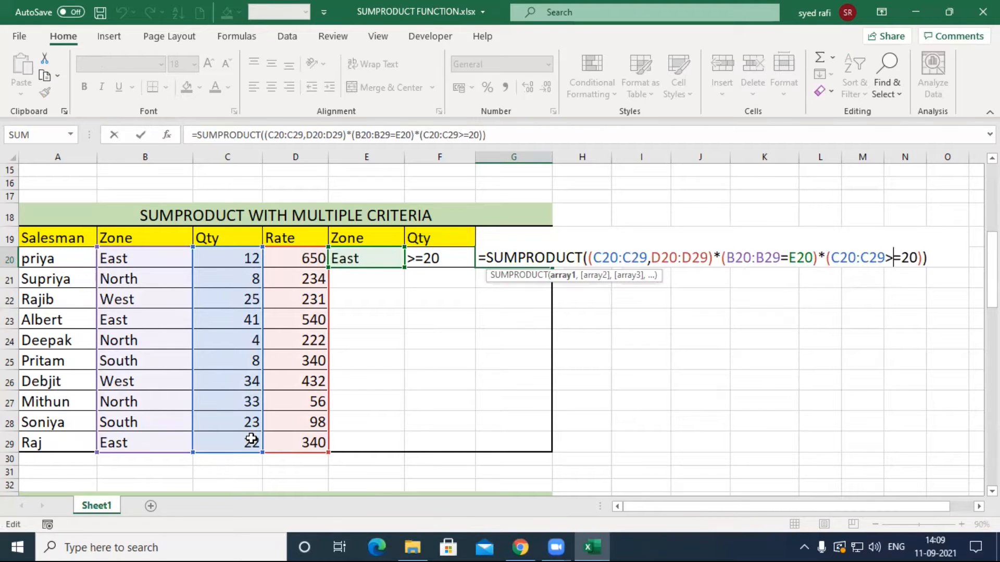
key(Right)
key(Left)
text(")
key(Right)
key(Right)
key(Right)
key(Right)
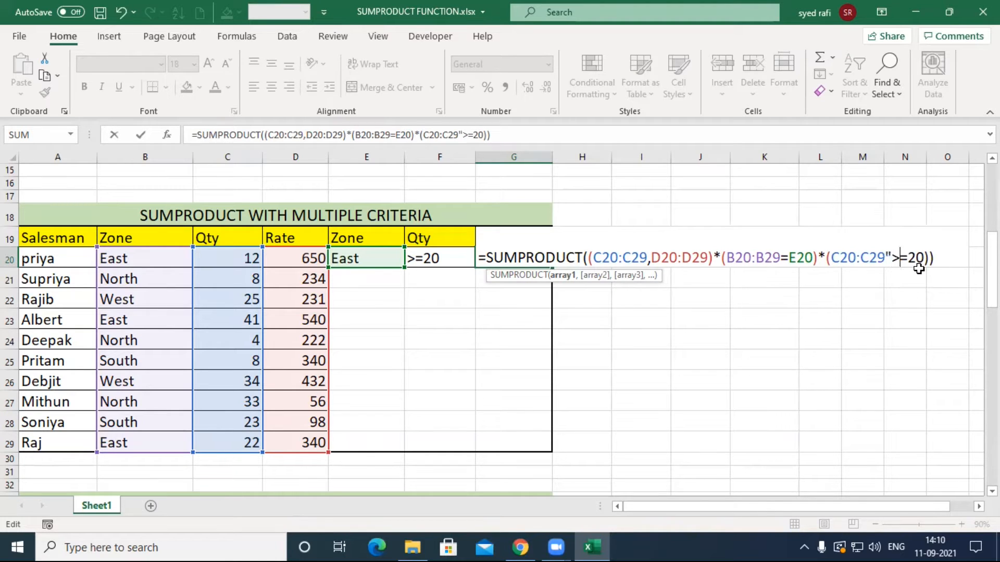
text(")
key(Return)
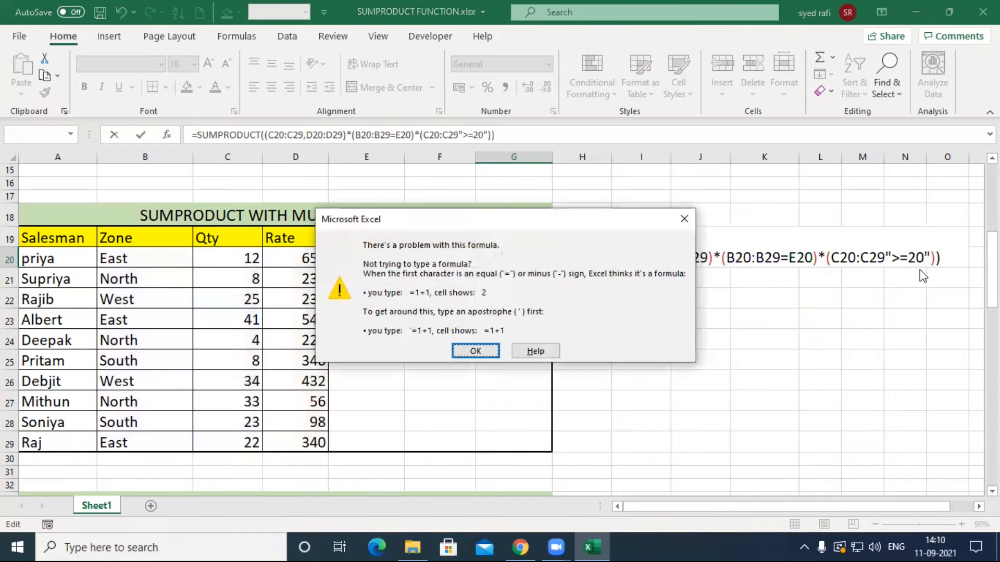
key(Return)
- Restore G20's quantity condition to (C20:C29>=20) without quotation marks and enter the formula
key(Left)
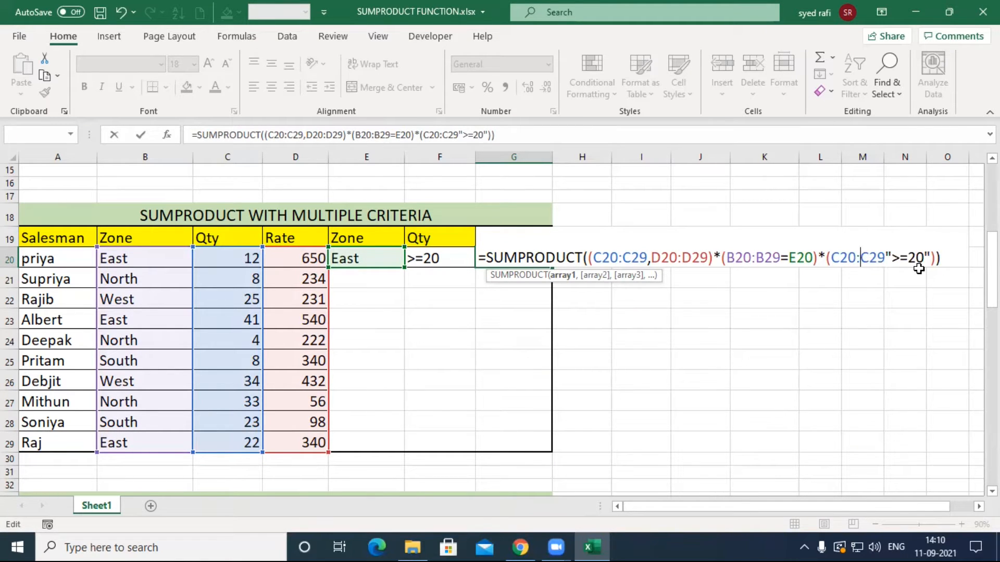
key(Right)
key(Right)
key(Right)
key(Right)
key(BackSpace)
key(Right)
key(Right)
key(Right)
key(Right)
key(Delete)
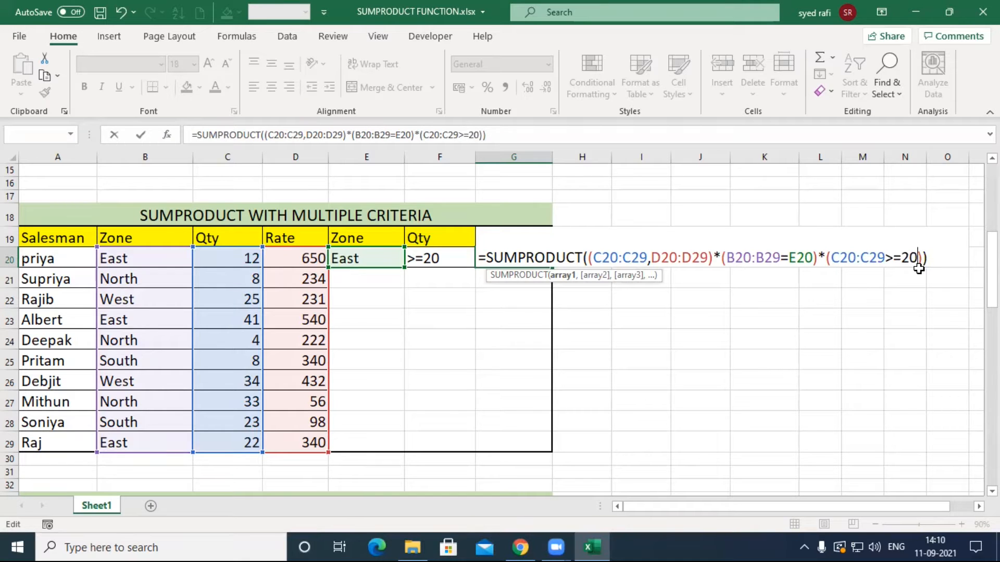
key(ctrl+Return)
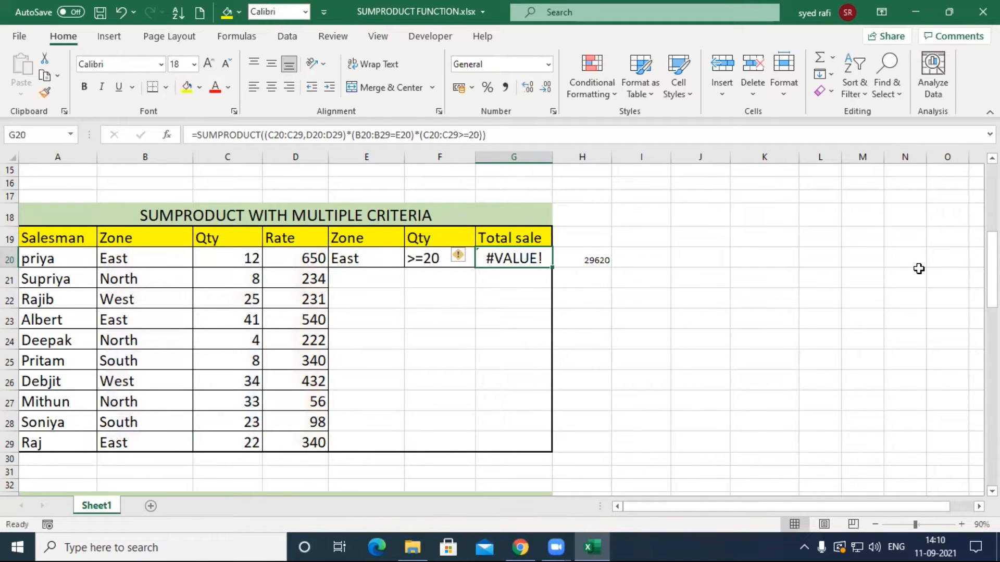
- Review the arrays, the zone condition and the quantity condition in G20's SUMPRODUCT formula
double_click(524, 258)
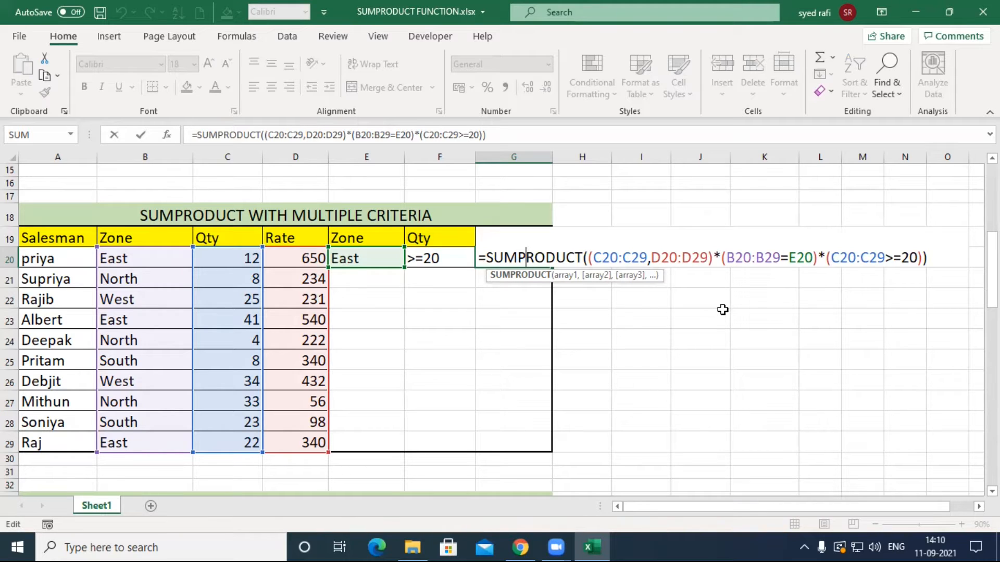
click(886, 256)
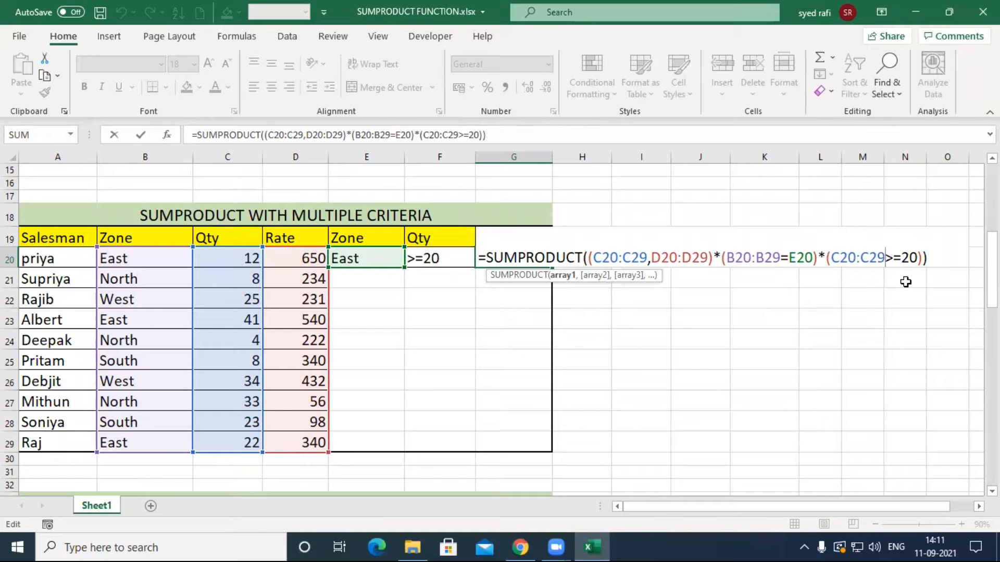
key(Return)
- Clear G20 and start a new SUMPRODUCT formula there with the arrays C20:C29,D20:D29
key(Up)
key(Delete)
text(=sum)
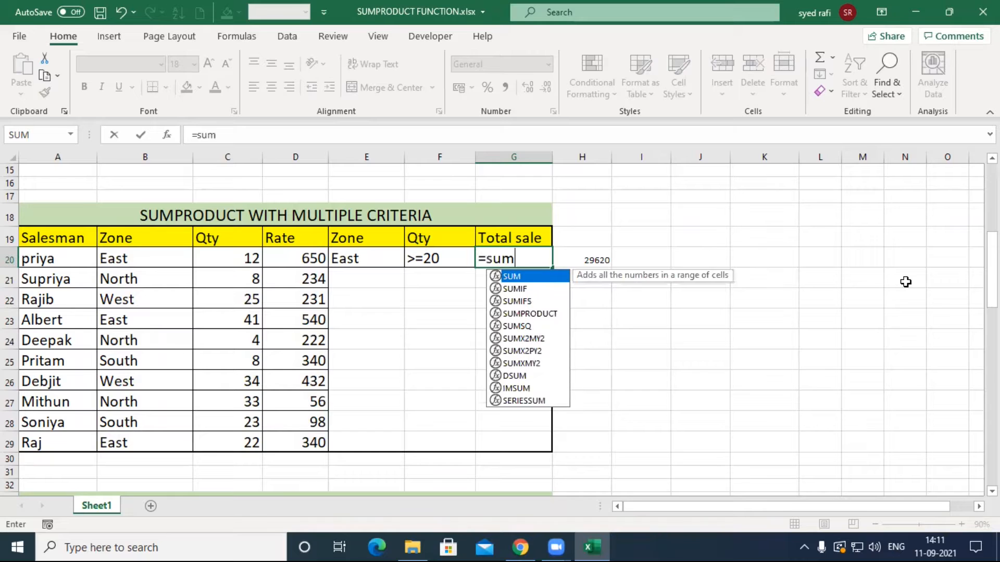
key(Down)
key(Down)
key(Down)
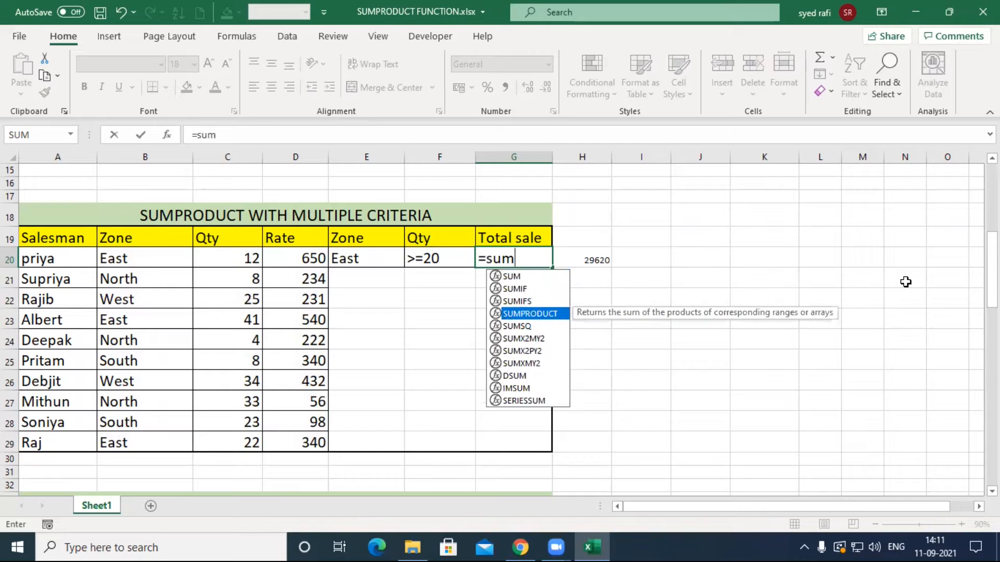
key(Tab)
drag(247, 258, 253, 444)
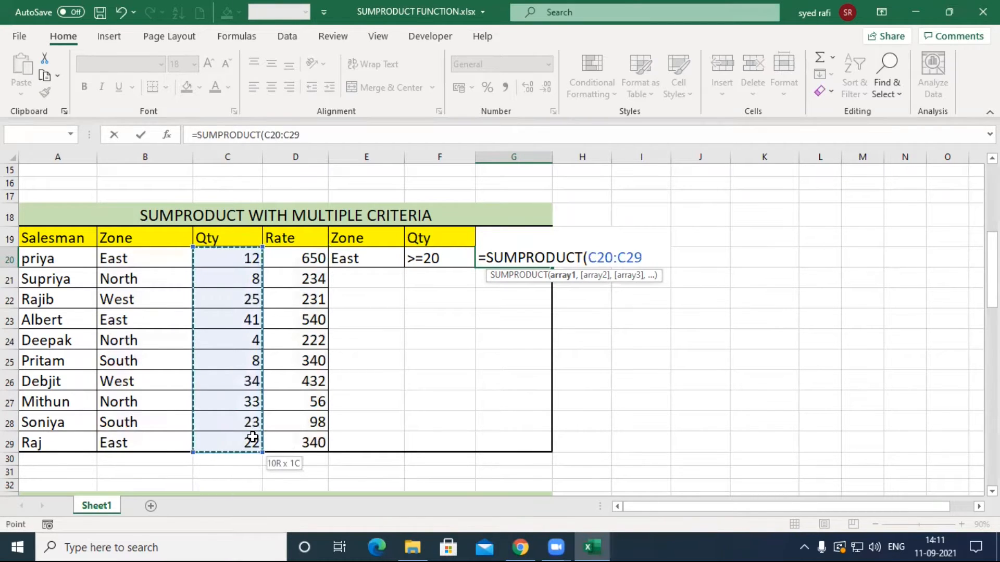
text(,)
click(311, 258)
drag(312, 258, 318, 444)
- Group the two arrays of G20's new formula in parentheses and multiply them by the zone condition (B20:B29=E20)
click(590, 258)
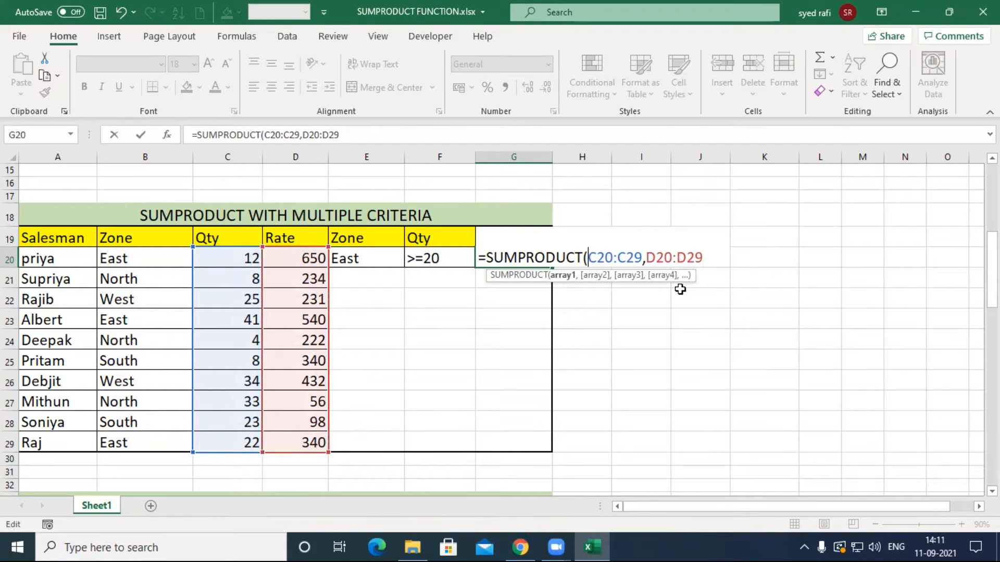
text(()
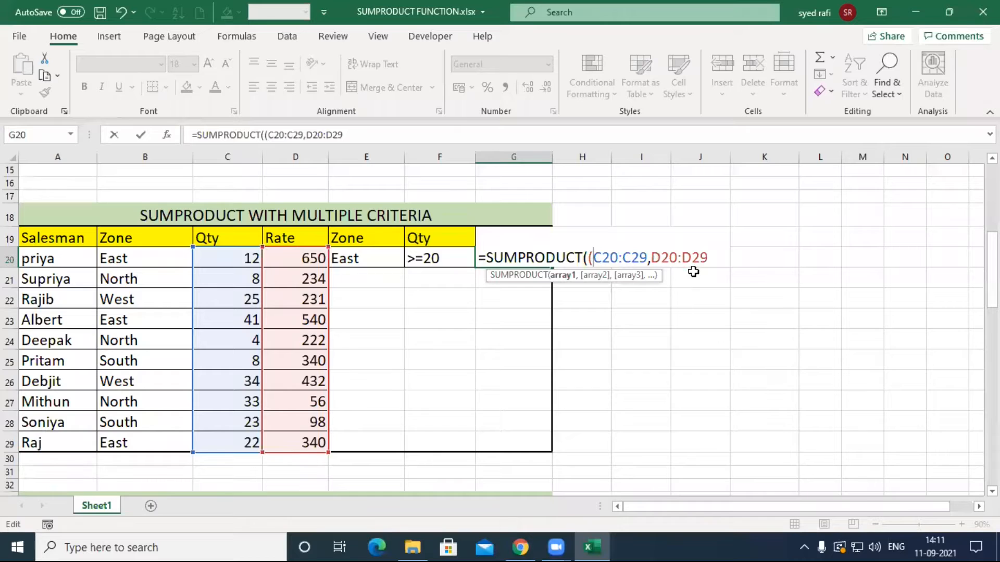
text()*()
click(139, 257)
drag(139, 299, 148, 440)
text(,)
key(BackSpace)
text(=)
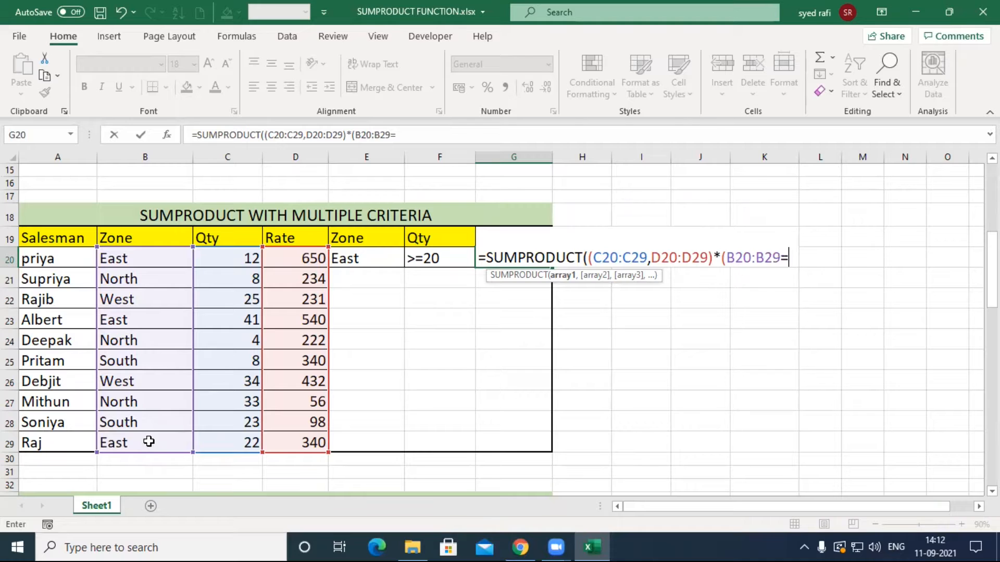
click(376, 257)
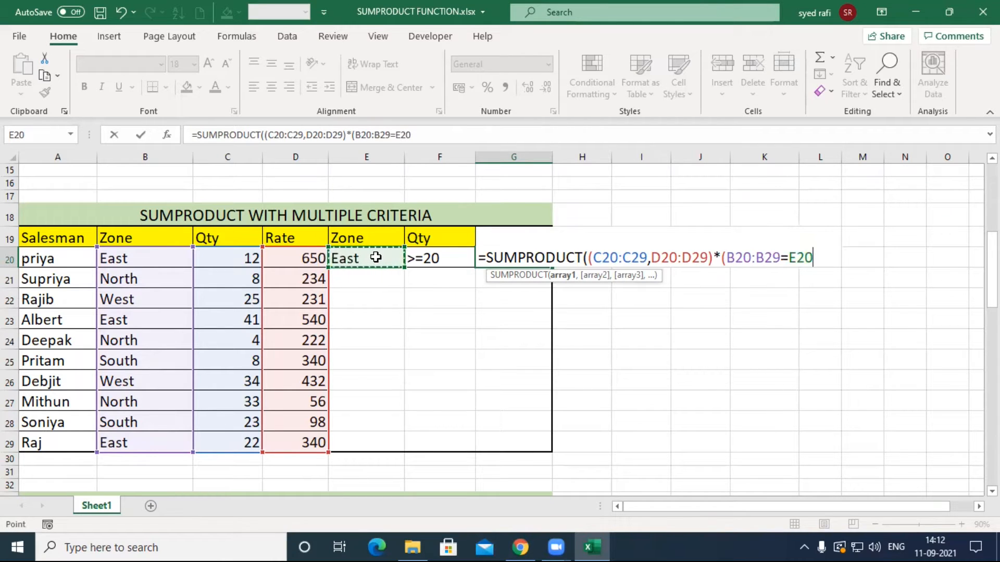
text())
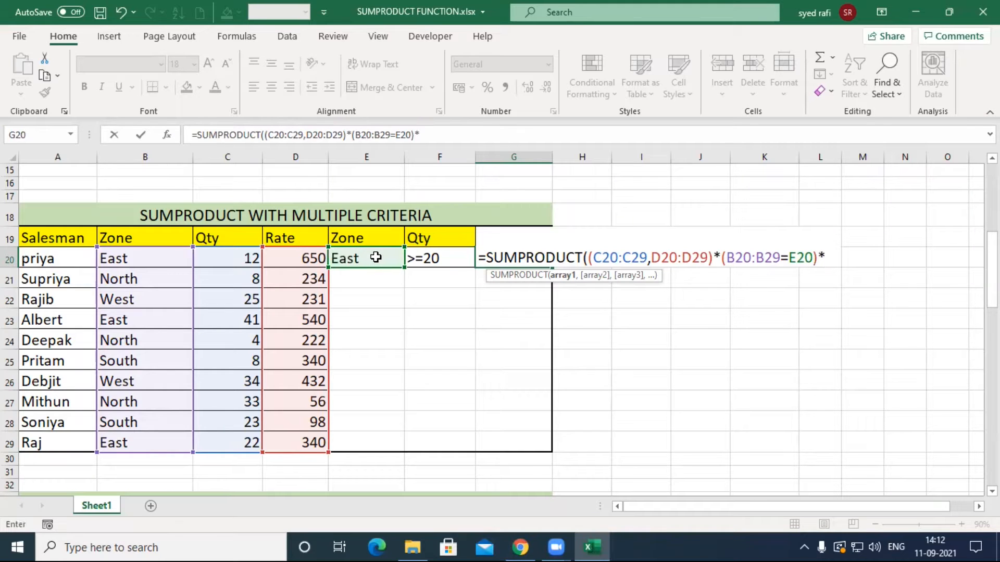
- Multiply G20's formula by the quantity condition (C20:C29>=20), close the function and enter it
text(*()
drag(248, 261, 256, 441)
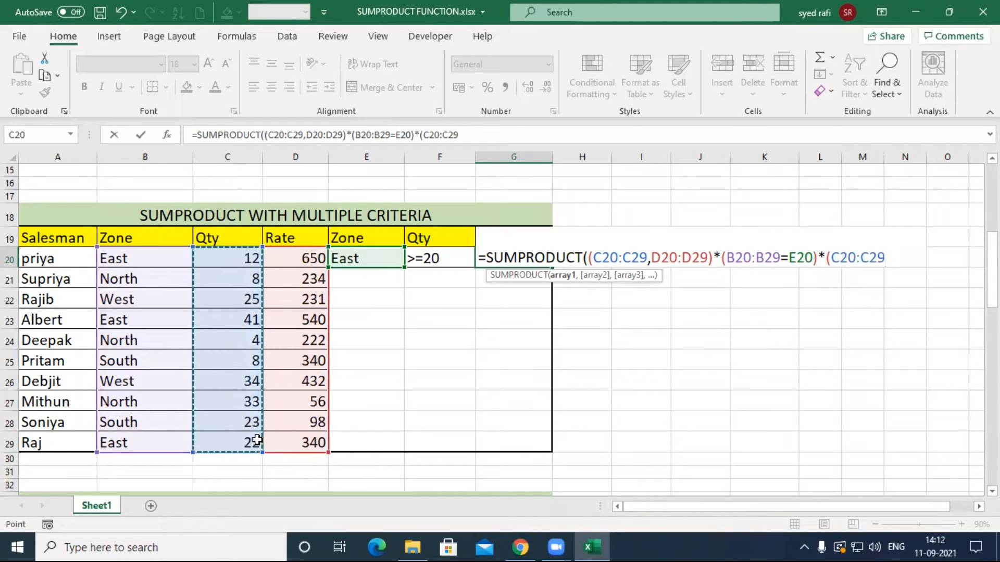
text(>=20)
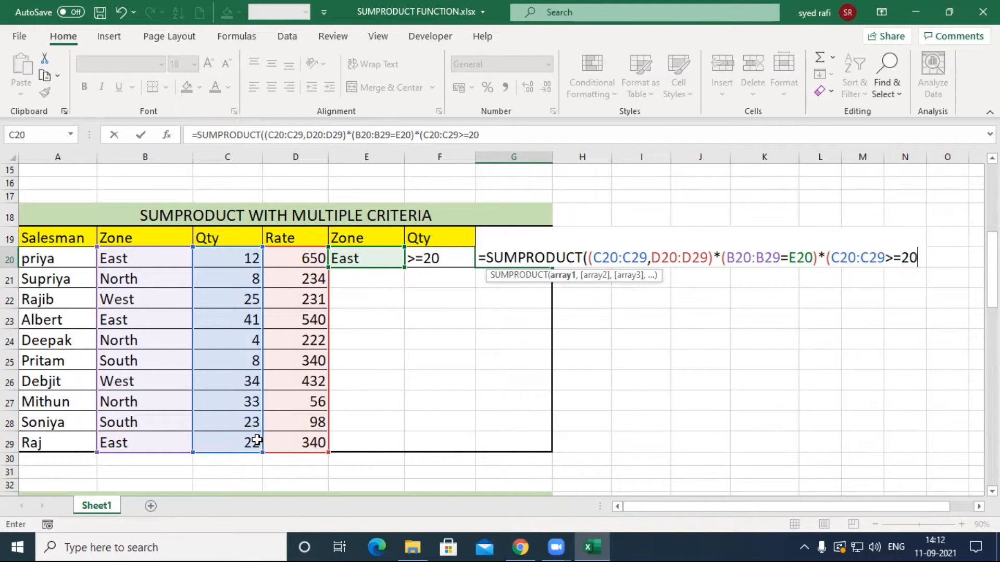
text()))
key(Return)
key(Up)
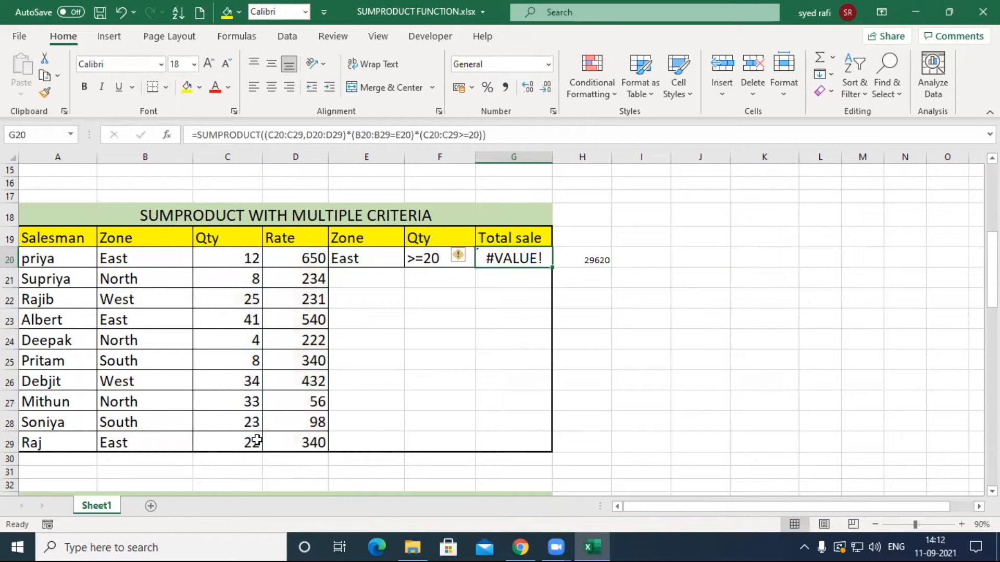
- Inspect G20's SUMPRODUCT formula and evaluate its first expression, C20:C29,D20:D29, with Evaluate Formula
double_click(518, 256)
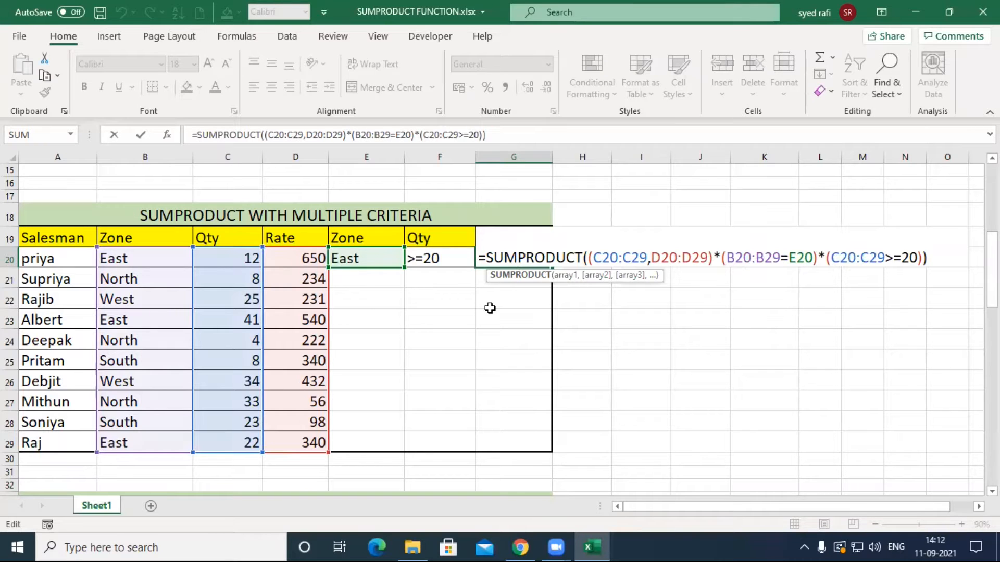
key(Return)
key(Up)
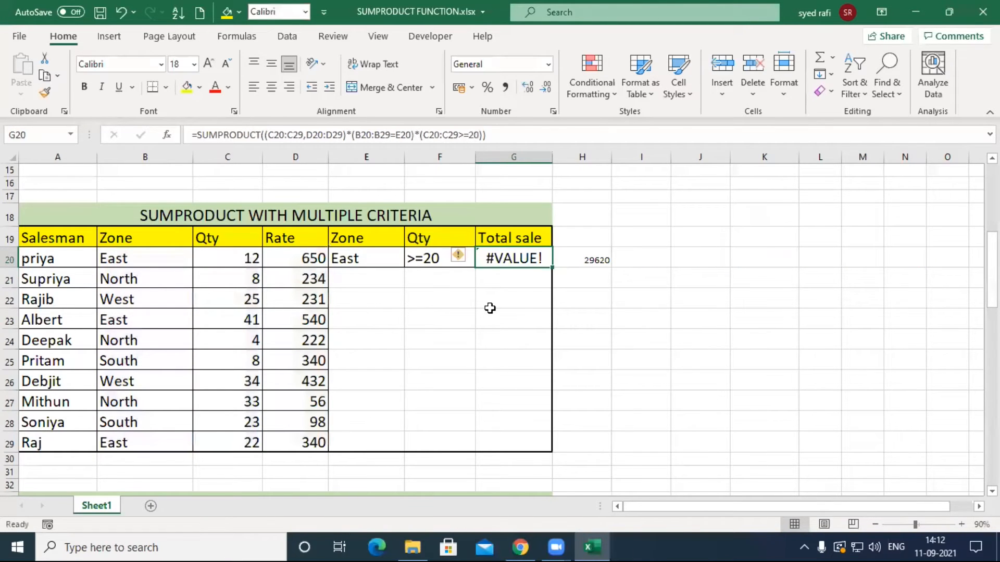
double_click(531, 257)
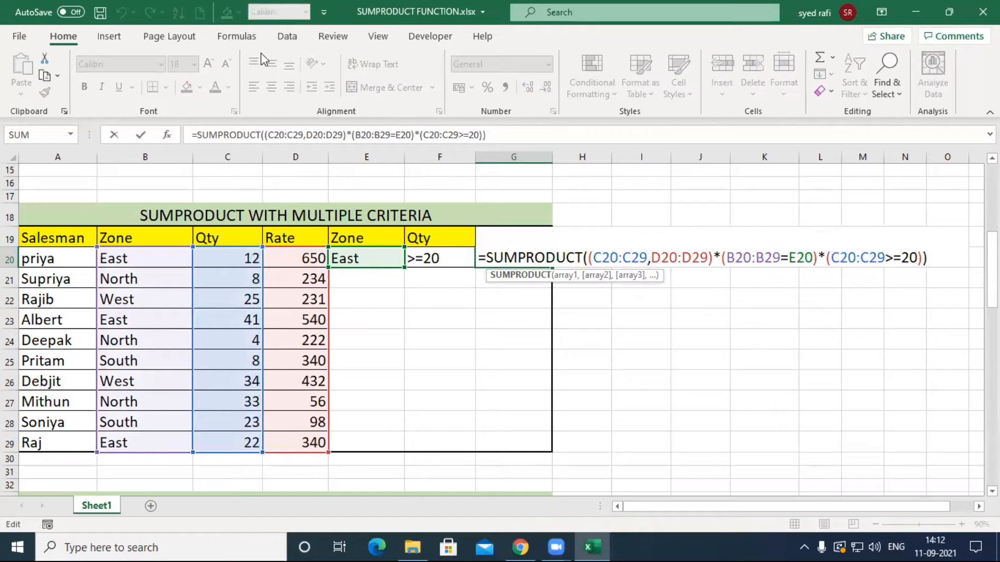
click(235, 37)
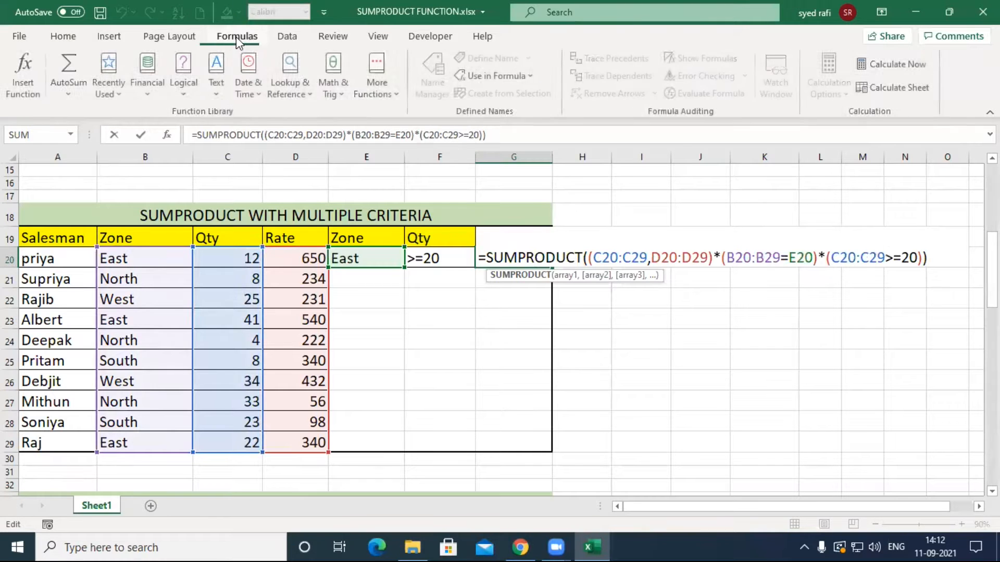
key(Escape)
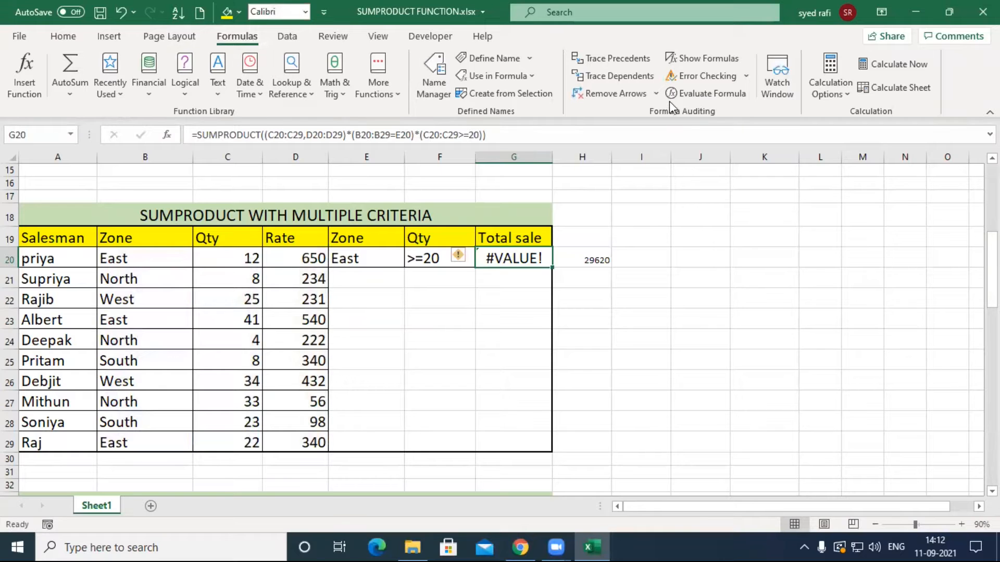
click(701, 94)
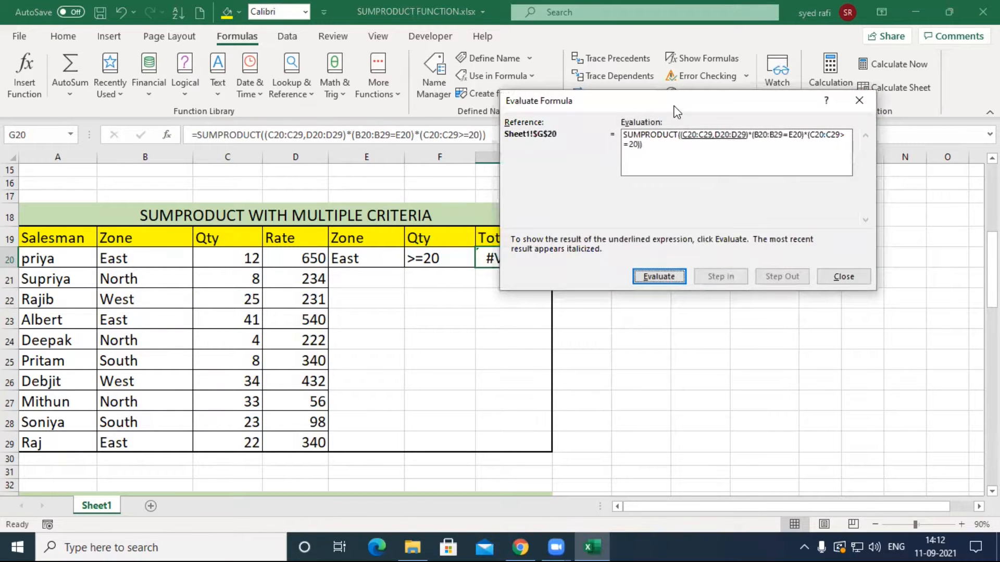
drag(675, 111, 620, 275)
click(598, 441)
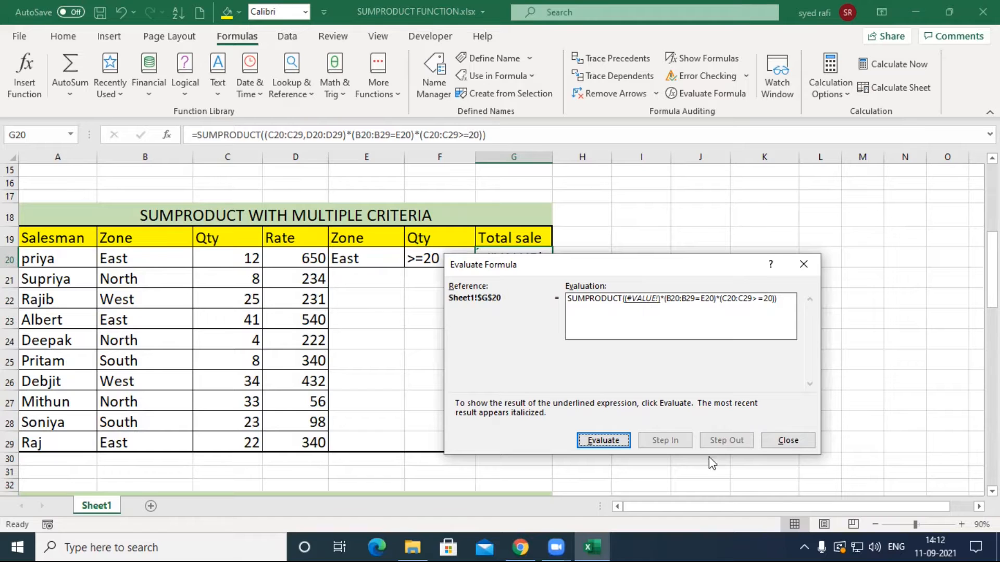
click(785, 441)
- Compare how the quantity and rate arrays are joined in G20's formula and in K3's single-criteria SUMPRODUCT formula
double_click(521, 258)
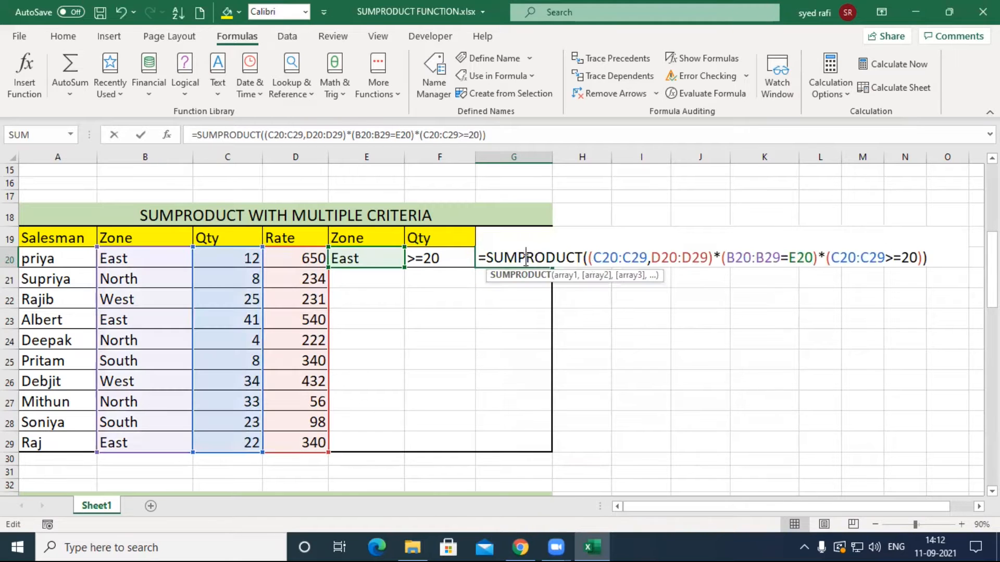
drag(594, 260, 648, 259)
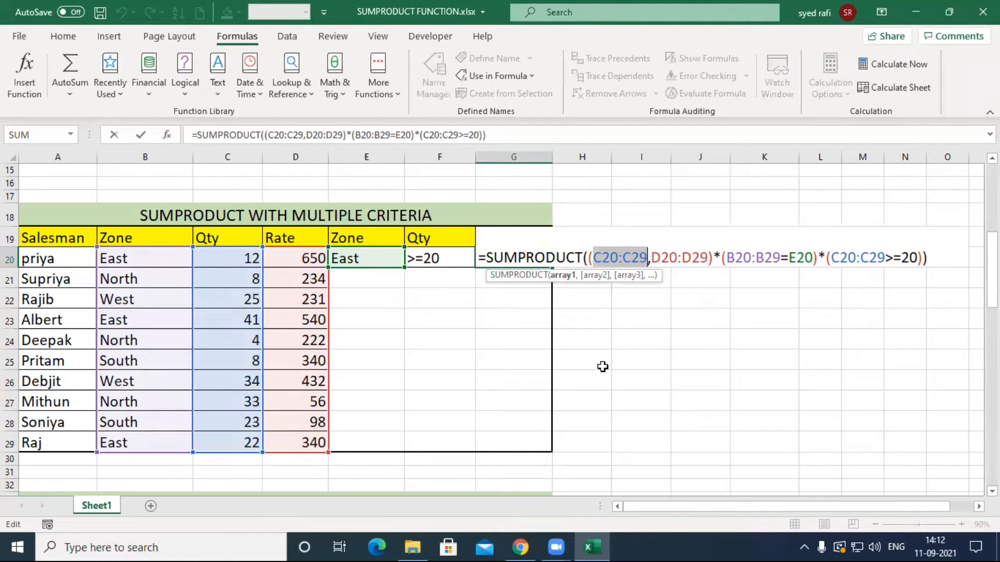
click(677, 256)
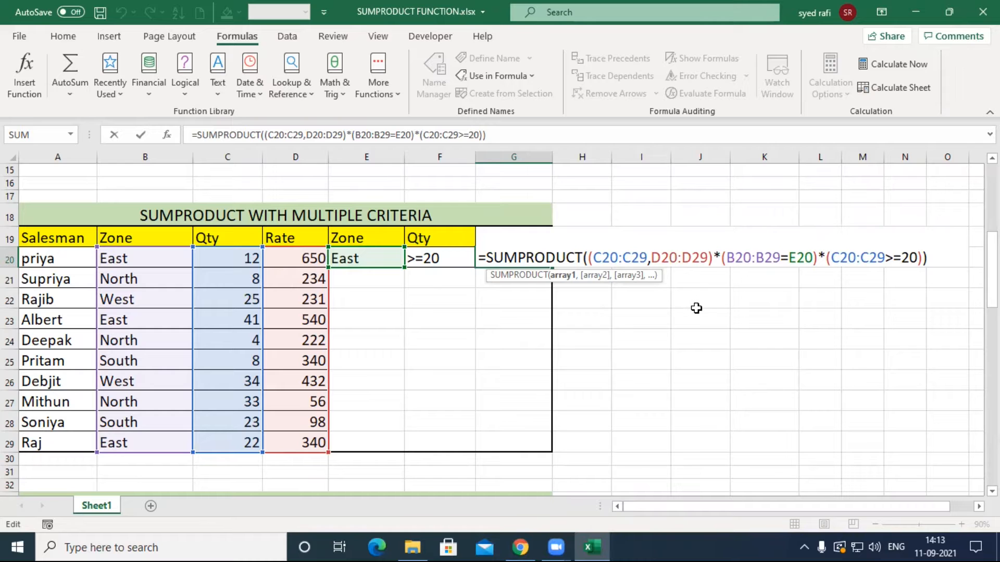
scroll(696, 309, up, 5)
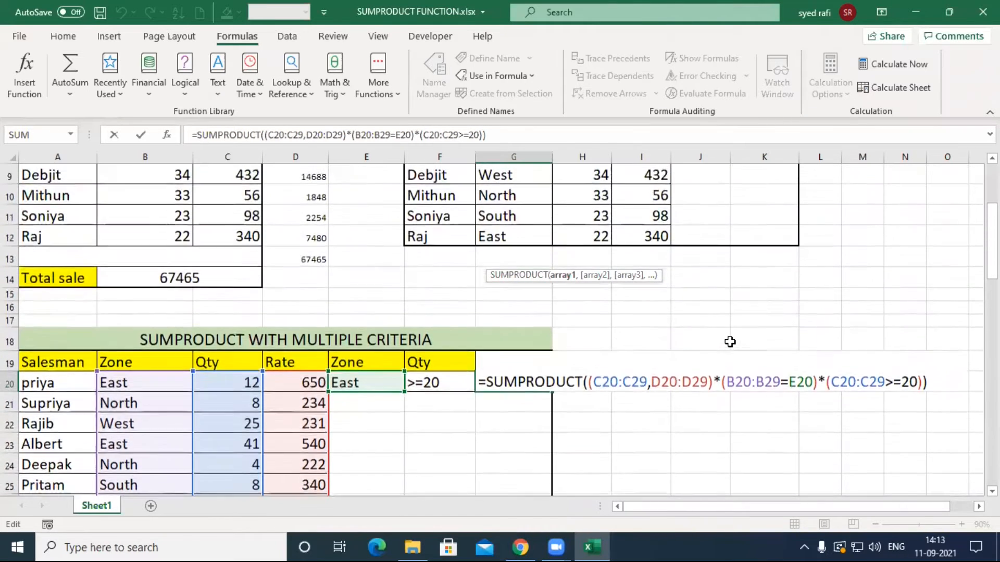
scroll(762, 337, down, 1)
scroll(761, 338, up, 1)
click(771, 220)
double_click(771, 220)
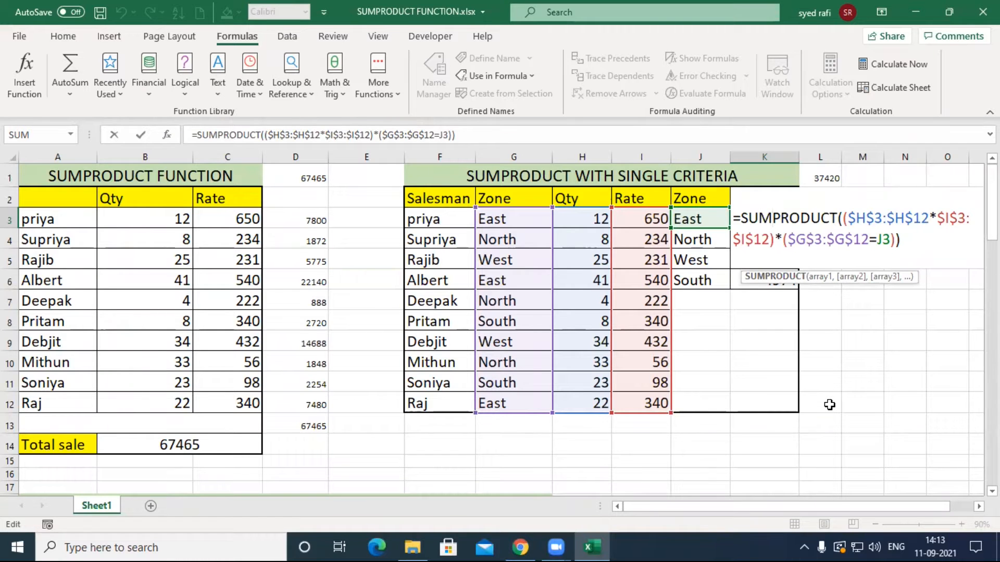
key(ctrl+Return)
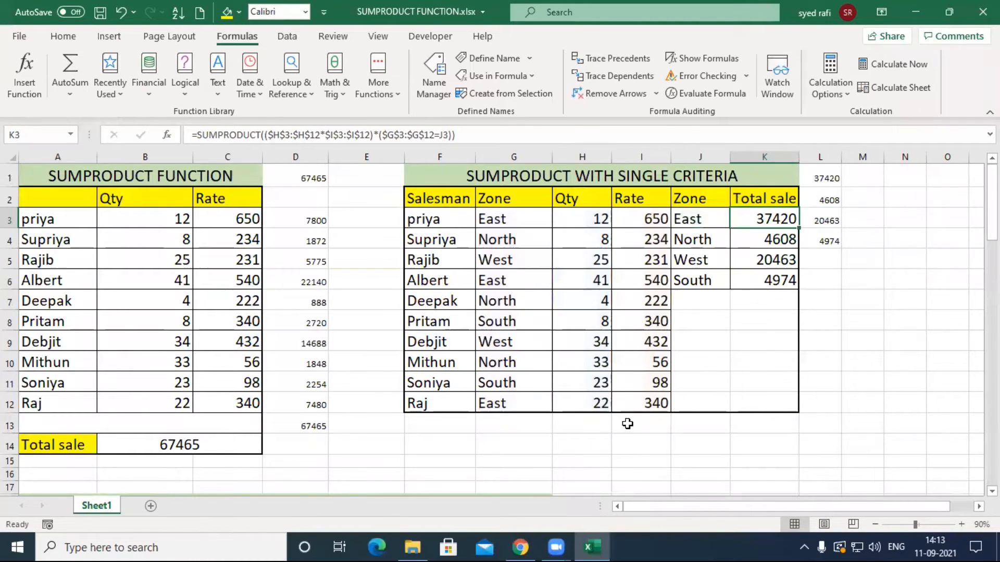
- Replace the comma between C20:C29 and D20:D29 in G20's formula with *, enter it and review the multiplied arrays
scroll(630, 420, down, 2)
double_click(522, 425)
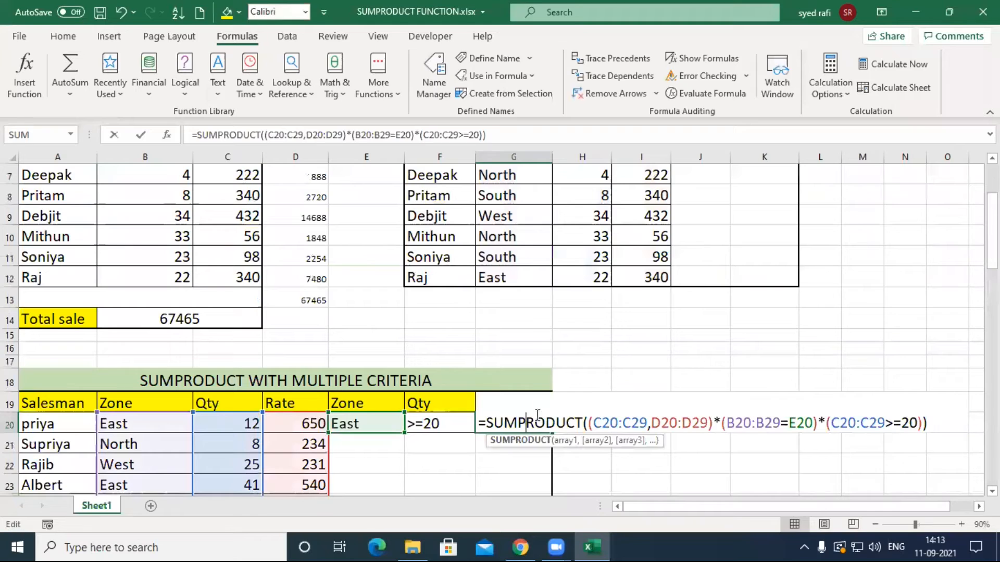
click(648, 423)
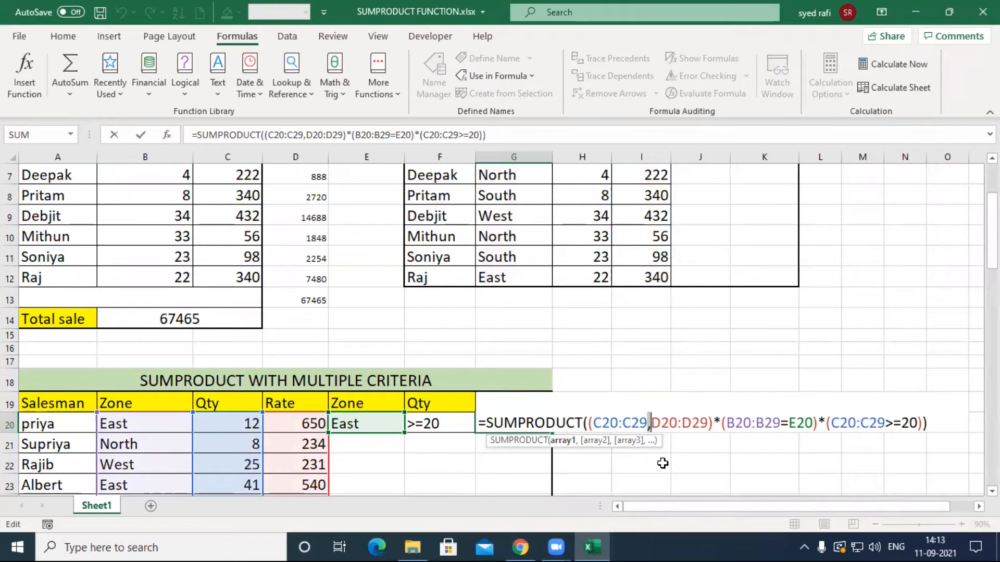
key(Delete)
text(*)
key(Return)
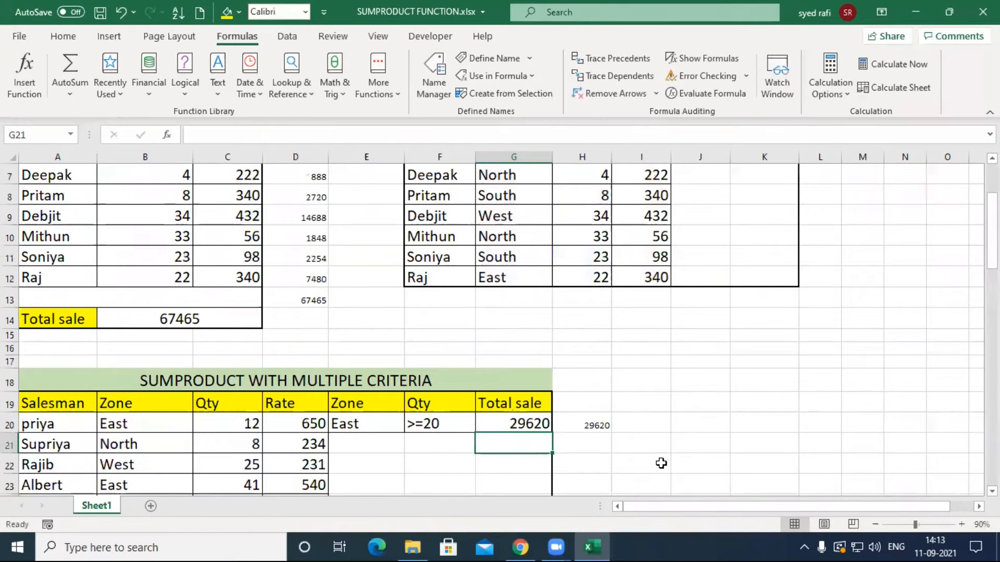
double_click(537, 424)
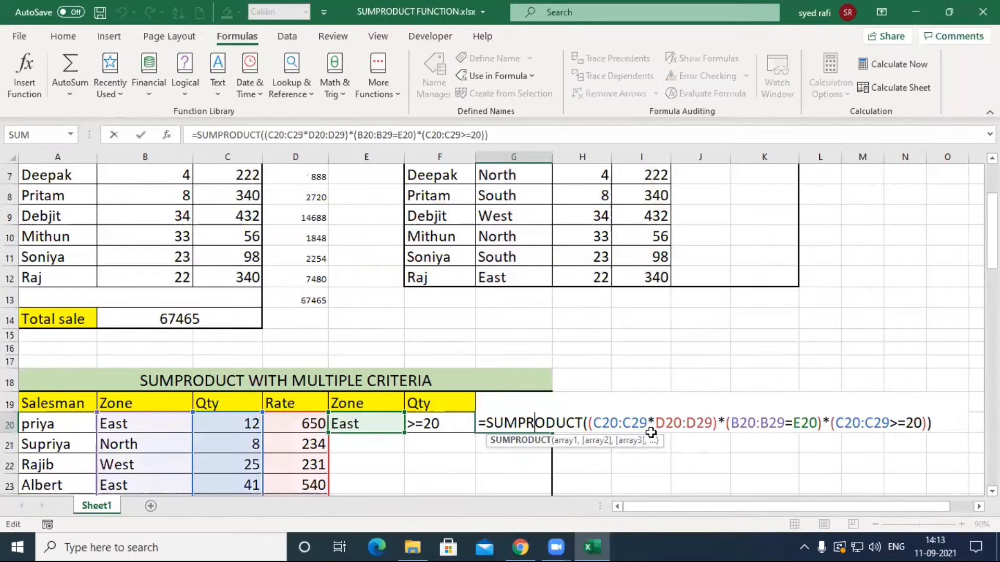
drag(592, 423, 712, 423)
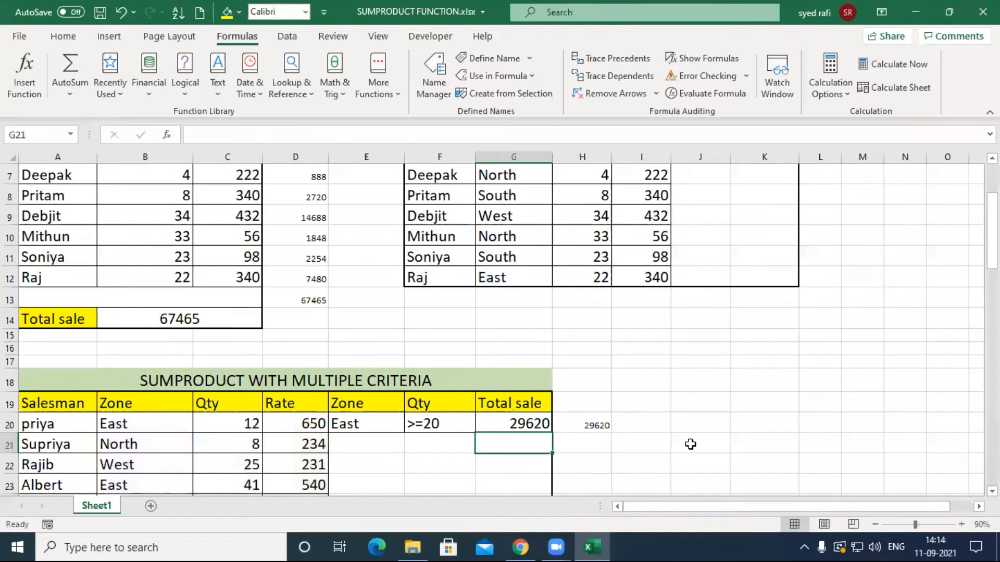
- Copy the Sales result in C46 of the two-way lookup table and paste it as a value into H46
scroll(596, 417, down, 3)
scroll(597, 417, down, 6)
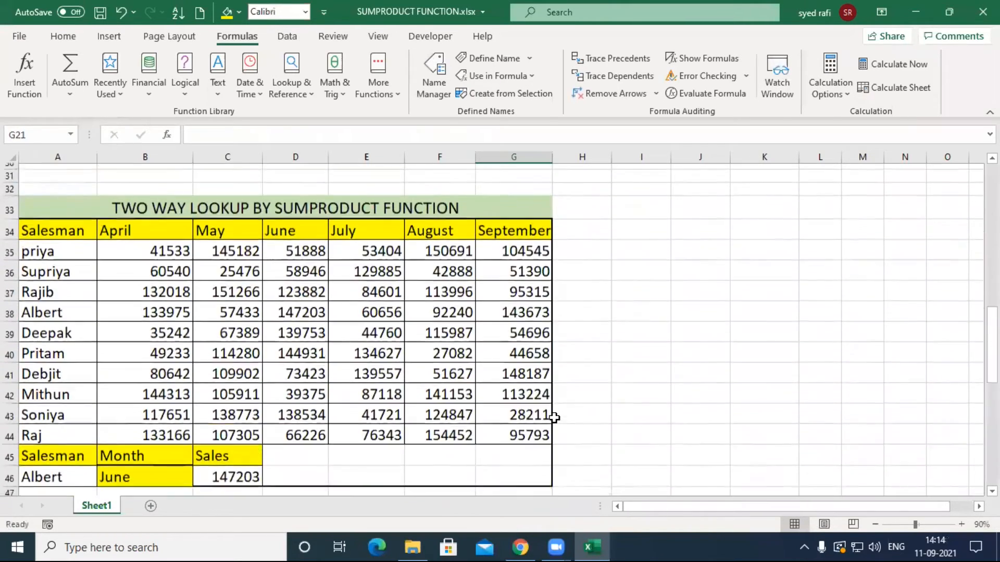
scroll(545, 416, up, 1)
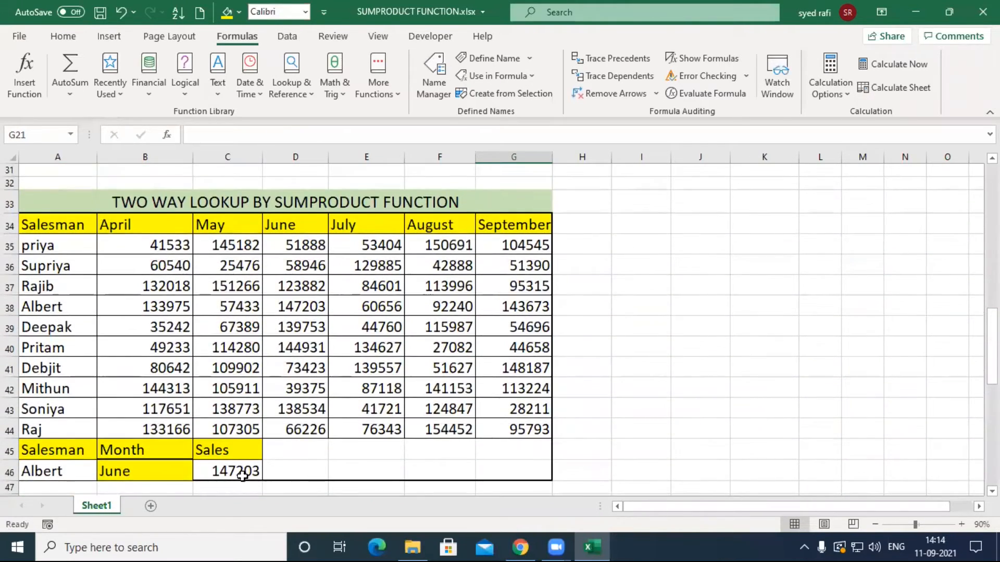
click(241, 474)
key(ctrl+c)
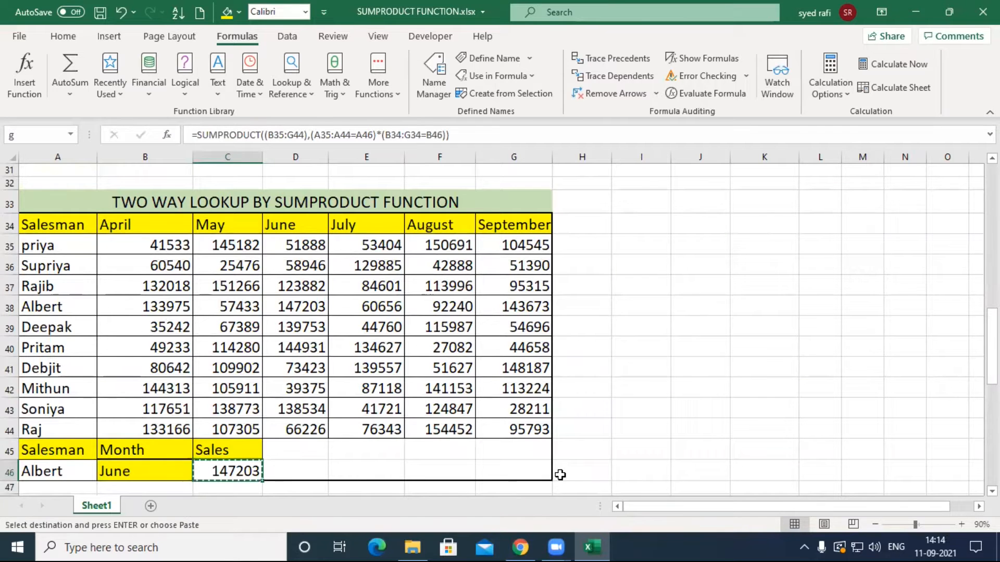
click(586, 469)
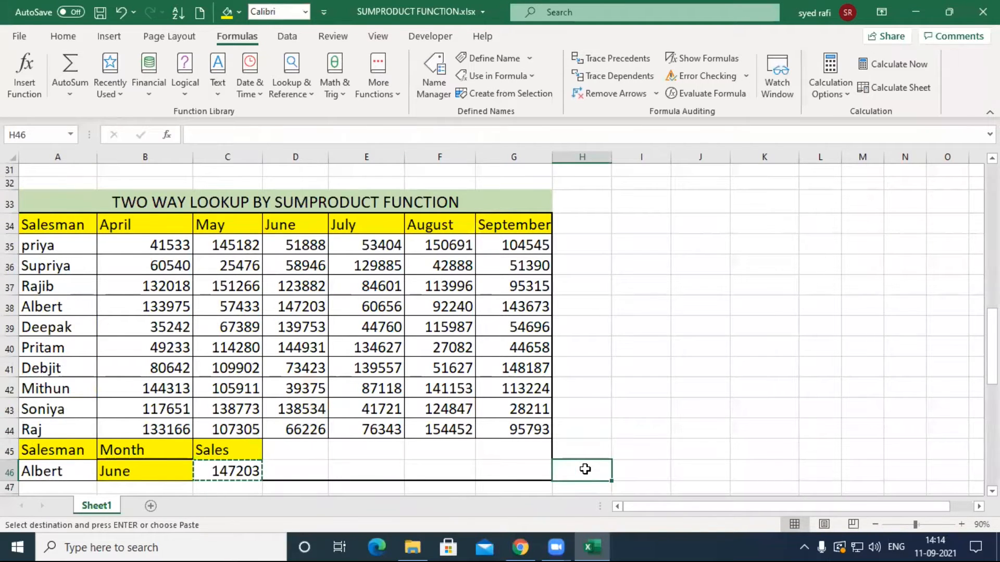
key(alt+h)
key(v)
key(v)
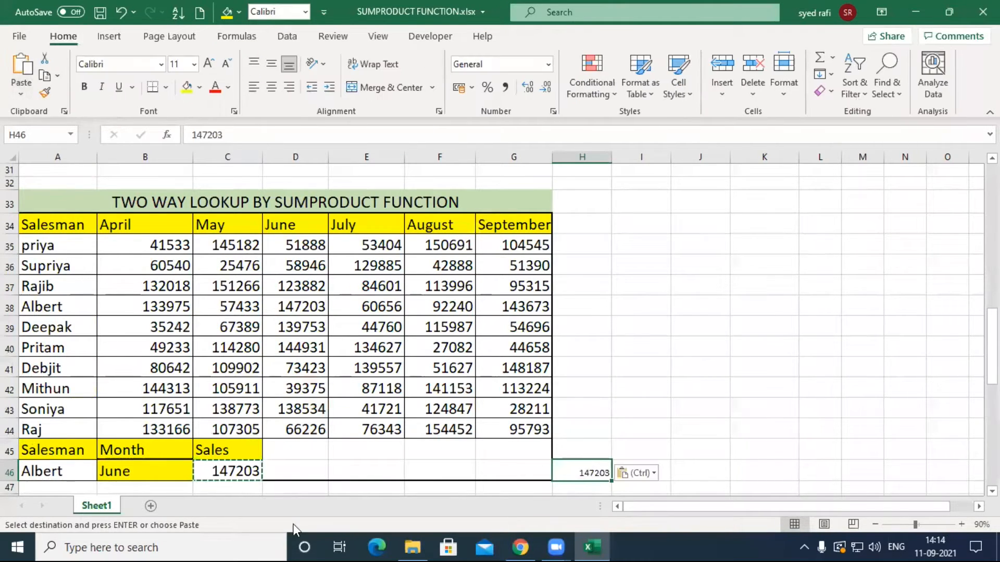
- Clear C46 and start a new SUMPRODUCT formula there with the monthly sales range B35:G44
click(231, 472)
key(Delete)
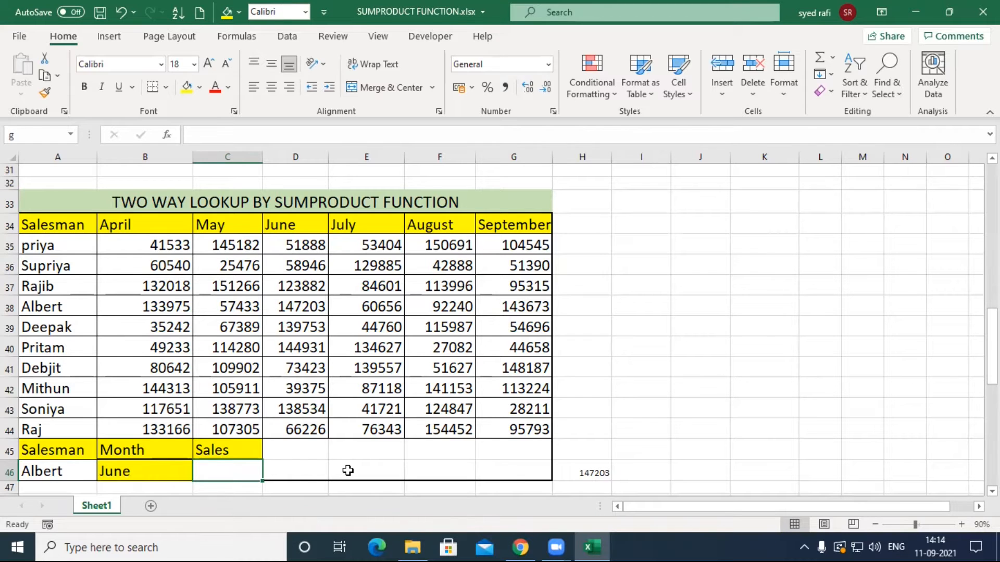
text(=sum)
key(Down)
key(Down)
key(Down)
key(Tab)
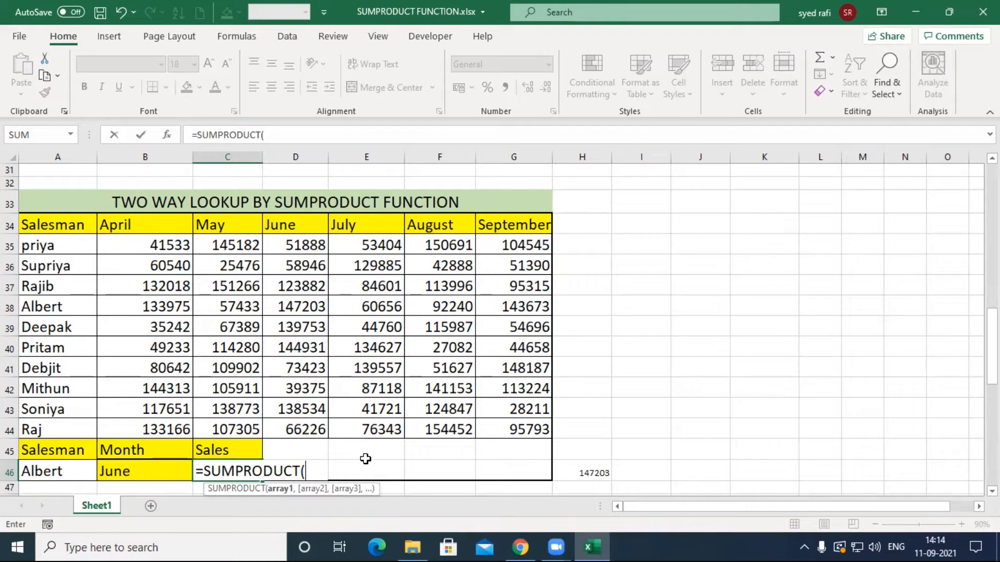
drag(168, 244, 518, 432)
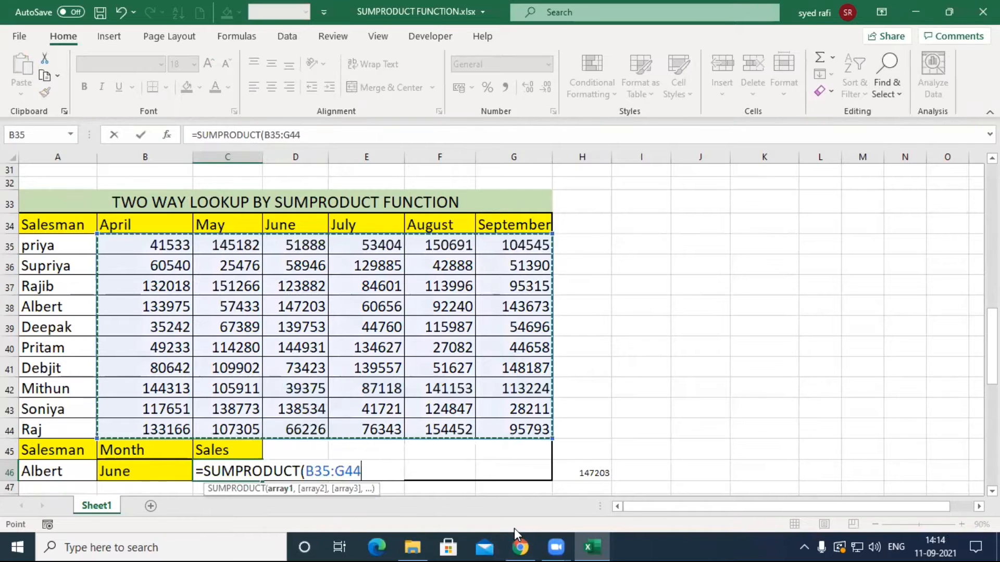
- Enclose B35:G44 in parentheses and multiply it by the salesman condition (A35:A44=A46) in C46's formula
click(306, 472)
text(()
key(Right)
key(Right)
key(Right)
key(Right)
key(Right)
key(Right)
key(Right)
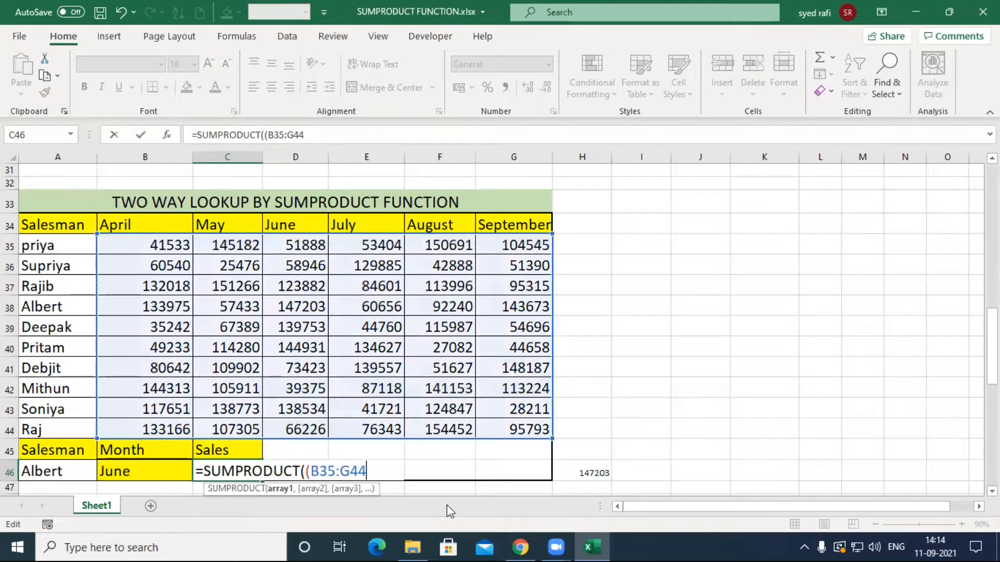
text()*()
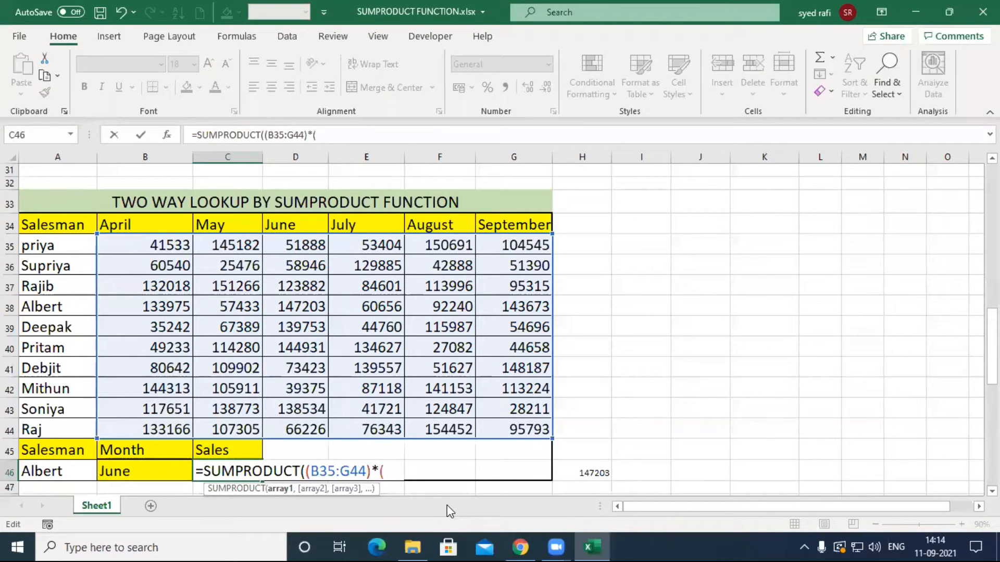
drag(49, 247, 62, 432)
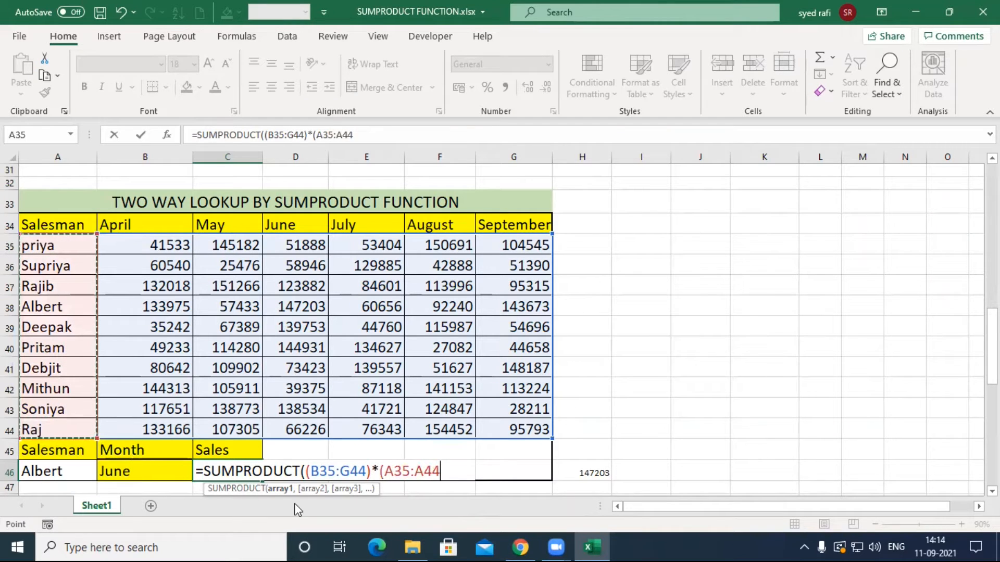
text(=)
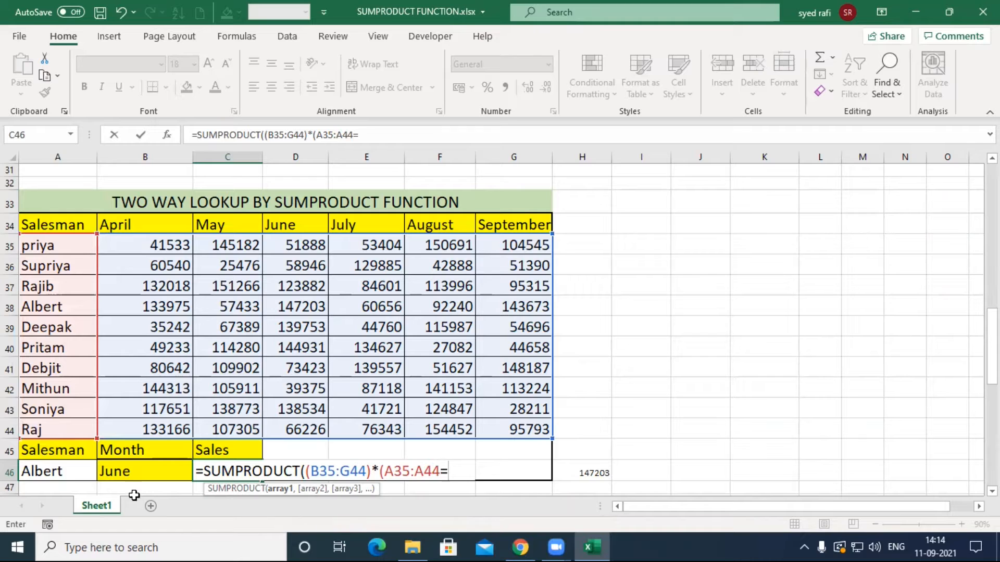
click(57, 472)
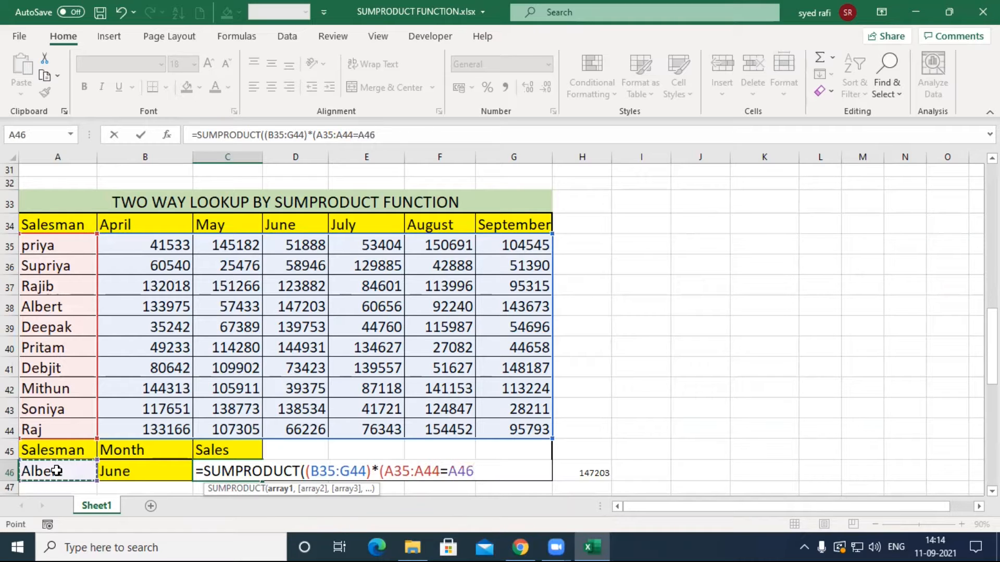
text()*)
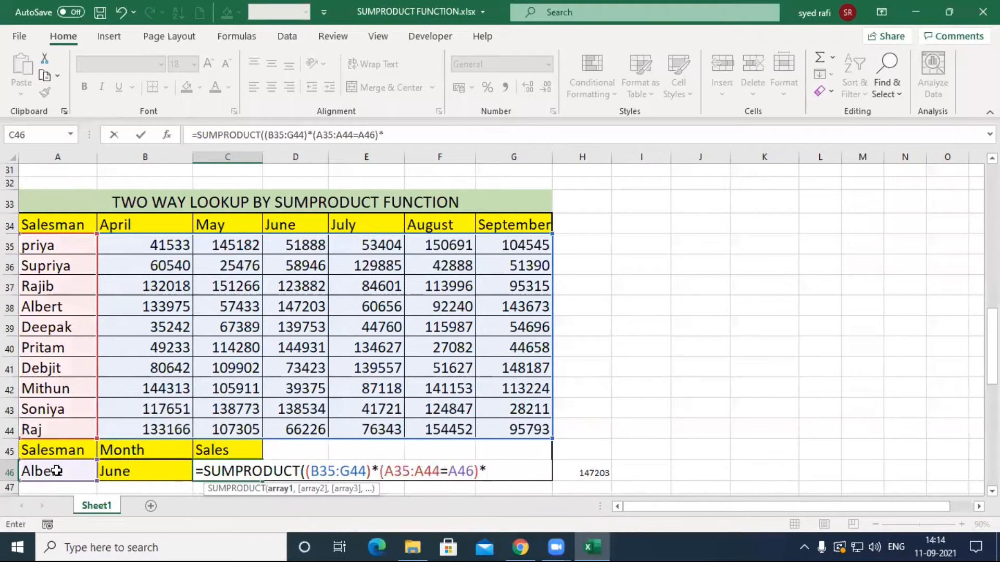
- Multiply C46's formula by the month condition (B34:G34=B46), close the function and enter it
text(()
drag(174, 225, 547, 228)
text(*)
key(BackSpace)
text(=)
click(136, 471)
text()))
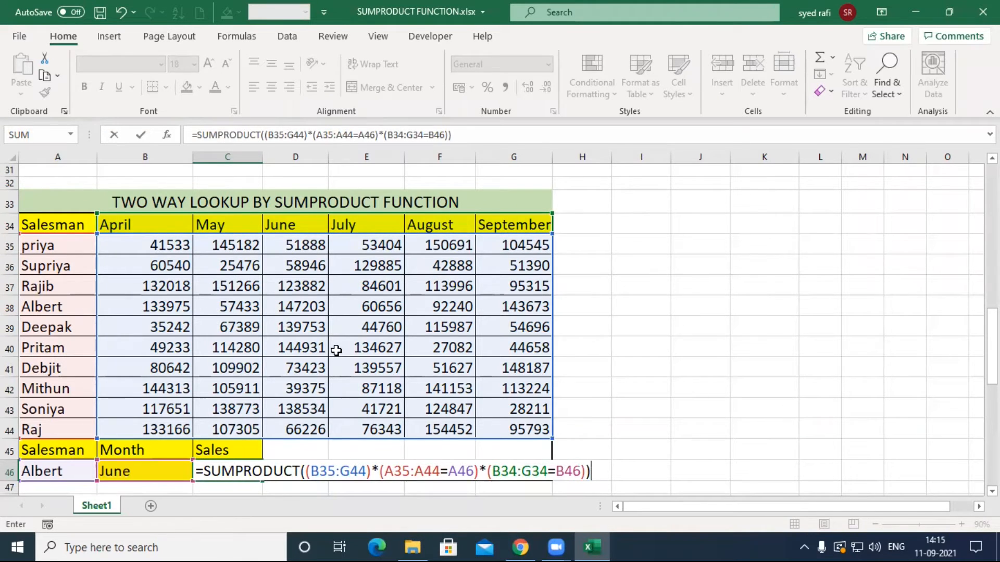
key(Return)
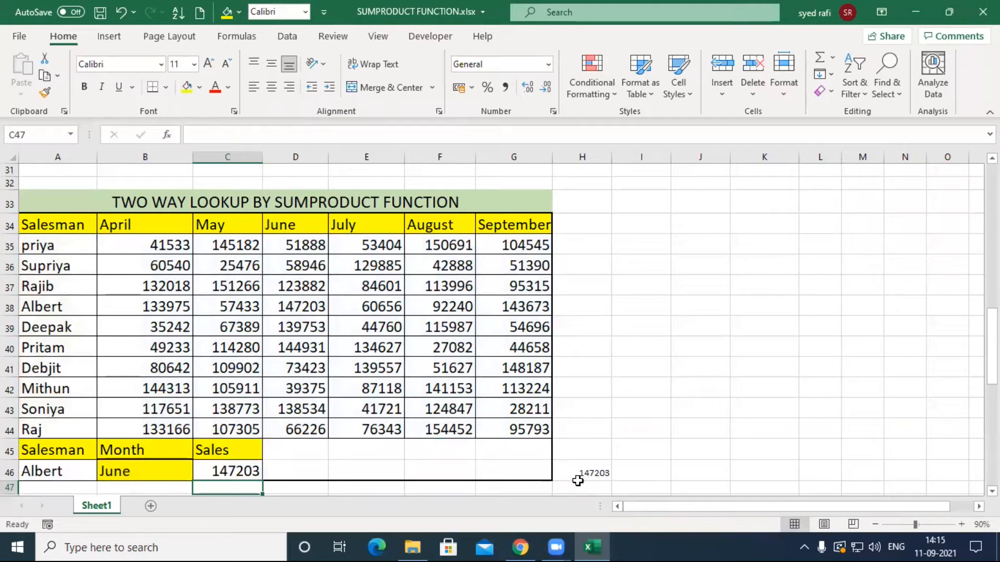
- Review the SUMPRODUCT formula in C46 of the two-way lookup table and leave it as is
double_click(235, 471)
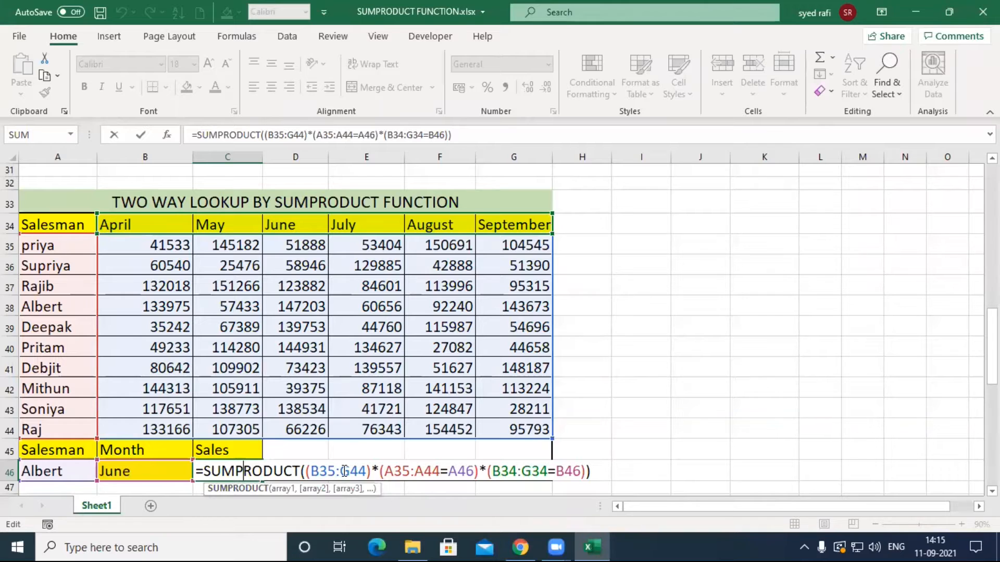
key(Return)
- Clear the results for total cost (B62), cost by operator (B64) and cost by operator & route (B66)
drag(992, 346, 992, 392)
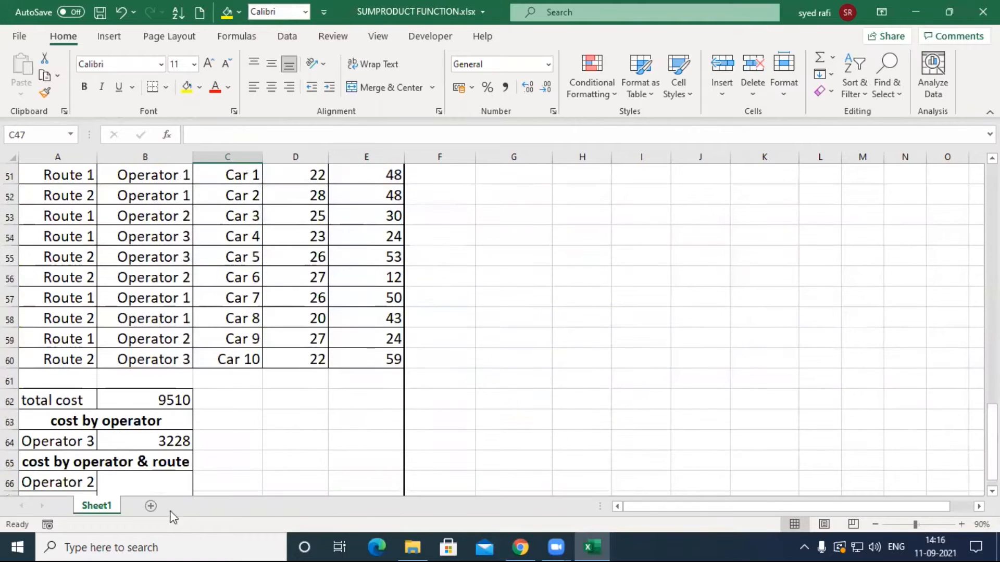
click(177, 405)
key(Delete)
click(172, 439)
key(Delete)
scroll(209, 439, down, 2)
click(156, 380)
key(Delete)
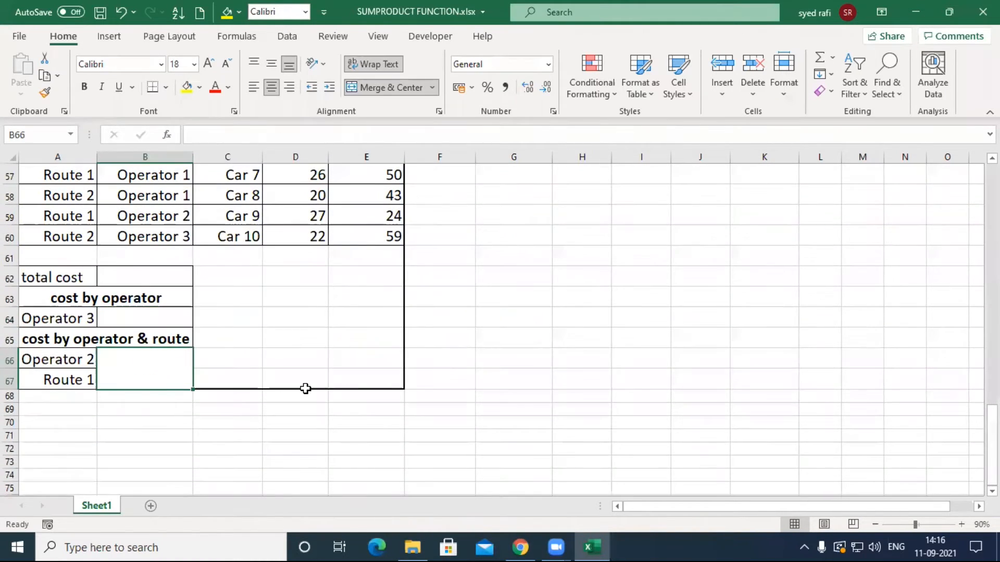
- Examine the route, operator and car cost table and the total cost and cost by operator cells beneath it
scroll(306, 389, up, 2)
click(136, 406)
scroll(252, 415, up, 1)
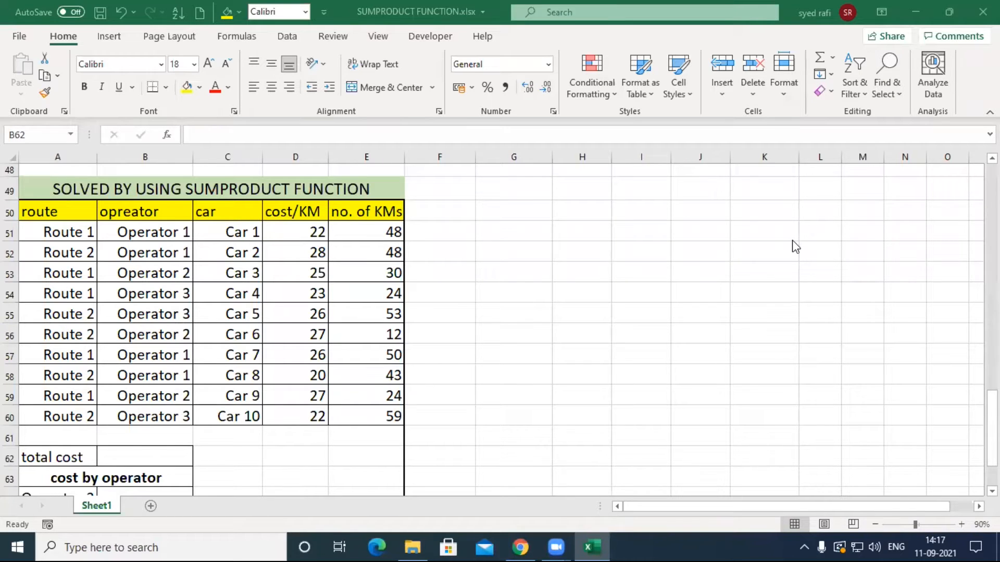
click(128, 452)
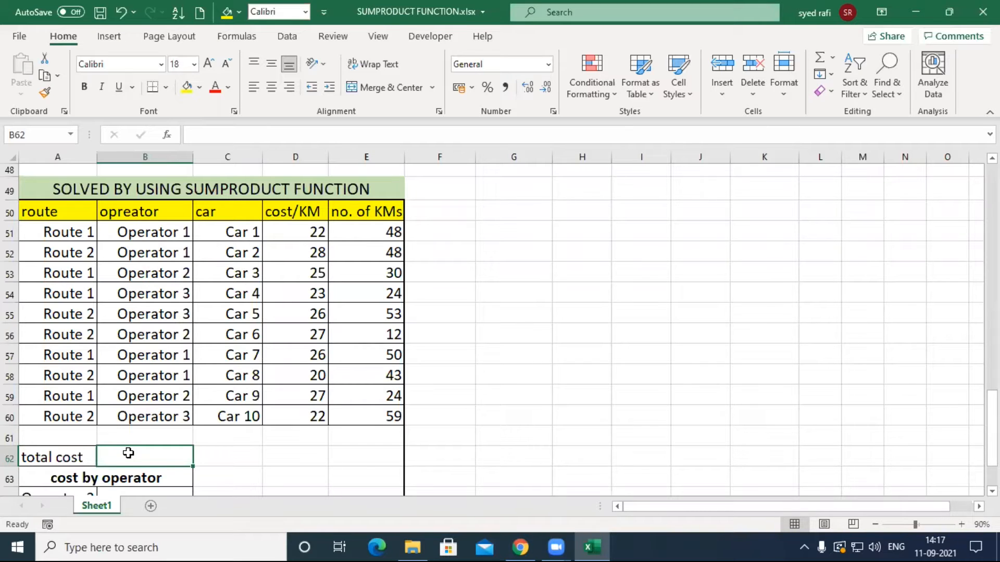
click(74, 475)
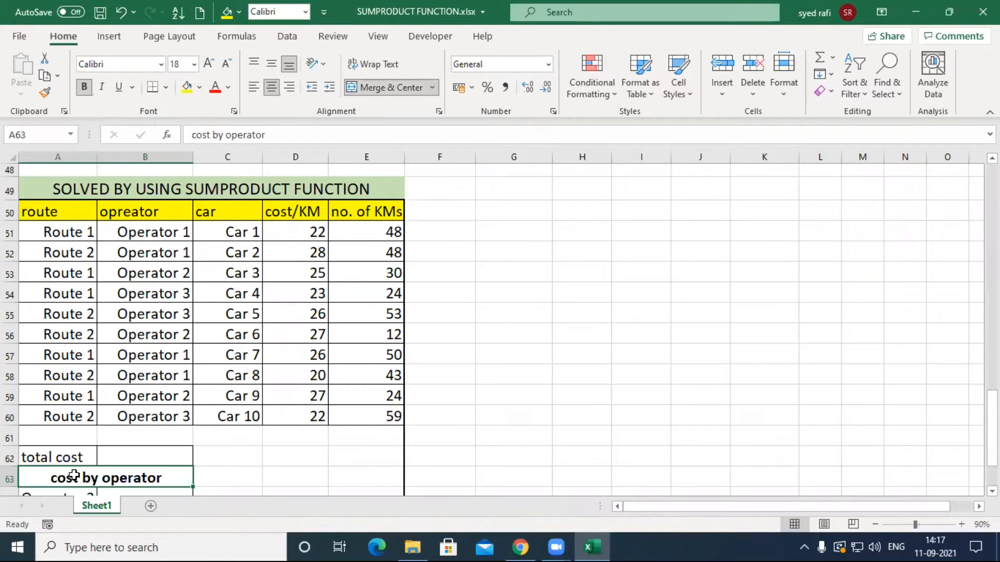
click(62, 438)
click(65, 338)
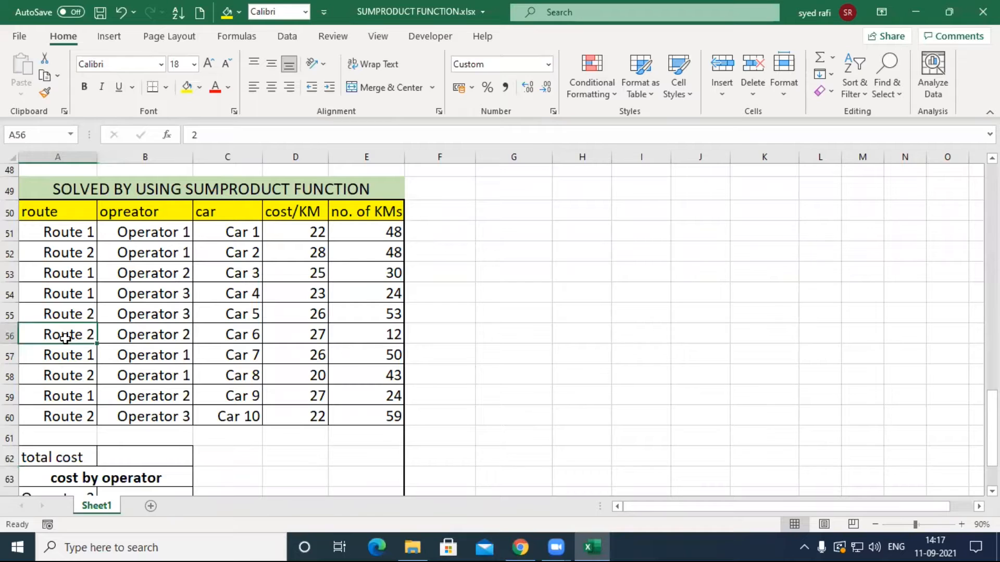
click(145, 396)
click(144, 479)
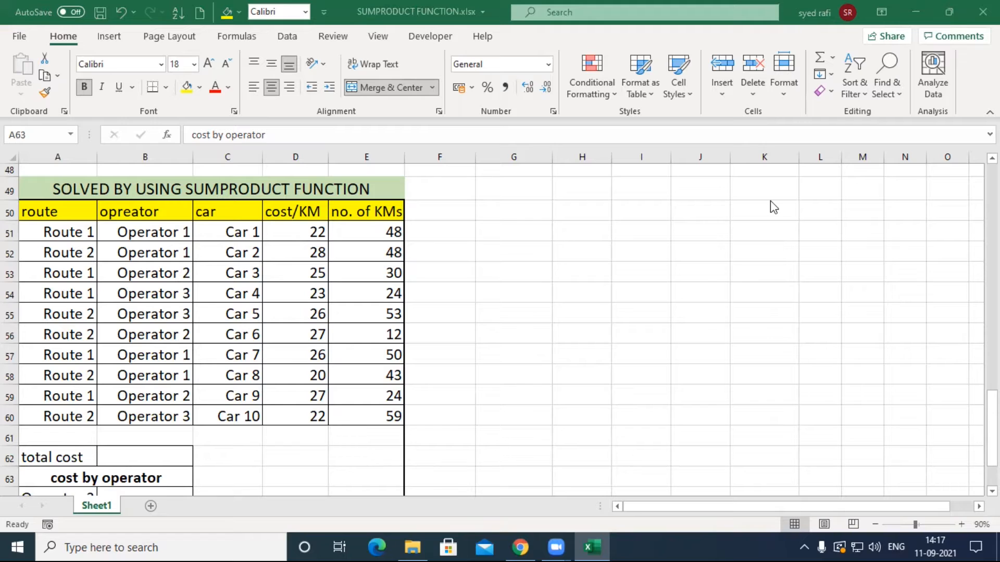
- Start a SUMPRODUCT formula in the total cost cell B62
click(133, 453)
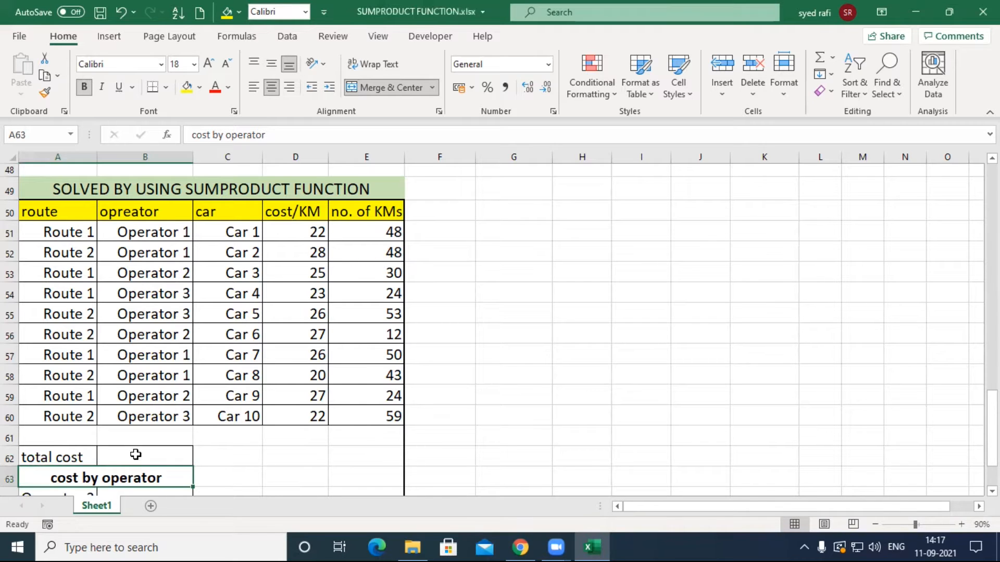
click(126, 457)
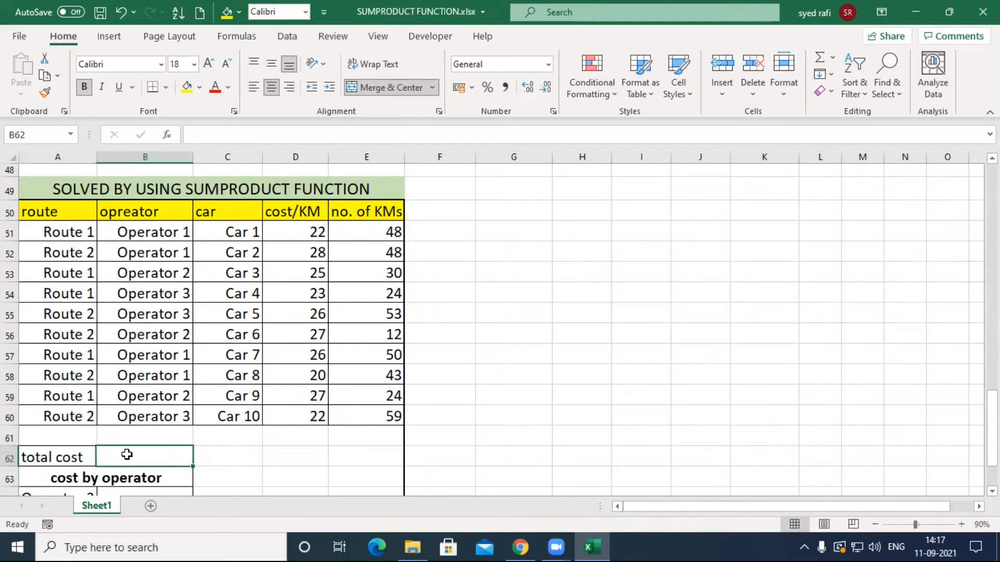
text(=)
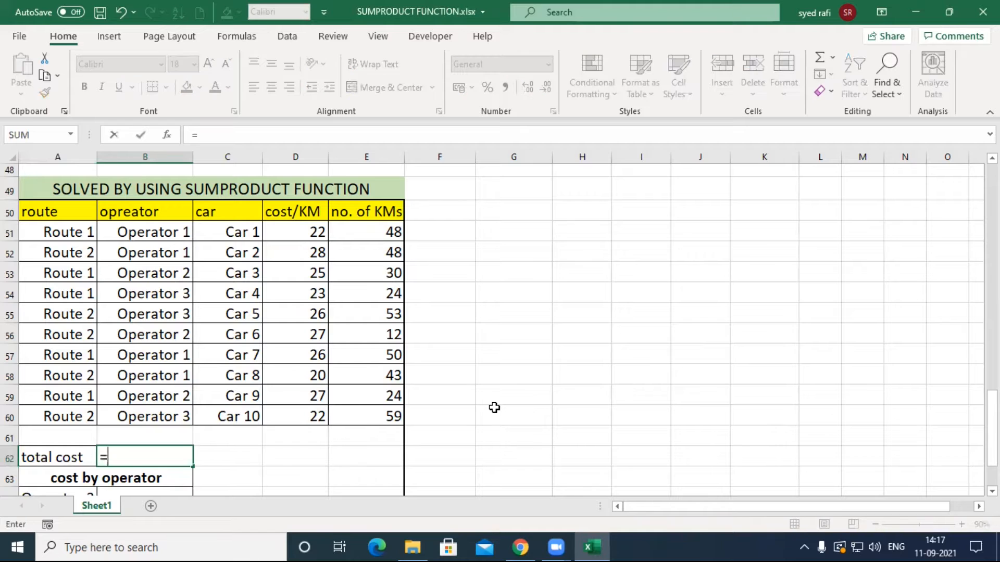
text(su)
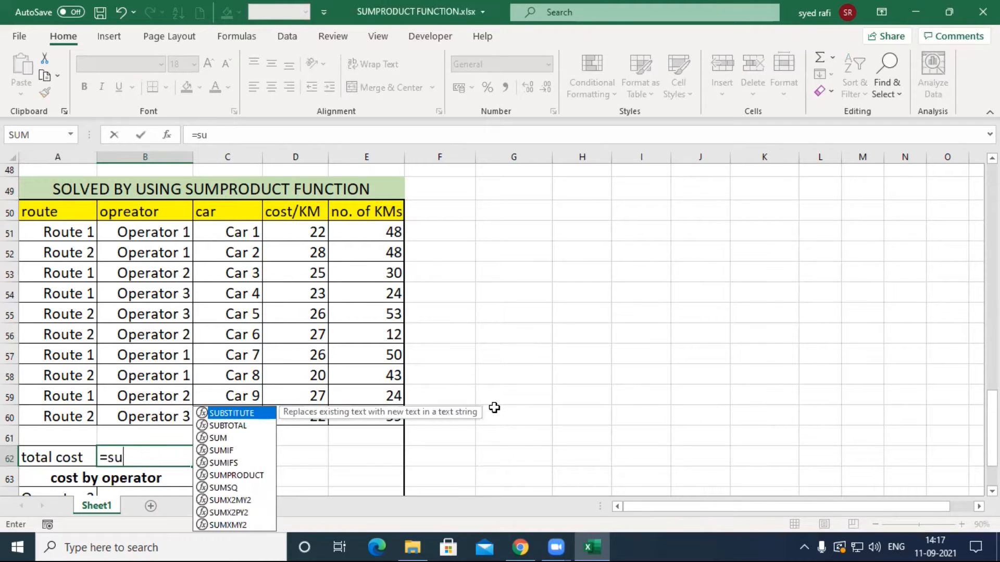
text(m)
key(Down)
key(Down)
key(Down)
key(Down)
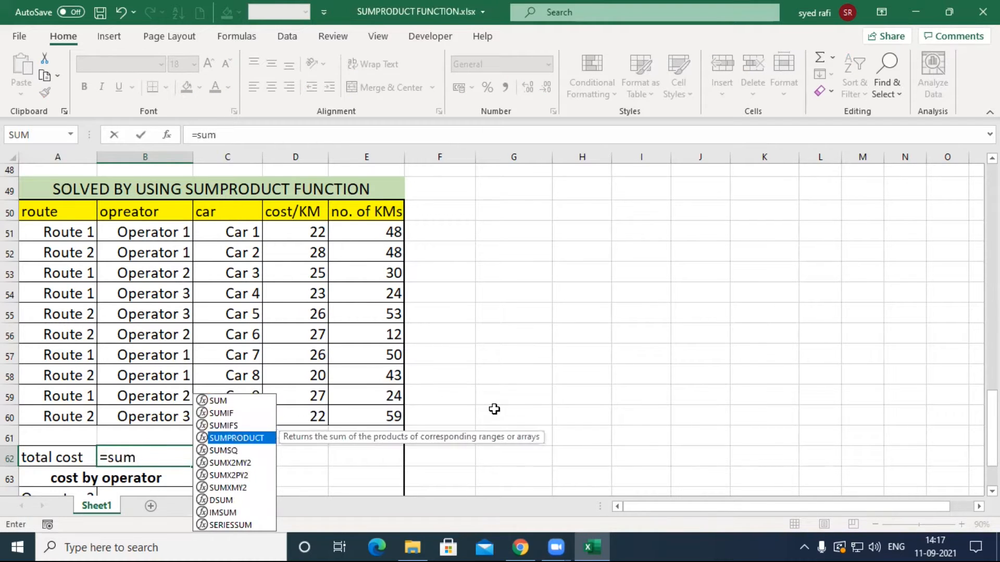
key(Up)
key(Tab)
- Multiply the cost/KM range D51:D60 by the no. of KMs range E51:E60 in B62's formula and enter it
drag(297, 231, 307, 440)
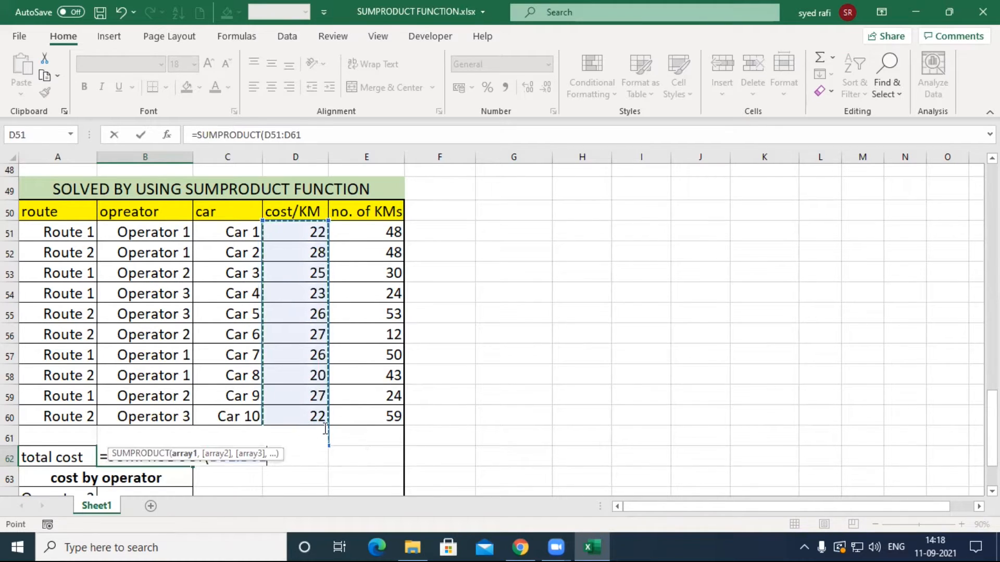
key(shift+Up)
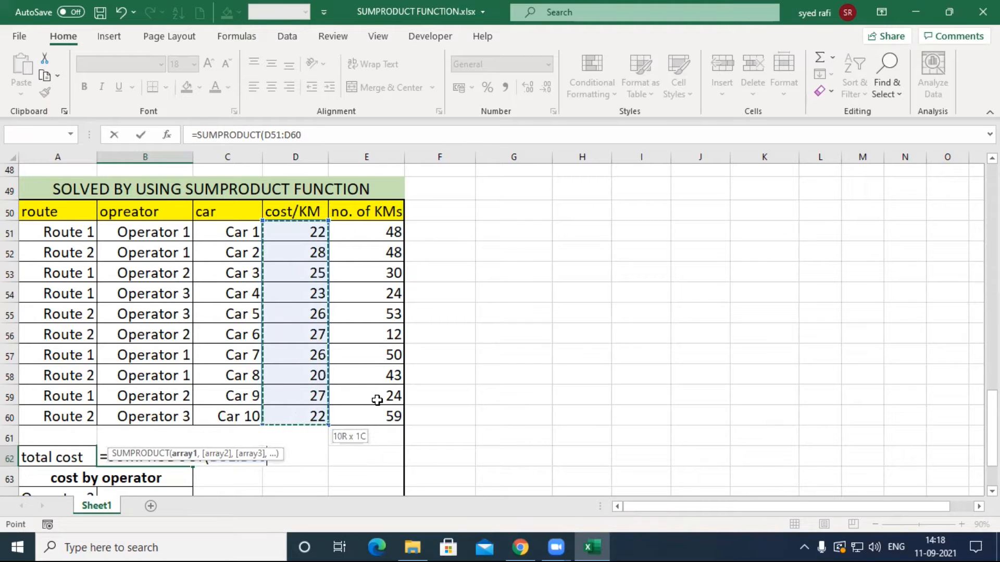
text(*)
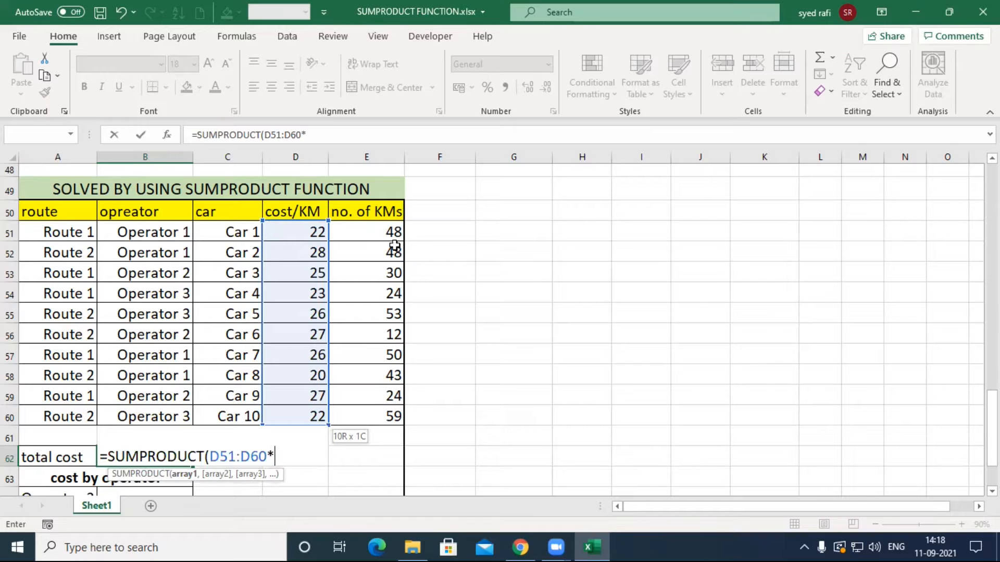
drag(400, 229, 384, 415)
key(Return)
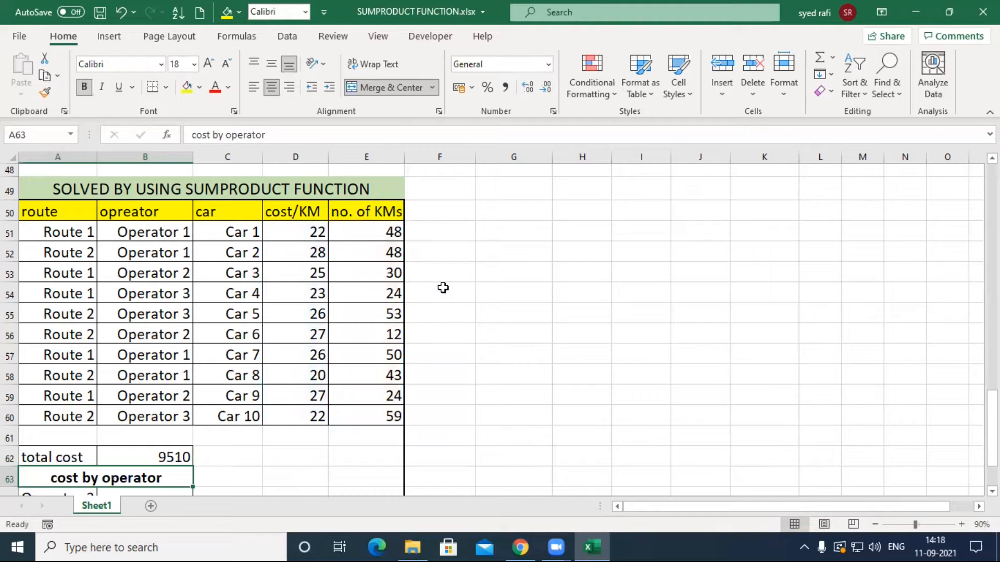
key(Down)
key(Down)
key(Down)
key(Right)
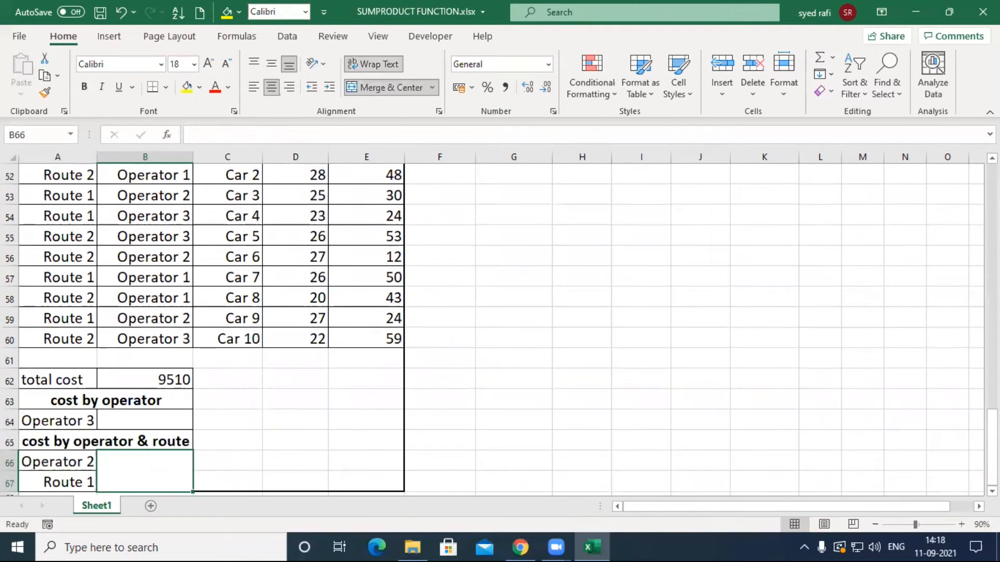
key(Up)
key(Up)
key(Up)
key(Up)
key(Up)
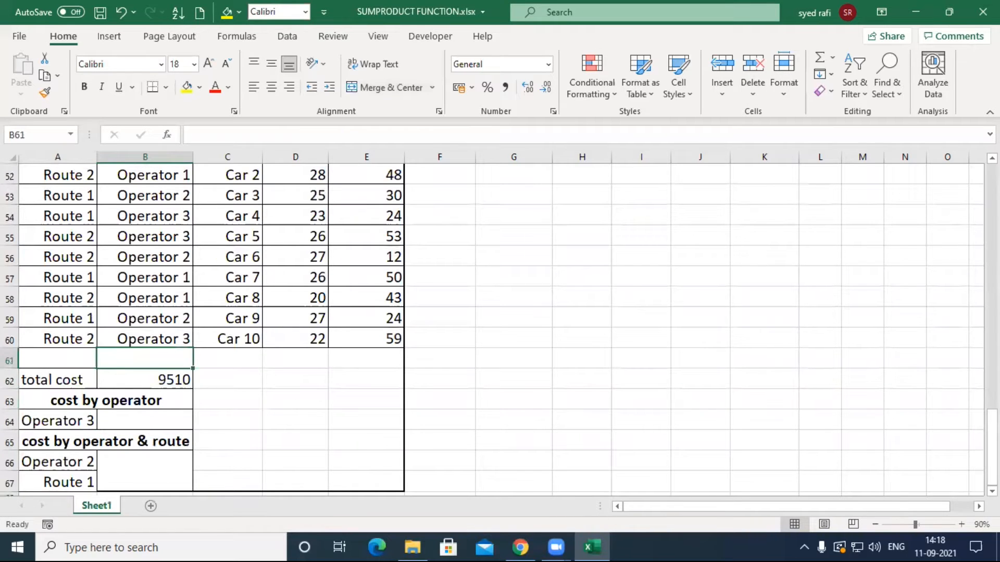
text(=sum)
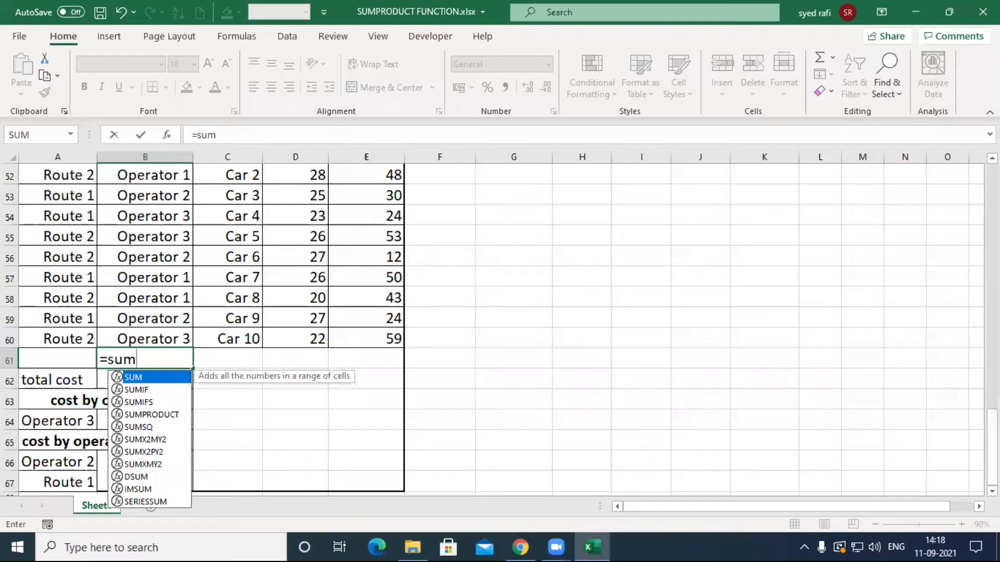
key(Down)
key(Down)
key(Down)
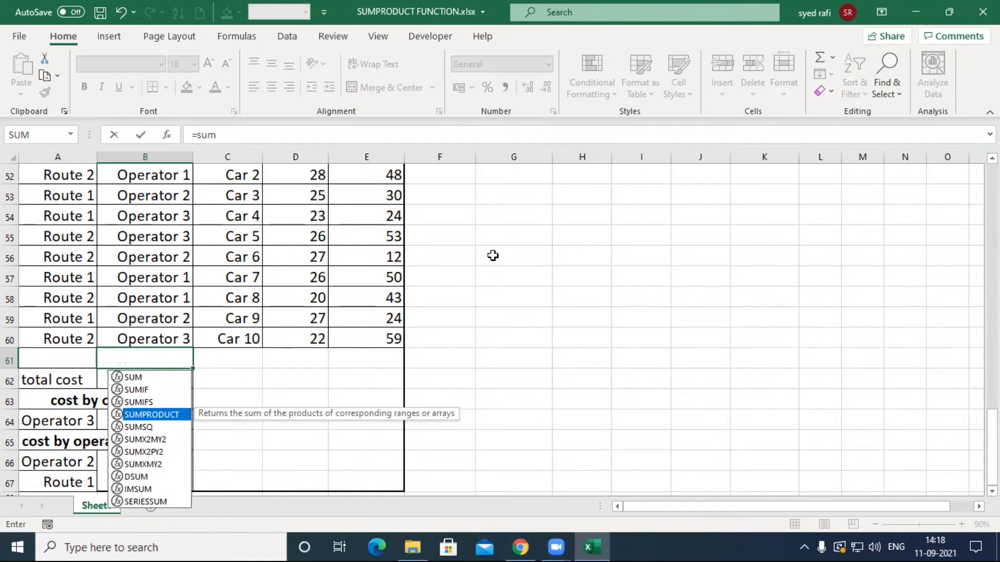
scroll(493, 255, up, 1)
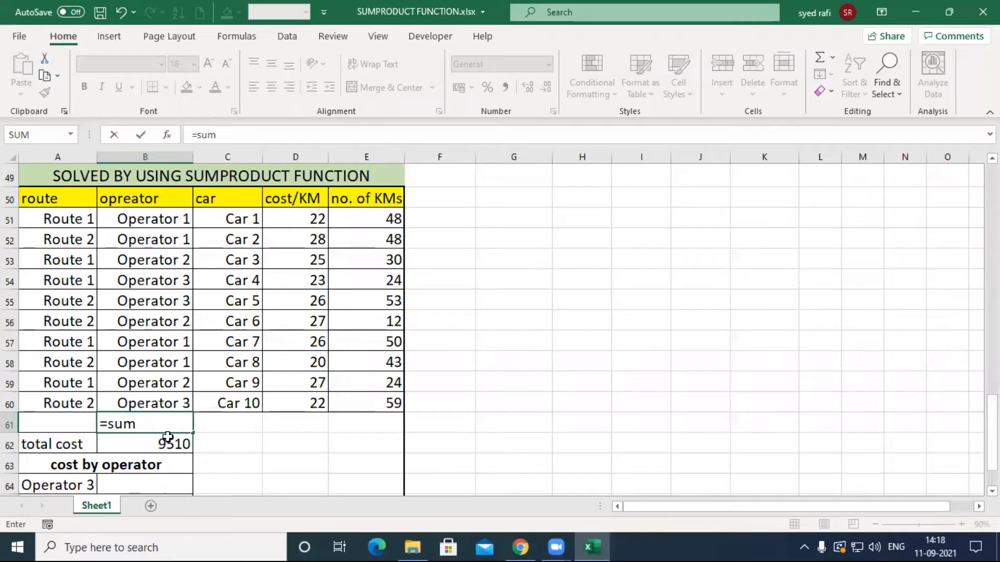
click(226, 487)
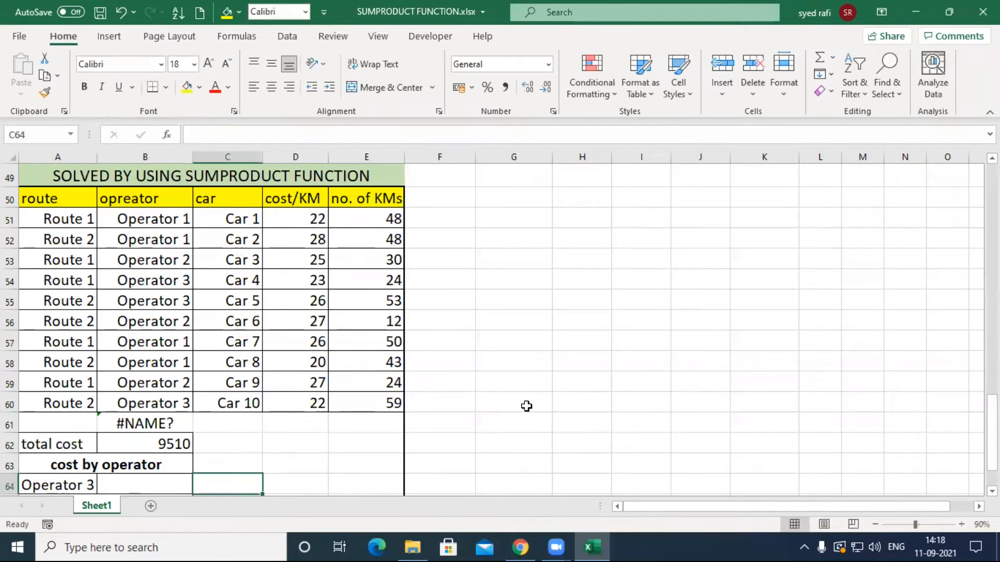
click(158, 419)
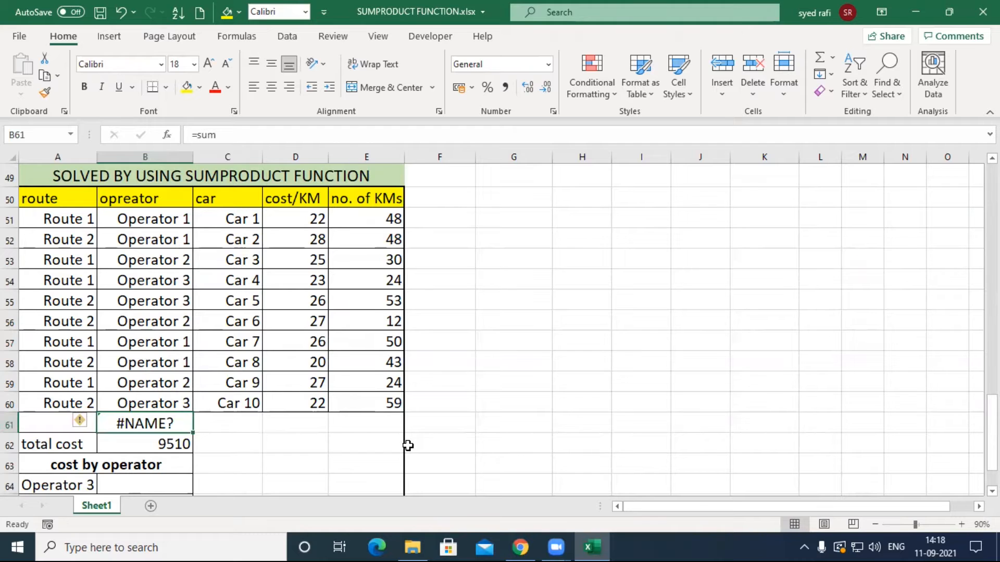
key(Delete)
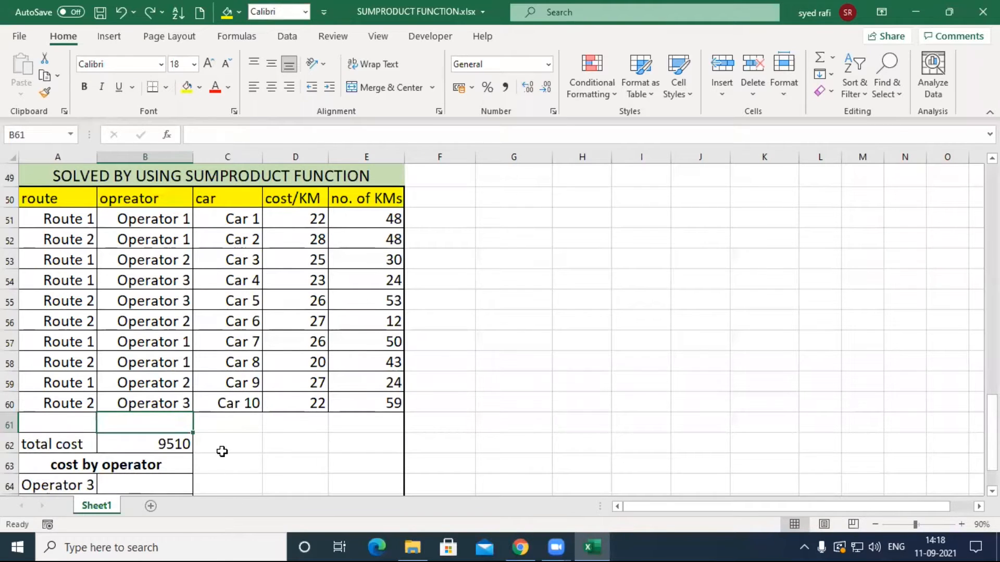
- Start a SUMPRODUCT formula in C64, beside the Operator 3 row of the cost by operator block
scroll(222, 451, down, 2)
click(188, 360)
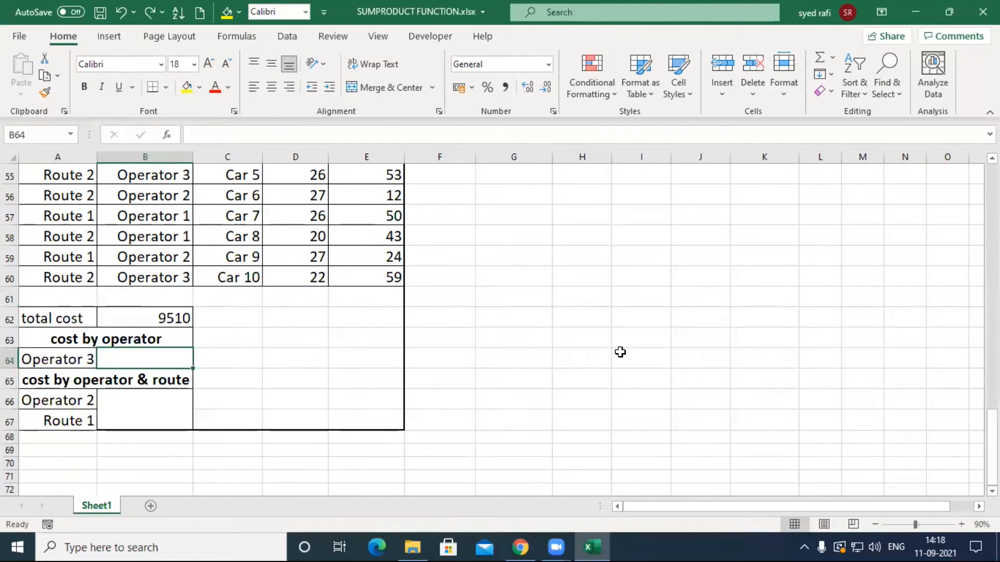
key(Right)
scroll(653, 373, up, 2)
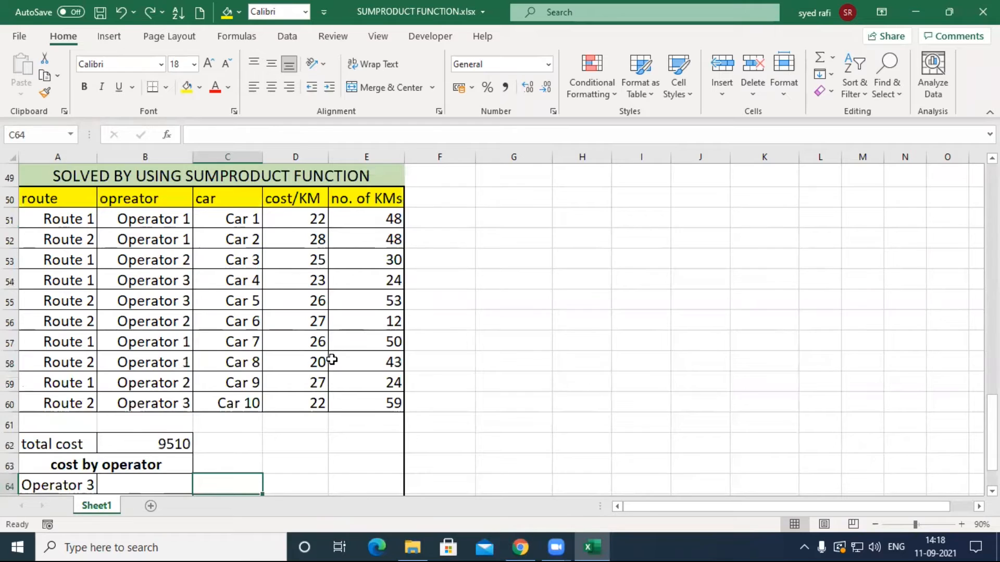
scroll(333, 359, down, 2)
scroll(346, 364, up, 1)
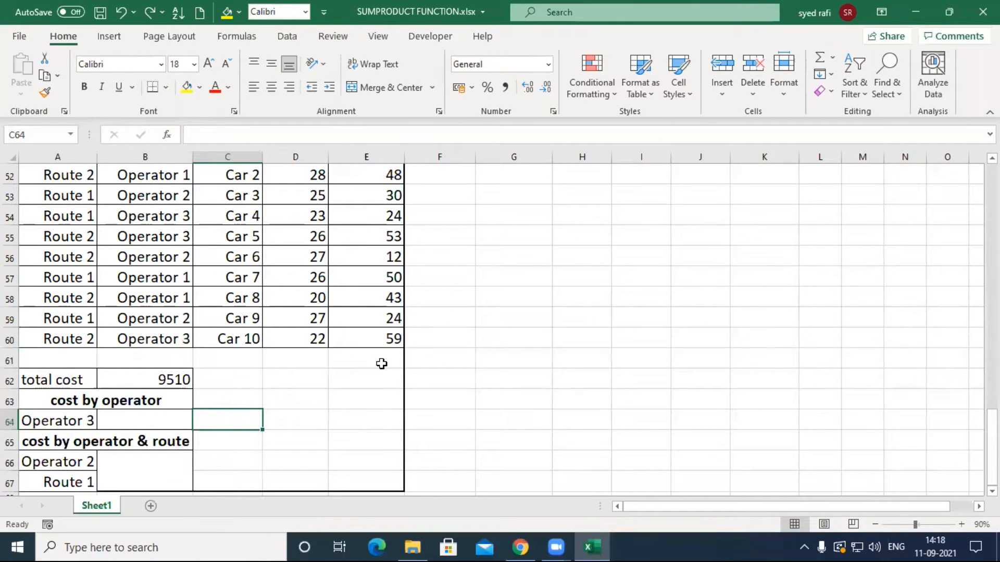
text(=)
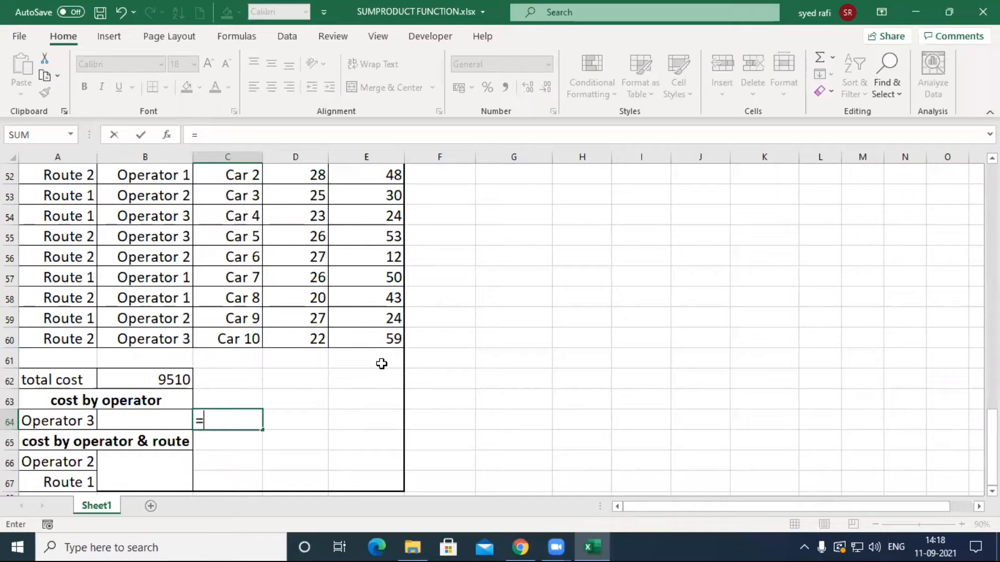
text(sum)
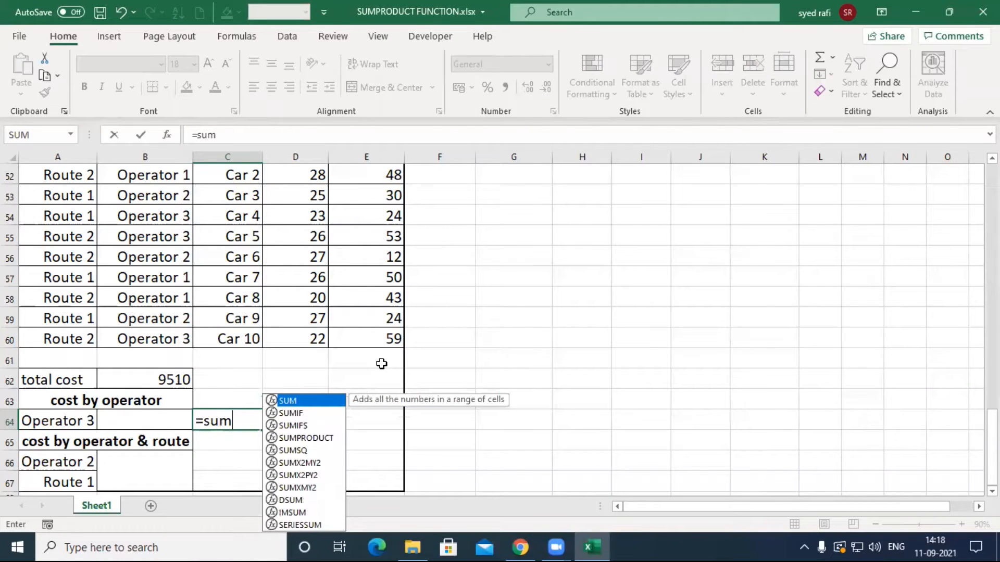
key(Down)
key(Down)
key(Down)
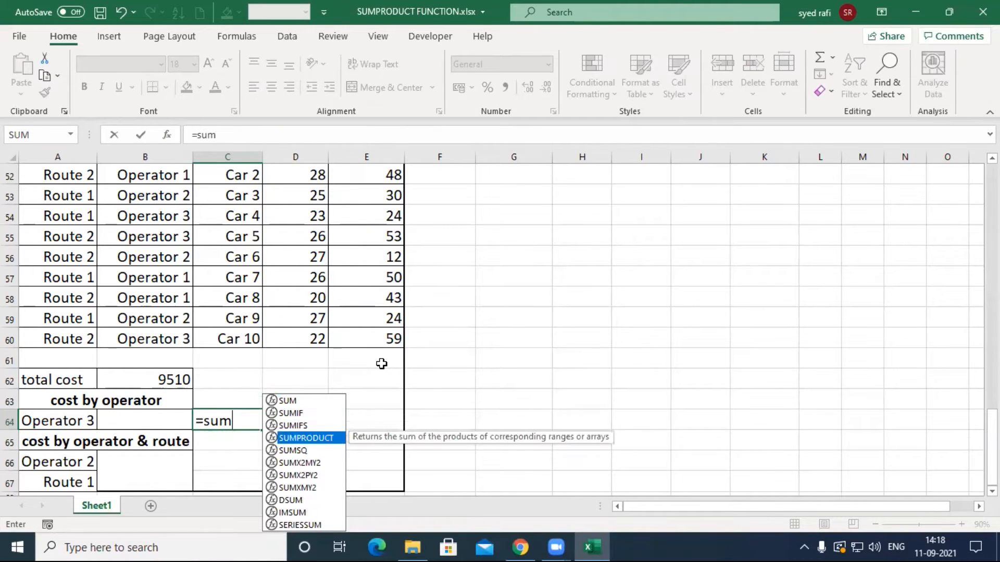
key(Tab)
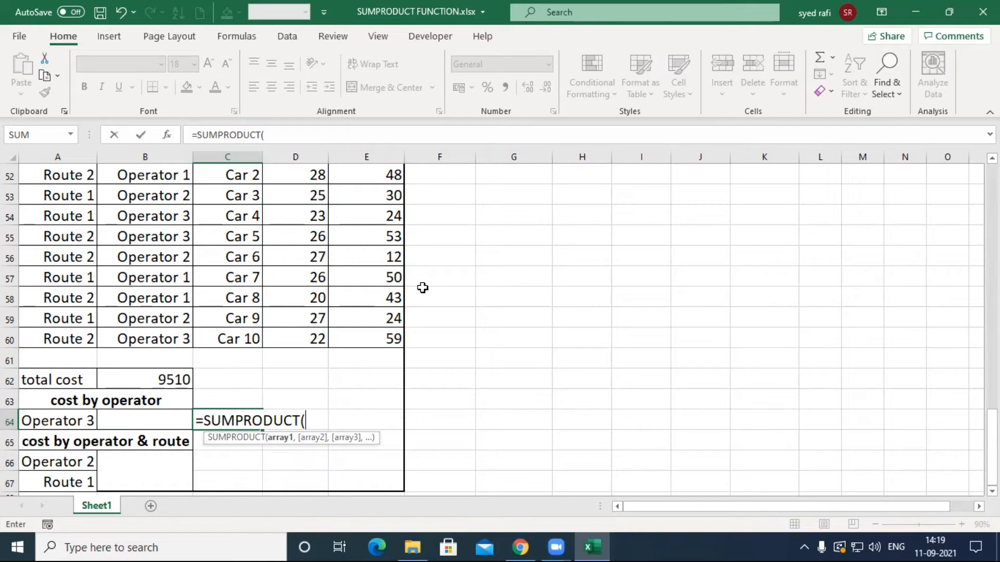
- Add the bracketed product of cost/KM range D51:D60 and no. of KMs range E51:E60 to C64's formula, followed by a multiplication operator
scroll(362, 302, up, 6)
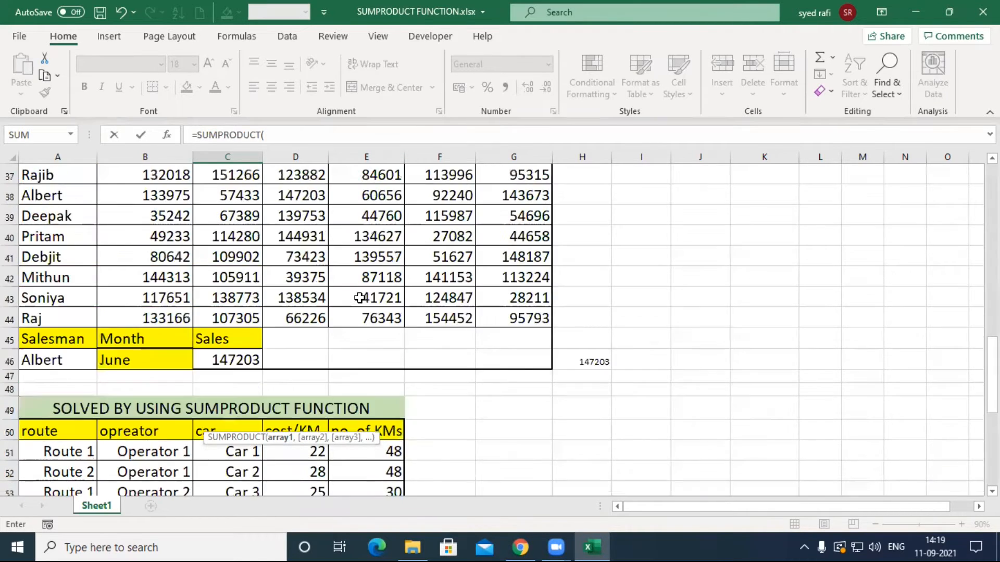
scroll(385, 333, down, 5)
scroll(391, 324, down, 2)
scroll(413, 233, up, 2)
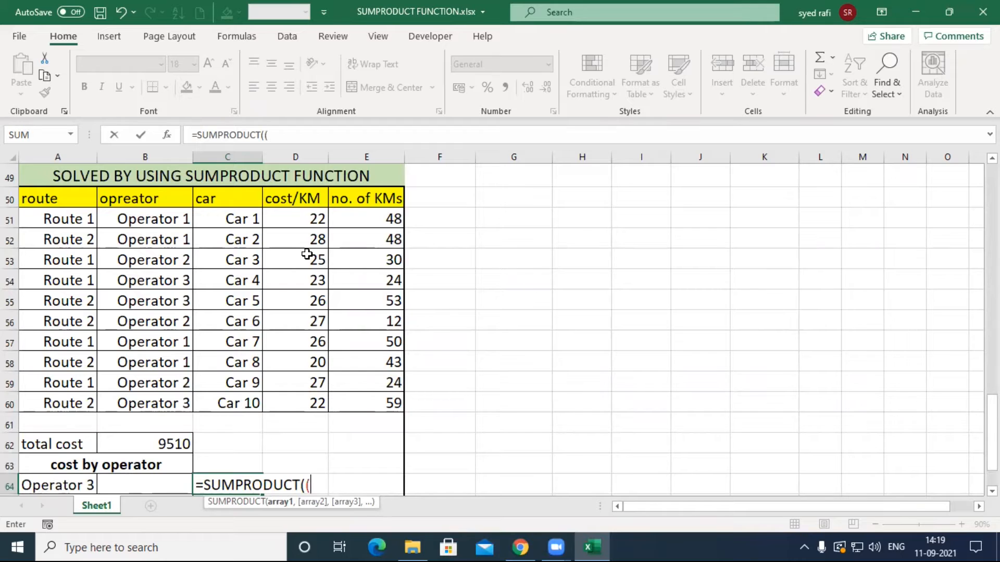
drag(301, 213, 297, 424)
key(shift+Up)
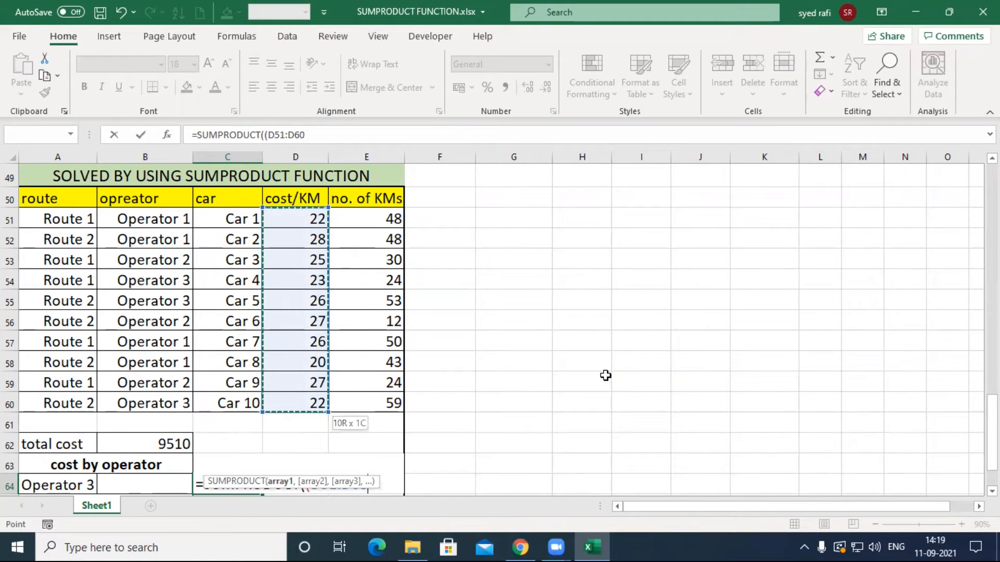
text(*)
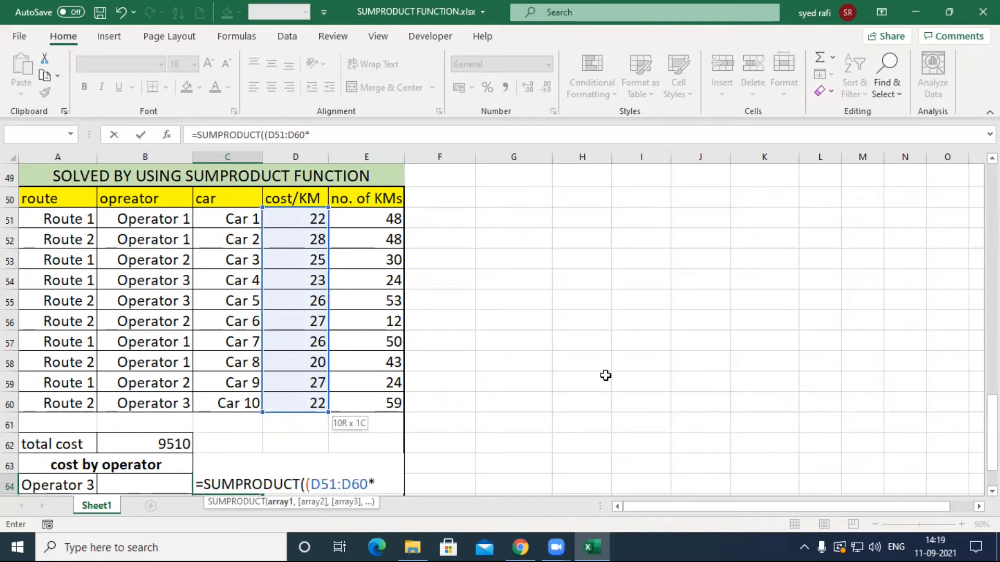
drag(332, 217, 363, 421)
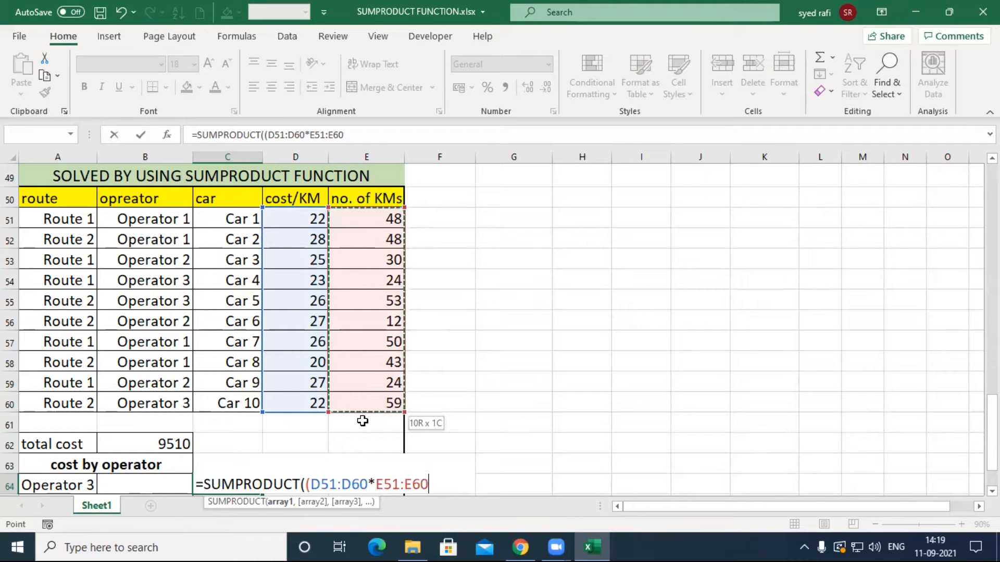
text(),)
scroll(458, 384, down, 1)
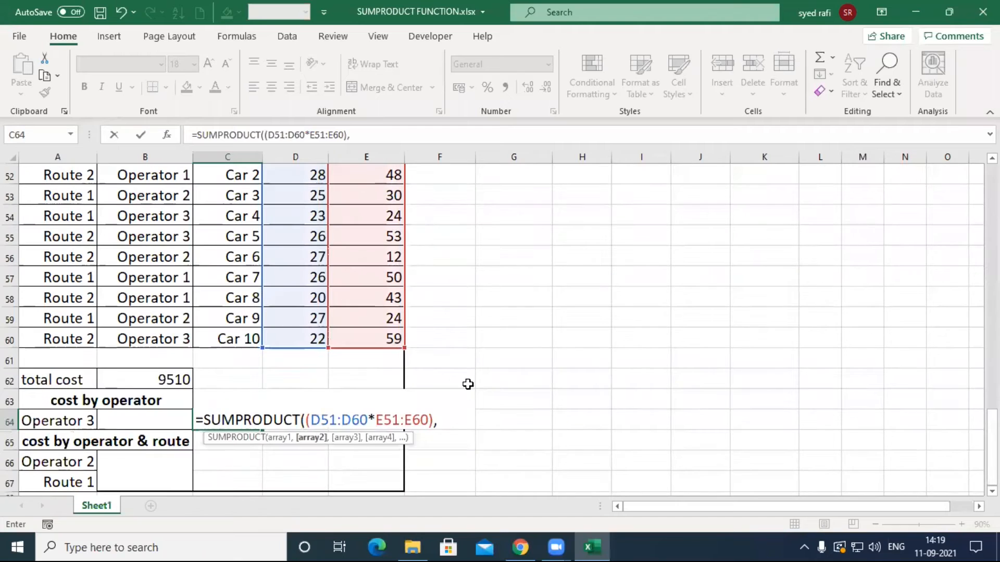
scroll(500, 392, up, 1)
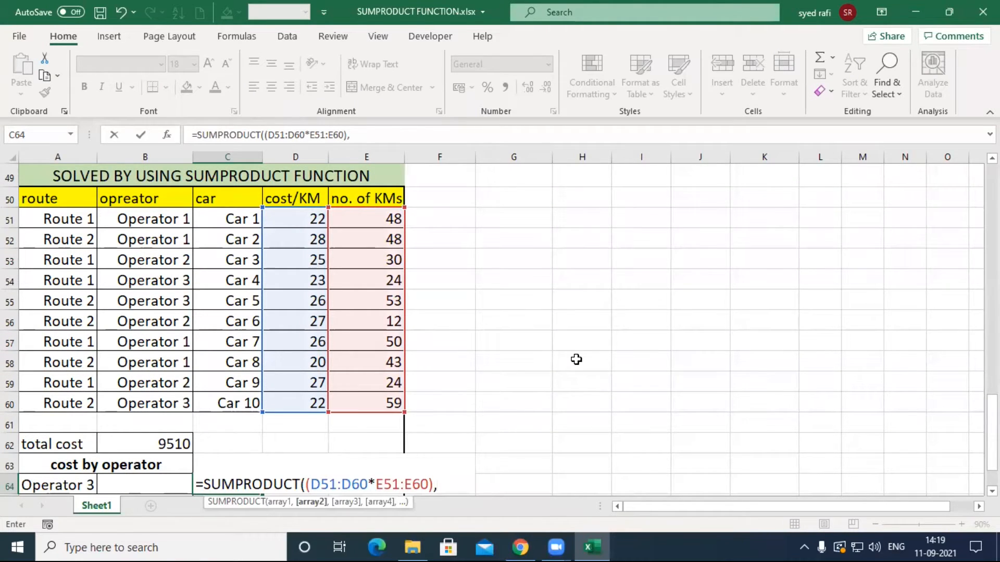
scroll(576, 354, down, 1)
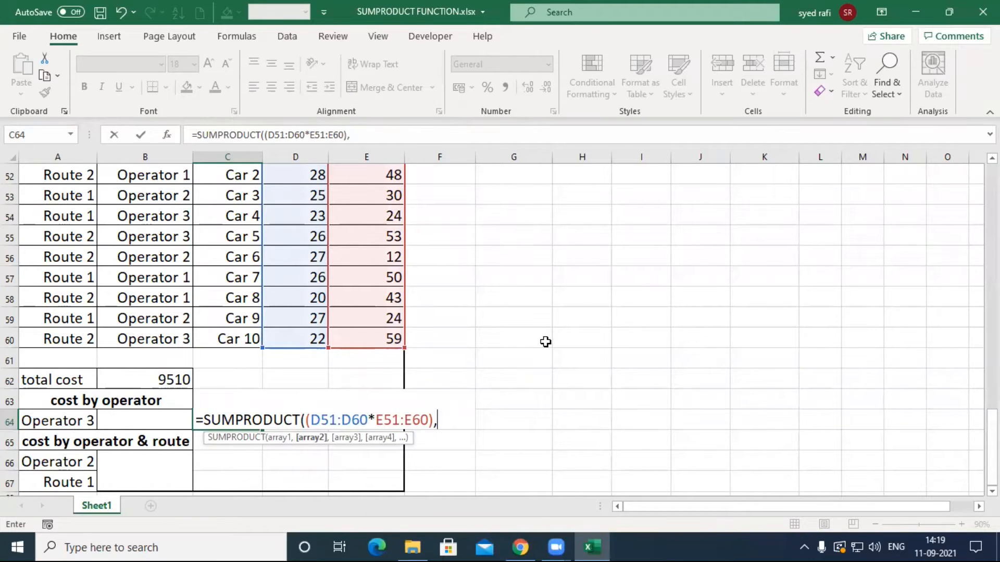
key(BackSpace)
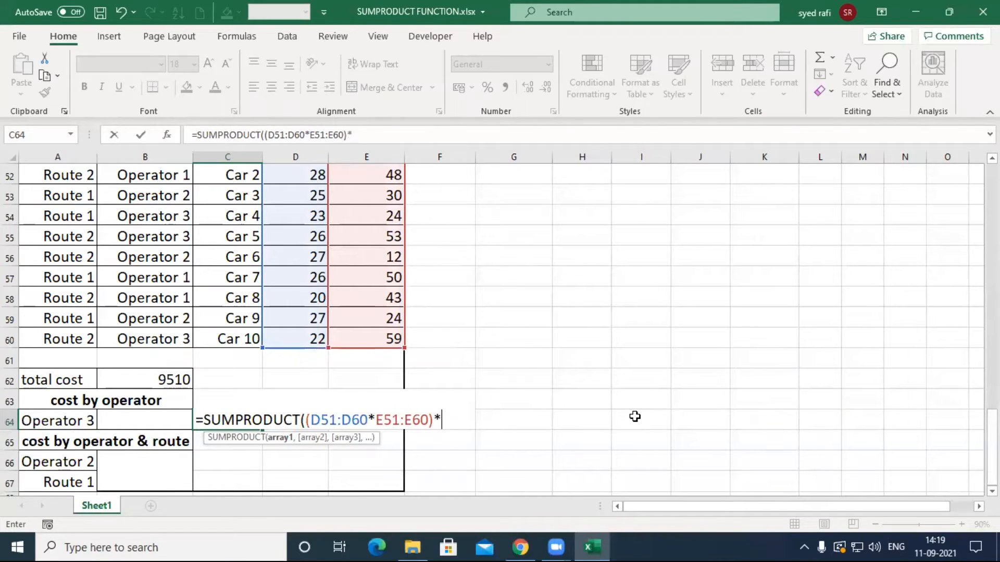
- Append the operator range B51:B60 in brackets, multiplied by A64, to the SUMPRODUCT formula in C64
text(()
scroll(172, 240, up, 5)
drag(161, 451, 156, 357)
text())
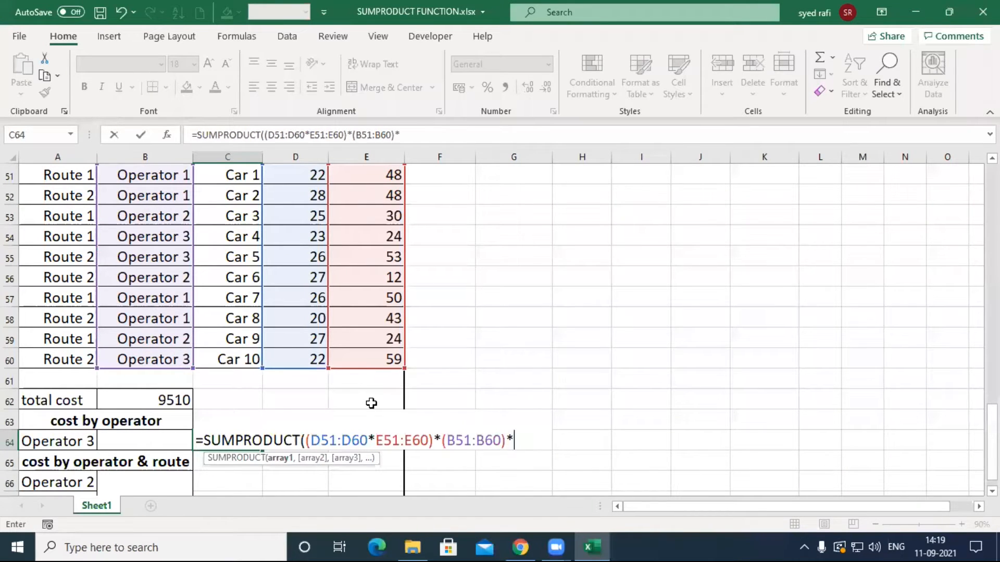
text(*)
click(84, 442)
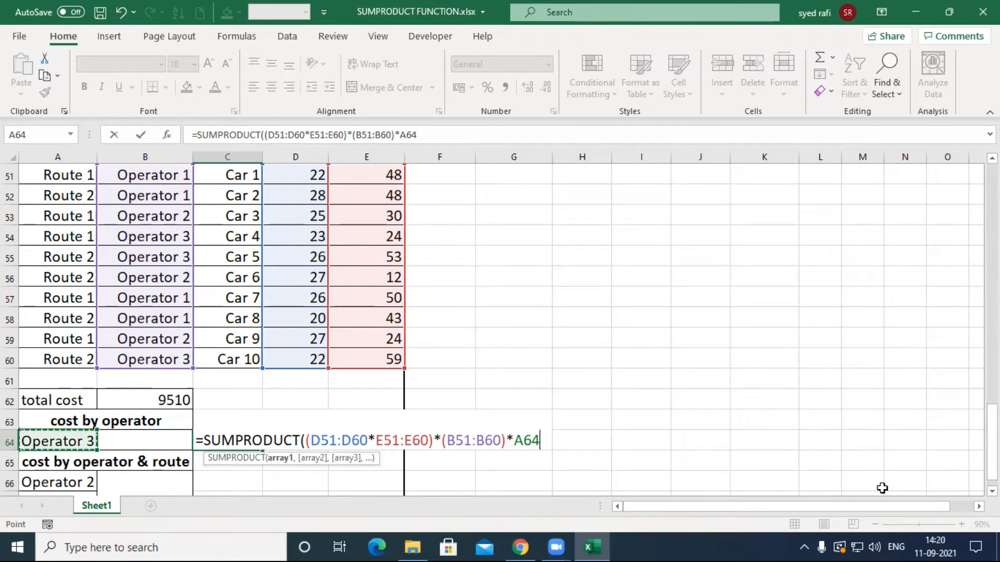
- Replace the A64 multiplication in C64's formula with the condition (B51:B60=A64) and enter the formula
key(BackSpace)
key(BackSpace)
key(BackSpace)
key(BackSpace)
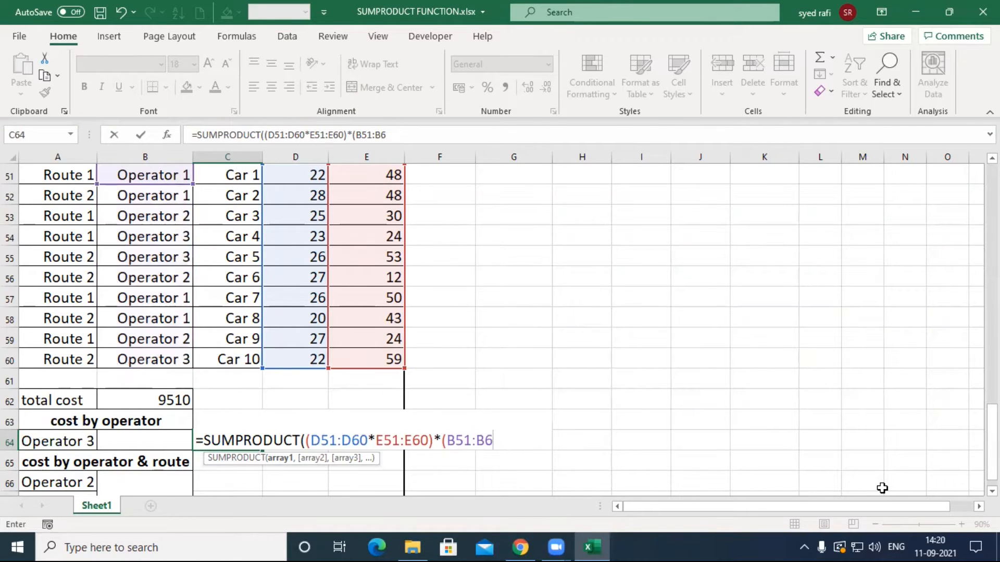
text(0)
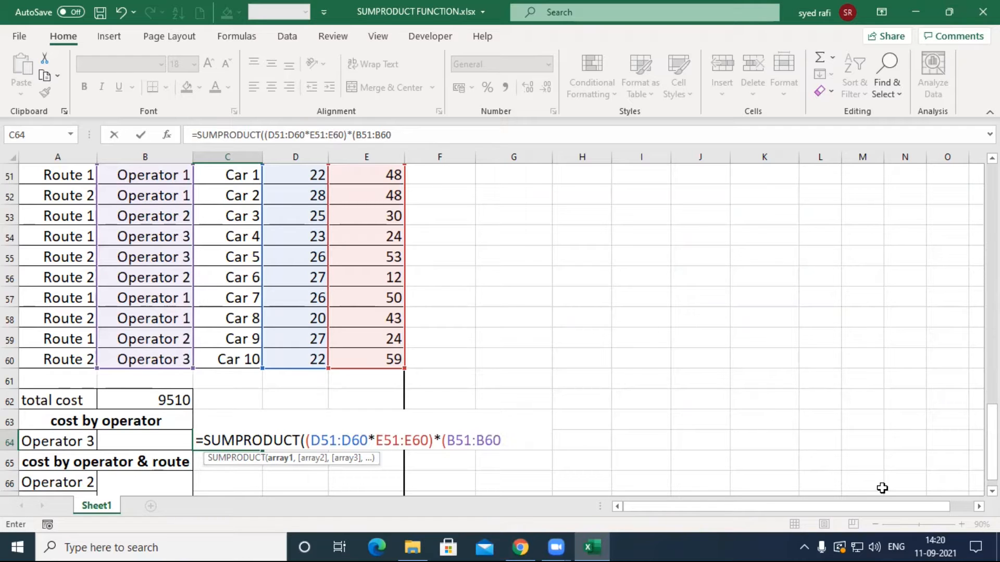
text(=)
click(58, 443)
text()))
key(Return)
key(Return)
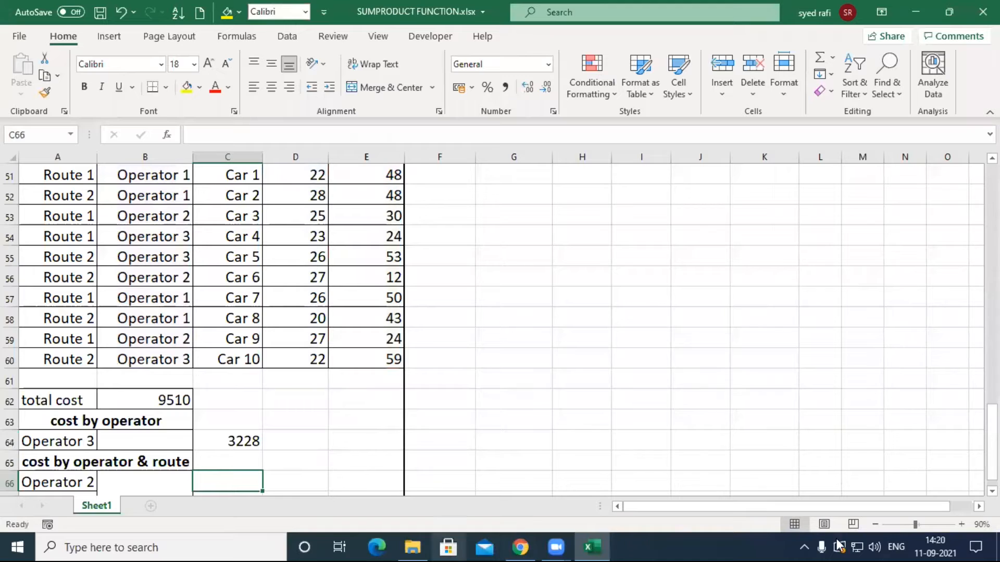
- Select cell D67 in the Route 1 row of the cost by operator & route block and zoom out to 70%
scroll(395, 454, down, 1)
scroll(394, 454, down, 3)
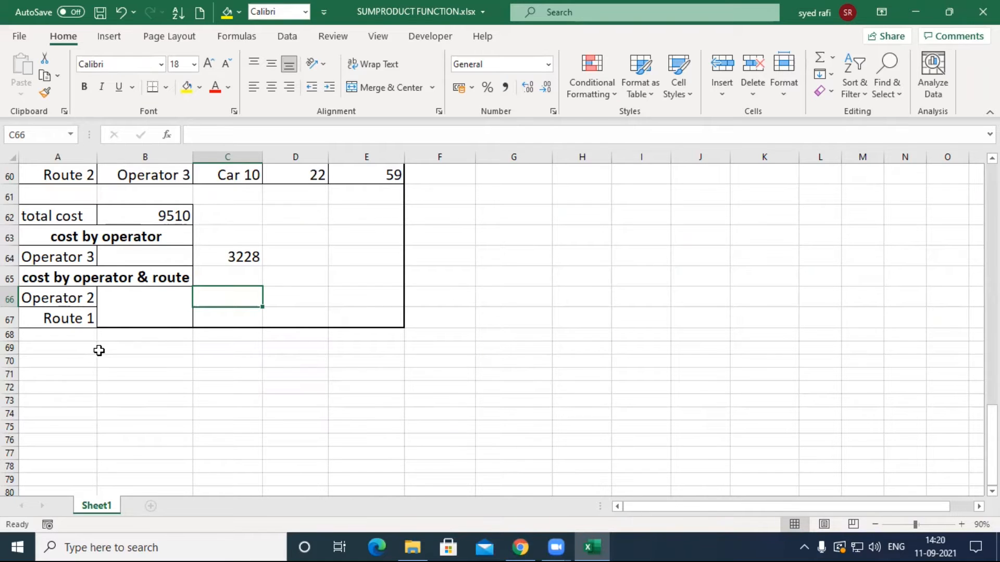
scroll(139, 352, up, 1)
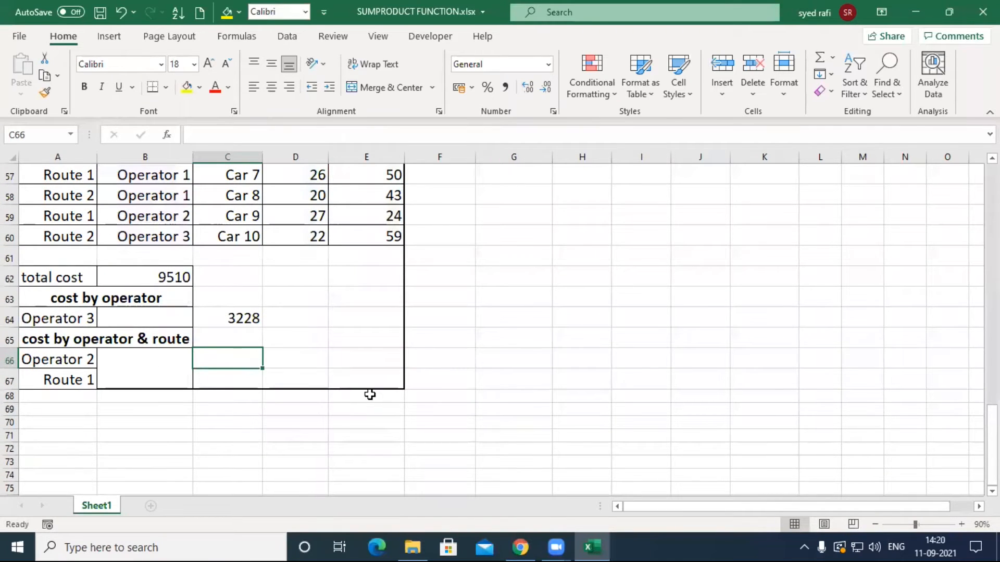
click(217, 379)
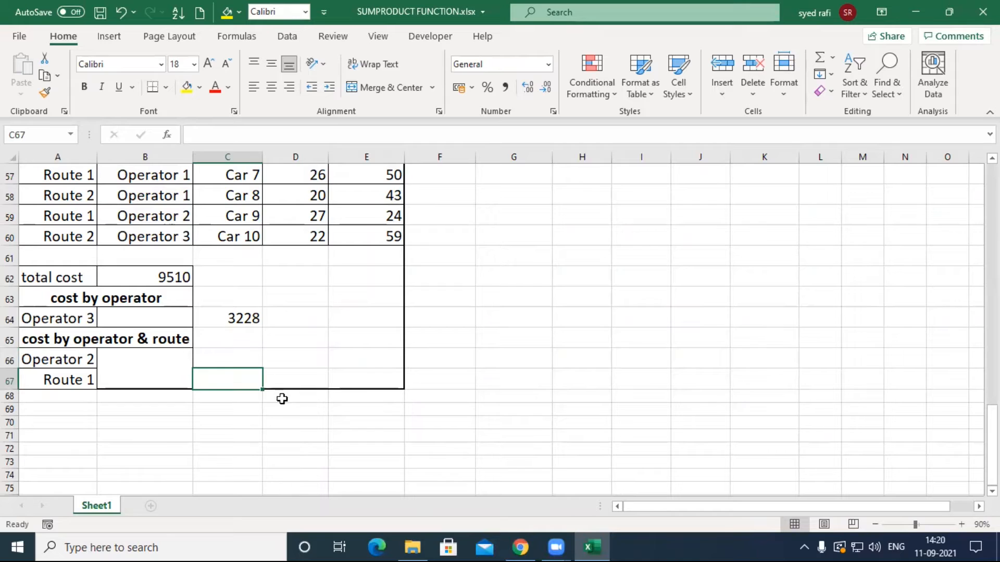
click(310, 381)
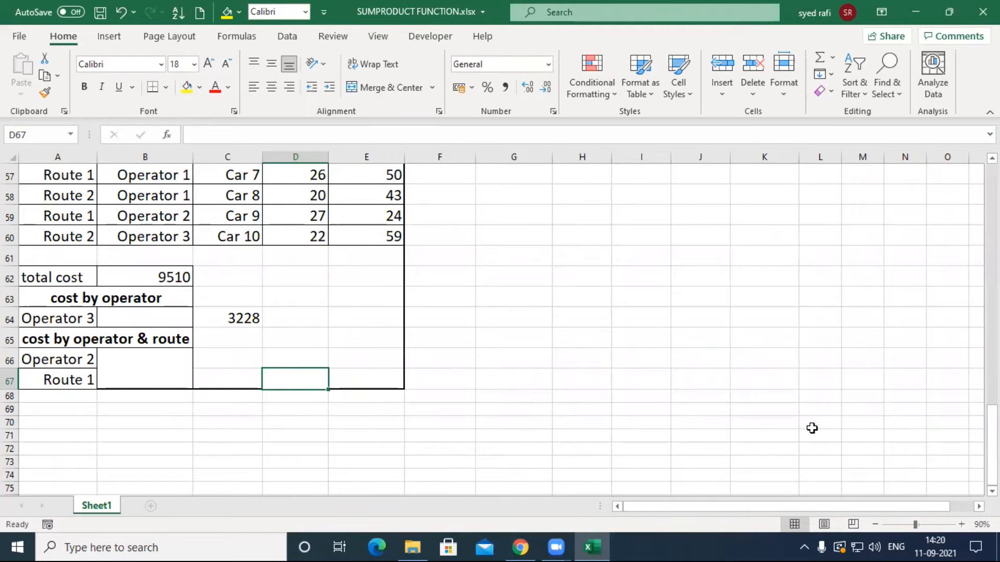
click(874, 524)
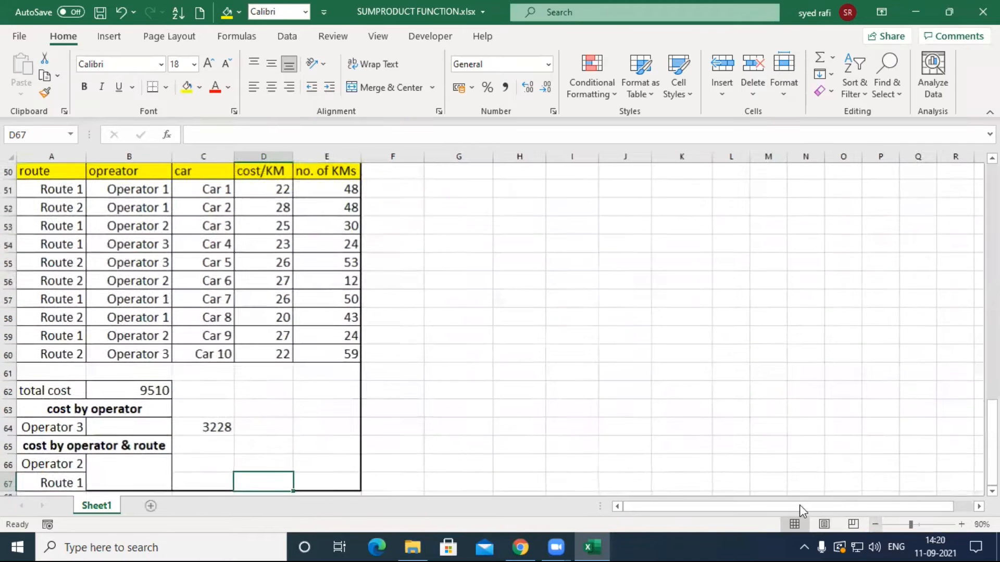
click(874, 524)
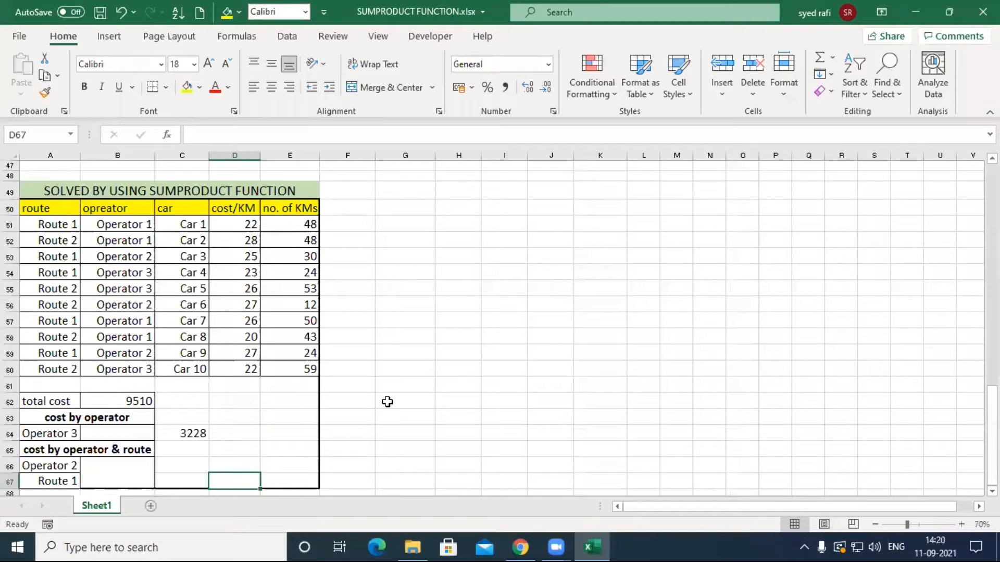
text(=)
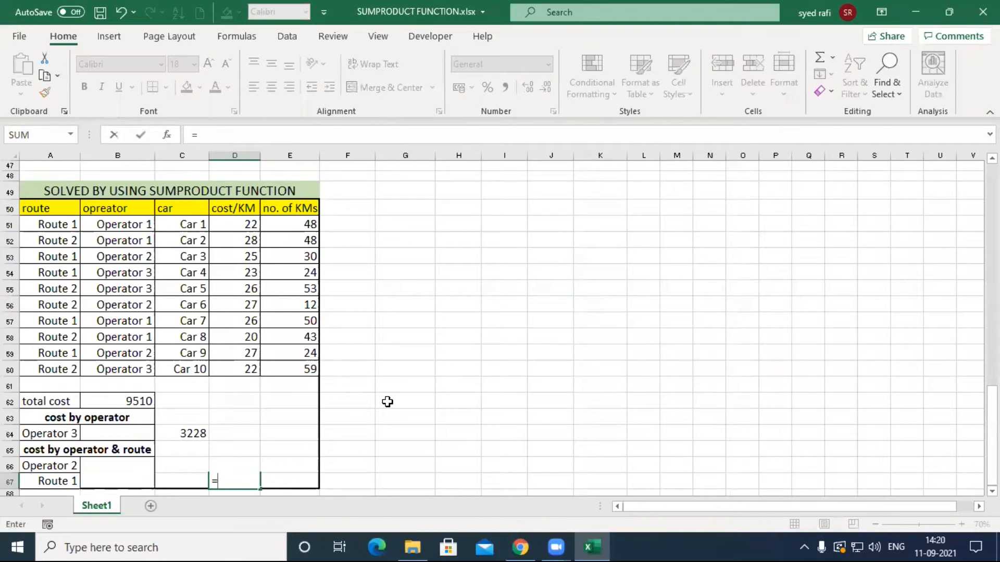
text(su)
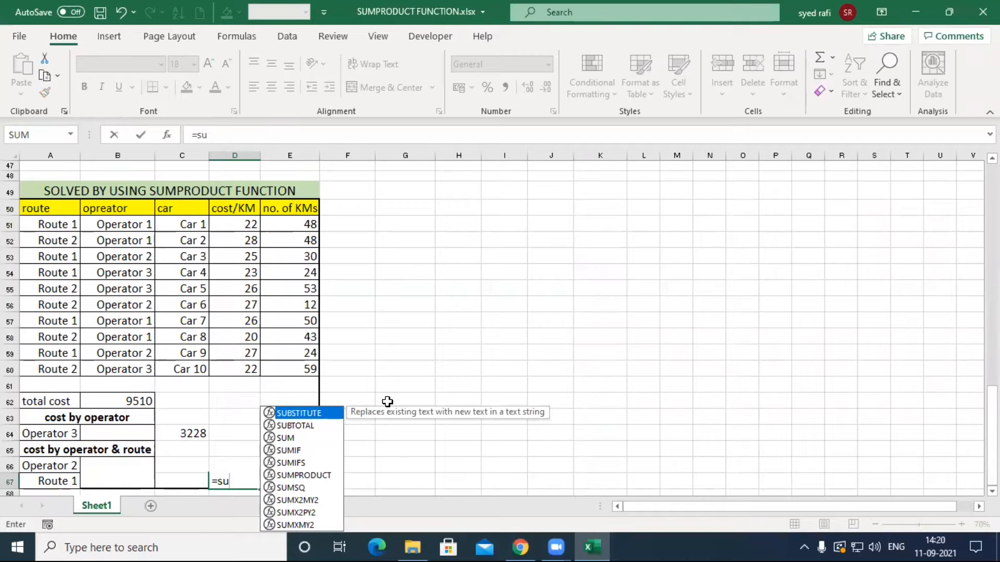
key(Down)
key(Down)
key(Down)
key(Down)
key(Down)
key(Down)
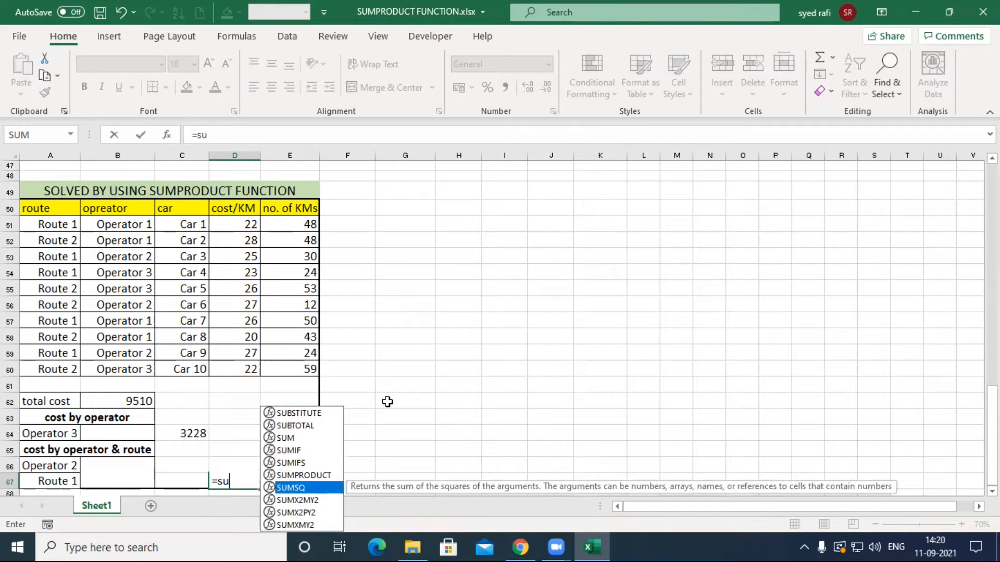
key(Tab)
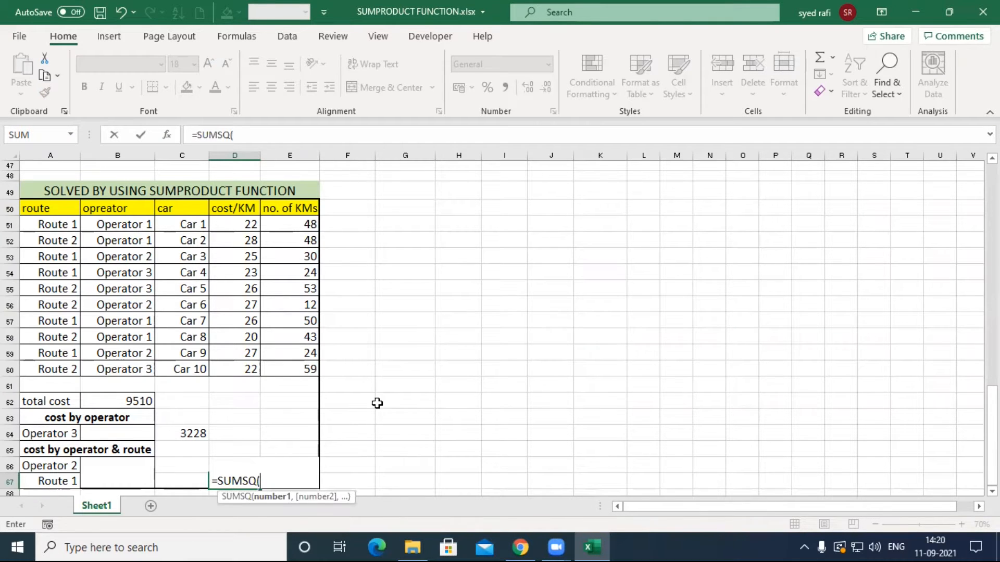
key(Escape)
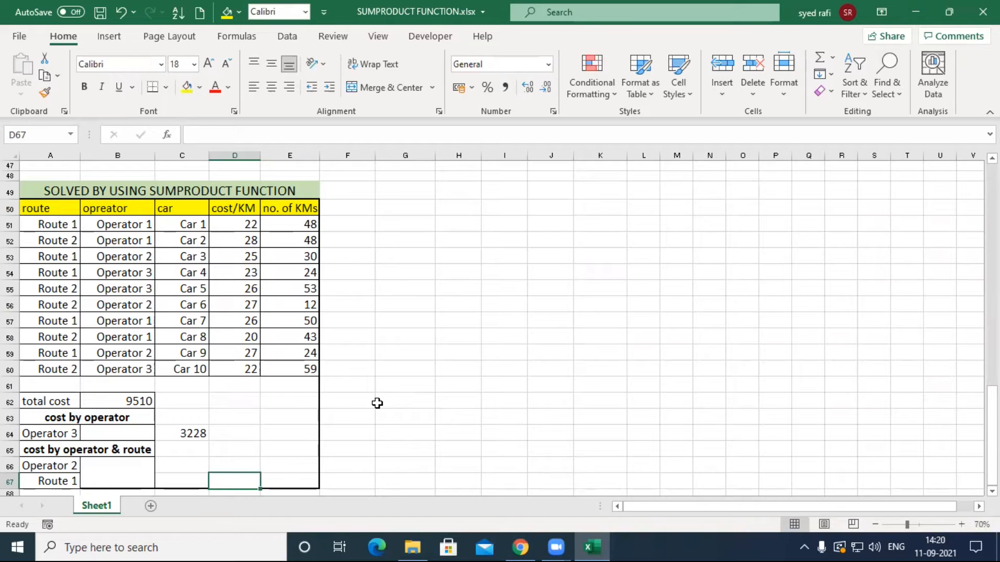
text(=sum)
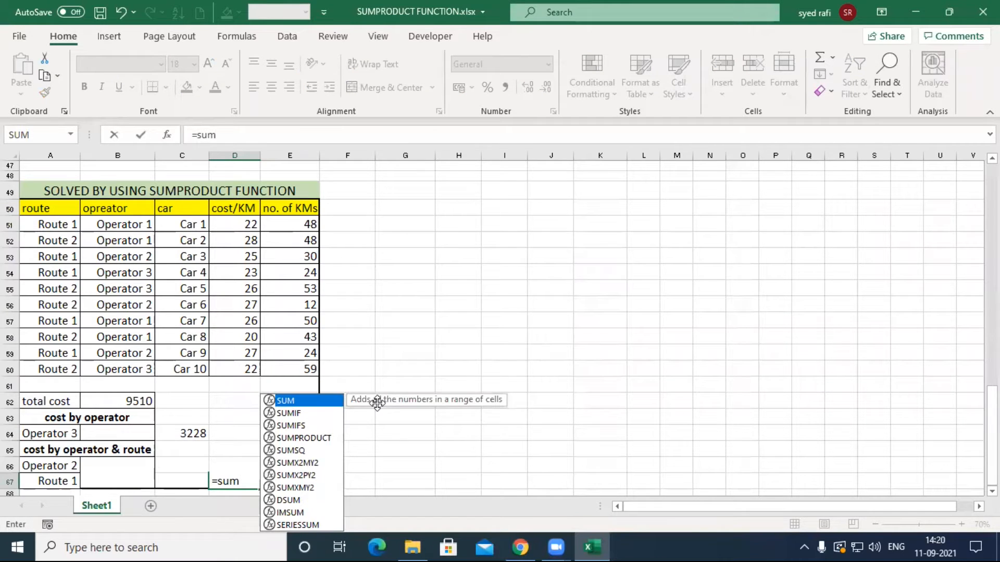
key(Down)
key(Down)
key(Down)
key(Down)
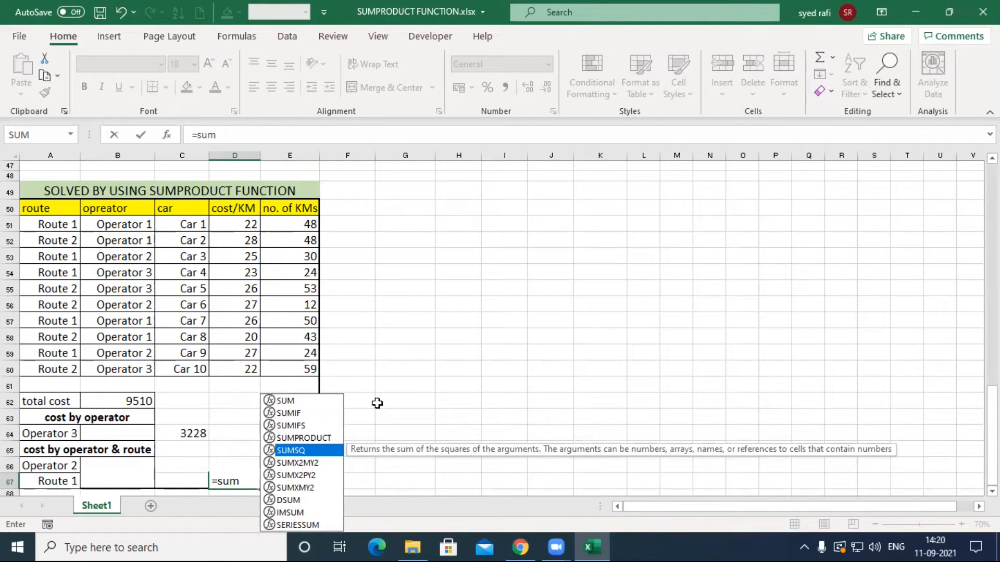
key(Up)
key(Tab)
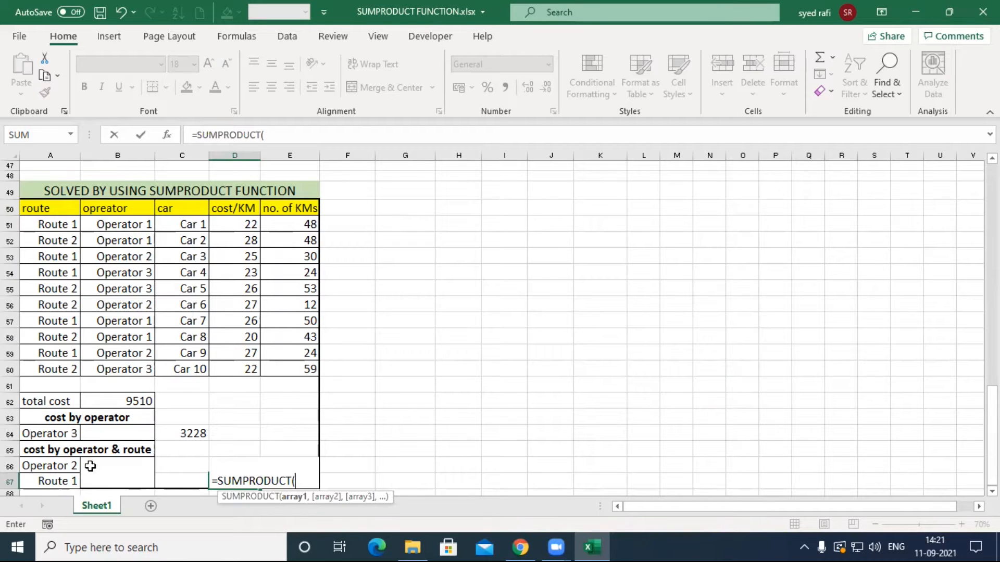
click(234, 222)
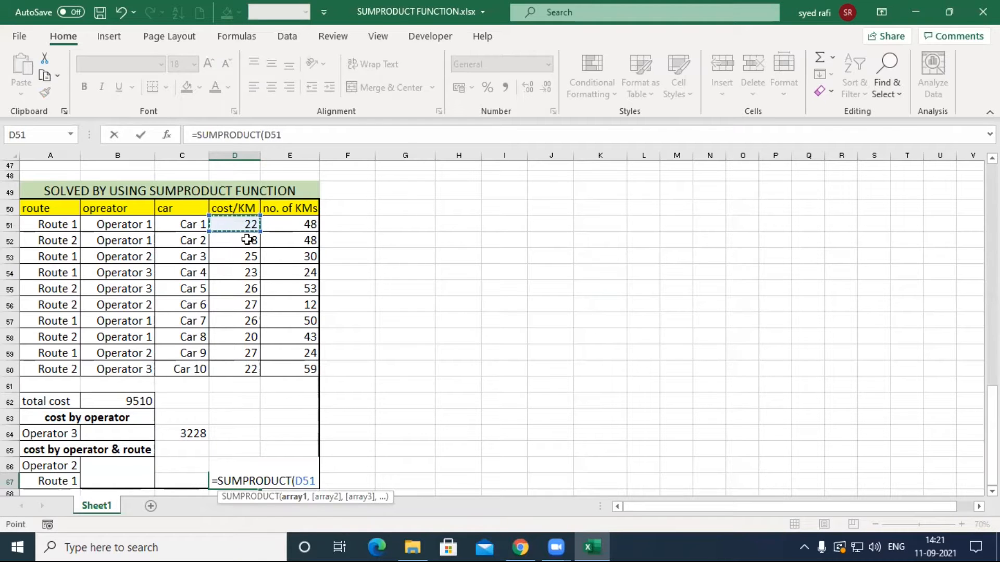
key(Left)
key(Left)
key(Left)
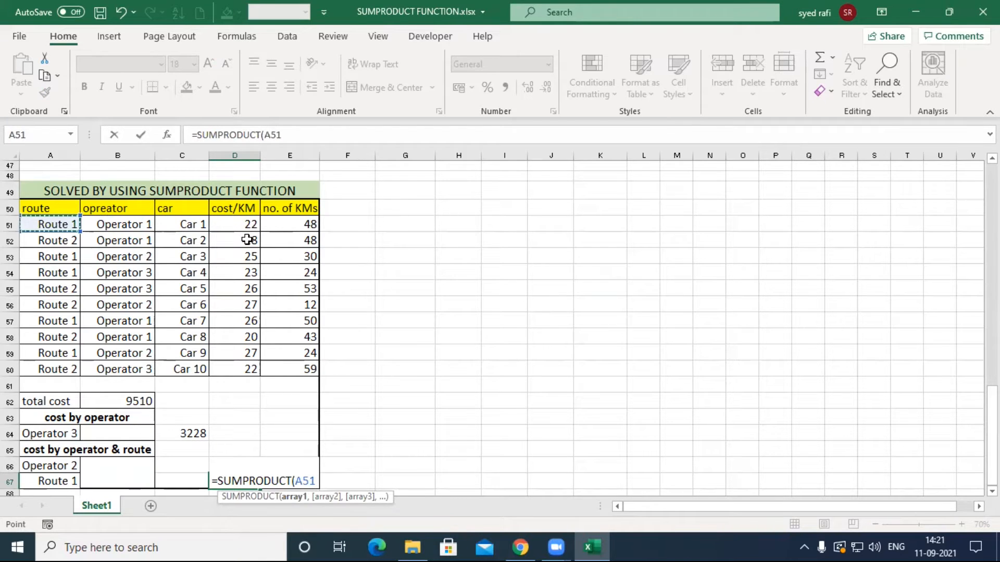
key(Escape)
- Start a SUMPRODUCT formula in D67 with the bracketed product of D51:D60 and E51:E62, followed by a multiplication operator
text(=sump)
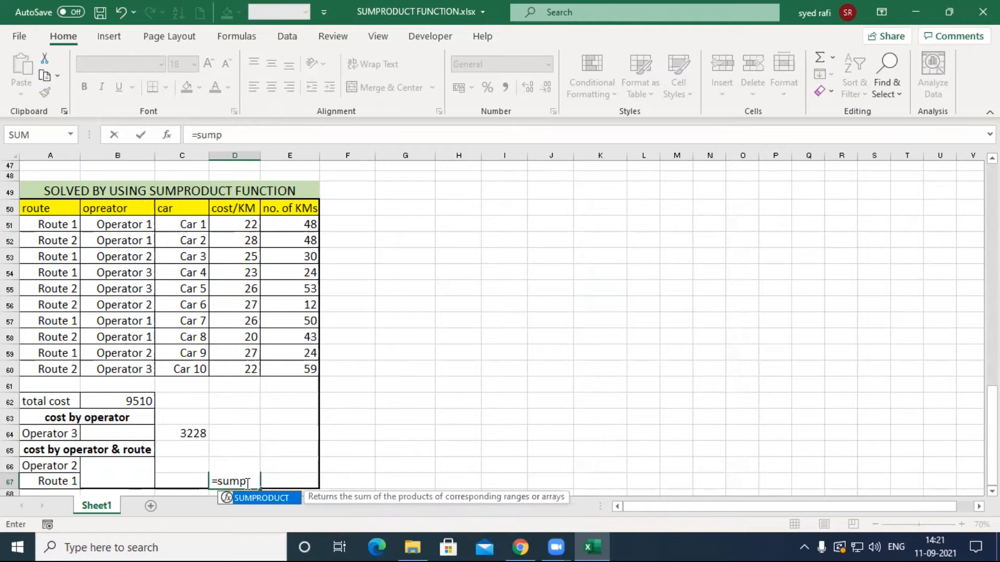
key(Tab)
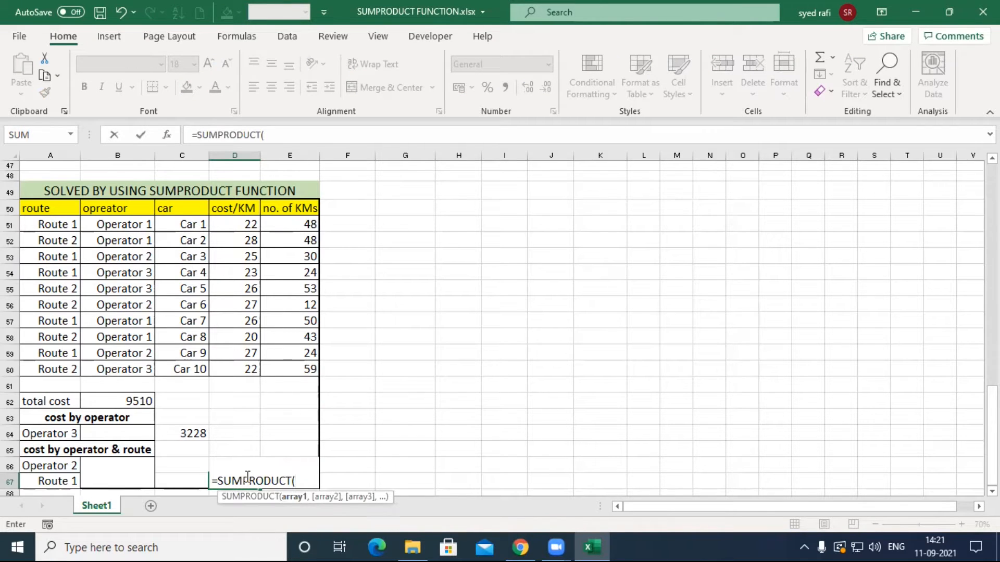
text(()
drag(239, 223, 250, 385)
text(*)
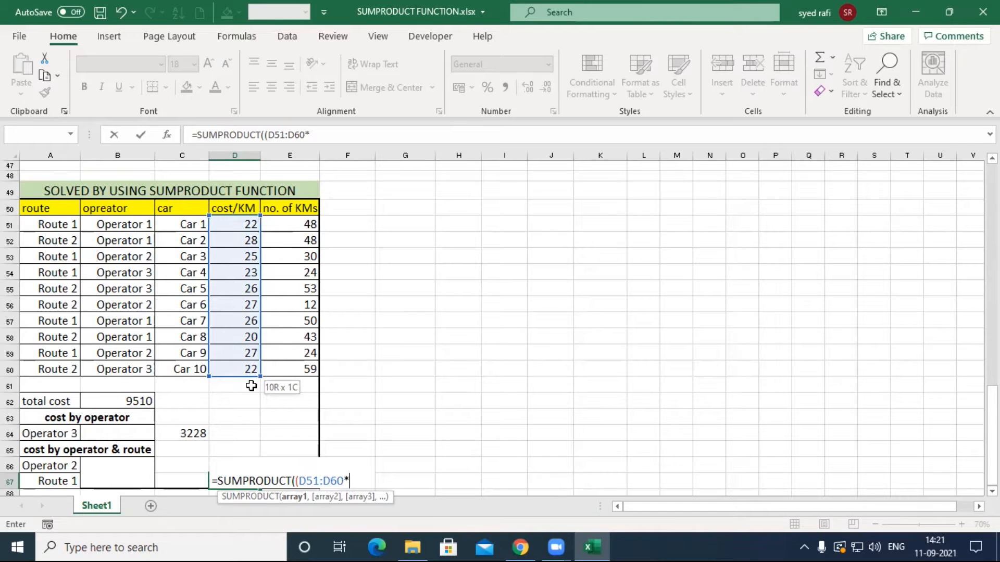
click(295, 224)
drag(295, 253, 299, 404)
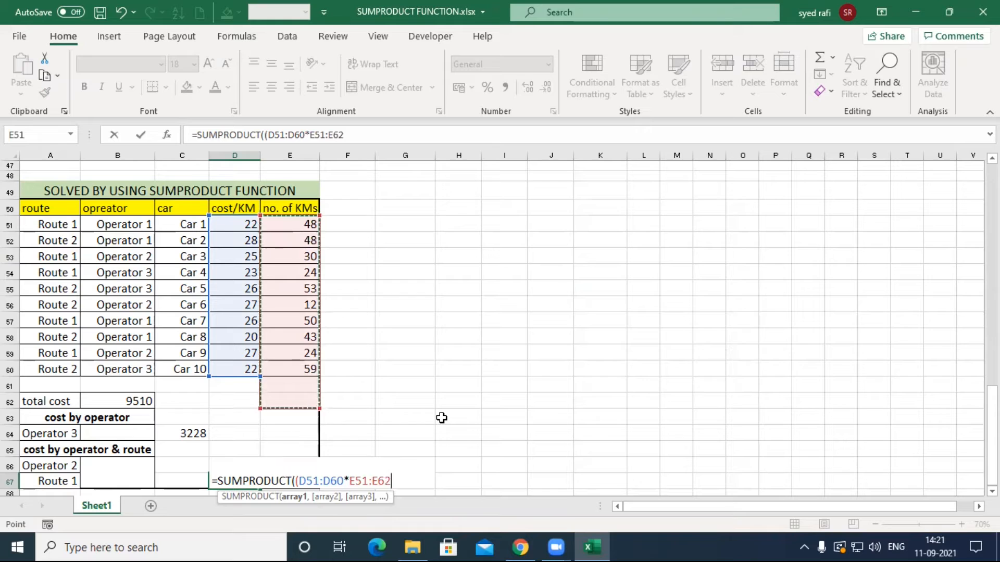
text()*)
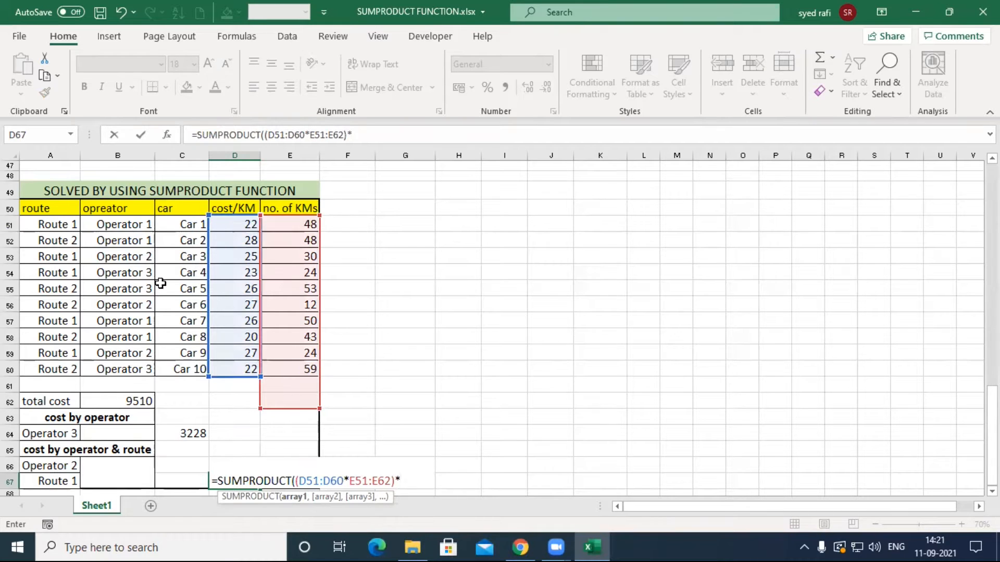
drag(60, 227, 52, 275)
drag(75, 241, 52, 386)
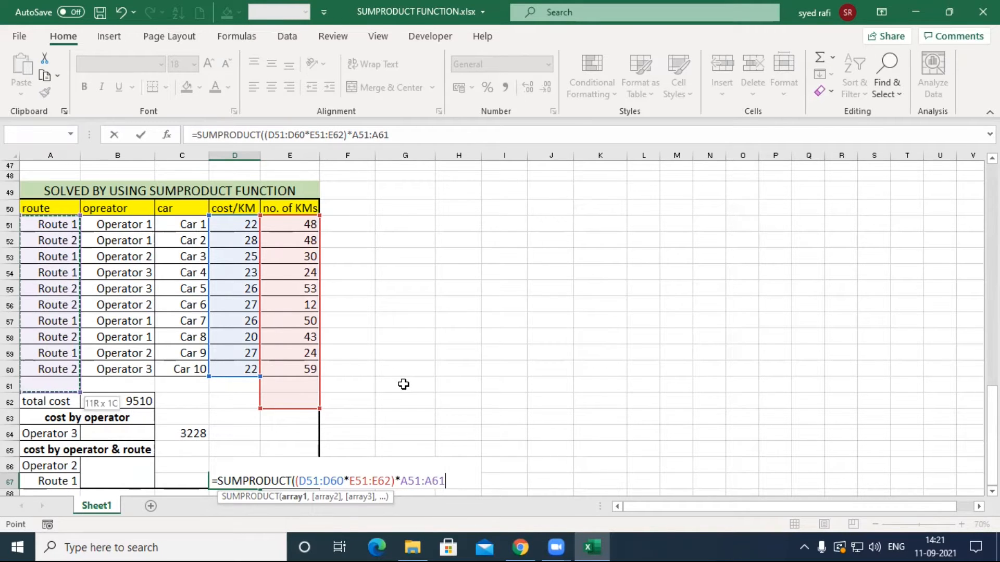
text(+)
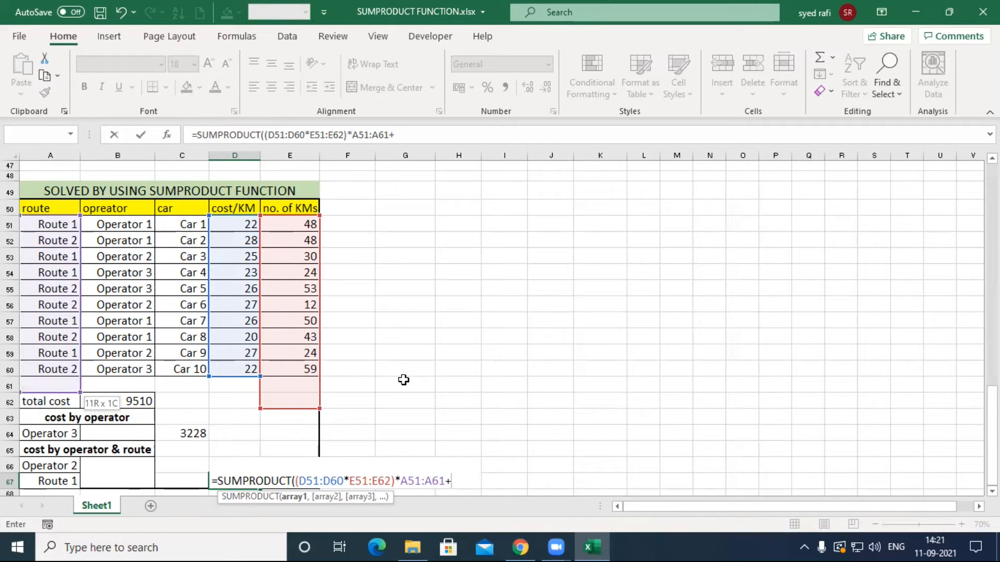
key(BackSpace)
key(BackSpace)
key(BackSpace)
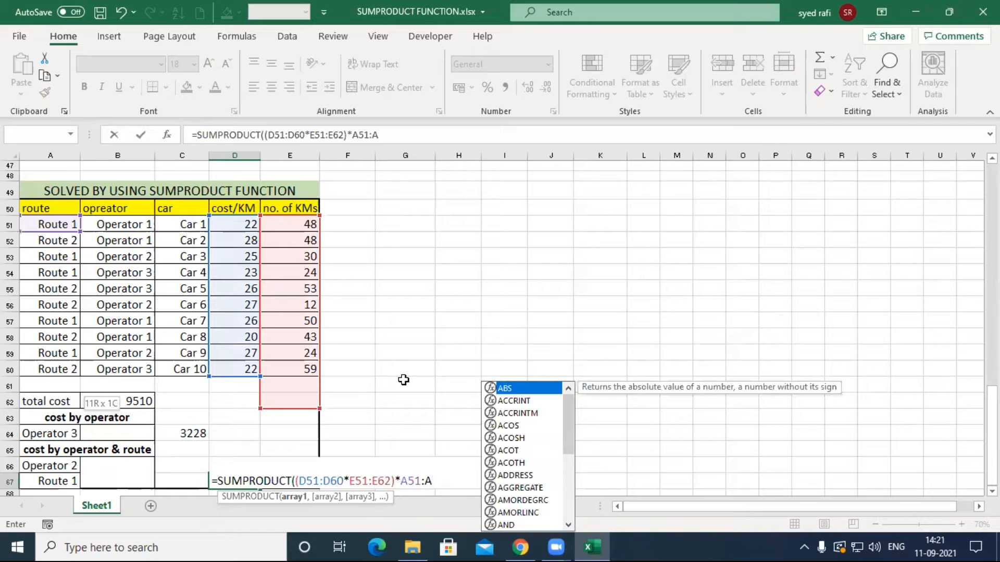
key(Escape)
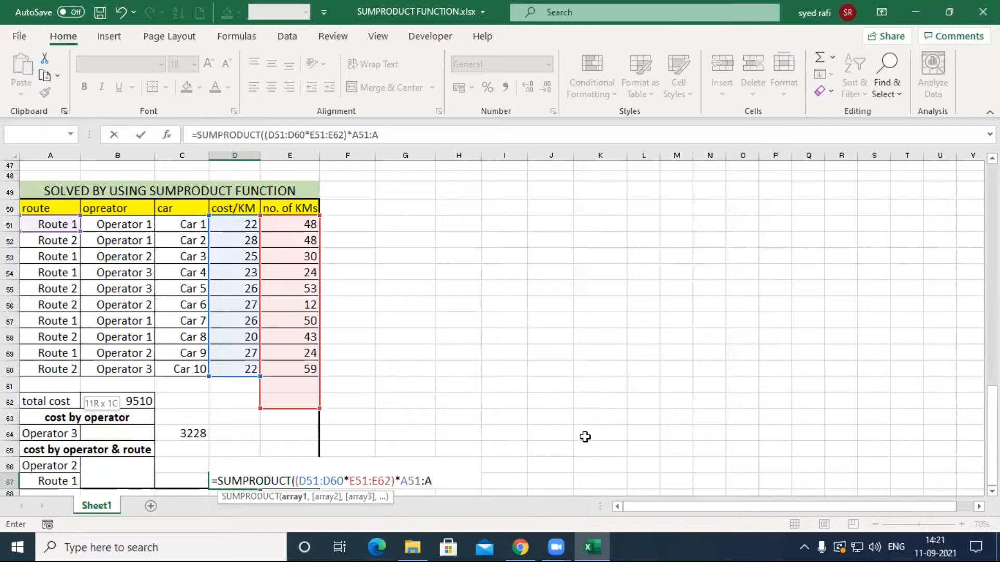
click(439, 479)
key(BackSpace)
key(BackSpace)
key(BackSpace)
key(BackSpace)
key(BackSpace)
key(BackSpace)
key(BackSpace)
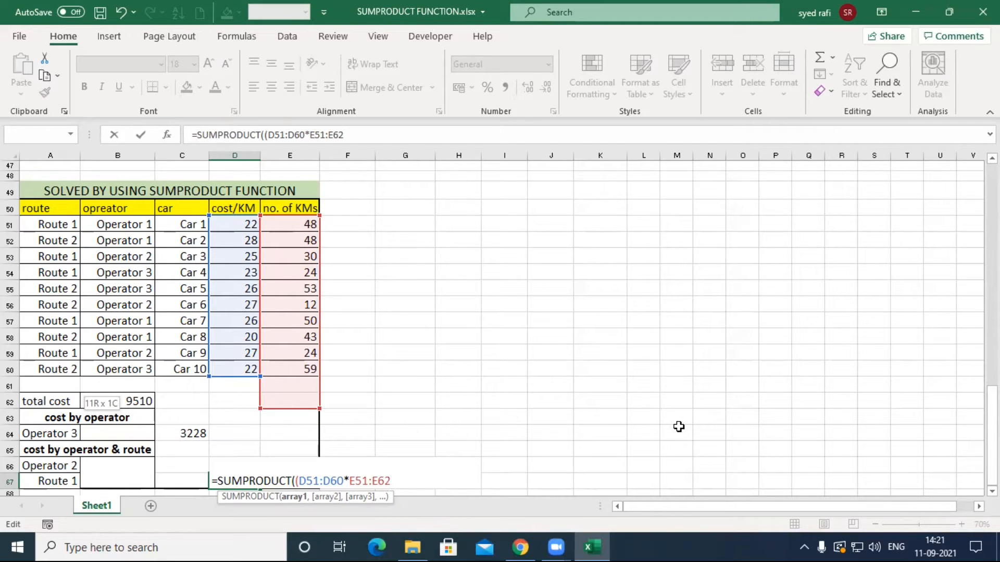
- Correct the number-of-KMs range in D67's bracketed product to E51:E60 and close the bracket
text())
key(BackSpace)
key(BackSpace)
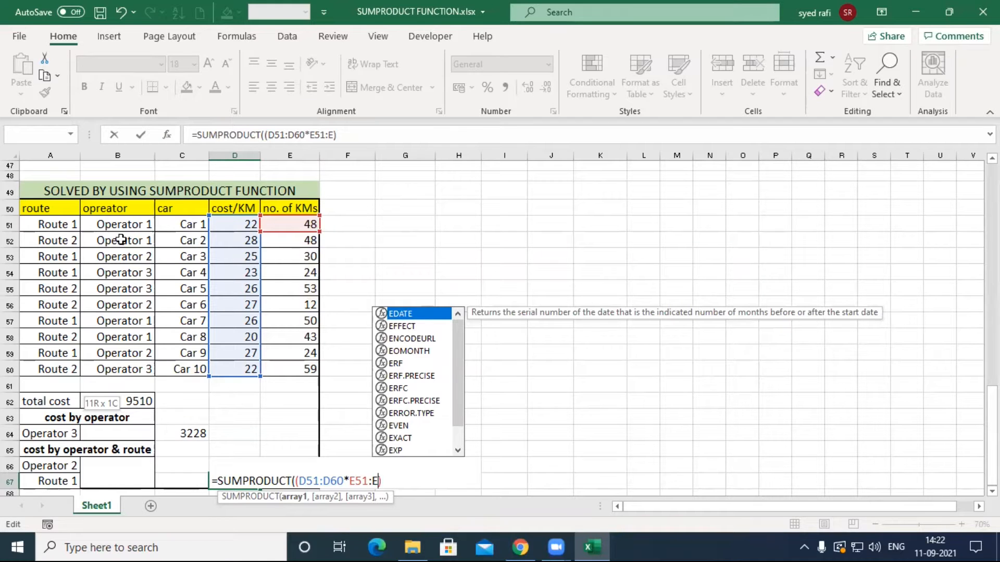
text(60))
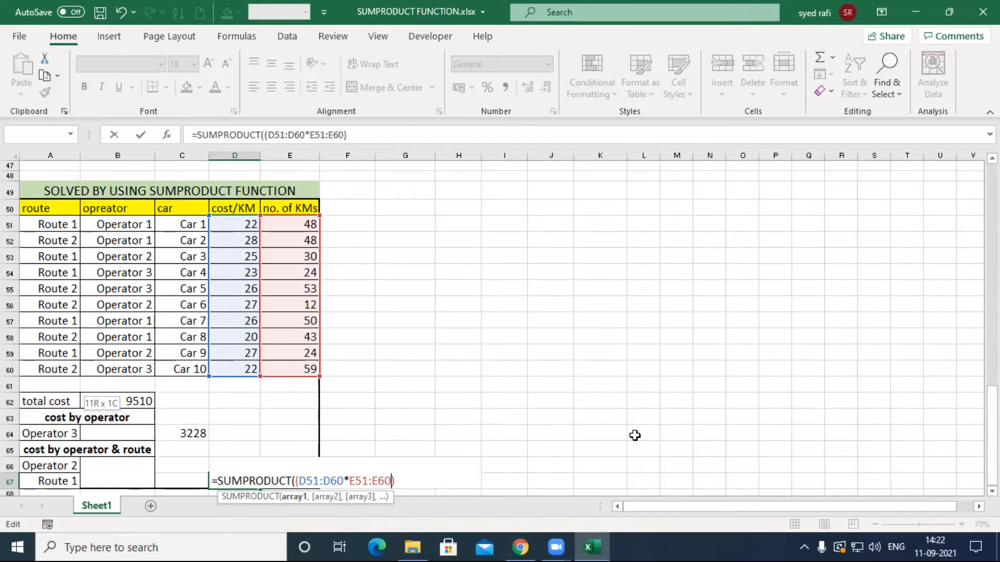
- Multiply the product in D67's formula by the bracketed operator condition (B51:B60=A66)
text(*()
click(58, 466)
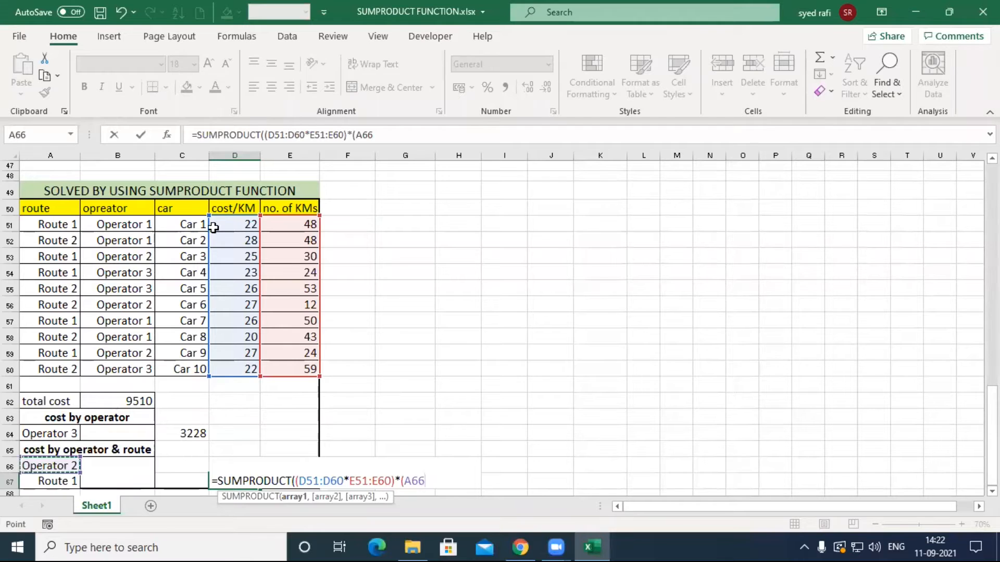
key(BackSpace)
key(BackSpace)
key(BackSpace)
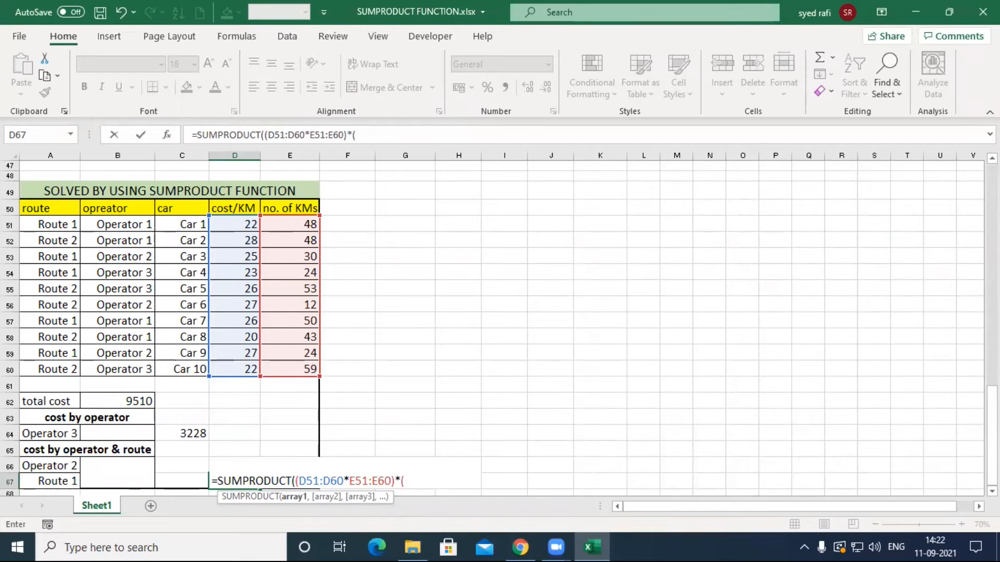
drag(90, 222, 133, 377)
text(=)
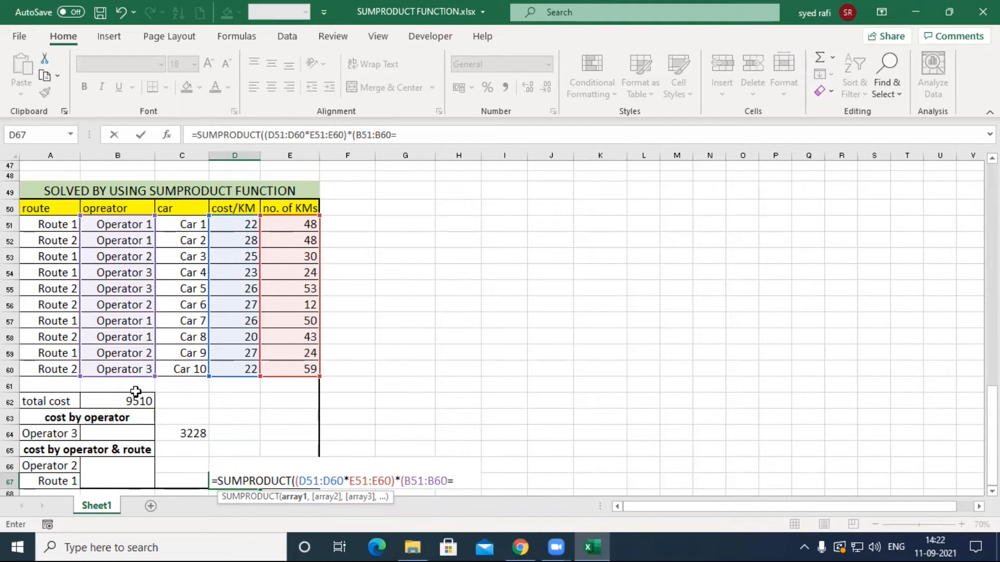
click(67, 467)
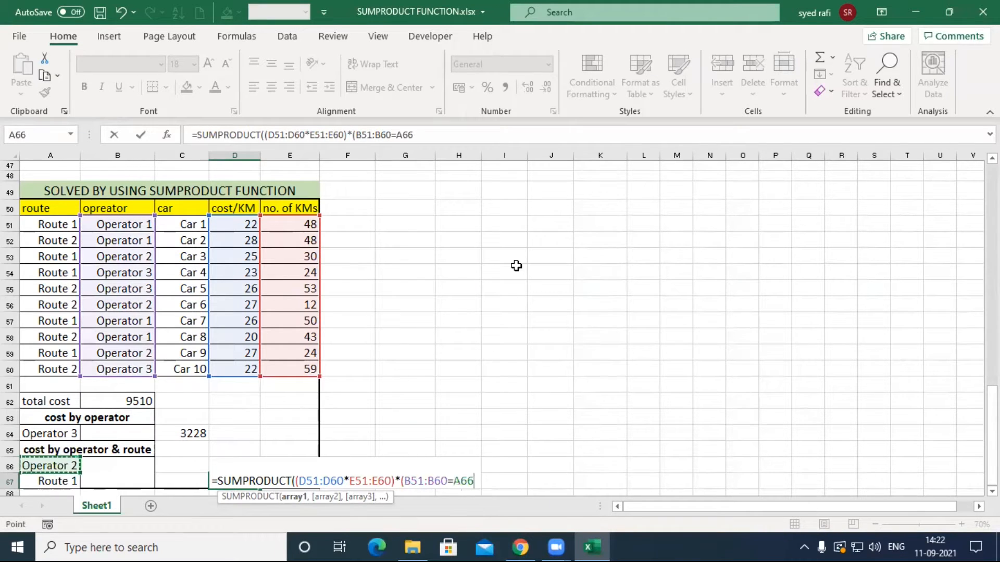
text())
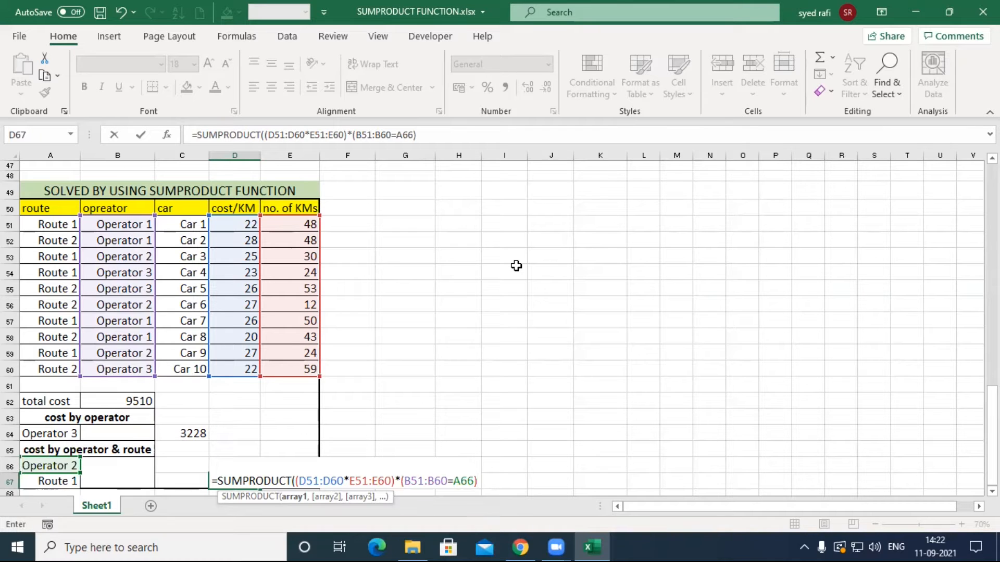
- Multiply by the unbracketed route condition A51:A60=A67, close the SUMPRODUCT formula in D67 and enter it
text(*)
click(54, 225)
drag(54, 225, 58, 386)
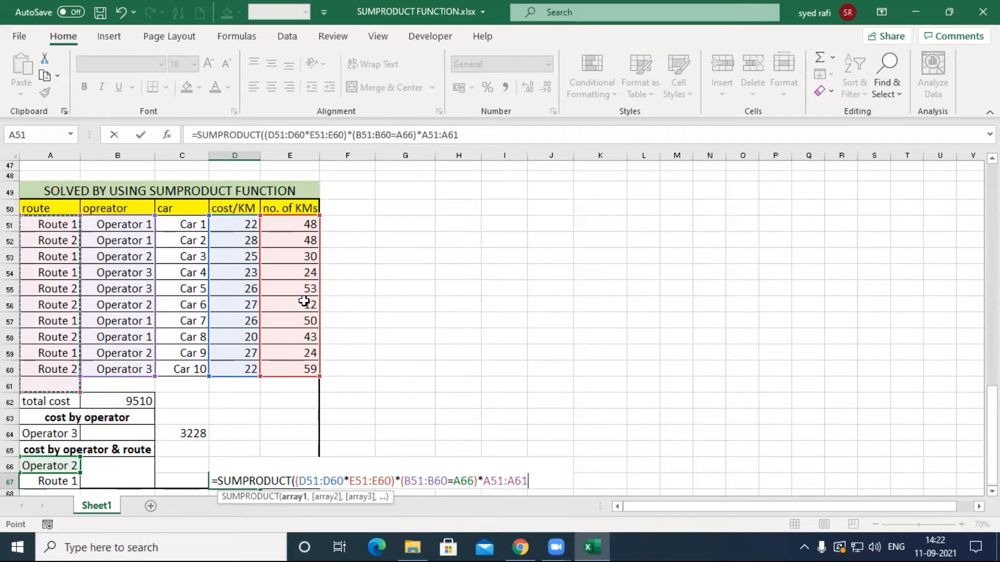
key(shift+Up)
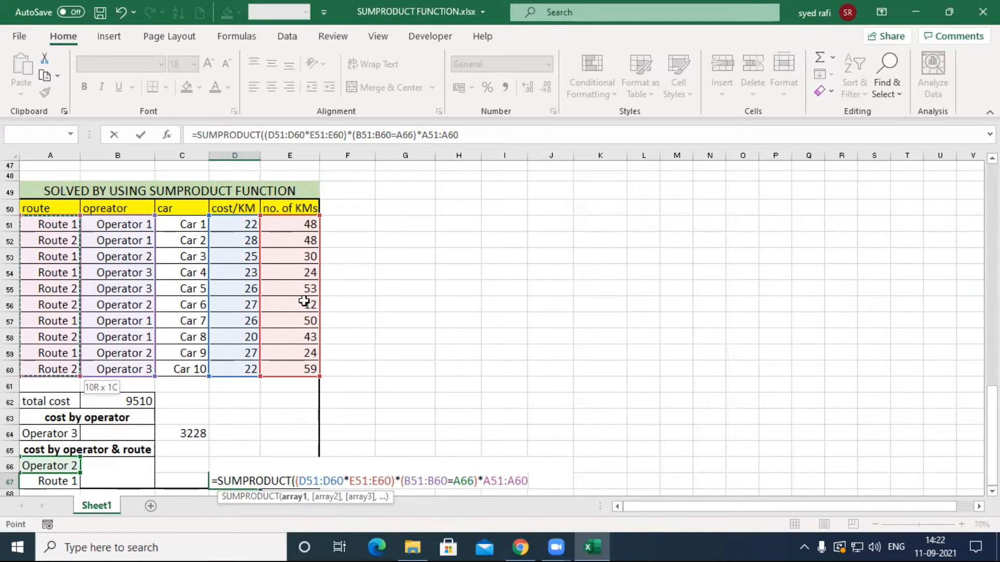
text(=)
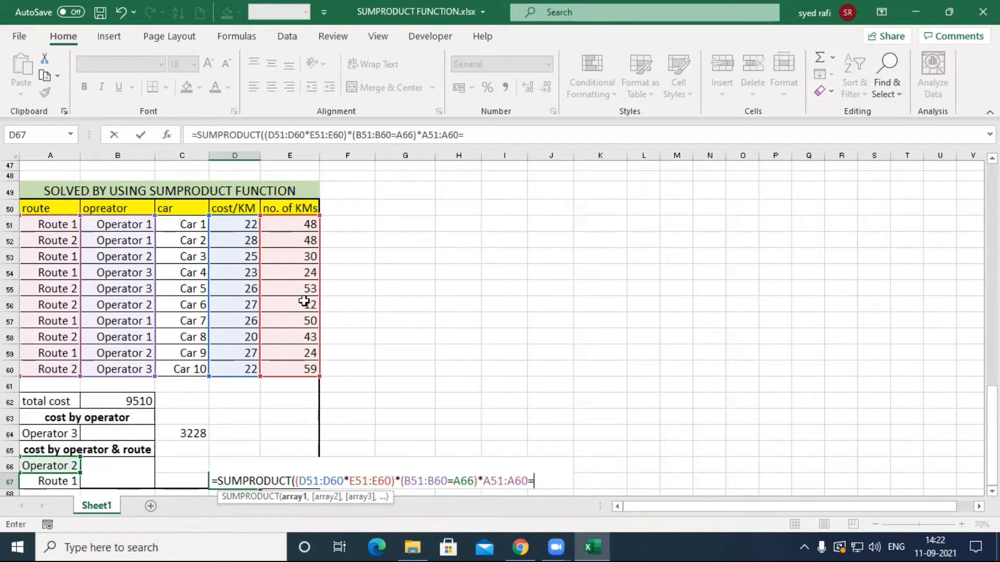
click(68, 481)
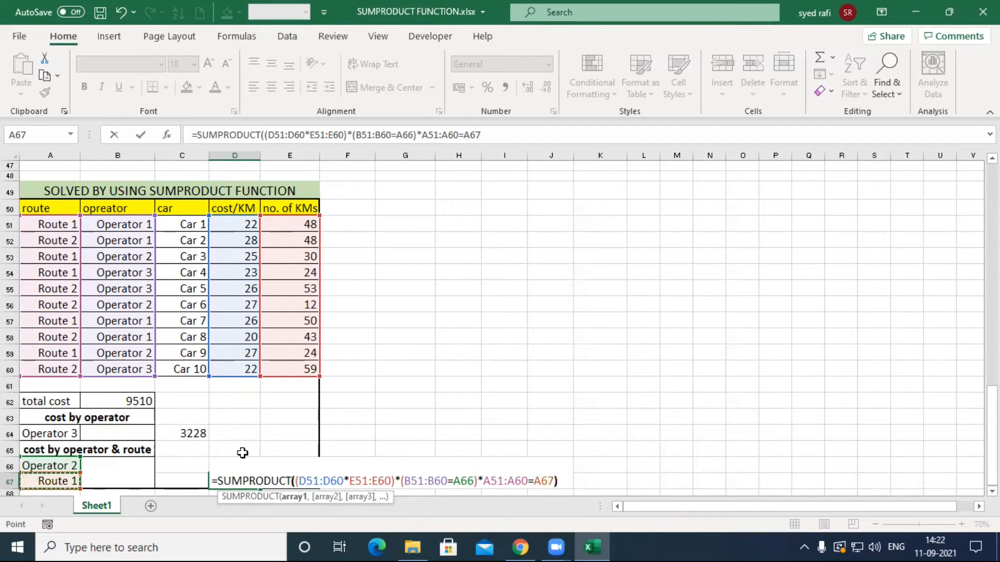
text())
key(shift+Tab)
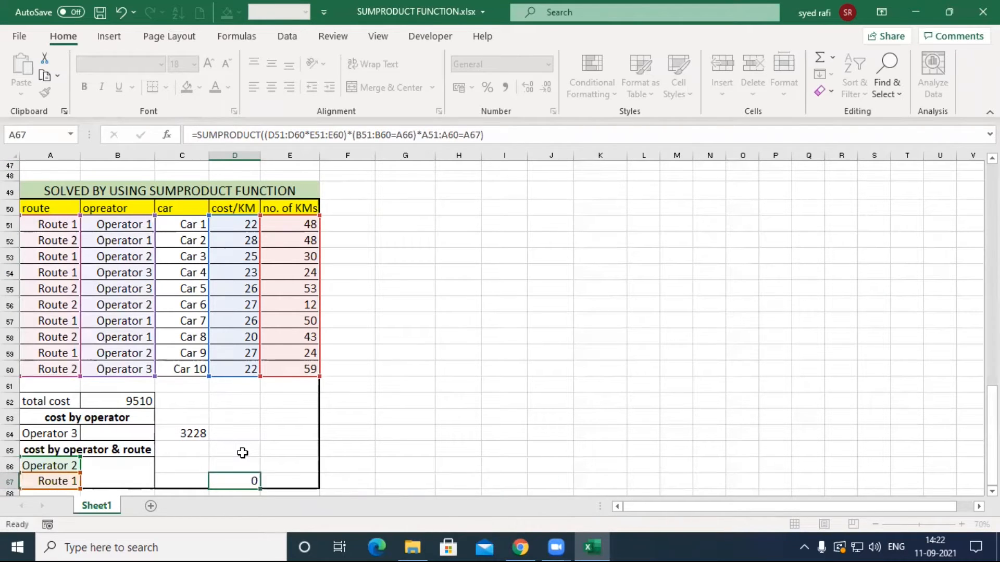
- Reopen D67's formula for editing and insert an opening bracket before the route condition A51:A60=A67
key(Right)
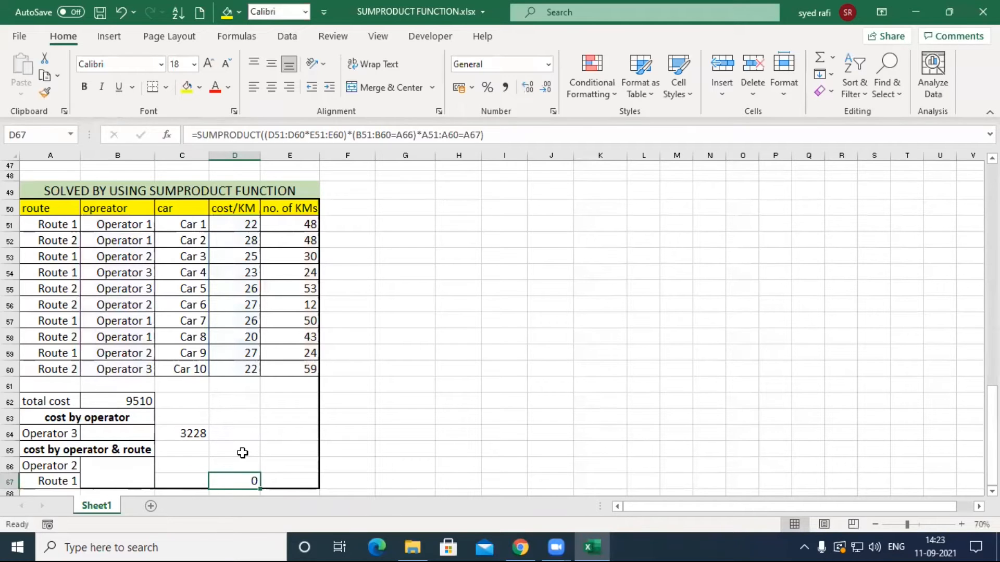
key(F2)
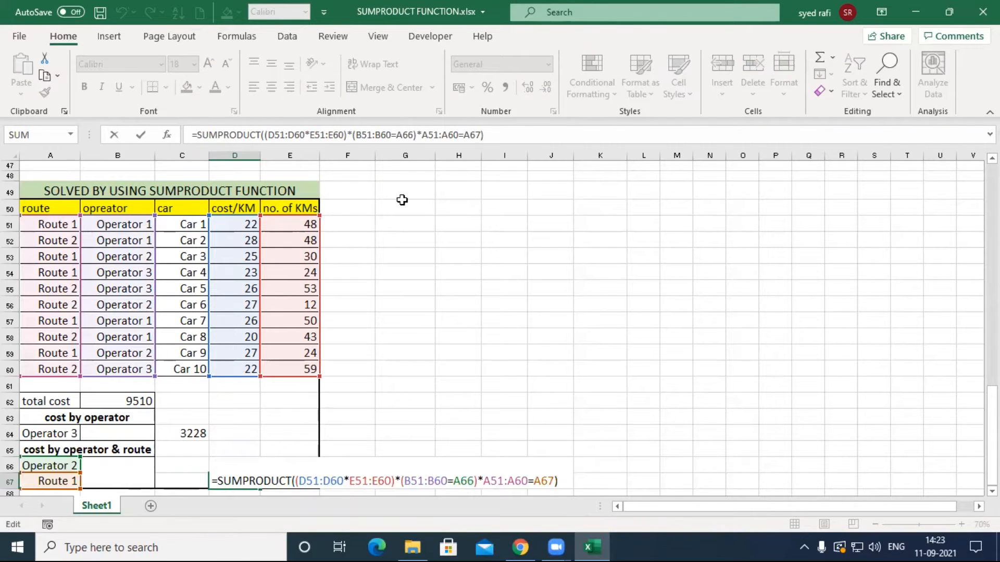
click(418, 135)
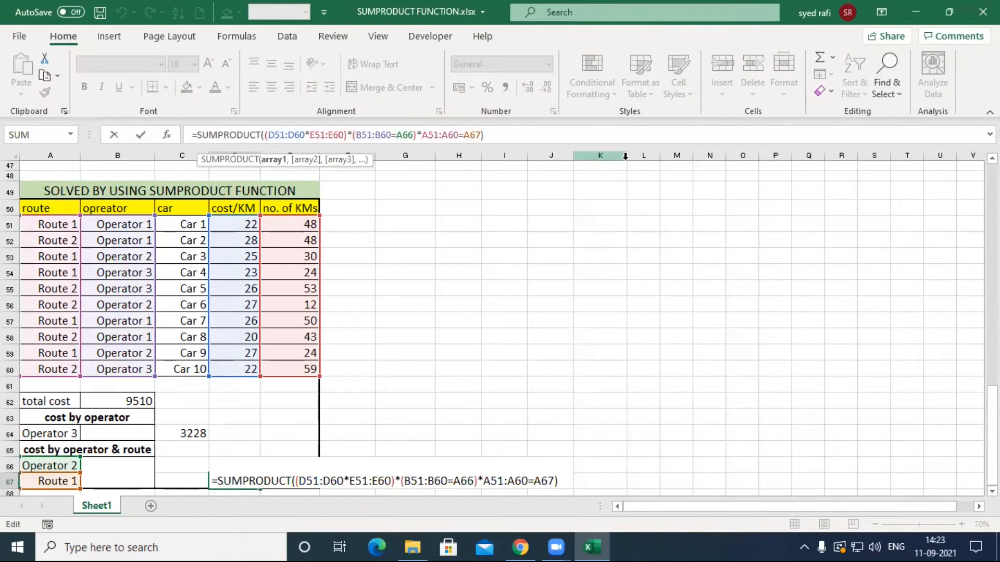
text(()
key(Right)
key(Right)
key(Right)
key(Right)
key(Right)
key(Right)
key(Right)
key(Right)
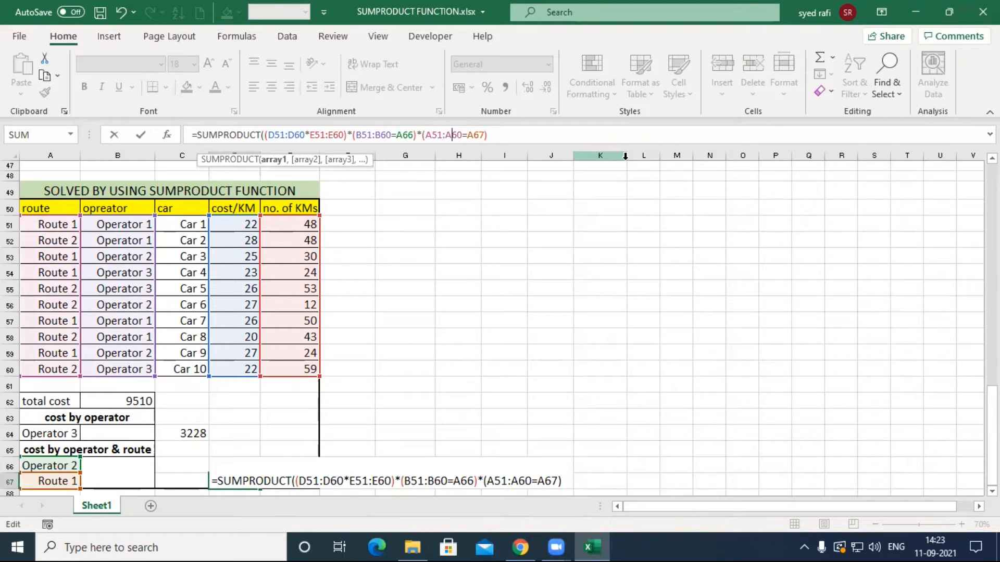
key(Right)
- End D67's formula with two closing brackets after A67 and enter the corrected SUMPRODUCT
text()))
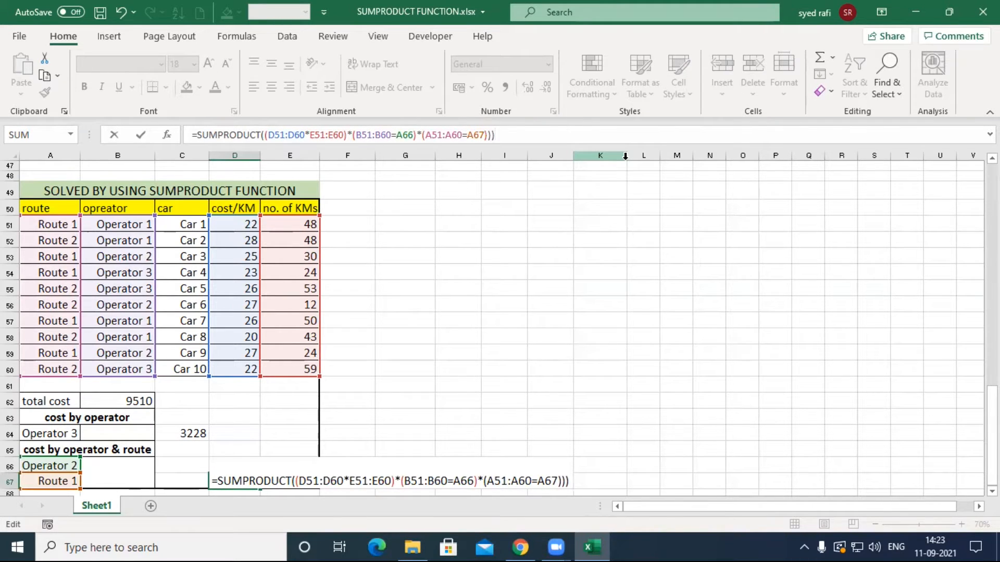
text())
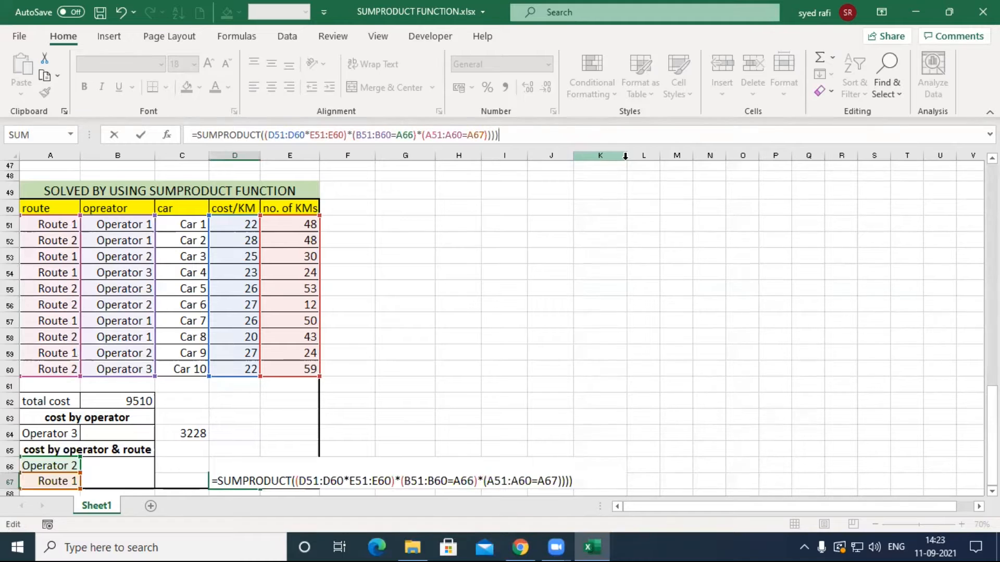
key(BackSpace)
key(BackSpace)
key(BackSpace)
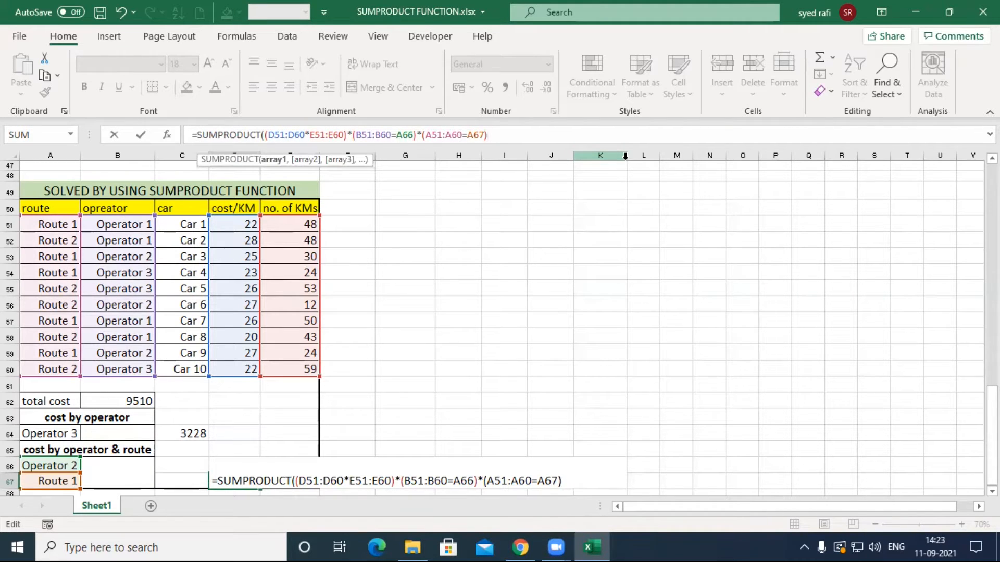
text())
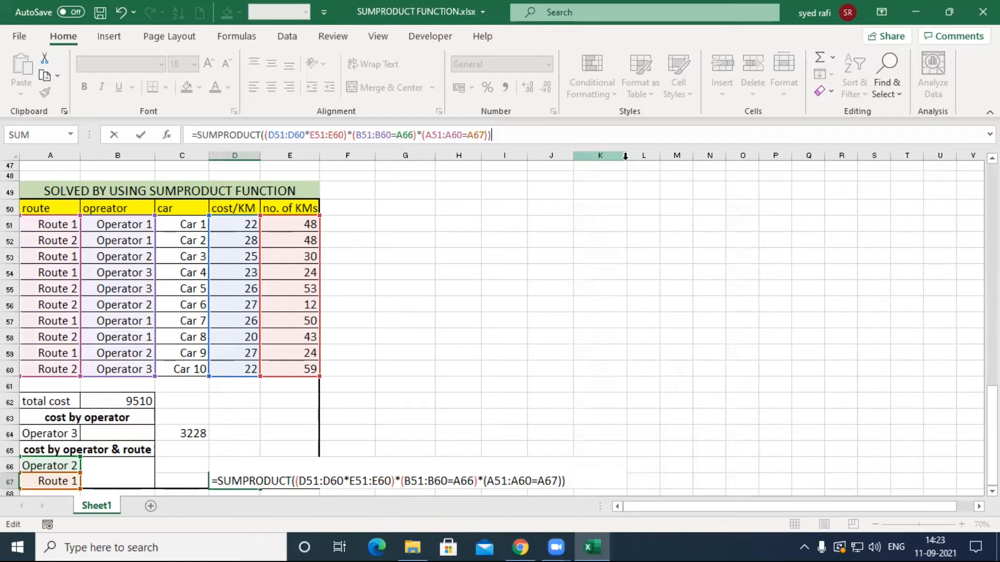
key(Return)
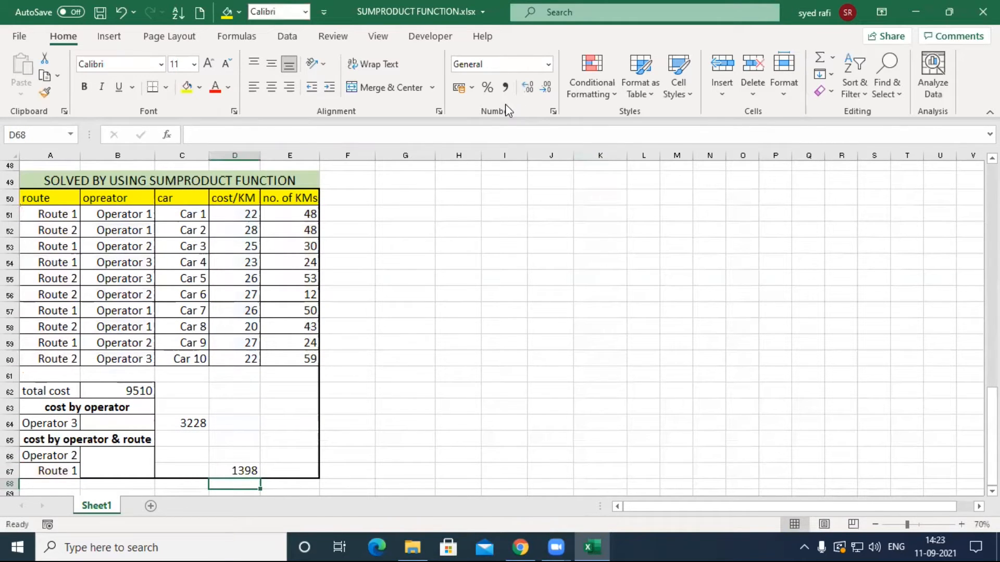
- Review the formula in D67, select the empty cell O56 and save the workbook
click(239, 467)
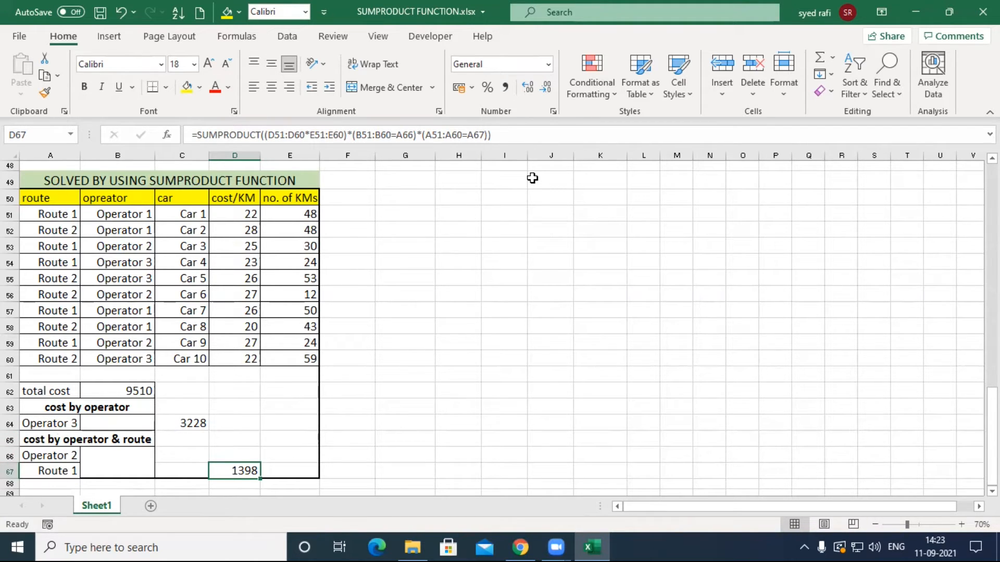
click(584, 236)
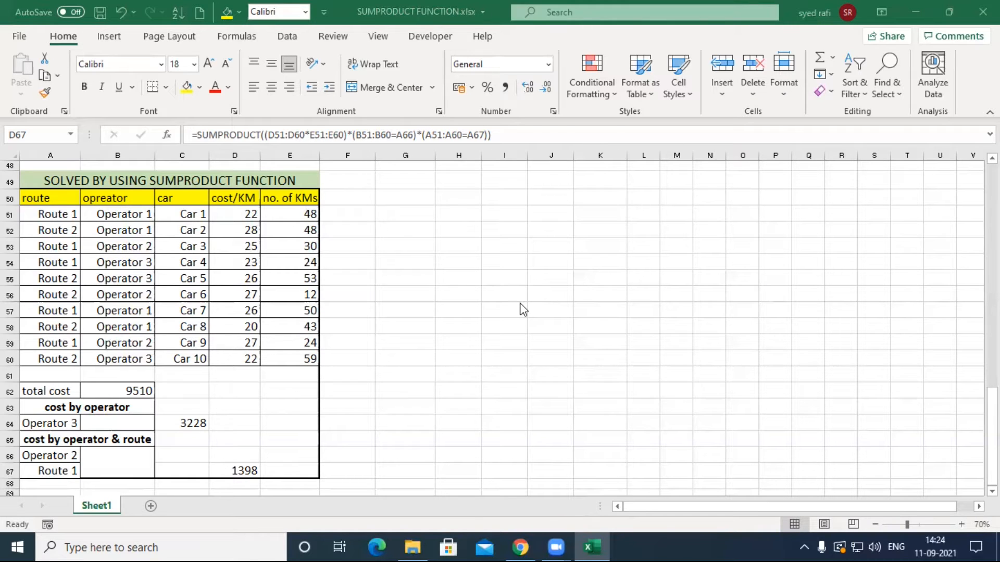
click(741, 292)
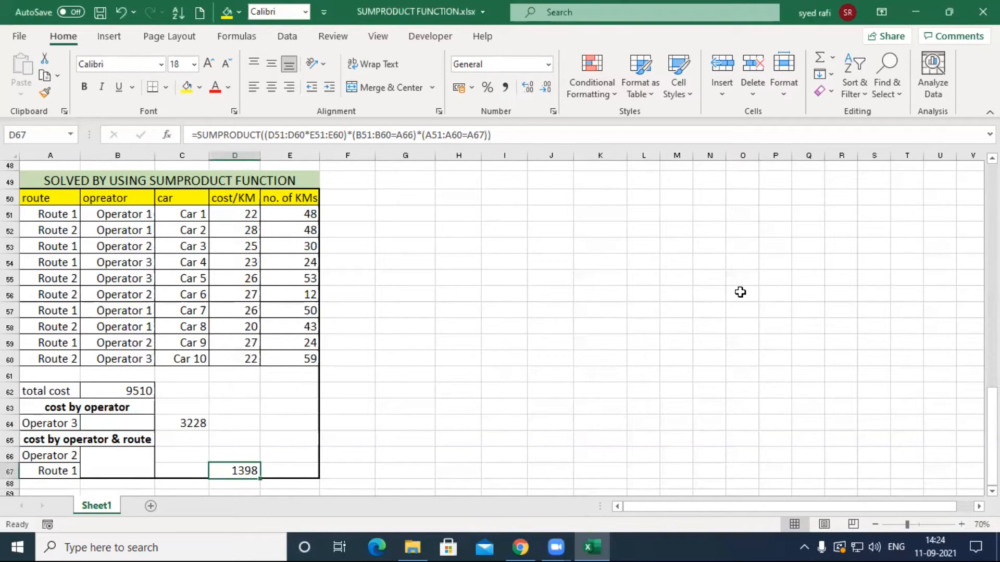
click(741, 292)
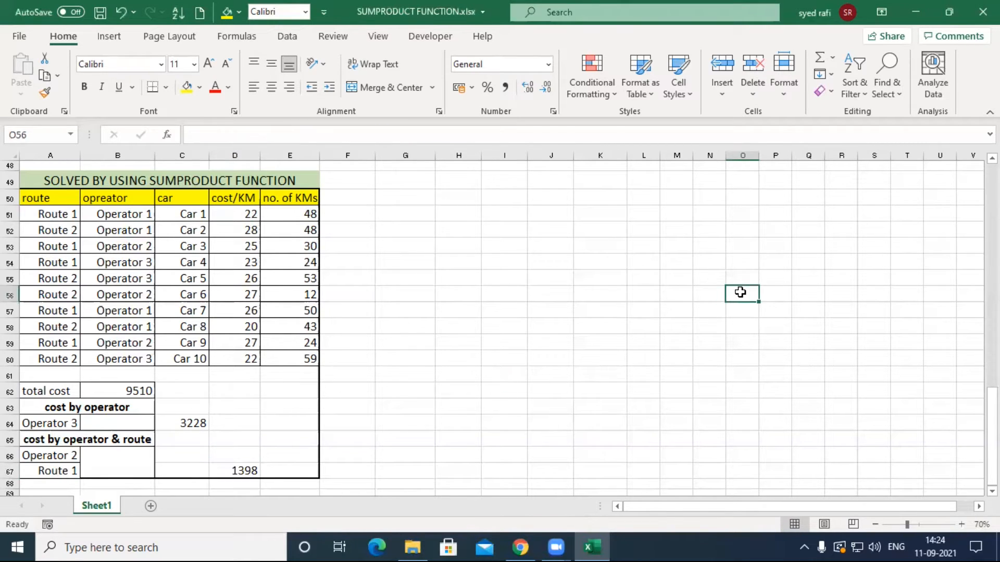
click(101, 13)
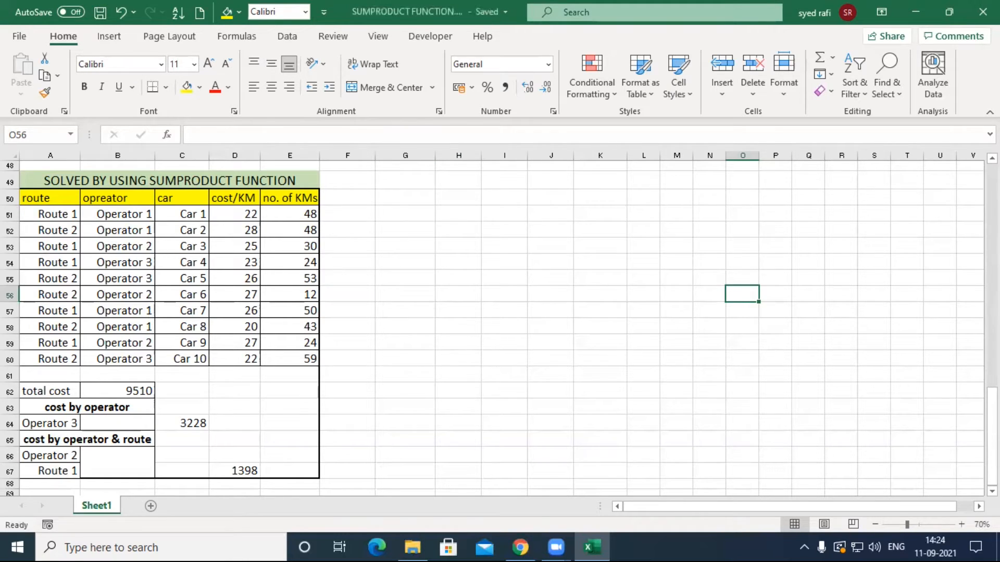
- Close the SUMPRODUCT workbook and open date functions.xlsx from the 11-09-2021 folder
click(982, 12)
click(391, 351)
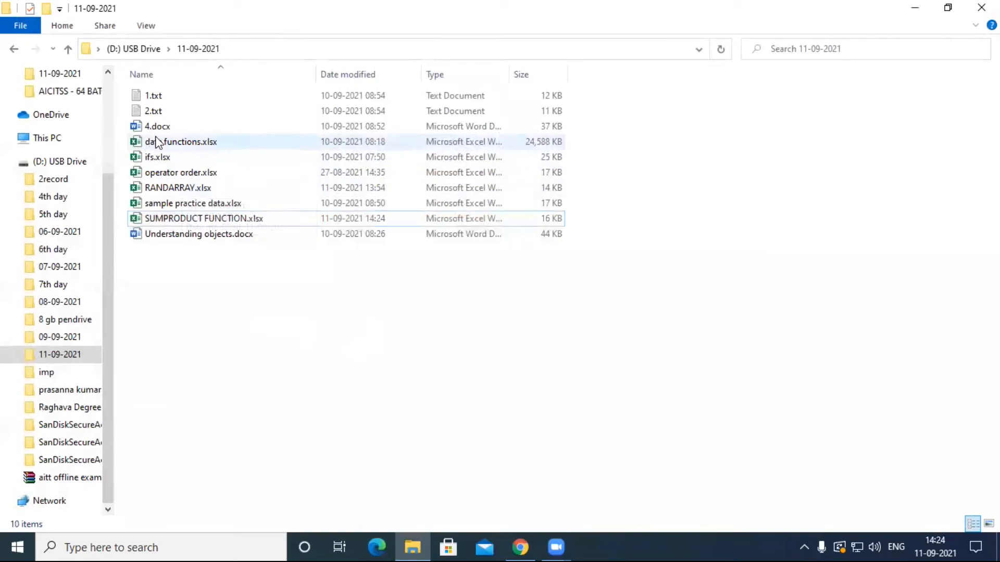
click(203, 142)
key(Return)
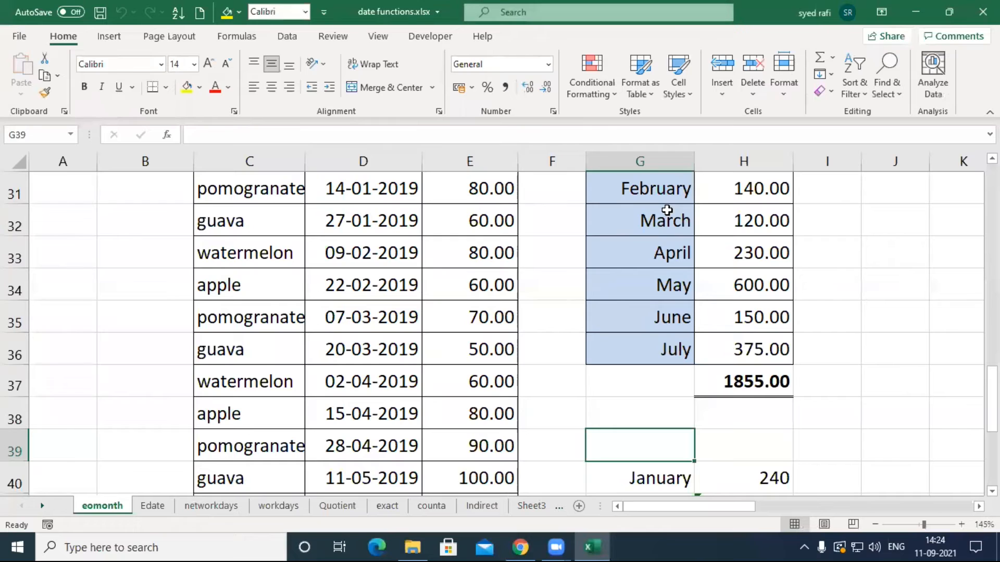
- Select the empty cell C9 below the EOMONTH examples on the eomonth sheet
drag(992, 398, 991, 198)
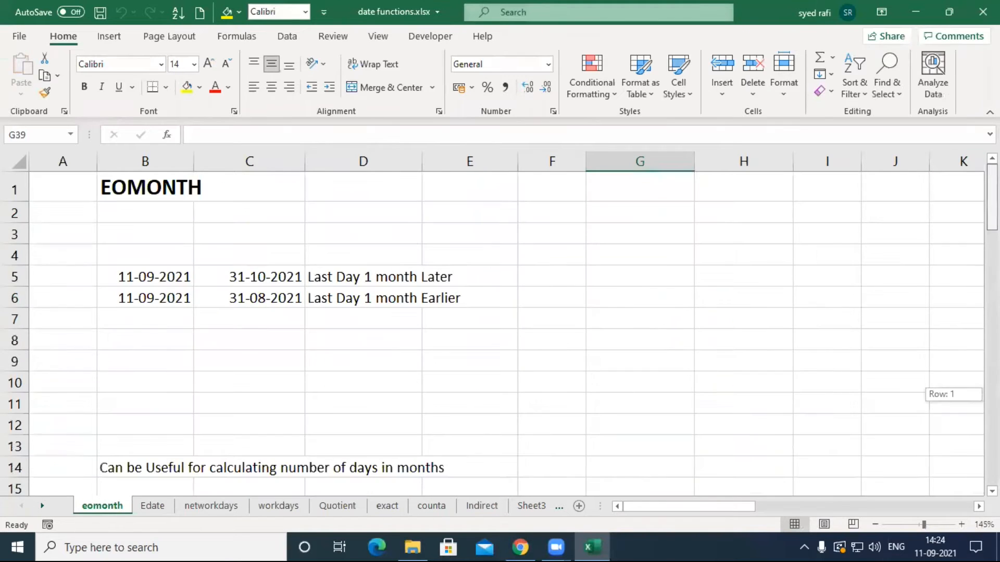
click(264, 367)
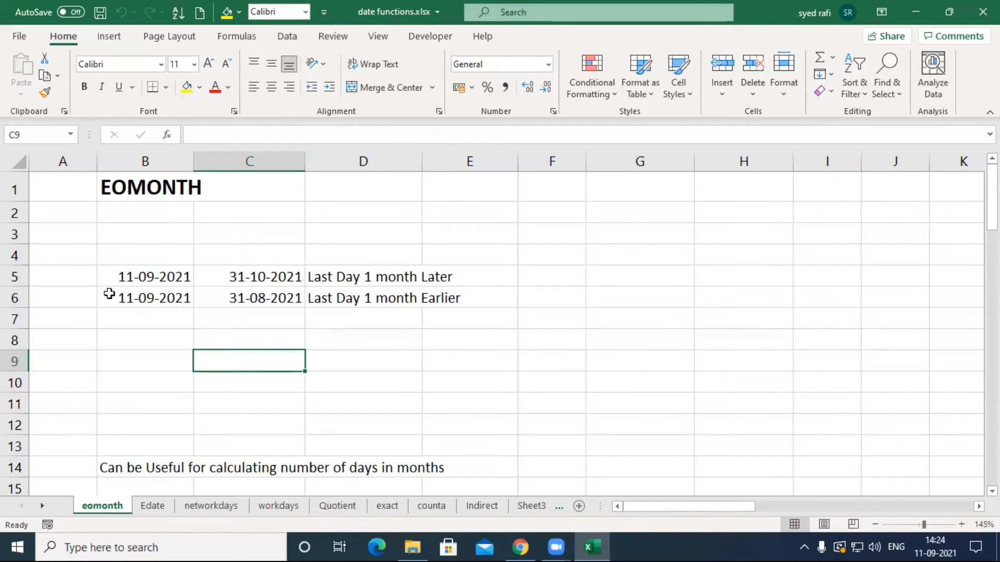
- Examine the start date formula in B5 and the start_date and months arguments of the EOMONTH formula in C5
click(153, 279)
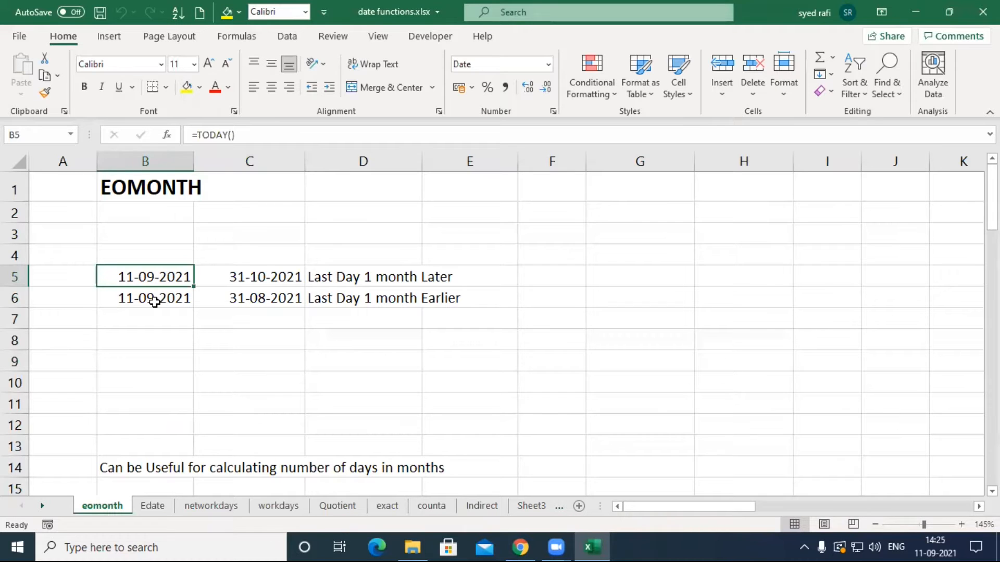
double_click(264, 277)
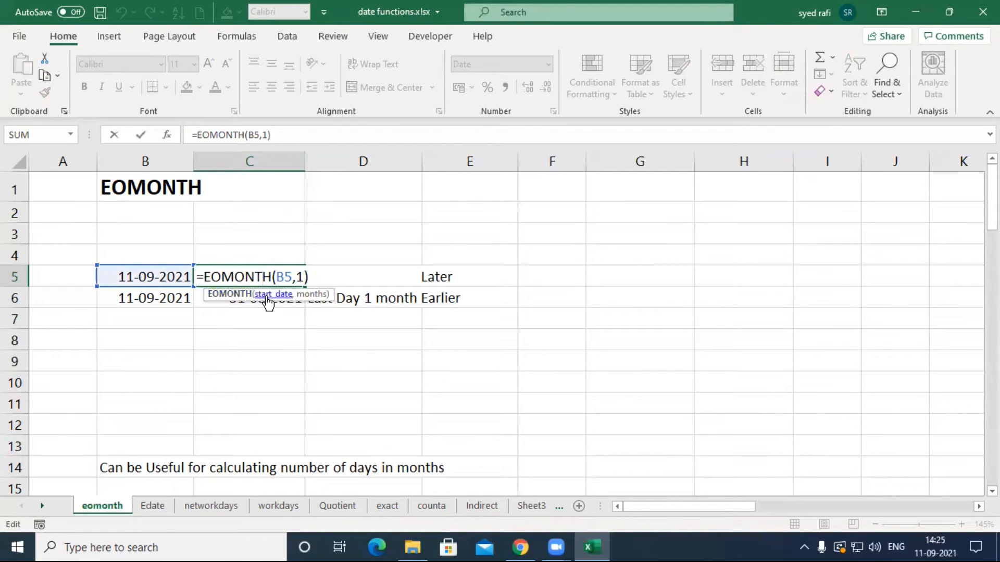
drag(280, 277, 293, 278)
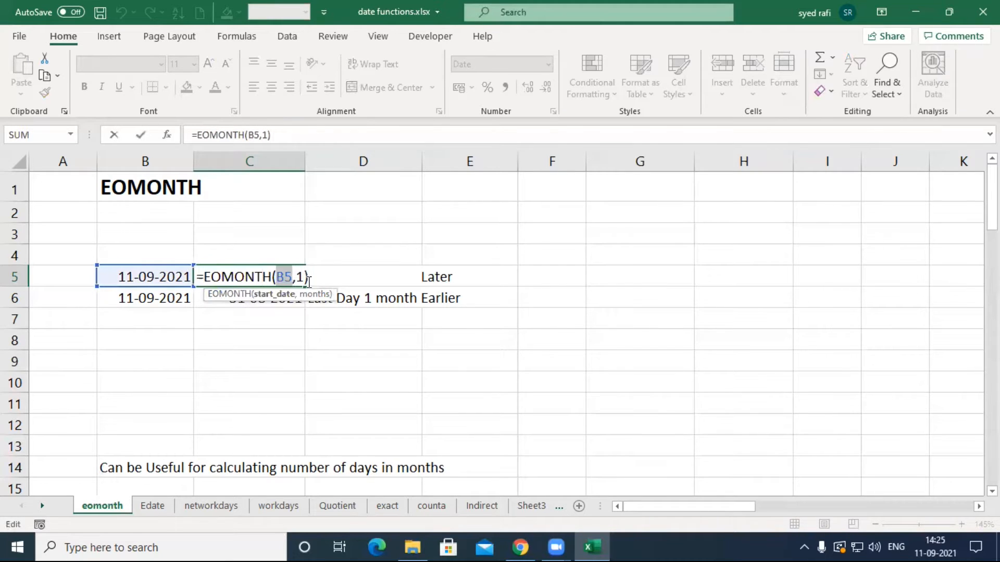
click(299, 278)
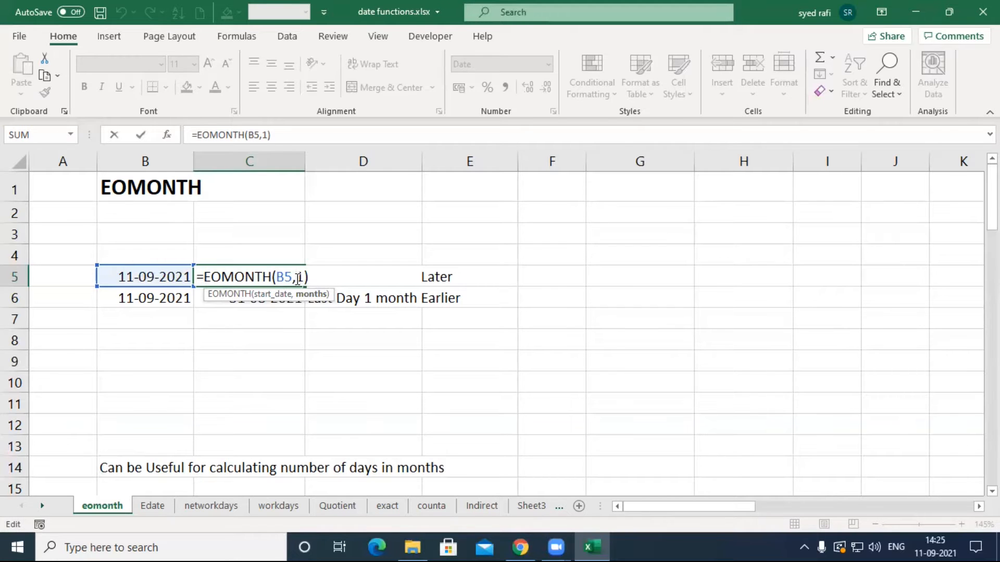
key(Return)
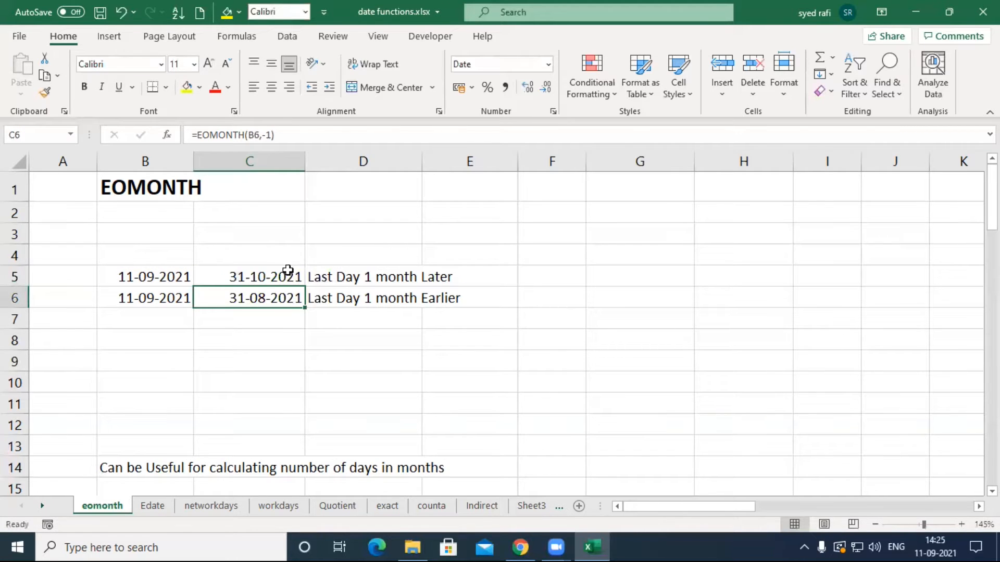
click(238, 280)
double_click(238, 280)
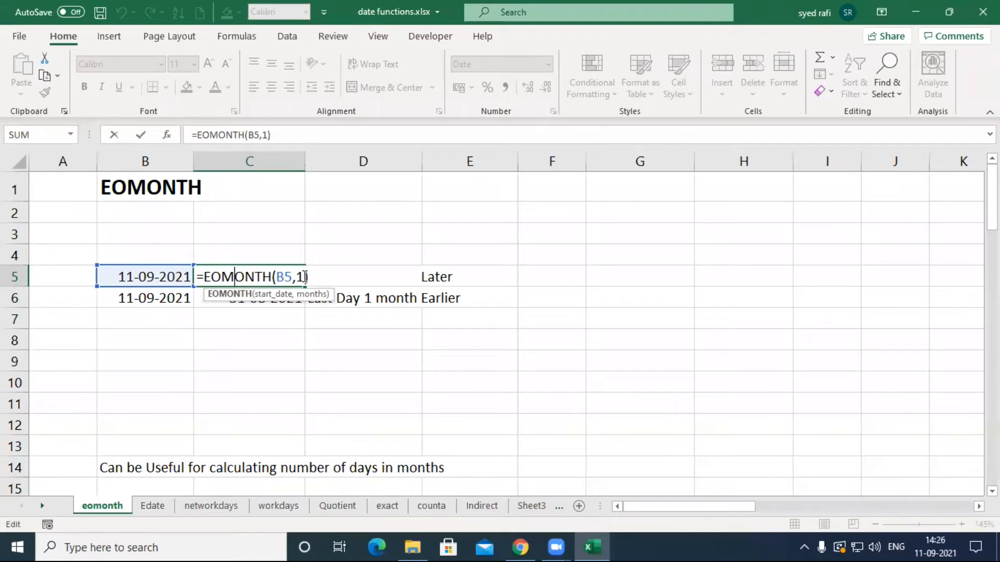
key(Return)
click(304, 276)
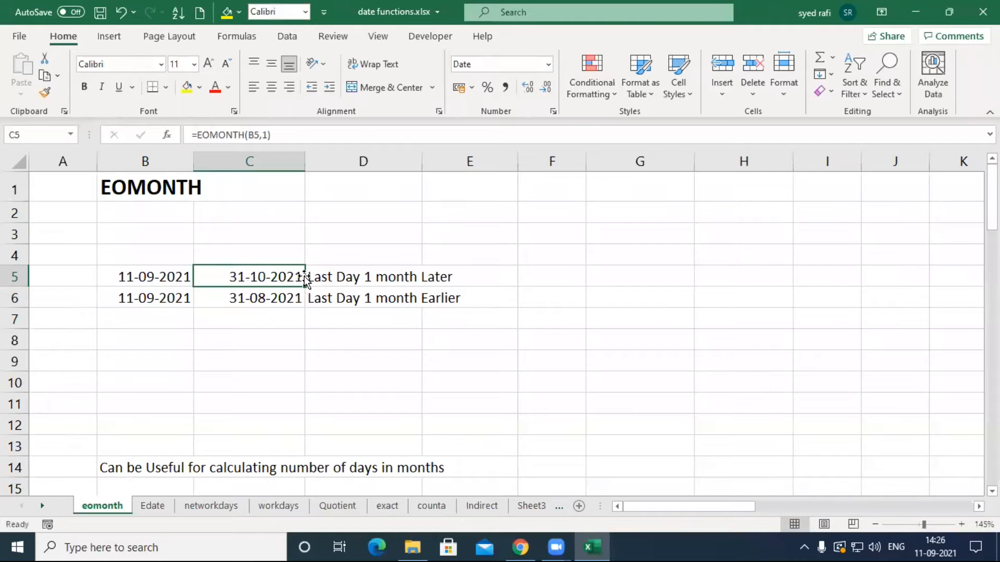
- Change the months argument of the EOMONTH formula in C5 to 2
double_click(297, 276)
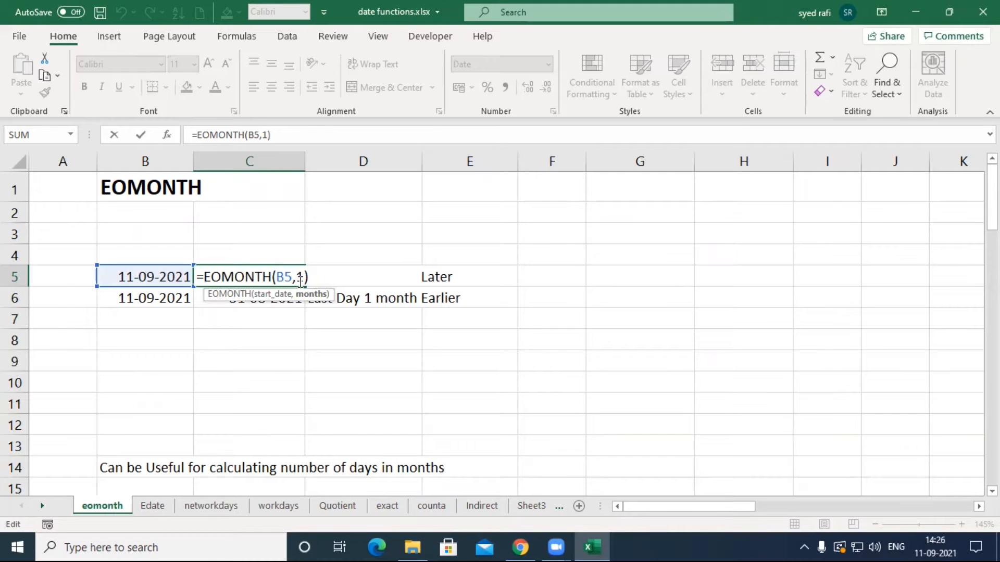
key(BackSpace)
text(2)
key(Return)
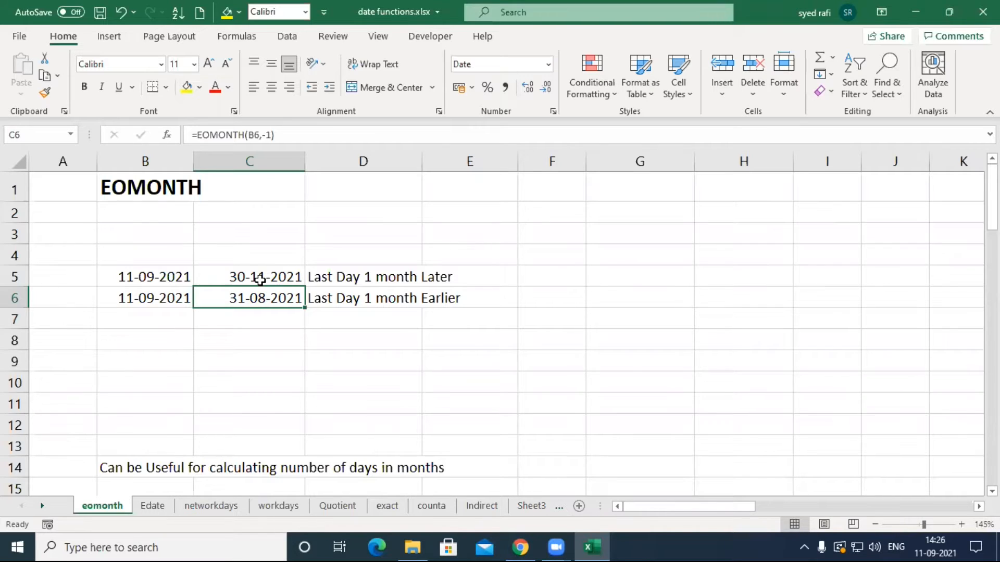
- Review the EOMONTH formula in C6 and select the empty cell C7 below it
key(F2)
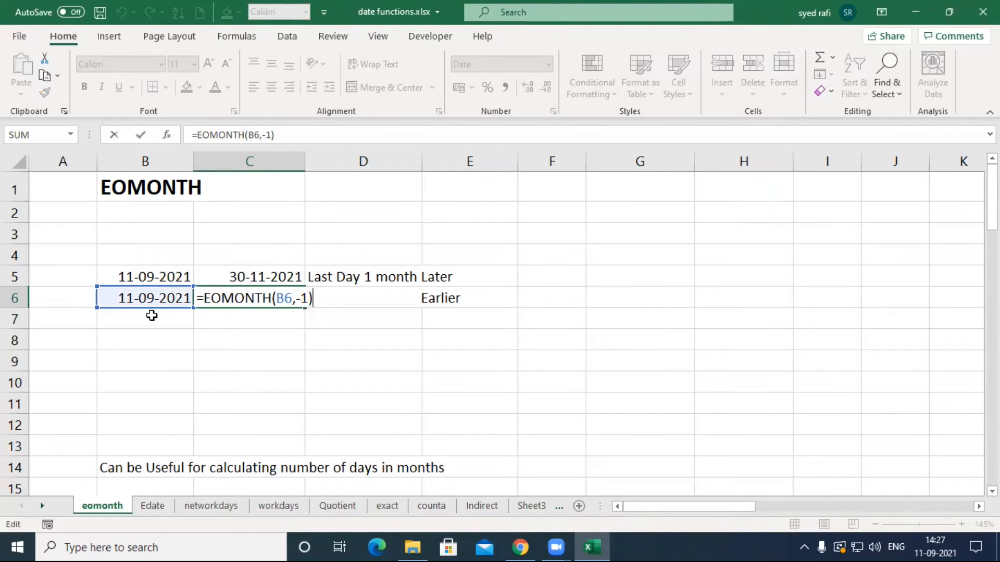
key(Return)
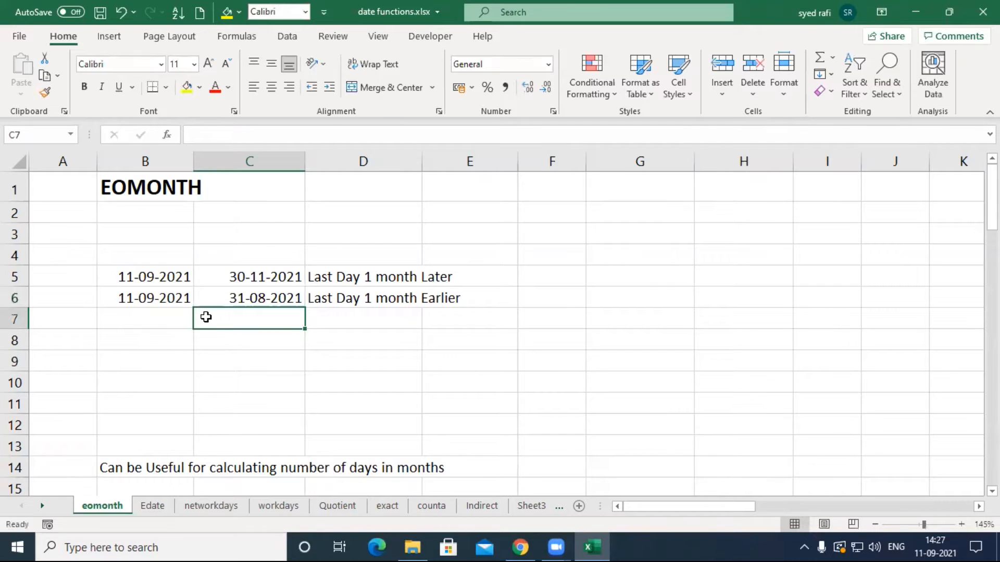
click(275, 295)
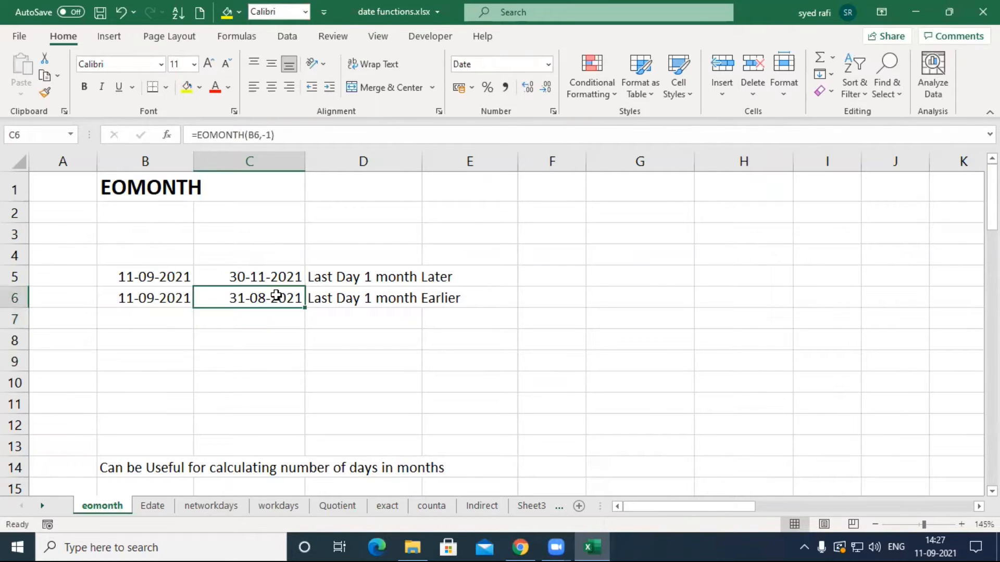
click(263, 322)
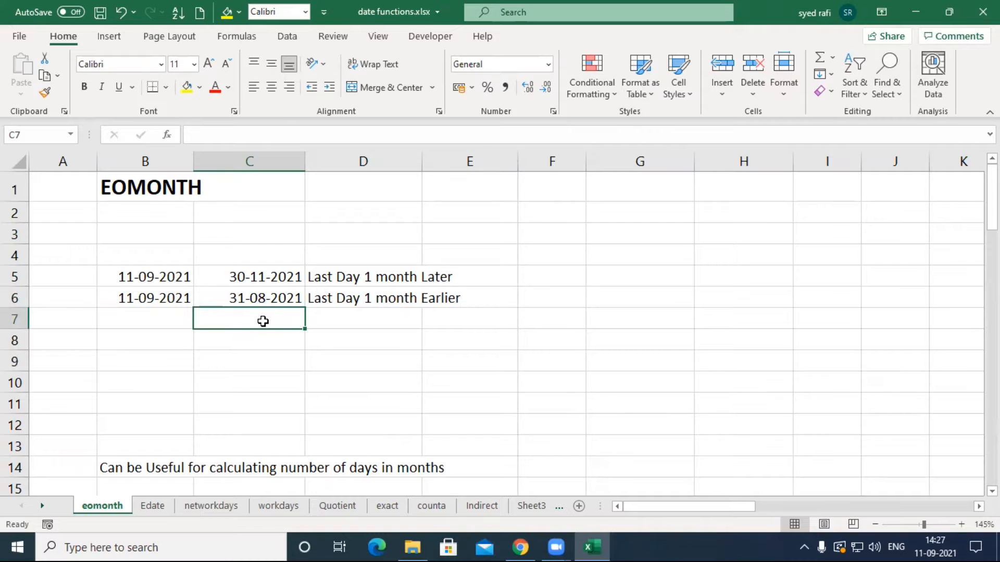
text(=)
key(Left)
key(Up)
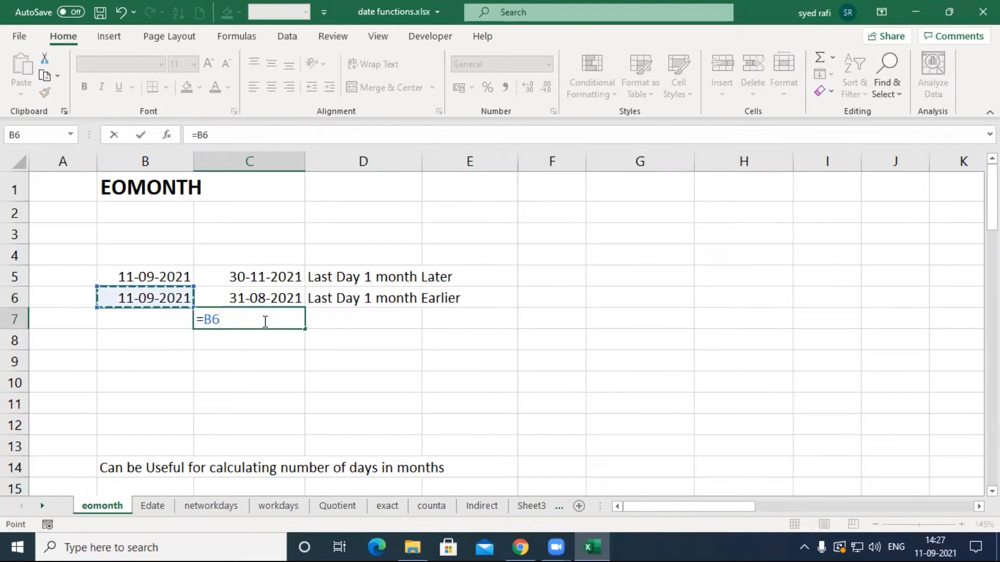
key(Escape)
- Enter =EOMONTH(B6,0) in C7 to get the last day of the start date's own month
text(=)
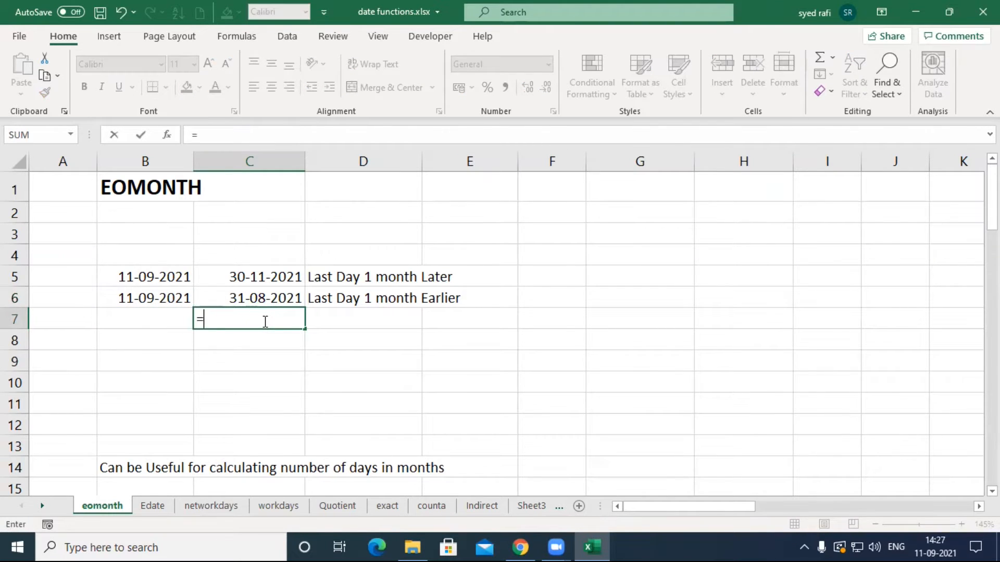
text(eom)
key(Tab)
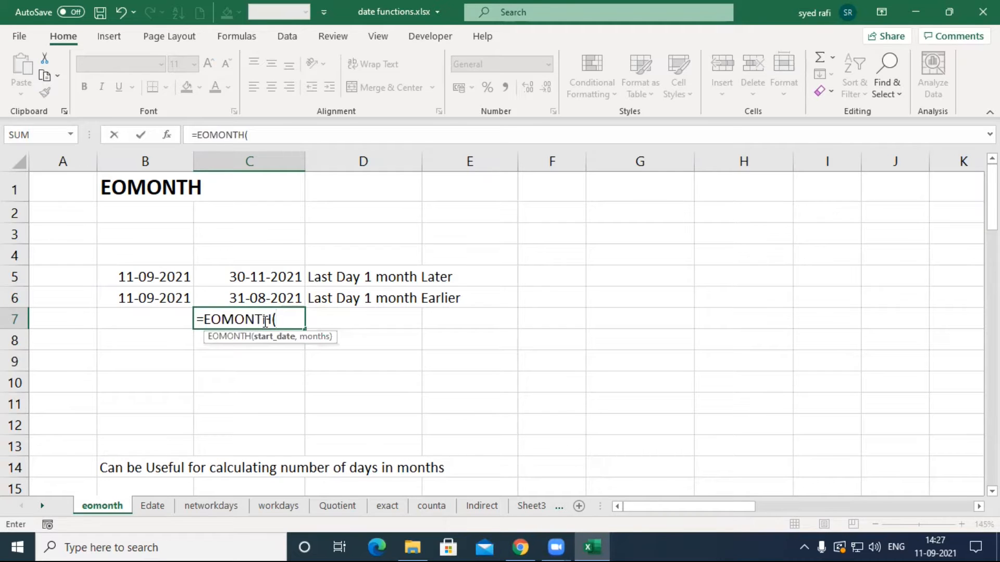
click(174, 298)
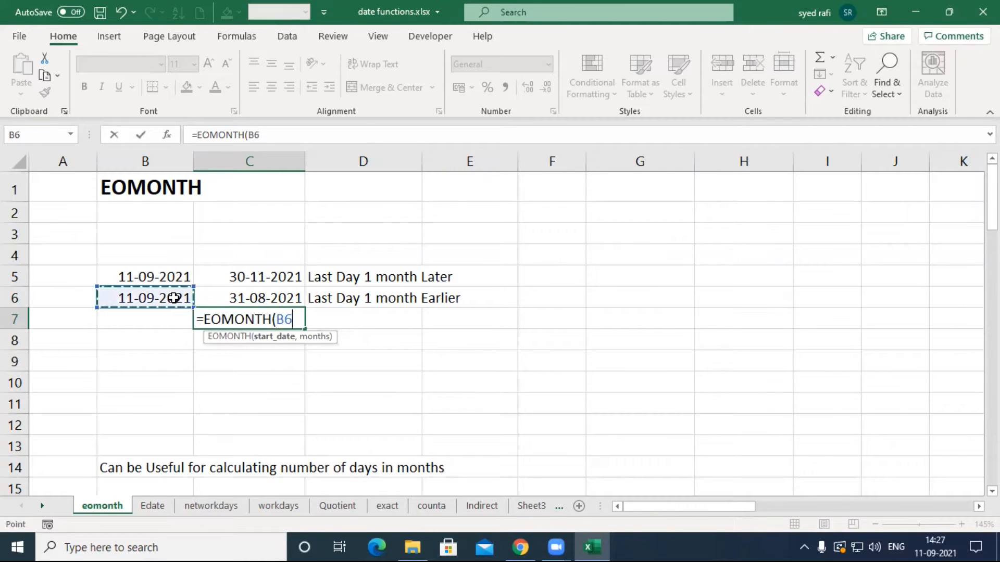
text(,0))
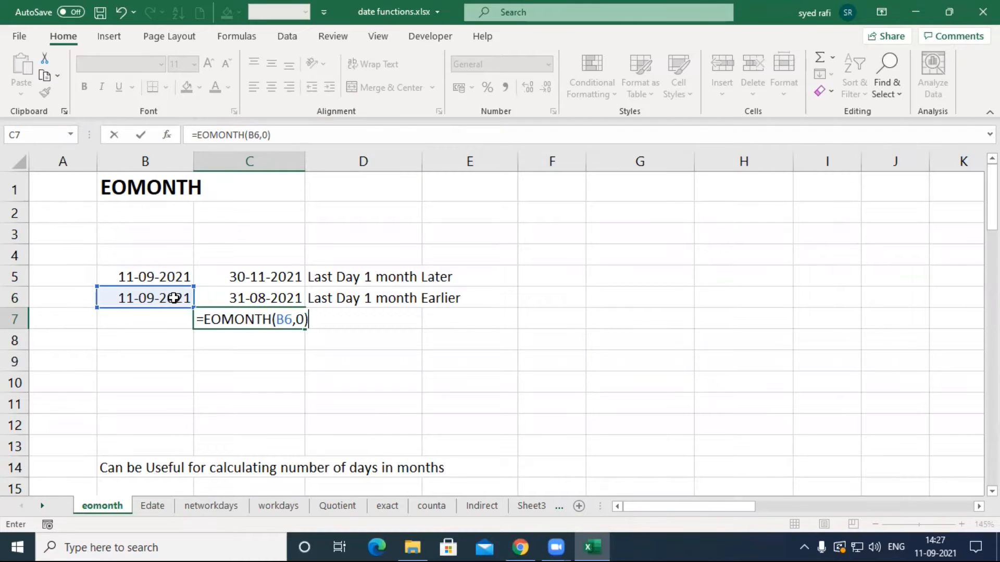
key(Return)
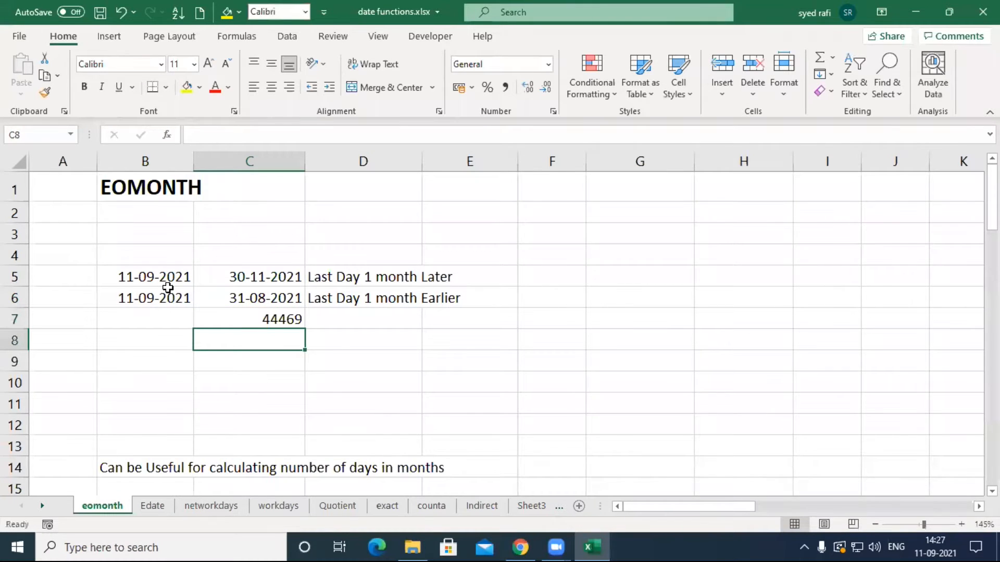
- Format the EOMONTH result in C7 as a Short Date
click(275, 319)
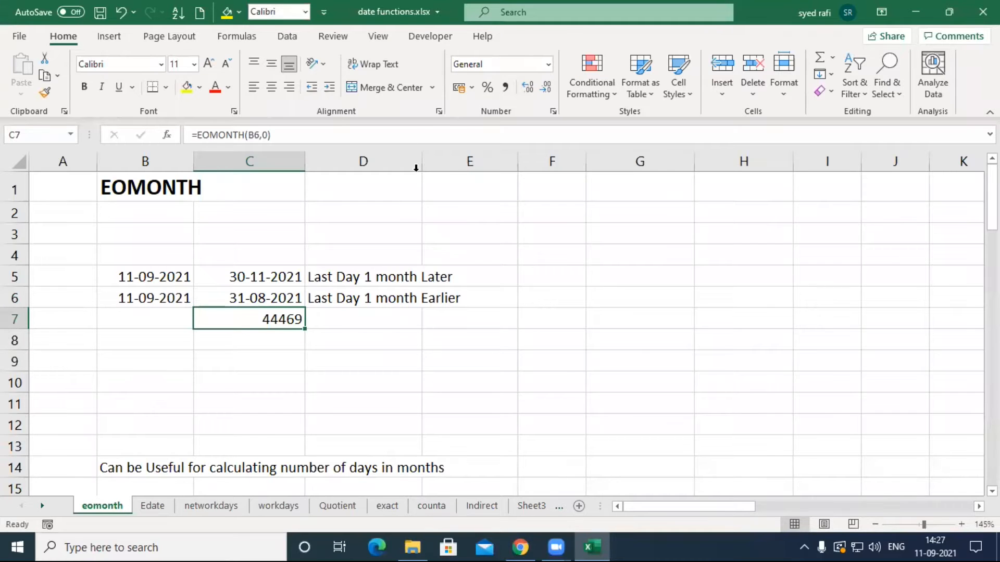
click(548, 67)
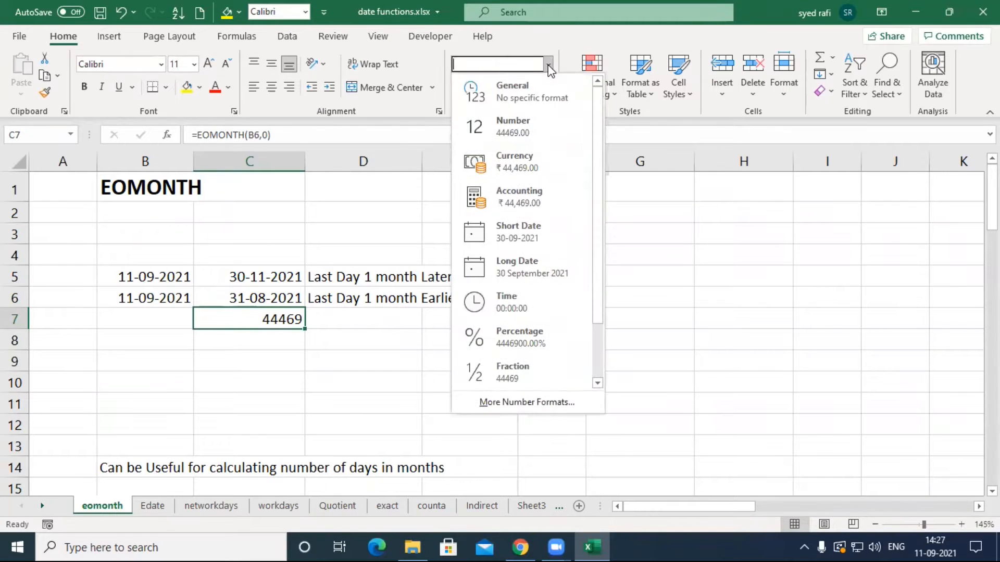
click(535, 228)
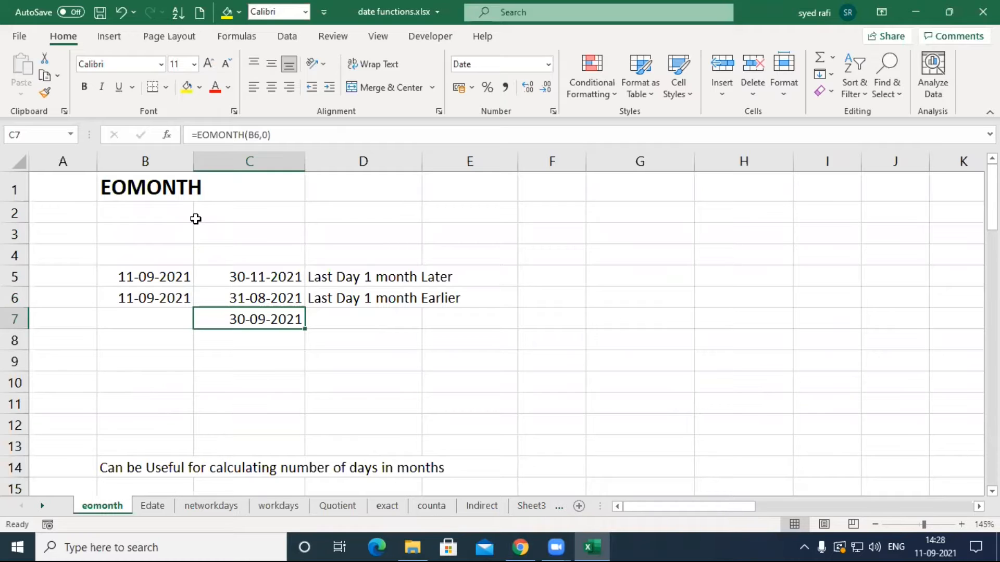
- Review the arguments of the EOMONTH formula in C5, then the formula in C6 and its start date in B6
click(273, 279)
double_click(272, 280)
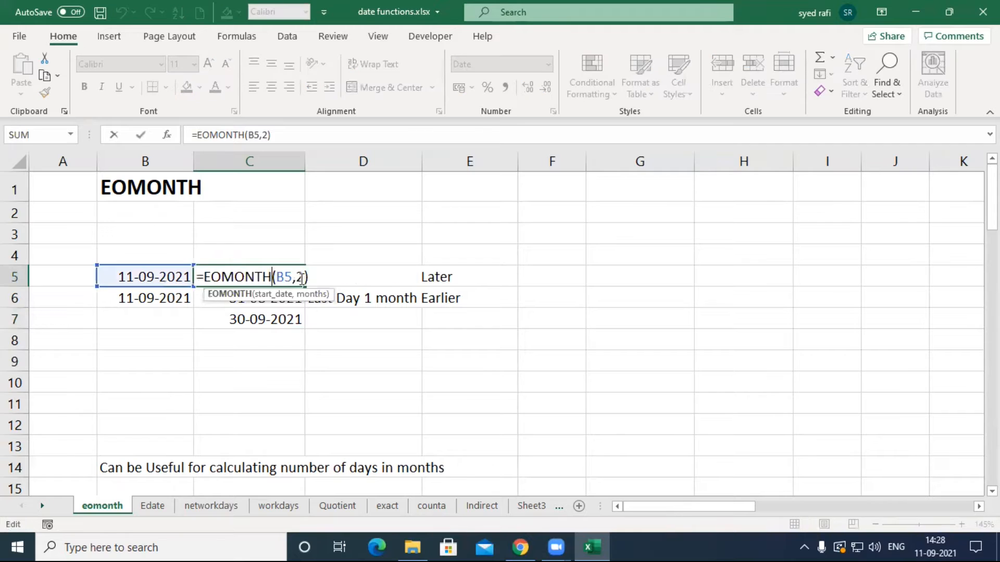
drag(295, 279, 303, 282)
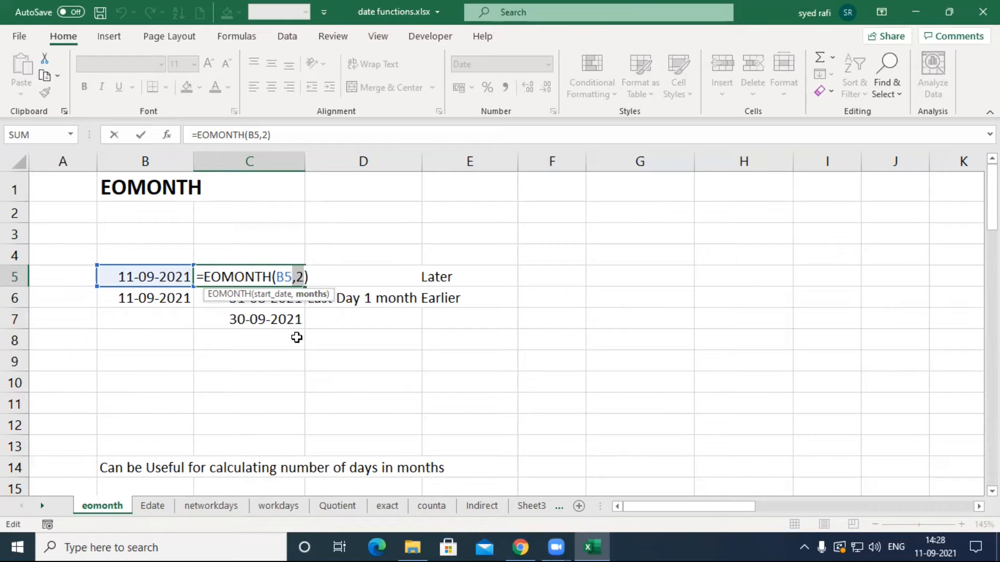
key(Return)
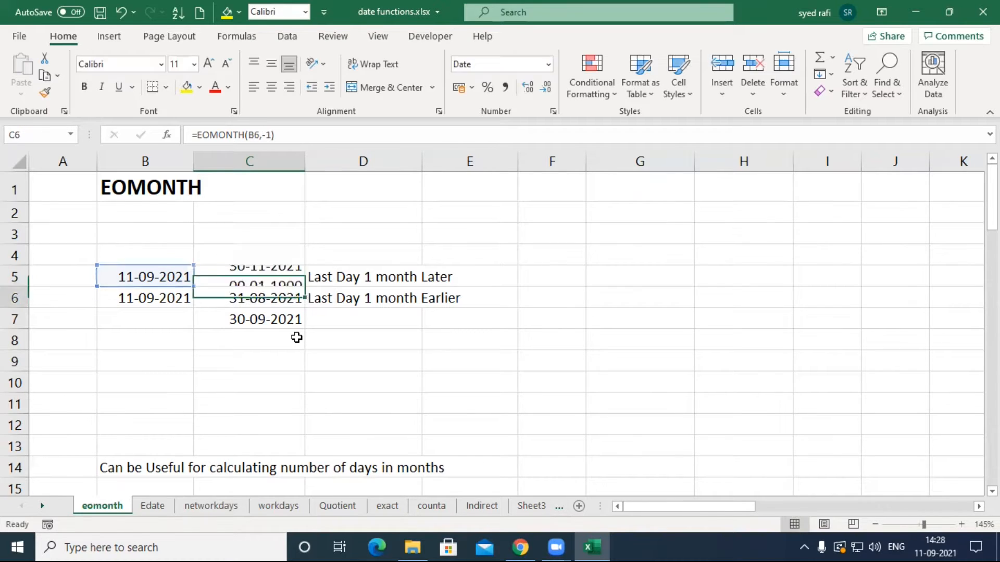
key(Up)
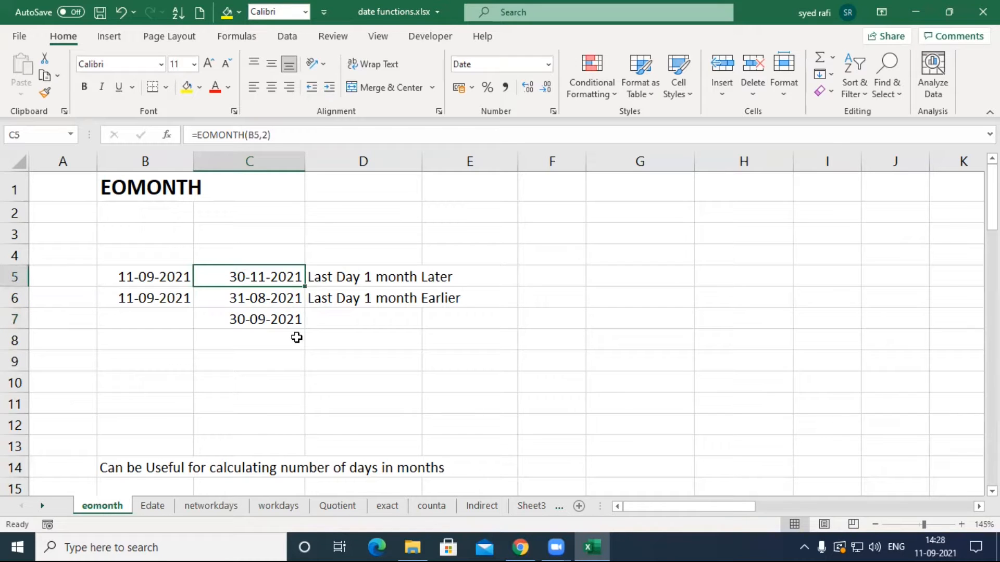
key(Down)
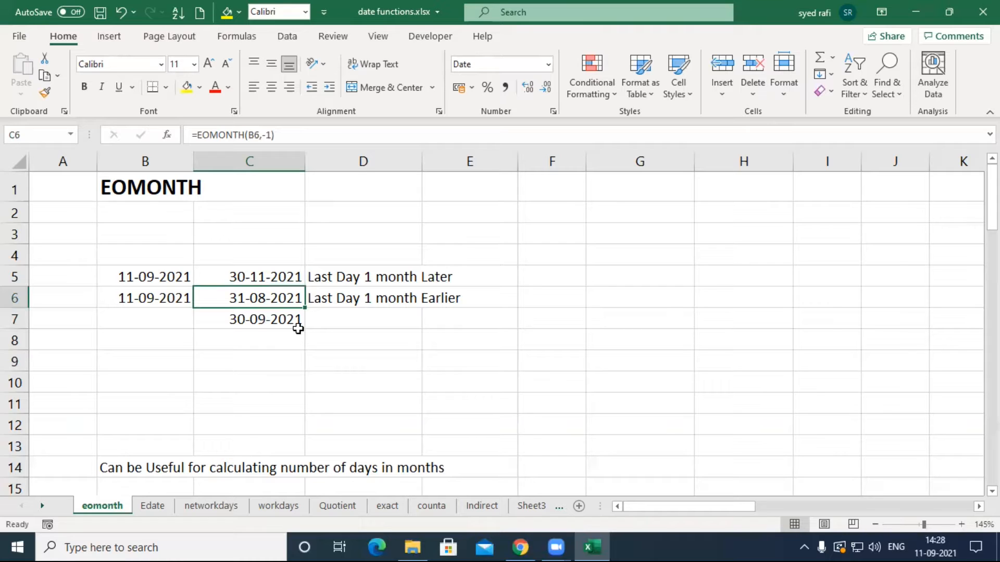
click(125, 304)
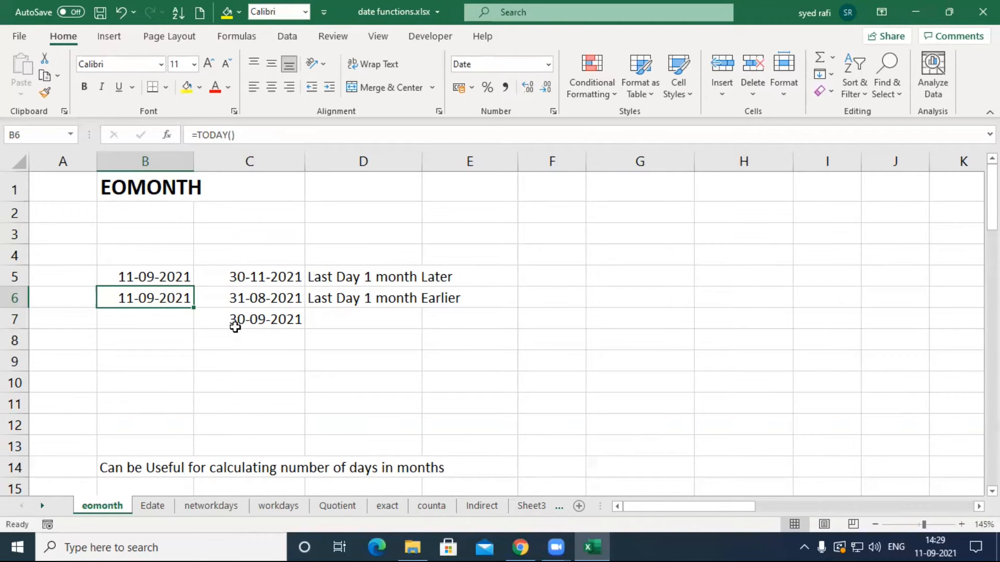
click(263, 276)
double_click(262, 275)
drag(277, 276, 305, 276)
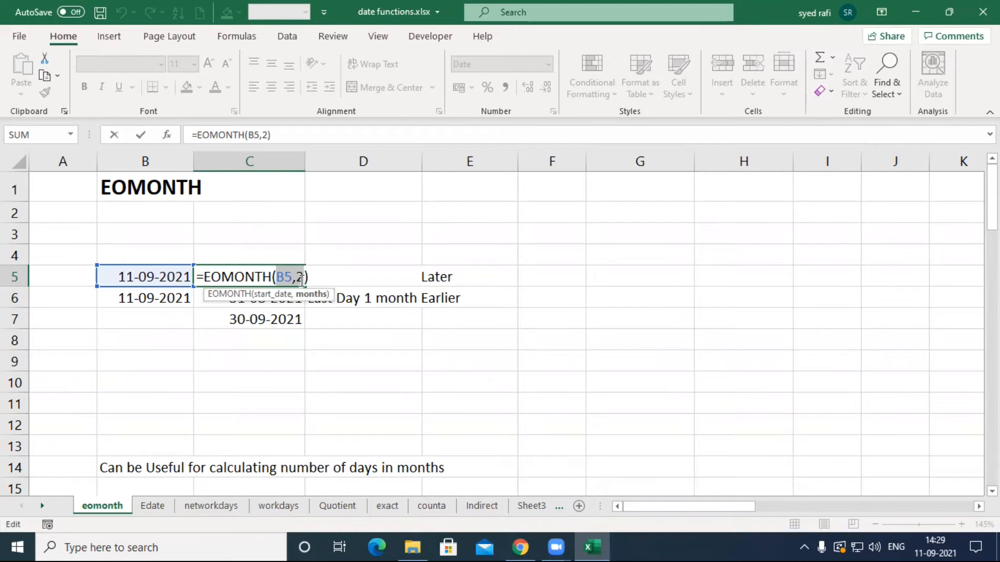
key(Return)
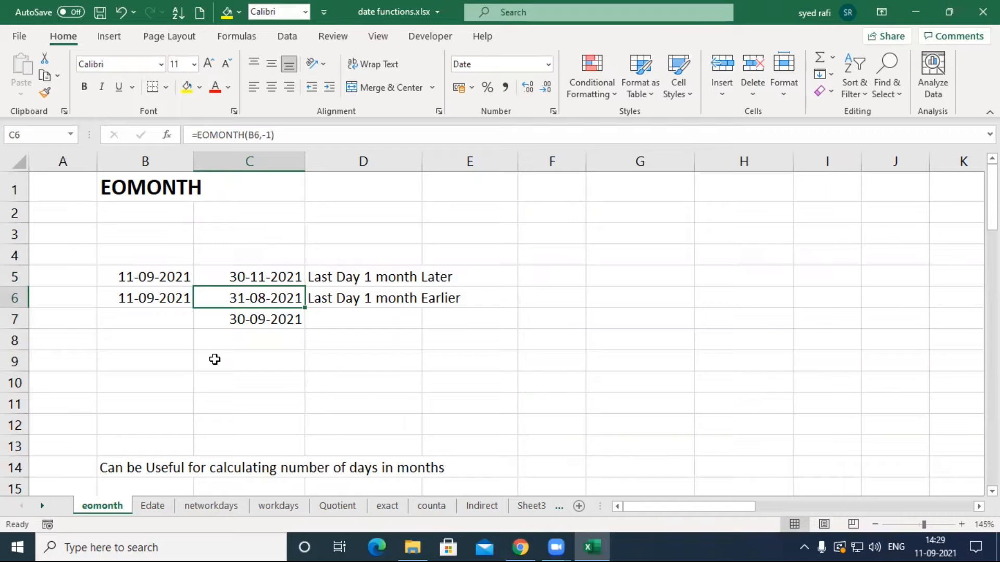
- Open the Edate sheet, examine the EDATE formula in E5 and select the empty cell E10
click(158, 506)
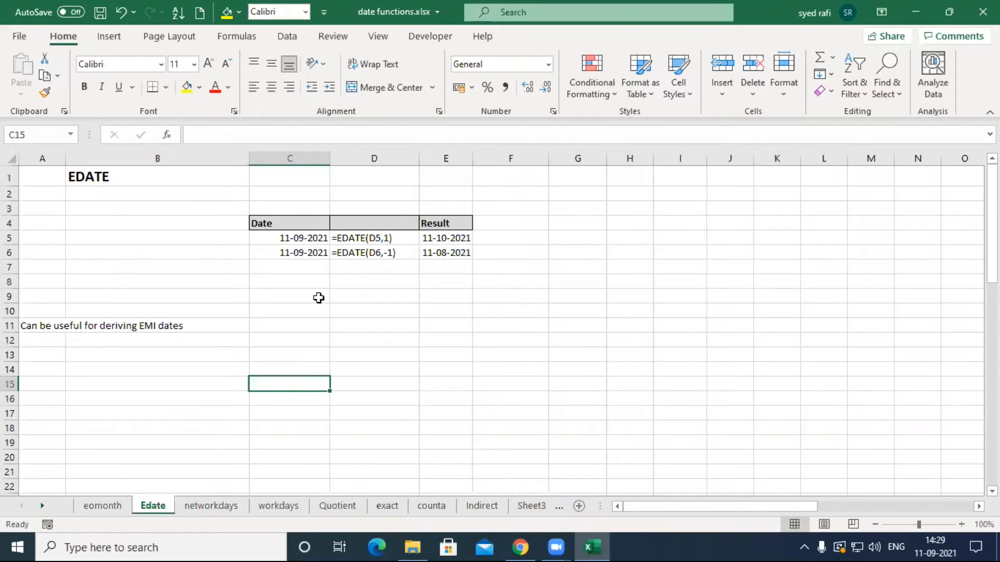
click(444, 237)
double_click(444, 237)
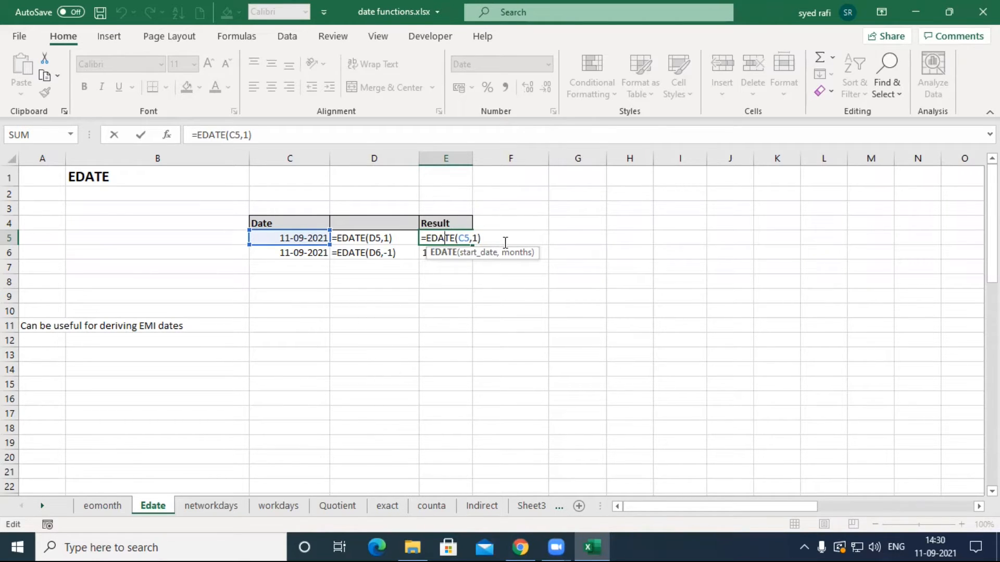
key(Return)
key(Up)
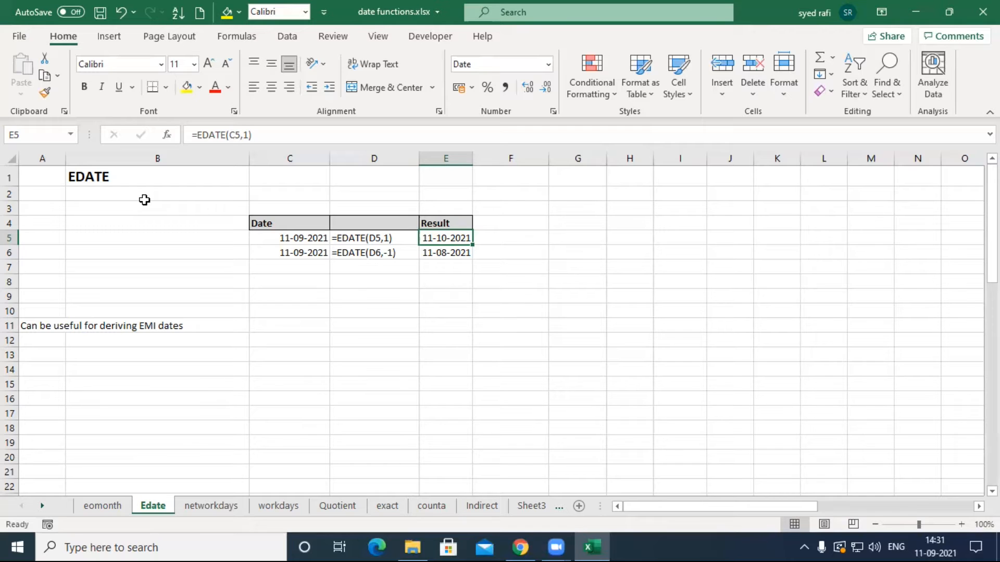
double_click(440, 235)
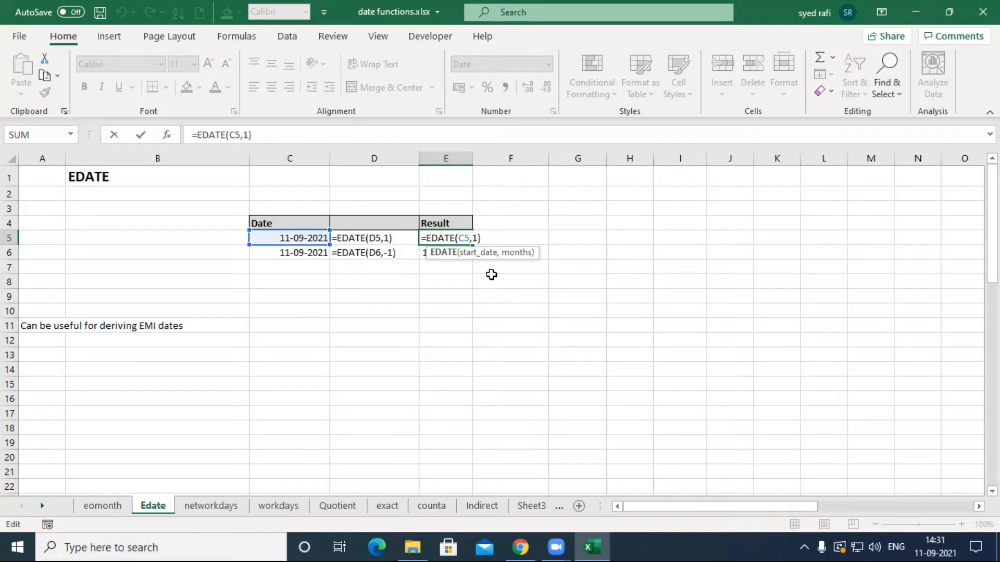
key(Return)
click(444, 309)
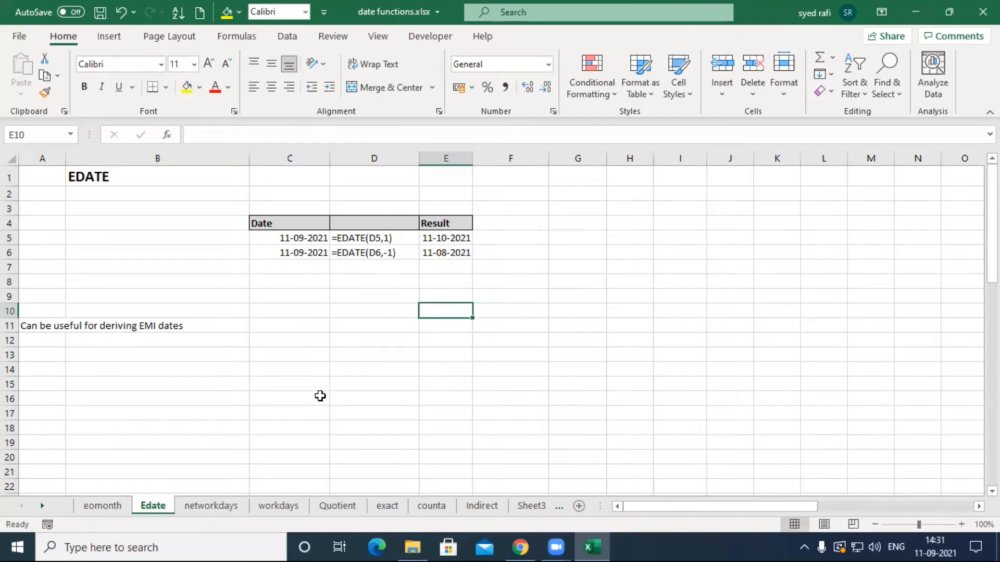
- Open the networkdays sheet and autofit the start date and end date columns so their dates fit
click(214, 506)
click(532, 315)
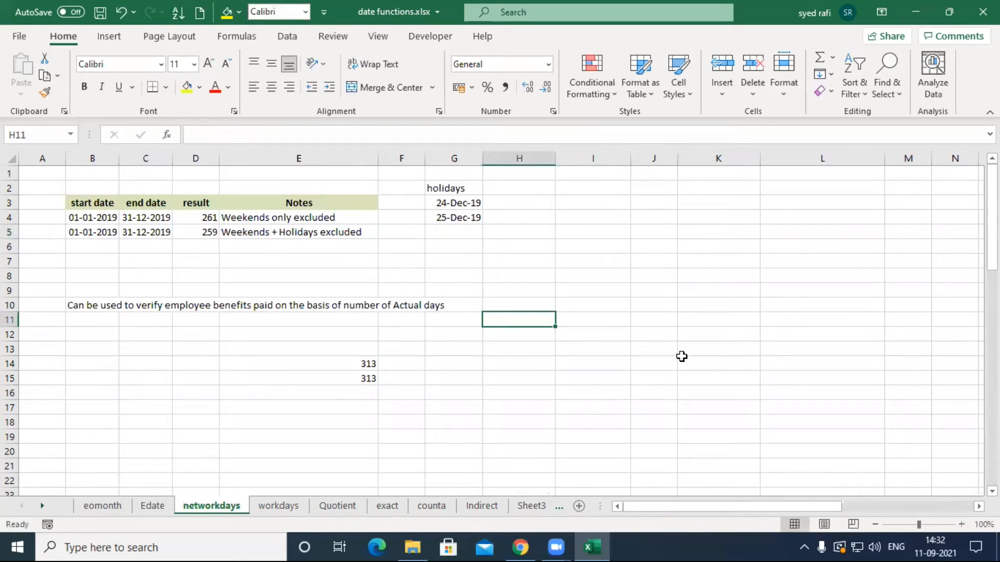
ctrl+scroll(680, 356, up, 1)
double_click(83, 158)
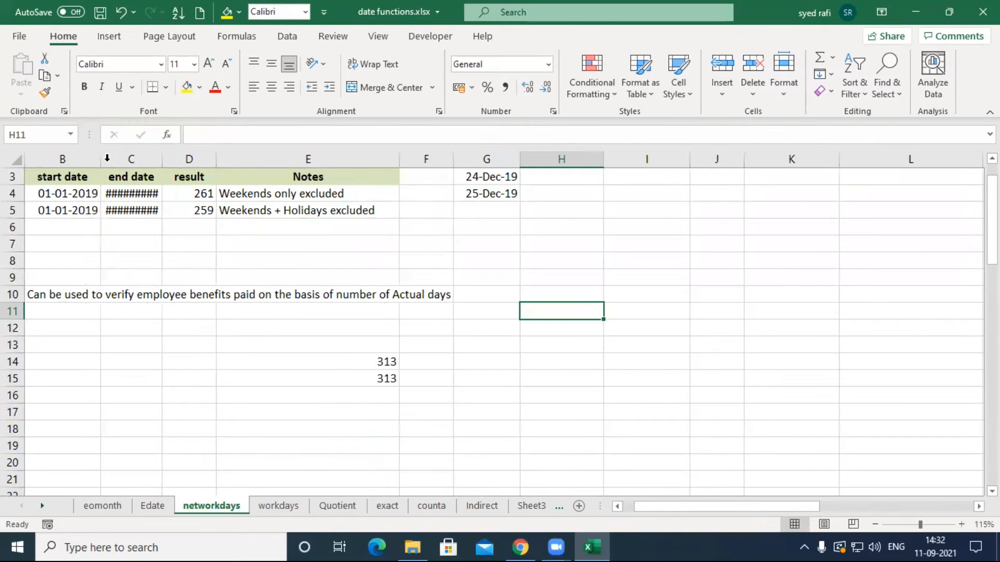
double_click(162, 159)
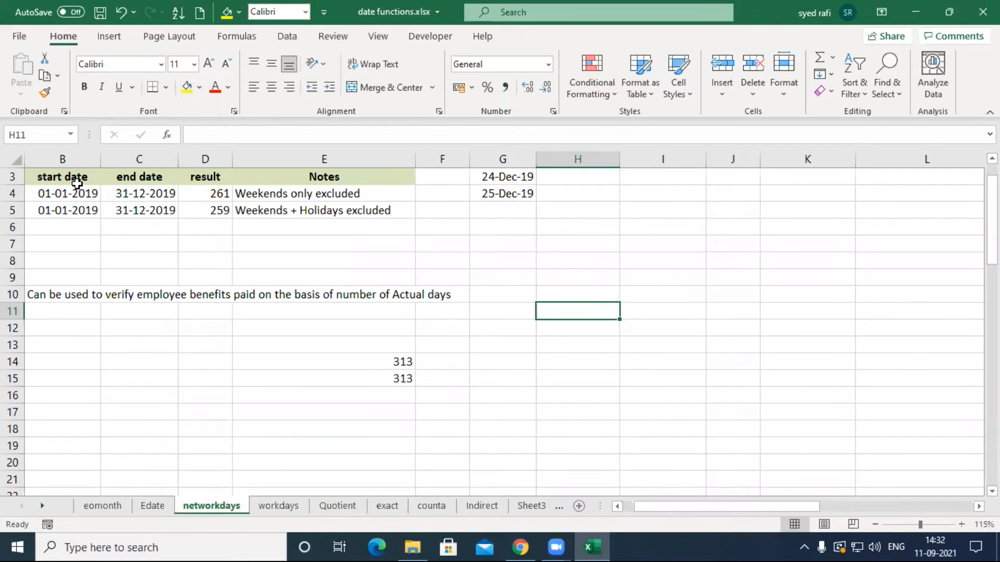
- Examine the start and end date arguments of the NETWORKDAYS formula in D4 that excludes weekends only
click(210, 194)
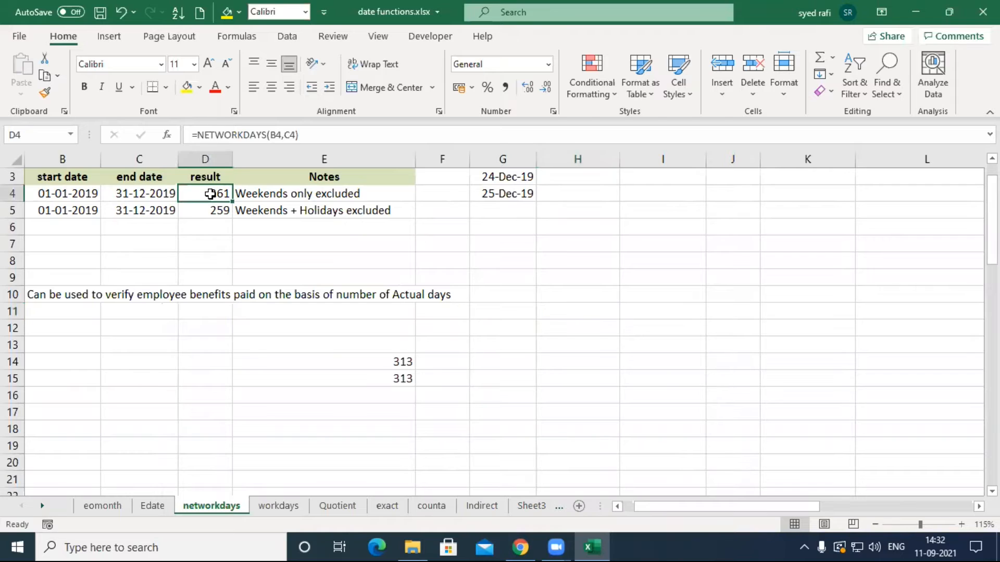
double_click(210, 194)
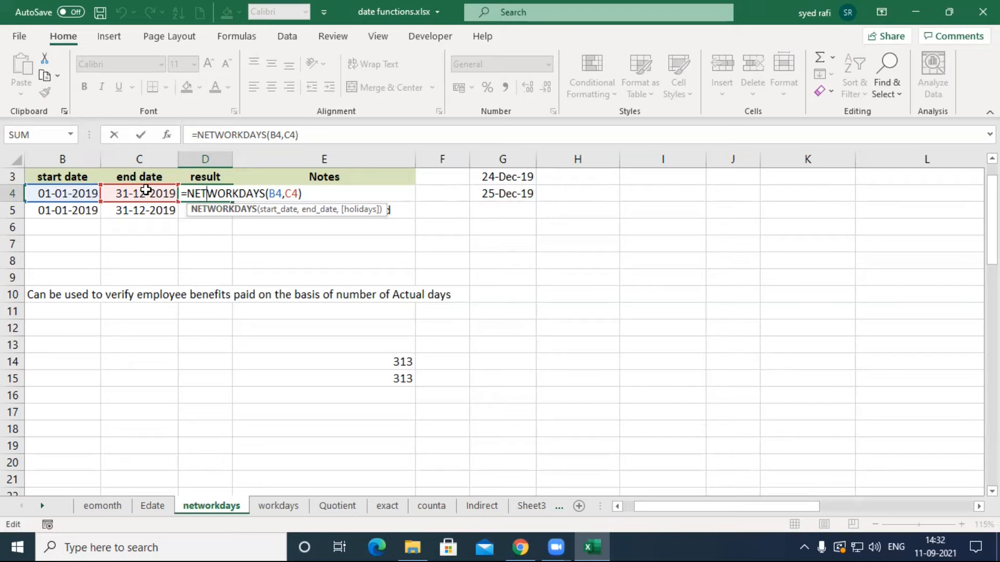
key(Return)
key(Up)
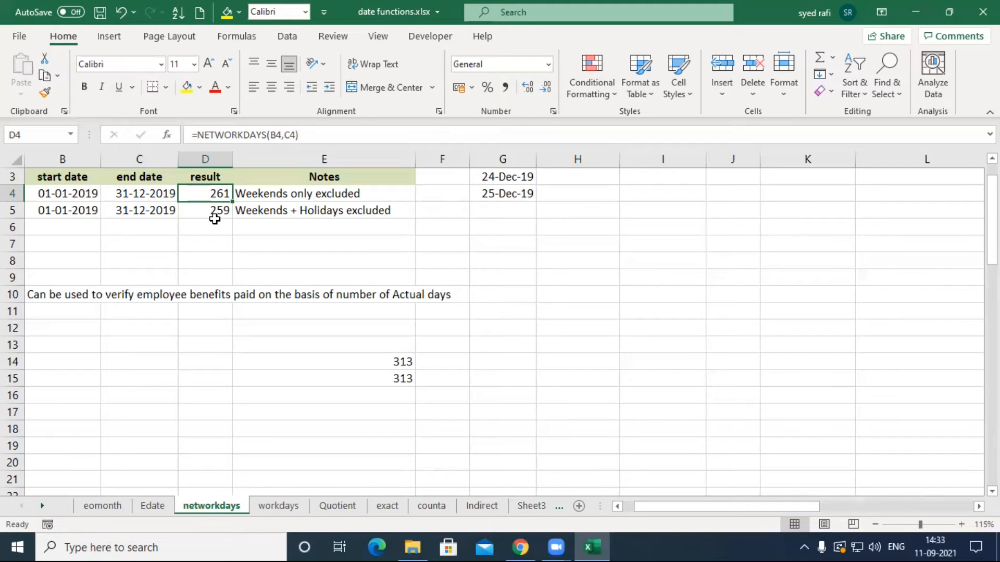
double_click(213, 192)
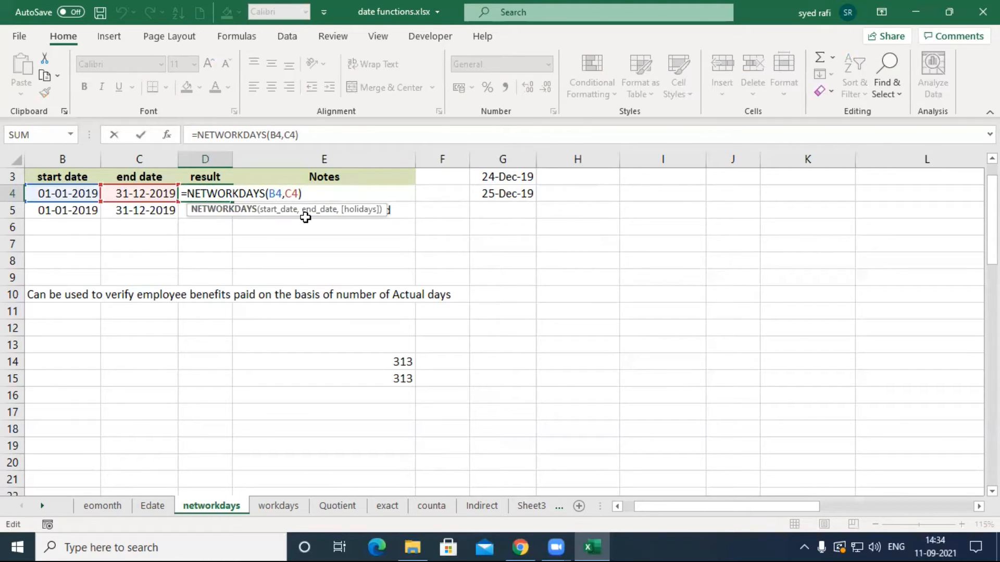
key(Return)
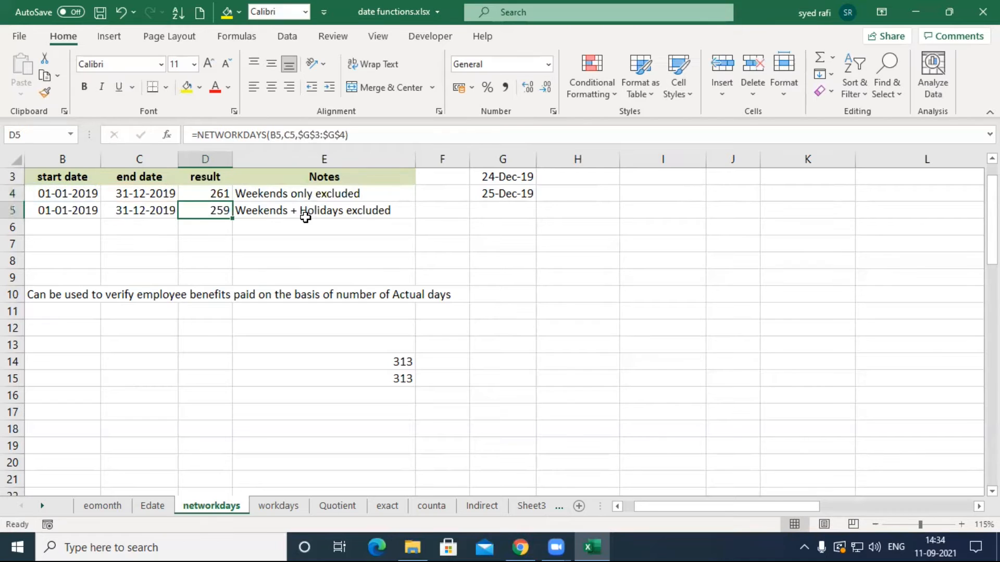
- Examine the start date, end date and holidays arguments of the NETWORKDAYS formula in D5
double_click(203, 213)
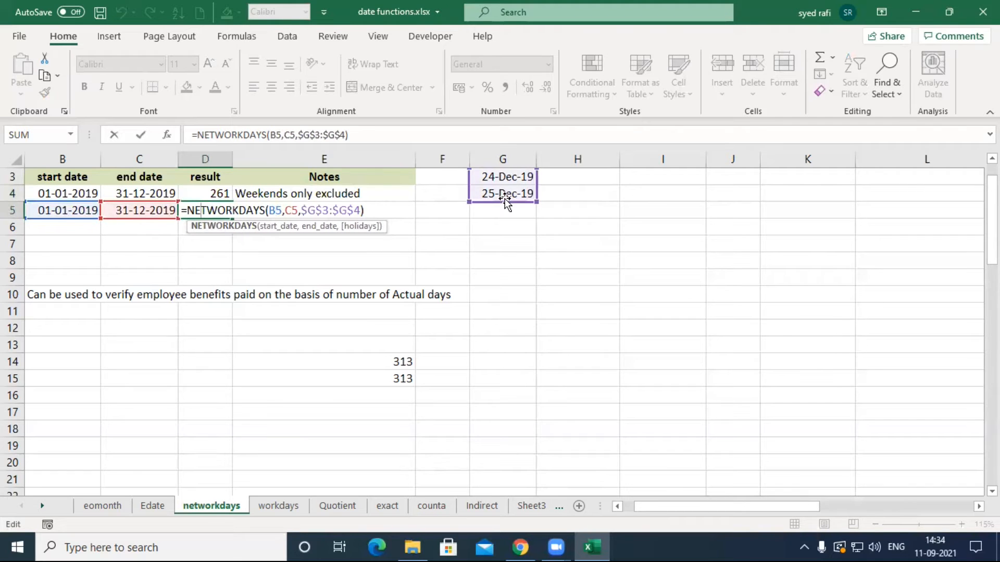
click(268, 210)
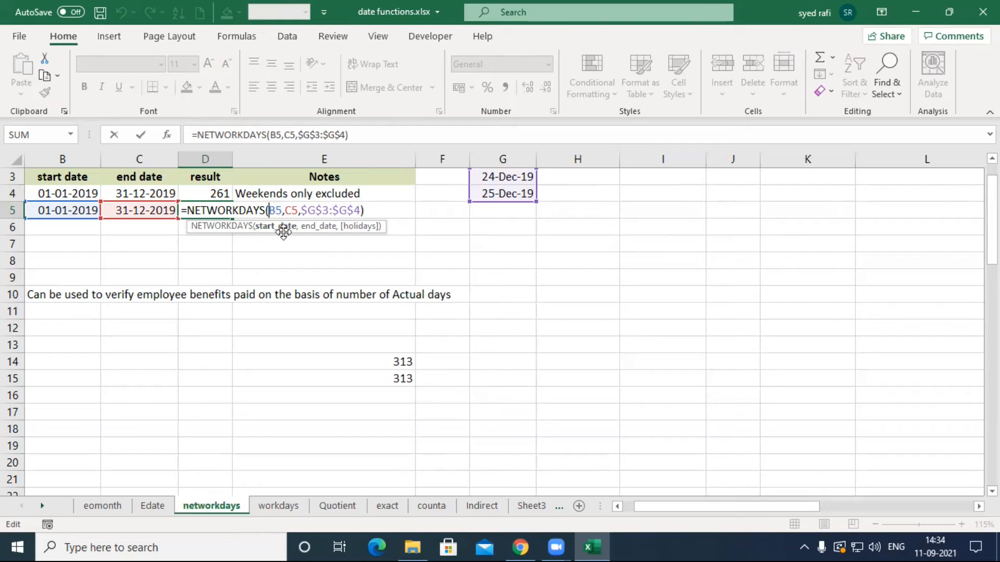
click(287, 211)
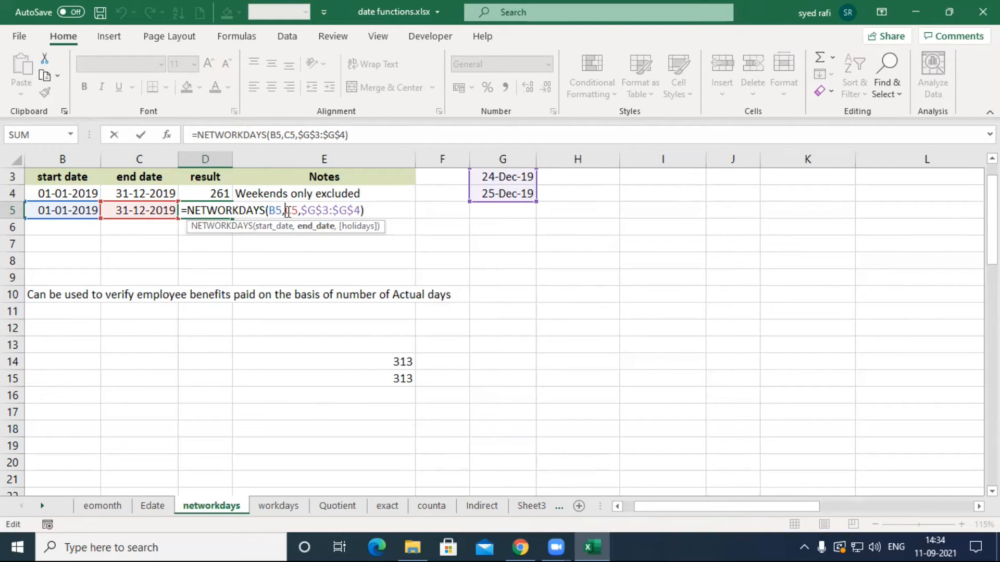
click(319, 211)
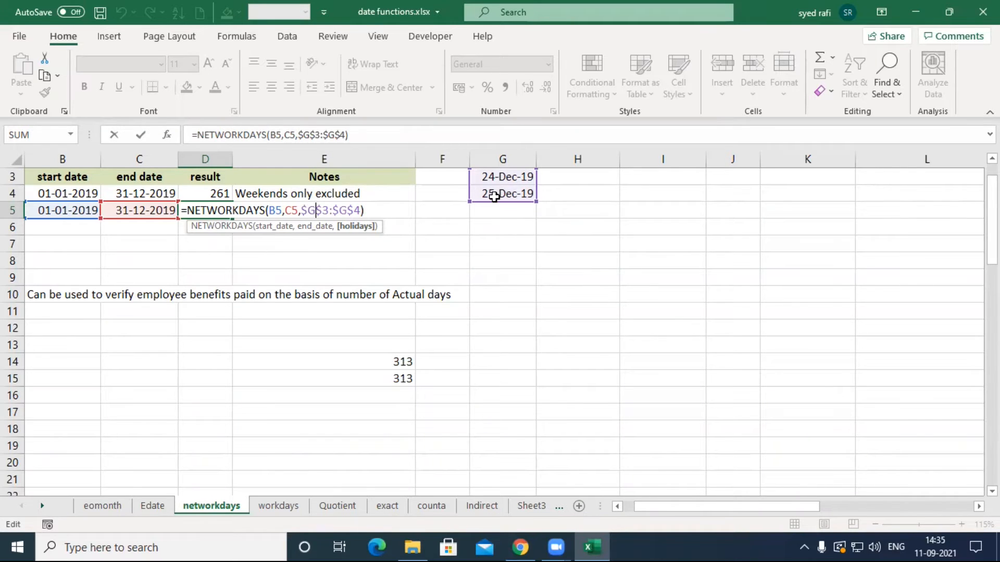
key(Return)
click(199, 209)
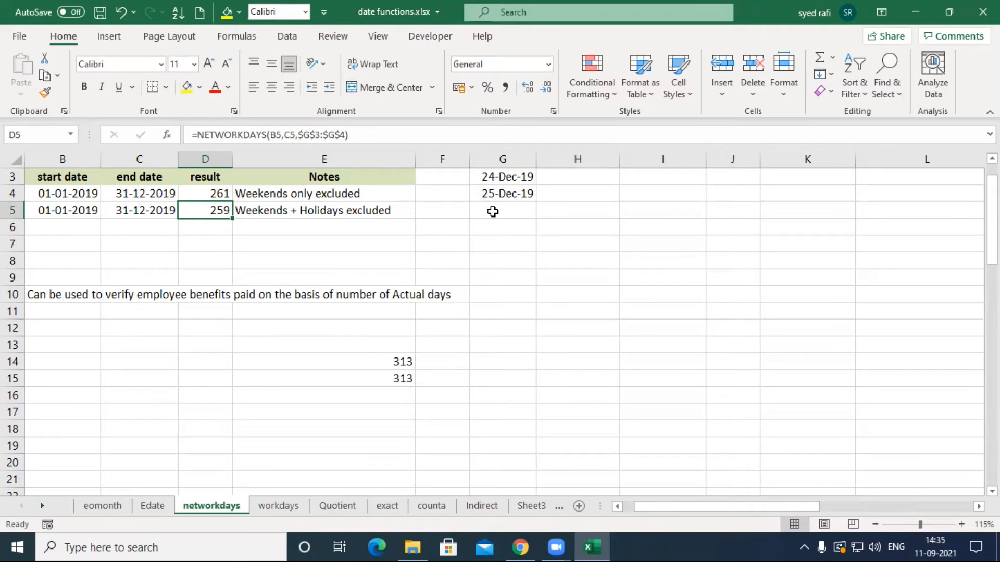
- Look over the rest of the sheet and check the NETWORKDAYS.INTL formula in E14
click(508, 246)
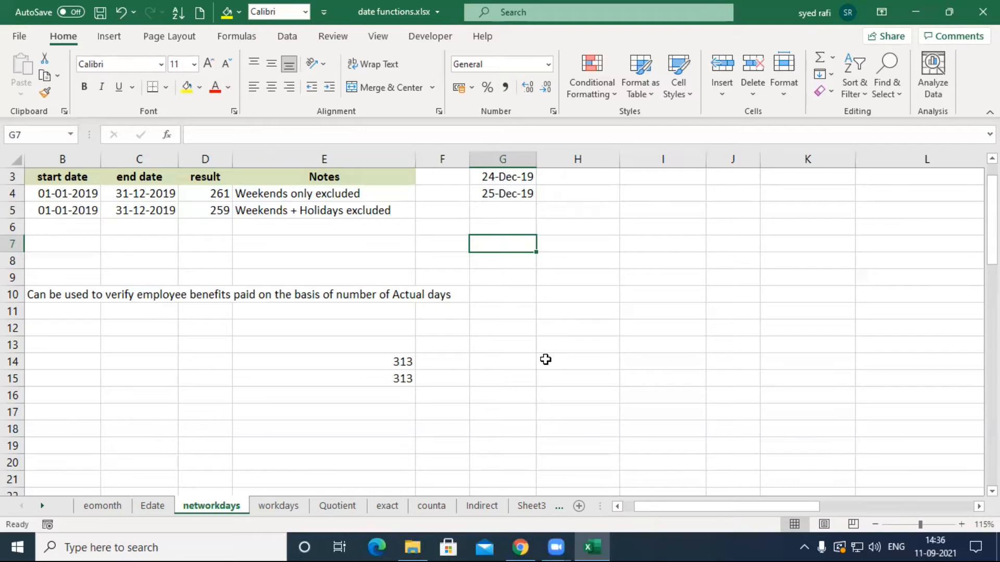
scroll(545, 359, down, 3)
scroll(464, 312, up, 1)
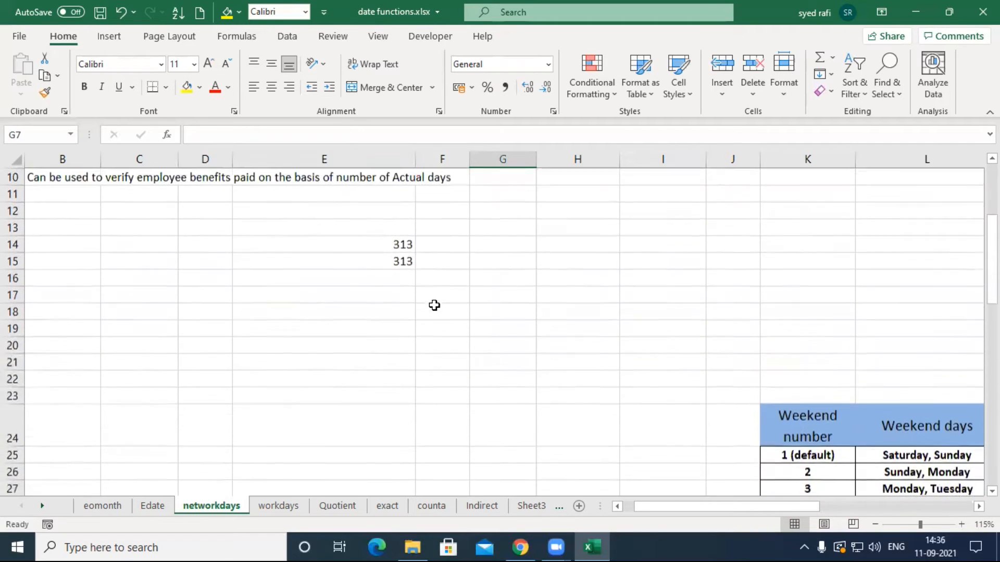
click(399, 261)
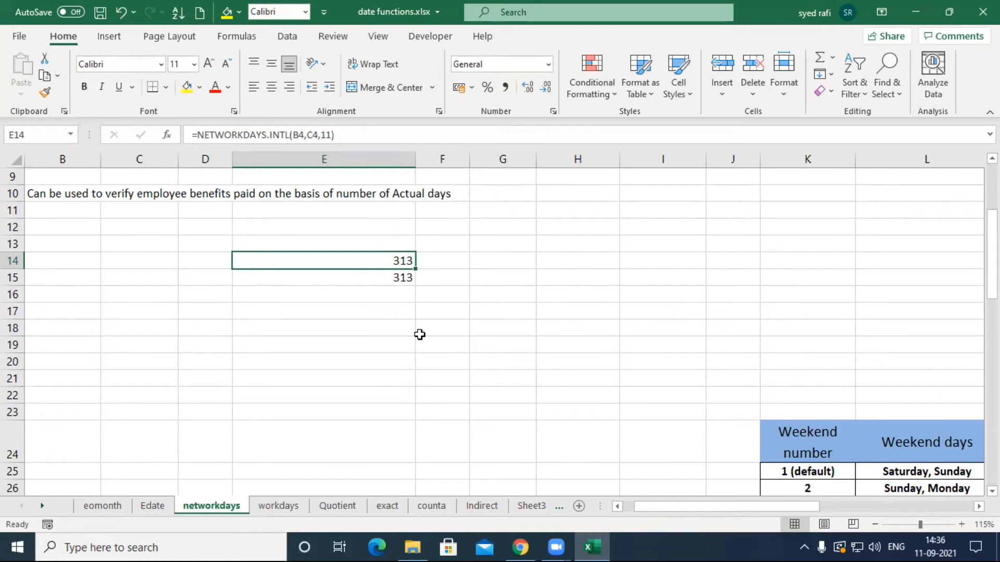
scroll(564, 315, up, 3)
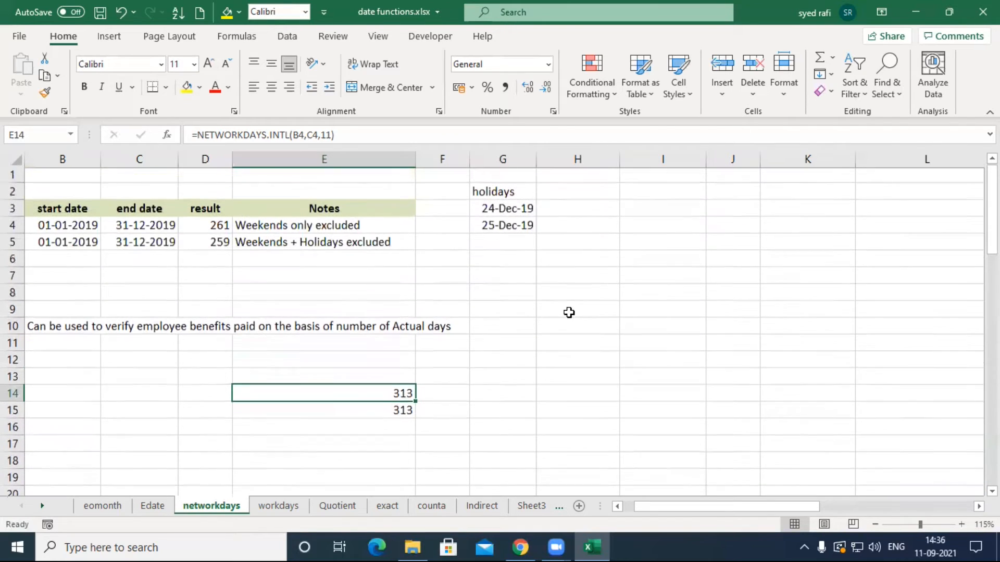
- Begin a NETWORKDAYS.INTL formula in I6 with B5 as the start date and C5 as the end date
click(647, 257)
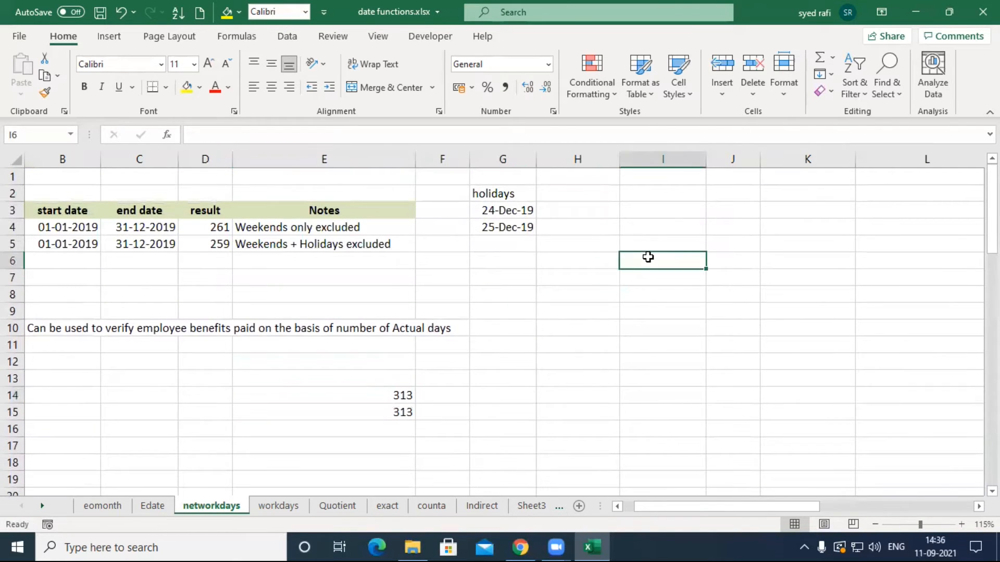
text(=)
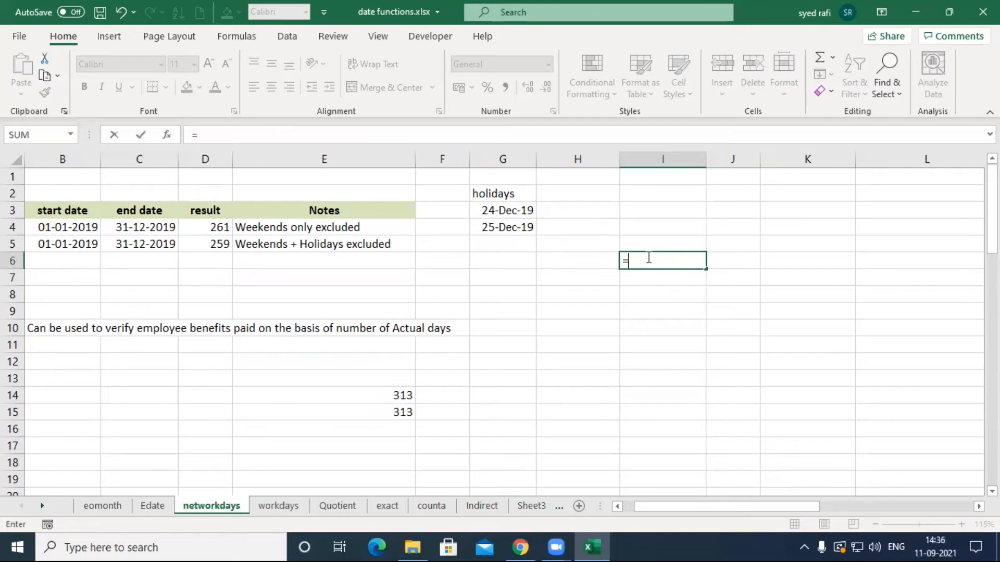
text(netw)
key(Down)
key(Tab)
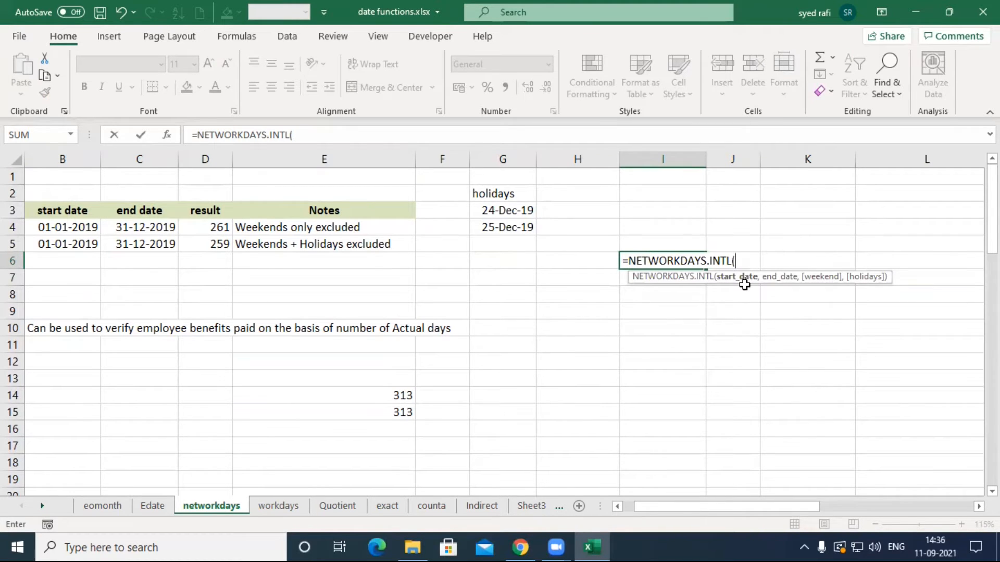
click(71, 244)
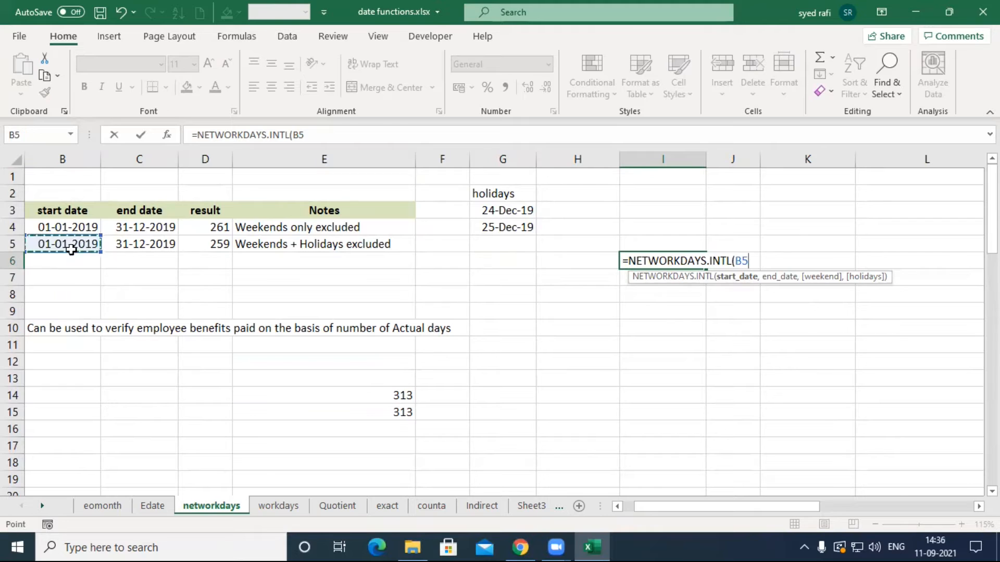
text(,)
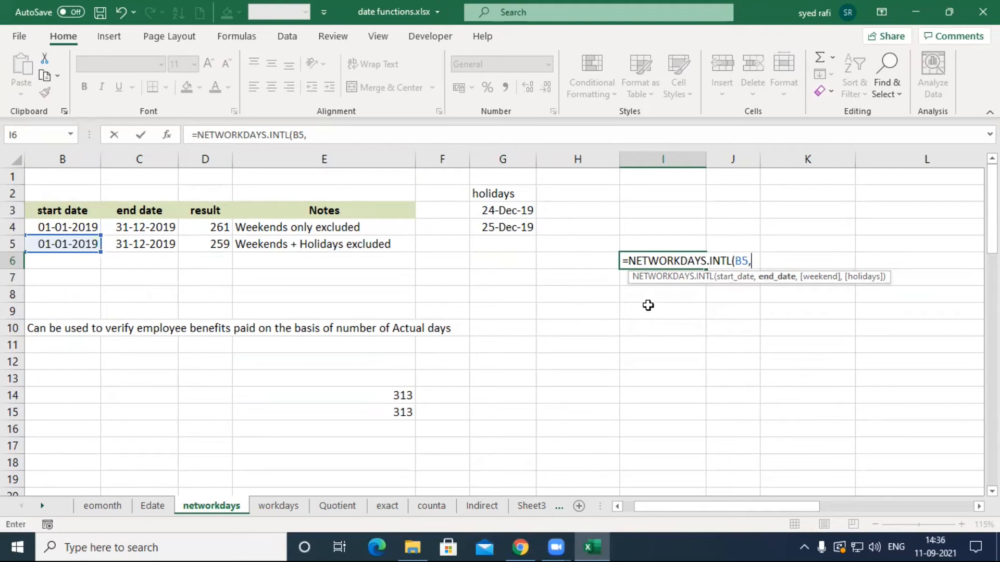
click(137, 247)
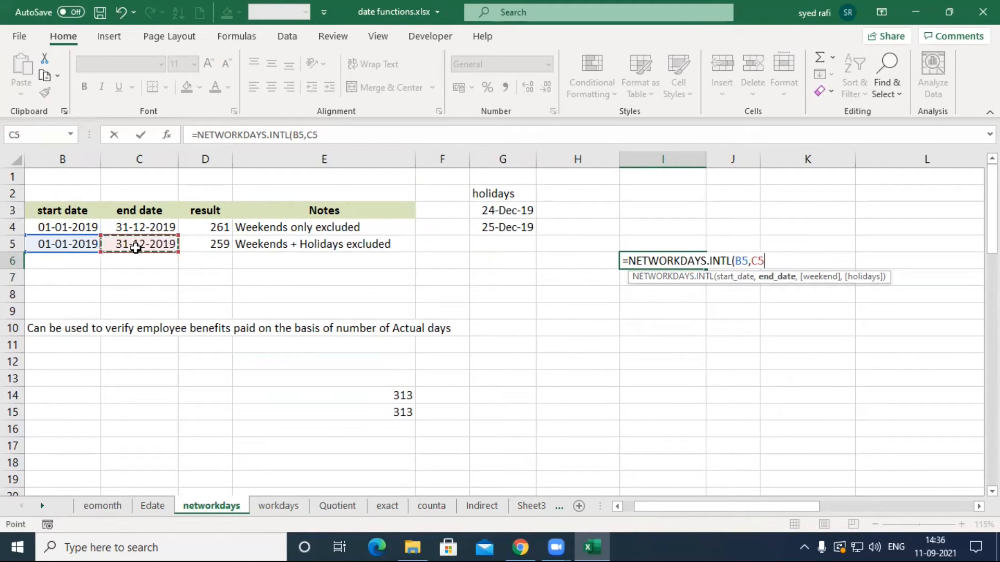
text(,)
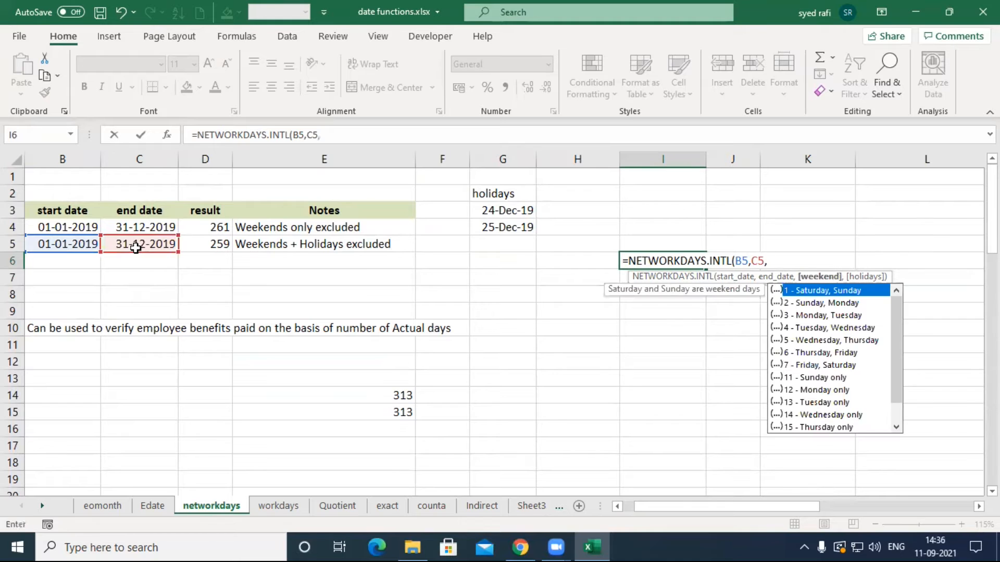
drag(895, 348, 903, 311)
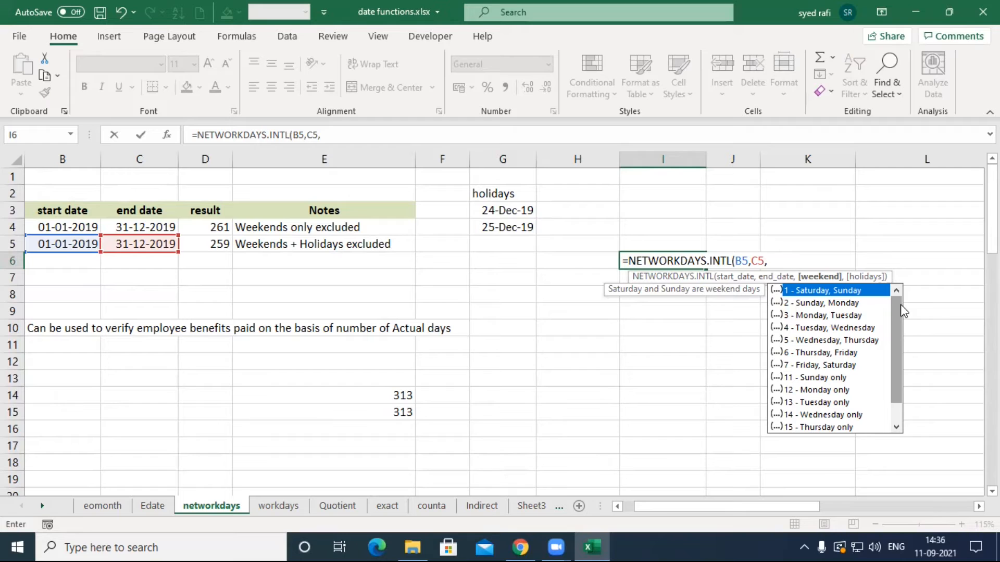
key(Down)
key(Down)
key(Down)
key(Down)
key(Down)
key(Down)
key(Down)
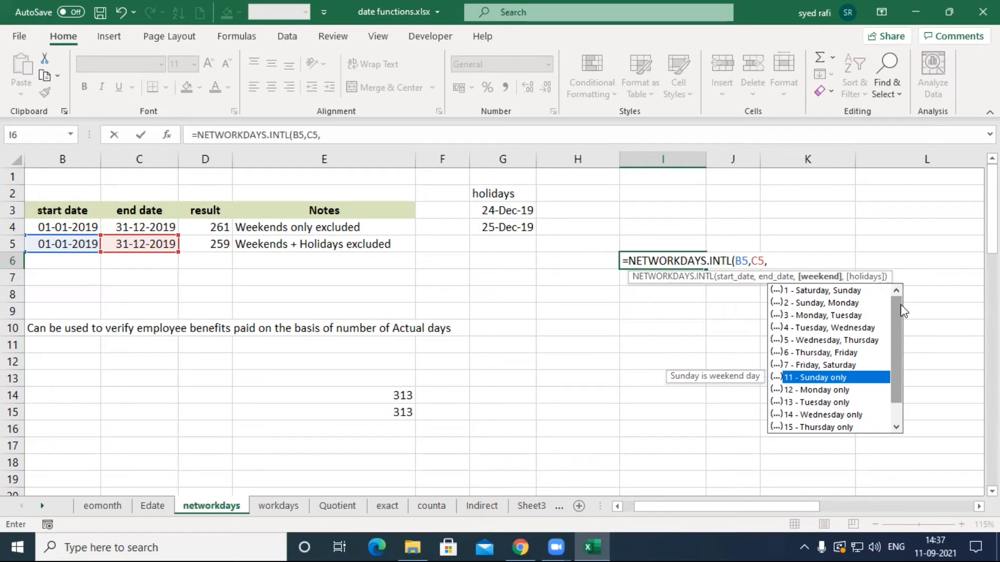
key(Tab)
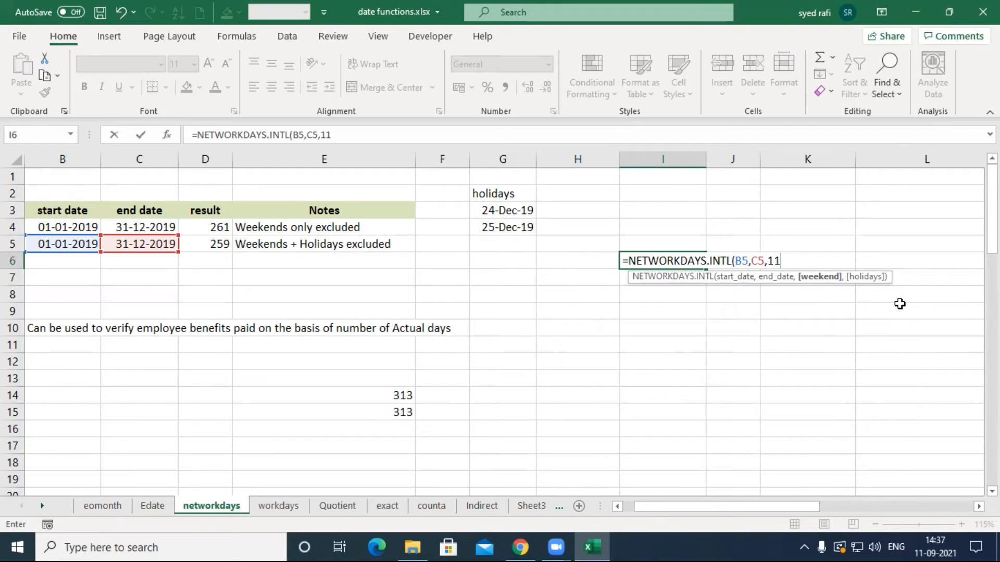
key(BackSpace)
key(BackSpace)
- Look through the weekend options, choose 11 - Sunday only, and complete the formula in I6 as =NETWORKDAYS.INTL(B5,C5,11)
key(Down)
key(Down)
key(Down)
key(Down)
key(Down)
key(Down)
key(Down)
key(Down)
key(Down)
key(Down)
key(Down)
key(Down)
key(Down)
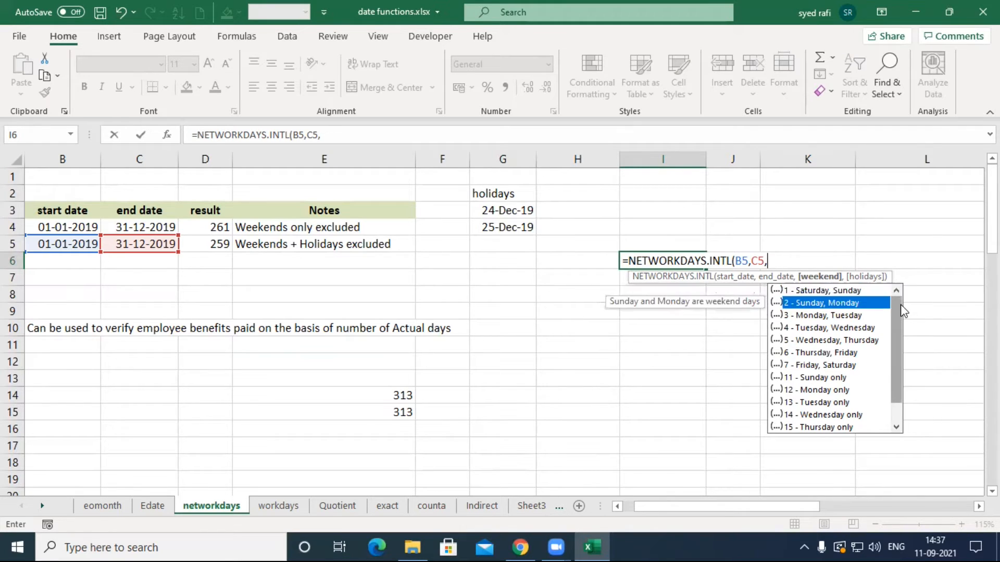
key(Up)
key(Up)
key(Up)
key(Up)
key(Up)
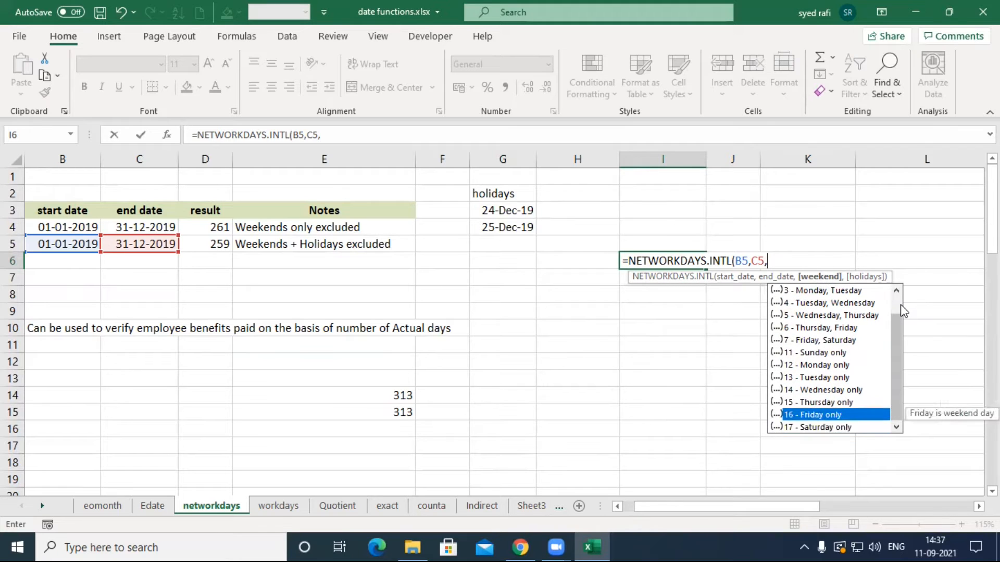
key(Up)
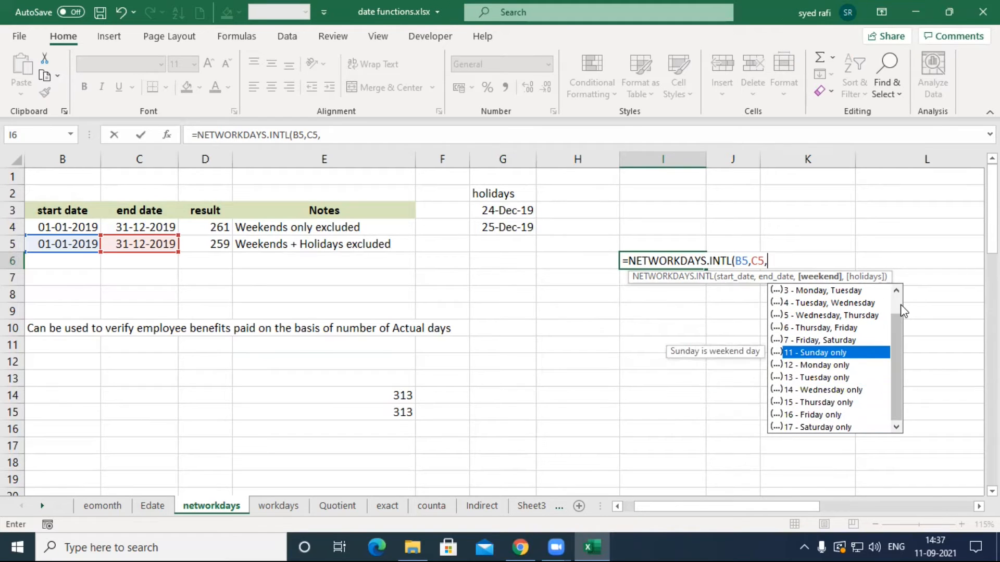
key(Up)
key(Down)
key(Tab)
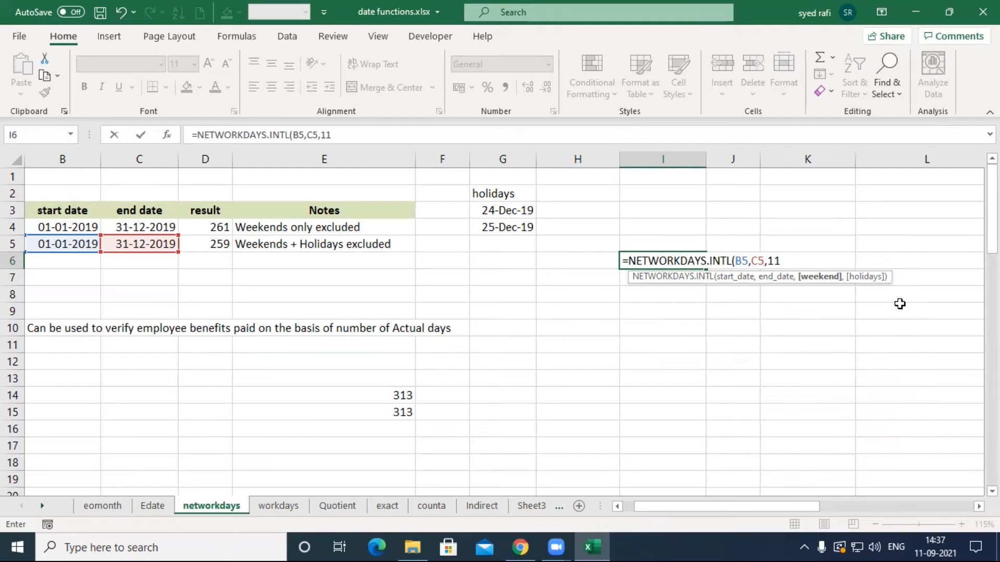
text())
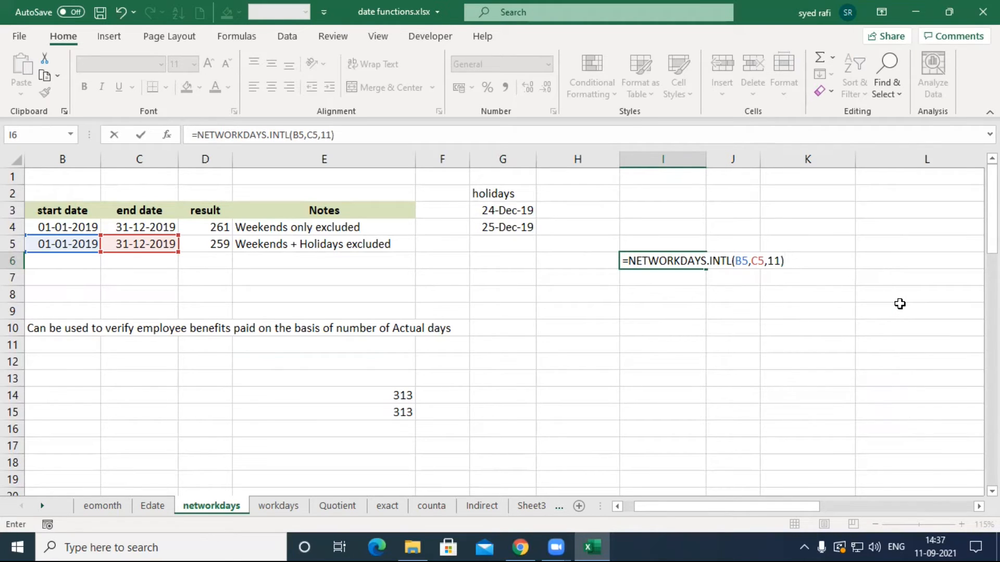
key(Return)
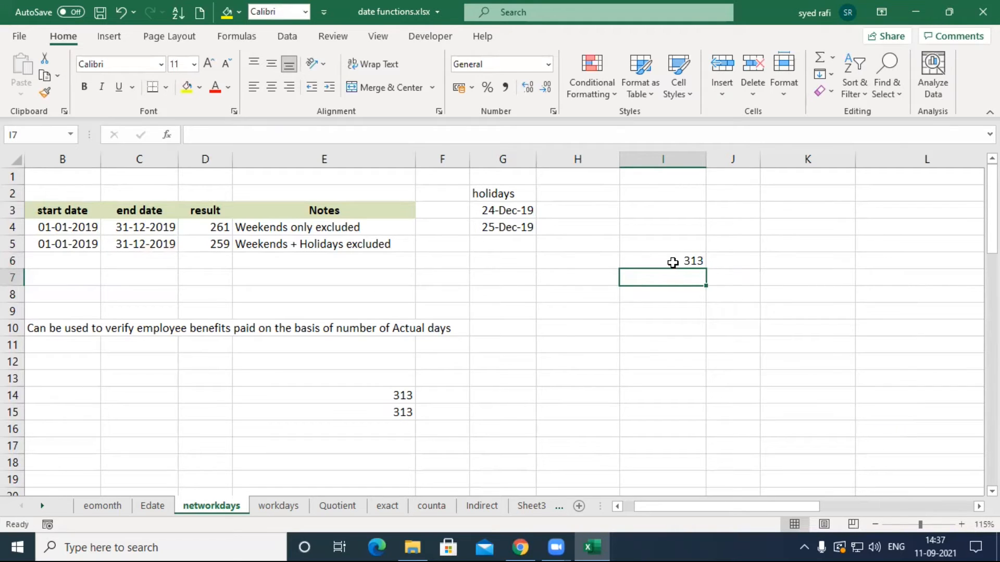
- Add the holiday dates G3:G4 to the I6 formula, making it =NETWORKDAYS.INTL(B5,C5,11,G3:G4)
double_click(671, 260)
click(779, 261)
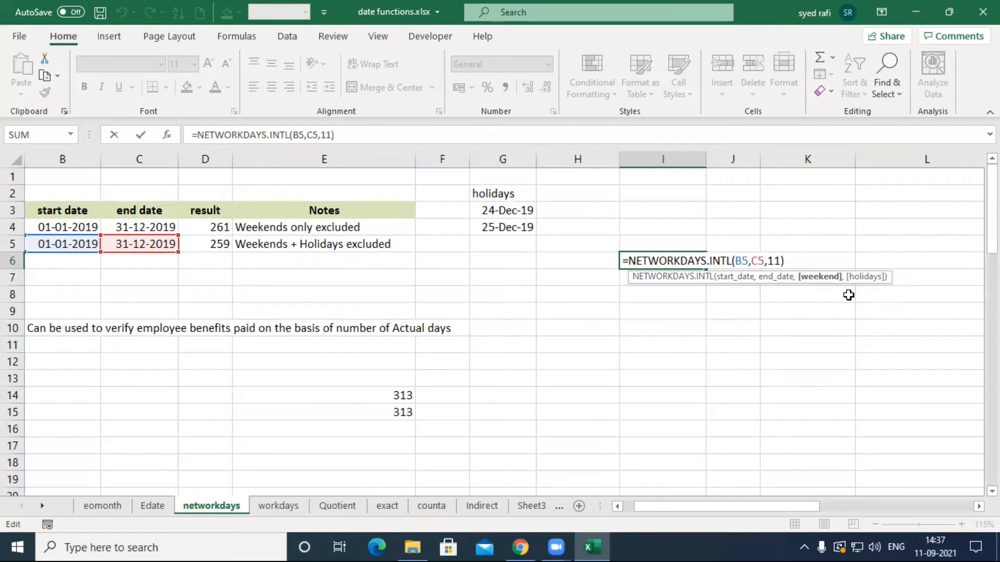
text(,)
drag(492, 212, 493, 220)
key(Return)
key(Up)
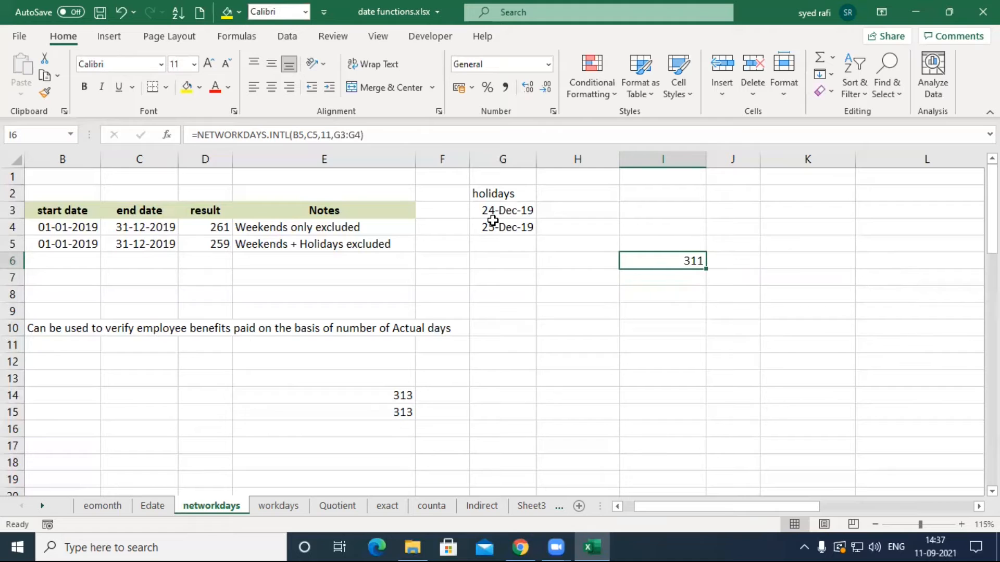
- Open the I6 formula at its weekend argument and examine the weekend number table in columns K and L
double_click(678, 258)
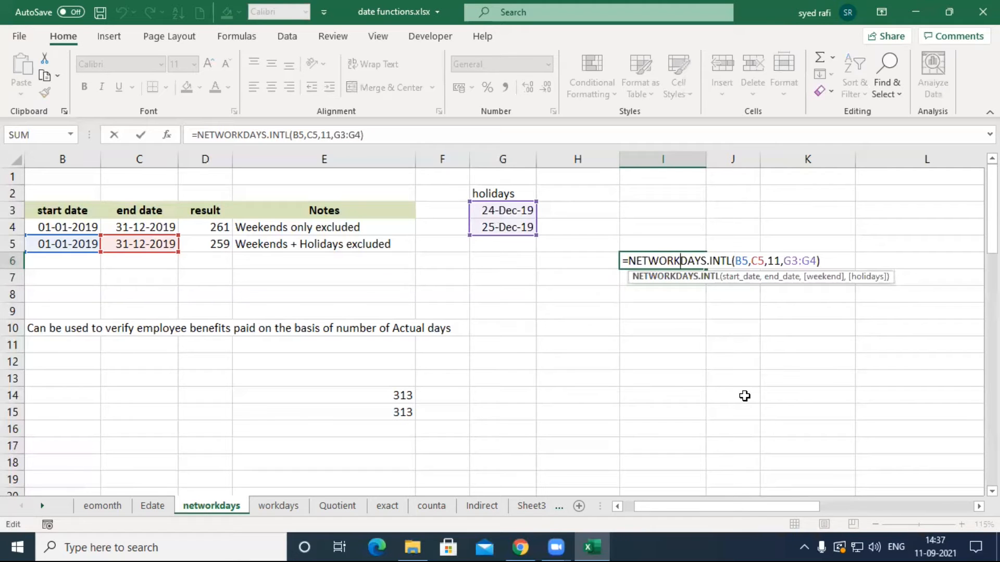
click(768, 261)
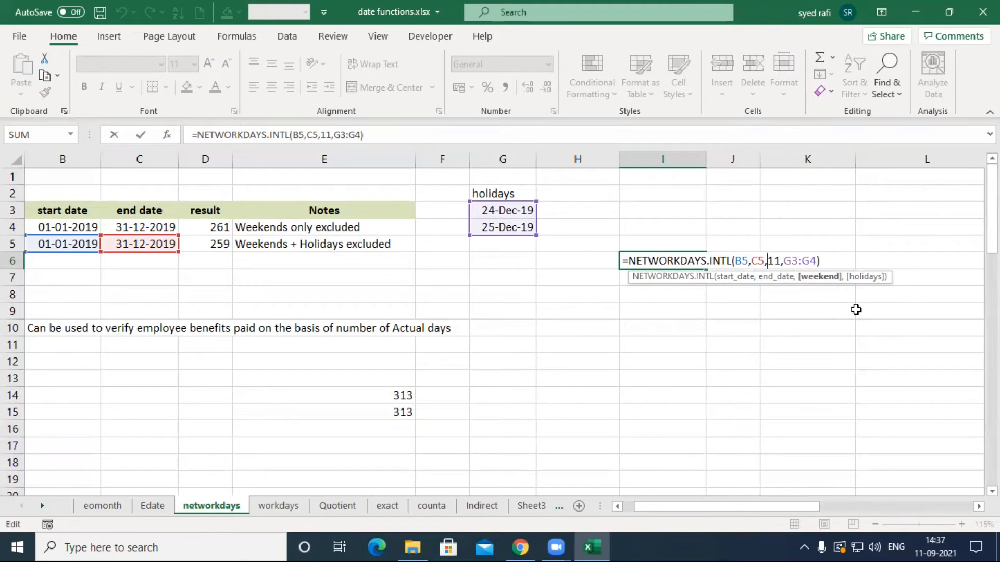
scroll(855, 309, down, 1)
drag(991, 227, 992, 284)
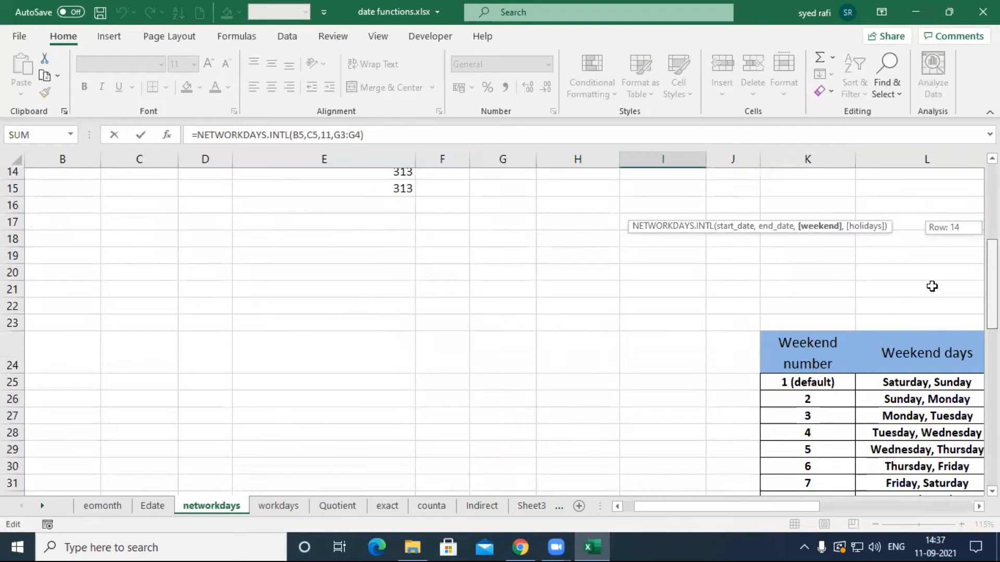
drag(803, 507, 836, 508)
drag(991, 261, 992, 299)
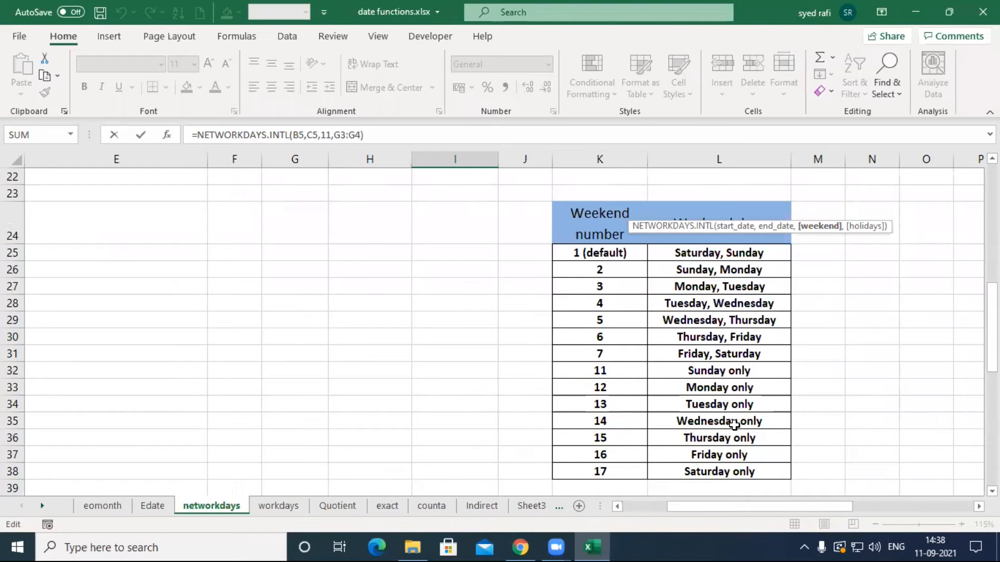
- Read the Mask Days explanation and its example NETWORKDAYS.INTL formulas in rows 48 to 57, and leave the I6 formula edit
scroll(732, 423, down, 2)
scroll(719, 312, up, 2)
scroll(603, 371, down, 3)
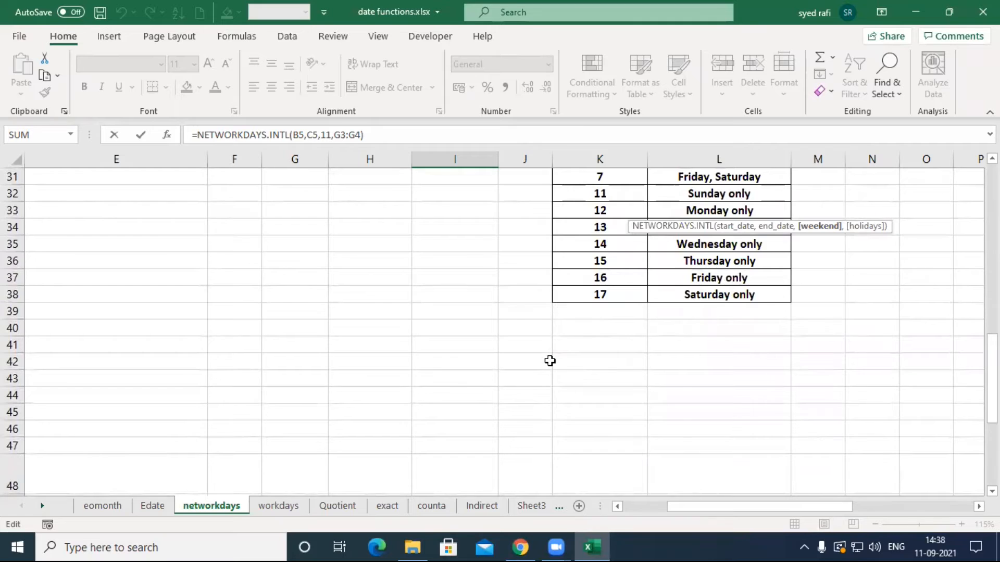
scroll(550, 359, down, 3)
scroll(621, 373, down, 1)
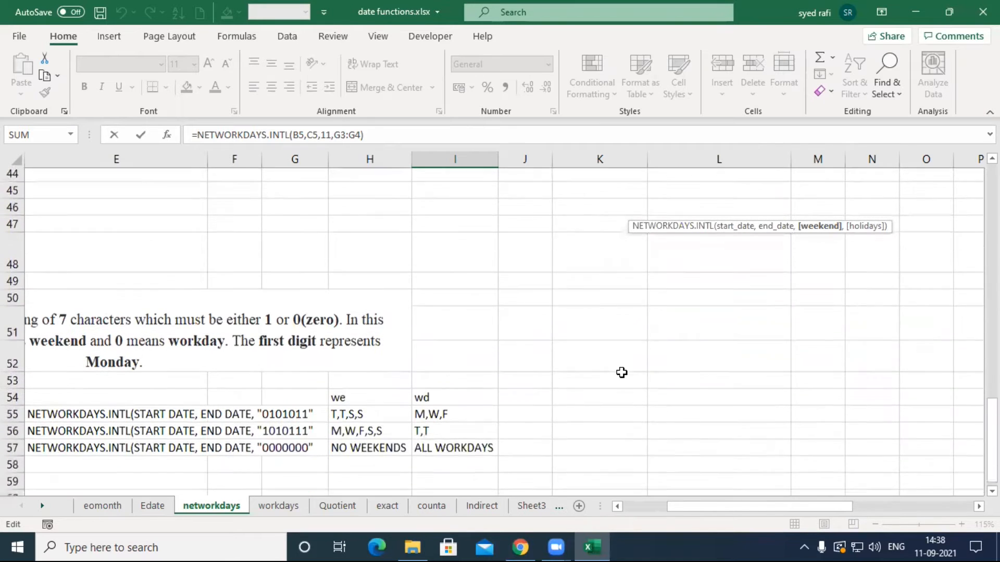
scroll(622, 373, down, 1)
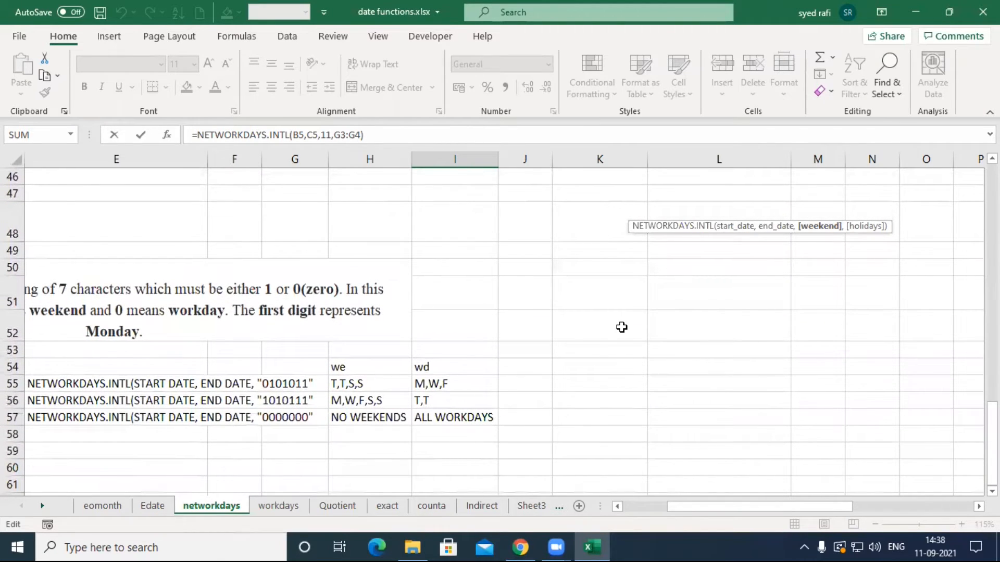
drag(717, 507, 668, 514)
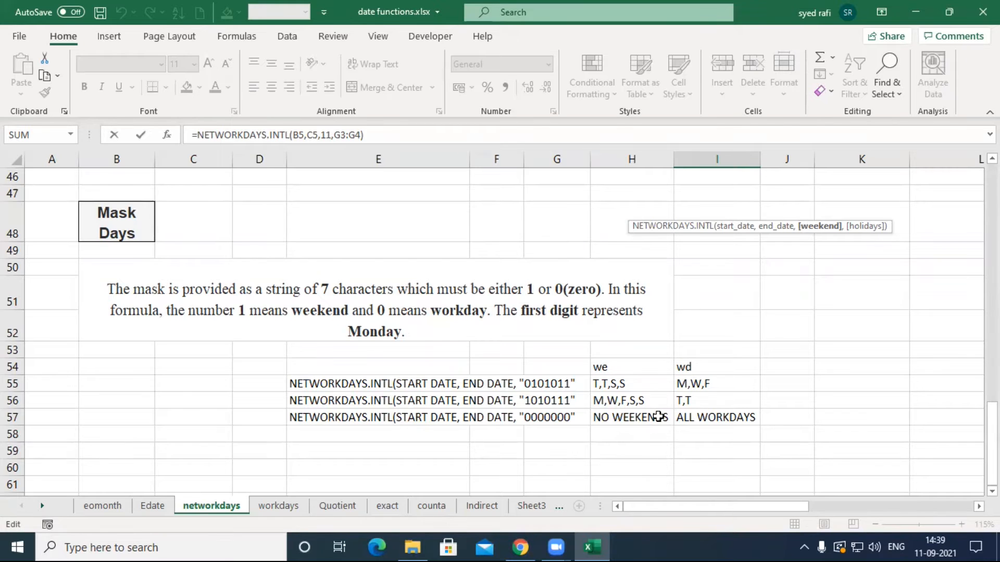
scroll(560, 417, up, 3)
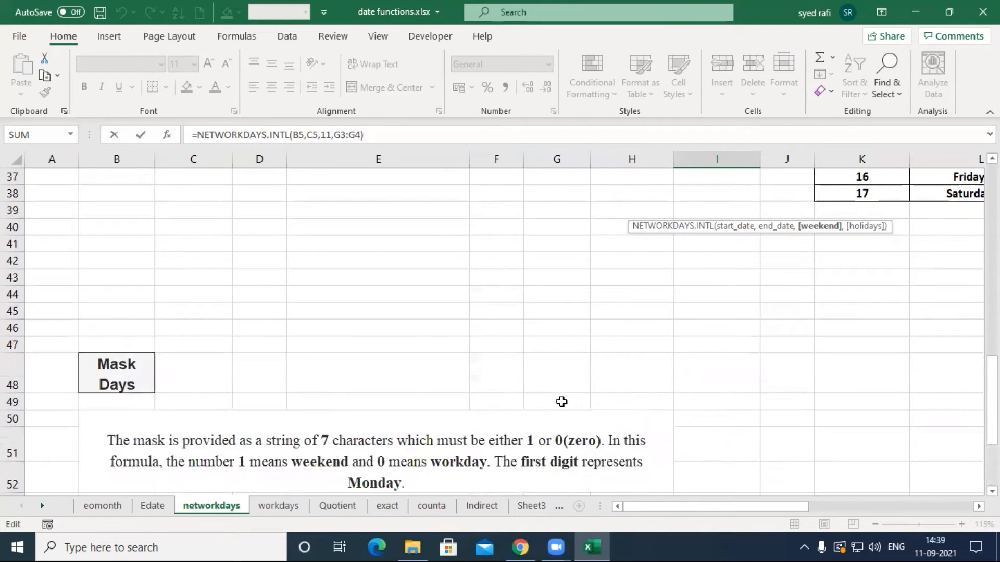
scroll(562, 402, down, 3)
scroll(518, 385, up, 10)
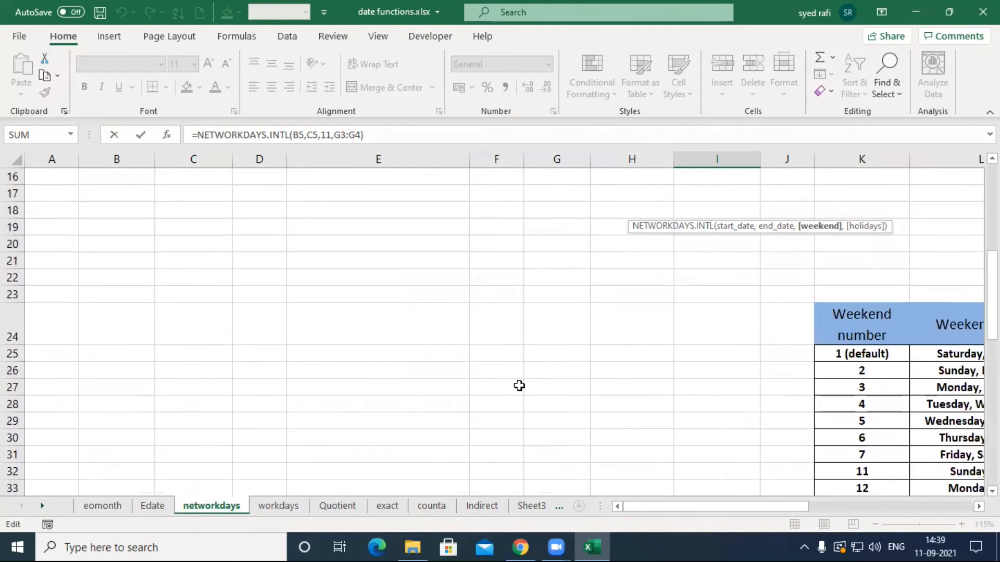
scroll(519, 385, up, 2)
click(455, 261)
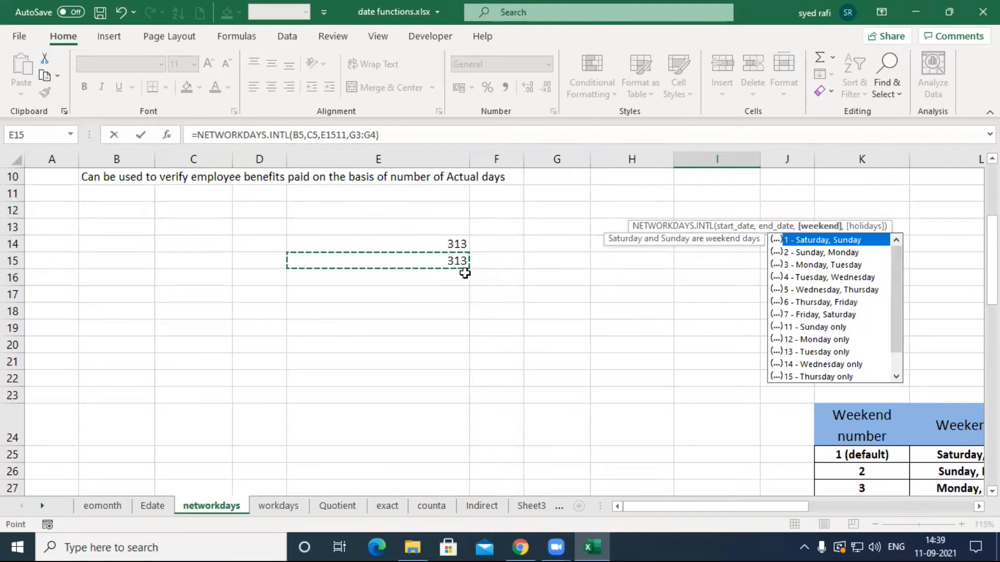
key(Escape)
- Change the weekend mask in the E15 formula to make it =NETWORKDAYS.INTL(B5,C5,"1000001")
double_click(446, 329)
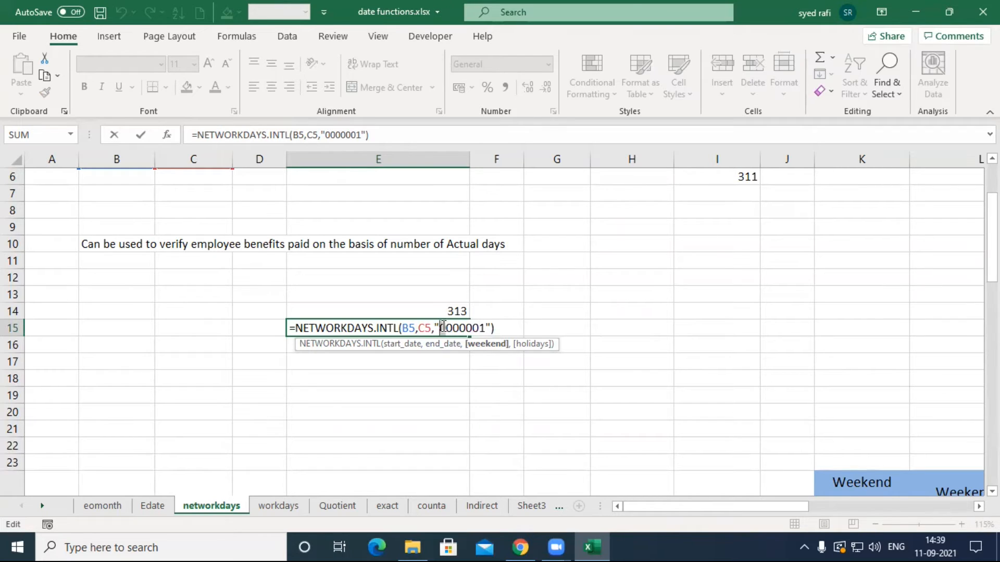
key(BackSpace)
text(1)
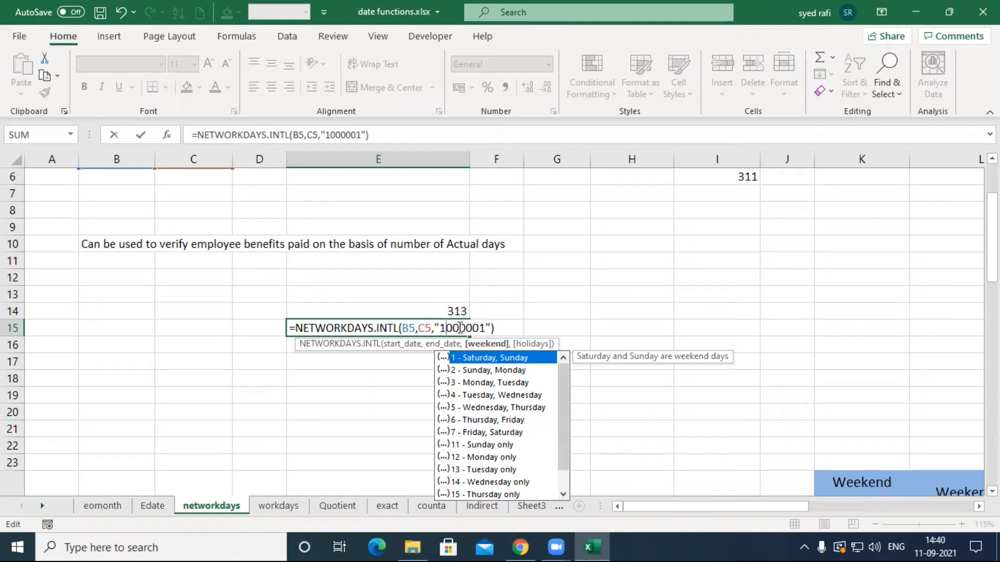
key(Escape)
- Compare the weekend number table with the Mask Days notes and the example masks in rows 55 to 57
scroll(522, 359, down, 3)
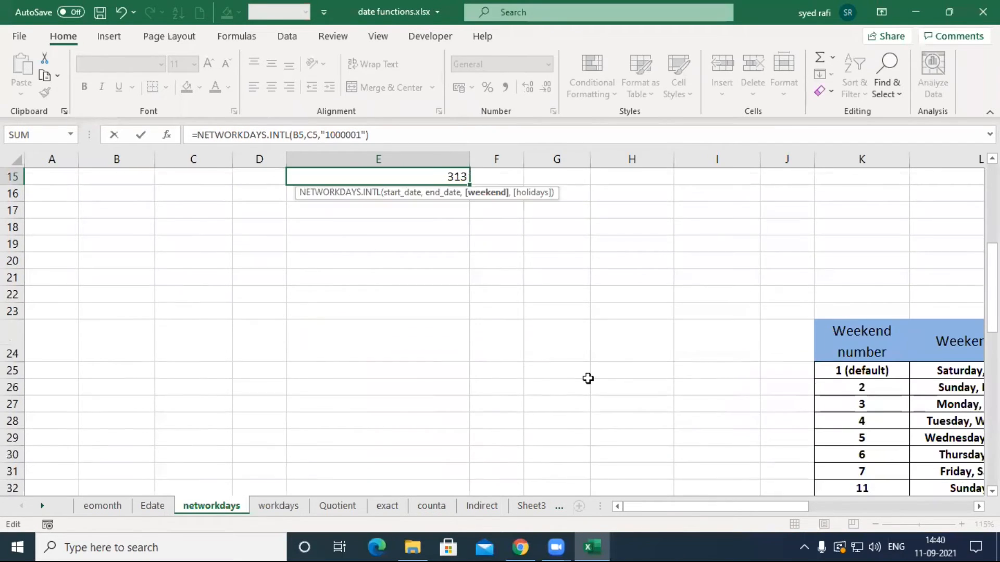
scroll(588, 378, down, 3)
drag(790, 506, 900, 506)
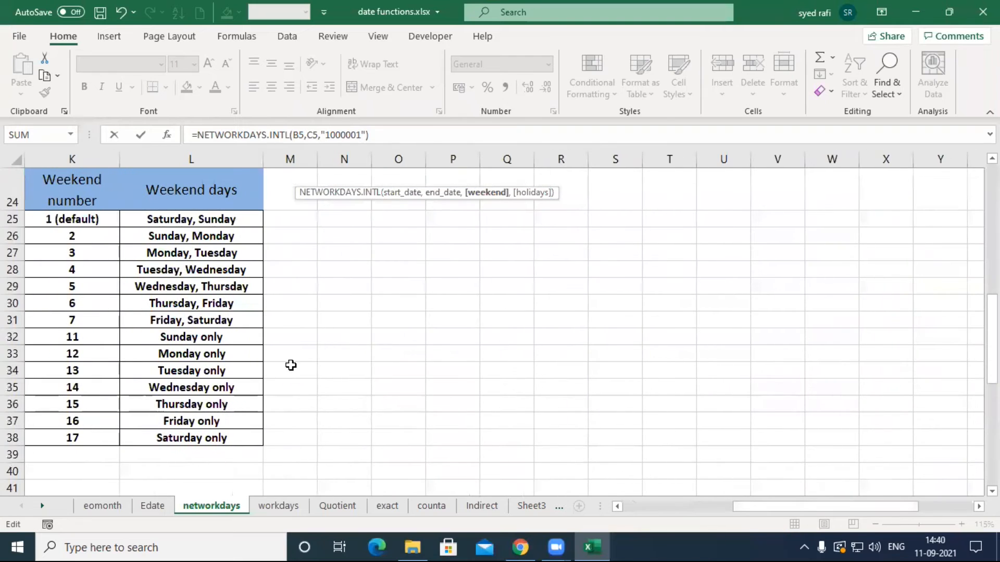
drag(745, 507, 641, 508)
scroll(254, 368, down, 8)
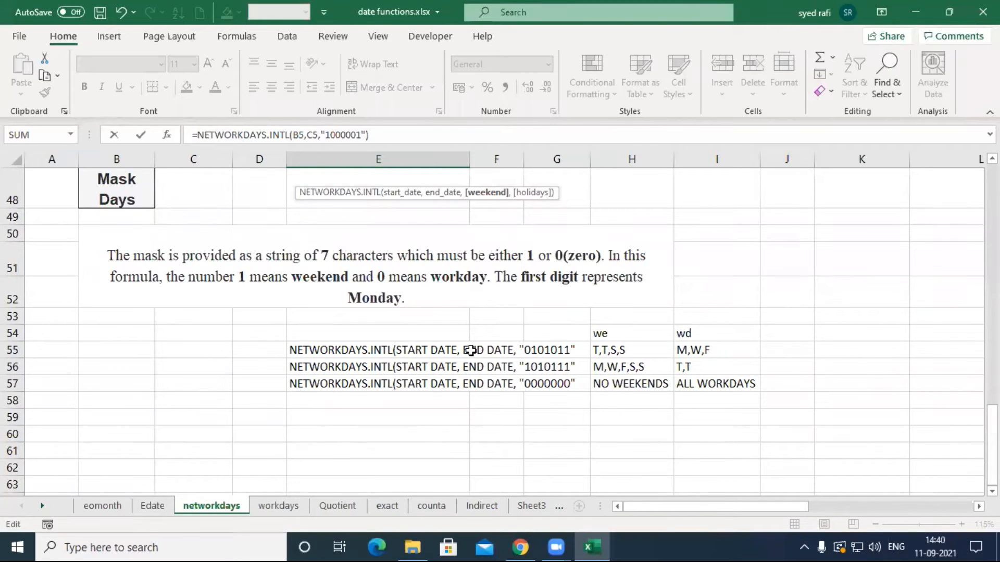
scroll(671, 394, up, 1)
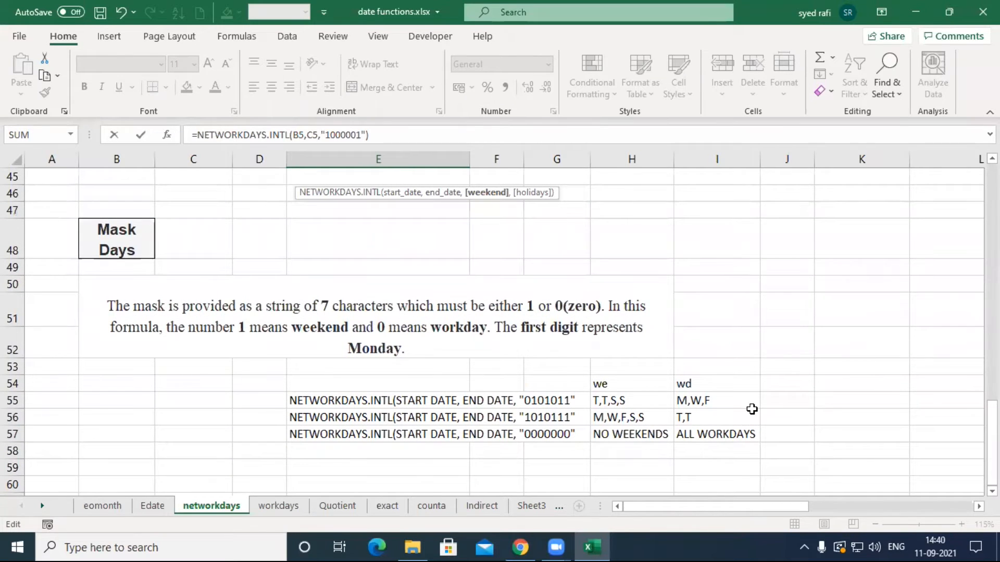
click(865, 1)
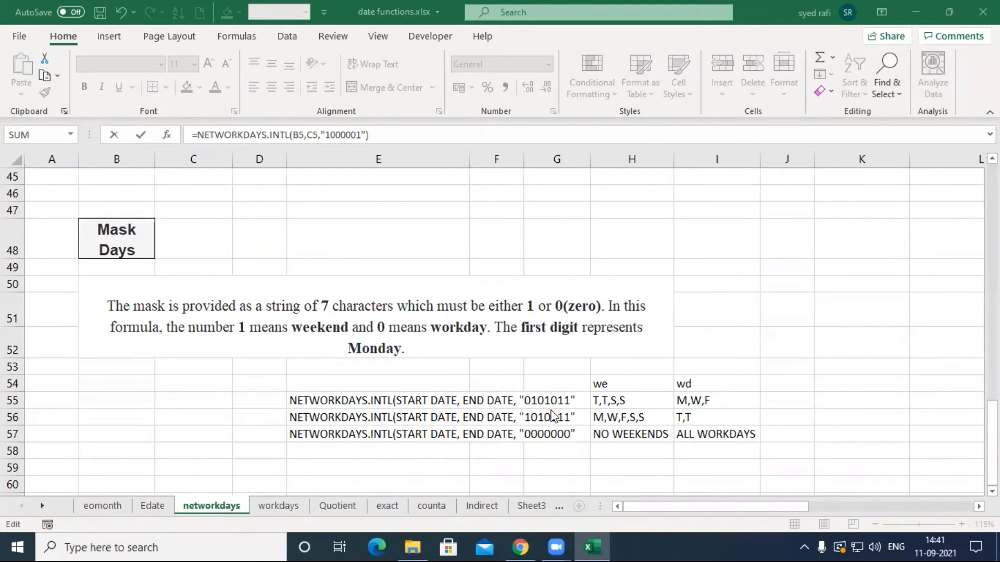
scroll(725, 357, up, 6)
scroll(855, 264, up, 2)
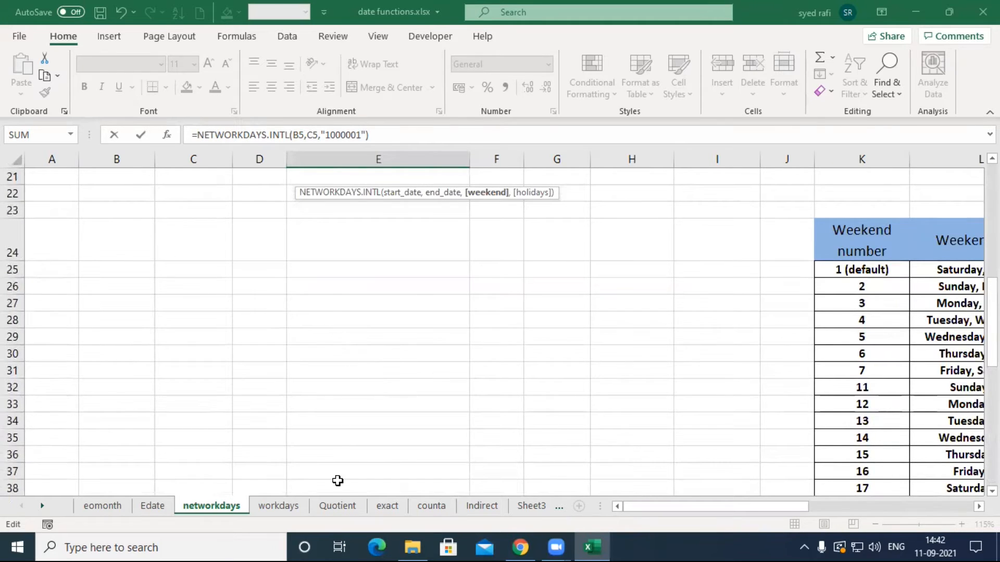
- Commit the E15 formula and check the NETWORKDAYS formula in D4 on the networkdays sheet
click(293, 509)
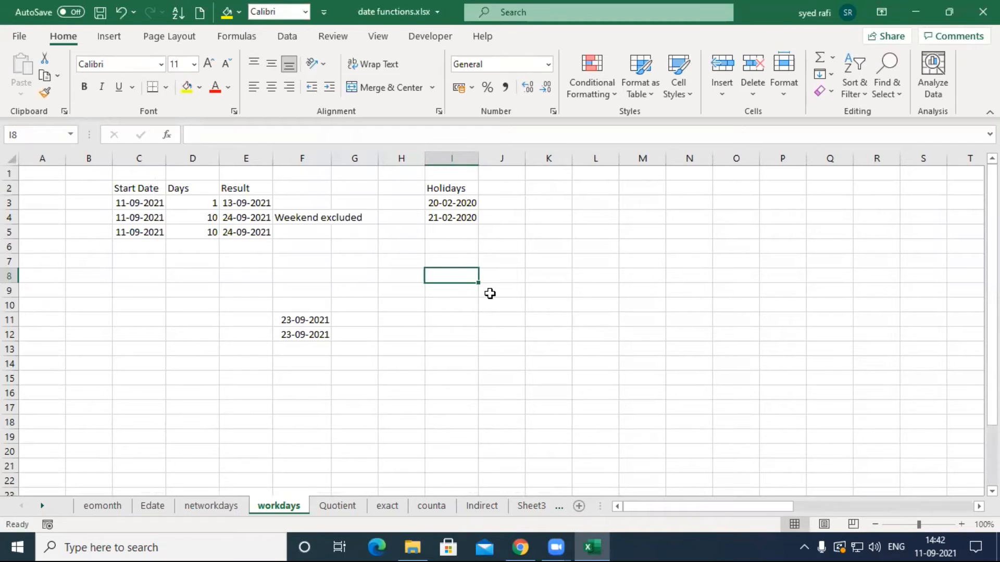
click(228, 508)
scroll(347, 333, up, 7)
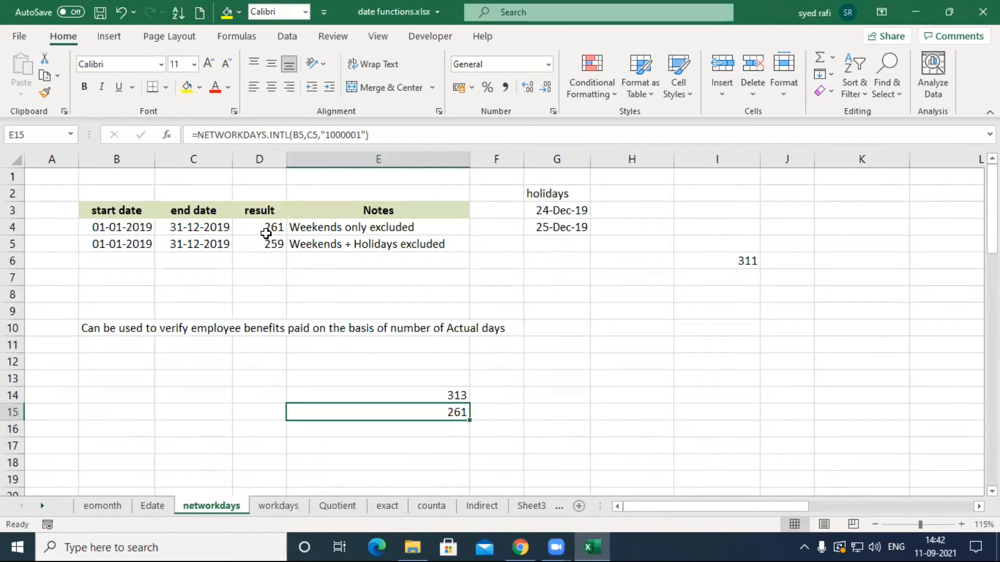
click(268, 228)
key(Down)
double_click(268, 228)
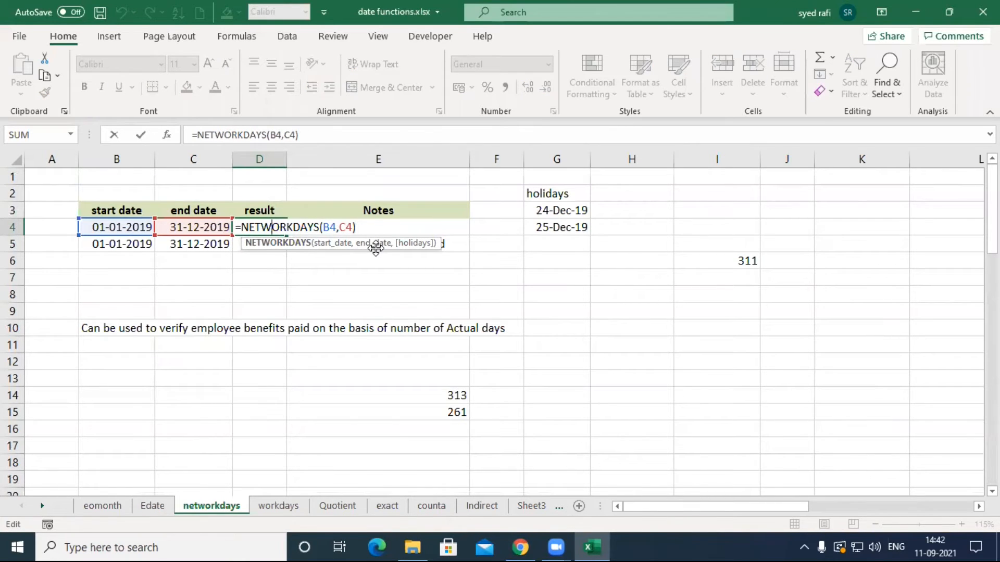
key(Return)
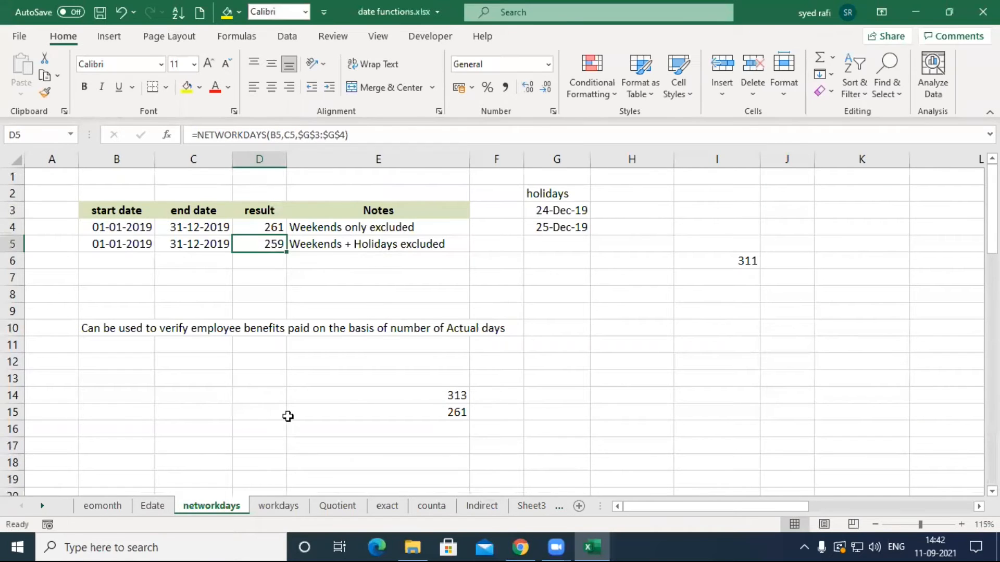
- Switch to the workdays sheet and examine the WORKDAY formula in E3 and its arguments
click(286, 511)
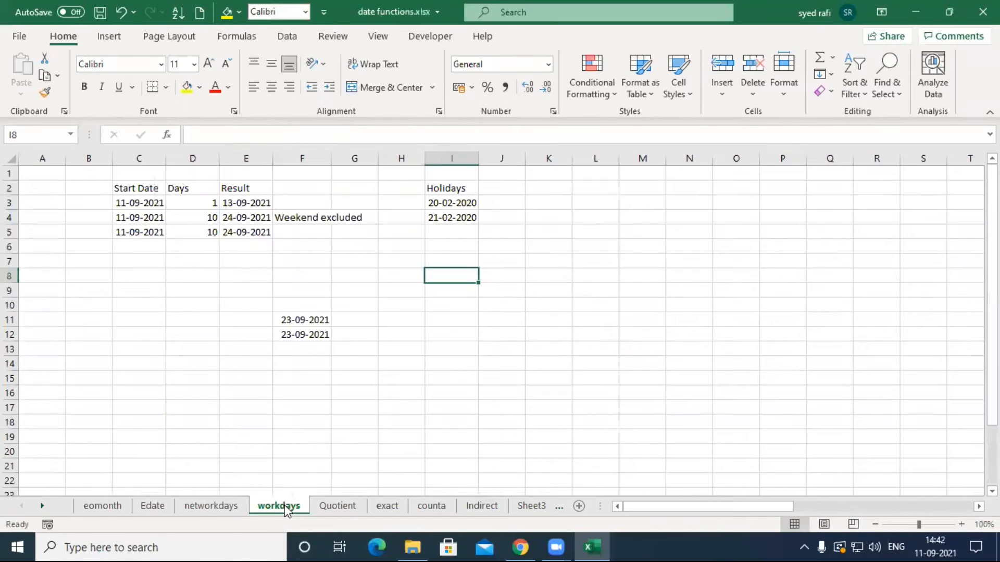
click(243, 204)
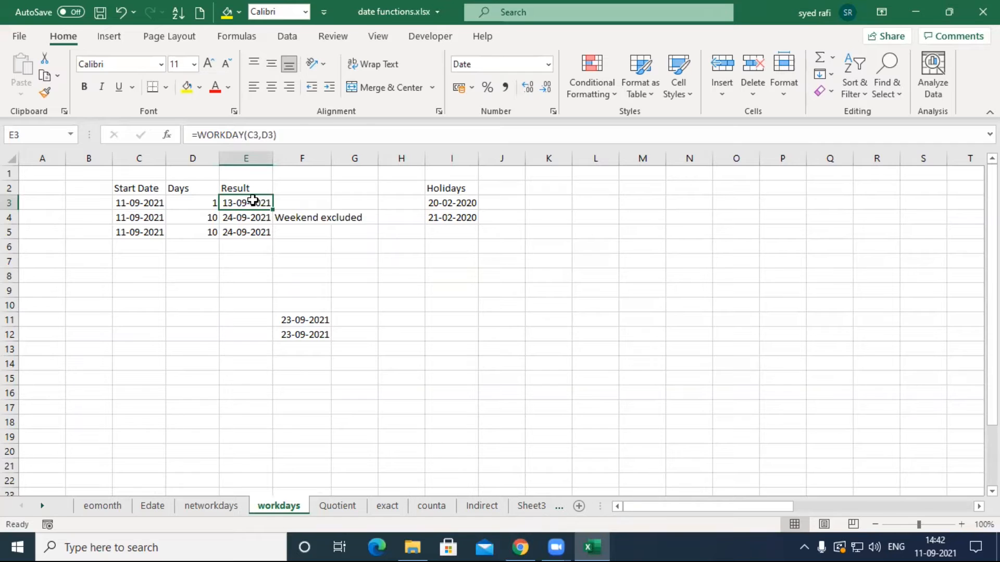
double_click(253, 203)
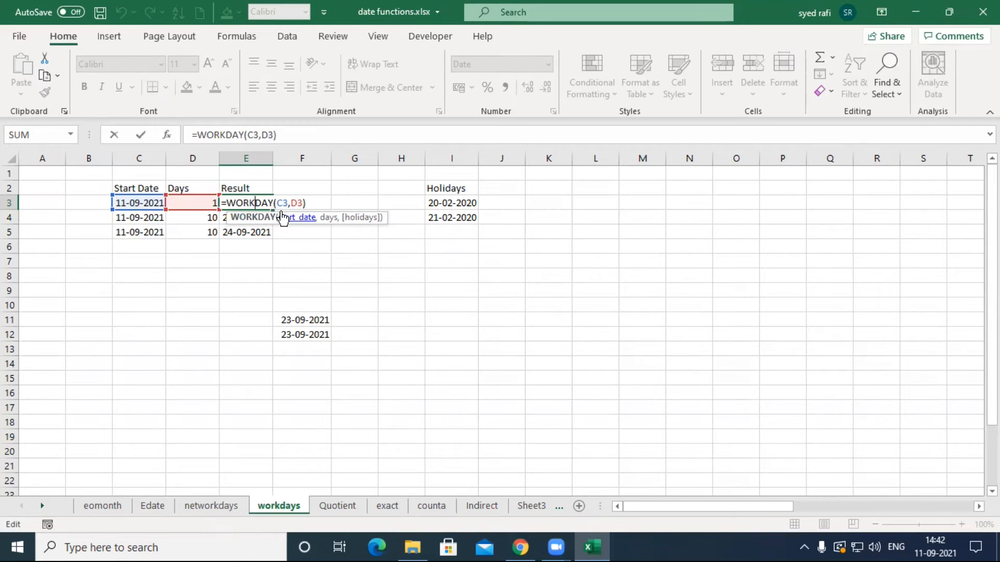
key(Return)
key(Up)
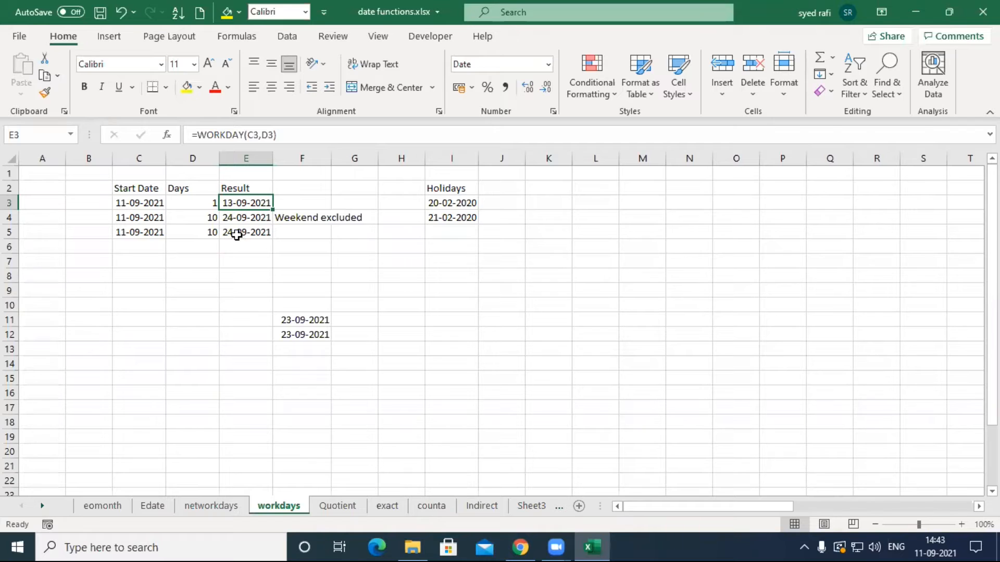
- Check the row 4 WORKDAY result for 10 days against 24 September 2021 in the system calendar
click(197, 219)
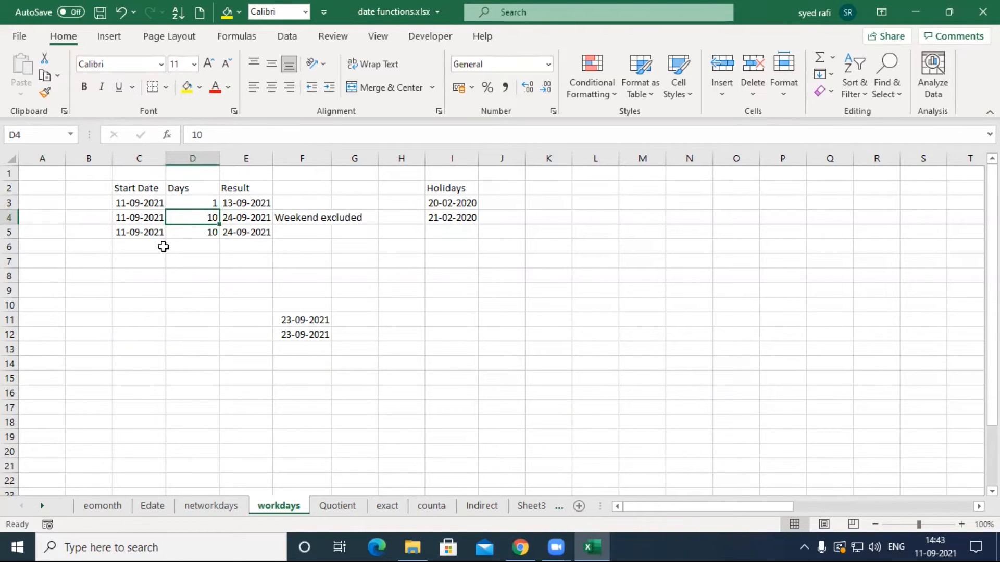
click(933, 544)
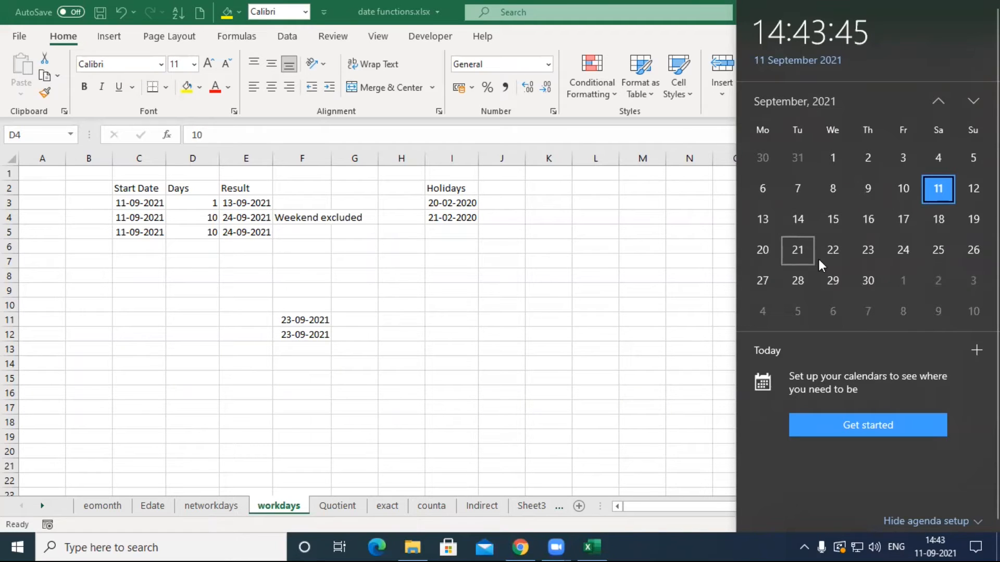
click(908, 253)
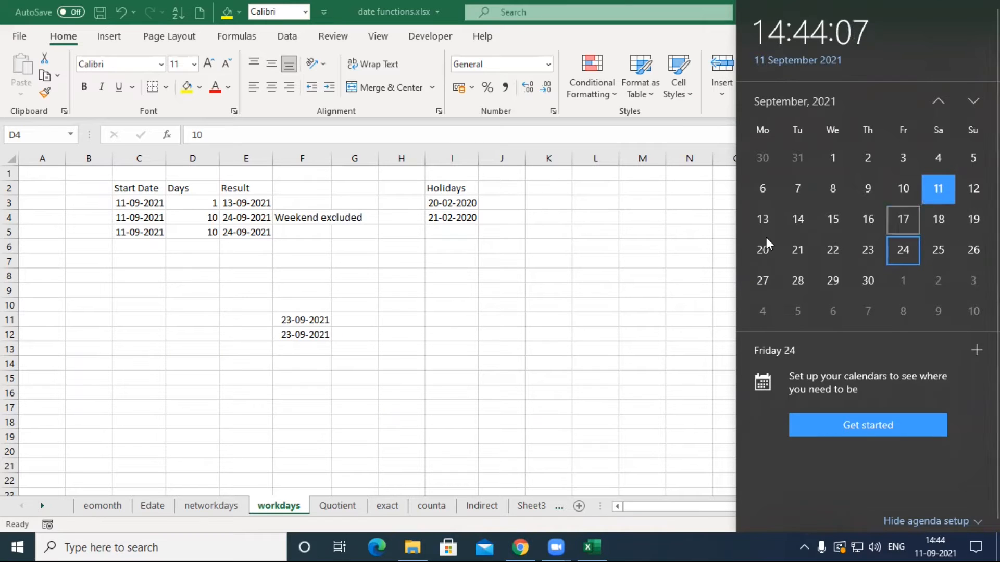
click(241, 230)
- Examine the E5 WORKDAY formula with its holiday range I3:I4 and consult the system calendar for September 2021
click(216, 234)
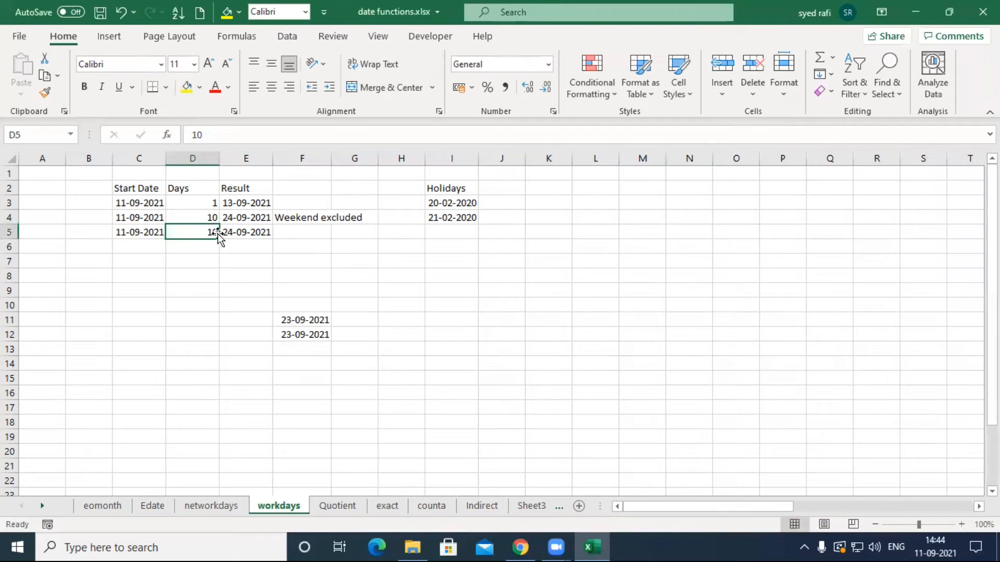
double_click(231, 234)
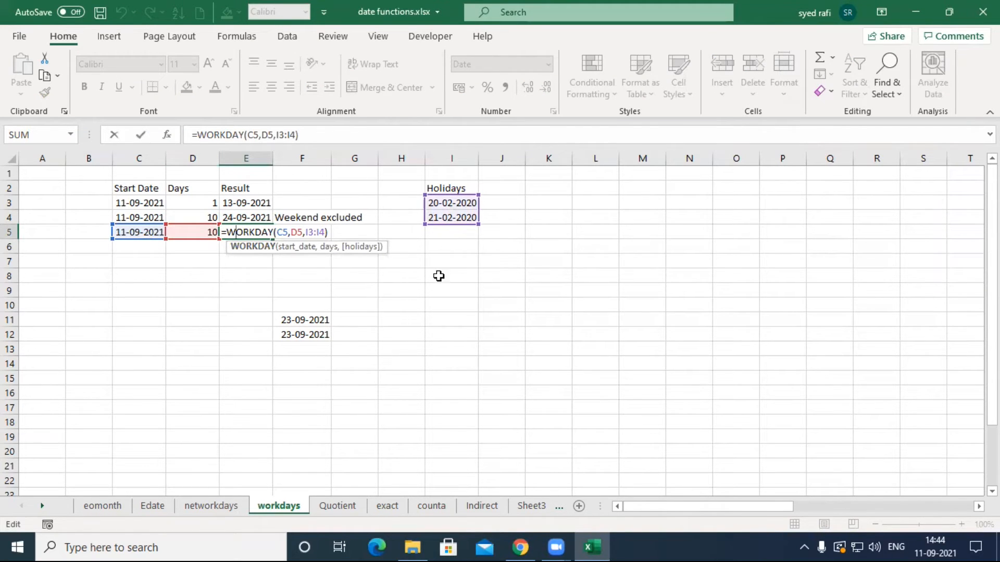
click(939, 539)
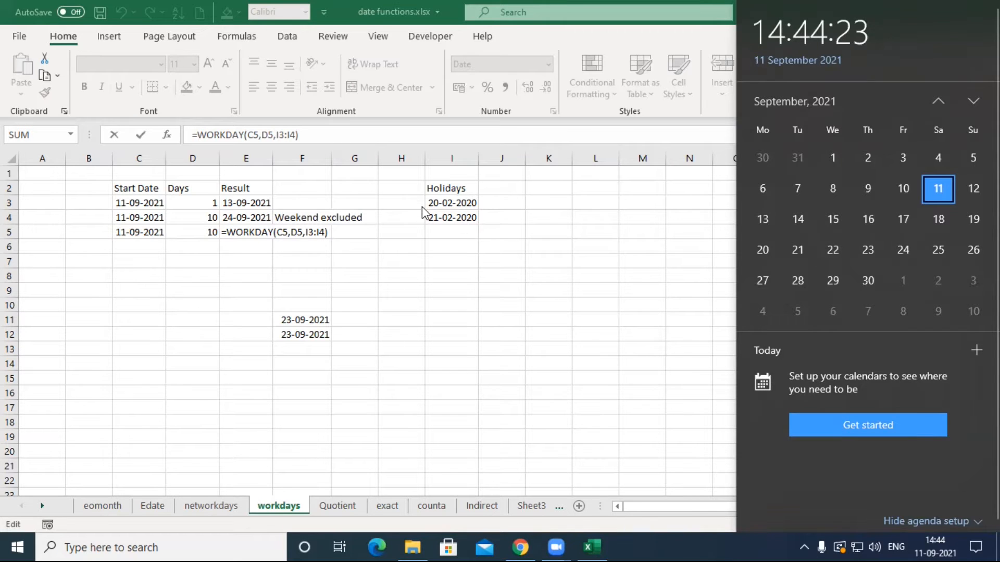
- Change the first holiday date in I3 to 22-09-2020
click(440, 203)
double_click(439, 203)
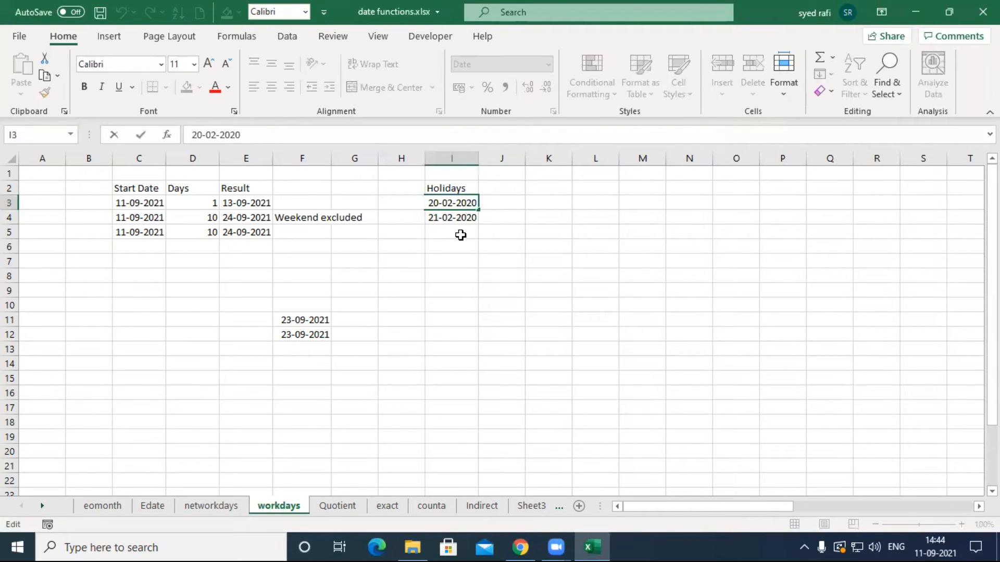
key(BackSpace)
text(2)
key(Right)
key(Right)
key(Right)
key(BackSpace)
text(9)
key(Return)
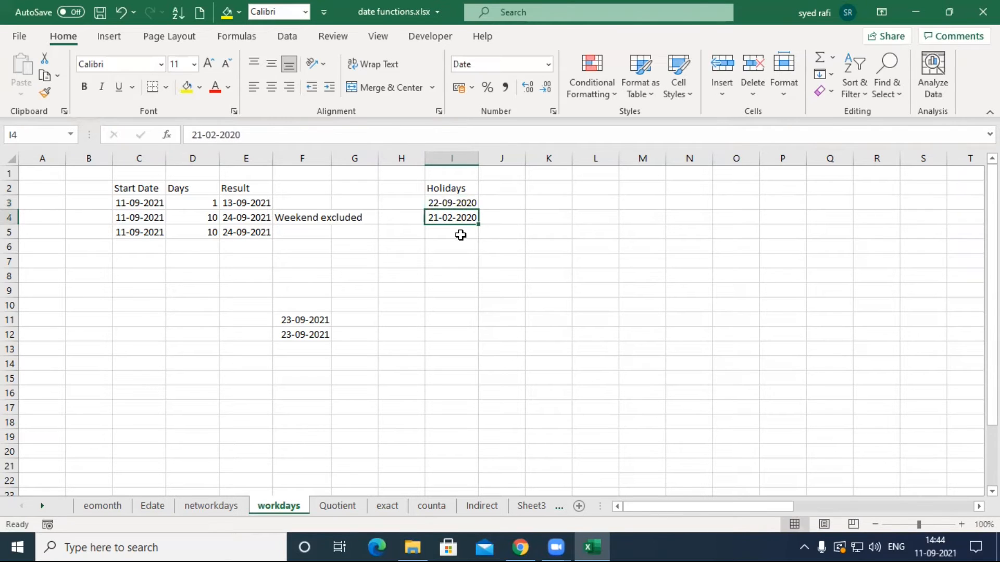
- Change the second holiday date in I4 to 23-09-2020
text(2)
key(Escape)
key(F2)
key(Left)
key(Left)
key(Left)
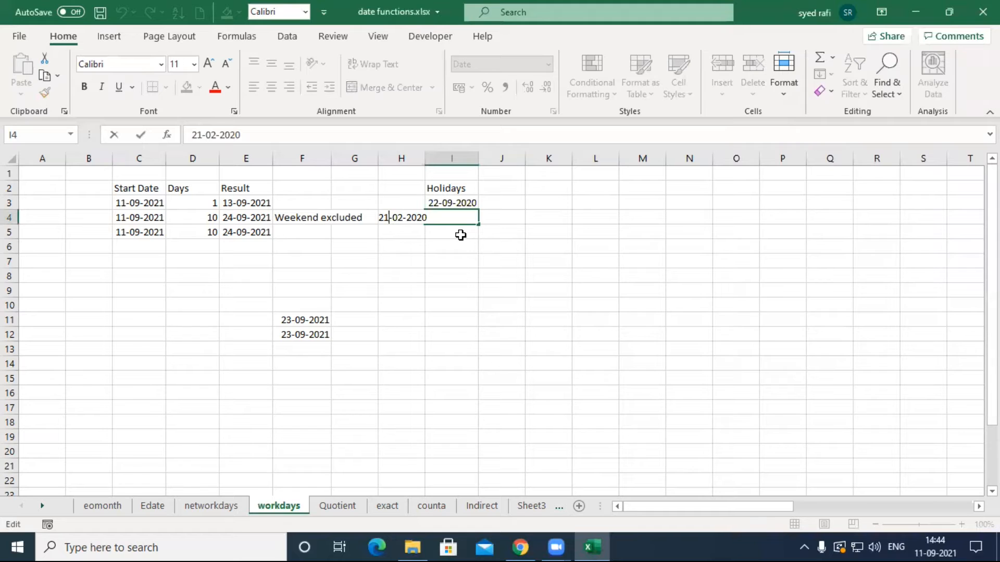
key(BackSpace)
text(3)
key(BackSpace)
text(9)
key(Return)
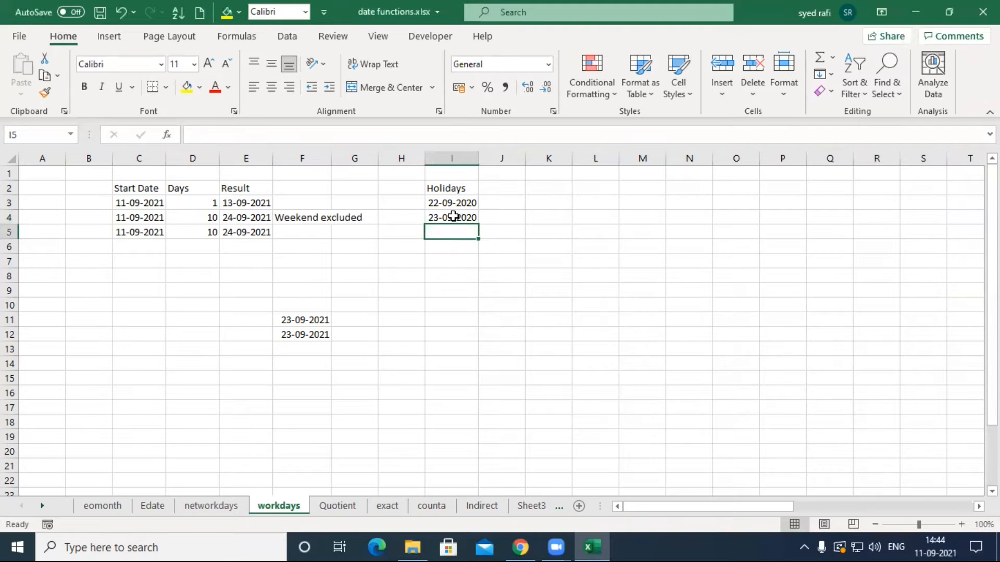
- Change the year of the holiday dates in I3 and I4 to 2021
click(463, 203)
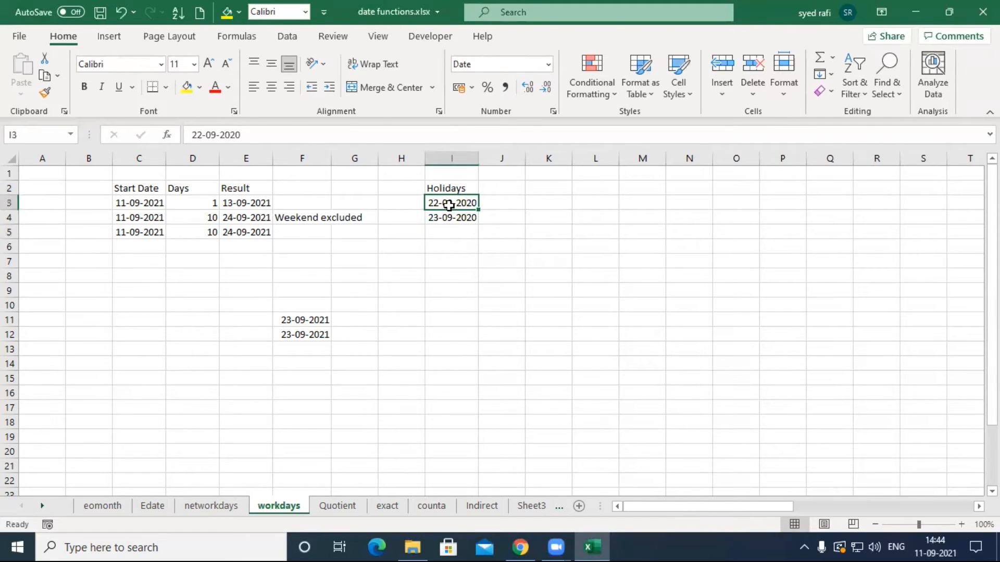
click(259, 133)
key(BackSpace)
text(1)
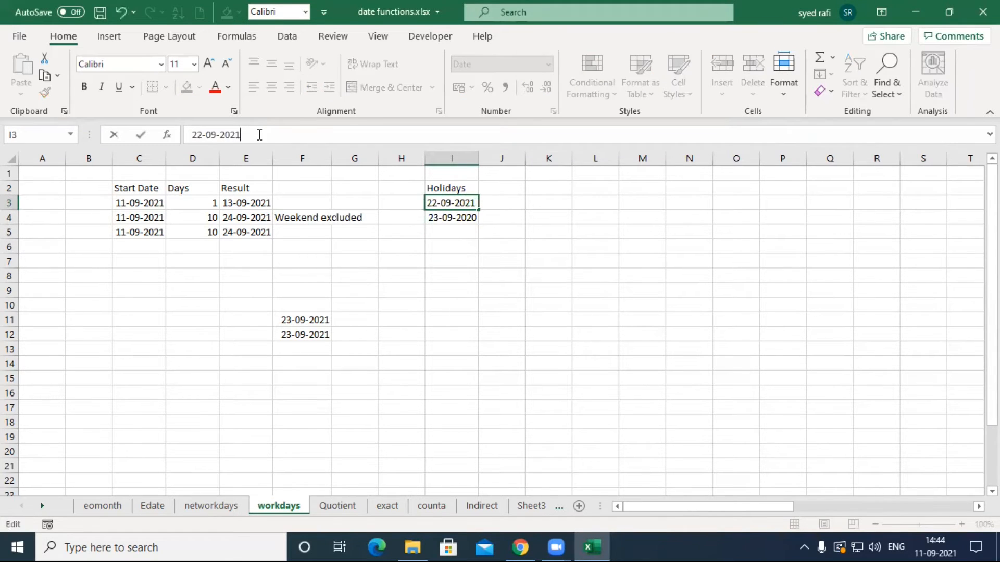
key(Return)
double_click(432, 217)
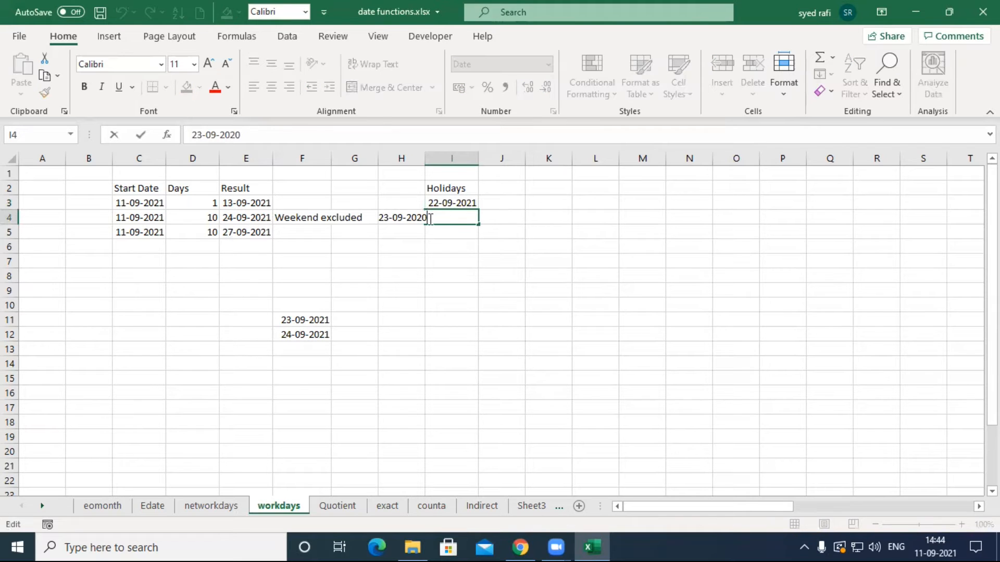
key(BackSpace)
text(1)
key(Return)
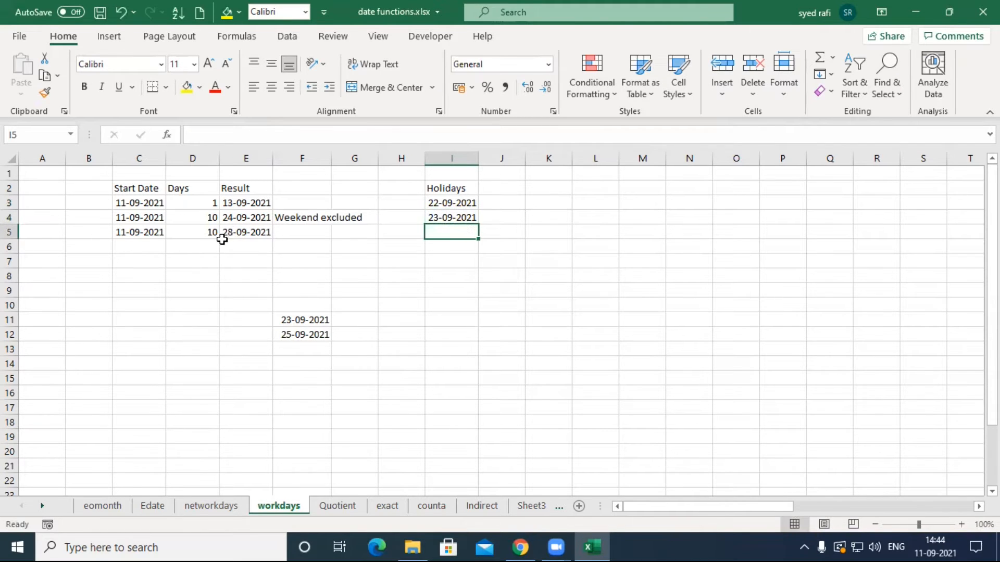
- Check the E5 WORKDAY result with the holiday range I3:I4 against September 2021 in the system calendar
click(239, 234)
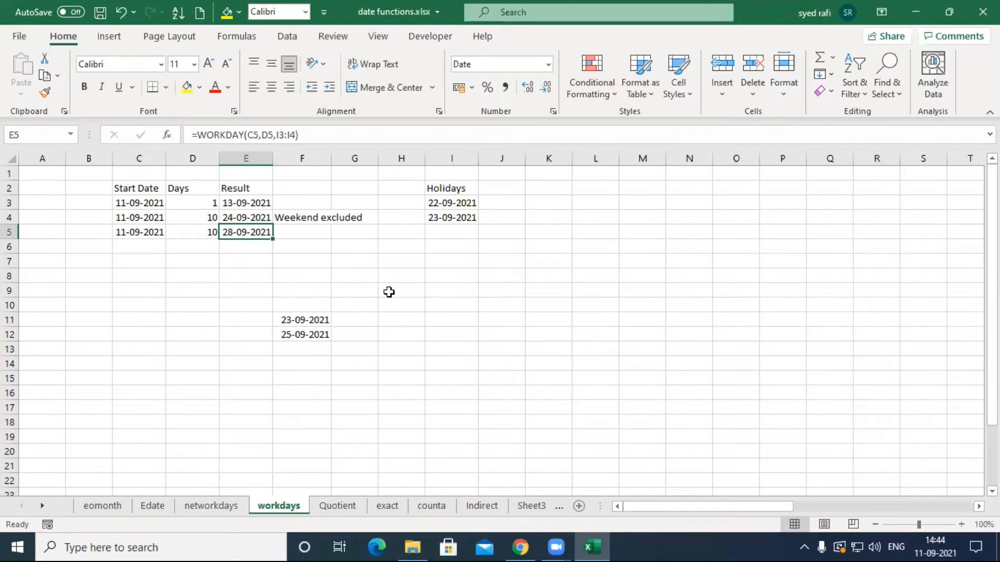
click(939, 544)
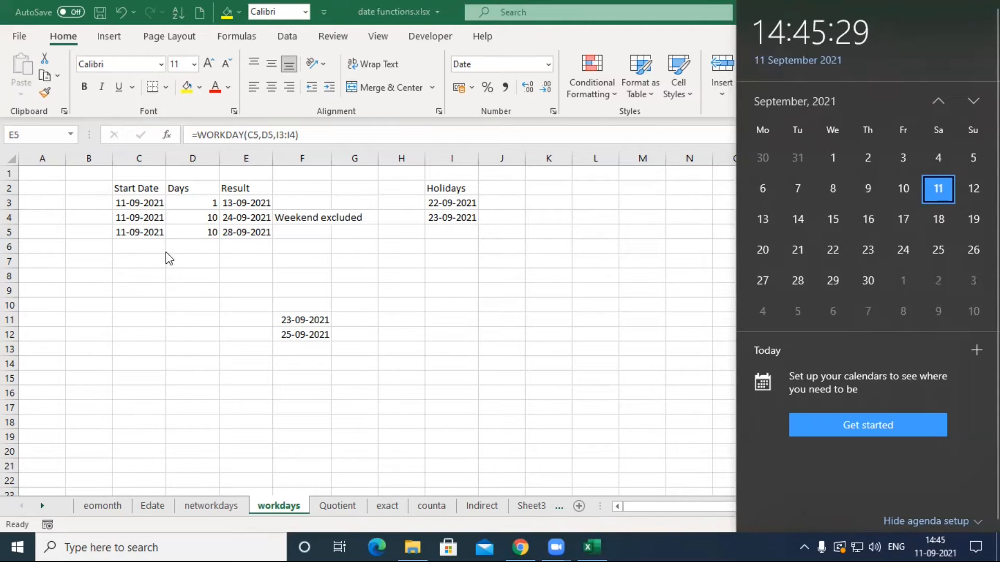
click(210, 235)
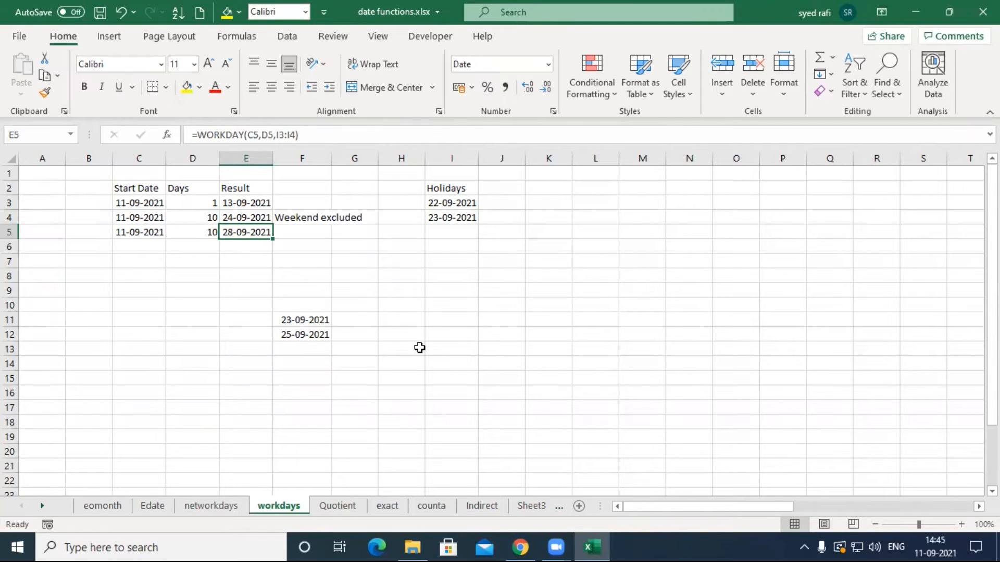
- Examine the WORKDAY.INTL formulas in F11 and F12, including the "0000001" weekend argument
scroll(418, 348, down, 2)
scroll(420, 346, up, 1)
click(305, 277)
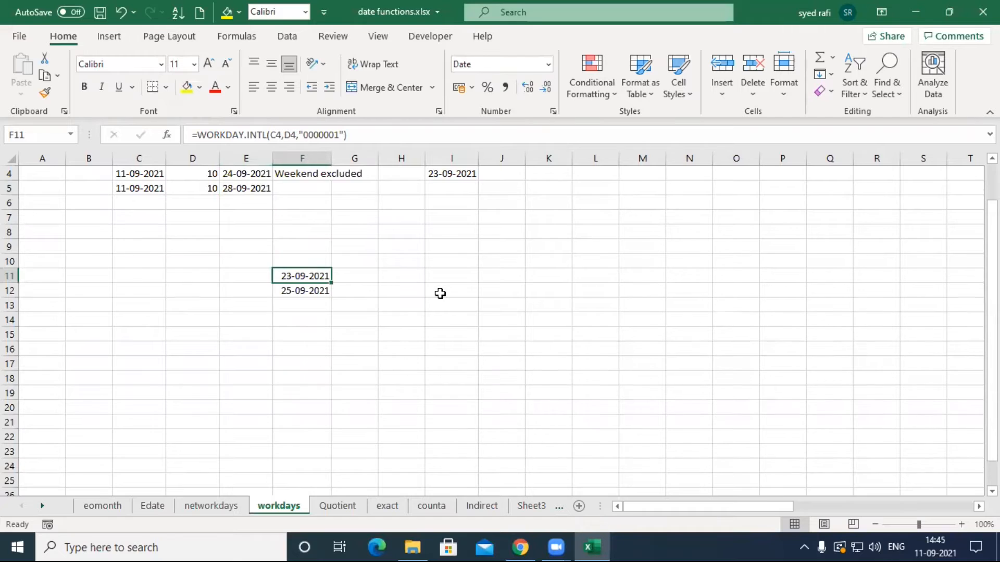
scroll(440, 294, up, 1)
double_click(290, 320)
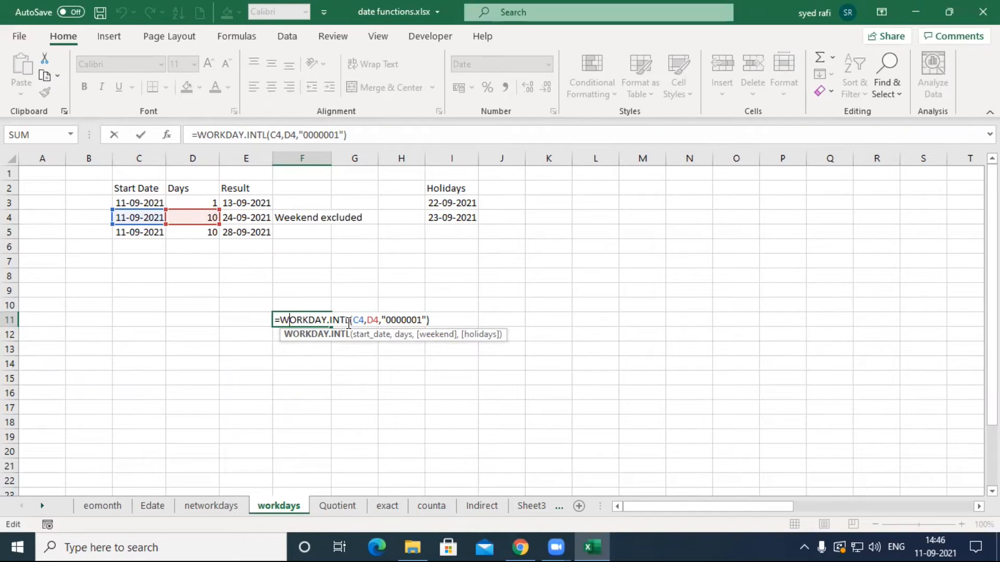
click(387, 320)
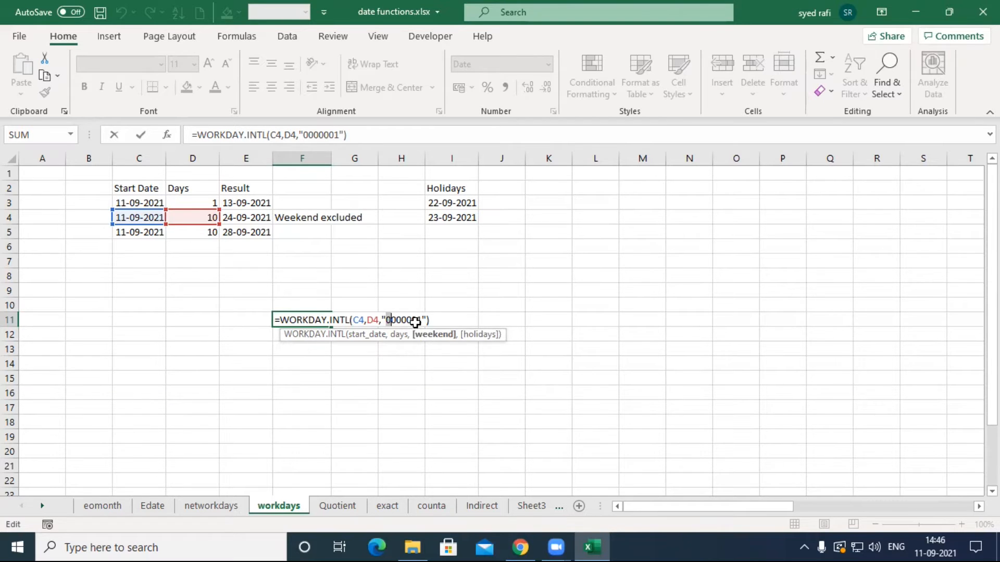
key(Return)
key(Up)
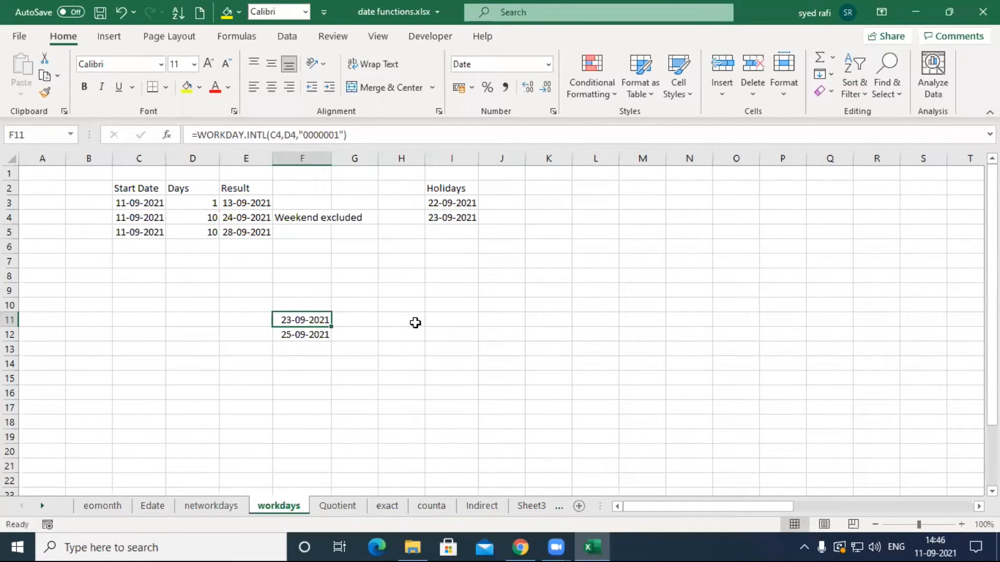
key(F2)
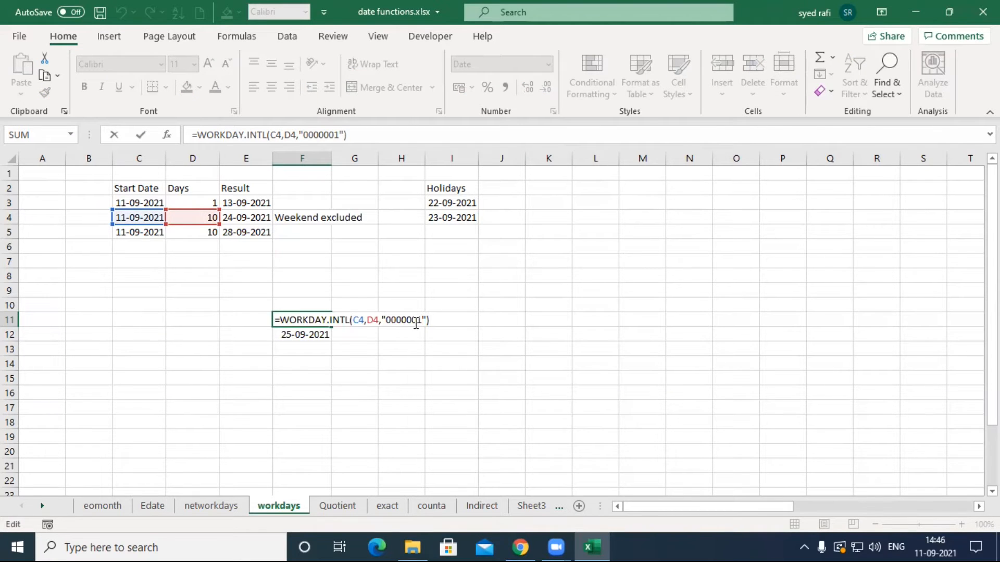
key(Return)
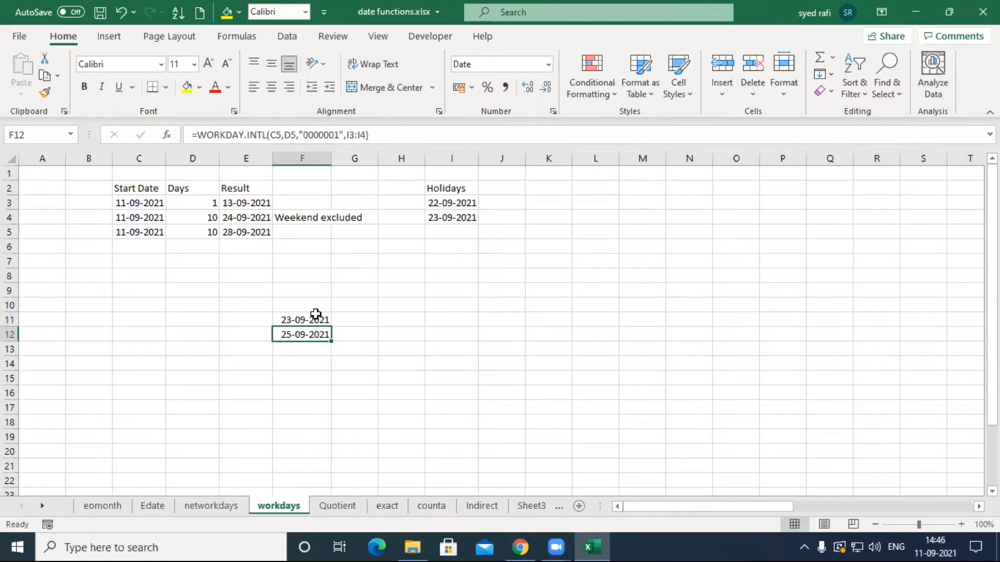
- Switch to the Quotient sheet and enter the plain division =5/2 in I8
click(333, 507)
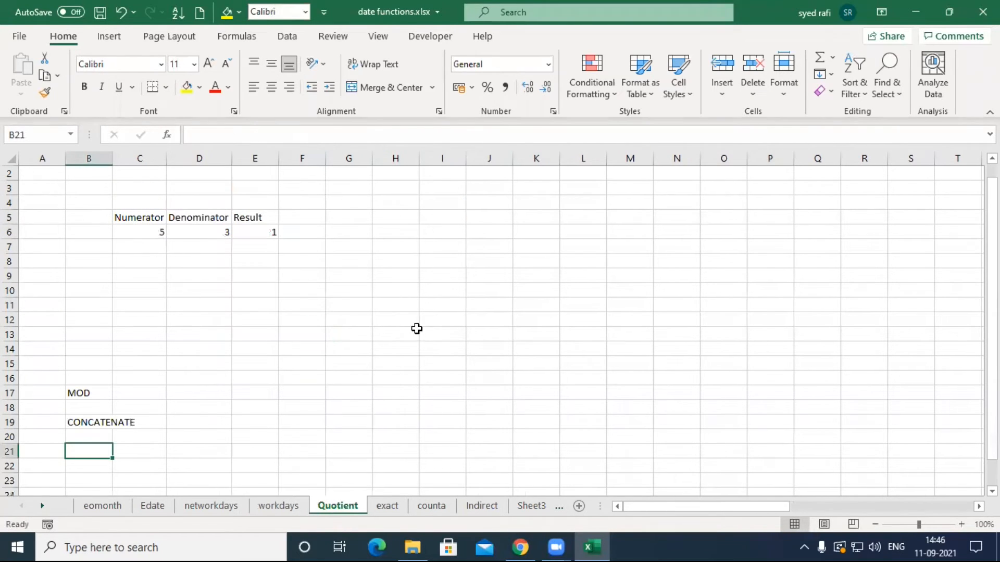
click(430, 259)
text(=)
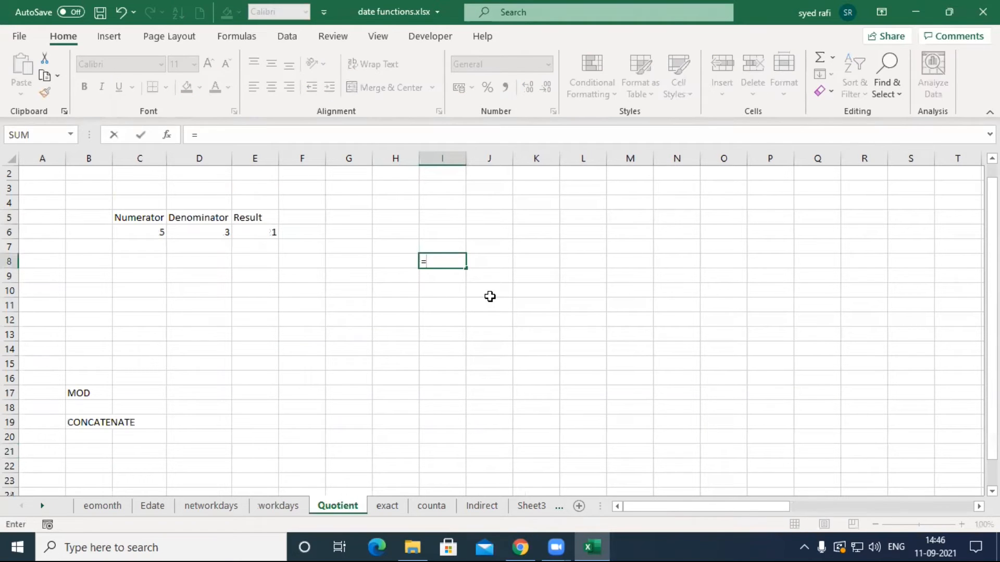
text(5/2)
key(Return)
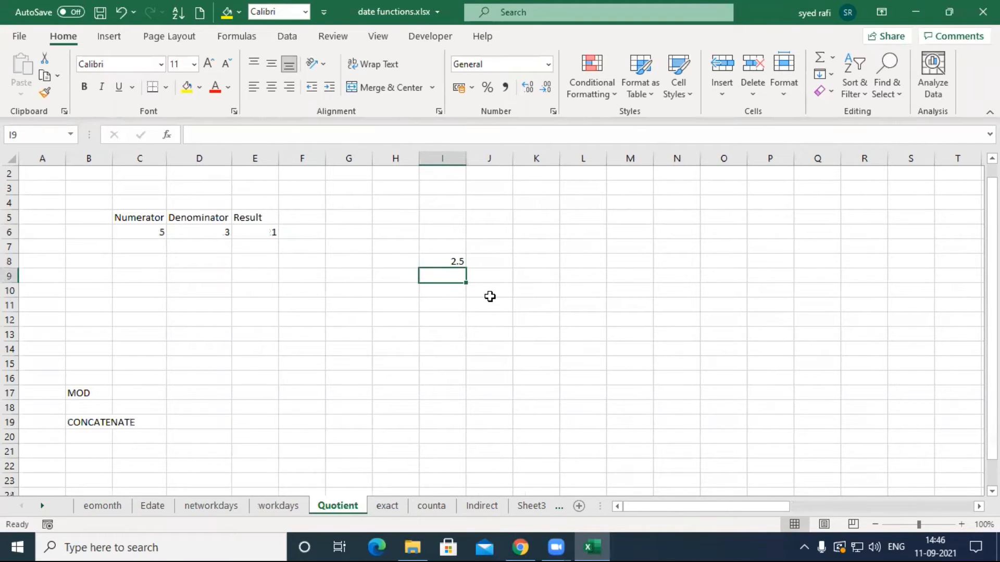
- Enter =QUOTIENT(5,2) in I10
key(Down)
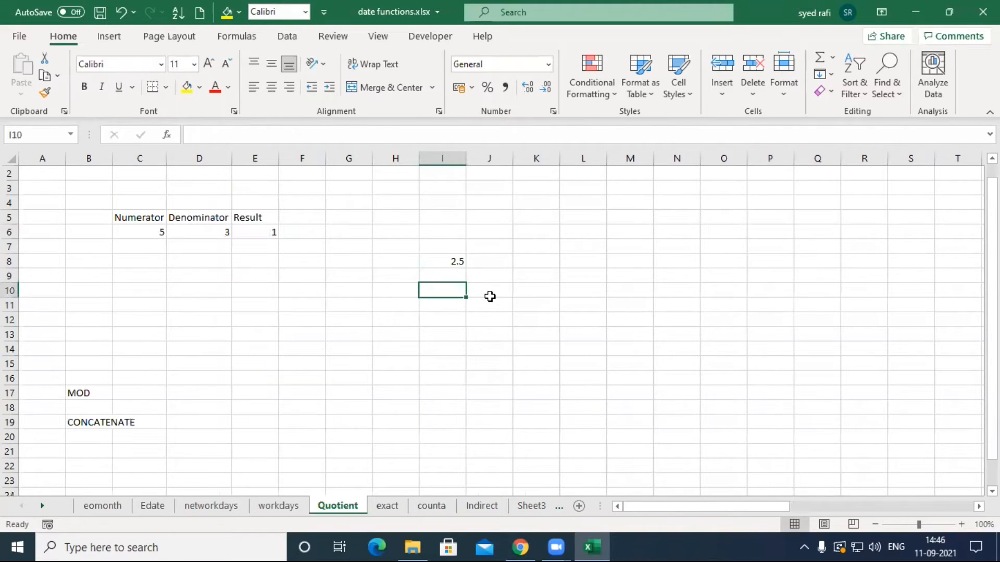
text(=qu)
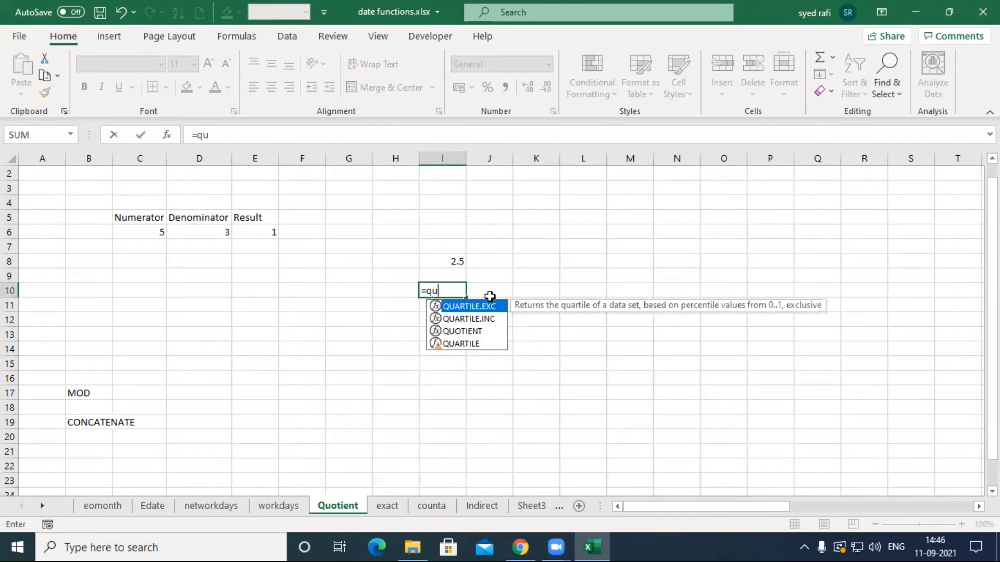
key(Down)
key(Down)
key(Tab)
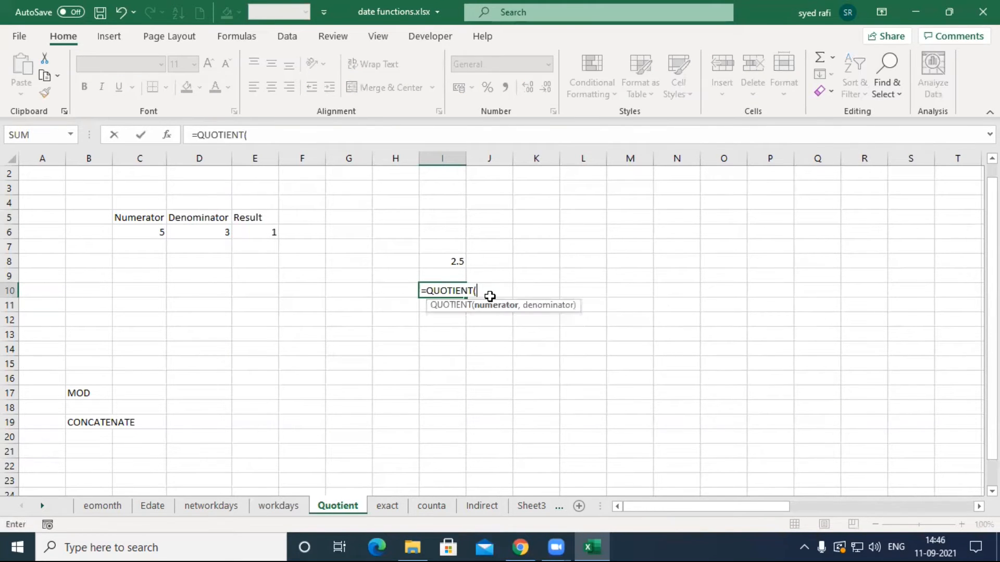
text(5,2)
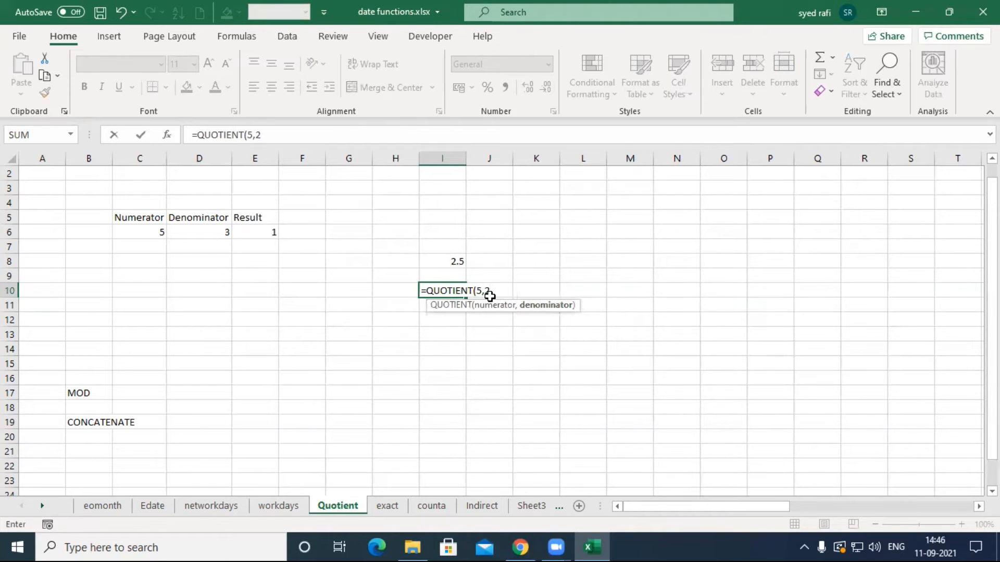
text())
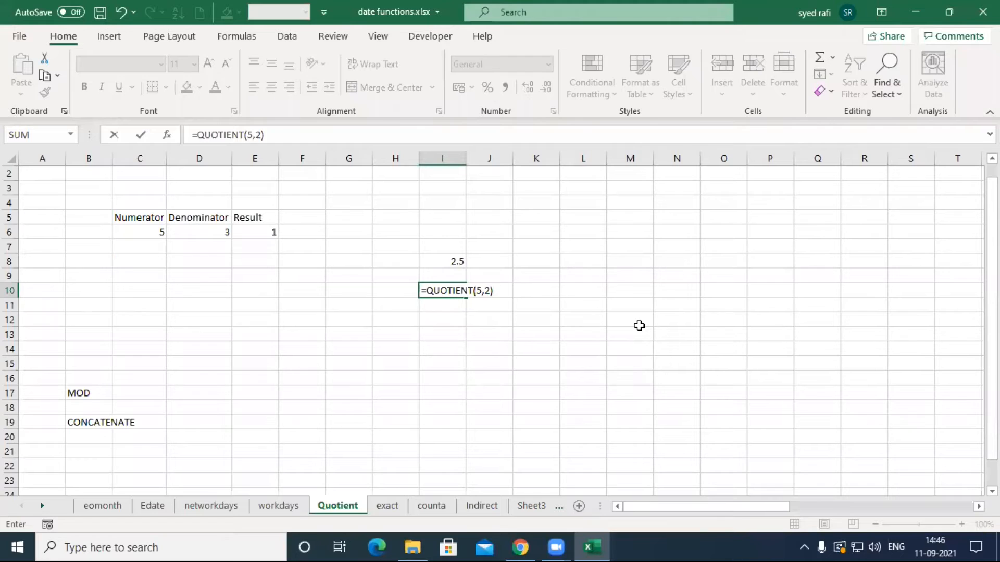
key(Return)
key(Up)
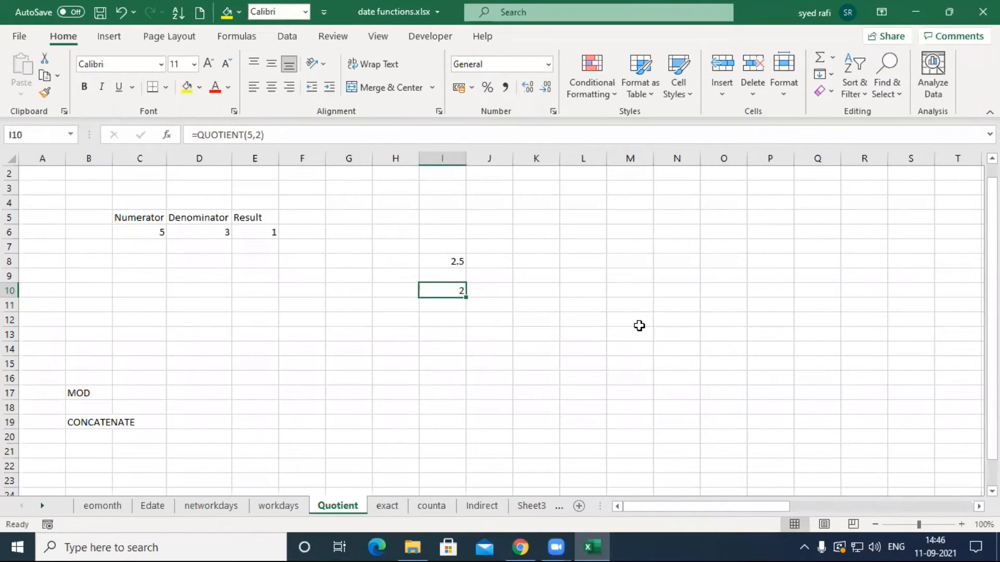
key(F1)
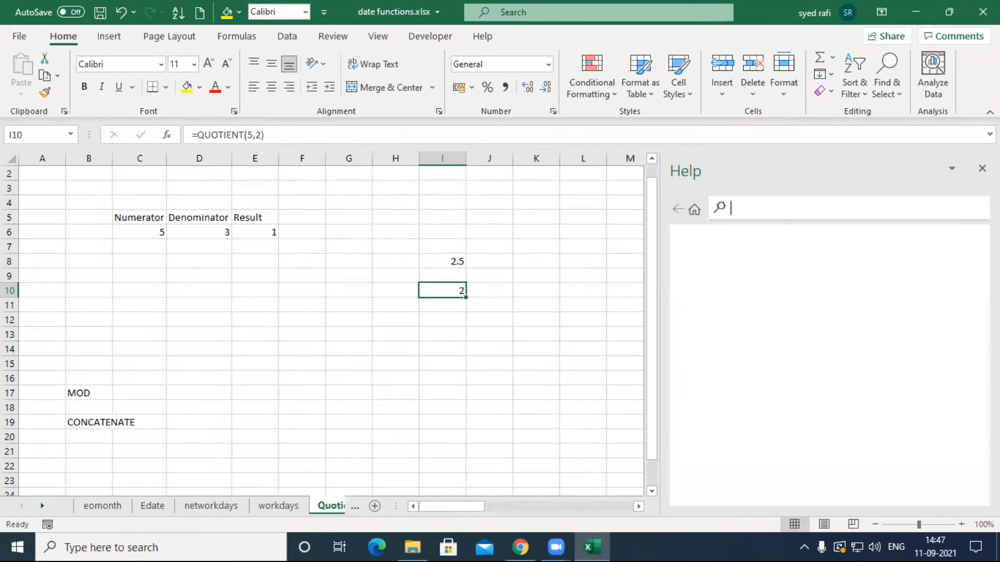
click(982, 168)
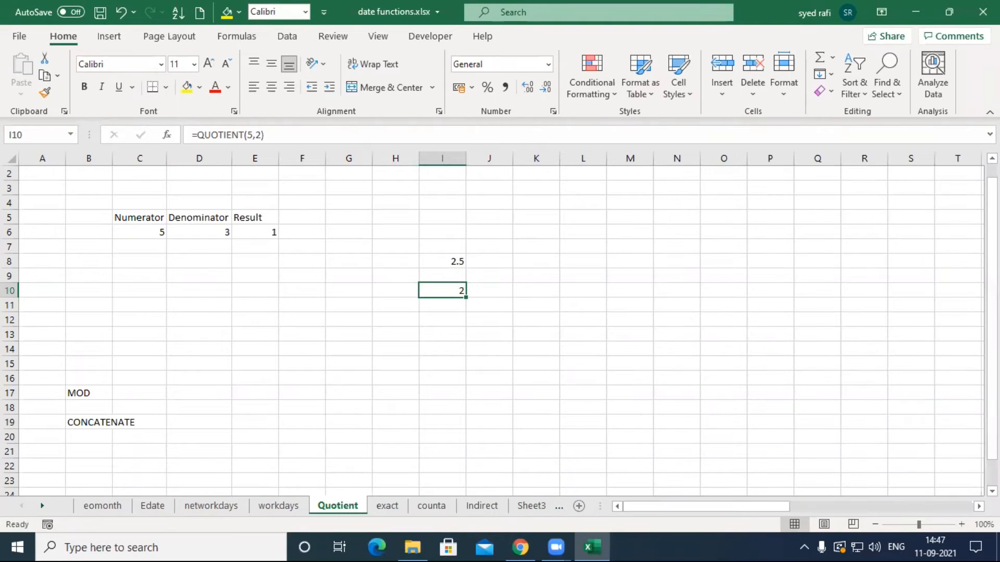
- Compare the plain division in I8 with the QUOTIENT formula in I10, reviewing both formulas and their results
double_click(452, 289)
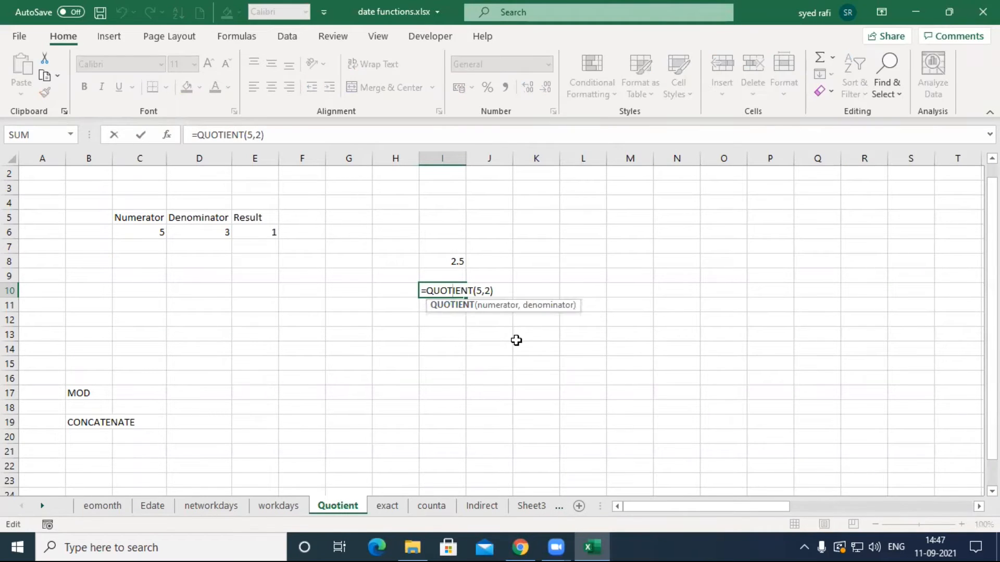
click(455, 287)
click(456, 262)
click(453, 291)
click(454, 260)
click(453, 290)
click(453, 261)
click(451, 290)
click(453, 260)
click(451, 299)
click(453, 257)
click(453, 288)
click(455, 260)
click(453, 290)
double_click(454, 262)
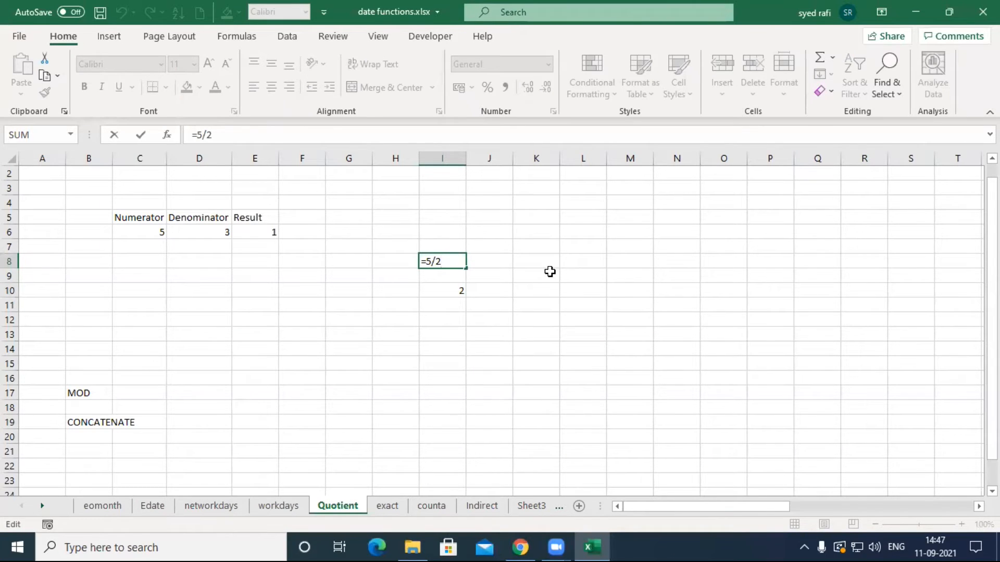
key(Return)
key(Up)
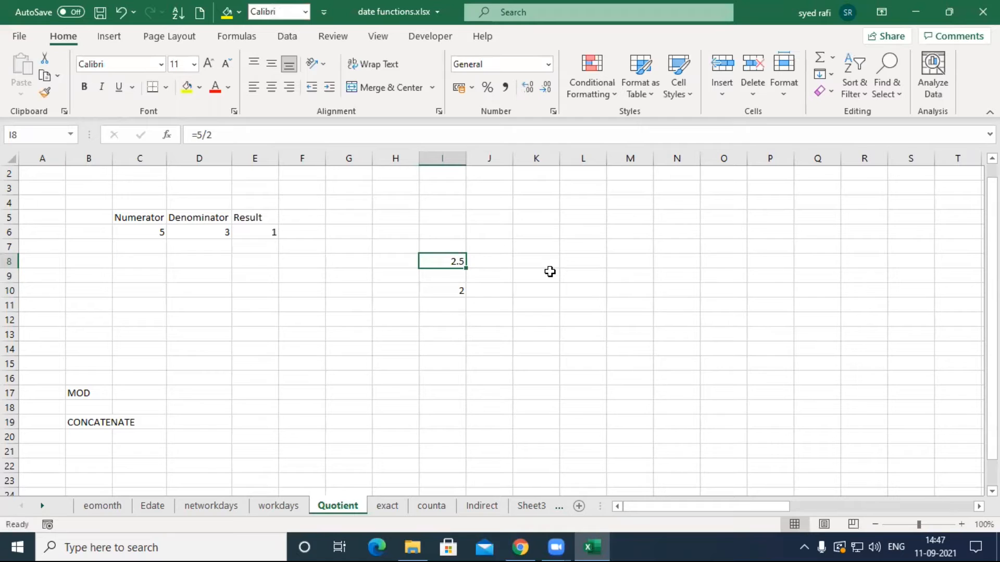
key(Down)
key(Down)
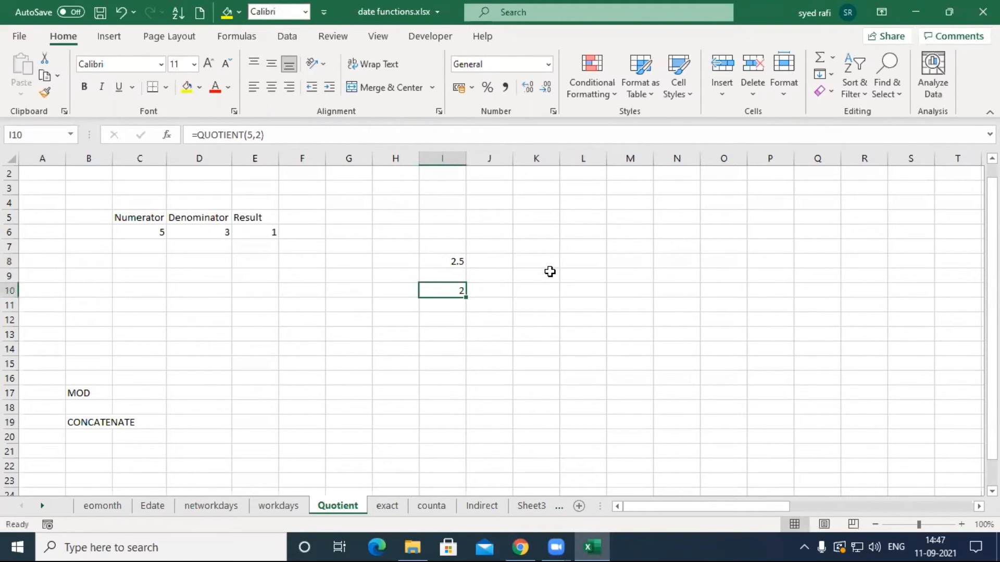
key(F2)
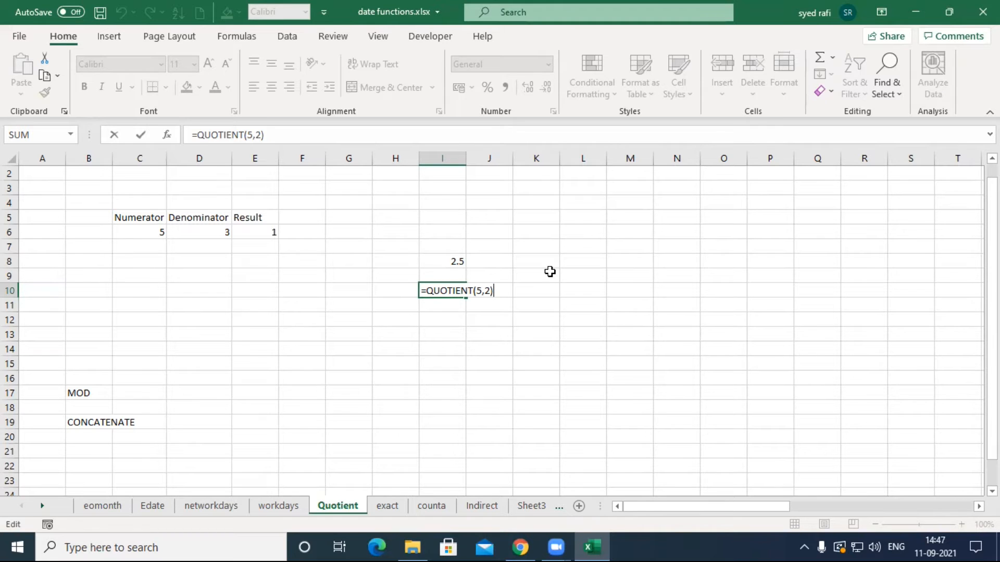
key(Return)
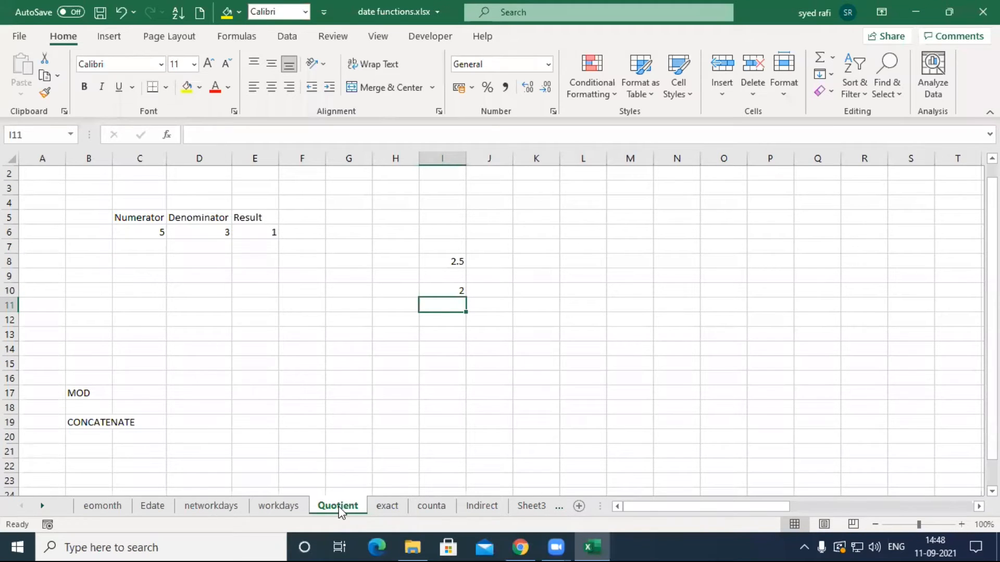
click(361, 362)
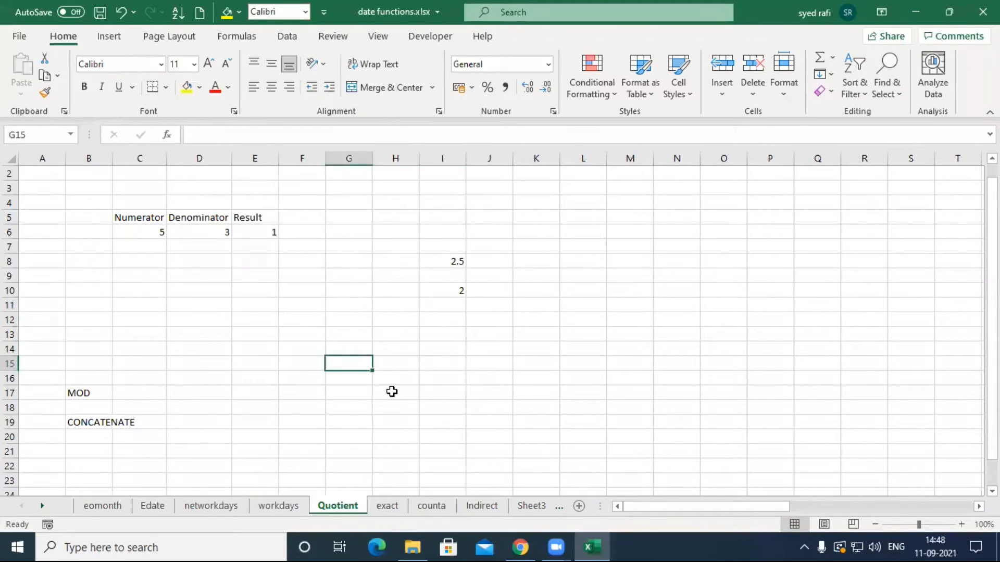
- Switch to the exact sheet and examine its text comparison table
click(386, 506)
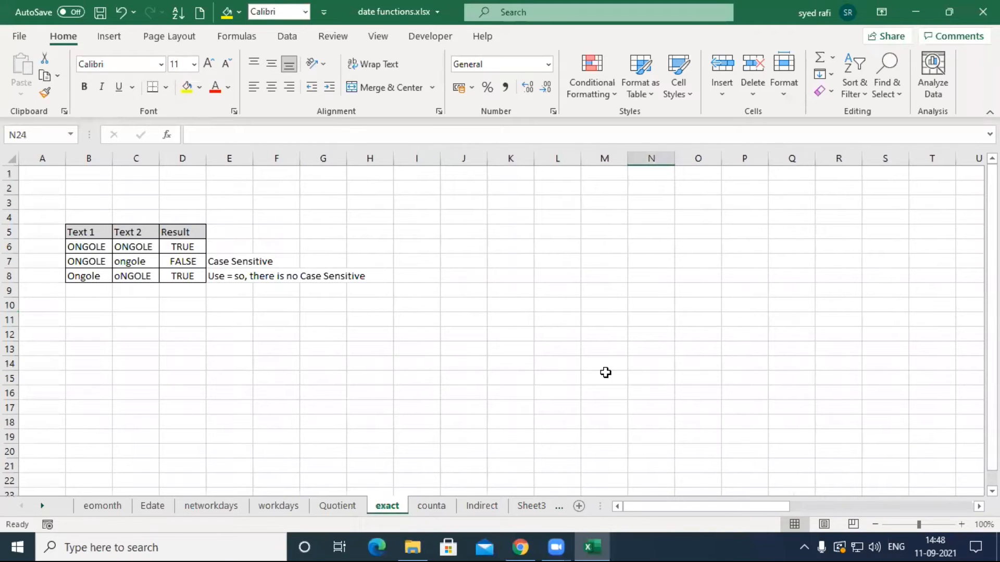
scroll(547, 339, up, 4)
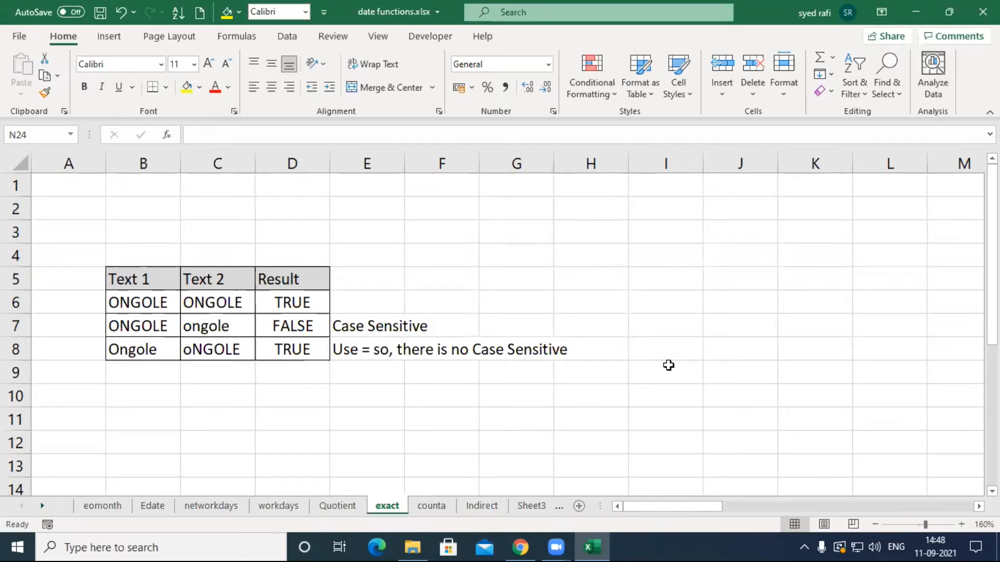
- Enter =EXACT(B6,C6) in F6 to compare the first pair of texts, and select the compared cells B6:C6
click(291, 303)
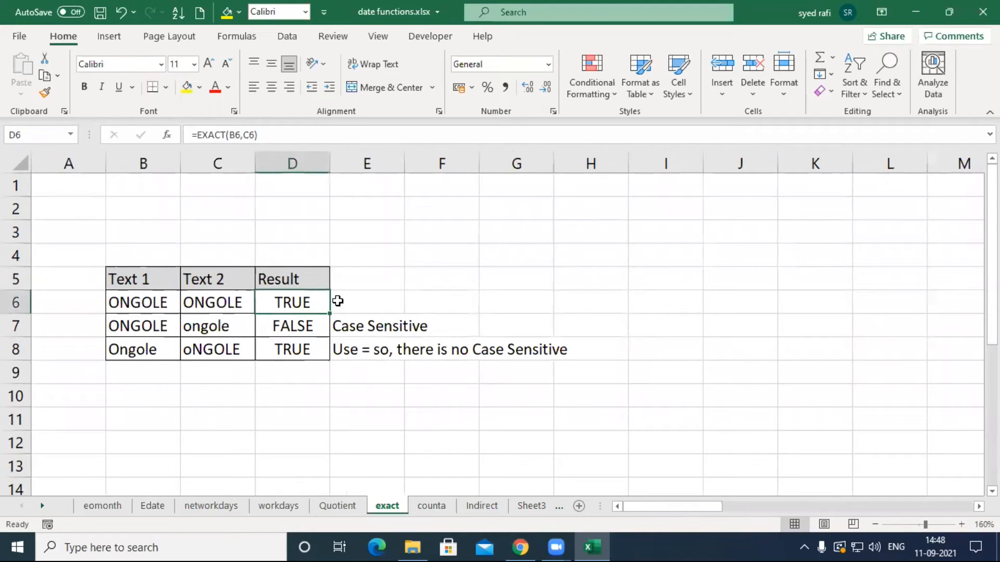
click(406, 298)
text(=ex)
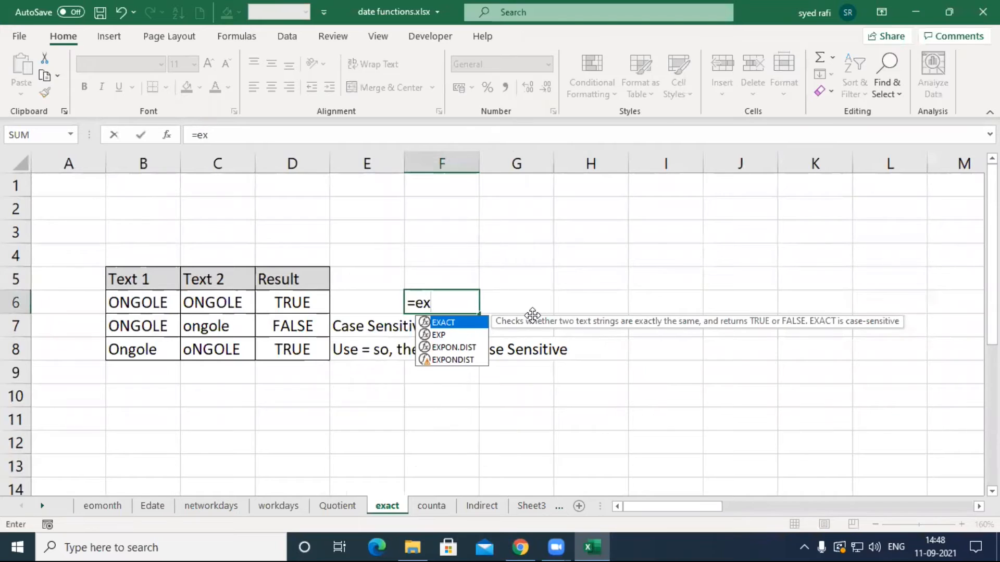
key(Tab)
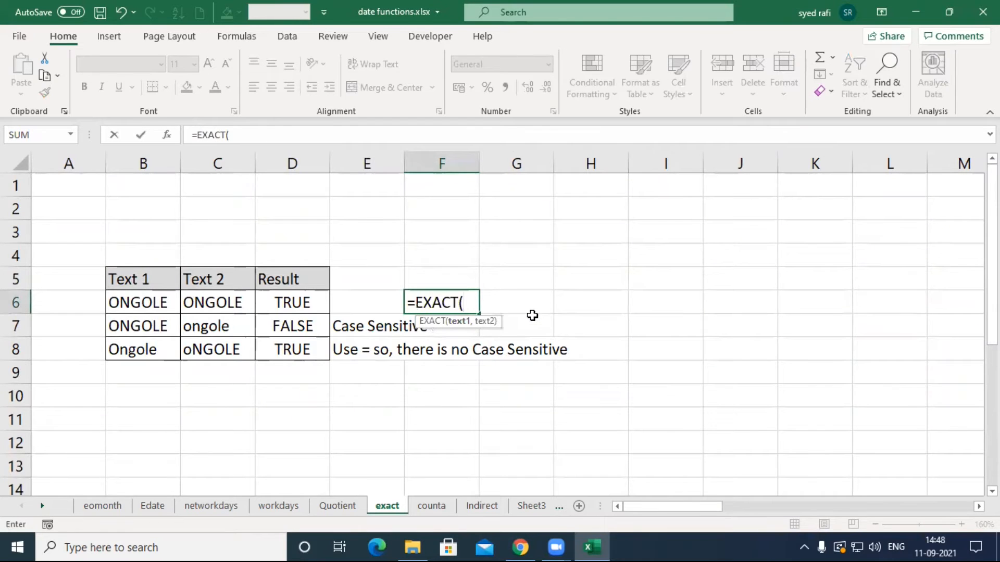
click(139, 301)
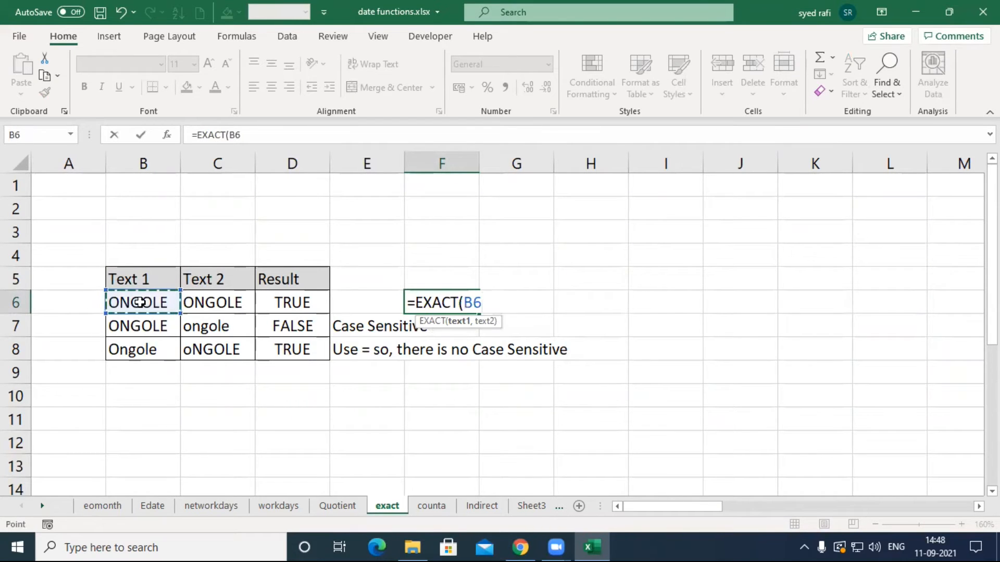
text(,)
click(239, 301)
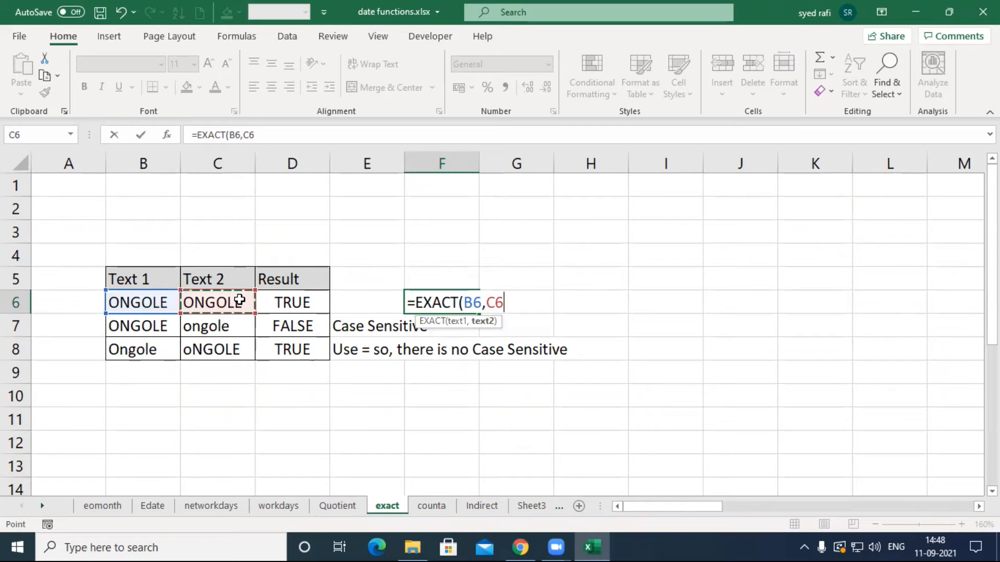
key(Return)
key(Up)
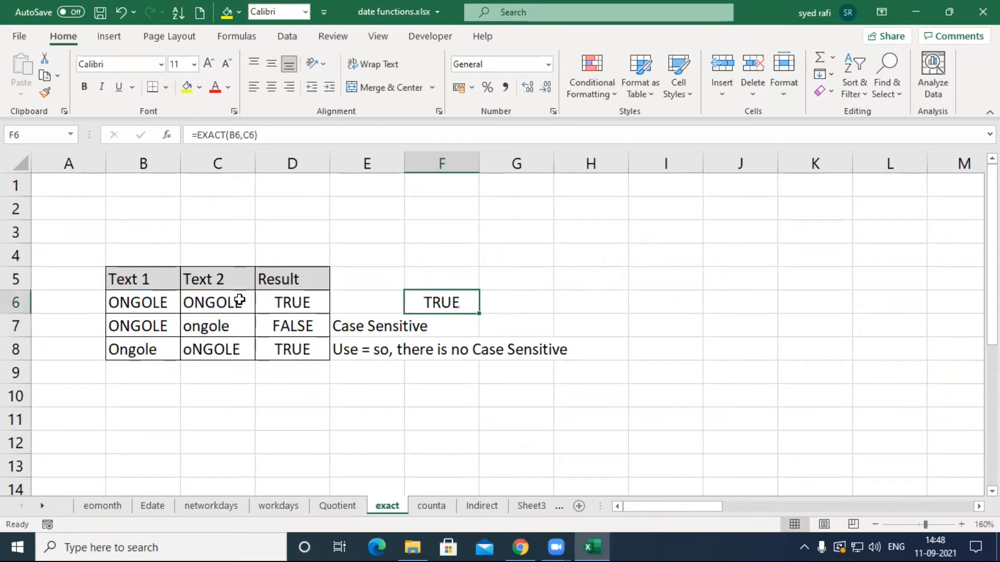
key(Left)
key(Left)
key(Left)
key(Left)
key(shift+Right)
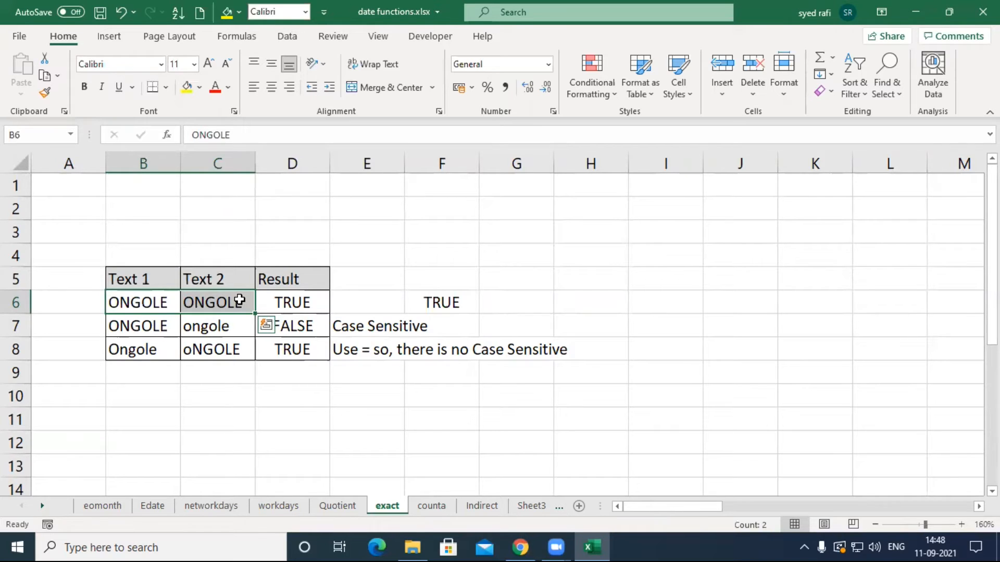
- Enter =EXACT(B7,C7) in F7 to compare the uppercase ONGOLE with the lowercase ongole
click(148, 327)
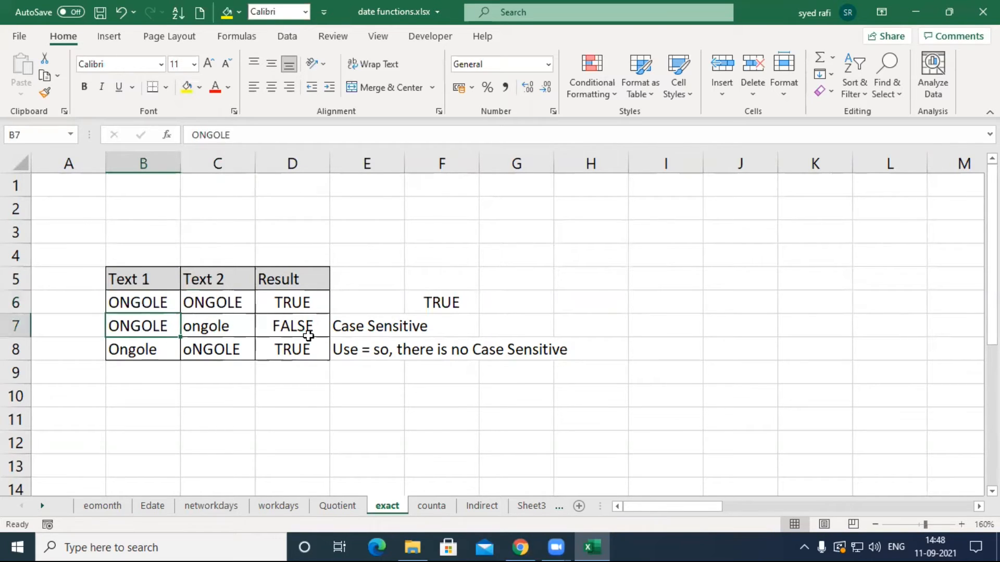
click(443, 328)
text(=ex)
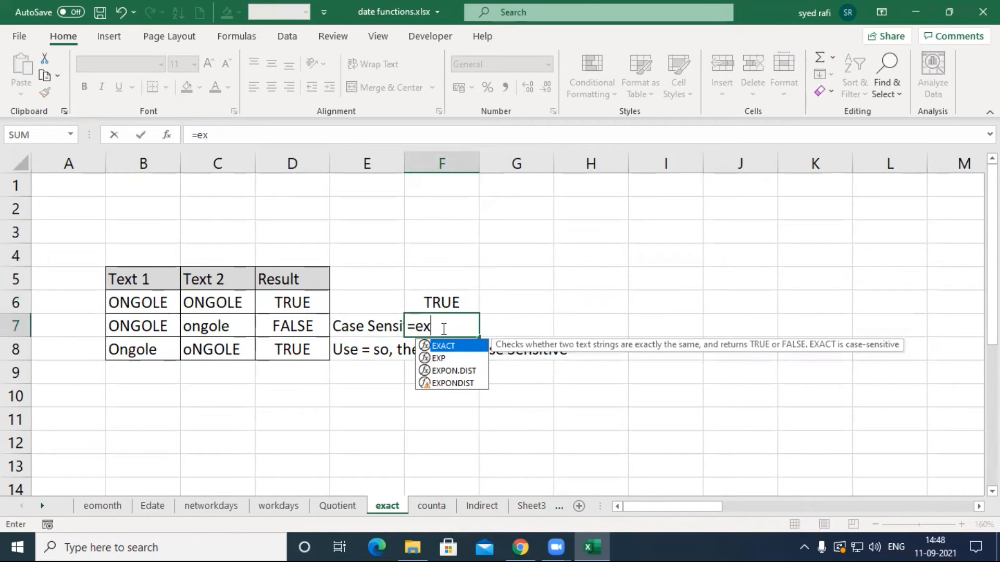
key(Tab)
click(140, 328)
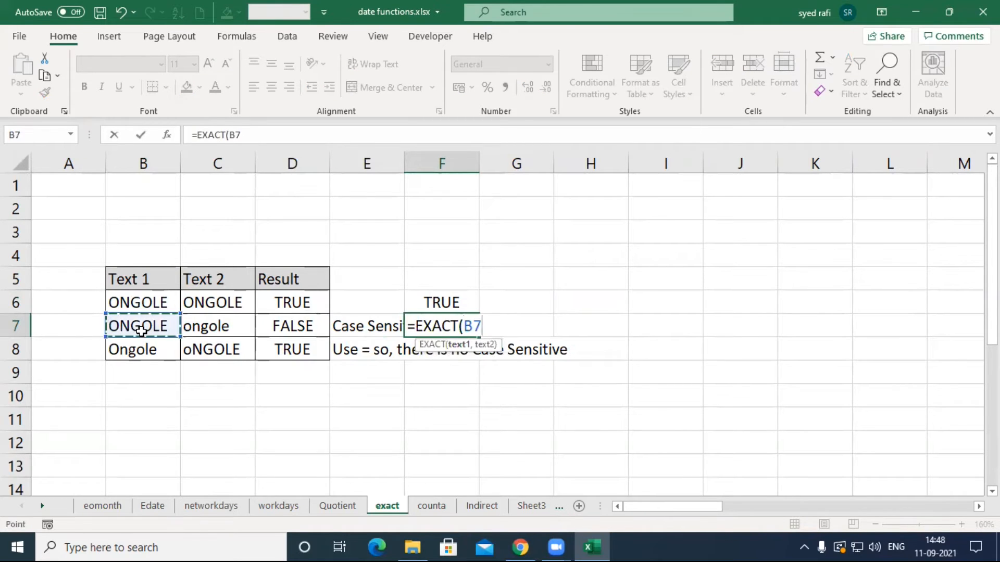
text(,)
click(229, 328)
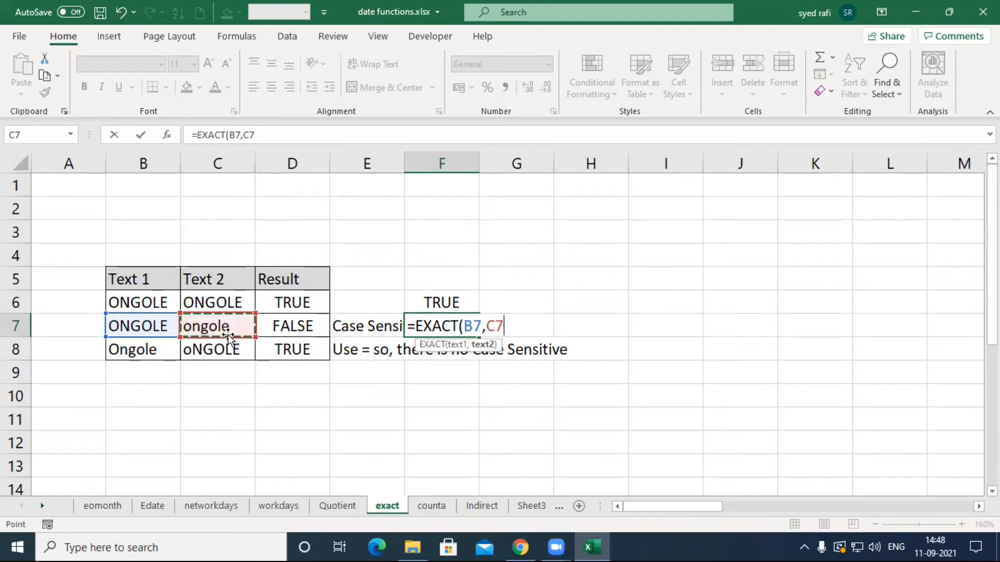
key(Return)
key(Up)
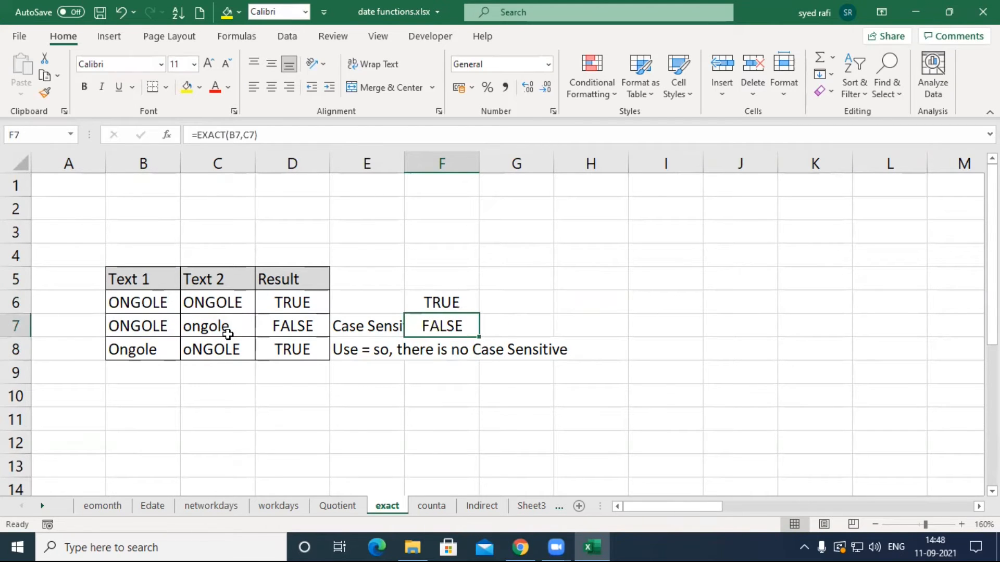
click(154, 328)
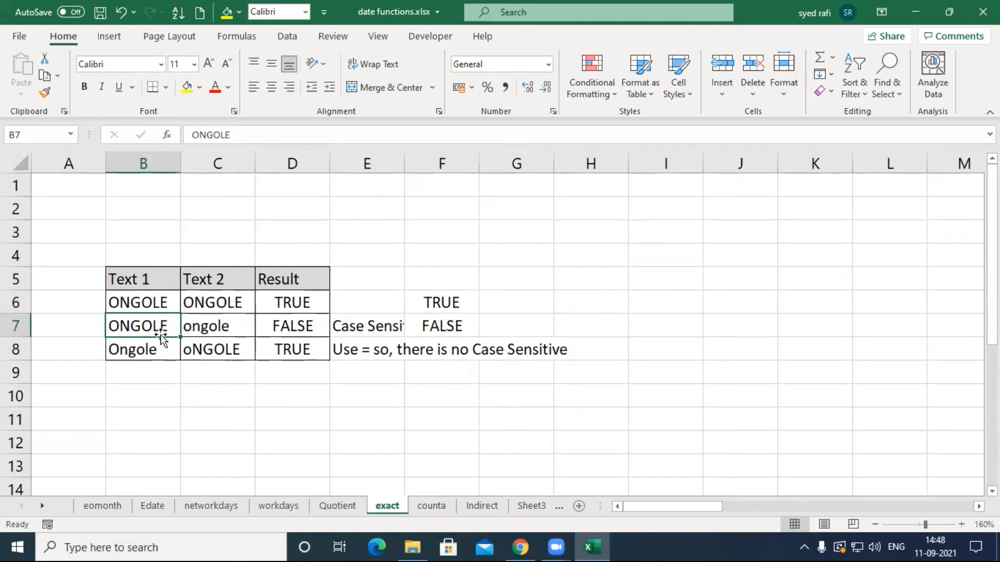
- Enter the formula =B8=C8 in cell F9 to compare the two texts in row 8 without case sensitivity
click(217, 327)
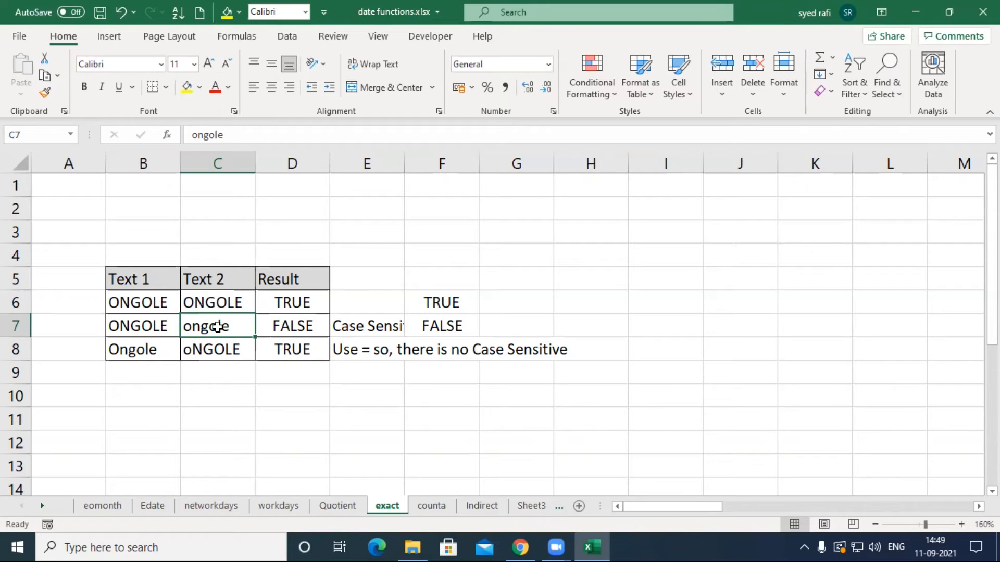
click(441, 378)
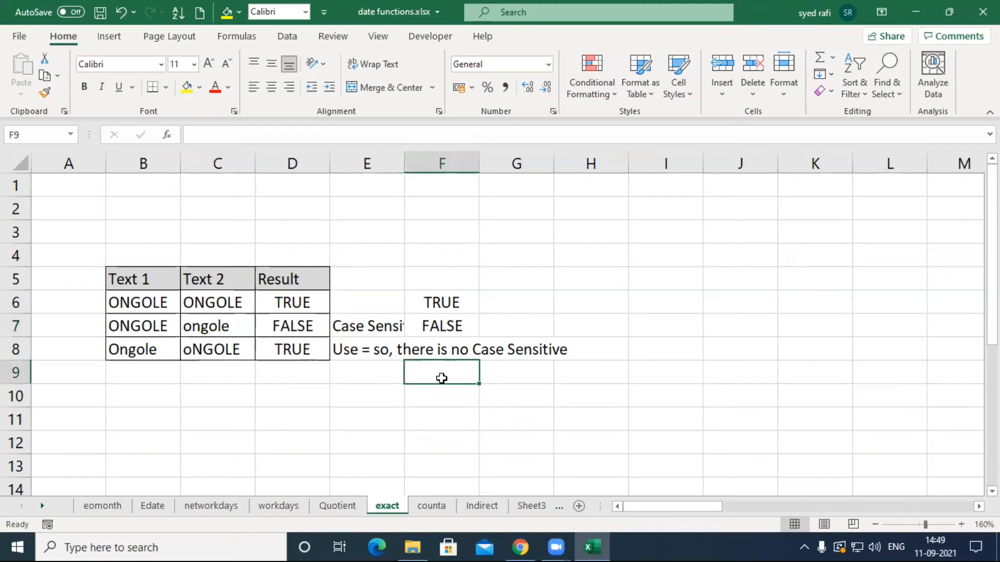
text(=)
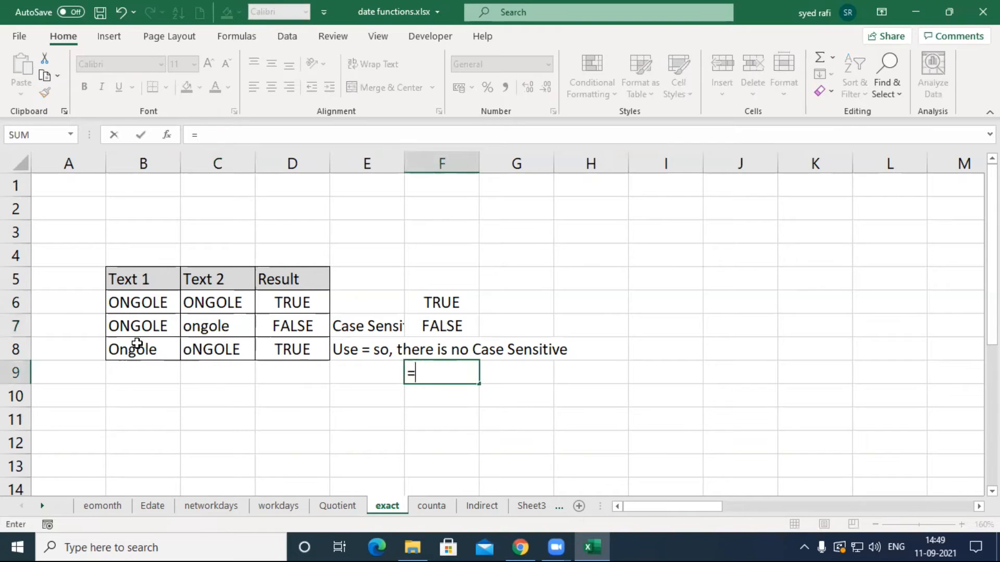
click(137, 344)
text(=)
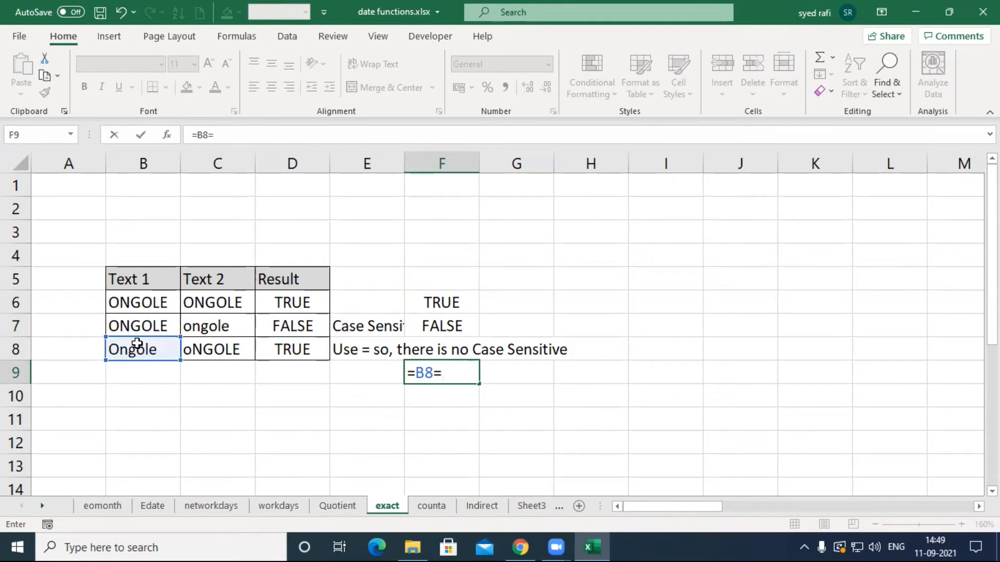
click(208, 348)
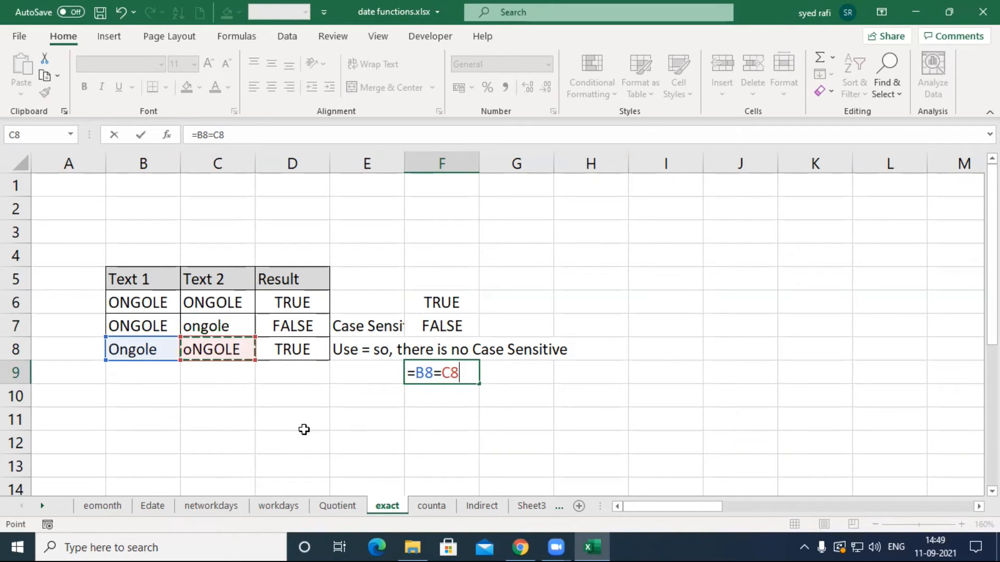
click(438, 373)
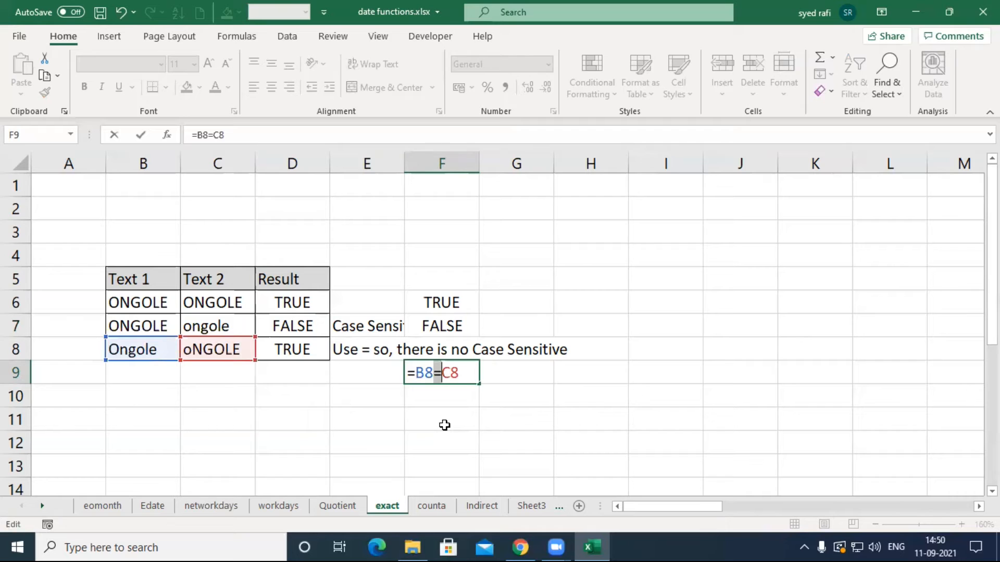
key(Return)
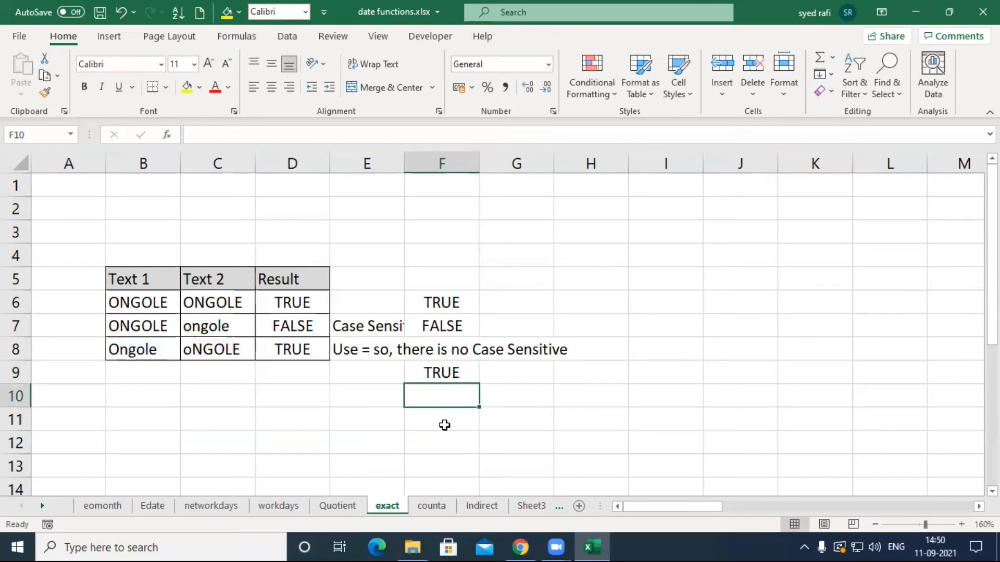
- Review the comparison formula in cell F9
key(Up)
key(F2)
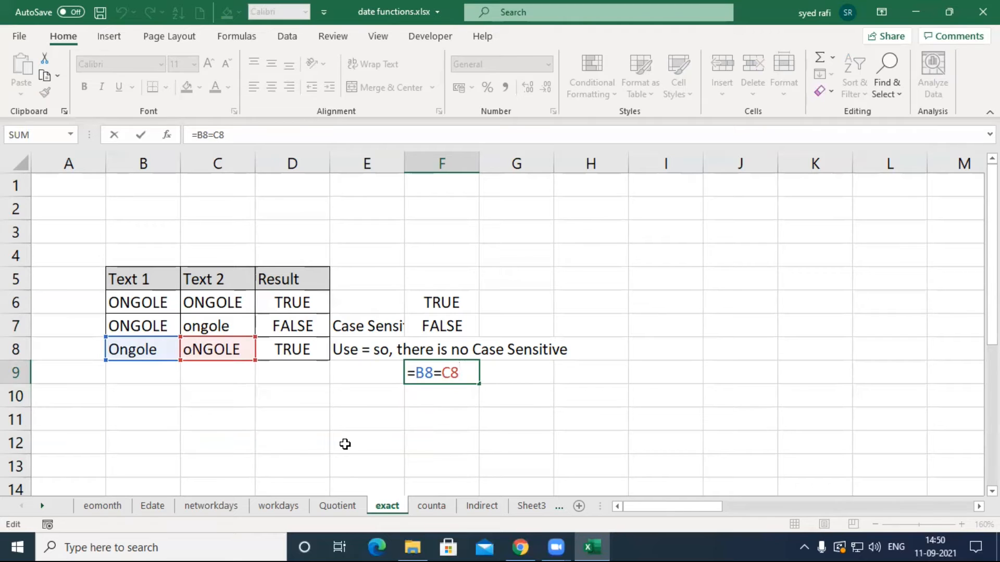
key(Return)
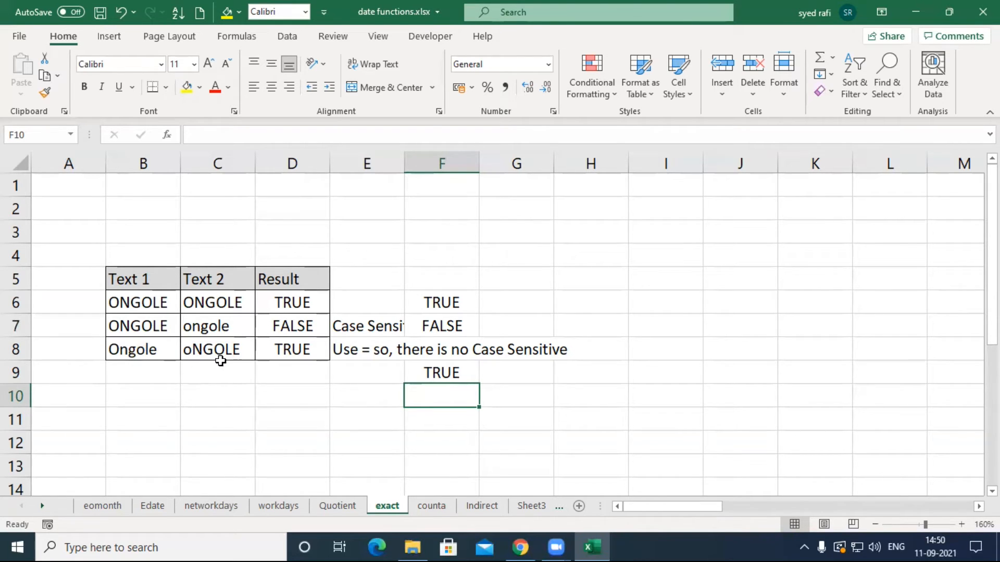
click(419, 373)
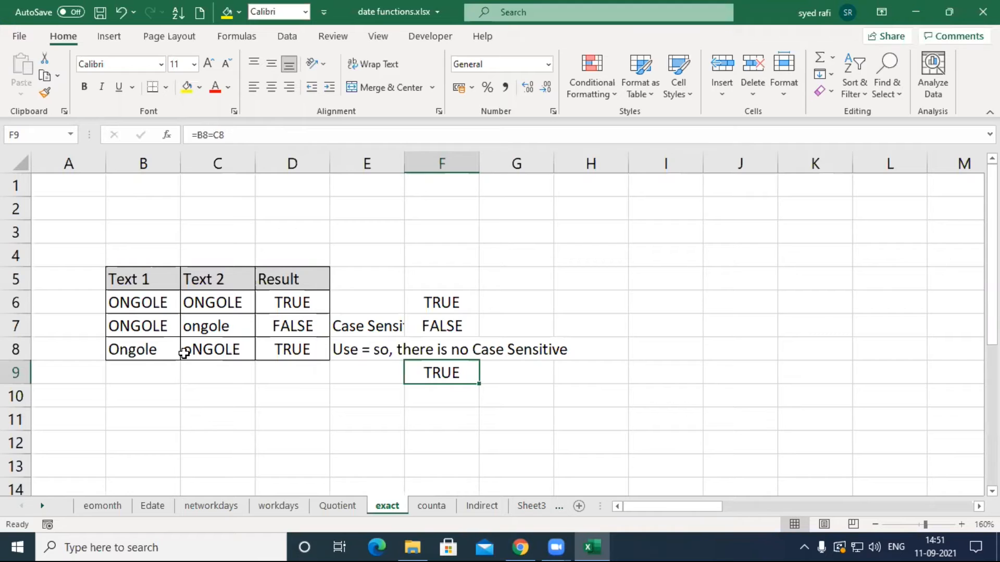
- On the counta sheet, enter 654, 78, 56, 345, 5, 54, 8 and 789 in cells G3 to G10
click(437, 510)
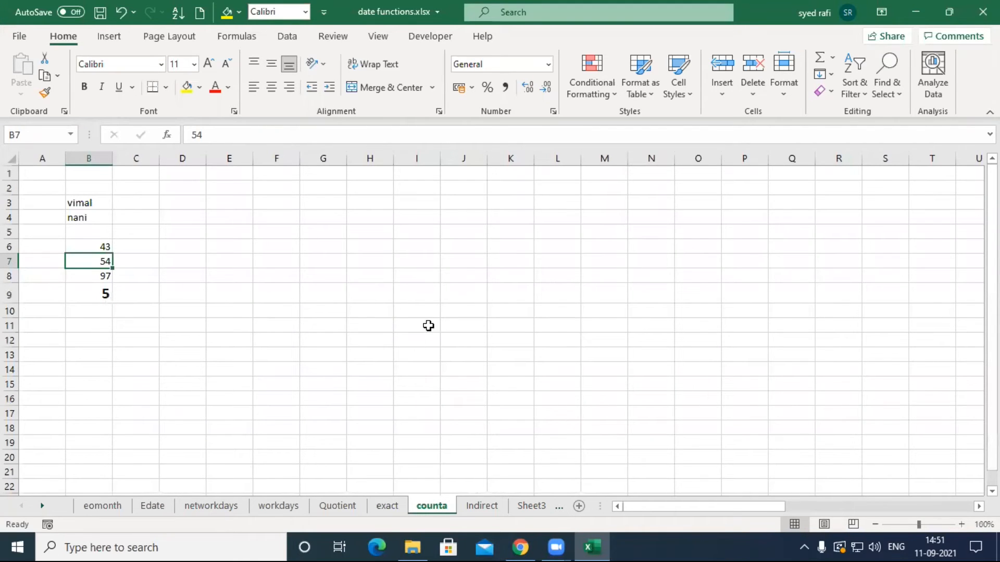
click(336, 205)
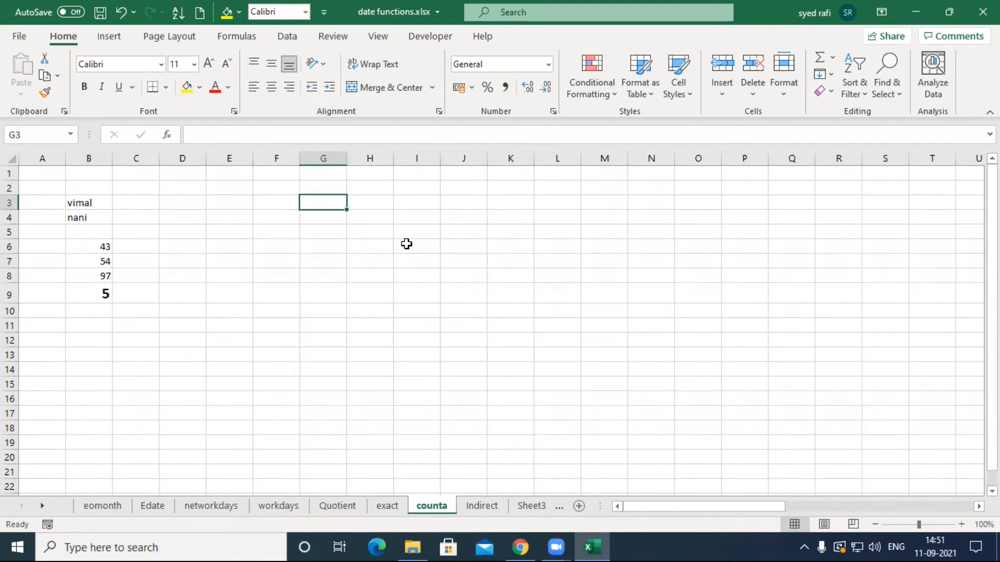
text(654)
key(Return)
text(78)
key(Return)
text(56)
key(Return)
text(345)
key(Return)
text(5 54)
key(Return)
text(8)
key(Return)
text(789)
key(Return)
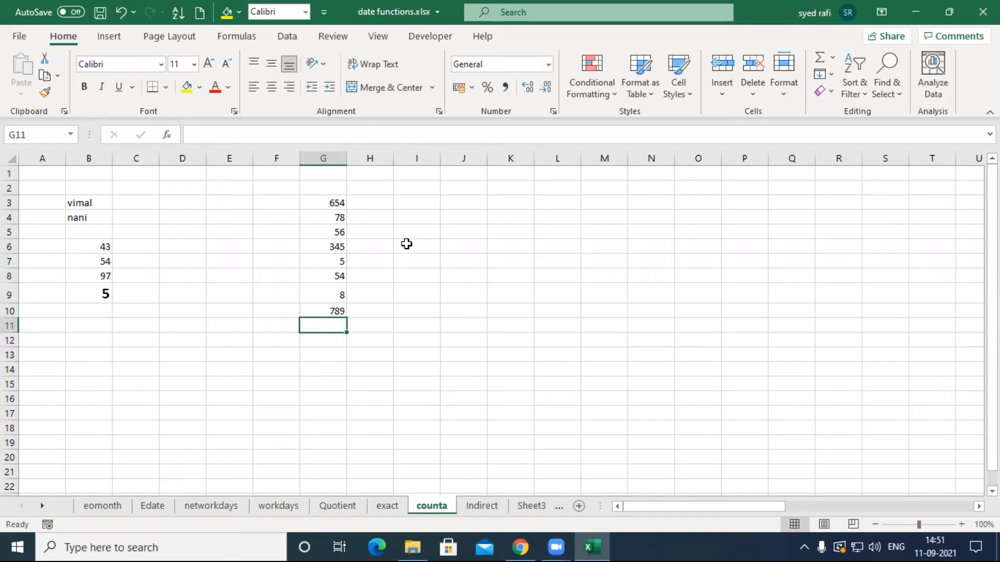
- Enter =COUNT(G3:G10) in cell G11 to count the numbers above it
text(=coun)
key(Tab)
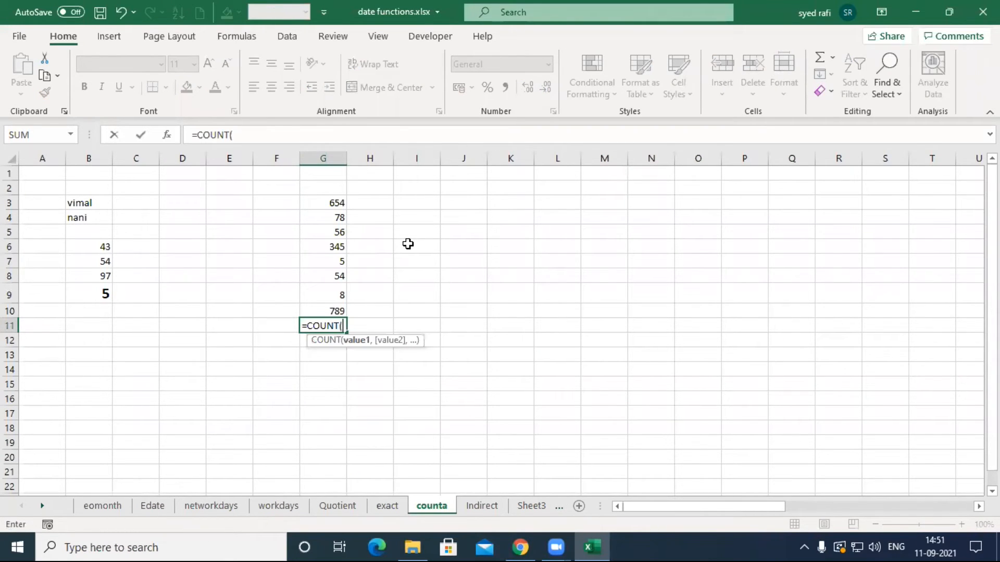
drag(336, 204, 342, 309)
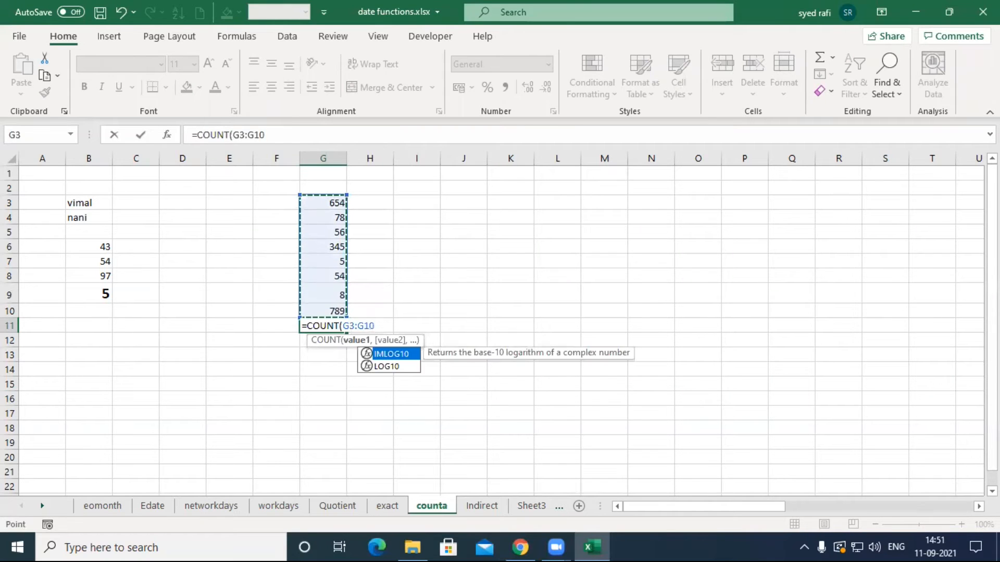
key(ctrl+Return)
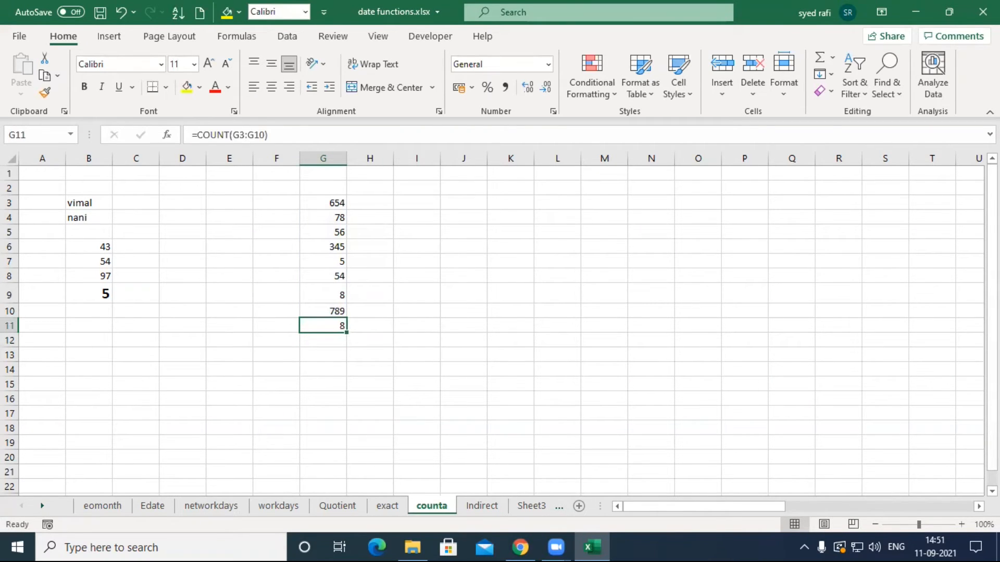
- Check the count of the selected range G3:G10 against the COUNT formula in G11
key(Up)
key(Up)
key(Up)
key(Up)
key(Up)
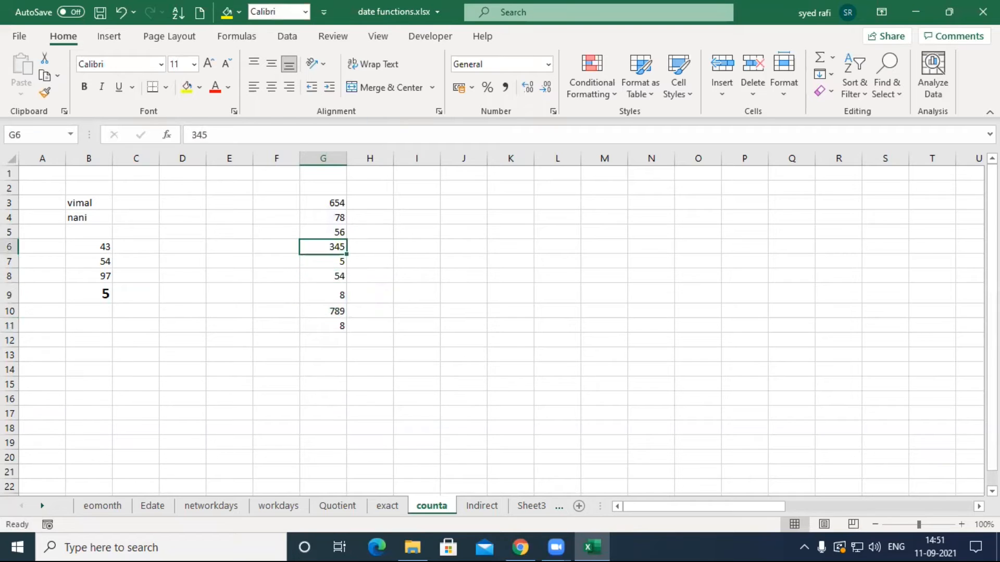
key(Up)
key(Up)
key(Up)
key(Up)
key(Down)
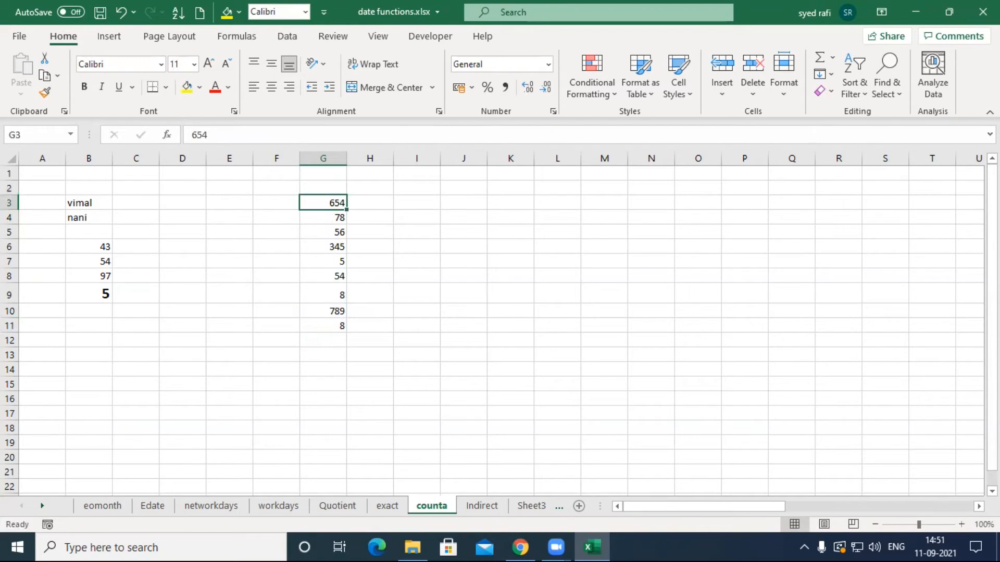
key(shift+Down)
key(shift+Down)
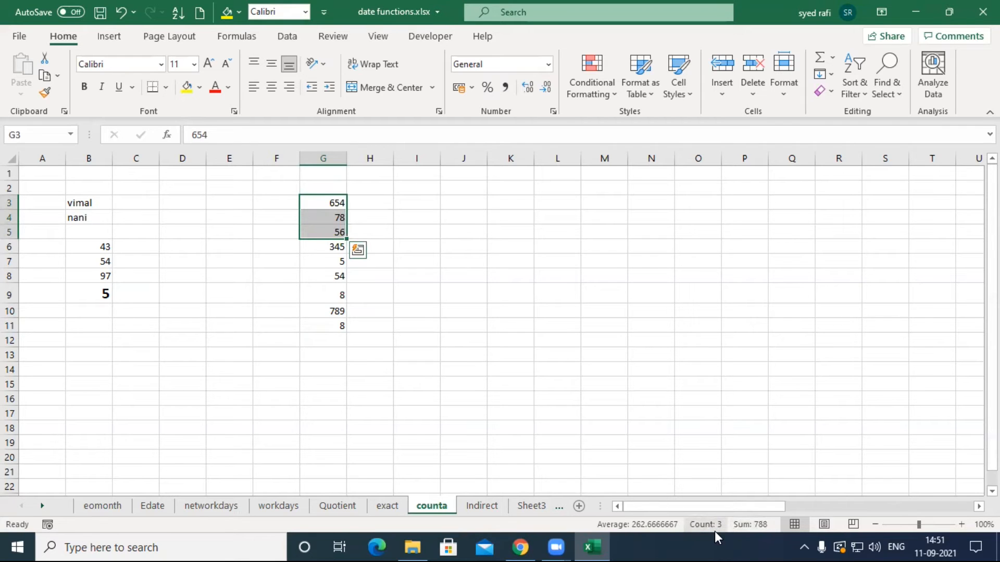
key(shift+Down)
key(shift+Down)
key(shift+Down)
key(shift+Down)
key(shift+Down)
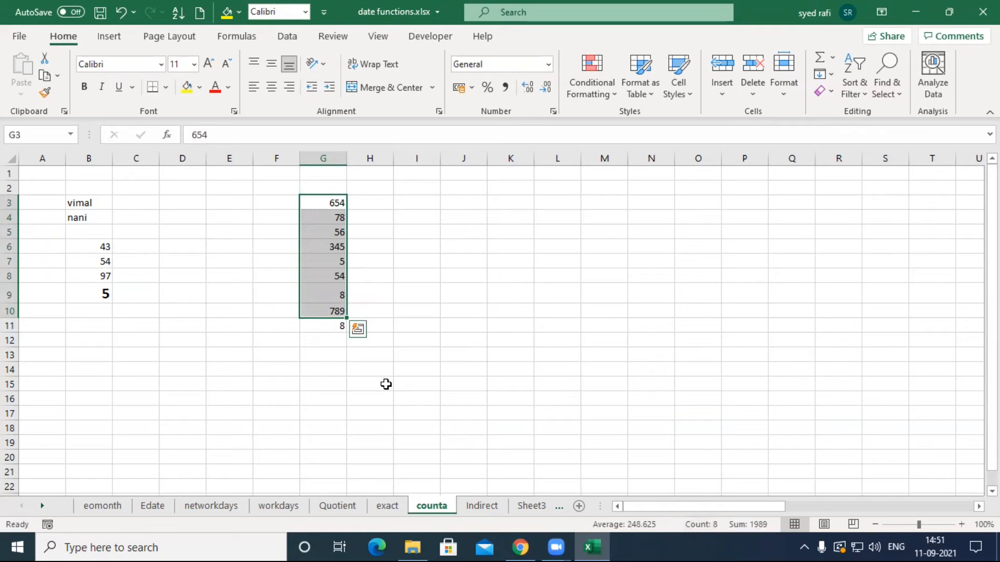
click(308, 324)
double_click(308, 325)
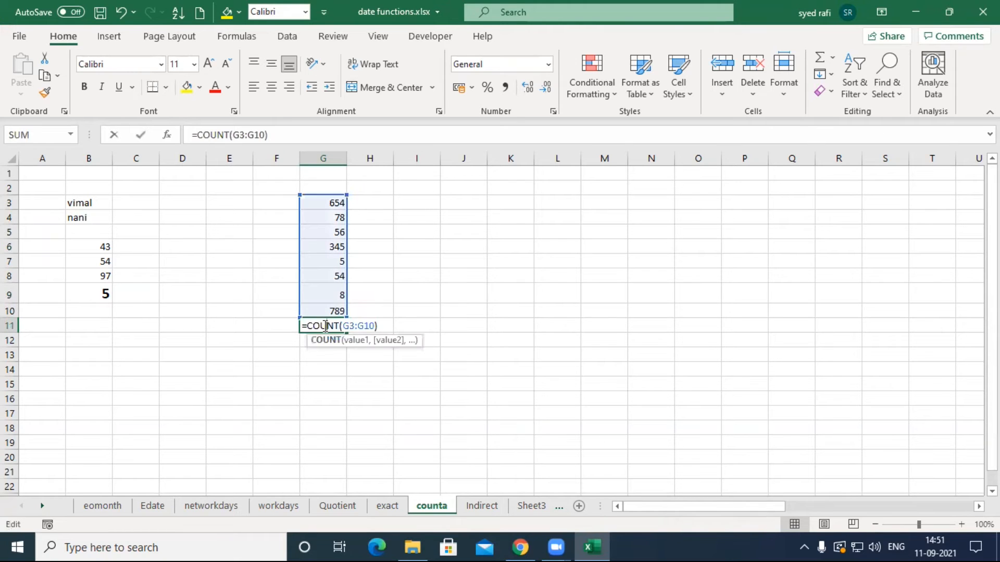
key(ctrl+Return)
- Clear cell G6 to leave a blank in the counted range, and check the COUNT cell G11
key(Up)
key(Up)
key(Up)
key(Up)
key(Up)
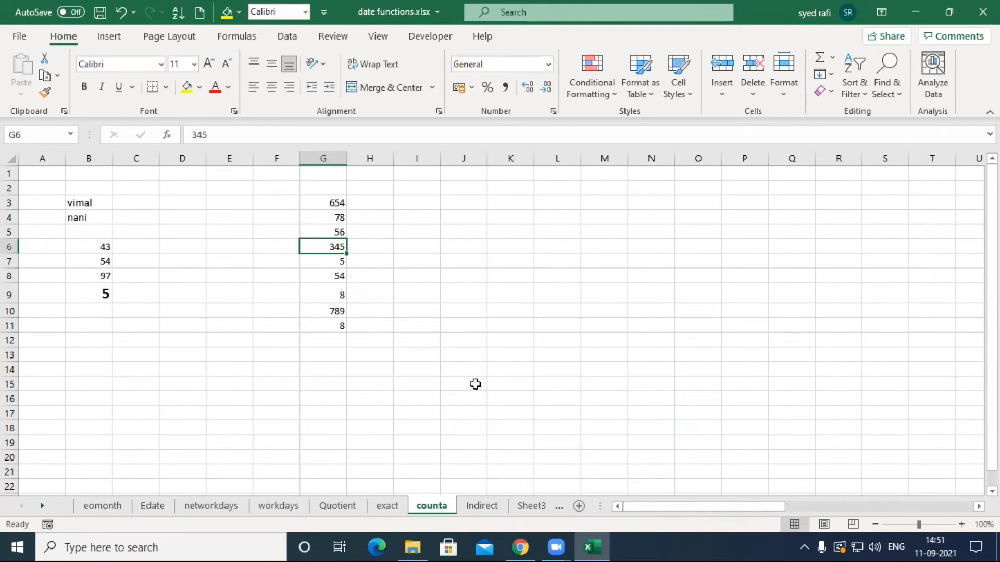
key(Delete)
key(Down)
key(Down)
key(Down)
key(Down)
key(Down)
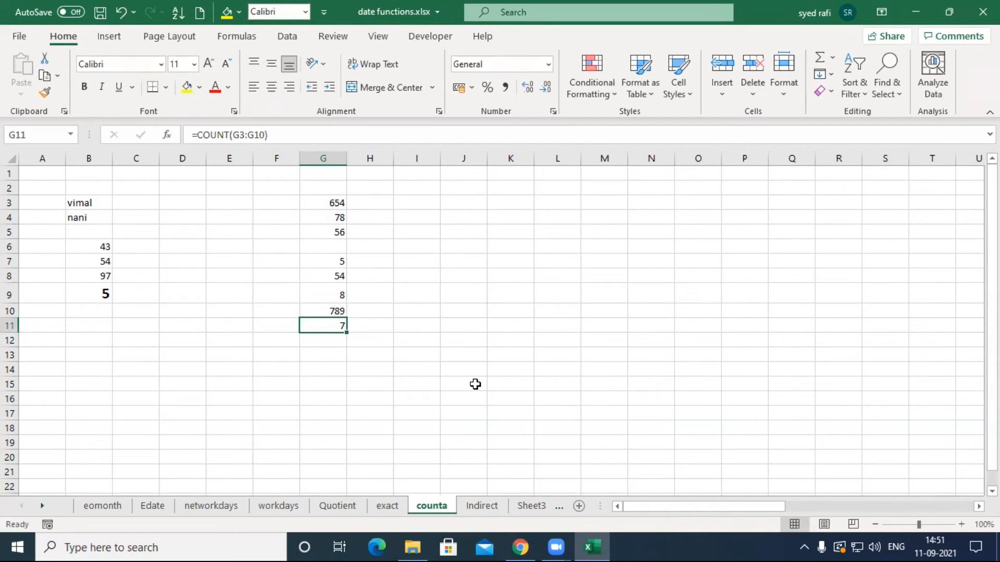
- Replace the number in cell G8 with the text "as"
key(Up)
key(Up)
key(Up)
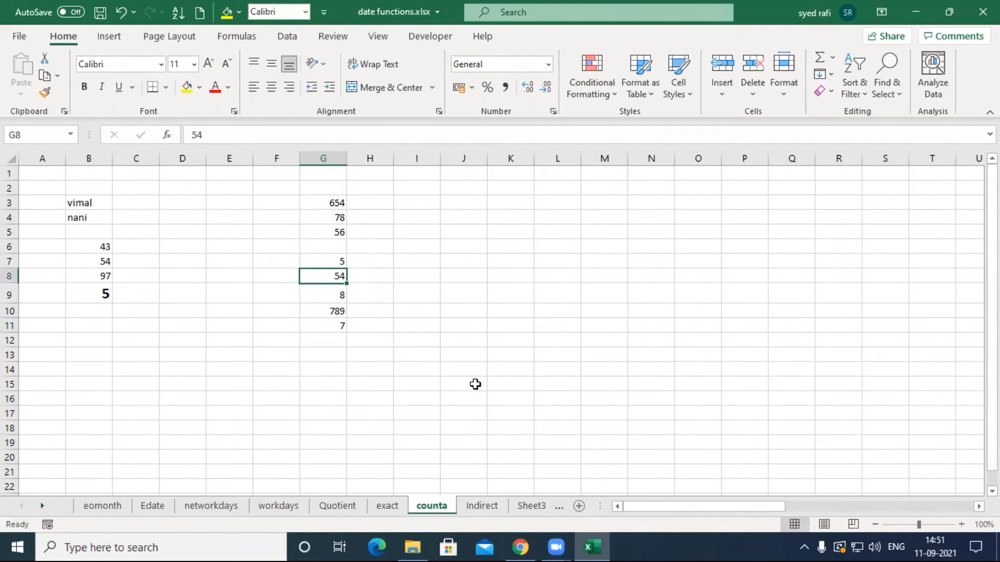
text(as)
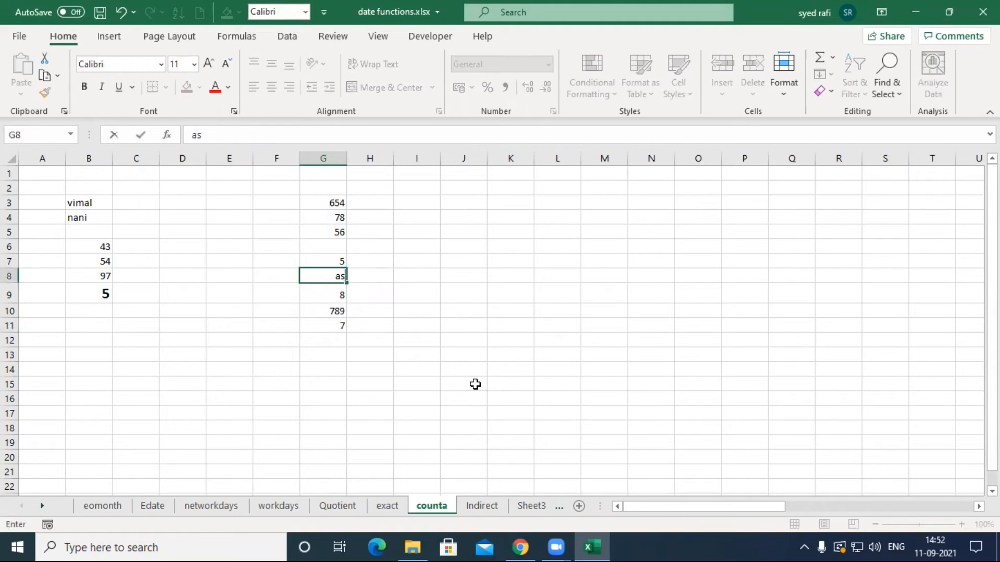
key(Return)
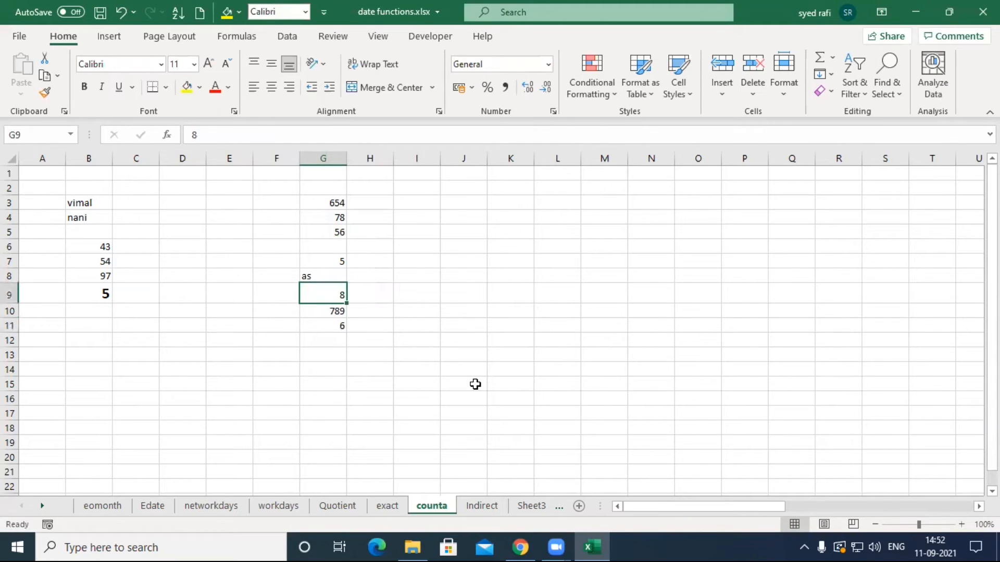
- Enter the division-by-zero formula =8/0 in cell G9 and review the COUNT formula in G11
text(=8/0)
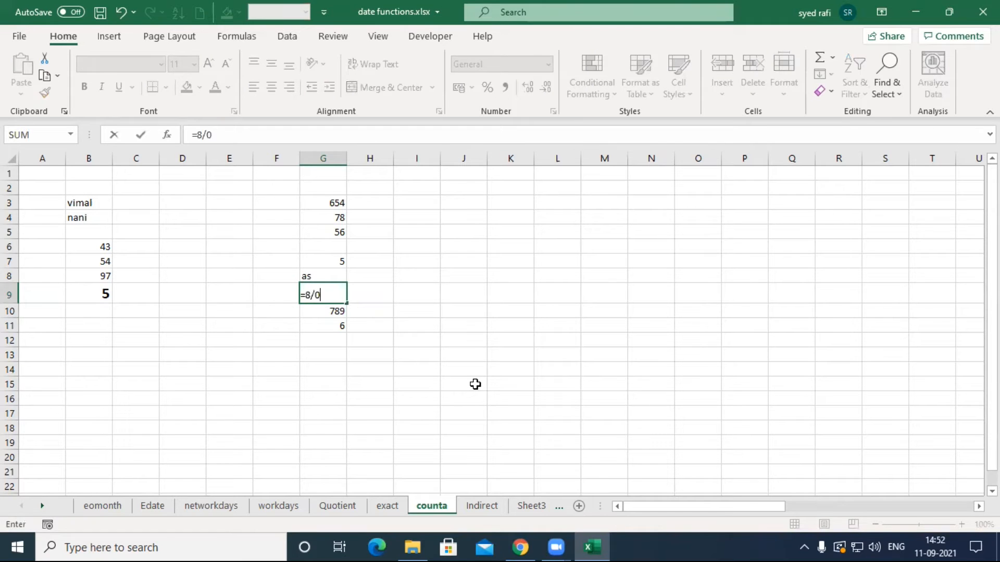
key(Return)
key(Return)
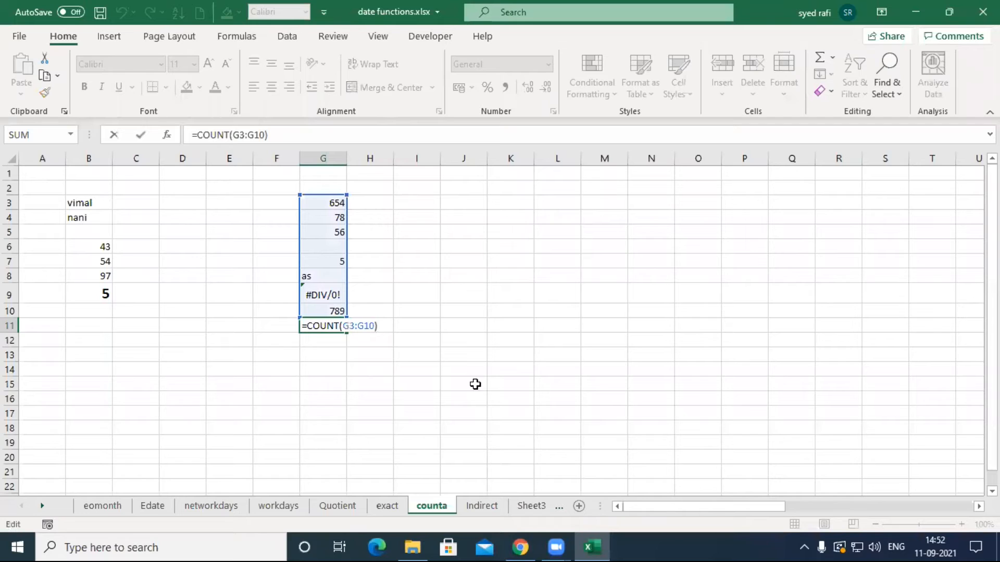
key(Return)
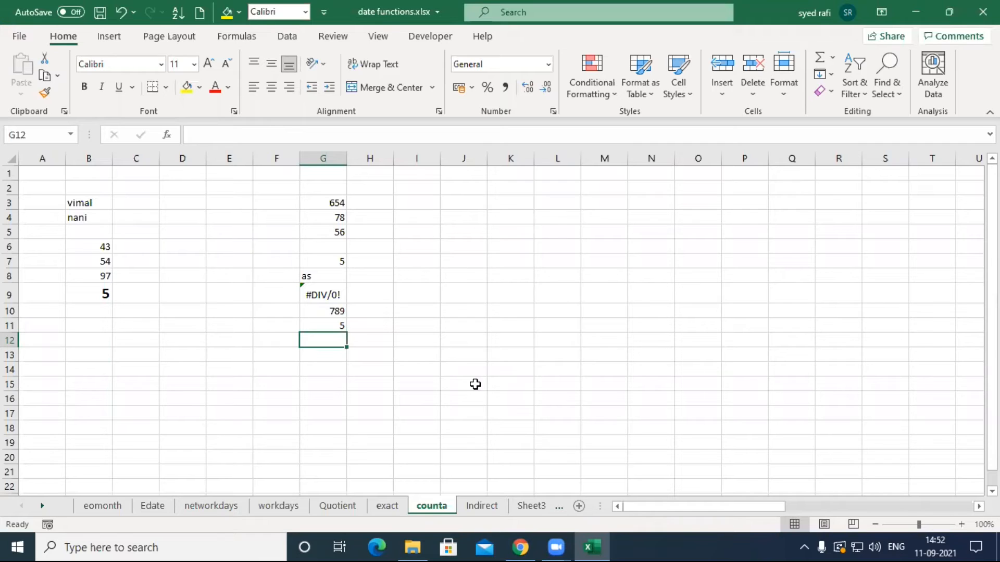
- Examine the blank, text and error cells in G6:G10 that the COUNT formula covers
key(Up)
key(Up)
key(Up)
key(Up)
key(Up)
key(Up)
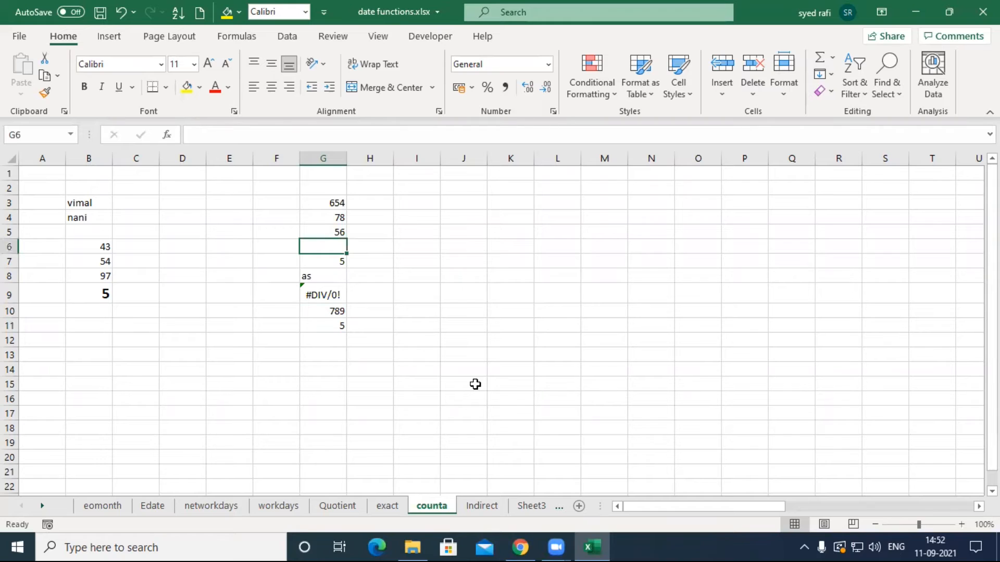
key(Down)
key(Down)
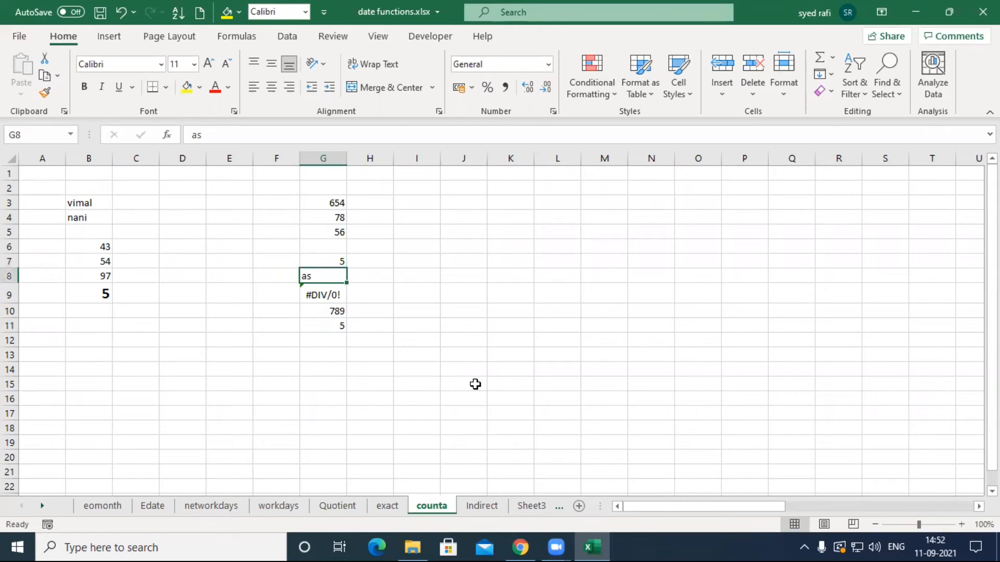
key(Down)
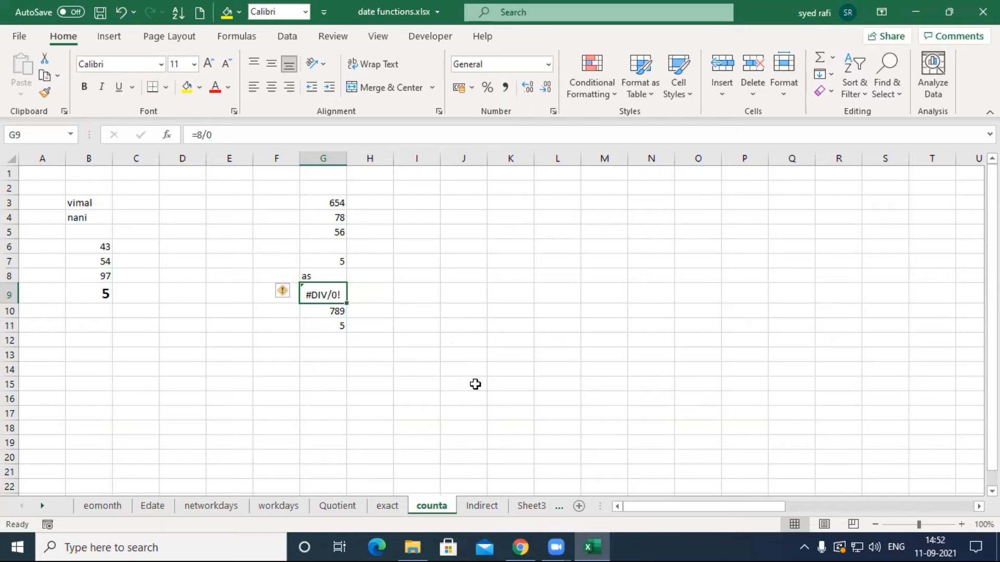
key(Down)
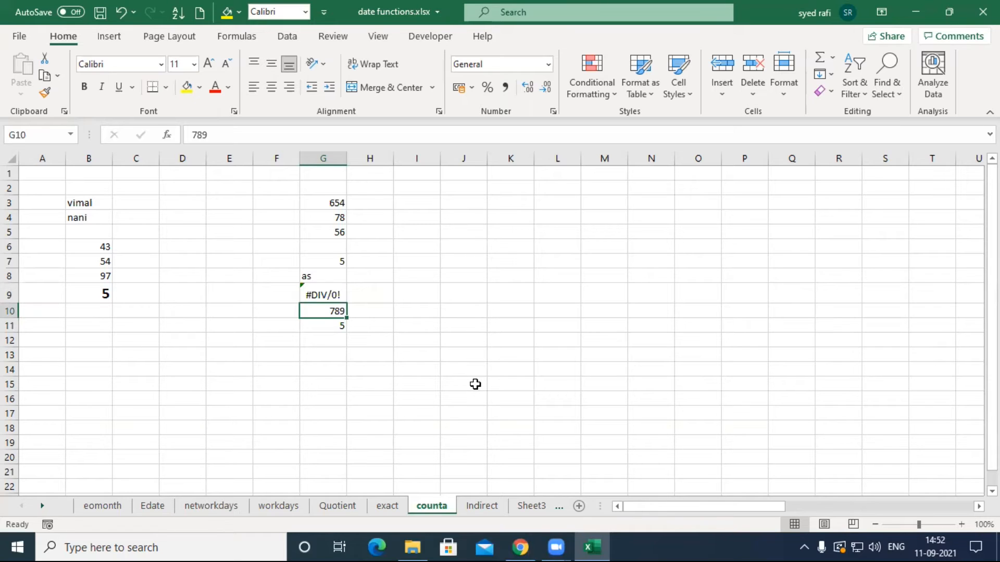
- Enter =COUNTBLANK(G3:G10) in cell G12 to count the blank cells in the list
key(Down)
key(Down)
key(Up)
key(Down)
text(=cou)
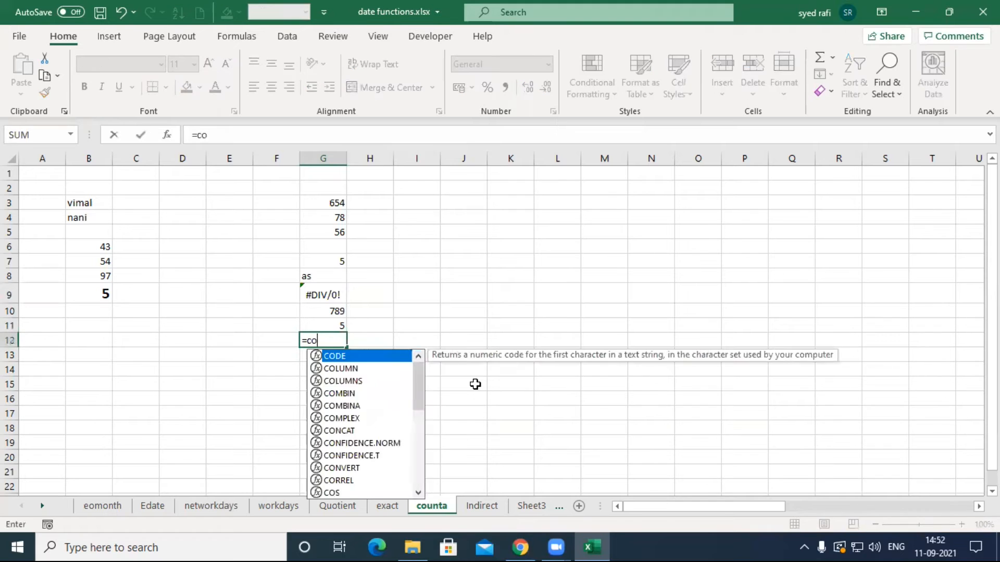
key(Down)
key(Down)
key(Tab)
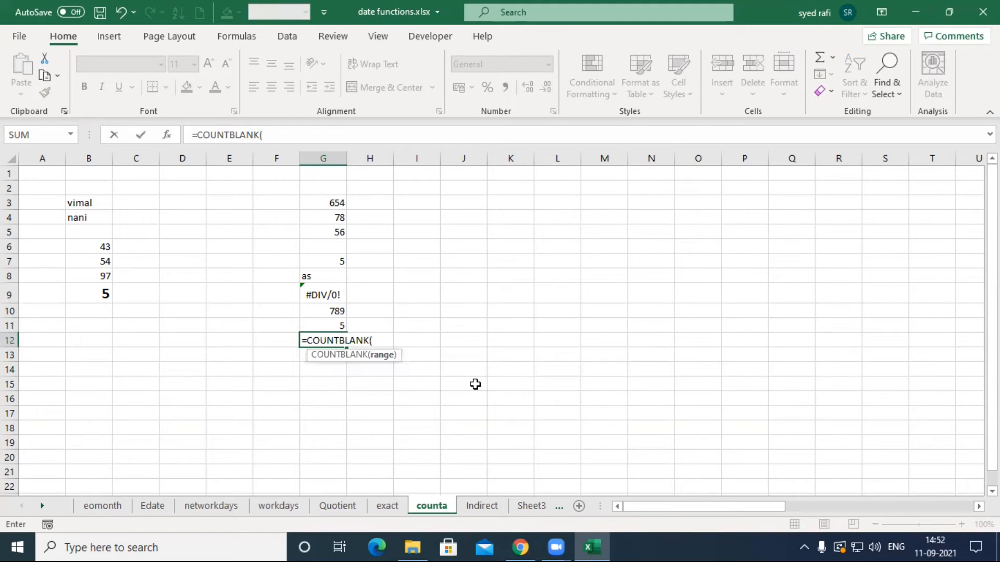
drag(340, 312, 354, 207)
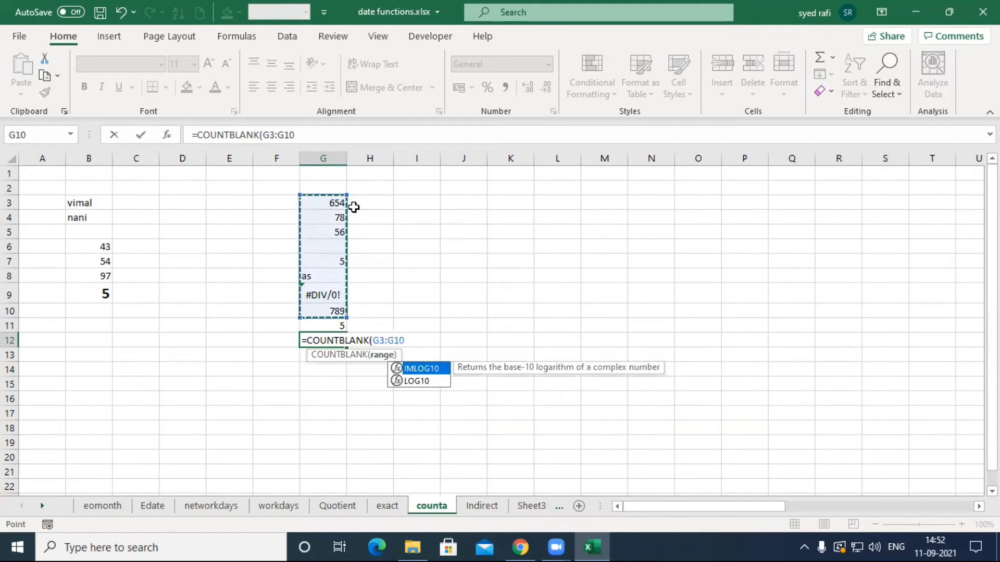
key(ctrl+Return)
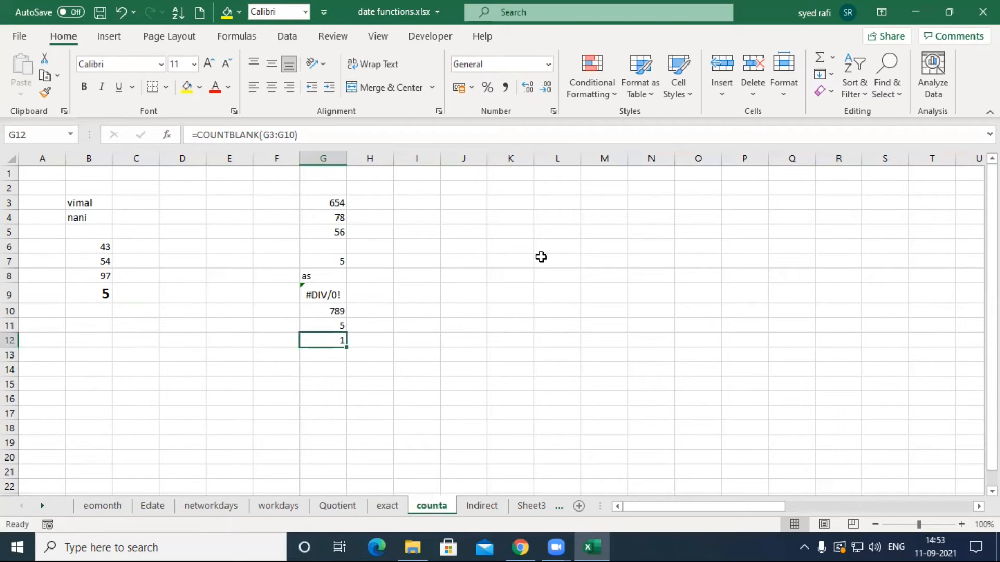
- Review the COUNT formula in G11 and the COUNTBLANK formula in G12
key(Up)
key(Down)
key(Up)
key(Down)
key(Down)
key(Up)
- Count the non-empty cells with =COUNTA(G3:G10) in cell H11, and check the formula against the range
key(Up)
key(Right)
text(=counta)
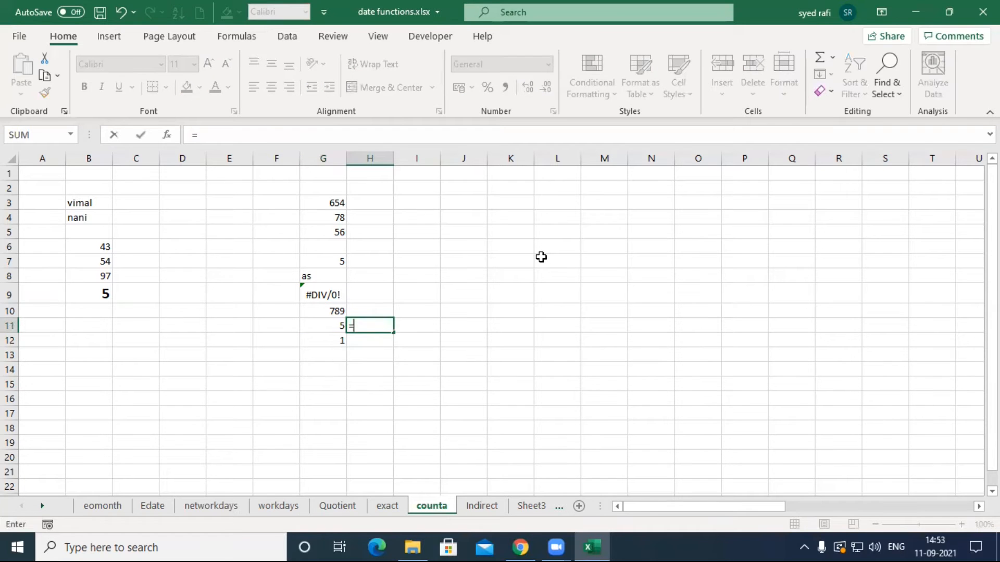
key(Tab)
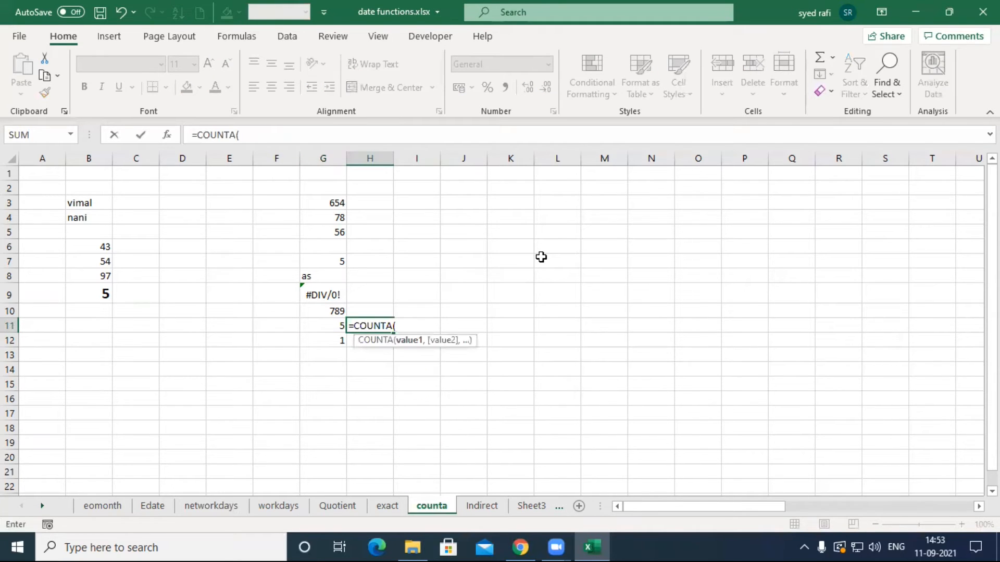
key(Up)
key(Left)
key(shift+Up)
key(shift+Up)
key(shift+Up)
key(shift+Up)
key(shift+Up)
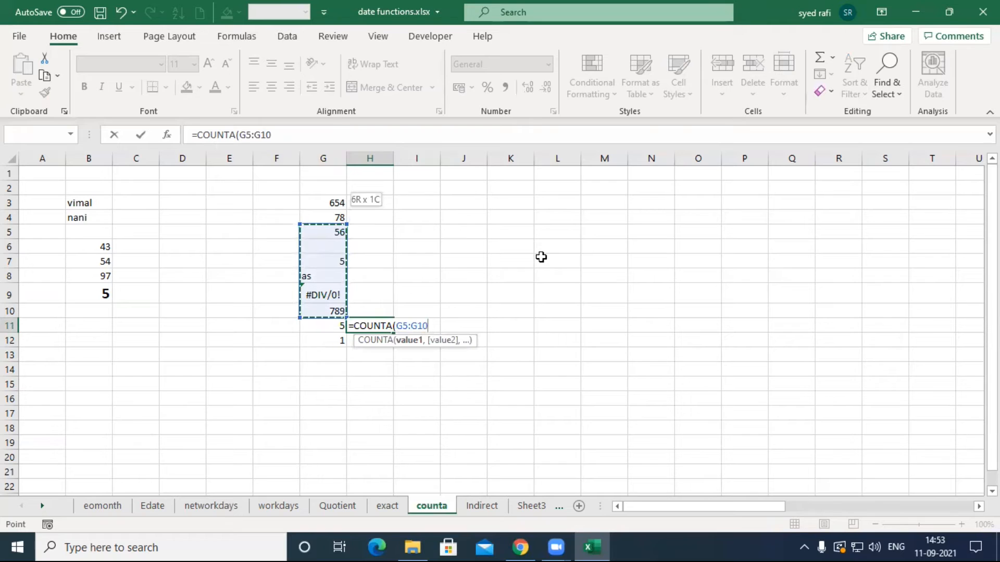
key(shift+Up)
key(shift+Up)
key(Return)
key(Up)
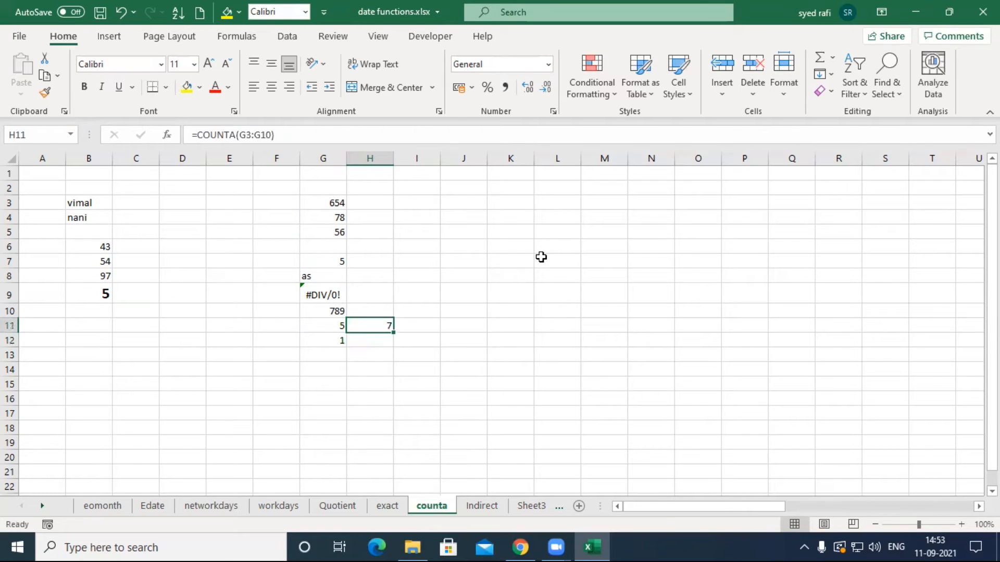
click(330, 204)
drag(328, 219, 319, 311)
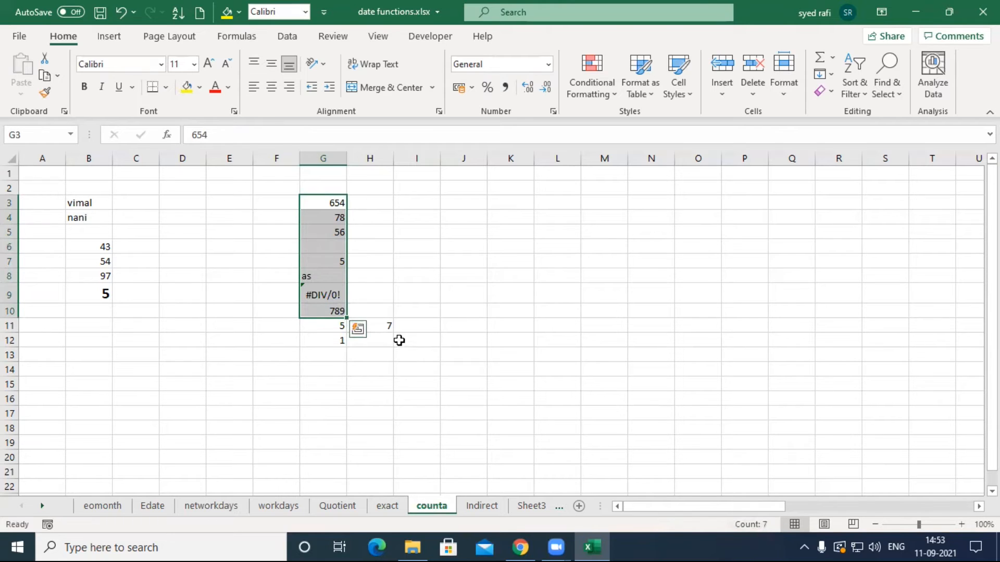
click(386, 329)
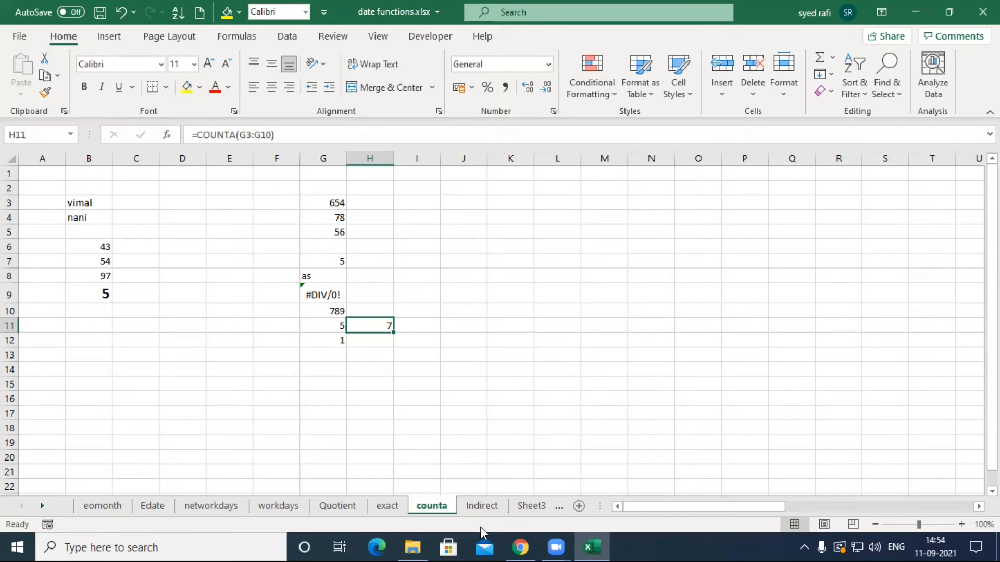
- On the Indirect sheet, enter the cell address e5 as text in cell J4
click(476, 506)
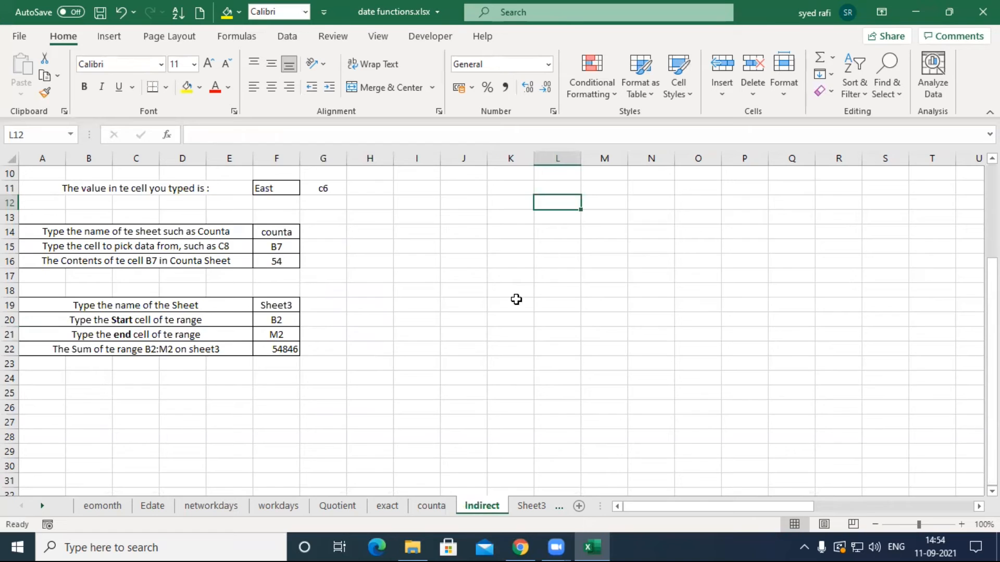
scroll(521, 312, up, 3)
ctrl+scroll(543, 332, up, 3)
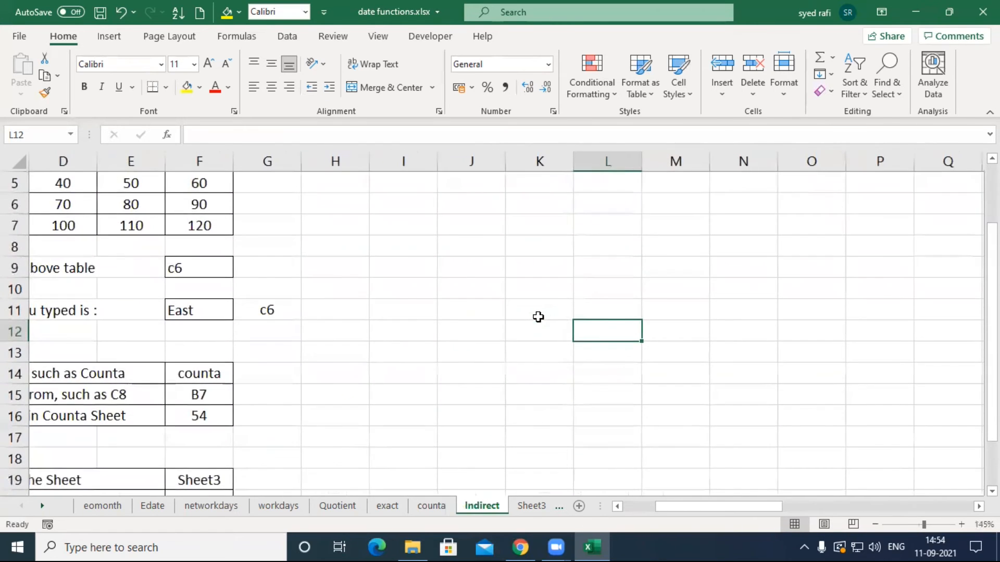
scroll(738, 513, left, 3)
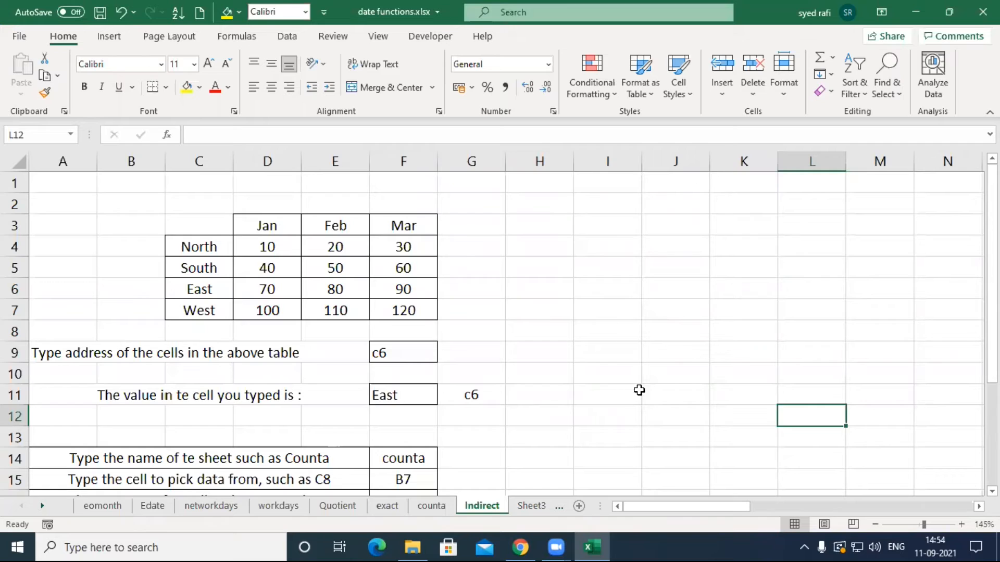
click(381, 355)
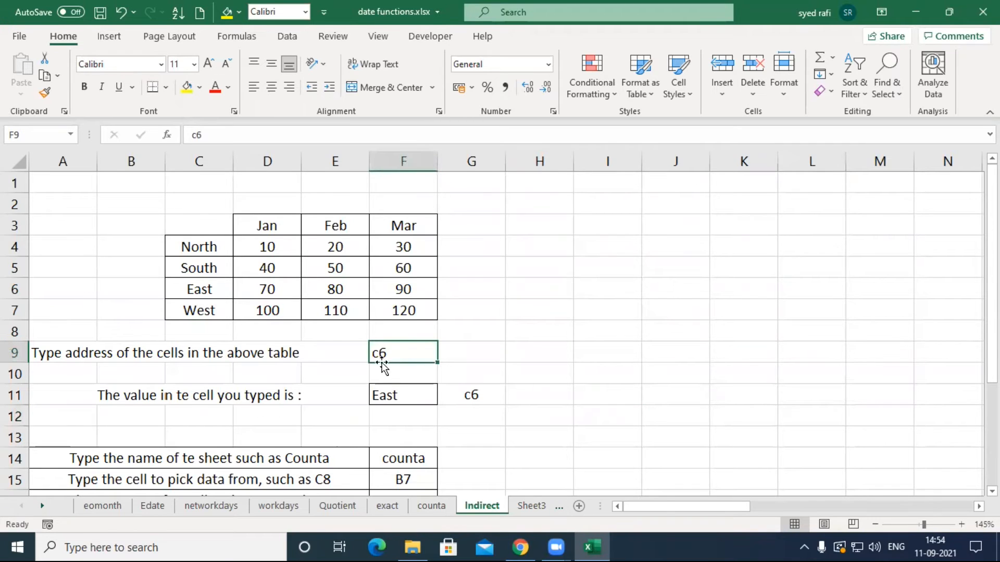
click(666, 243)
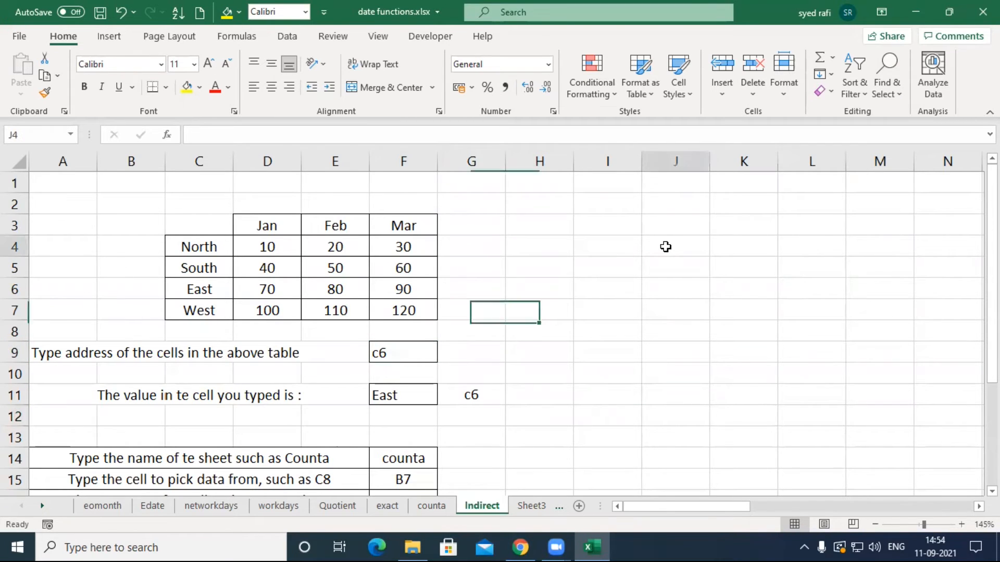
text(e5)
click(679, 289)
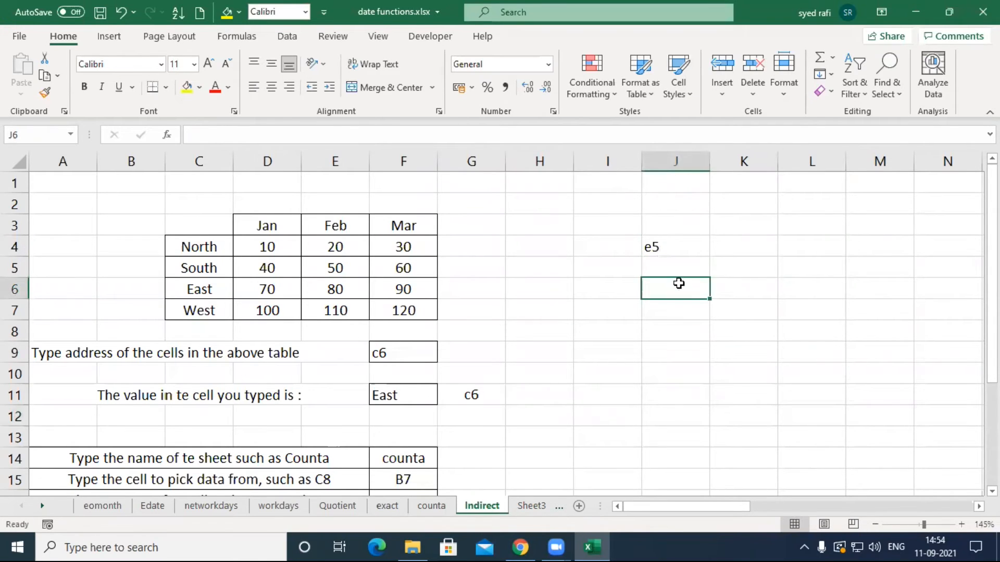
click(669, 246)
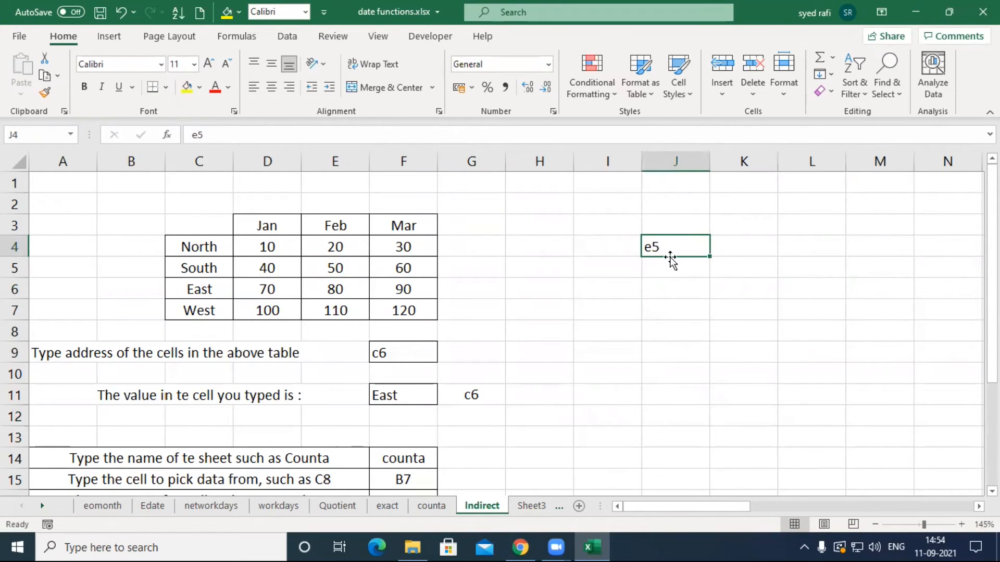
- Enter =INDIRECT(J4) in cell J7 to return the value at the address held in J4
click(668, 311)
text(=)
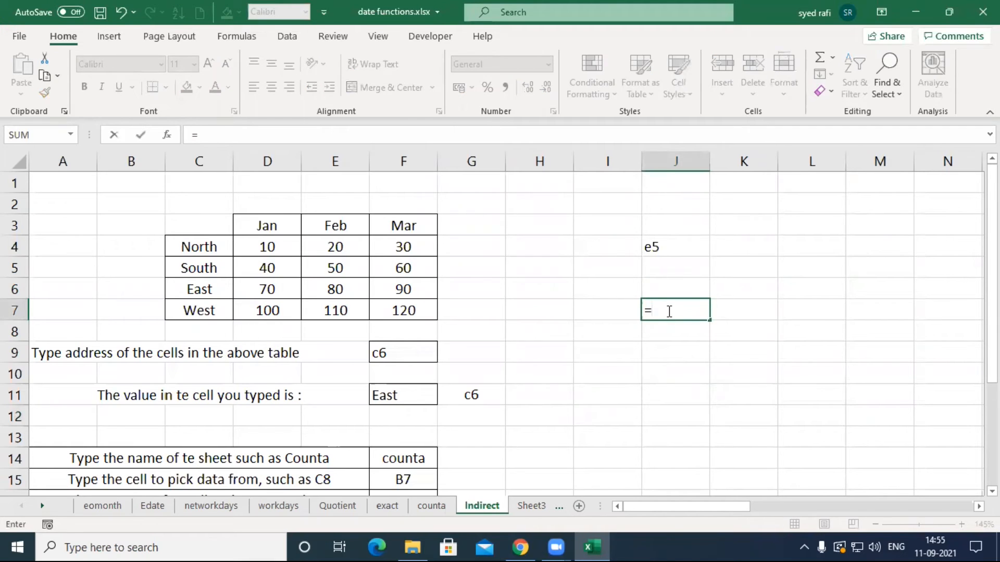
text(indir)
key(Tab)
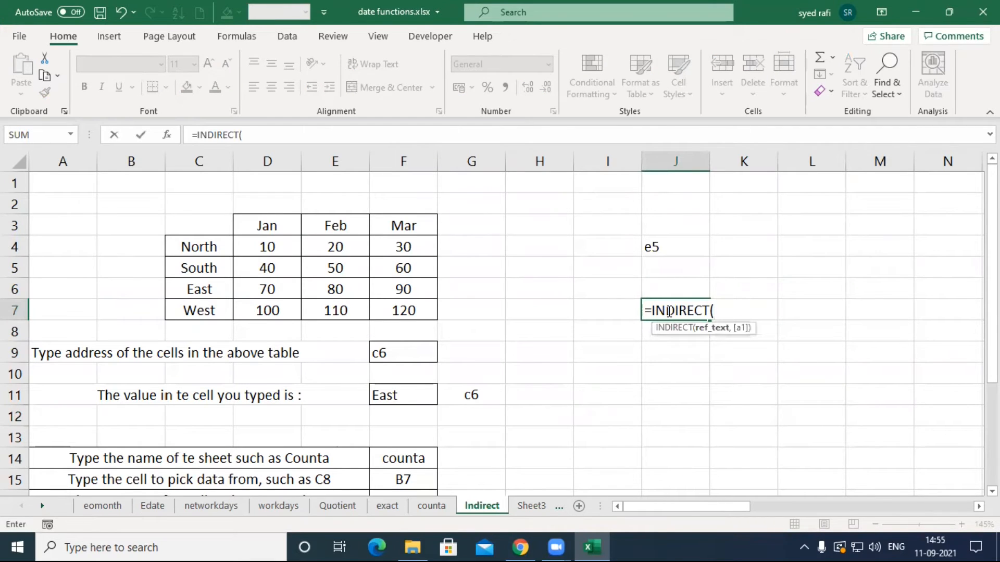
click(676, 245)
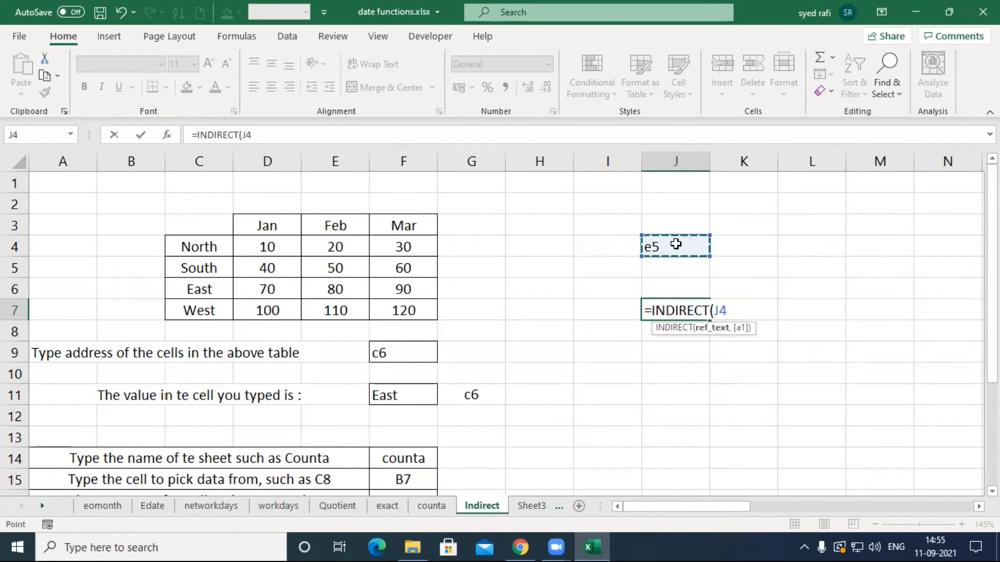
key(Return)
key(Up)
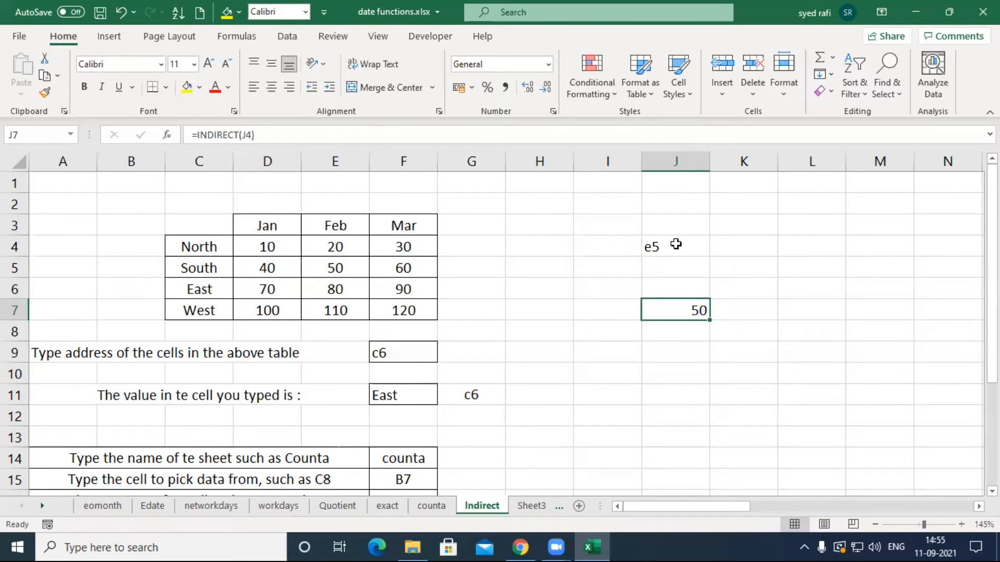
- Trace the address in J4 to column E, row 5 of the table, and inspect the INDIRECT formula in J7
click(678, 243)
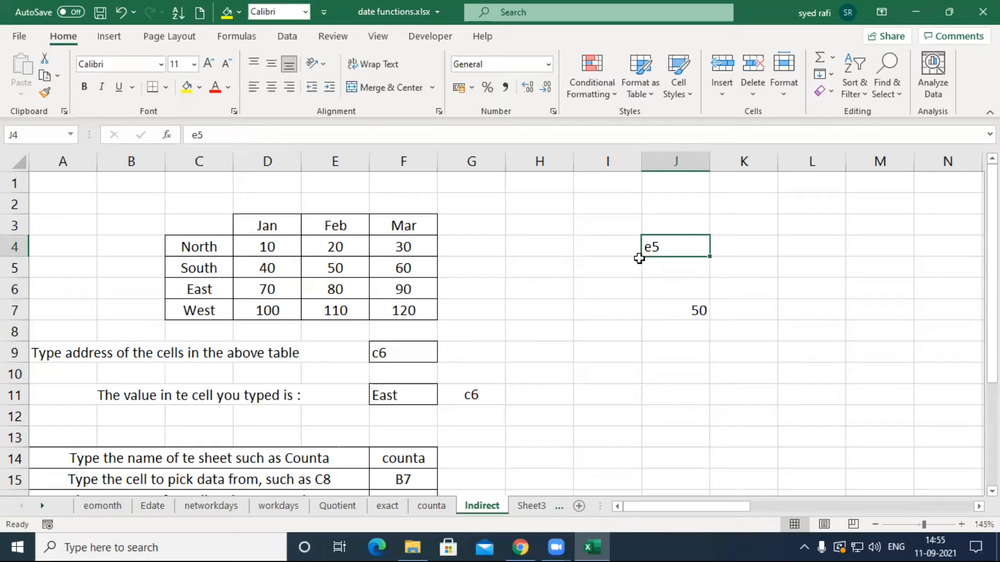
click(328, 161)
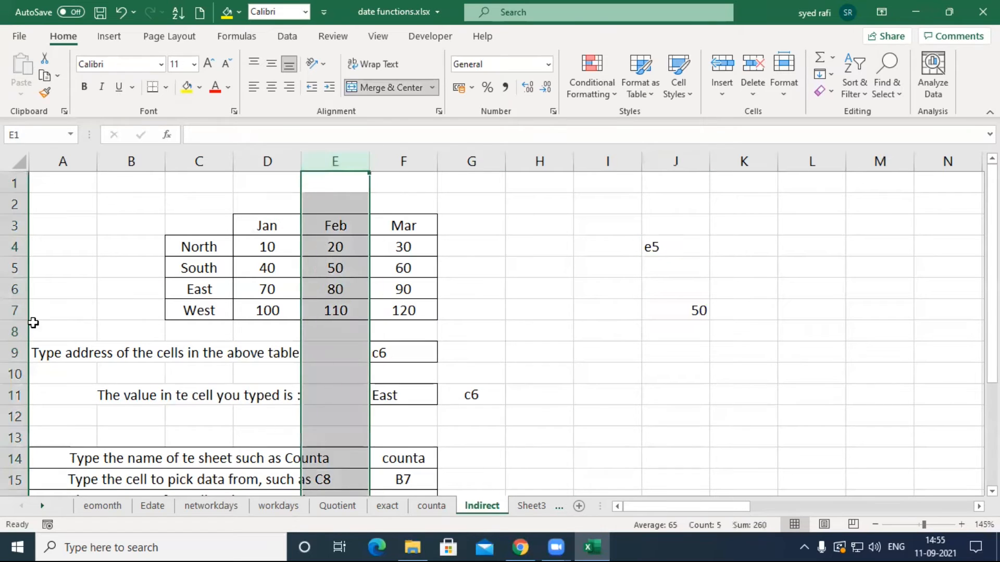
click(19, 267)
click(354, 275)
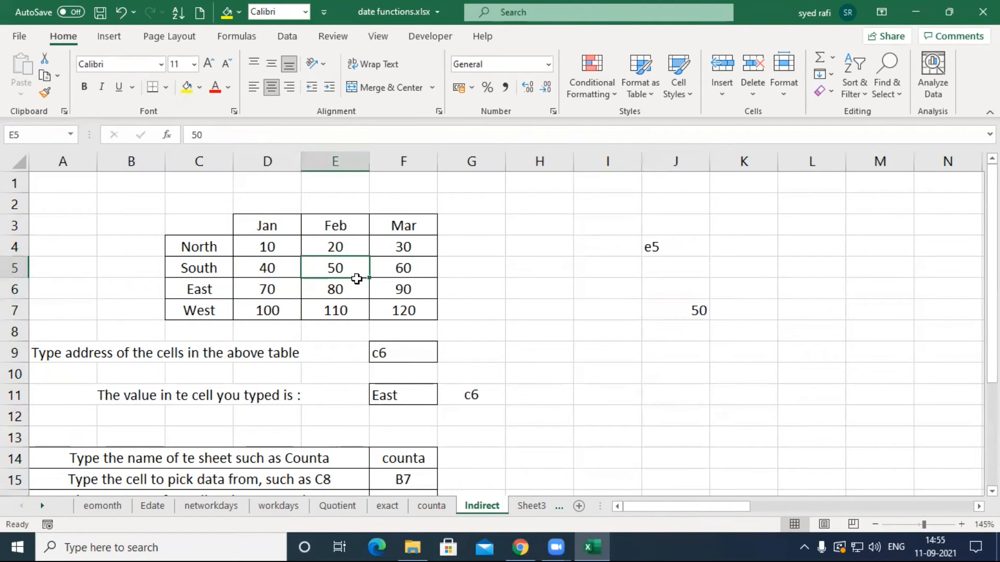
click(675, 311)
double_click(674, 311)
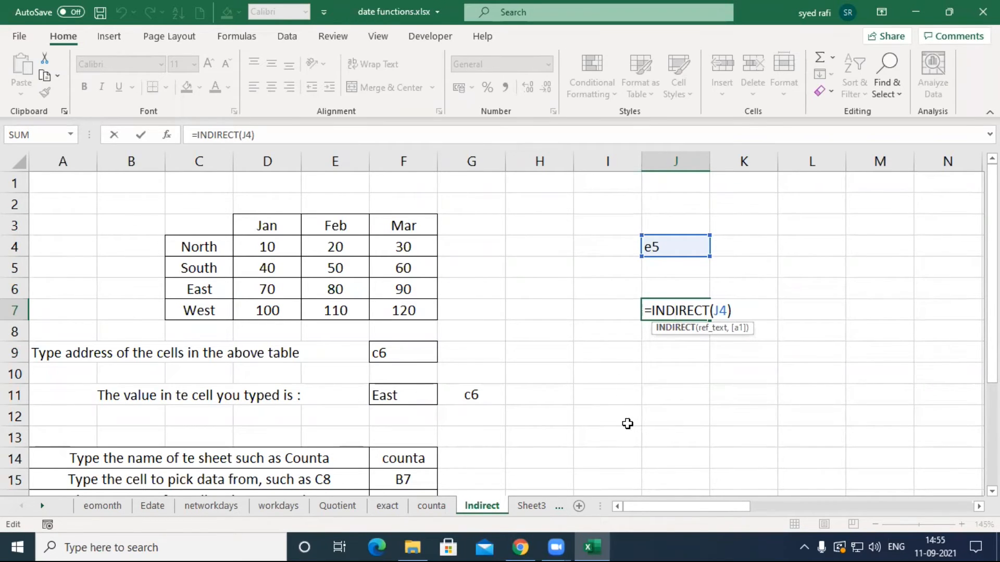
- Add a new blank worksheet after Sheet3
click(537, 506)
click(537, 506)
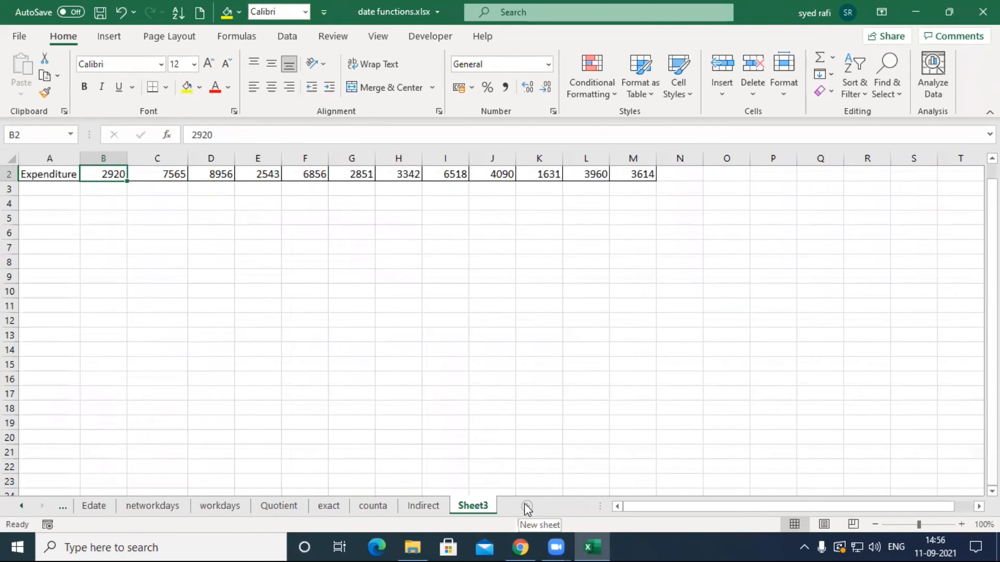
click(526, 506)
ctrl+scroll(384, 316, up, 3)
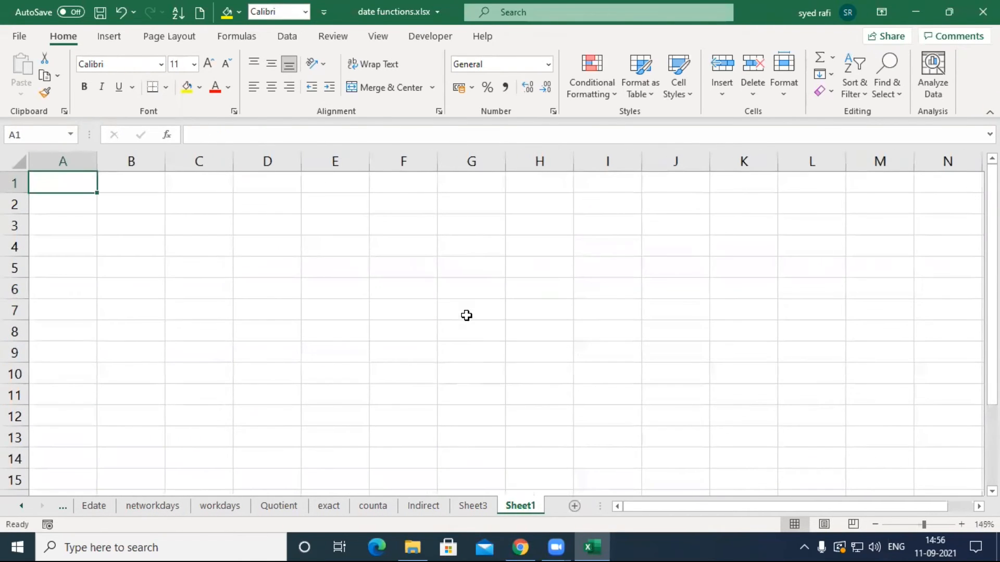
- Enter products, fruits and vegetables in cells D4:D6, and fill the products header cell with yellow
click(288, 254)
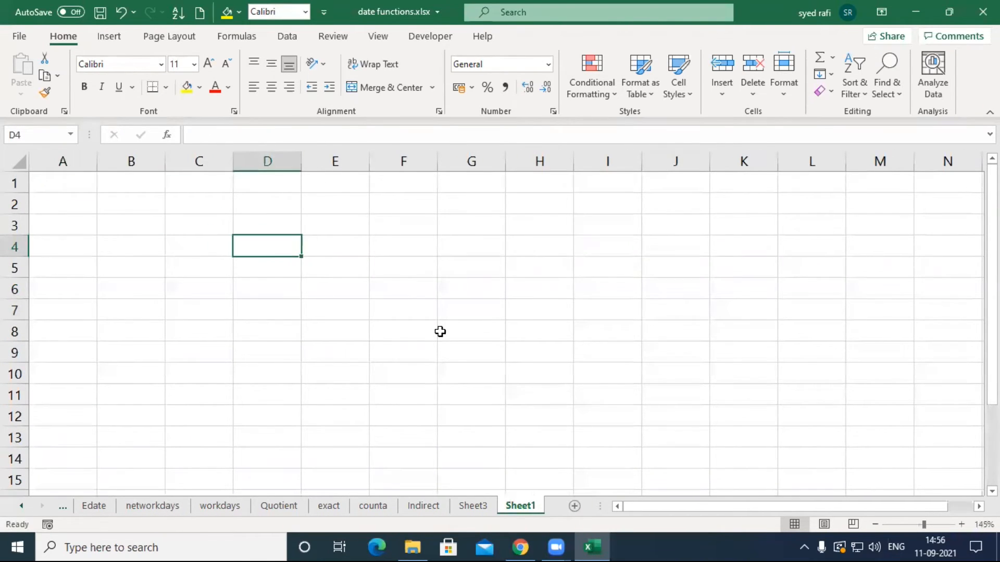
text(products)
key(Return)
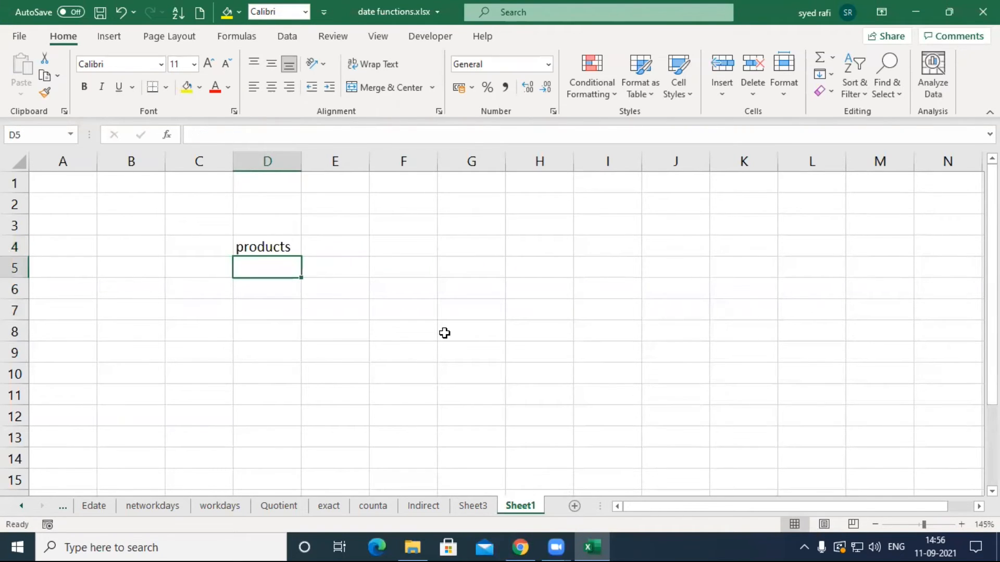
text(fruits)
key(Return)
text(v)
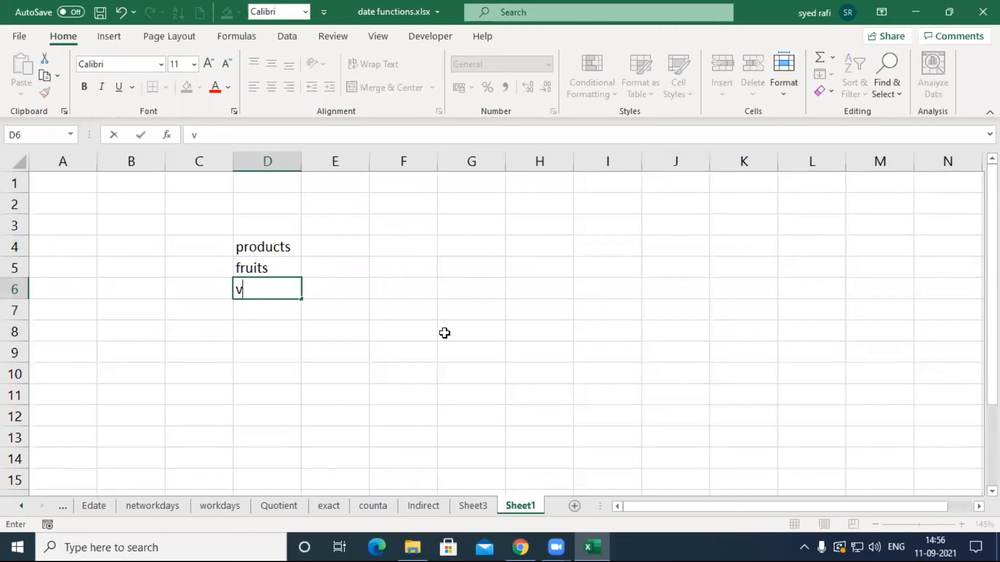
text(egetables)
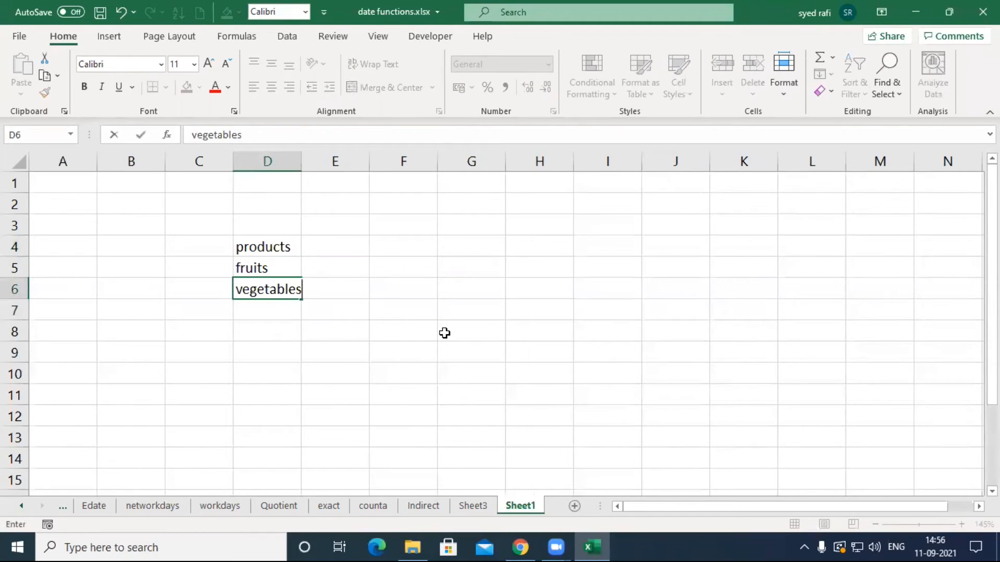
key(Return)
click(252, 246)
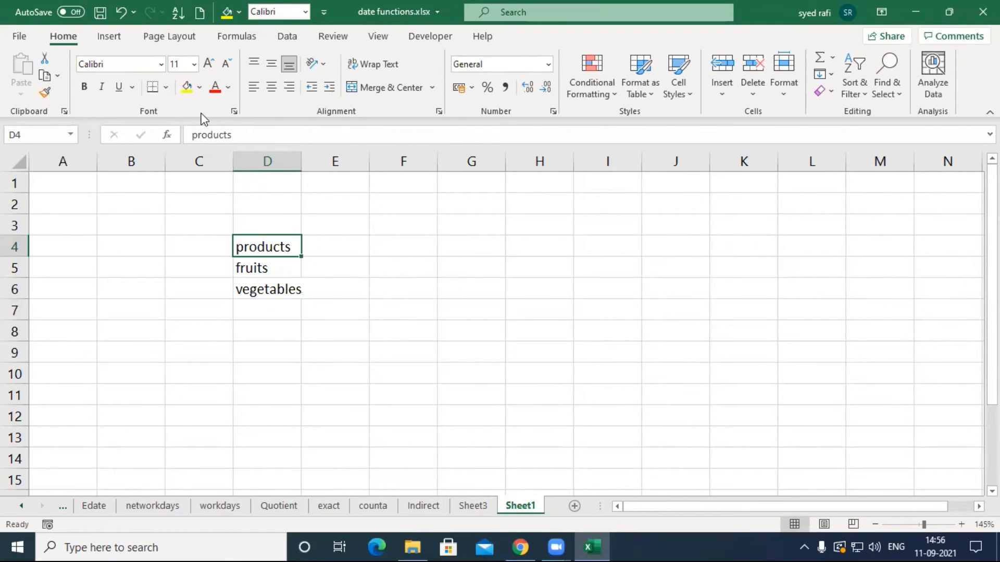
click(187, 87)
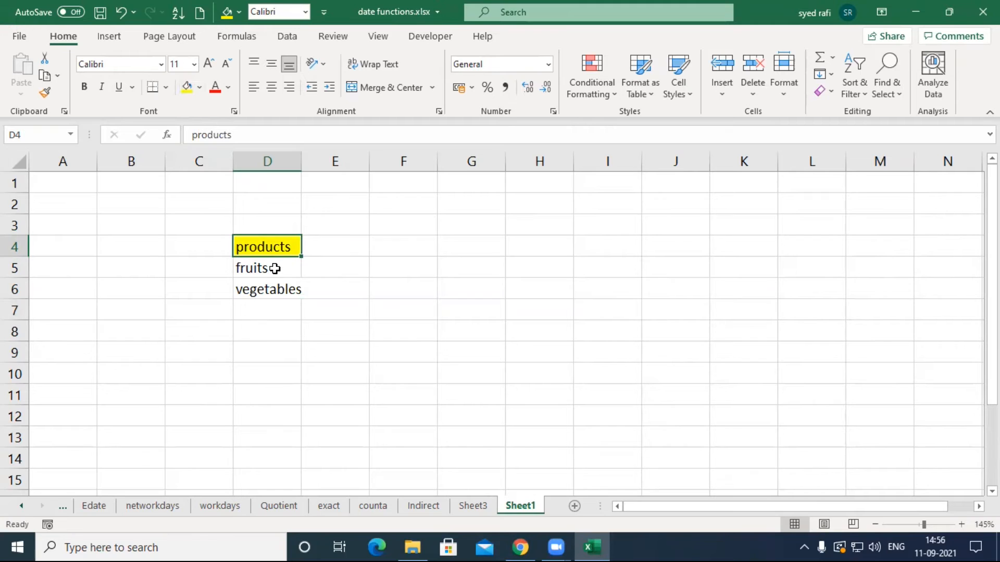
- Define the name products for the range D5:D6 that holds fruits and vegetables
click(274, 268)
drag(274, 268, 261, 286)
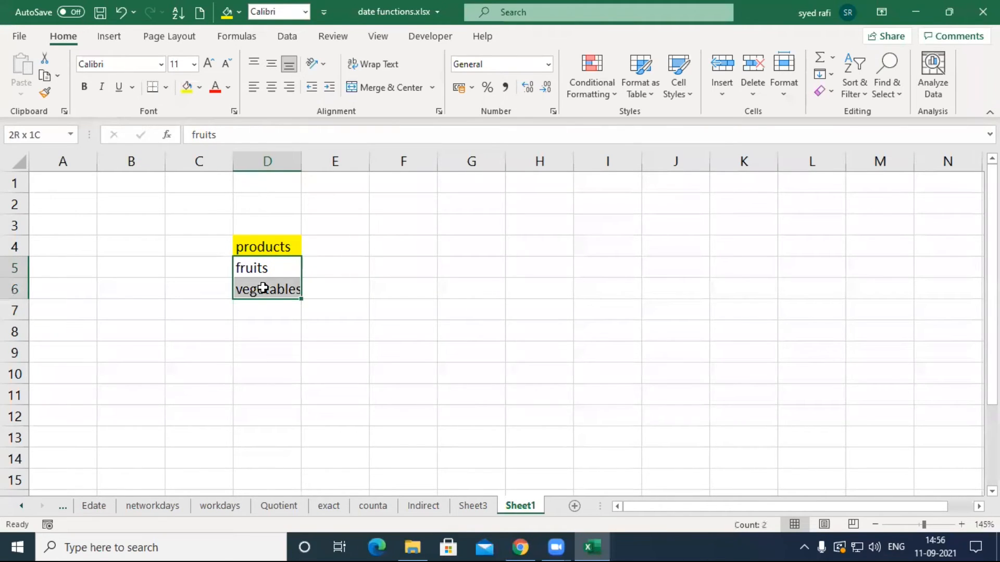
click(56, 135)
text(products)
key(Return)
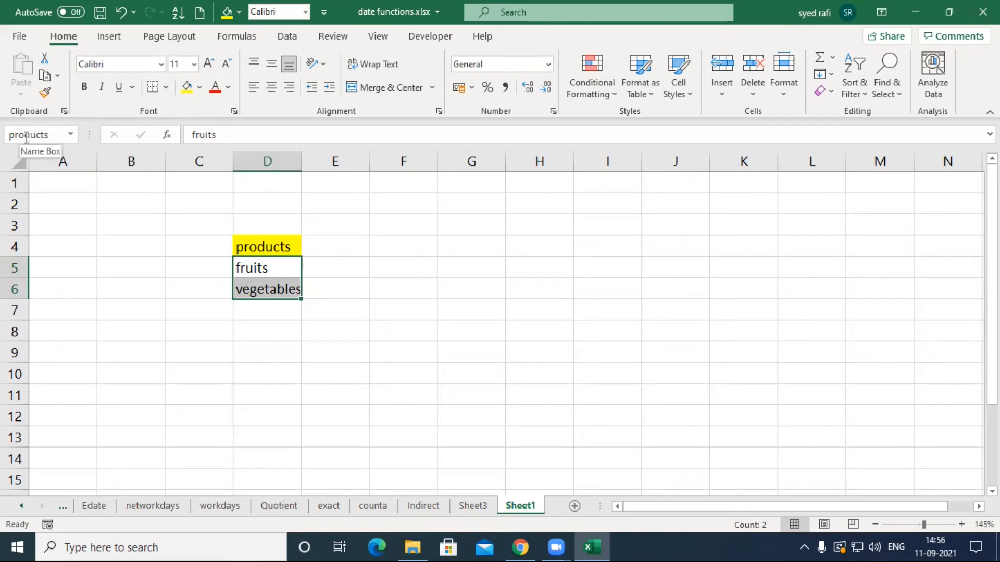
- Enter the header fruits in G4, with banana, manto, papaya and kiwi in cells G5:G8 below it
click(493, 253)
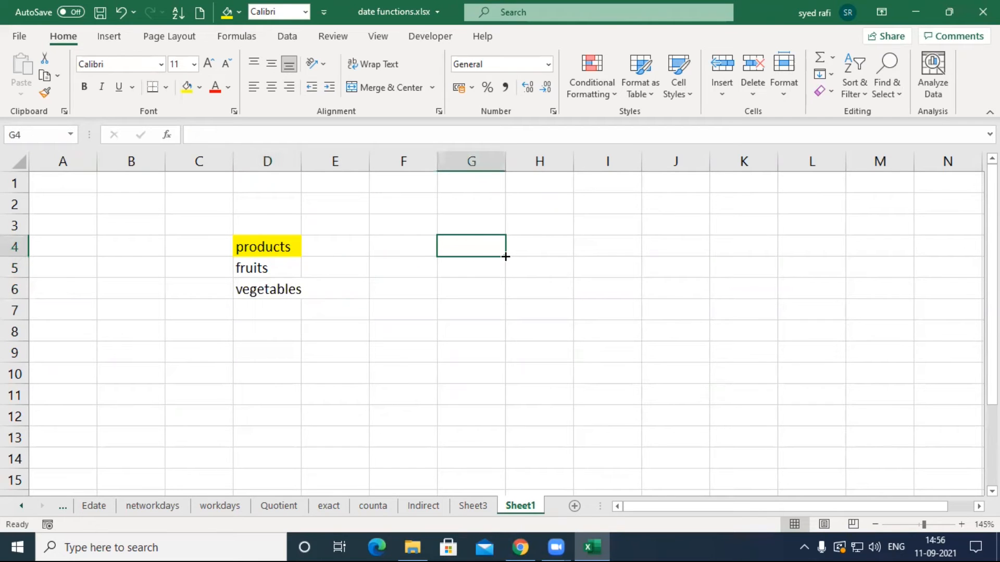
text(frut)
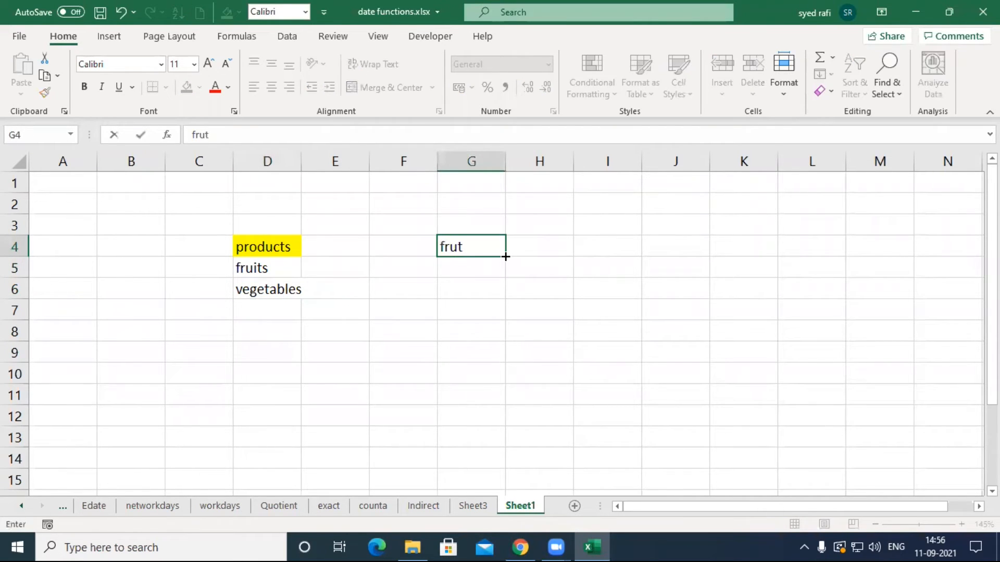
key(BackSpace)
text(its)
key(Return)
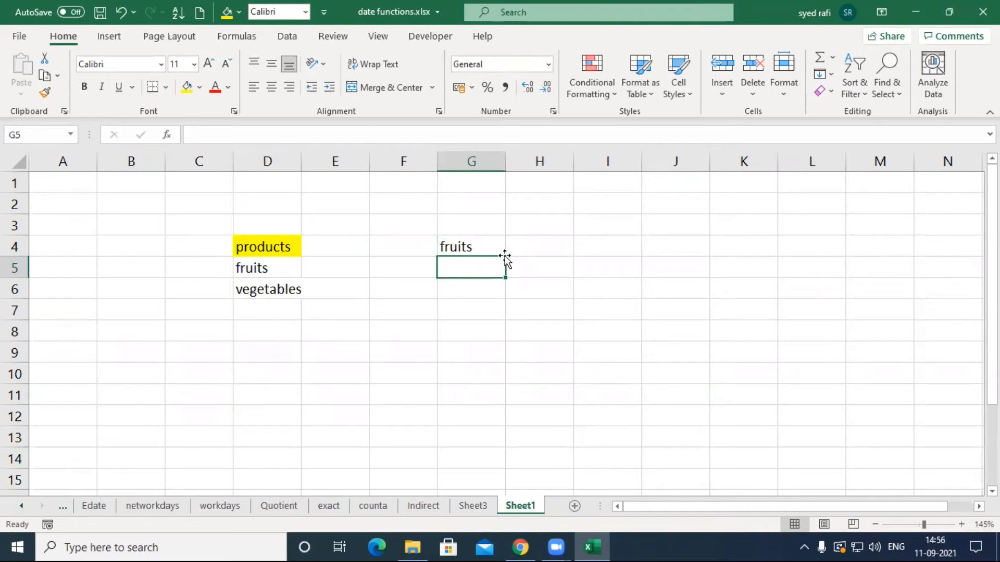
text(banana)
key(Return)
text(mano)
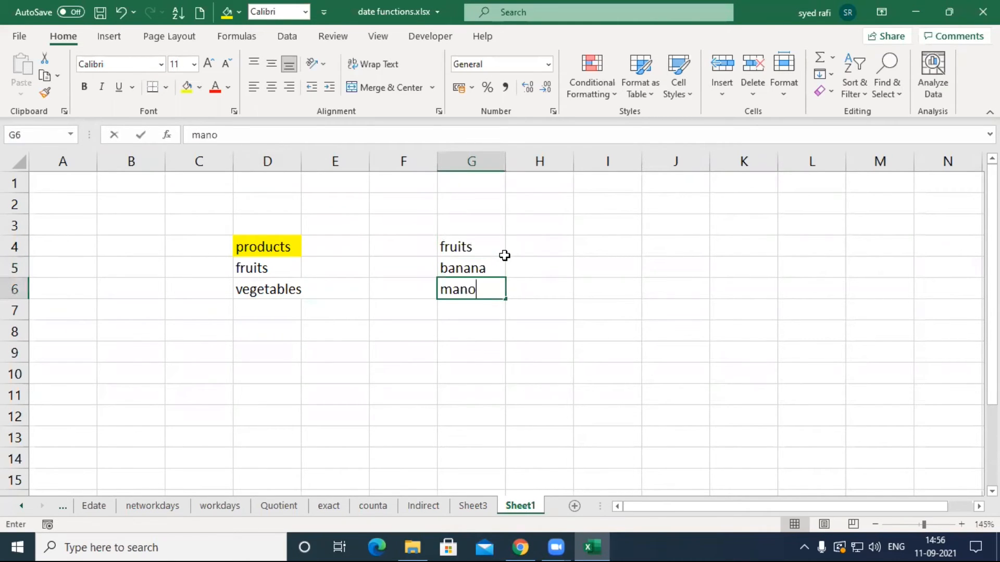
key(BackSpace)
text(to)
key(Return)
text(papaya)
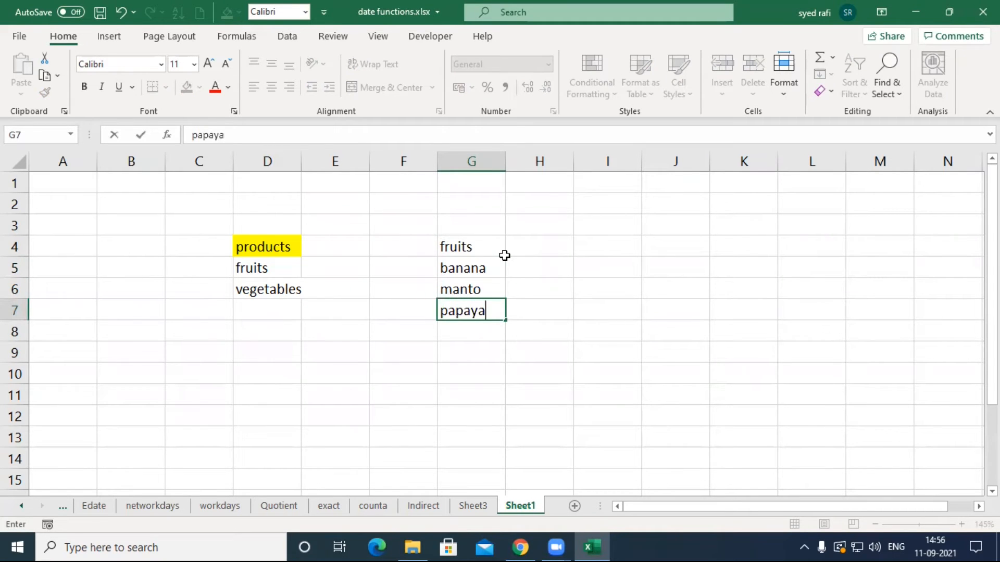
key(Return)
text(kiwi)
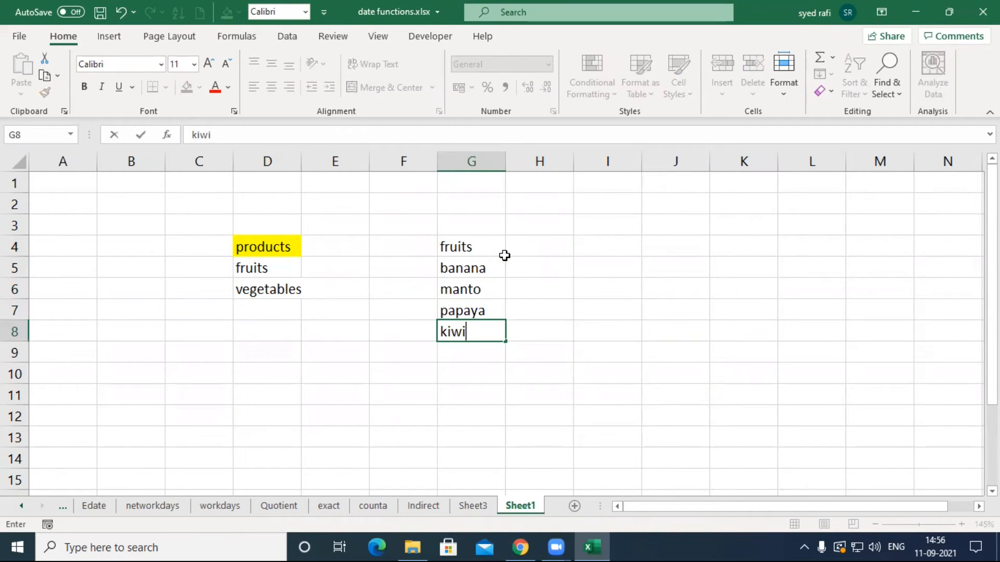
key(Return)
- Fill the fruits header cell G4 with blue
click(499, 252)
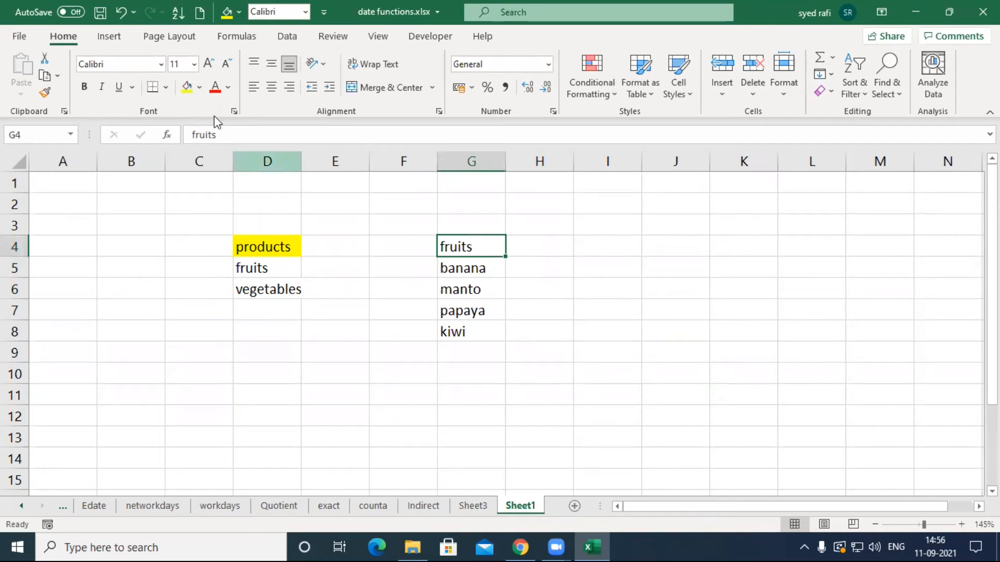
click(200, 88)
click(228, 162)
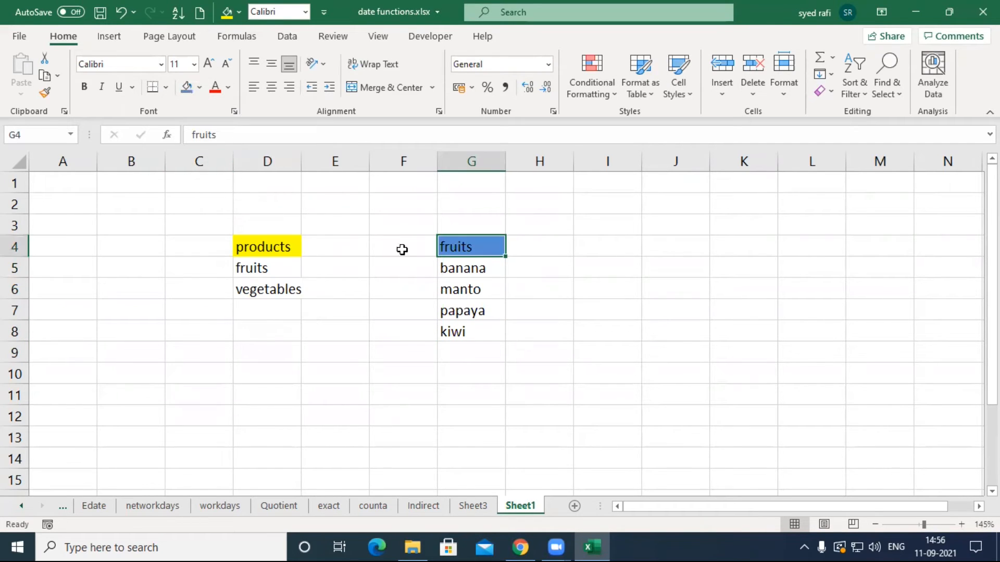
- Define the name fruits for the range G5:G8 that holds banana to kiwi
drag(475, 278, 478, 332)
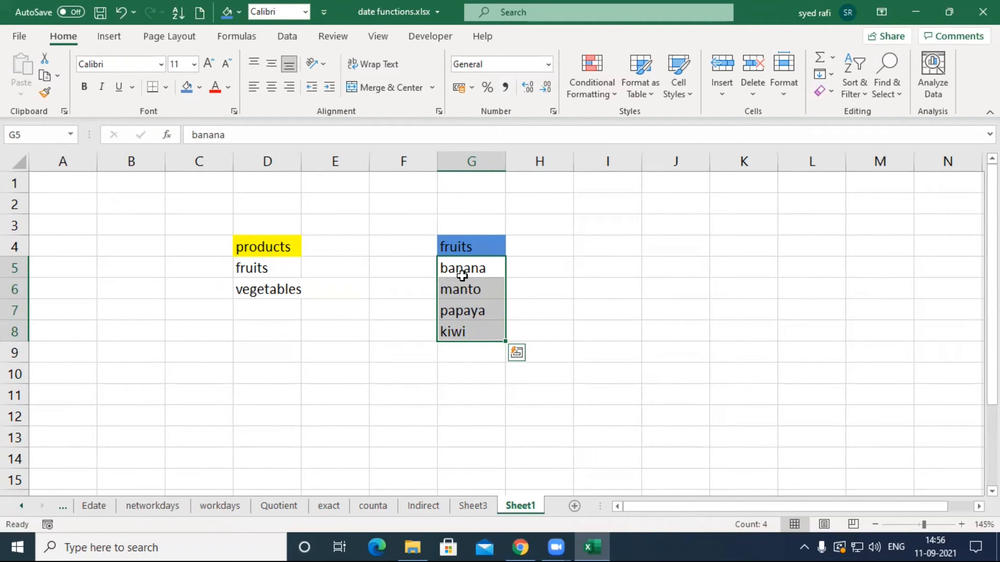
click(52, 133)
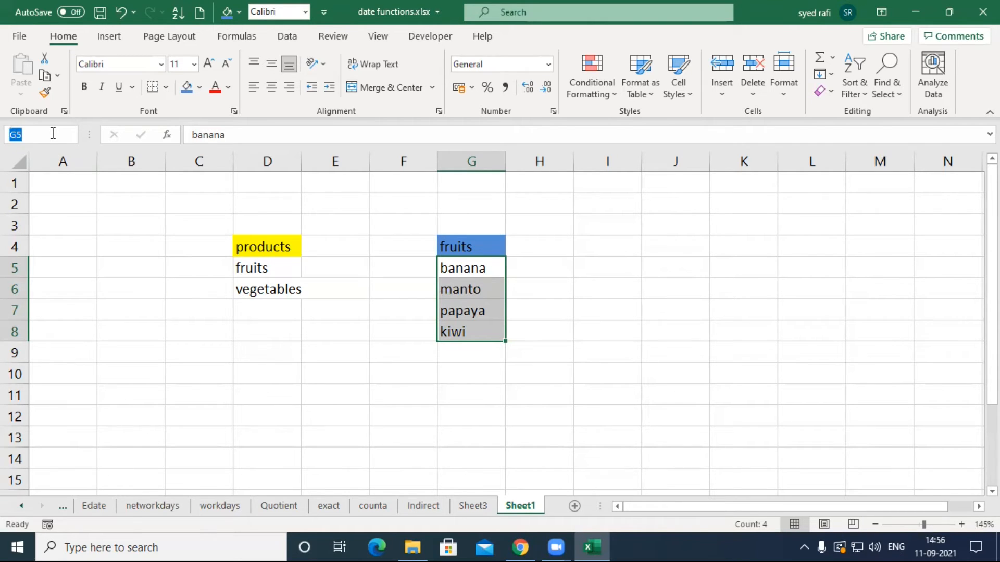
text(frut)
text(ts)
- Enter the header vegetables in H4, with chilli, tomato and bittergourd in cells H5:H7
click(547, 244)
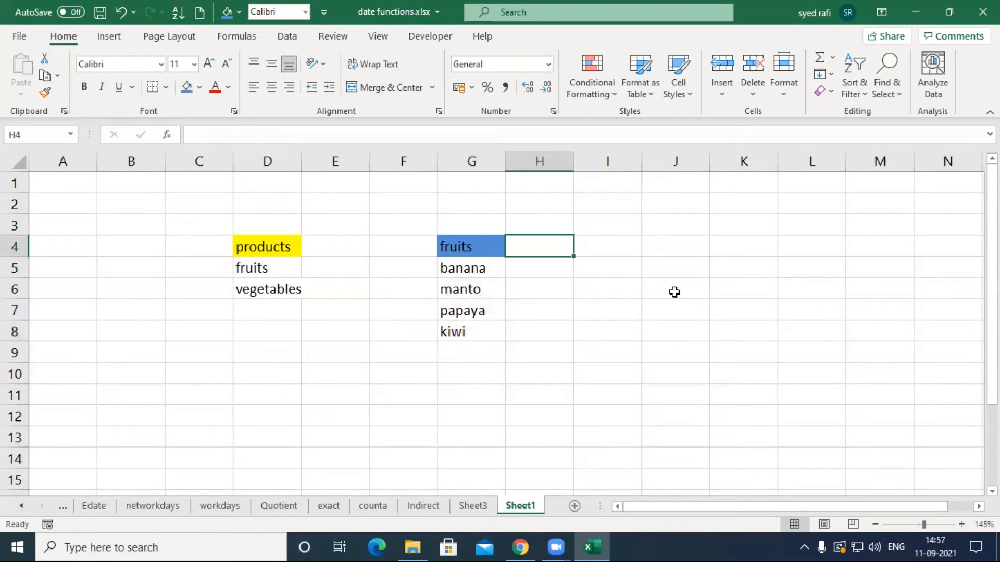
text(veteg)
key(BackSpace)
key(BackSpace)
text(ge)
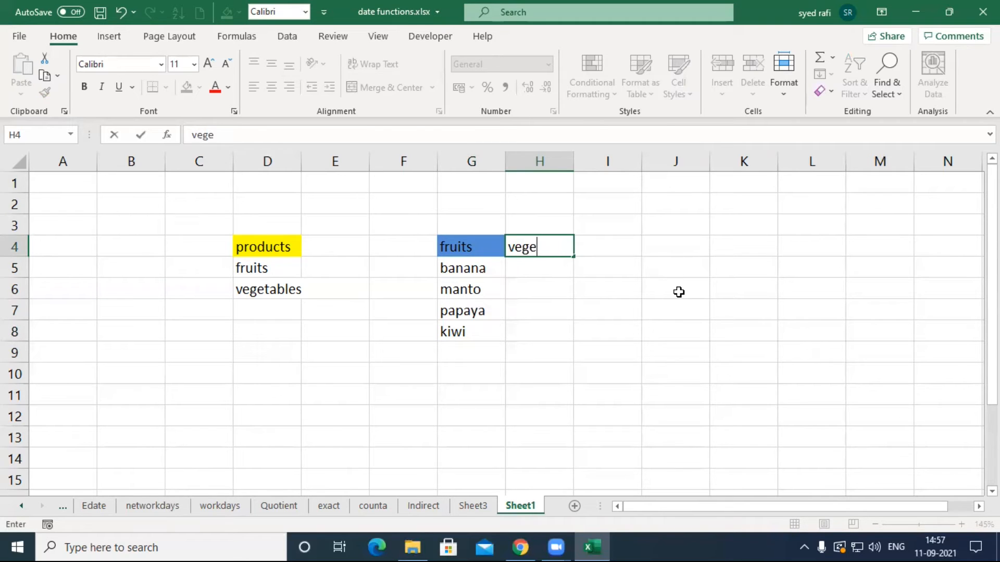
text(tables)
key(Return)
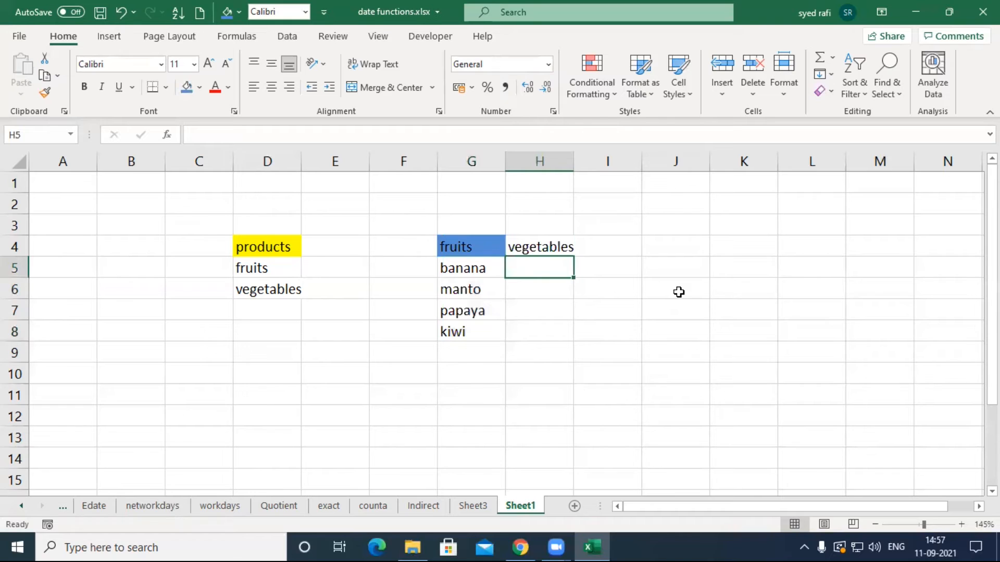
text(chilli)
key(Return)
text(tomato)
key(Return)
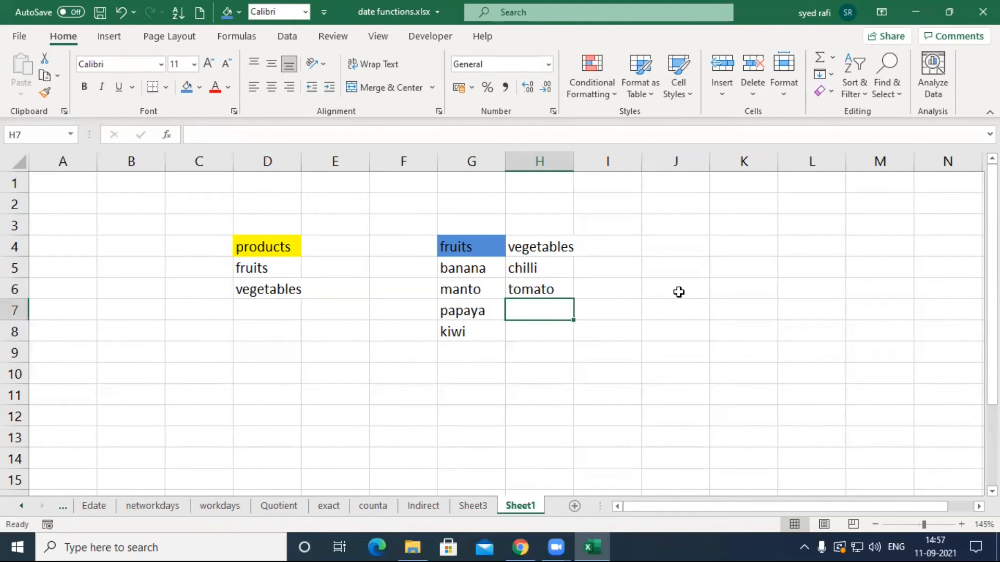
text(bitter)
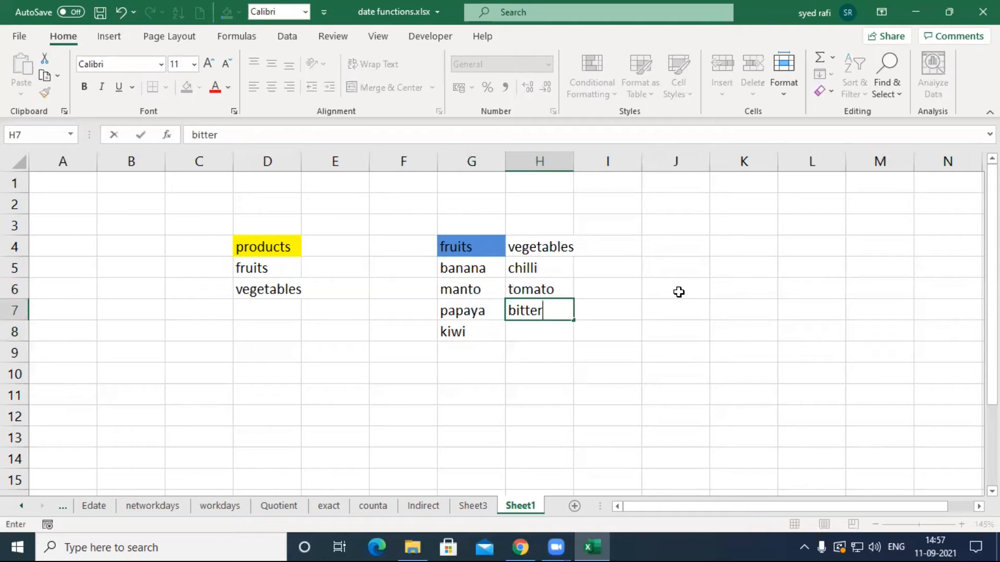
text(gourd)
key(Return)
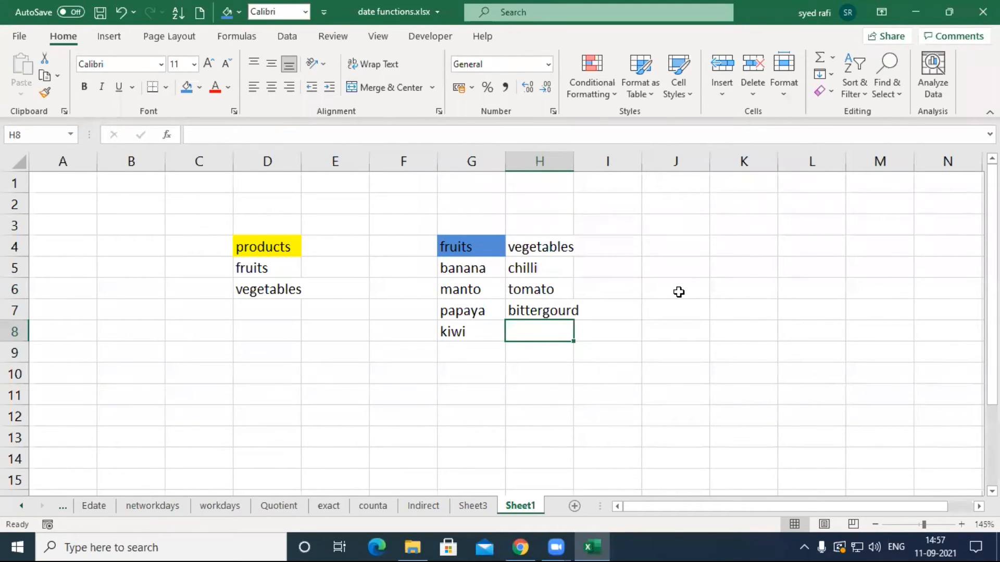
- Extend the vegetables list with bottlegourd, cucumber and carrot in cells H8:H10
text(w)
key(BackSpace)
text(bn)
key(BackSpace)
text(ottlegourd)
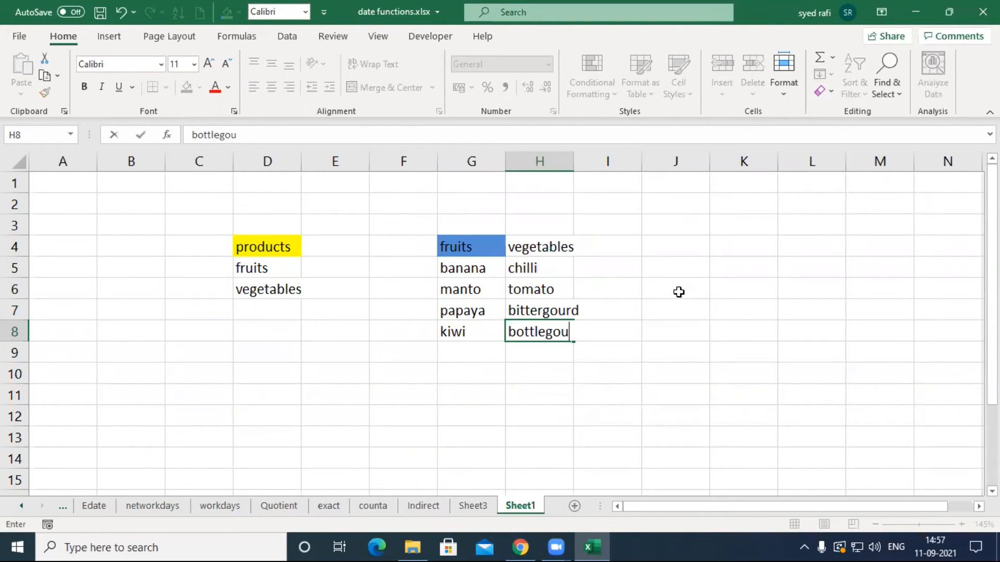
key(Return)
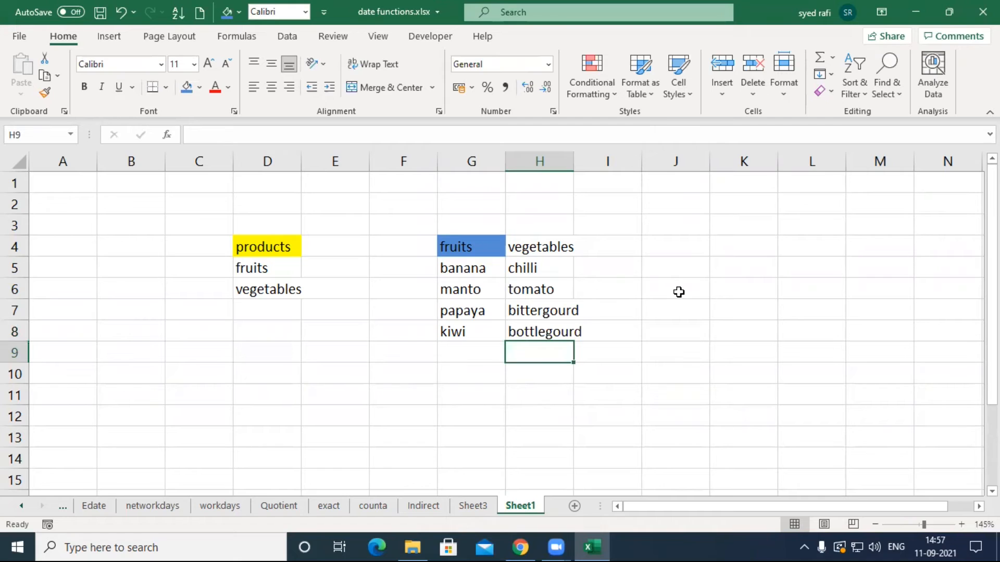
text(k)
key(BackSpace)
text(cucumber)
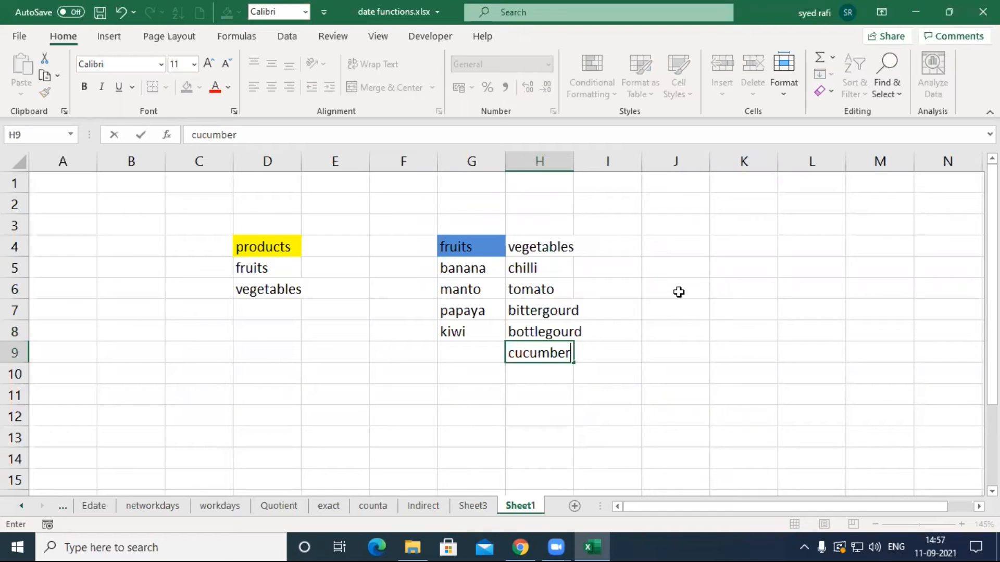
key(Return)
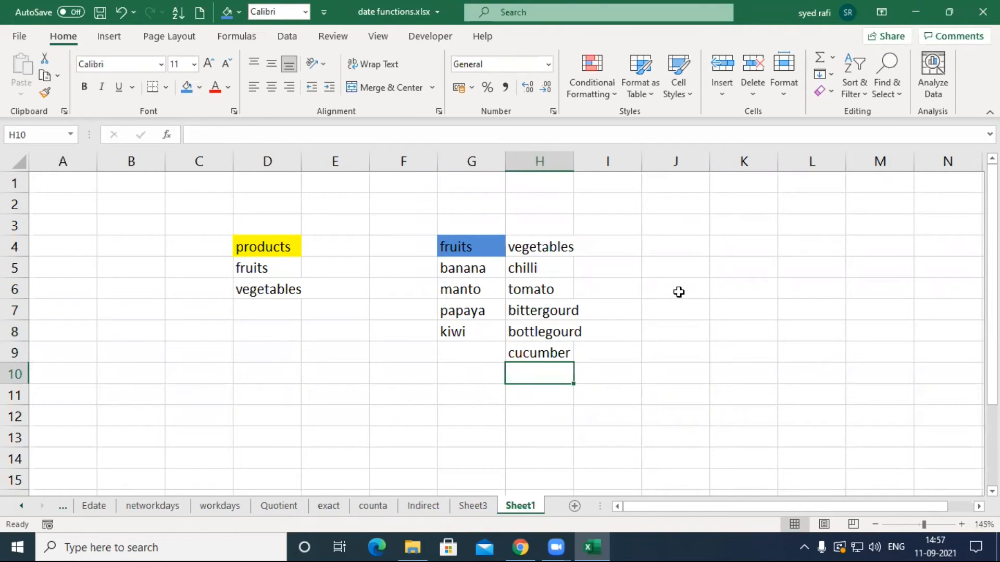
text(carrot)
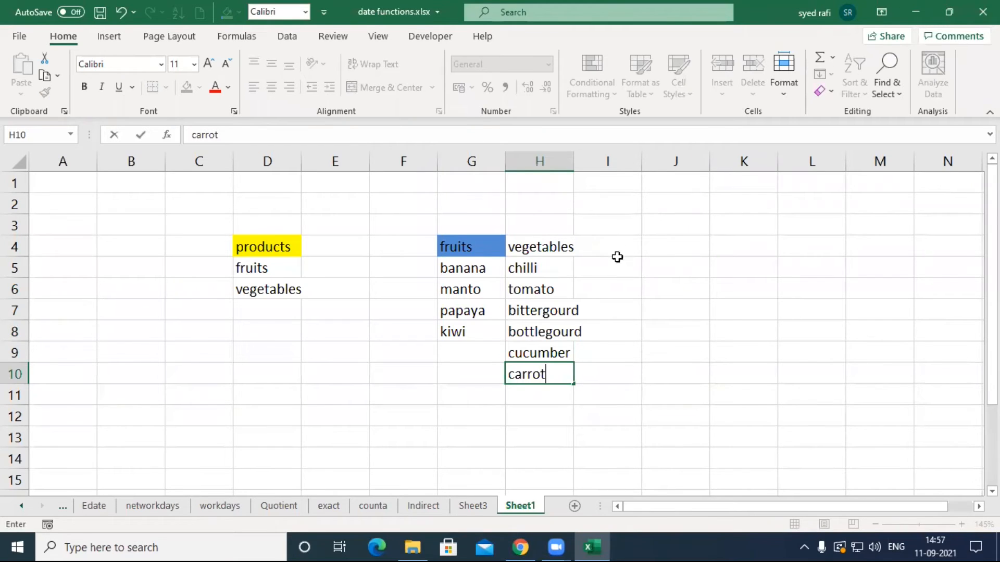
- Fill the vegetables header cell H4 with light orange
click(546, 248)
click(201, 88)
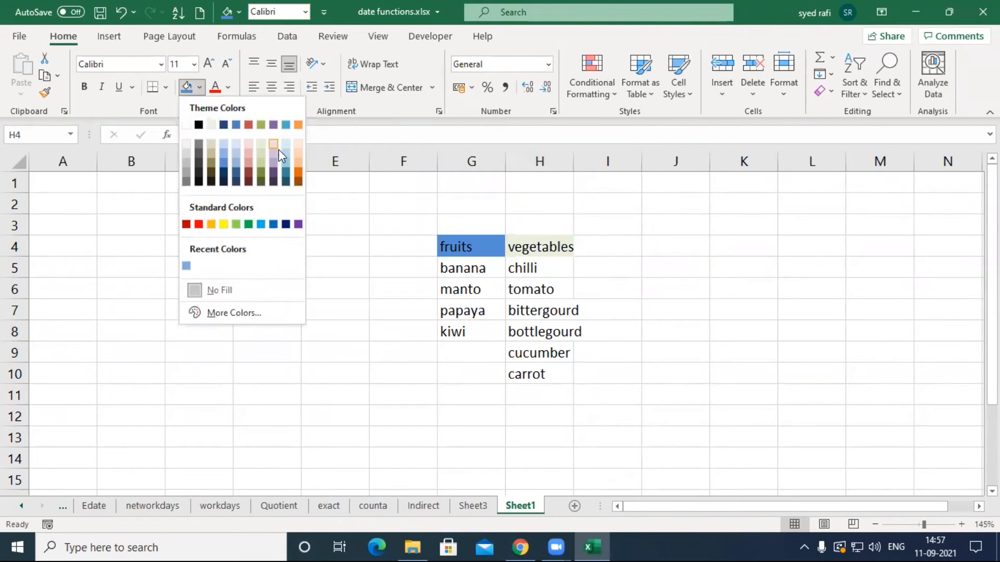
click(297, 163)
- Define the name vegetables for the range H5:H10 that holds chilli to carrot
click(562, 329)
drag(548, 270, 531, 374)
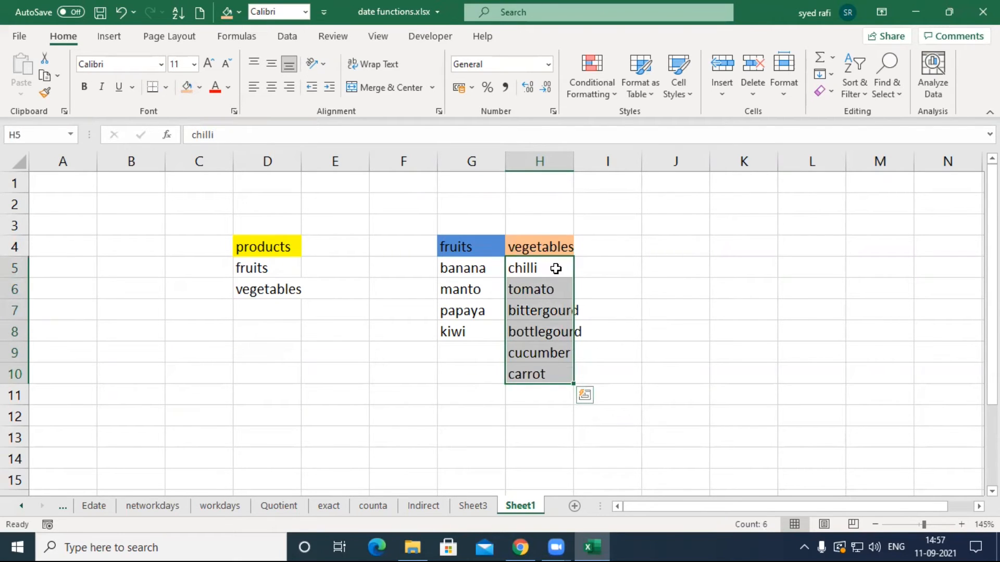
click(47, 135)
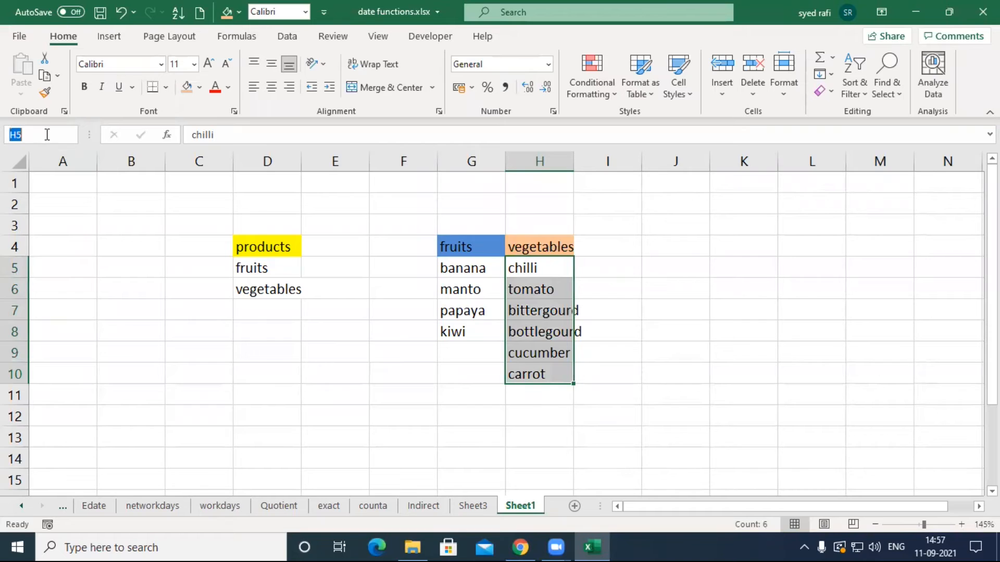
text(ve)
key(Return)
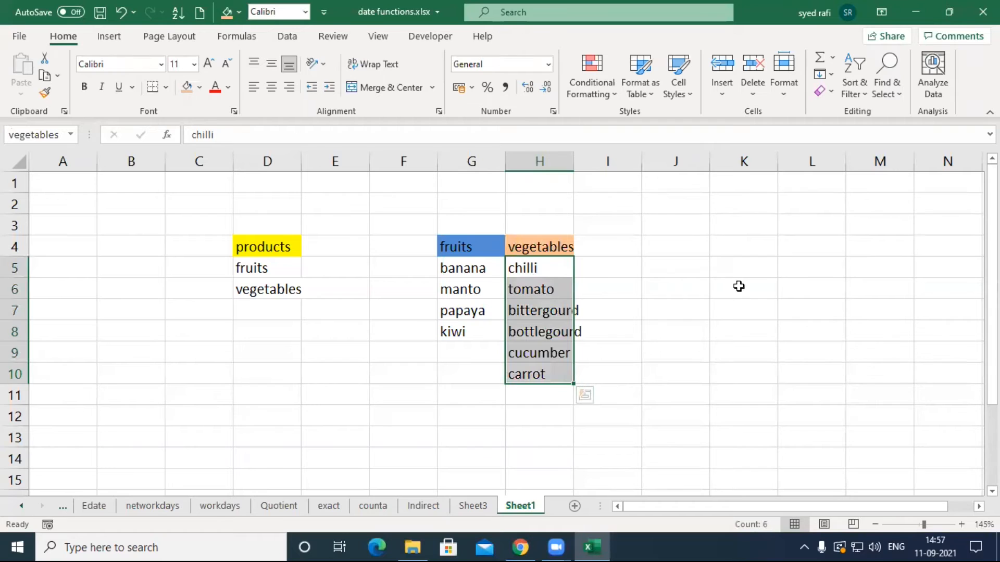
- Start data validation for cell K4 and set the allowed values to List
click(756, 245)
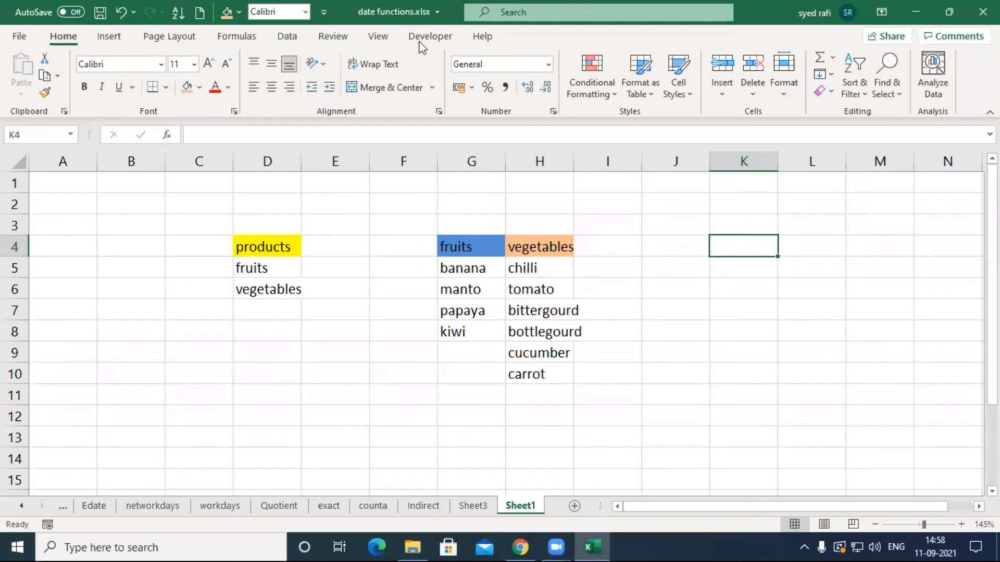
click(290, 38)
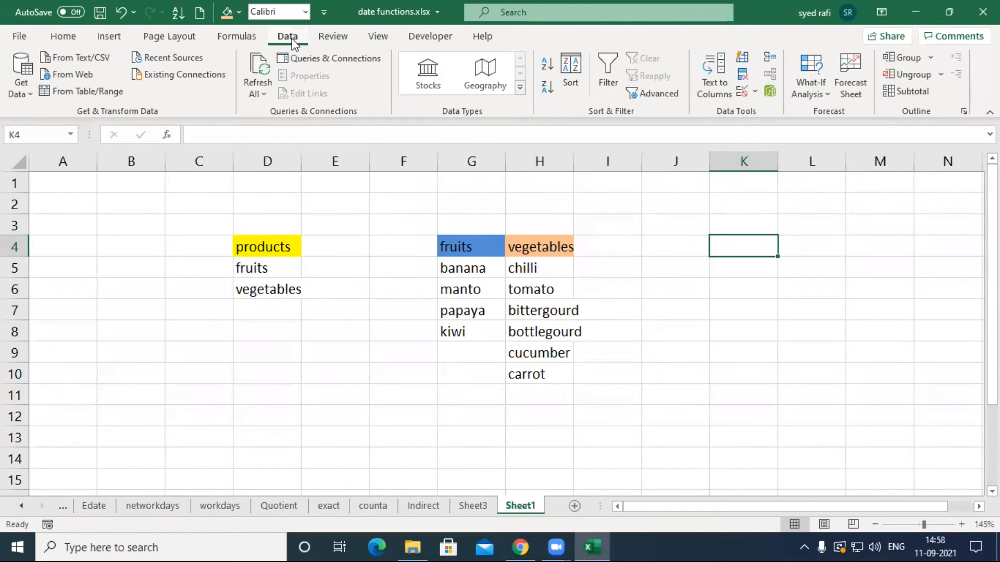
click(742, 91)
click(584, 321)
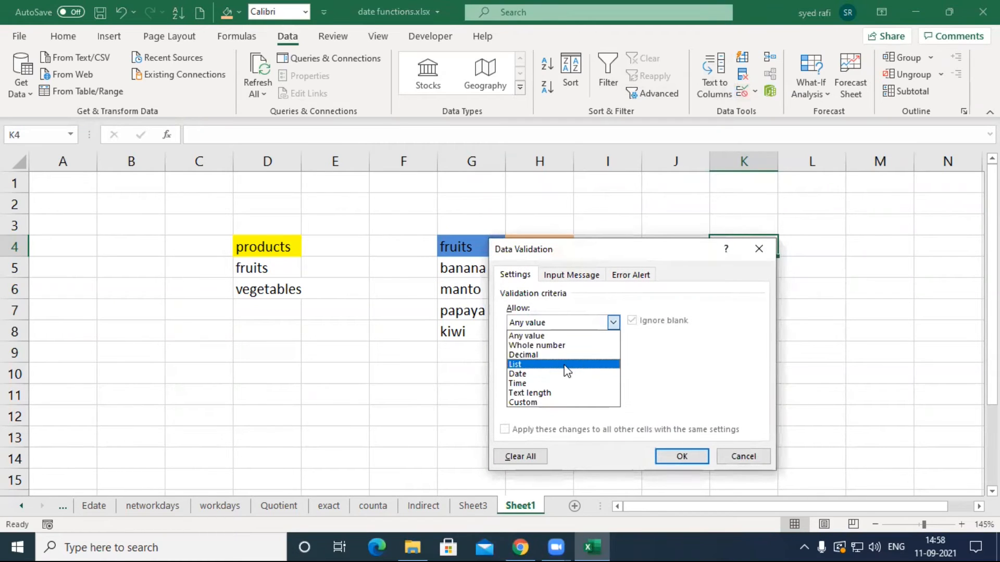
click(563, 365)
- Set the validation list source to =products and apply it to cell K4
click(603, 385)
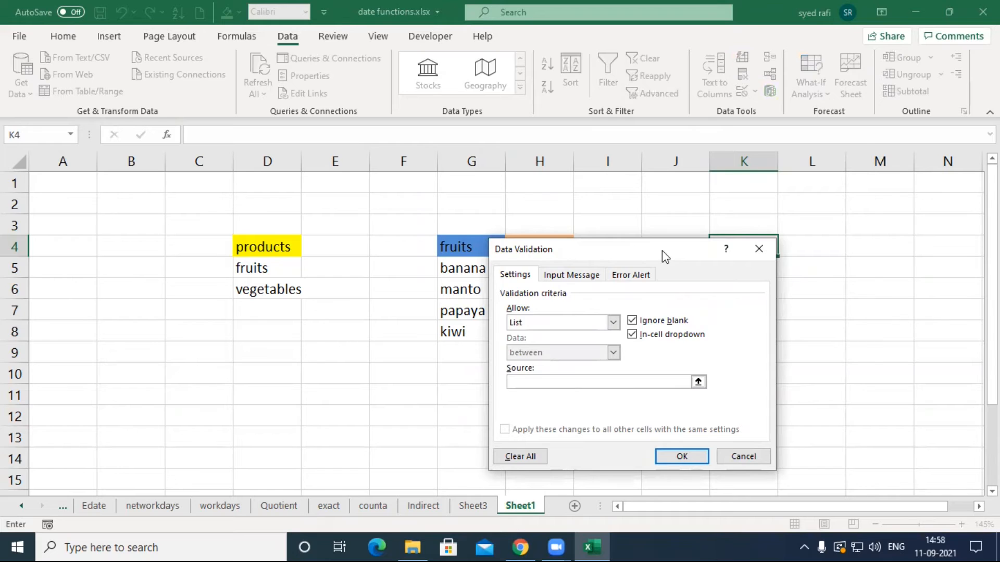
drag(661, 251, 746, 170)
text(=product)
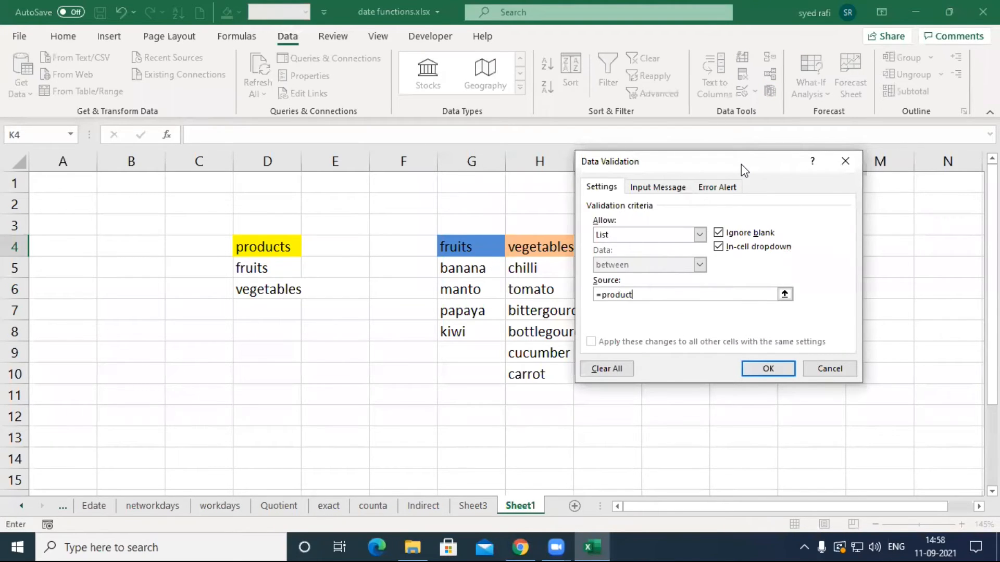
key(Return)
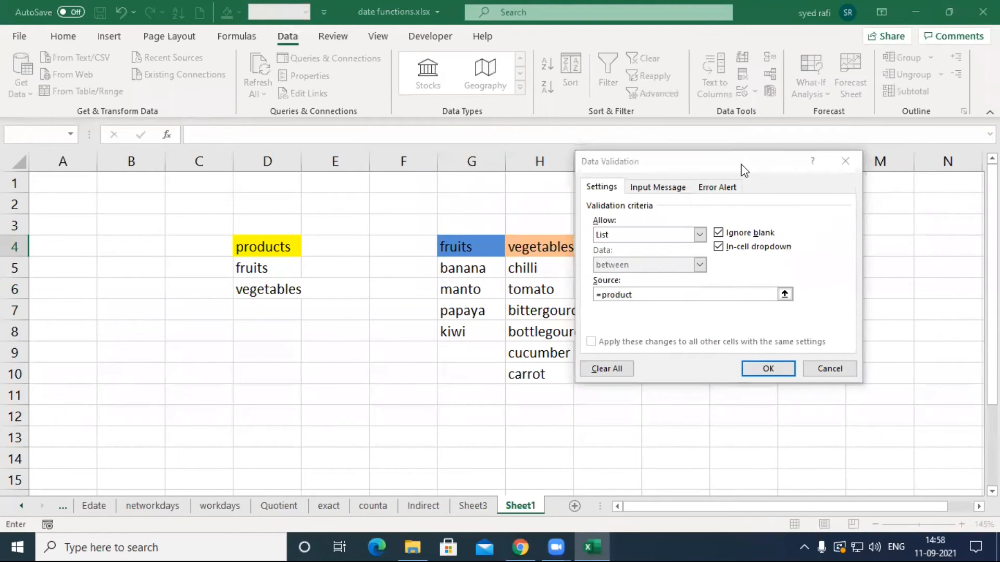
click(530, 315)
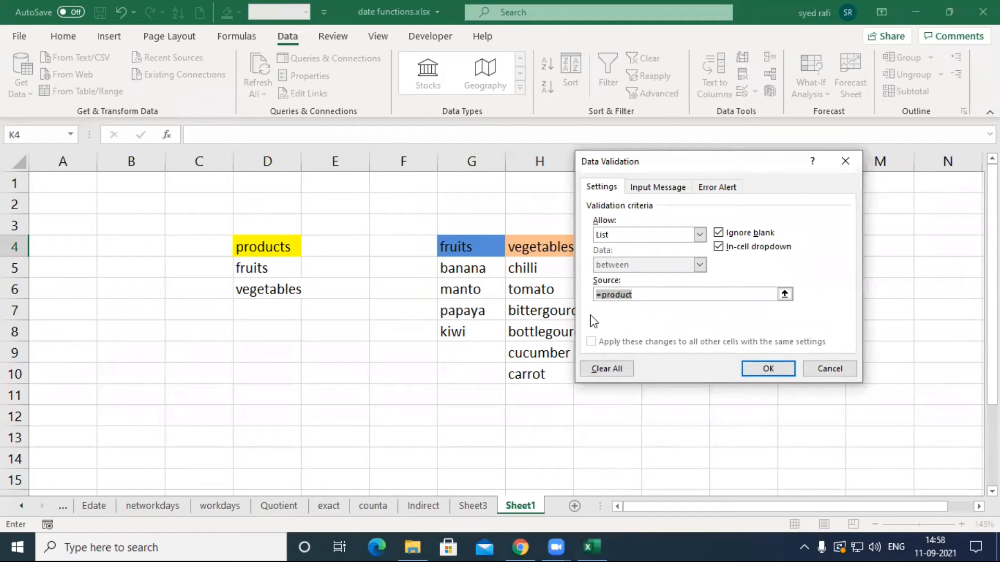
click(642, 294)
text(s)
click(764, 368)
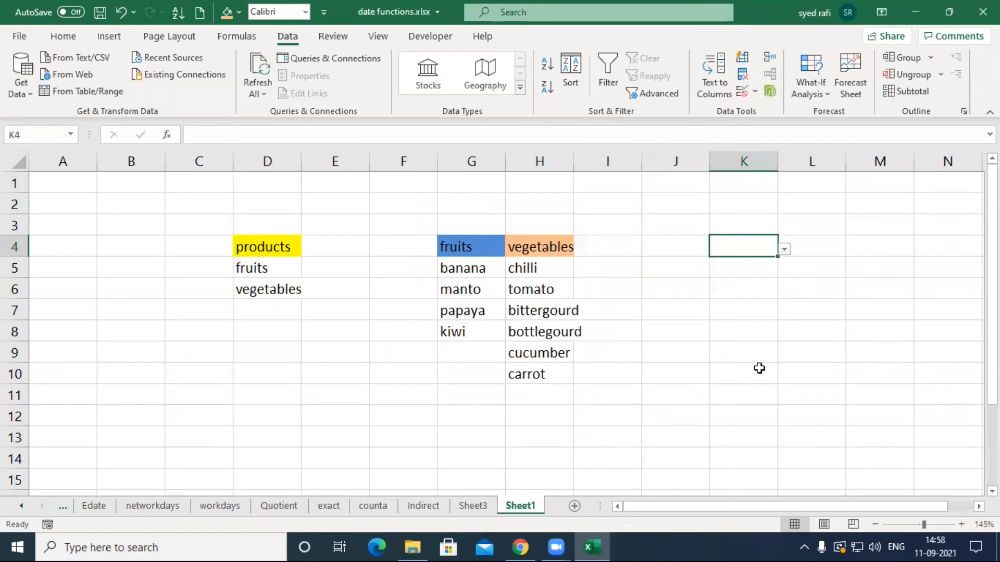
- Choose fruits from the dropdown list in cell K4
click(787, 246)
click(765, 248)
click(784, 250)
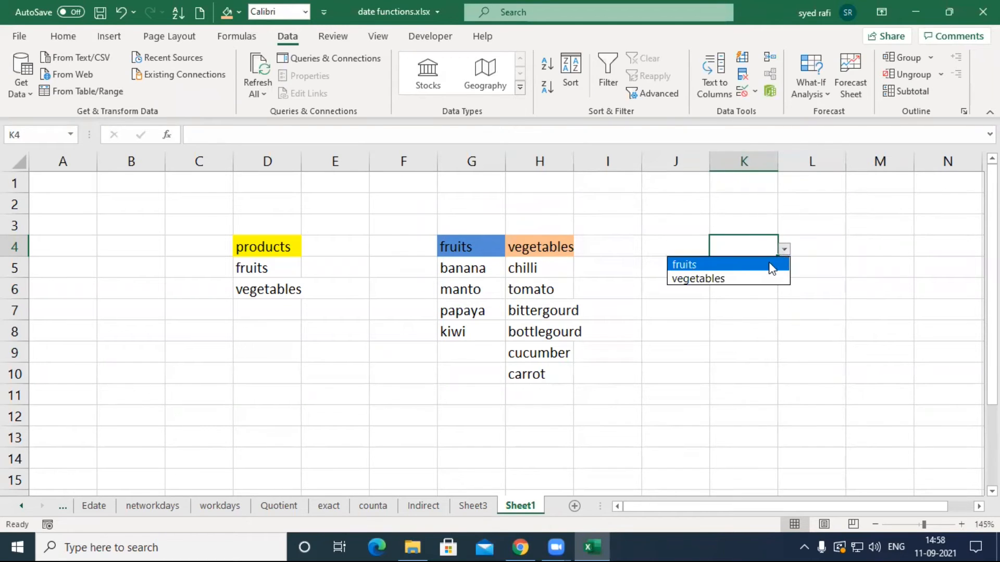
click(711, 266)
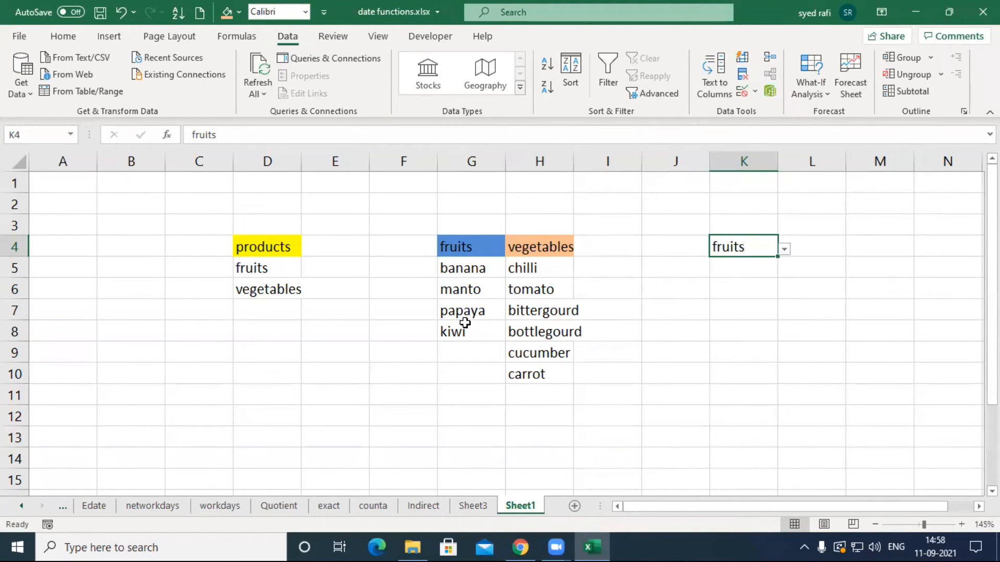
- Choose fruits again in K4 and set up a list validation for cell L4, trying =indirect(product) as the source
click(784, 248)
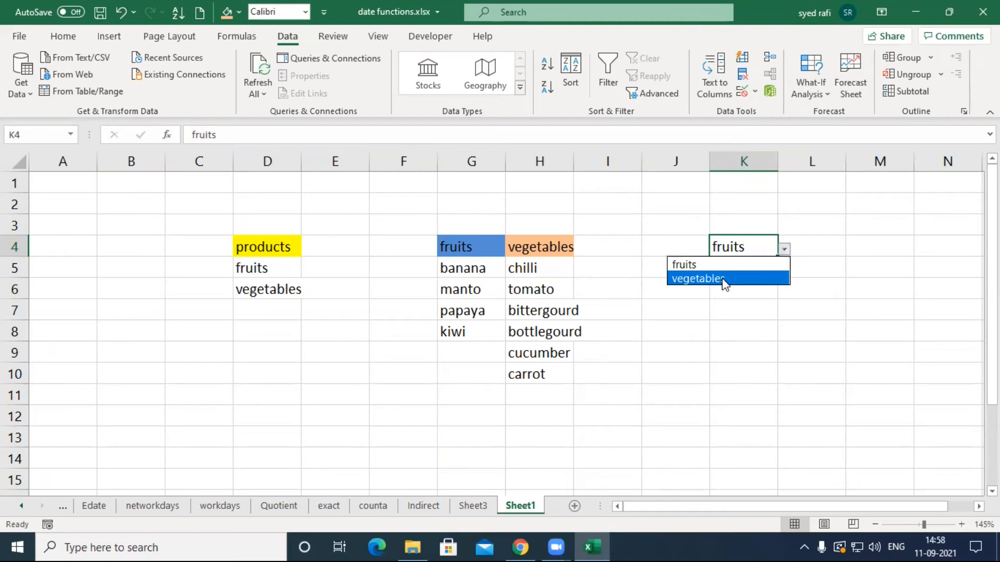
click(747, 265)
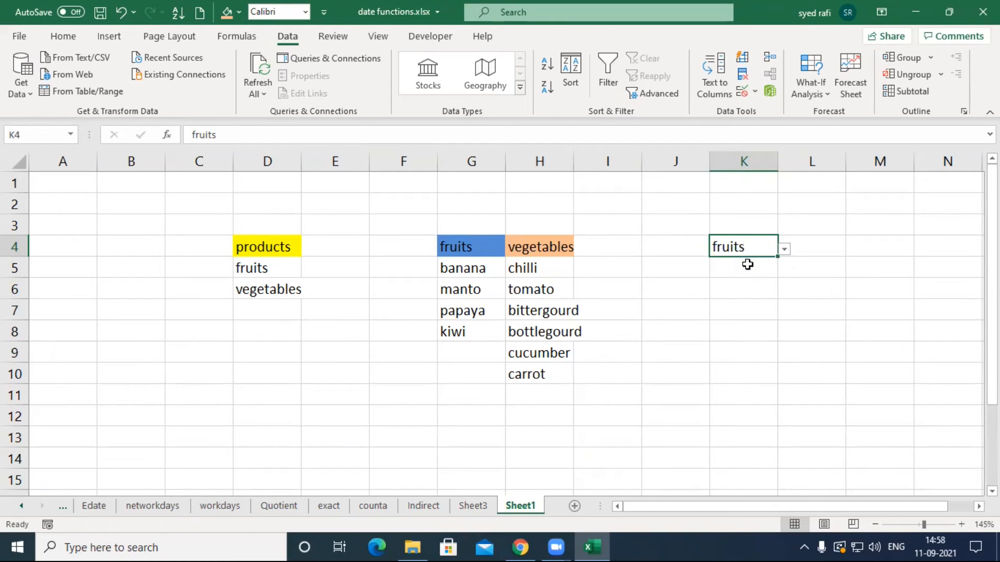
click(823, 246)
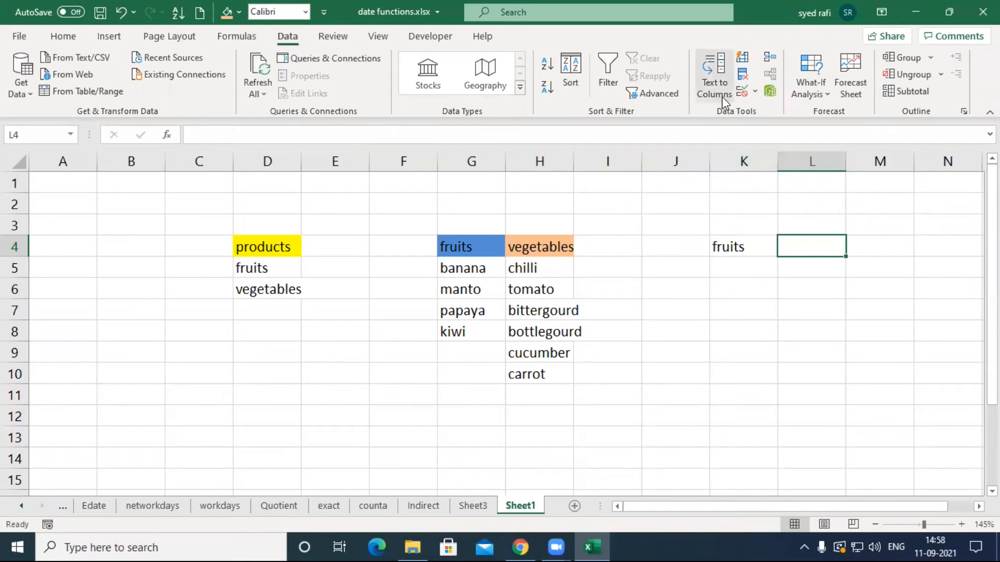
click(745, 94)
click(669, 232)
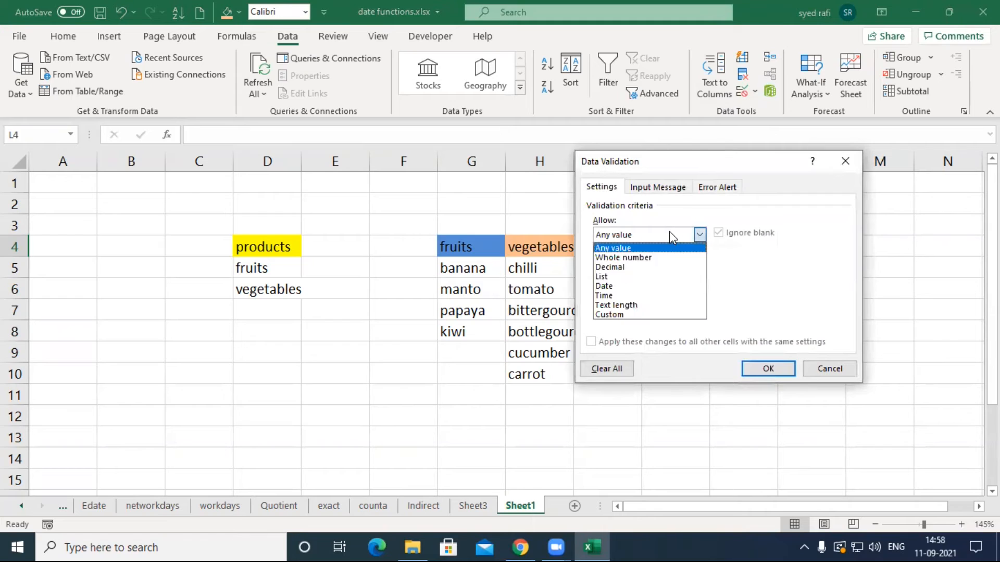
click(634, 293)
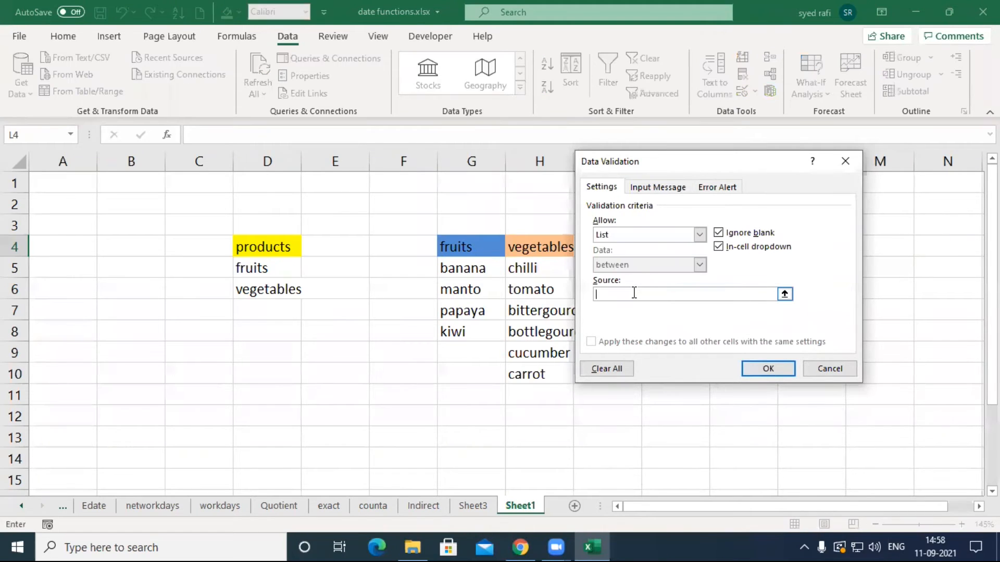
text(=indirect(product)
key(Return)
key(Return)
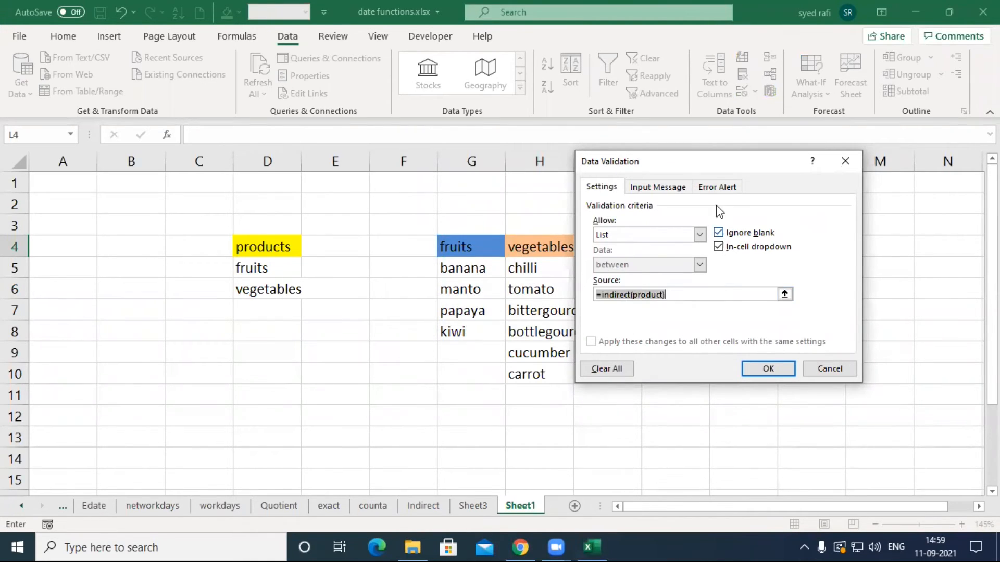
- Change the validation source for cell L4 to =indirect($K$4) and apply it
drag(709, 166, 443, 144)
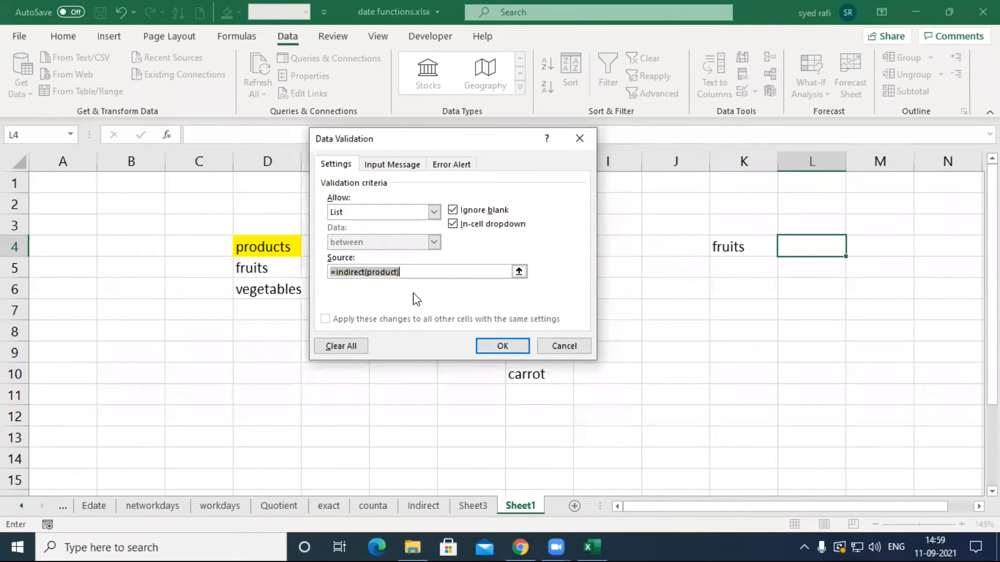
key(End)
key(BackSpace)
key(BackSpace)
key(BackSpace)
key(BackSpace)
key(BackSpace)
key(BackSpace)
key(BackSpace)
click(728, 247)
text())
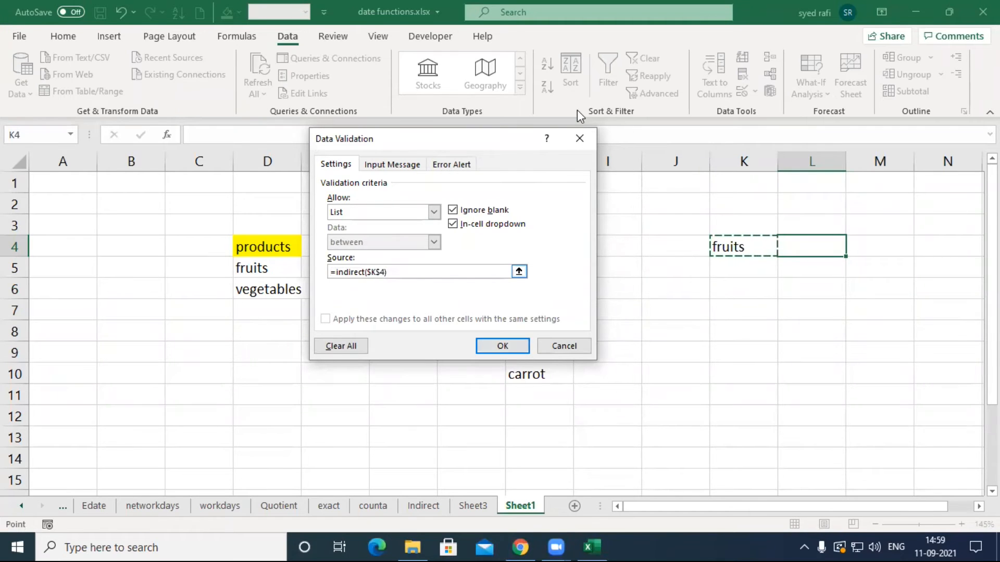
click(503, 346)
- Look through the dropdown options in cell L4 and choose vegetables from the dropdown list in K4
click(852, 249)
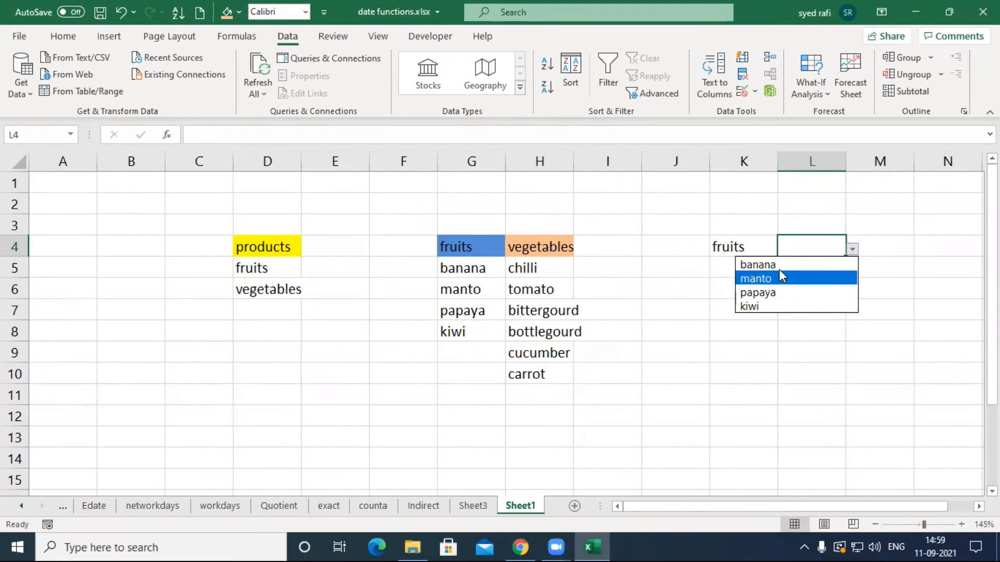
click(735, 244)
click(735, 245)
click(783, 249)
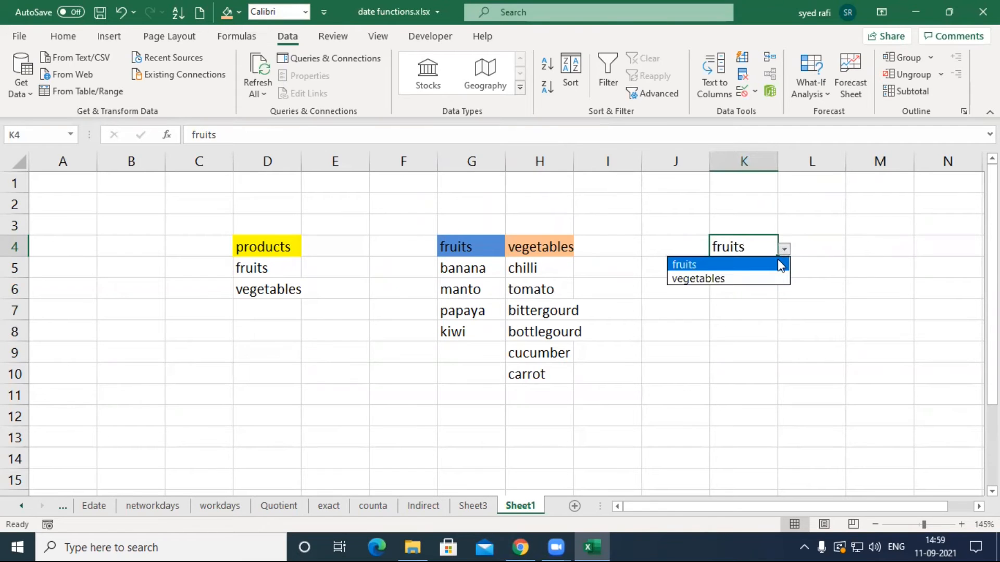
click(744, 279)
- Choose bittergourd from the dependent dropdown list in cell L4
click(812, 243)
click(852, 249)
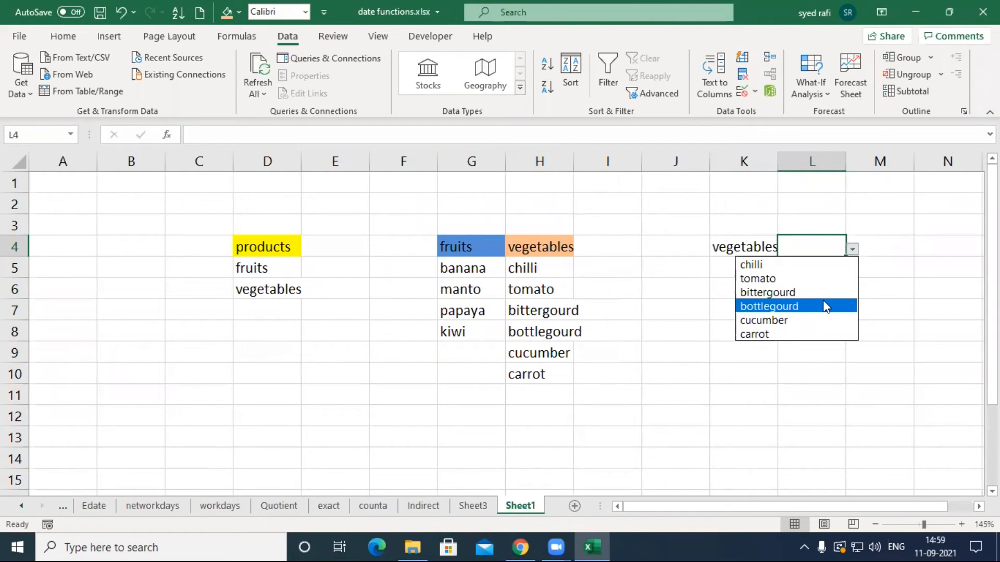
key(Up)
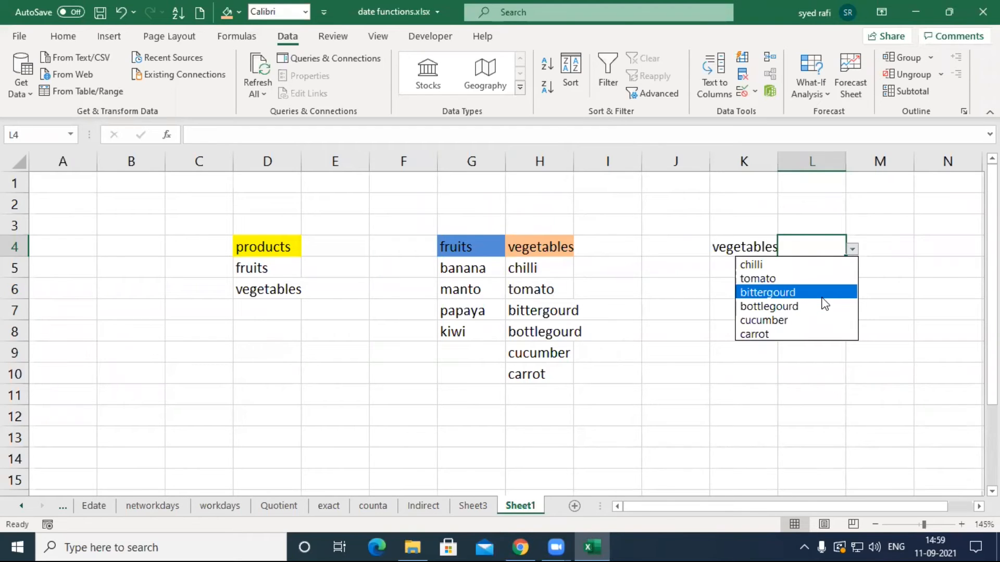
click(815, 294)
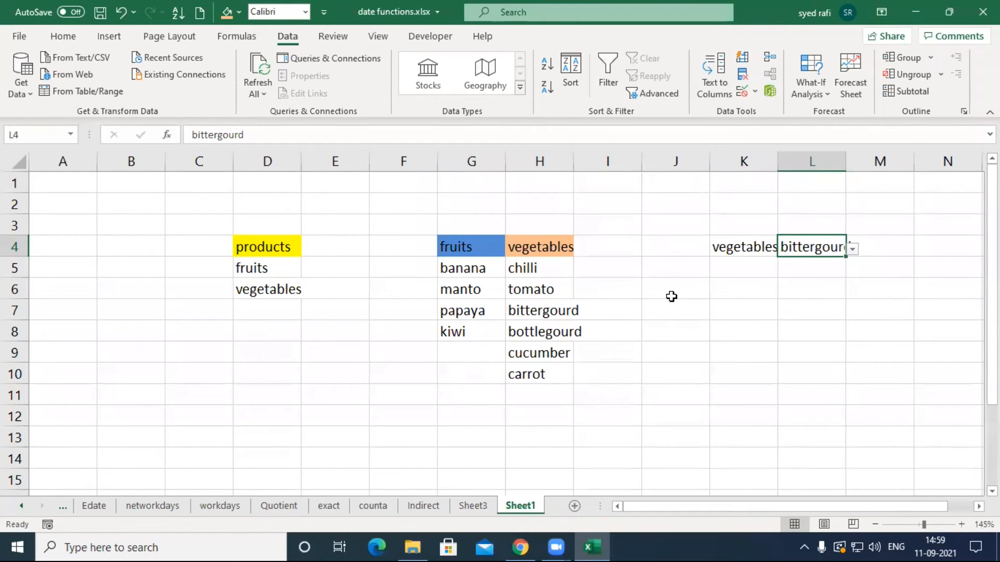
- Check the range names of the product entries, the fruit entries and the vegetable entries H5:H10
drag(257, 270, 256, 286)
click(478, 270)
drag(478, 292, 475, 328)
drag(526, 268, 536, 376)
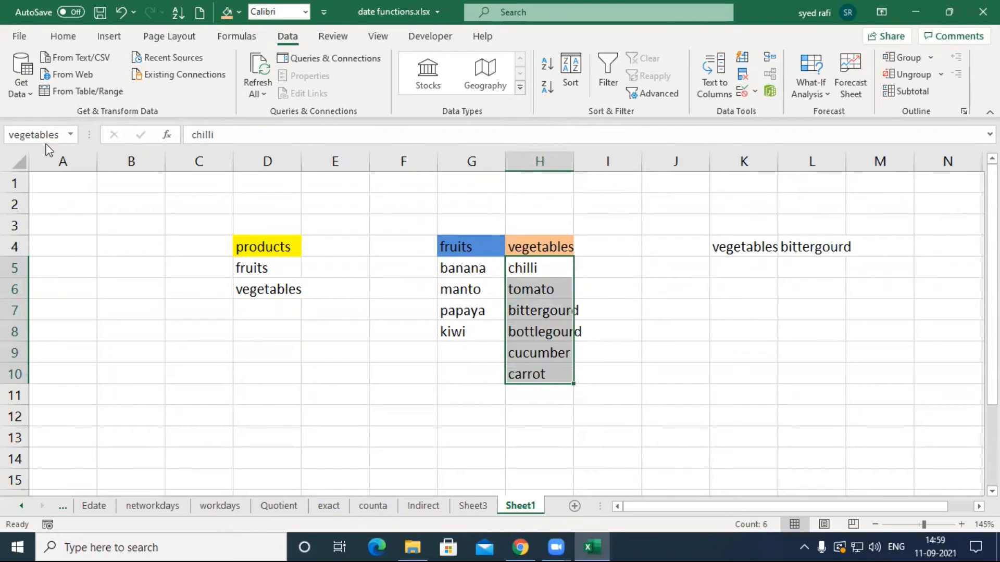
- Apply a list validation with source =products to cell K7 and choose vegetables from its dropdown
click(733, 313)
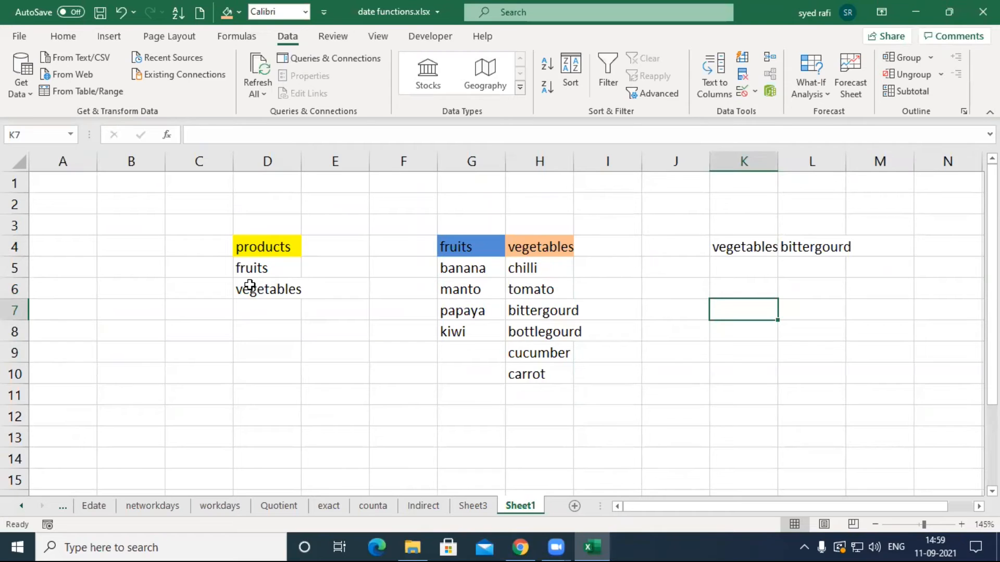
click(742, 93)
click(432, 212)
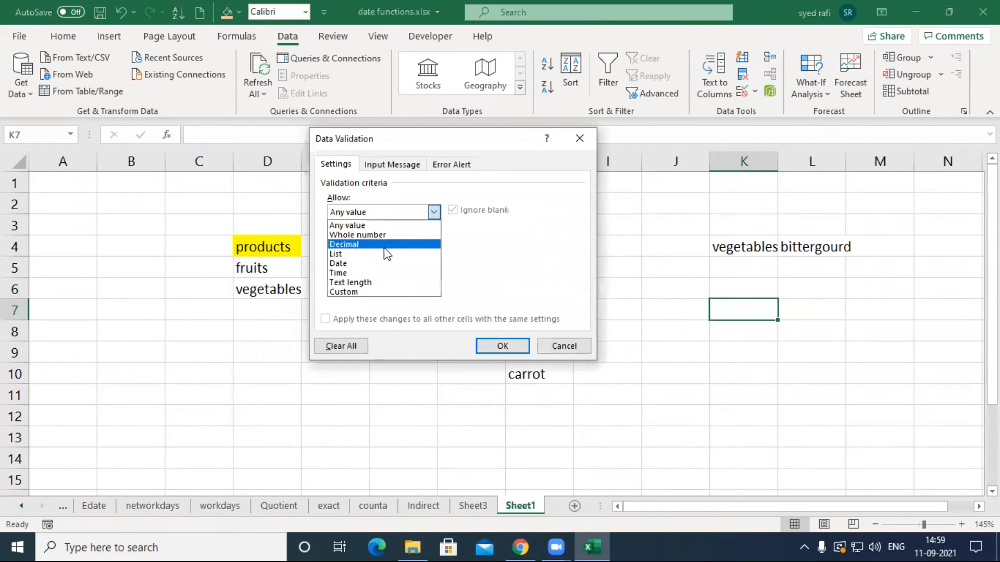
click(380, 255)
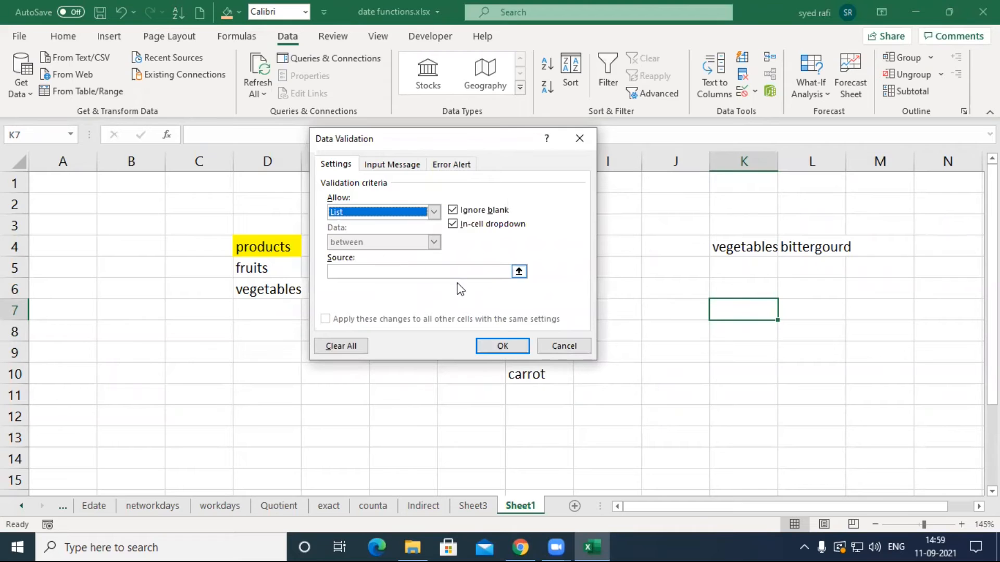
click(417, 272)
text(=)
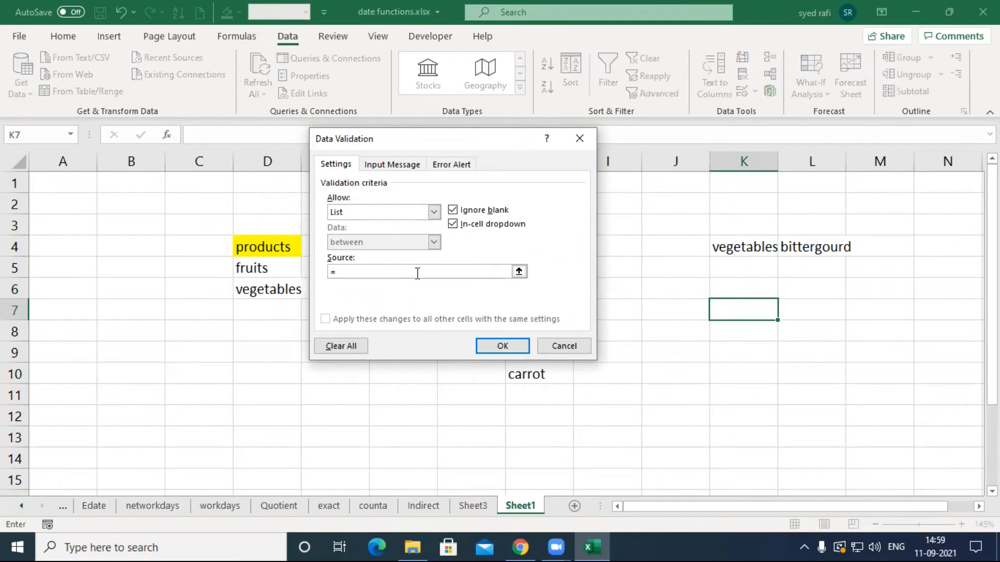
text(products)
click(503, 346)
click(784, 313)
click(709, 342)
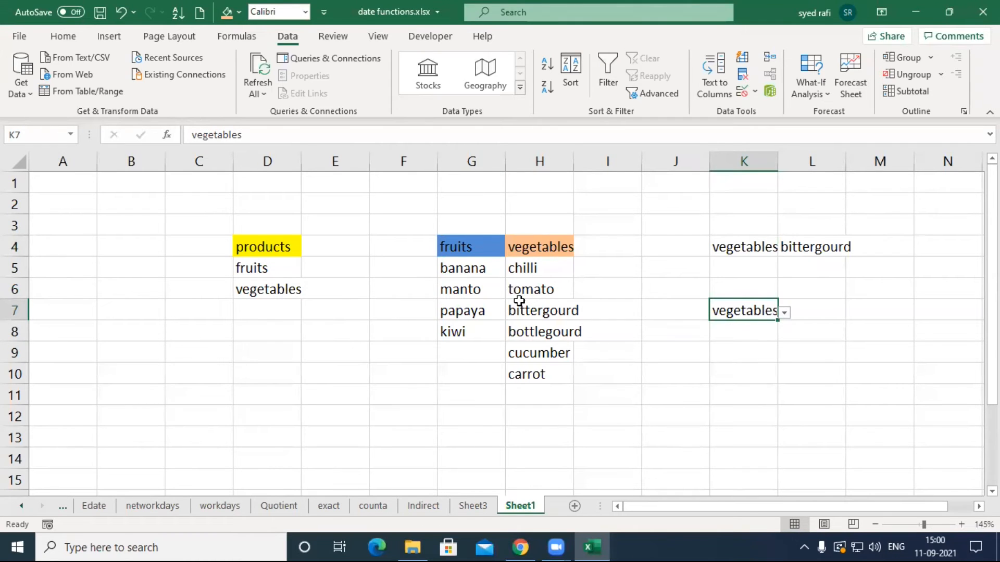
- Start data validation for cell L7 and set the allowed values to List
click(817, 308)
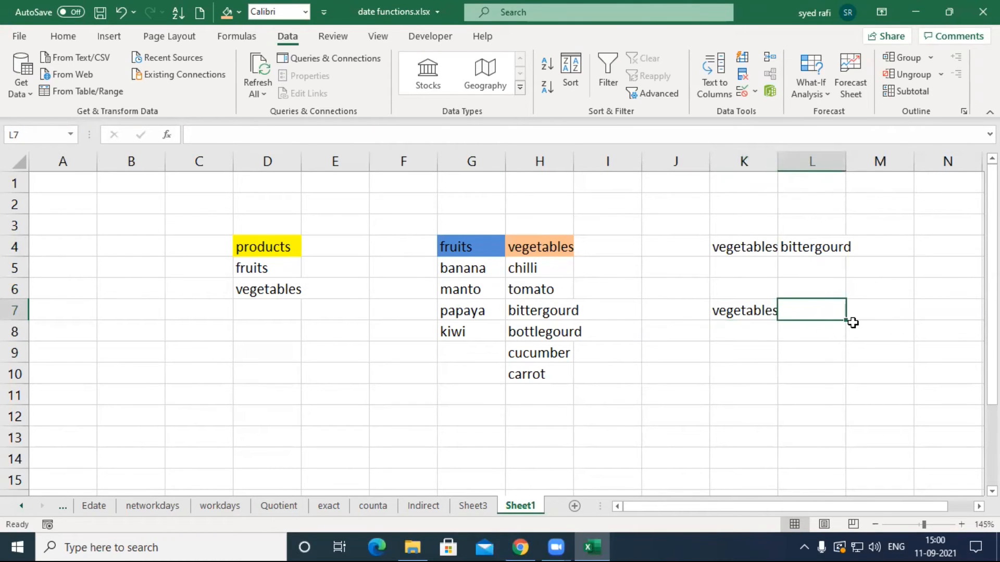
text(=)
key(Escape)
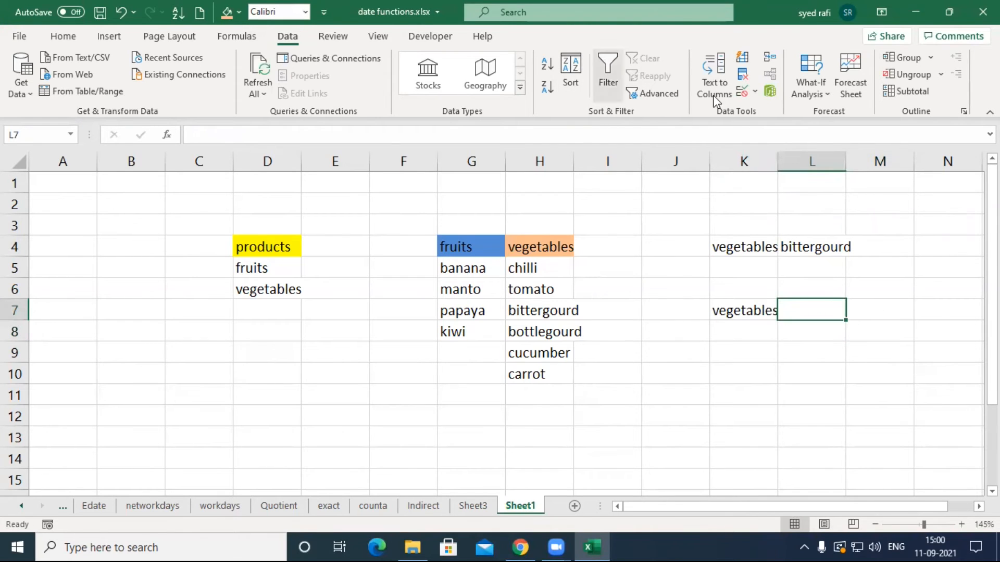
click(742, 92)
click(380, 212)
click(370, 252)
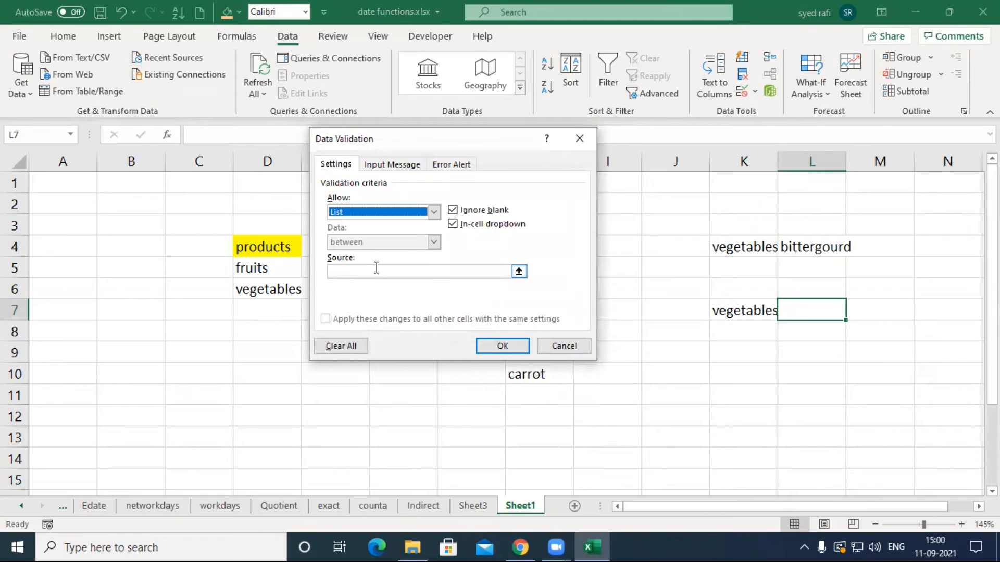
- Apply the validation source =indirect($K$7) to cell L7 and choose bittergourd from its dropdown
click(377, 268)
text(=indirect()
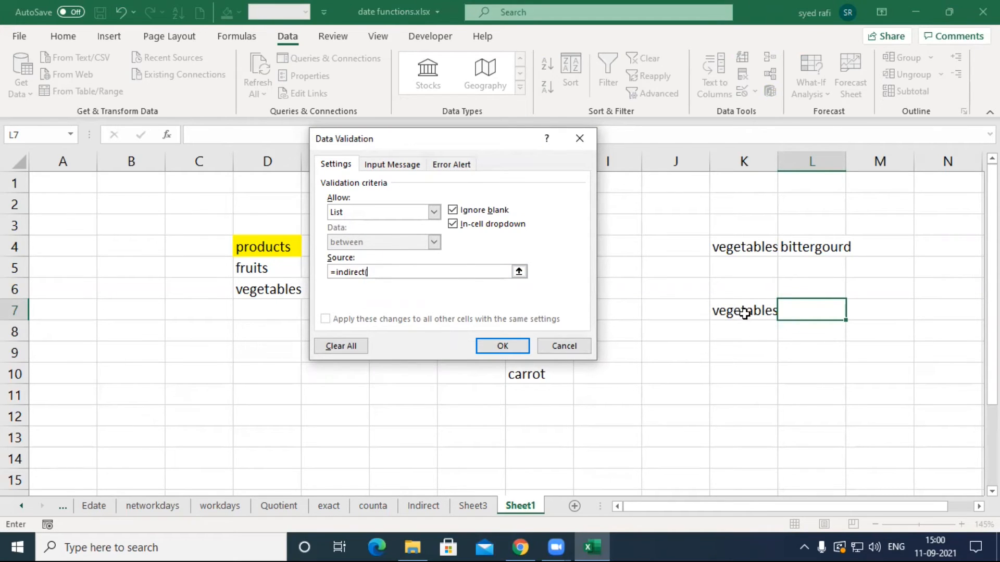
drag(448, 145, 219, 103)
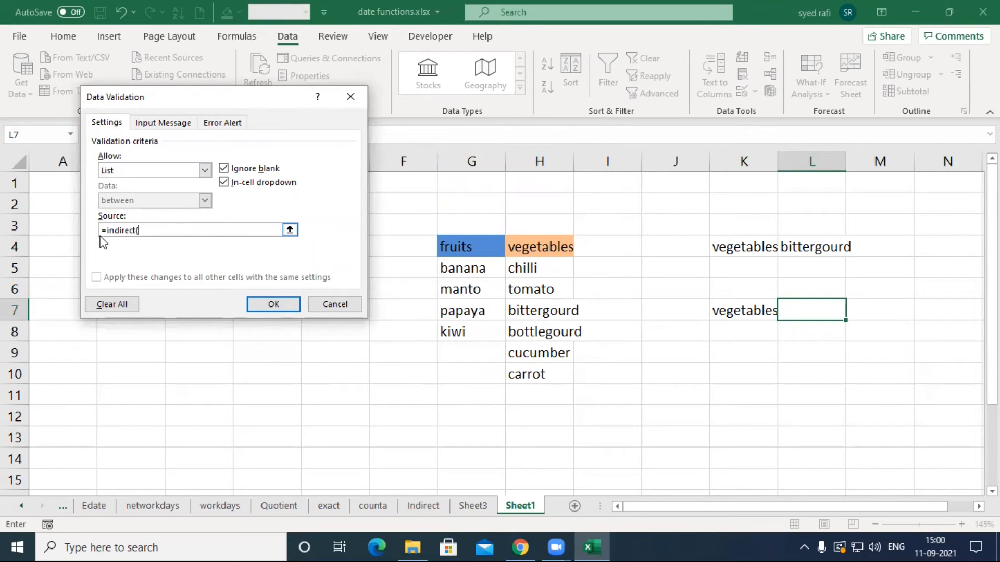
click(742, 312)
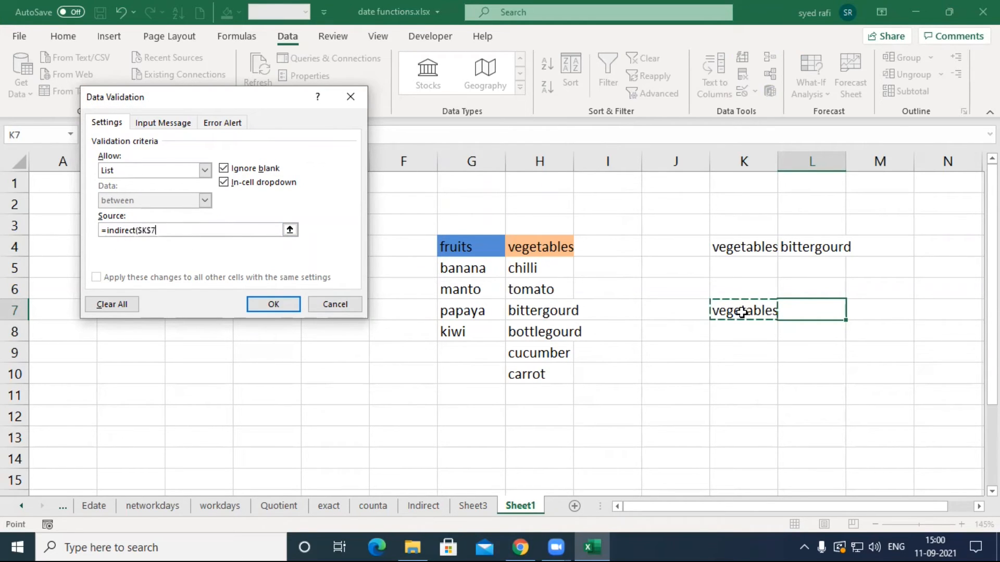
text())
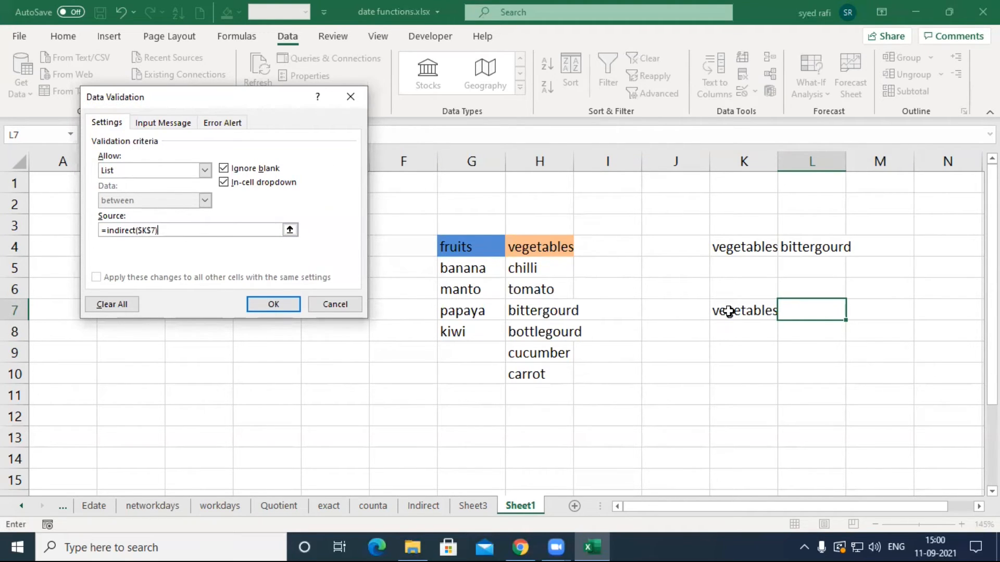
click(284, 305)
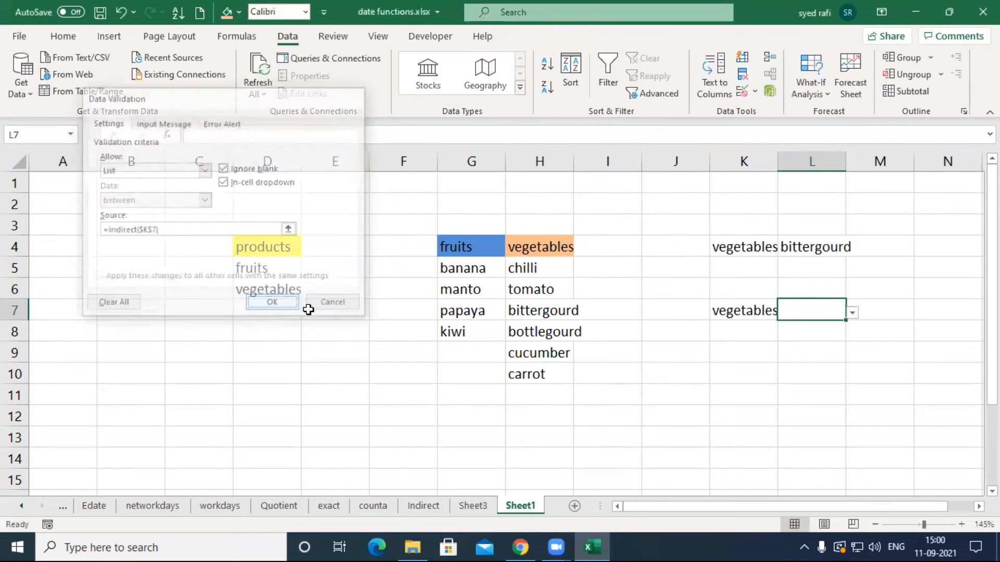
click(851, 312)
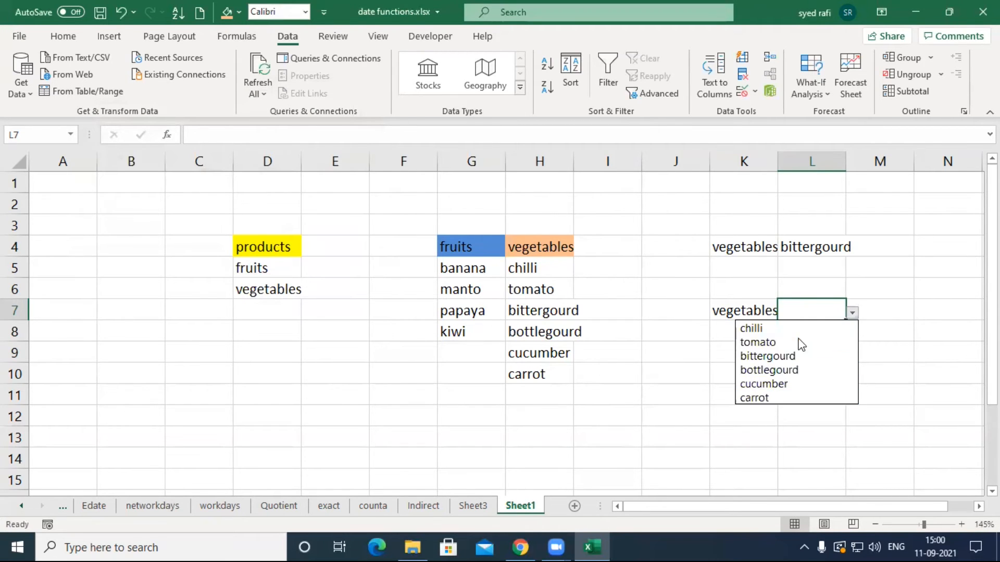
click(799, 355)
- Change K7 to fruits and choose papaya from the dependent dropdown list in cell L7
click(770, 311)
click(783, 313)
click(780, 328)
click(828, 315)
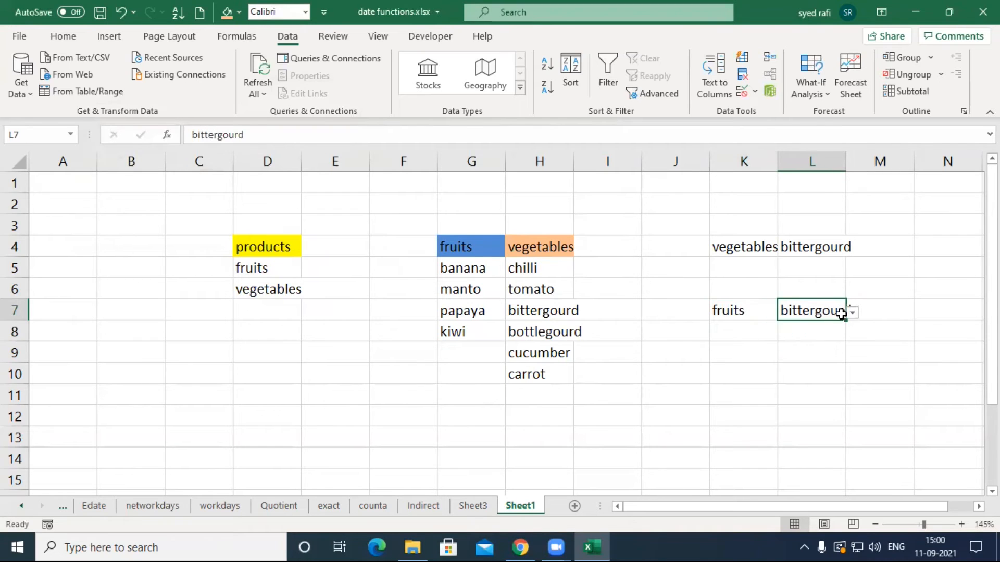
click(852, 312)
click(794, 356)
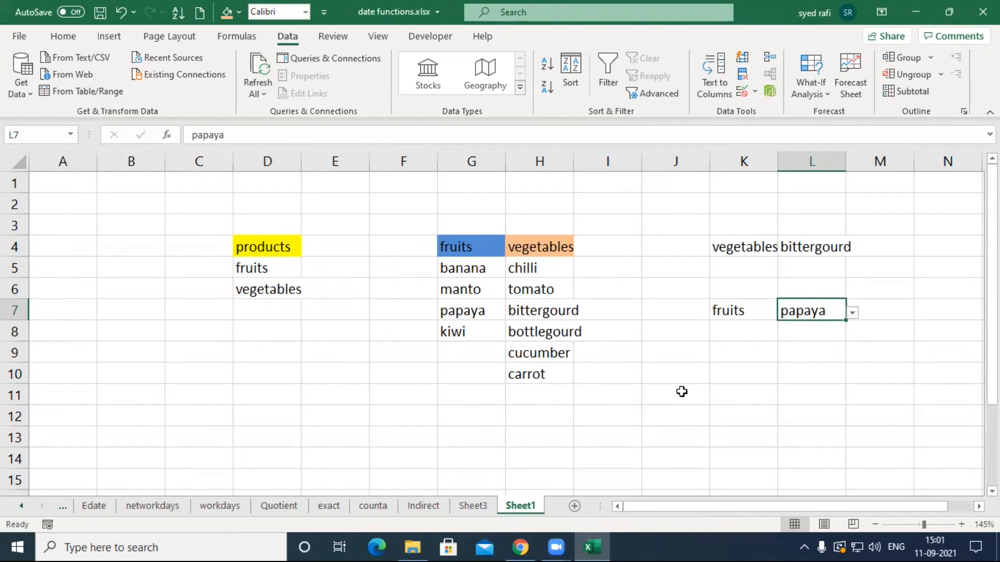
- Switch to File Explorer, open operator order.xlsx from the 11-09-2021 folder and view its Sheet1 and Sheet2
click(412, 547)
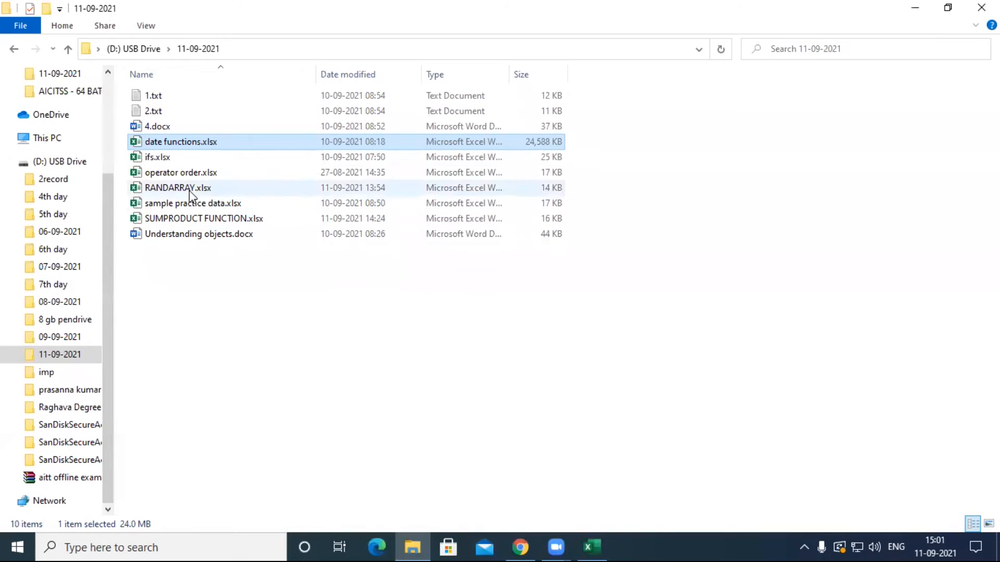
click(194, 174)
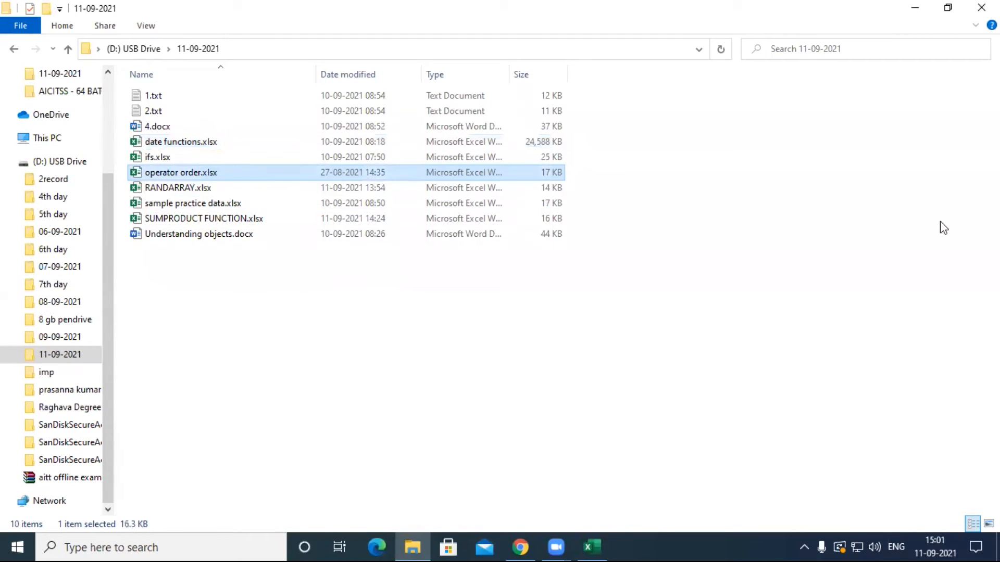
key(Return)
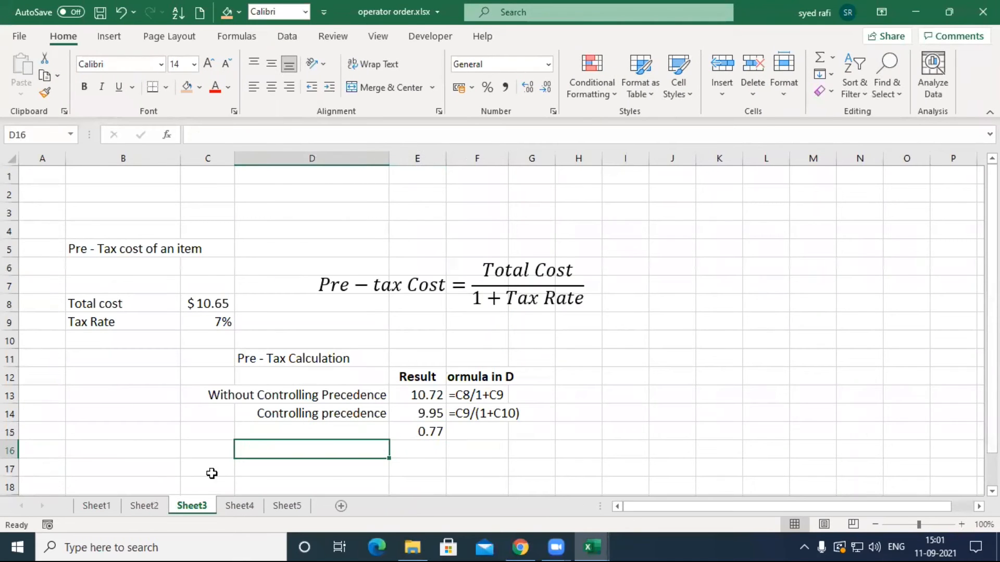
click(113, 503)
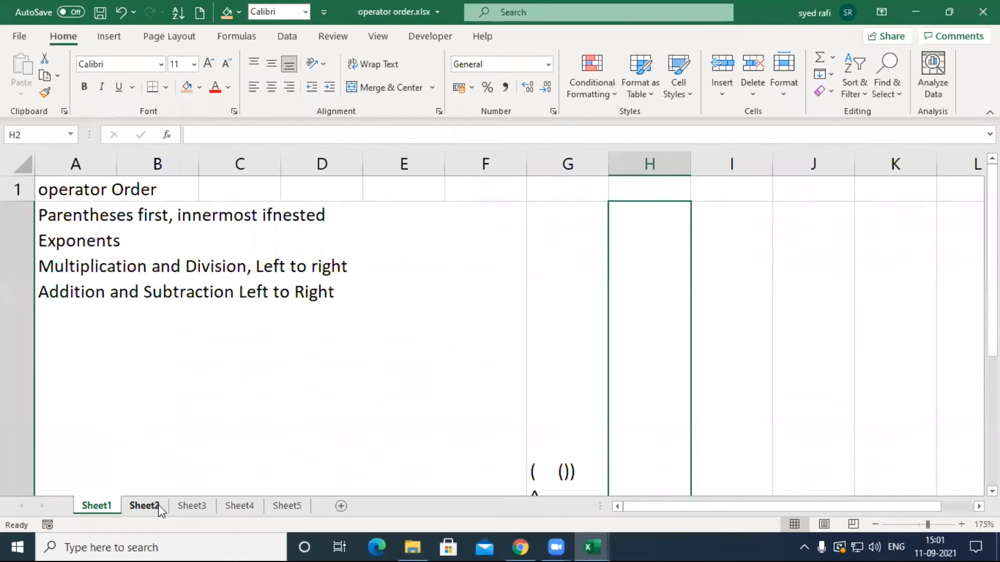
click(158, 505)
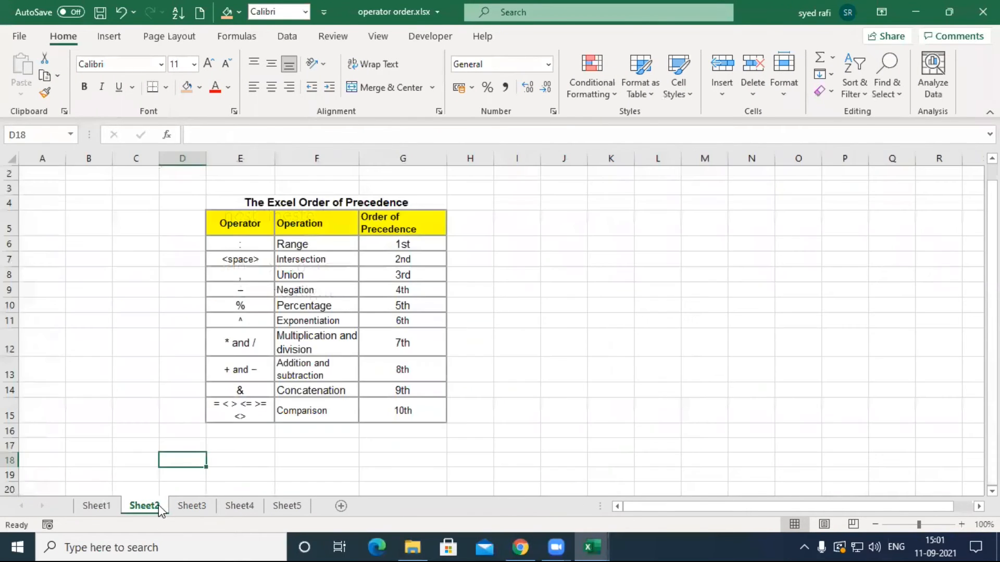
- View the contents of Sheet3, Sheet4 and Sheet5, ending on the 3^(15/5)*2−5 example on Sheet5
click(192, 506)
click(244, 506)
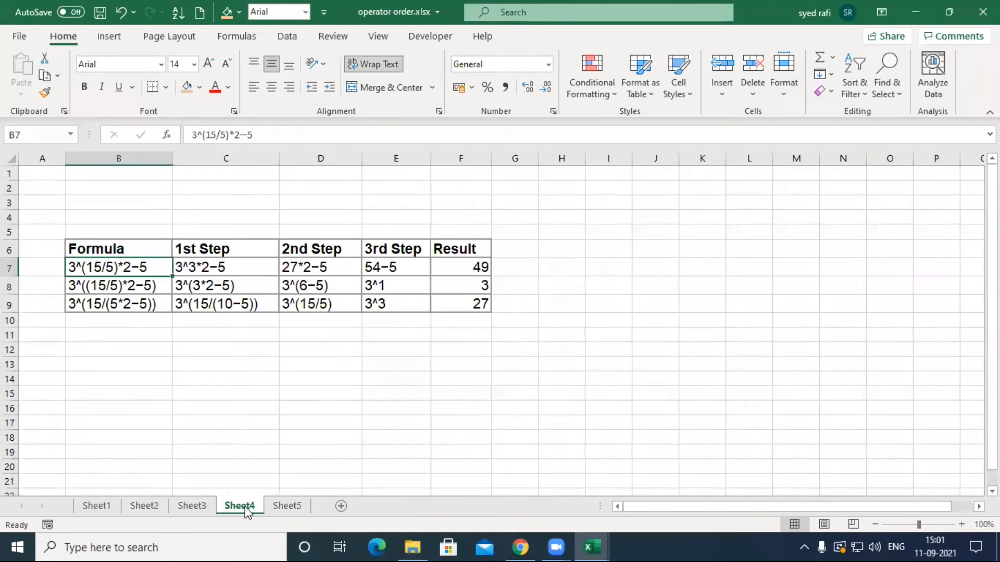
click(290, 505)
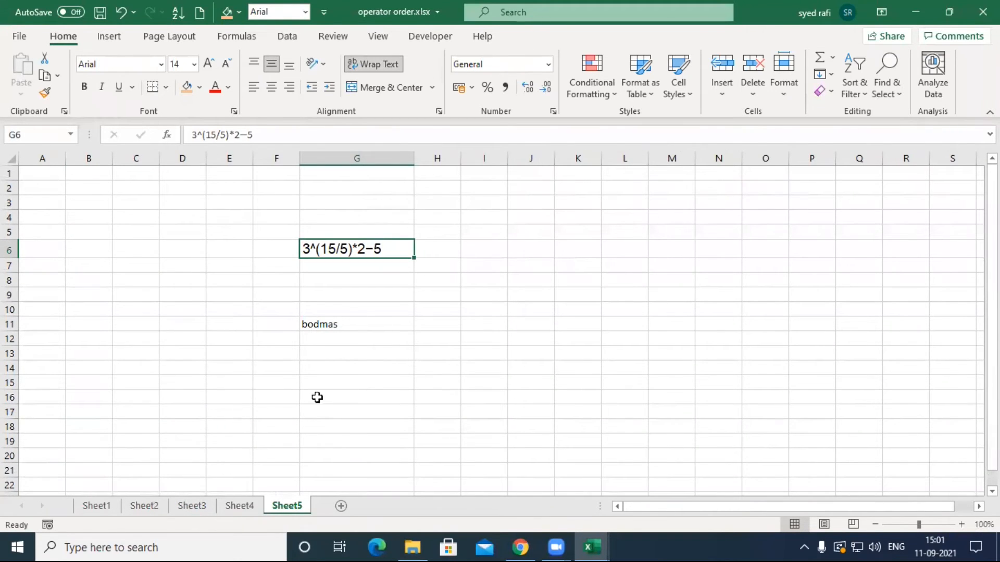
click(375, 409)
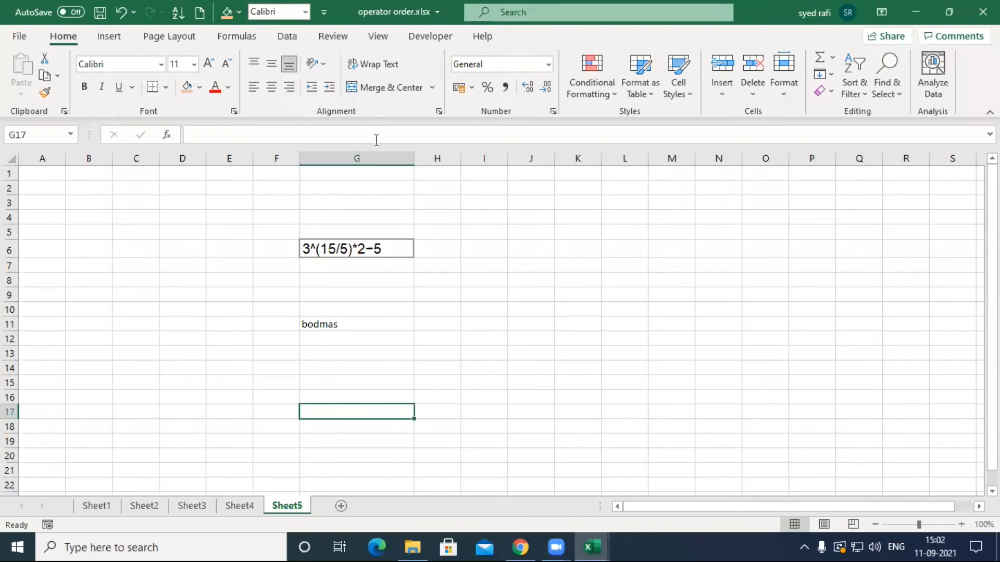
click(441, 111)
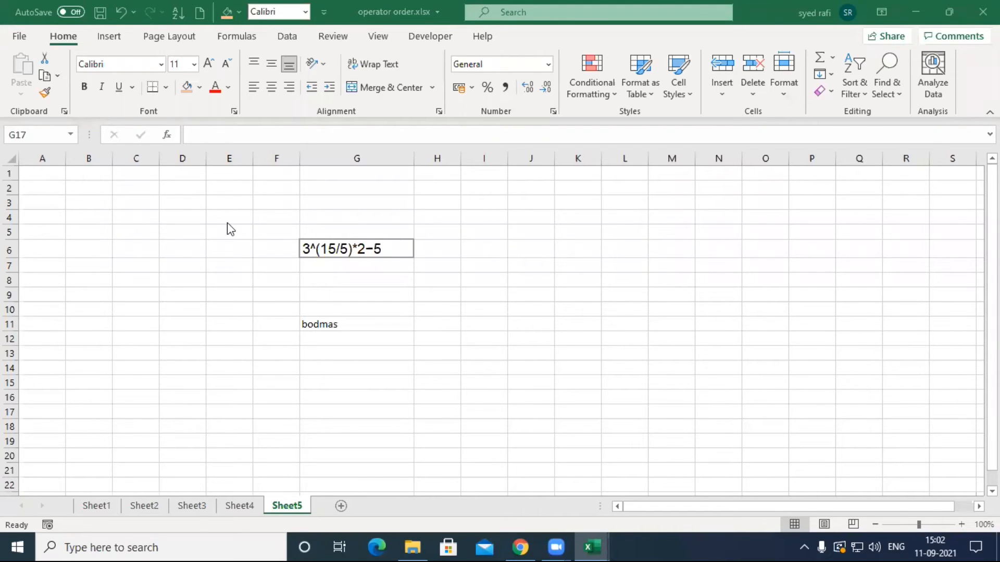
- Enter the exponent formula =2^3 in cell E3 of Sheet5 and select the cell to show its formula
click(241, 208)
text(=)
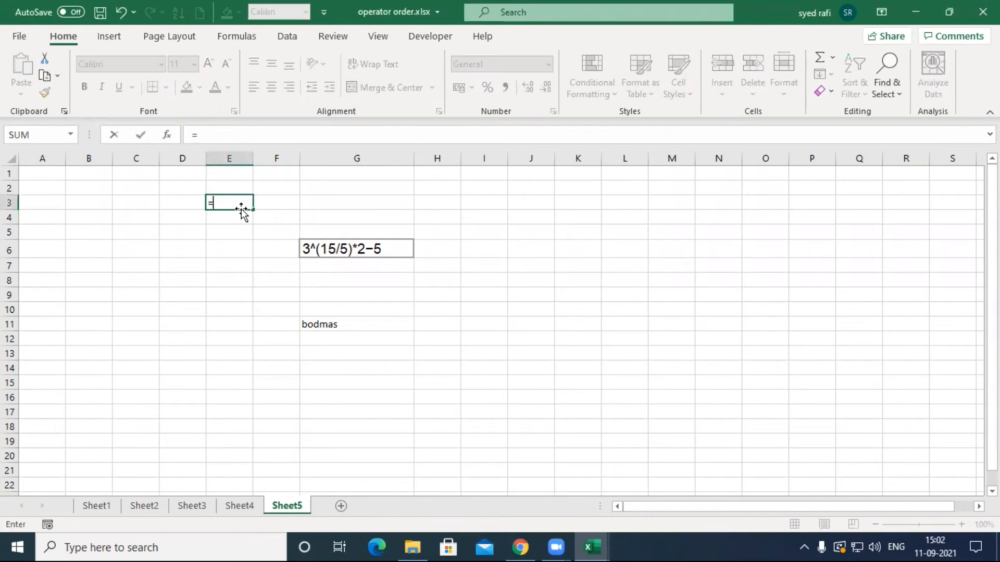
text(2^3)
key(Return)
click(242, 204)
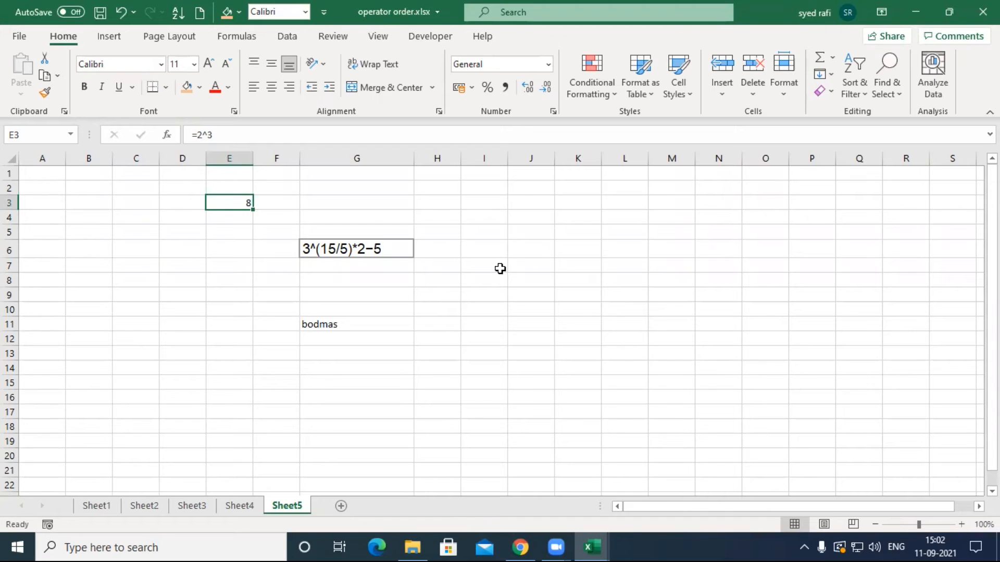
- Insert an equals sign before the text expression in G6 and try to confirm it as a formula
click(434, 249)
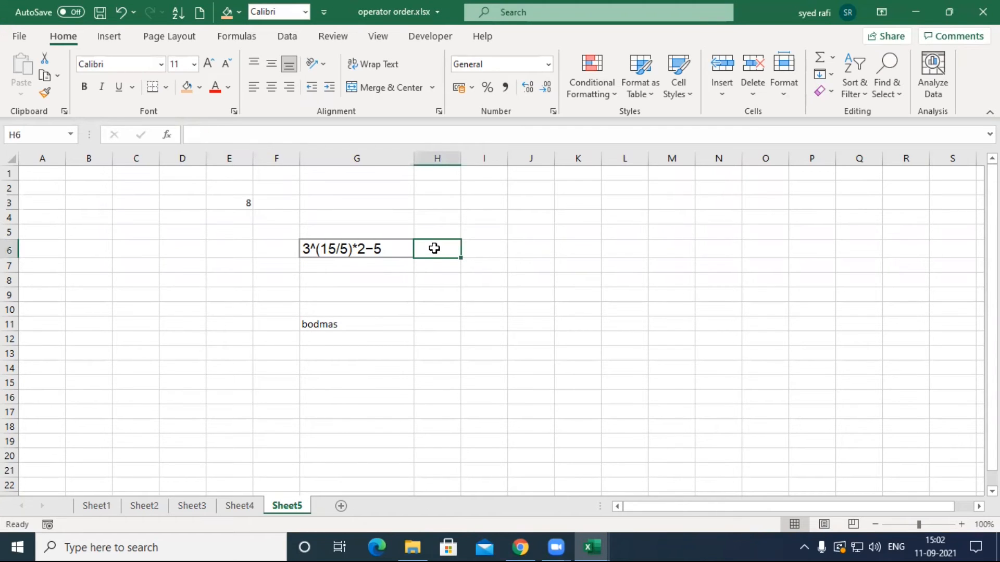
click(383, 27)
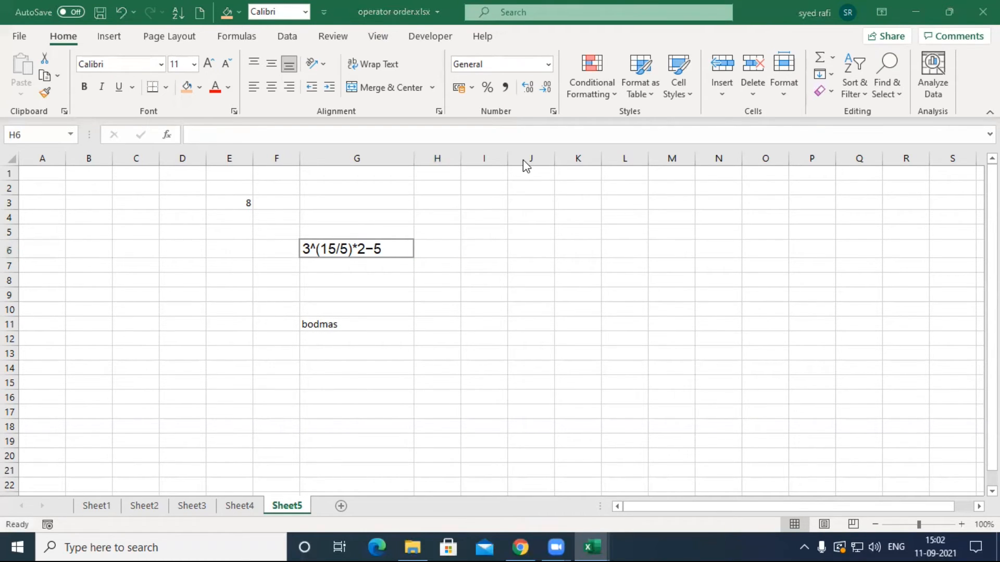
click(318, 245)
double_click(307, 250)
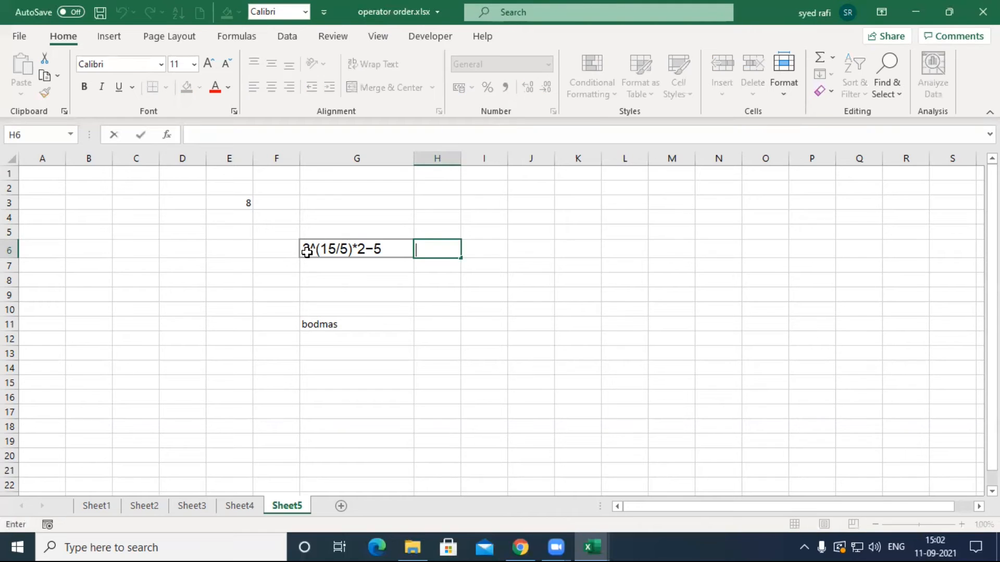
key(Left)
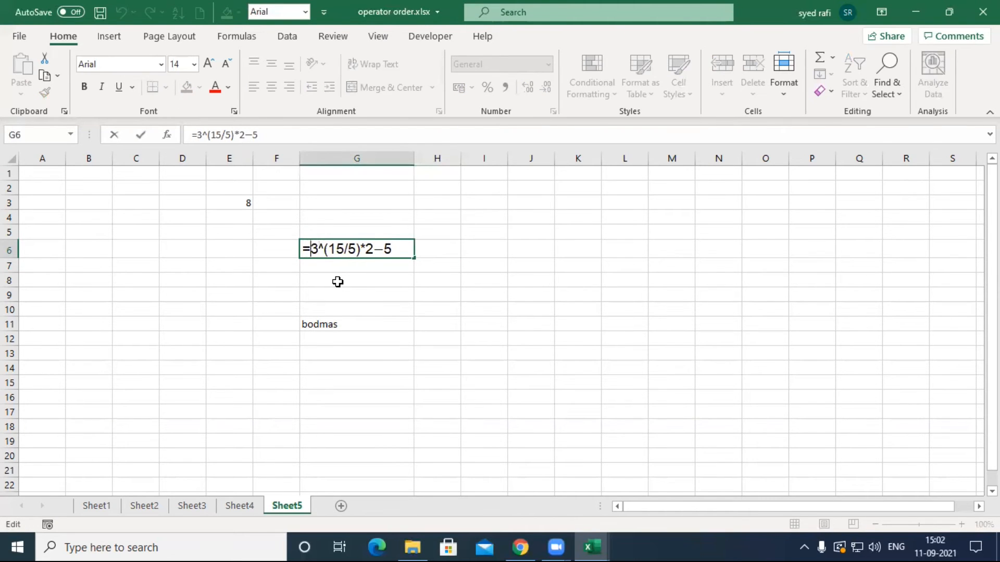
text(=)
key(Return)
click(462, 348)
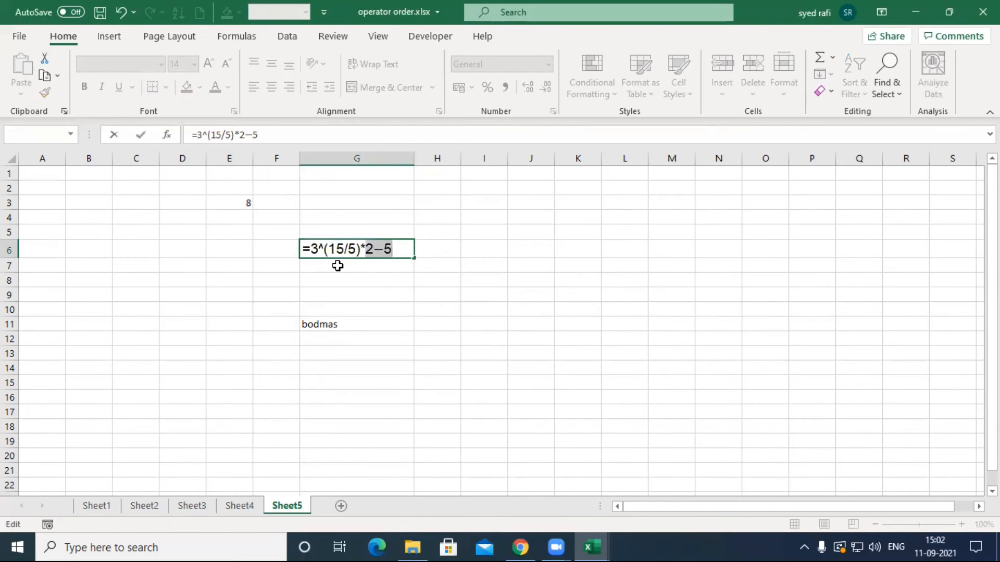
- Replace the dash in G6 with a real minus sign to make =3^(15/5)*2-5, and recheck the entered formula
click(385, 249)
key(BackSpace)
text(-)
key(Return)
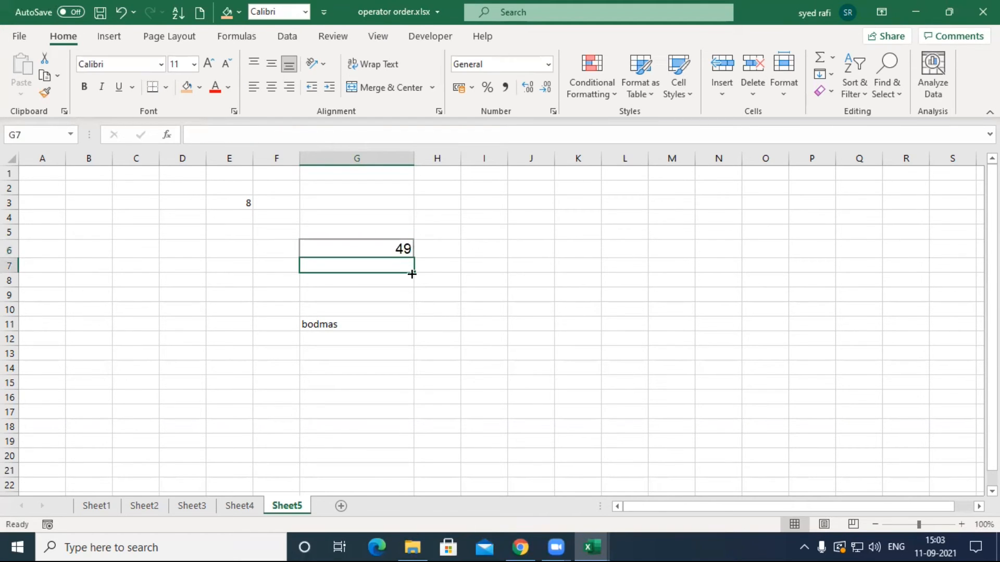
double_click(386, 248)
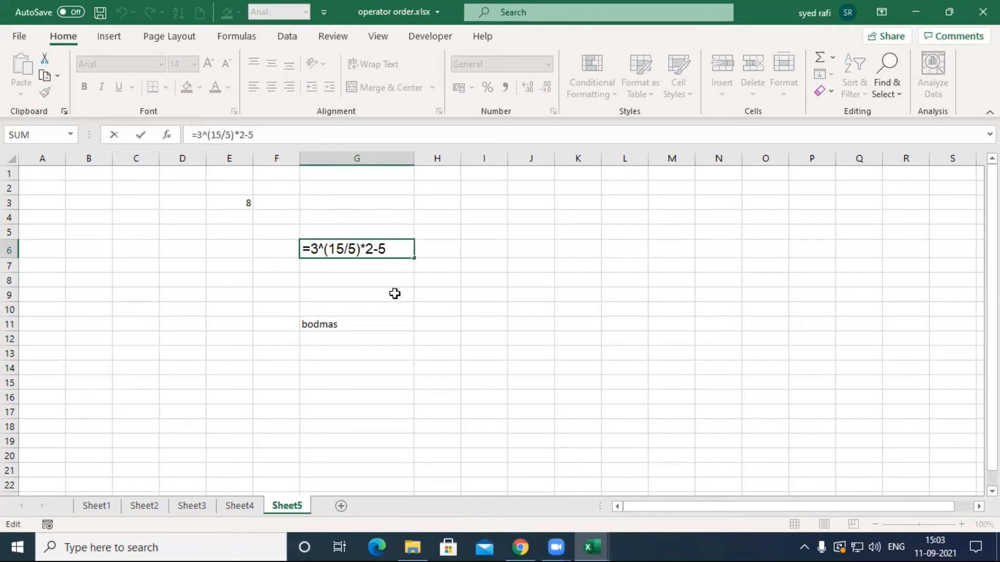
key(Return)
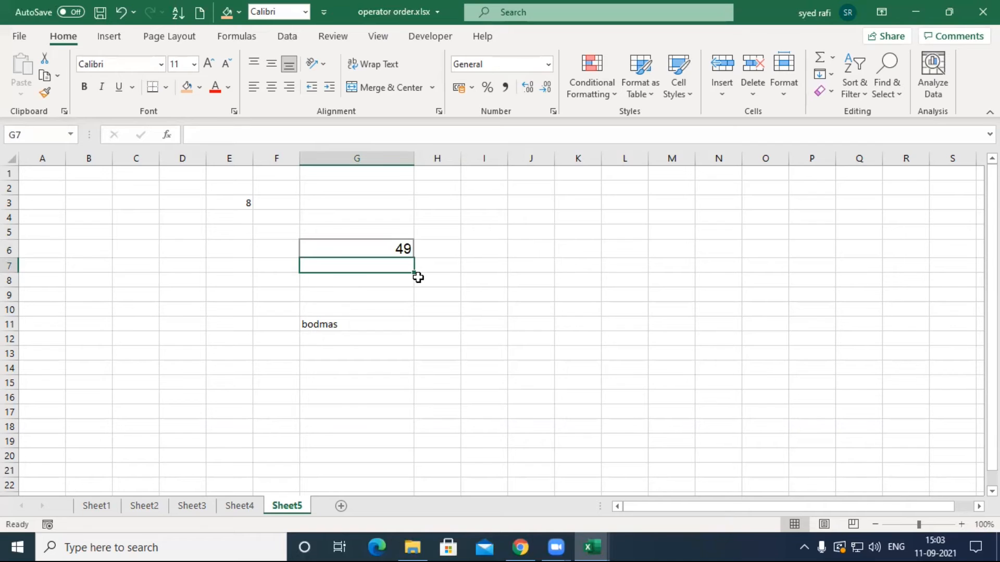
- On Sheet1, shrink row 2 to fit its operator rules and make the operator Order heading in A1 bold
click(87, 507)
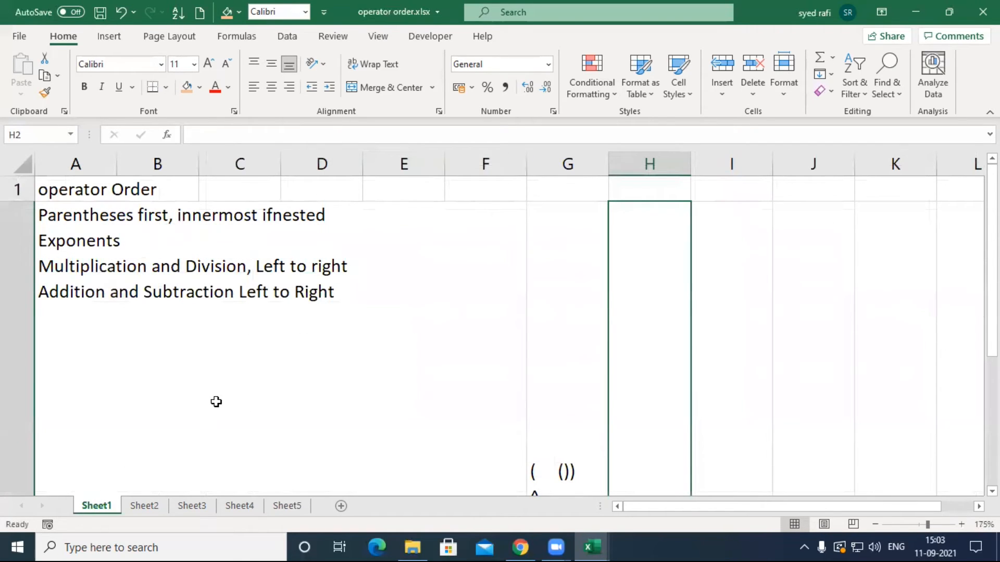
click(266, 389)
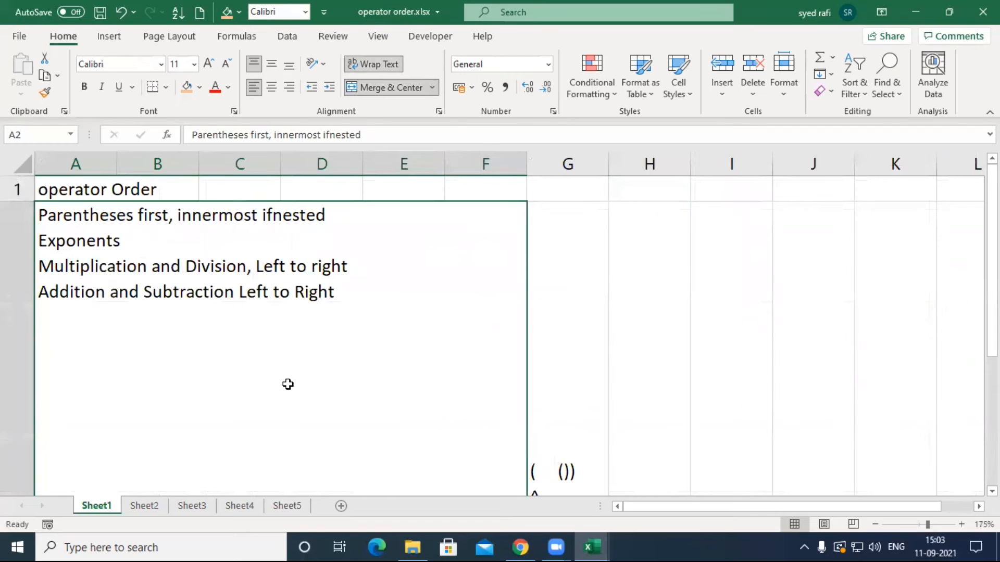
scroll(286, 385, down, 2)
drag(23, 472, 38, 286)
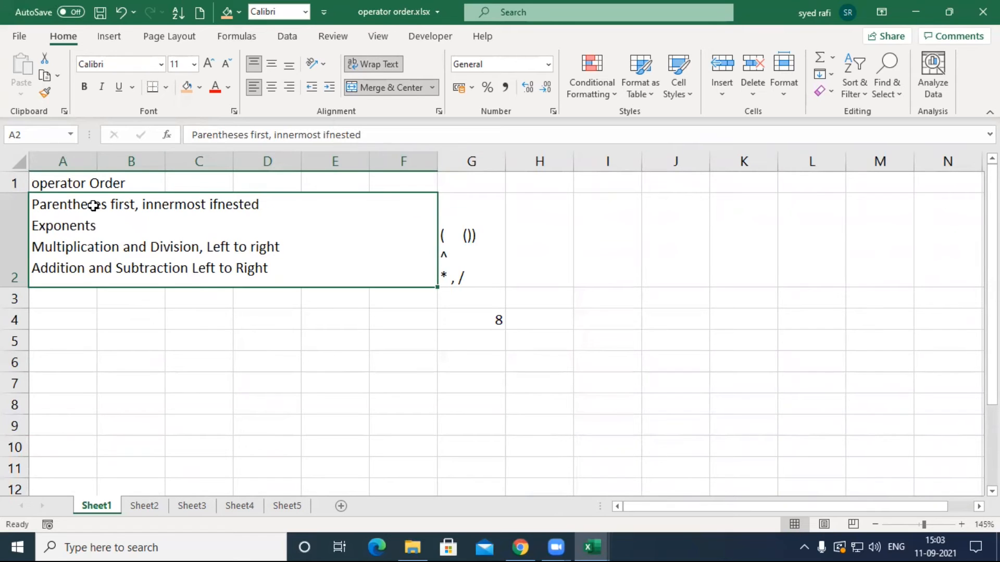
click(73, 182)
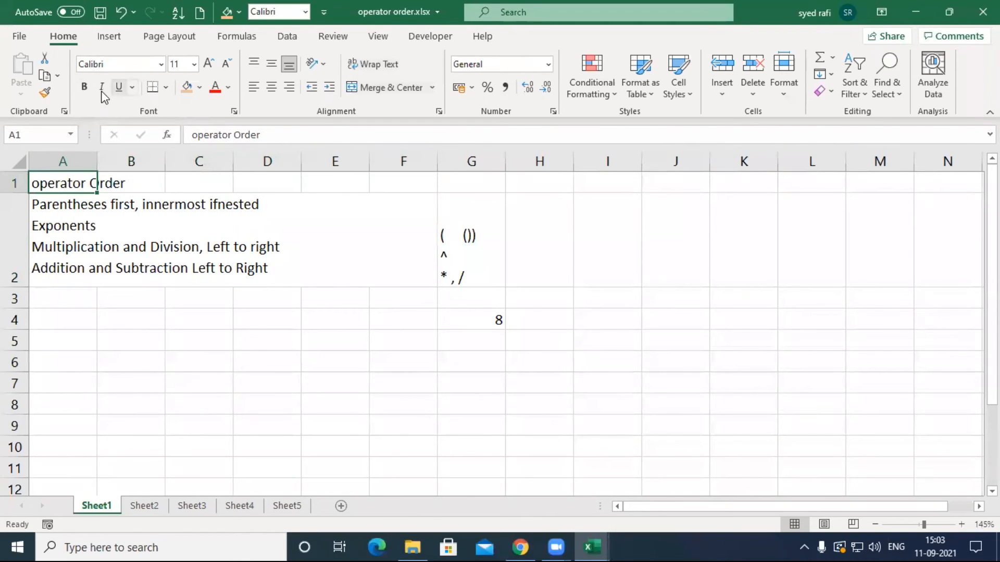
click(84, 87)
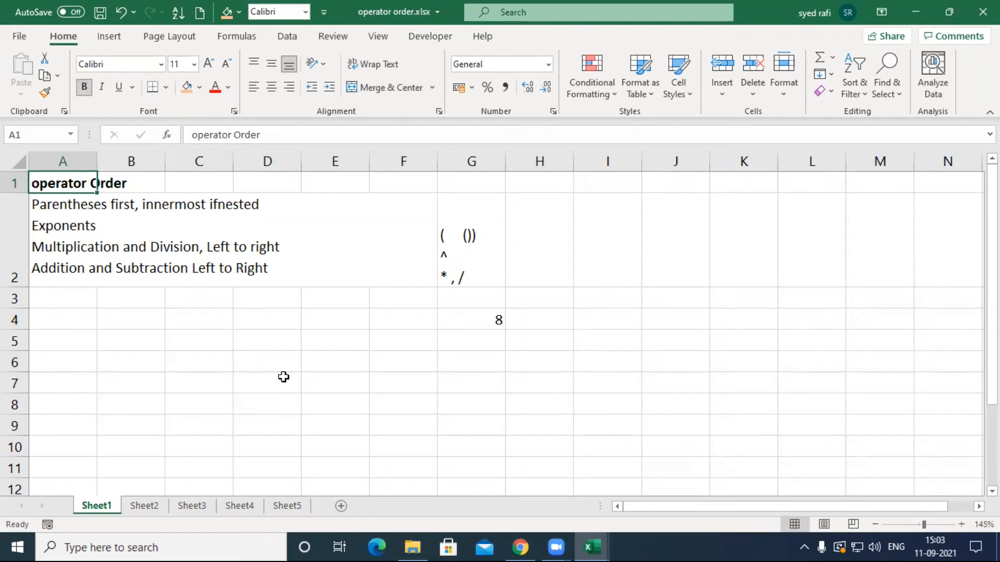
- Examine the step-by-step formula table on Sheet4, especially B8, and compare it with the operator rules on Sheet1
click(209, 505)
click(255, 505)
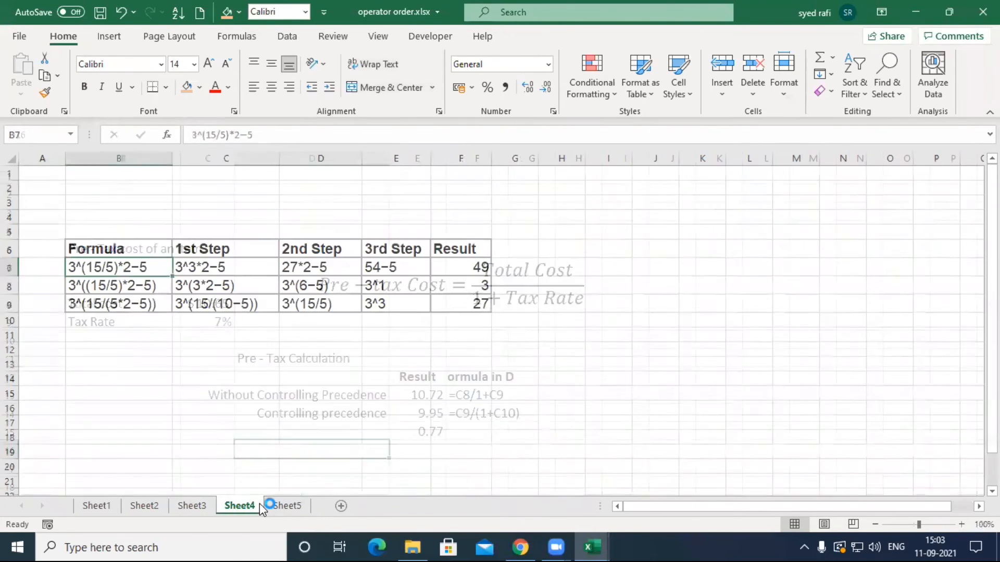
click(108, 286)
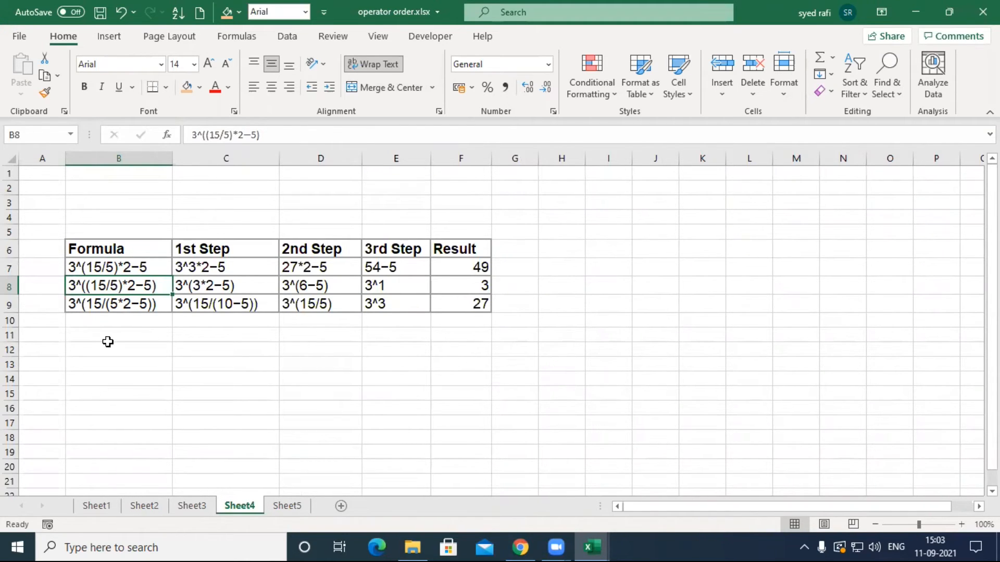
click(97, 505)
click(107, 378)
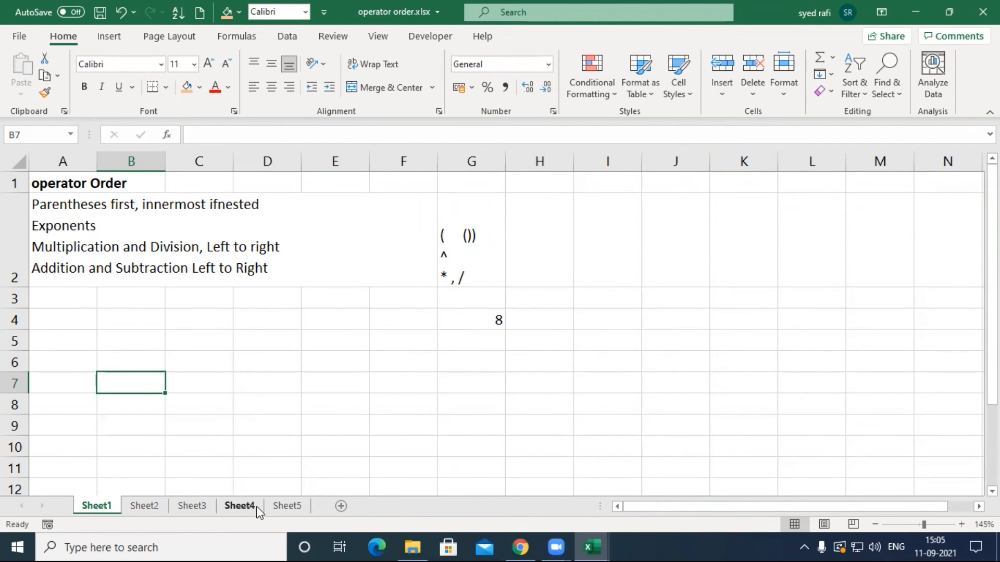
click(240, 506)
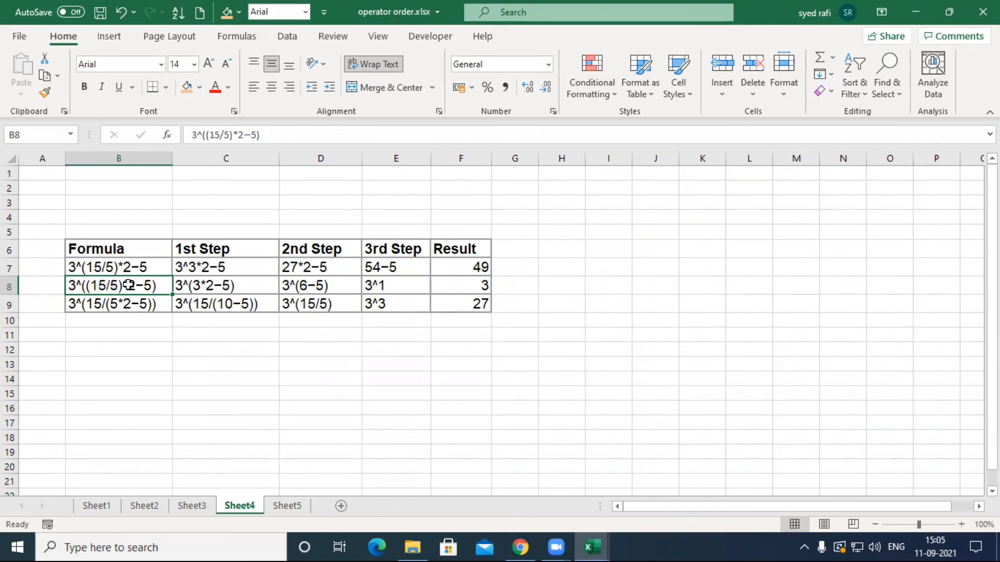
- Enter =5*6/2 in cell F8 of Sheet1 and reopen it to examine the order of its operators
click(99, 505)
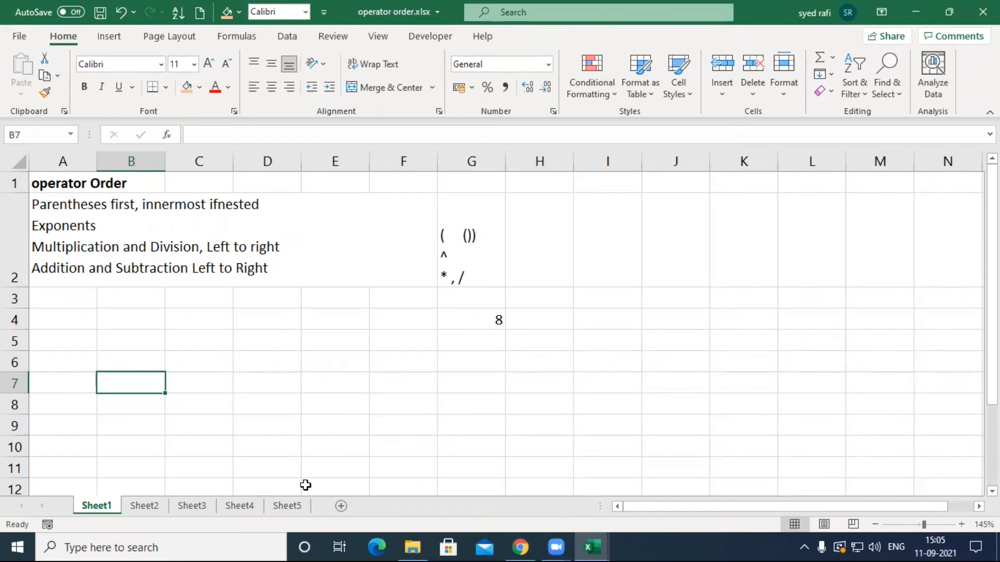
click(391, 402)
text(=)
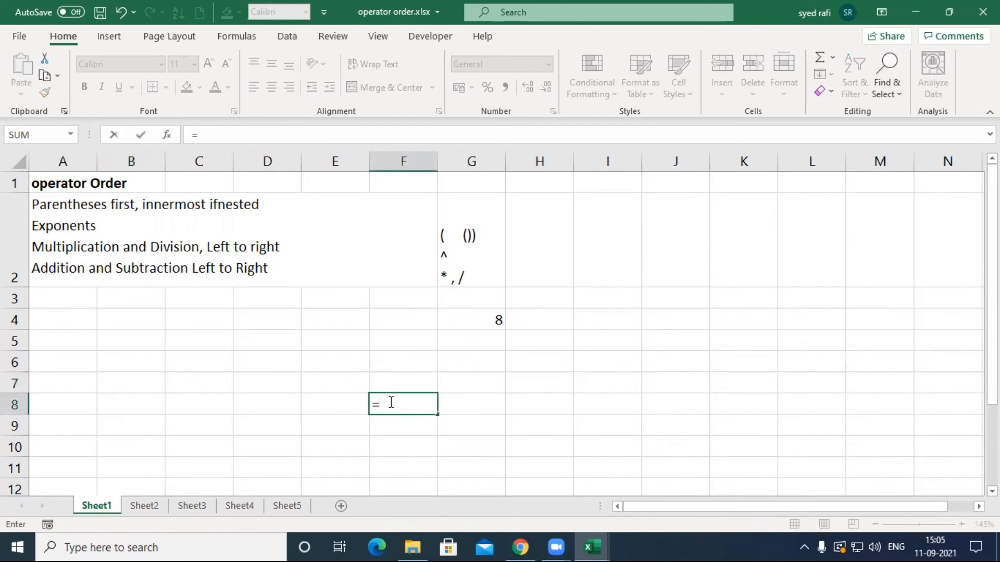
text(5*6/2)
key(Return)
key(Up)
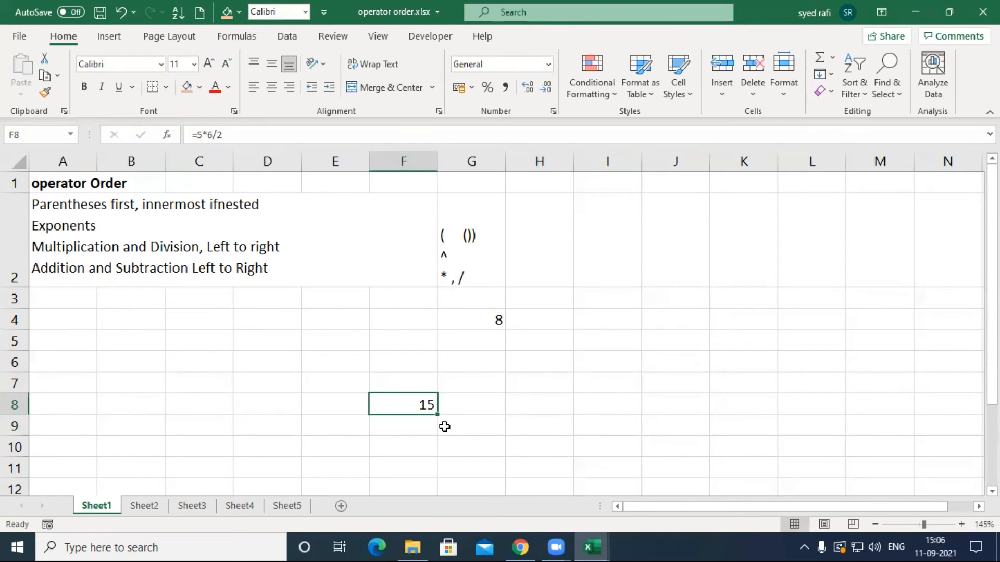
key(F2)
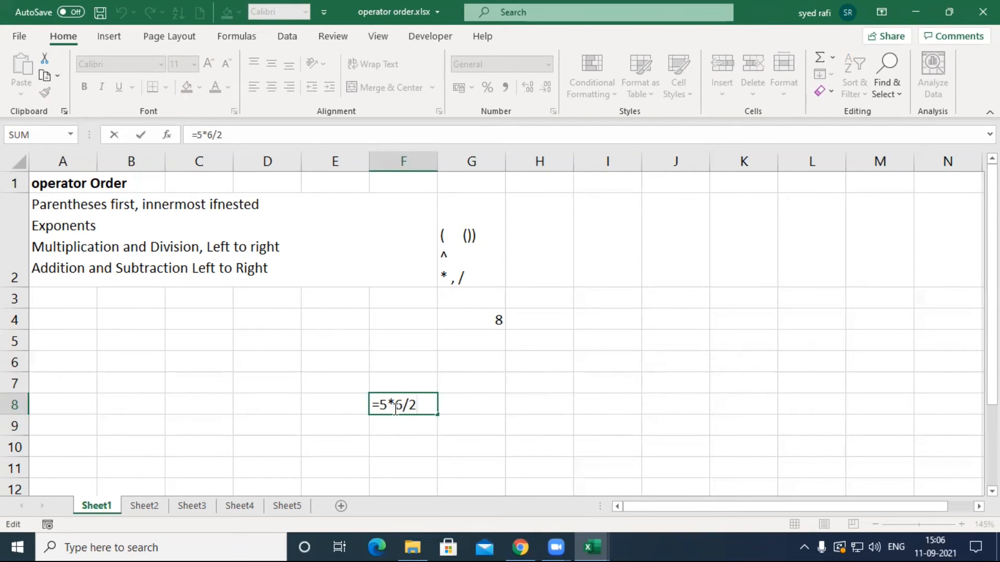
drag(387, 404, 407, 404)
- Add a new last line reading "+, -" to the operator symbols in cell G2
click(482, 270)
key(Return)
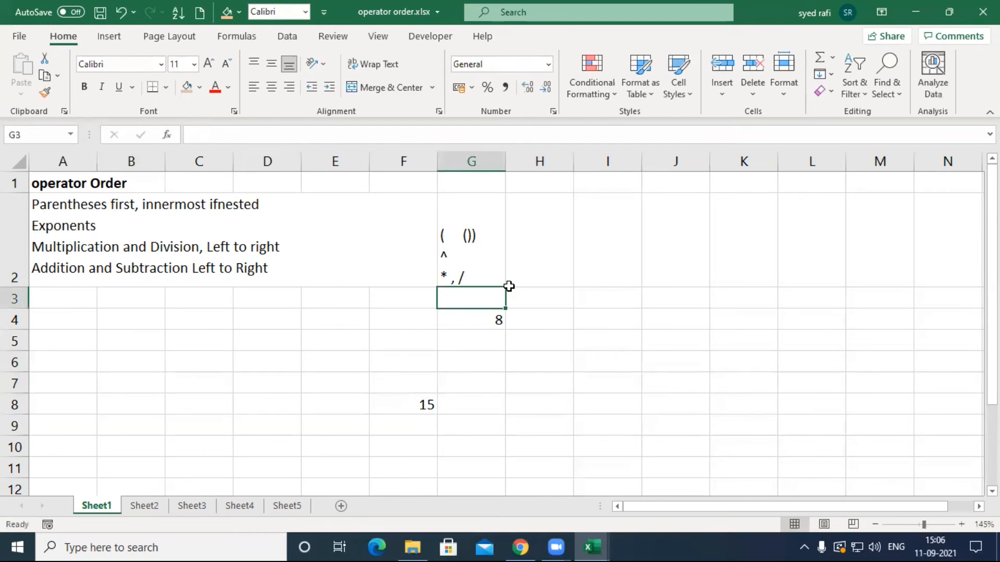
key(Up)
key(F2)
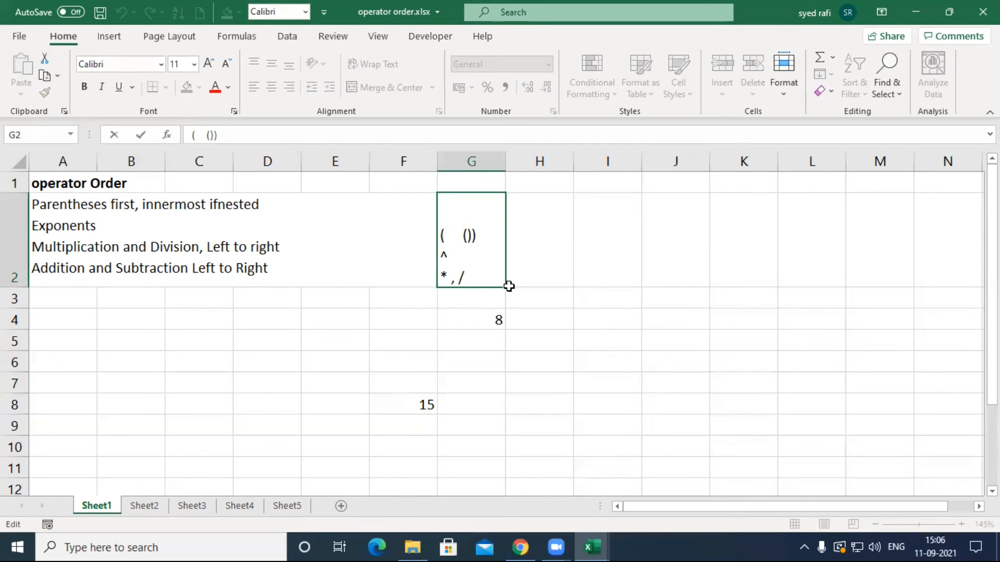
text(+)
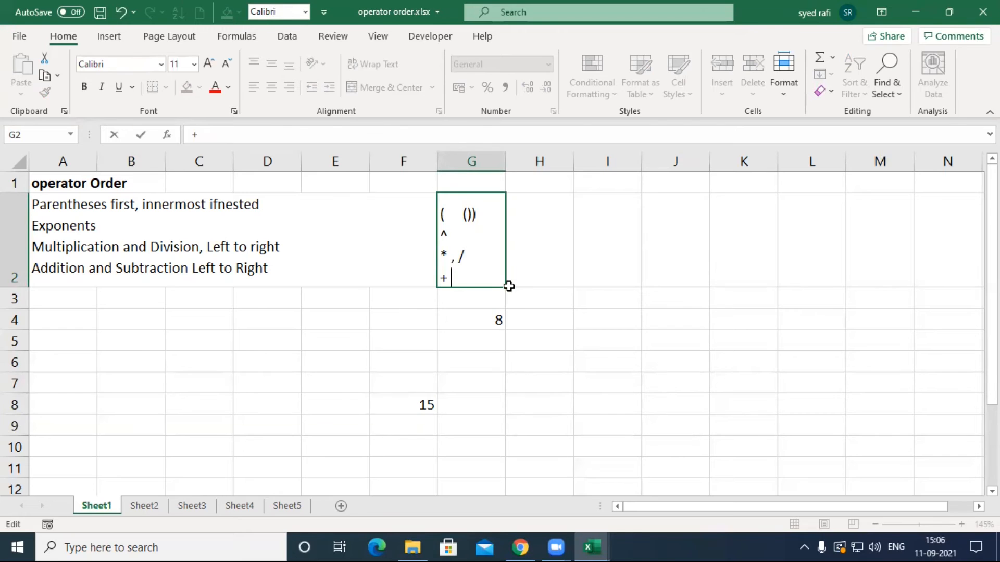
text(, -)
key(Return)
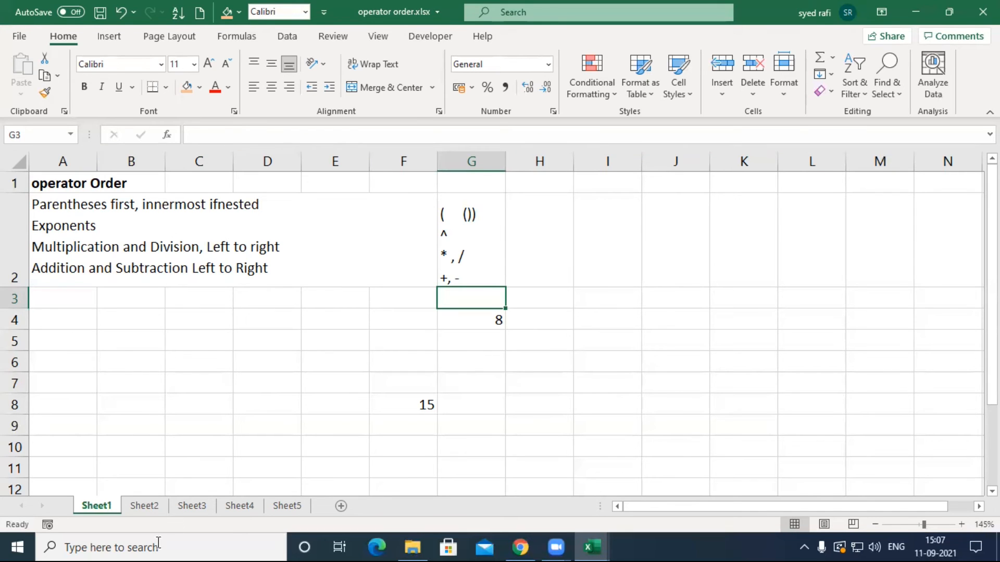
- Review the precedence table on Sheet2, and inspect the total cost in C8 and the pre-tax formulas in E13 and E14 on Sheet3
click(152, 509)
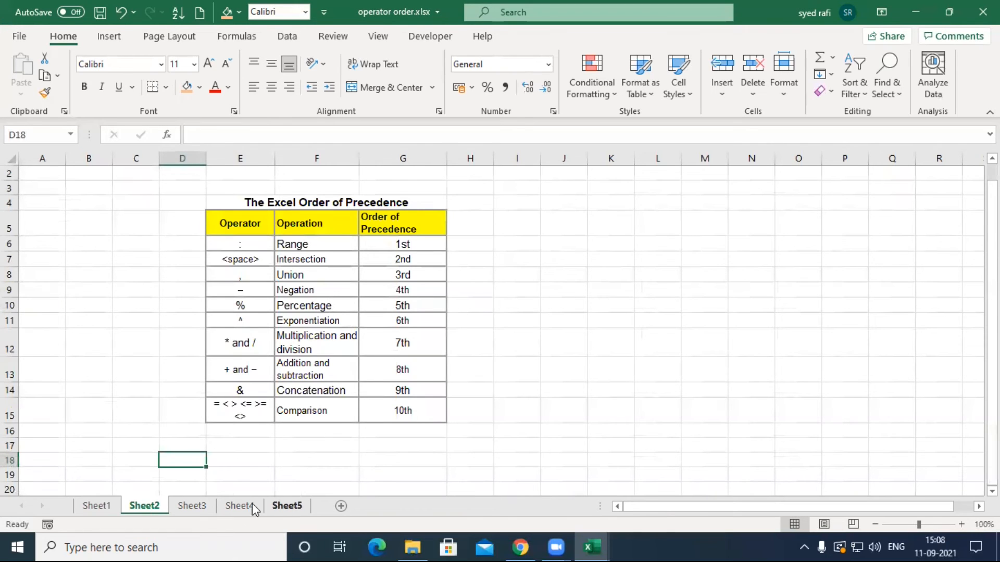
click(192, 507)
click(538, 445)
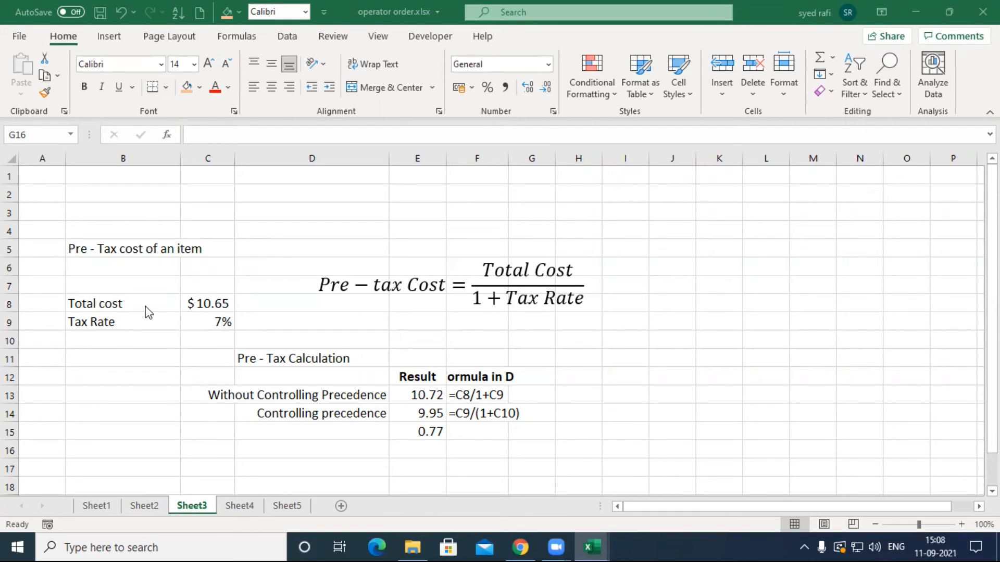
click(216, 305)
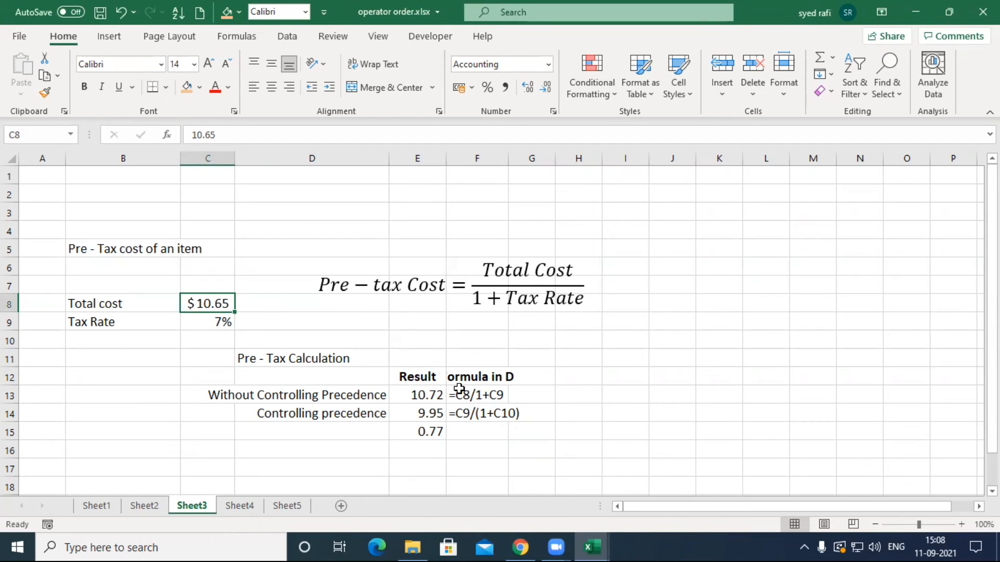
double_click(424, 401)
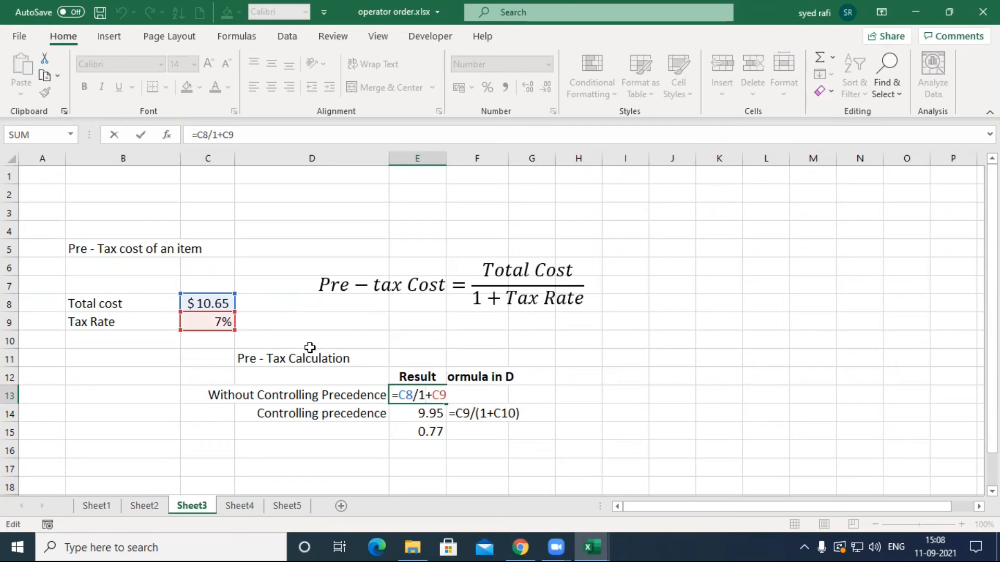
key(Return)
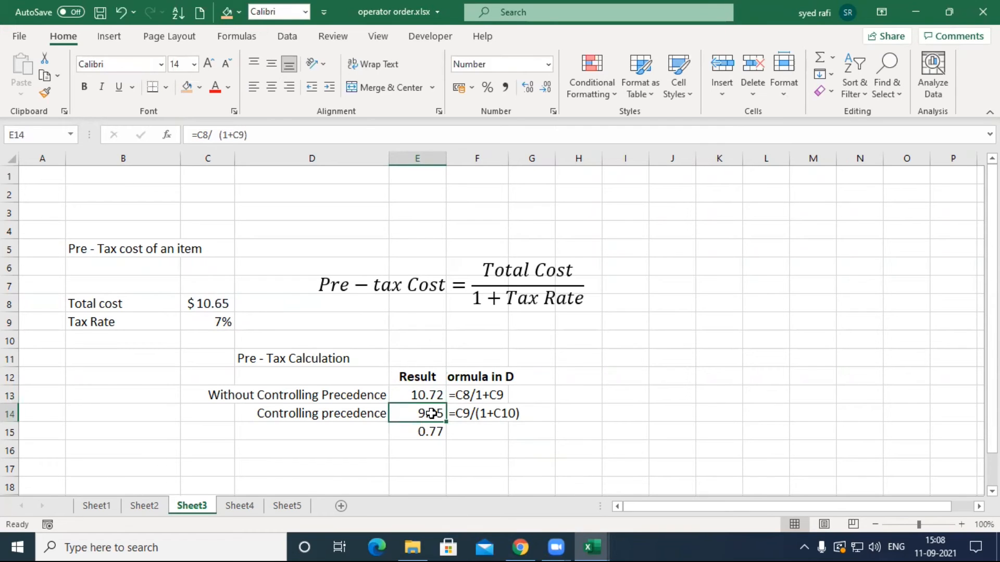
double_click(432, 413)
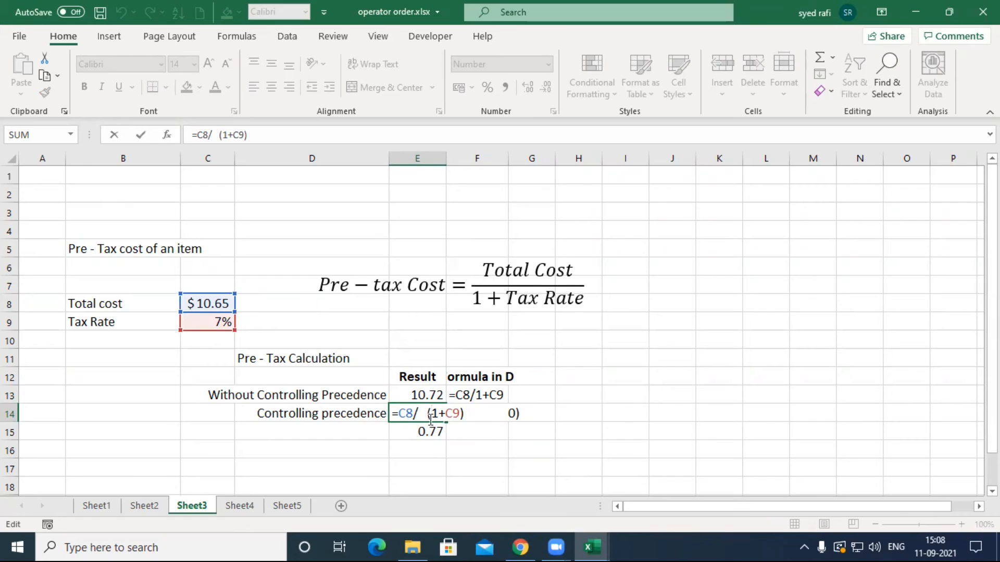
key(Return)
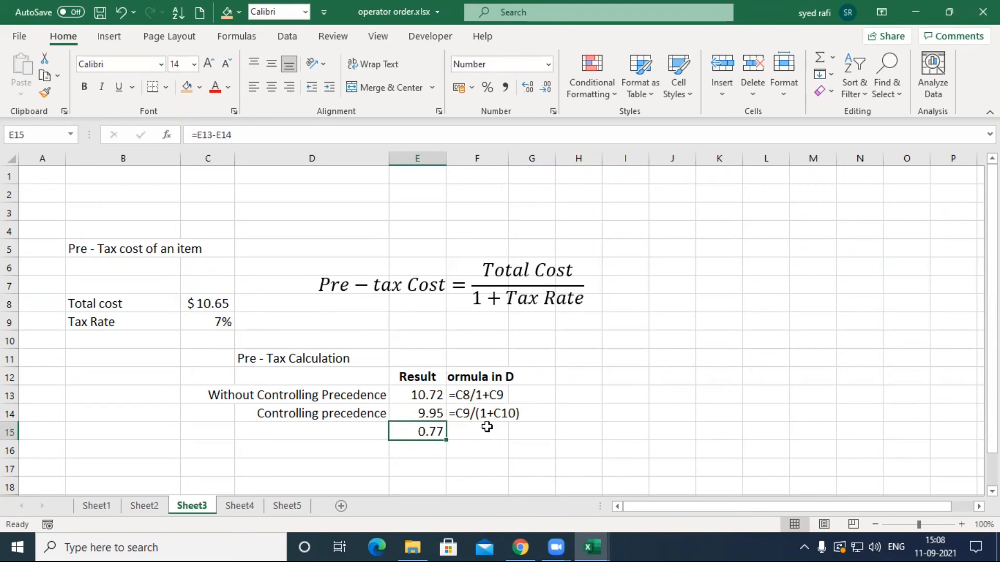
- Compare the formulas in E13 and E14 part by part, highlighting +C9 in the first and (1+C9) and C8/ in the second
double_click(423, 398)
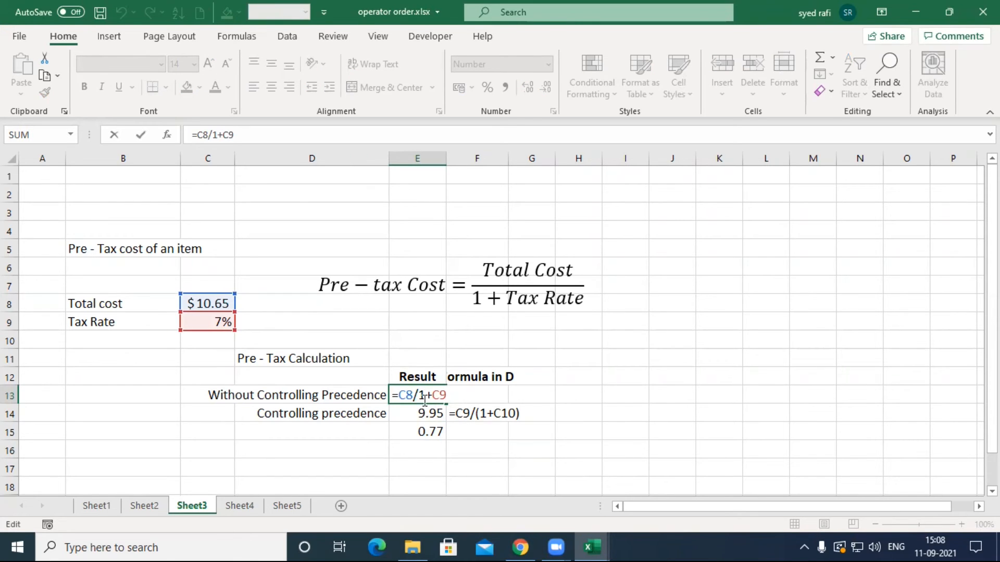
key(Return)
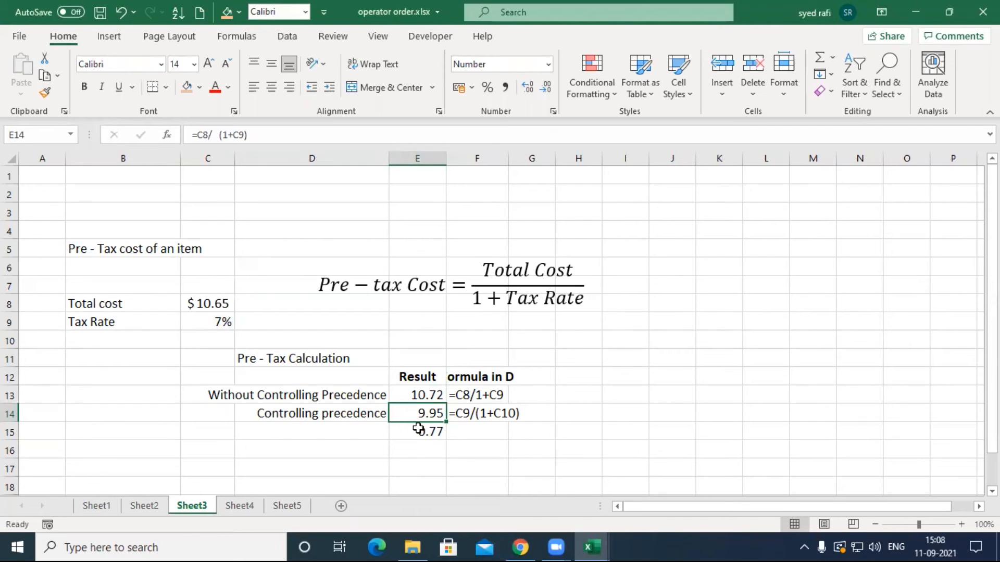
double_click(428, 413)
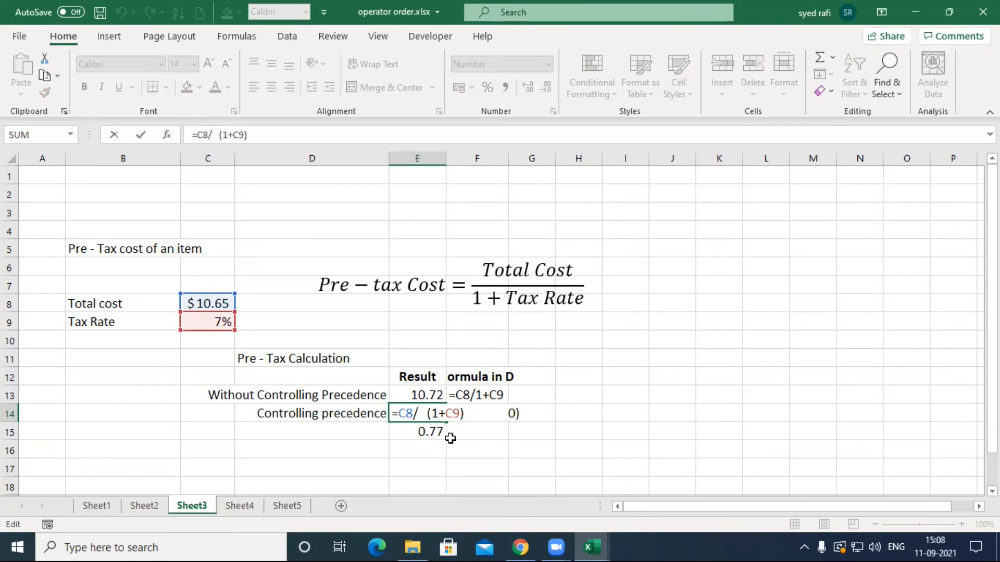
click(424, 425)
click(424, 396)
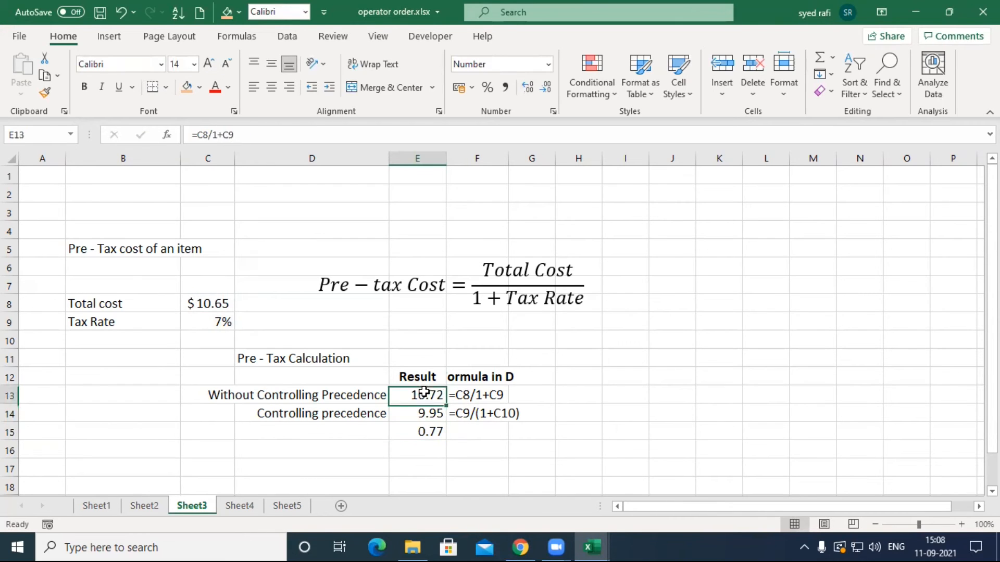
double_click(425, 395)
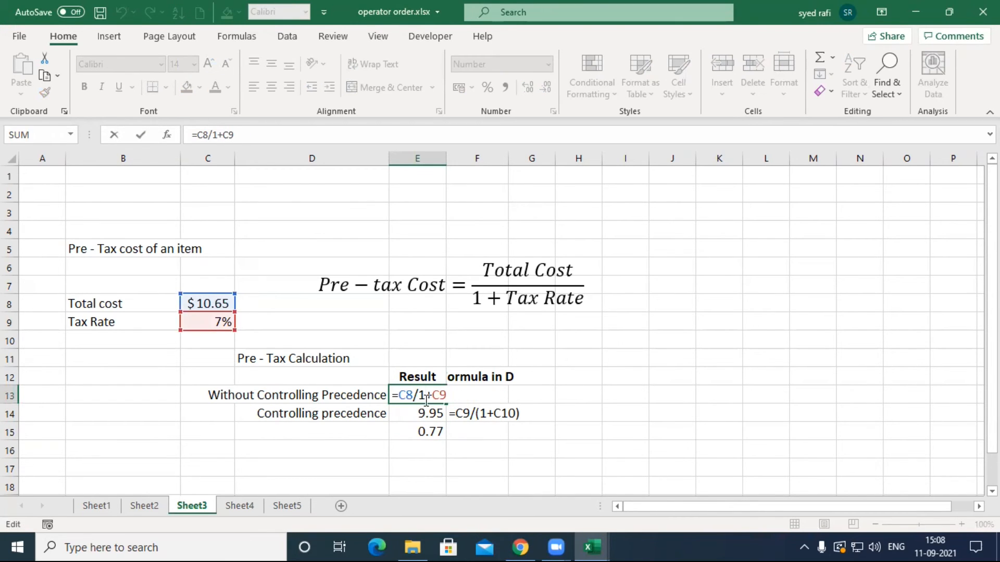
mouse_move(421, 395)
mouse_down()
mouse_move(404, 395)
mouse_move(441, 395)
mouse_move(427, 408)
mouse_up()
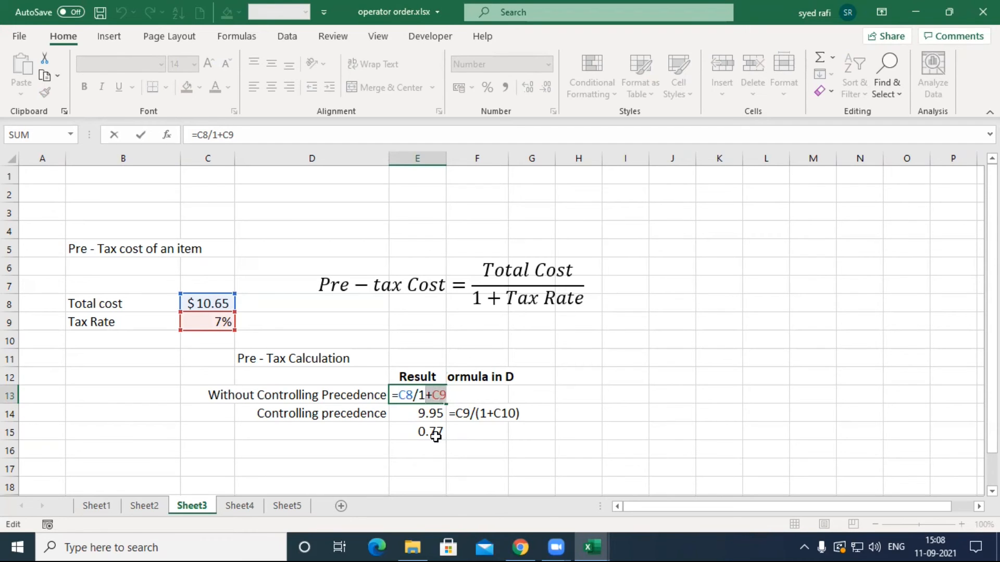
key(Return)
double_click(424, 411)
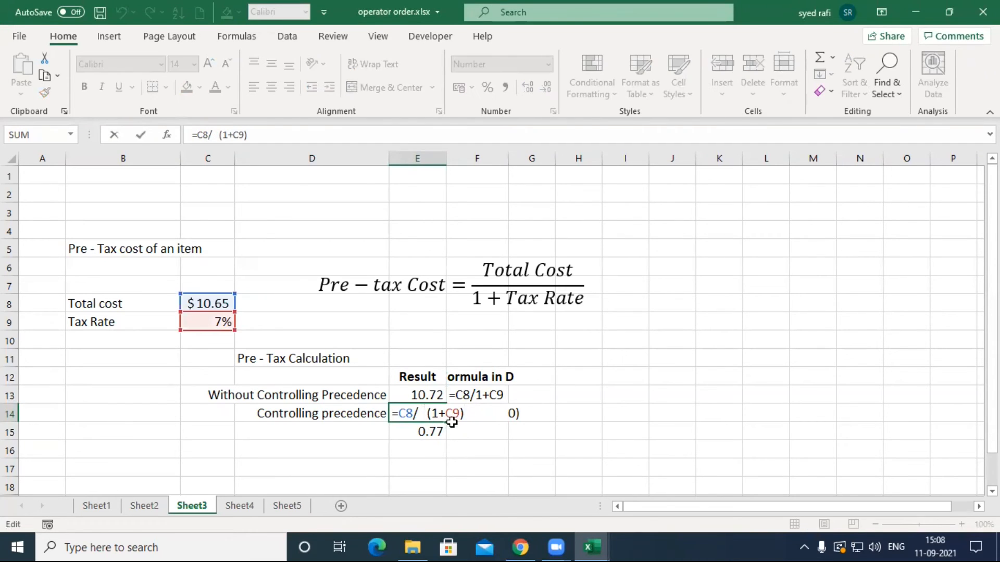
drag(425, 415, 483, 414)
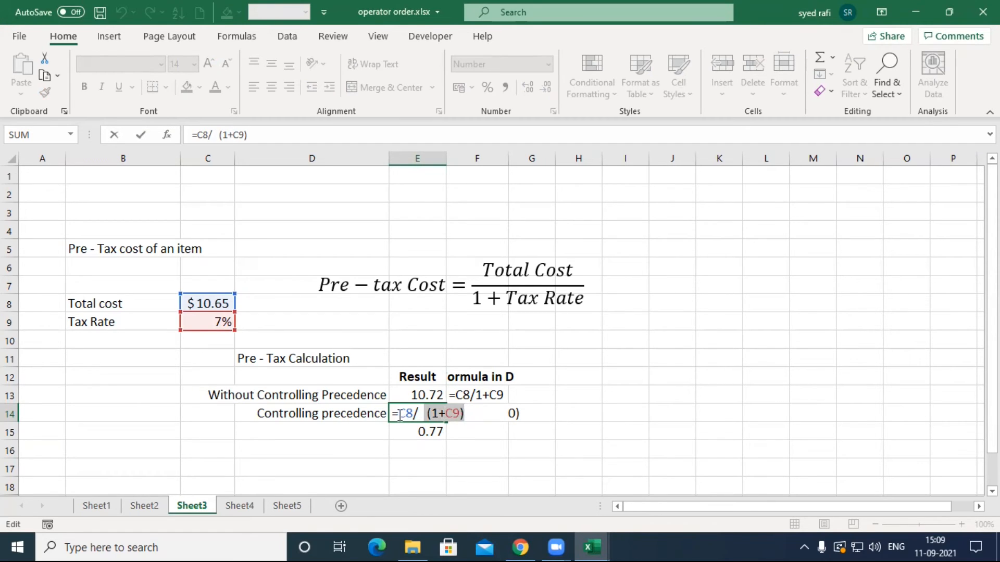
drag(399, 415, 417, 413)
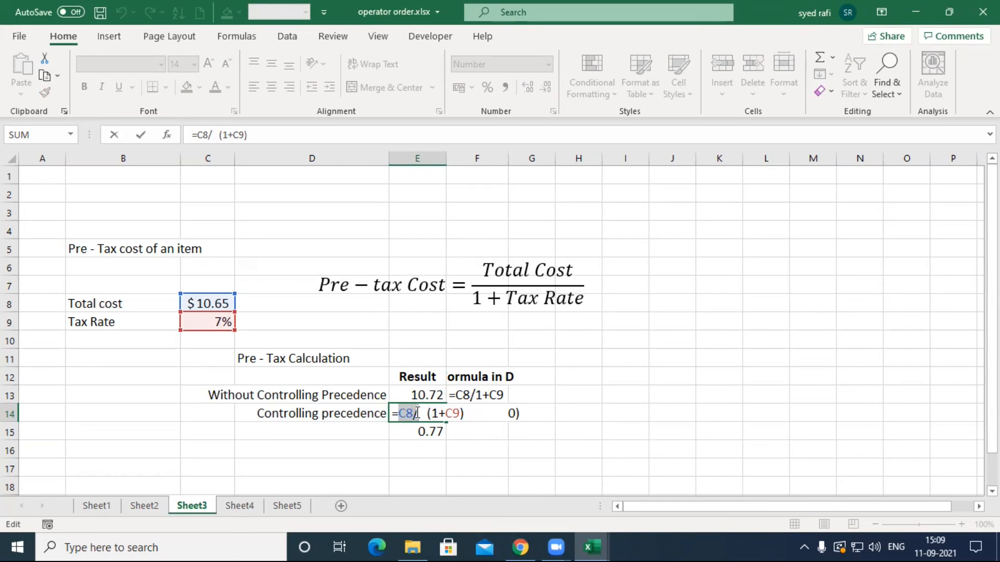
key(Return)
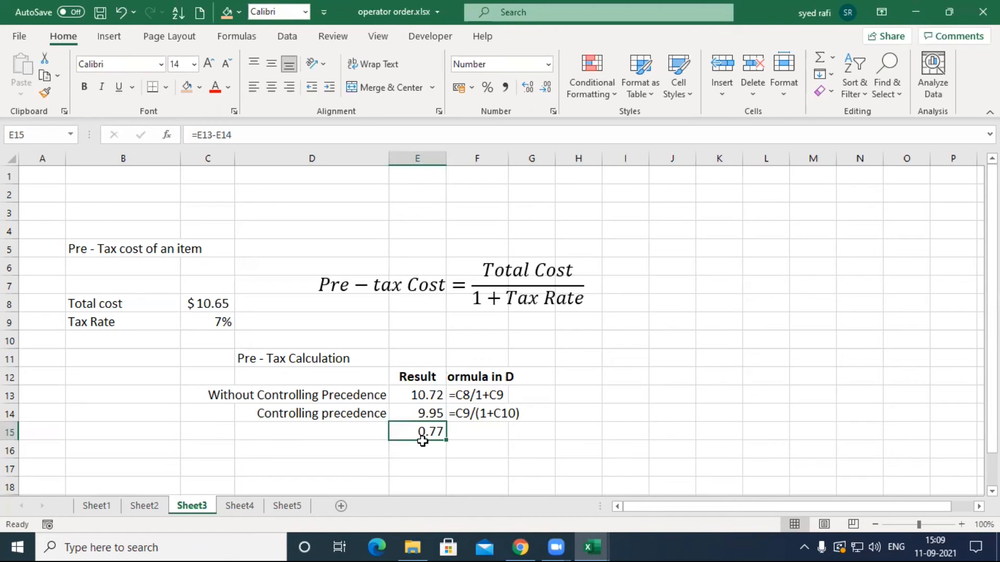
- Examine the step-by-step formulas in rows 7 and 8 of Sheet4, with a brief look at Sheet5
click(256, 516)
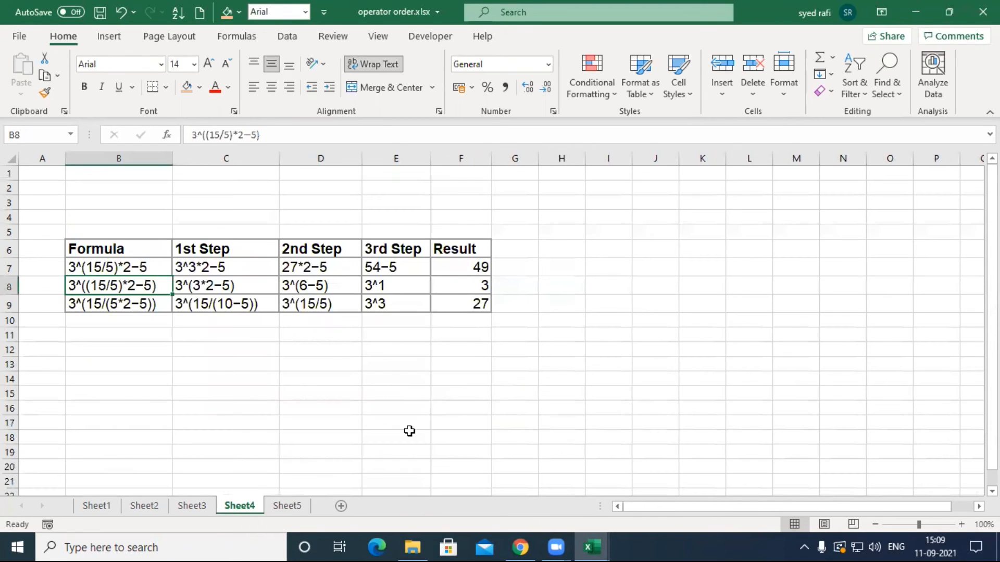
ctrl+scroll(493, 415, up, 3)
ctrl+scroll(489, 418, up, 3)
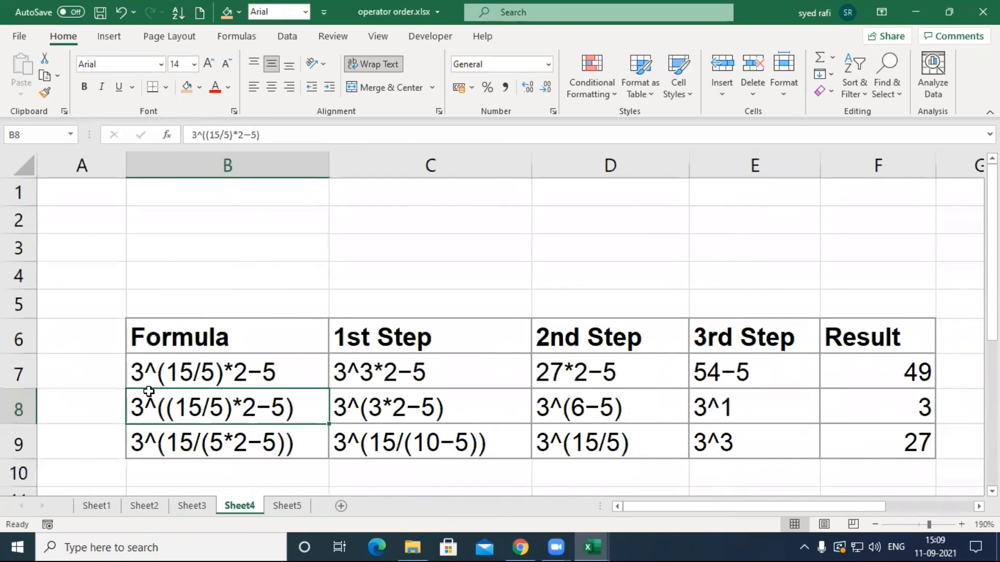
click(183, 378)
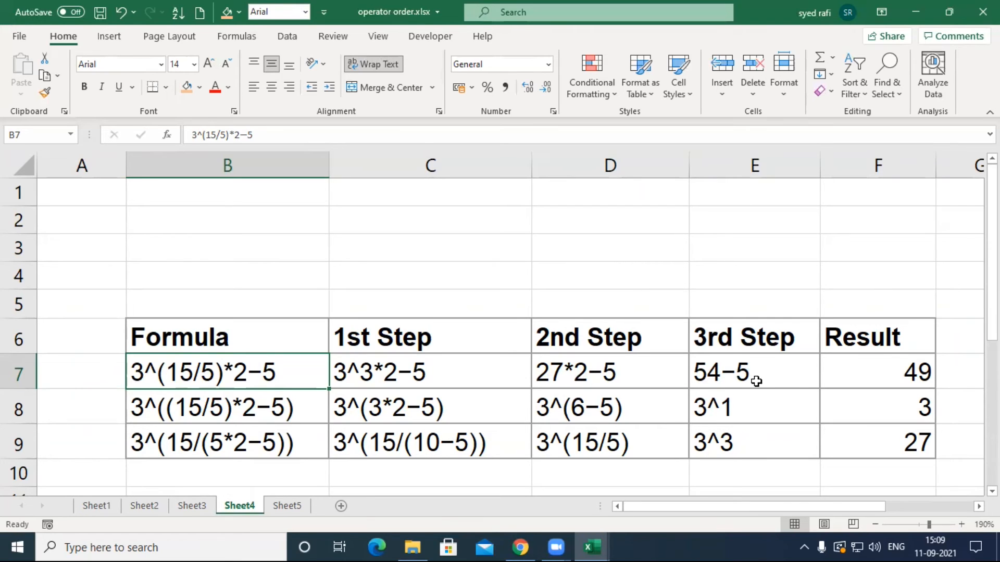
click(900, 373)
click(215, 408)
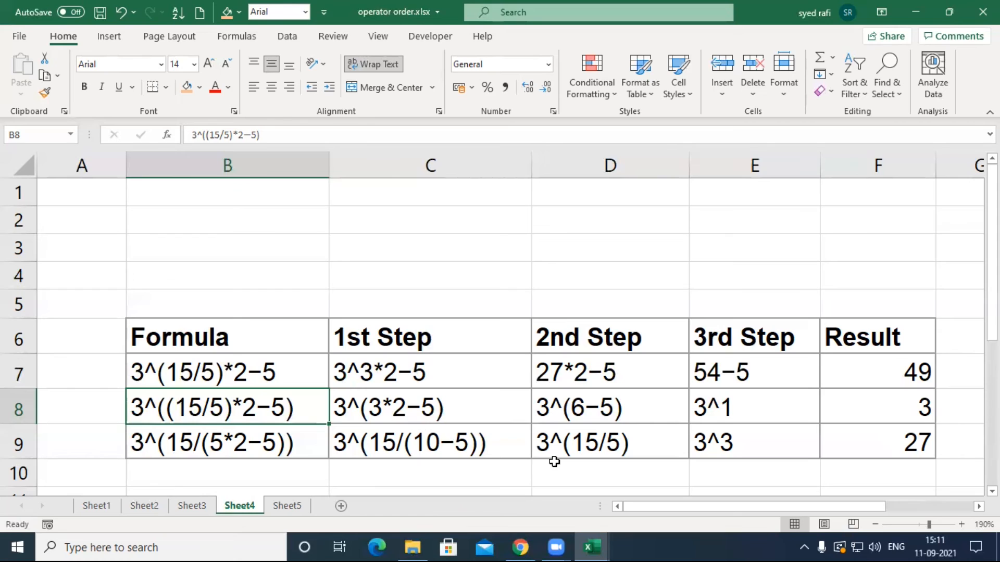
click(289, 507)
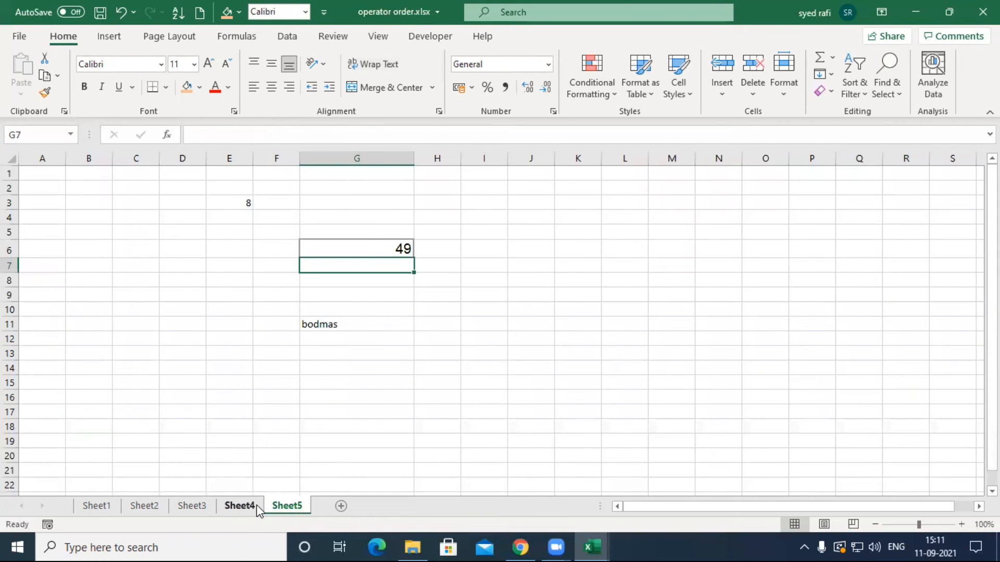
click(256, 505)
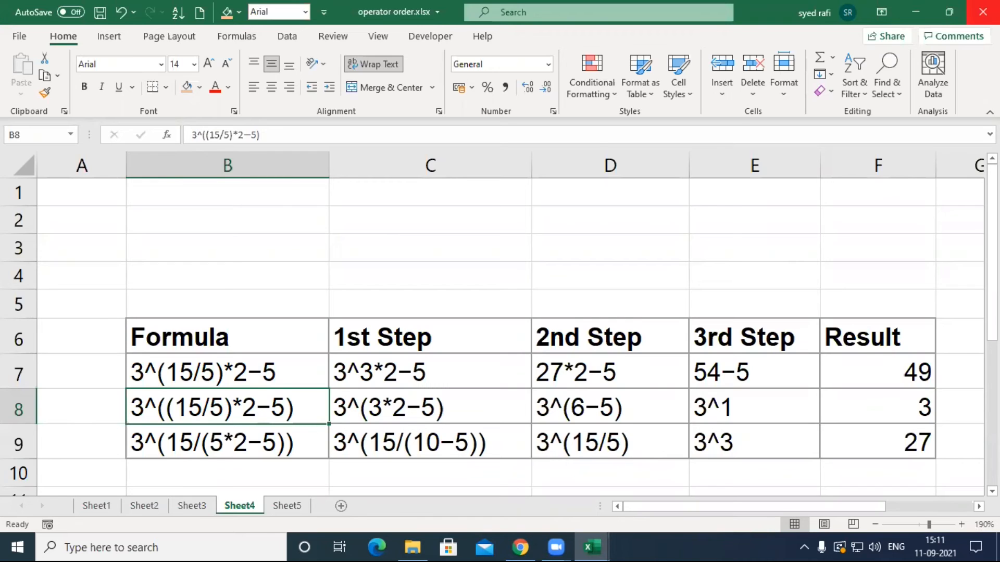
- Close the operator order.xlsx and date functions.xlsx workbooks, saving the changes to both
click(982, 11)
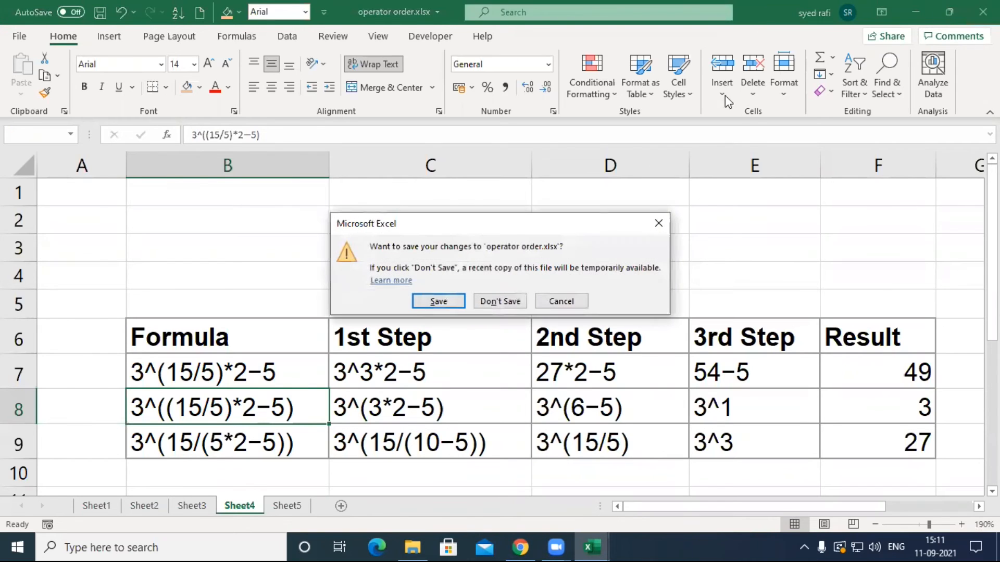
click(424, 299)
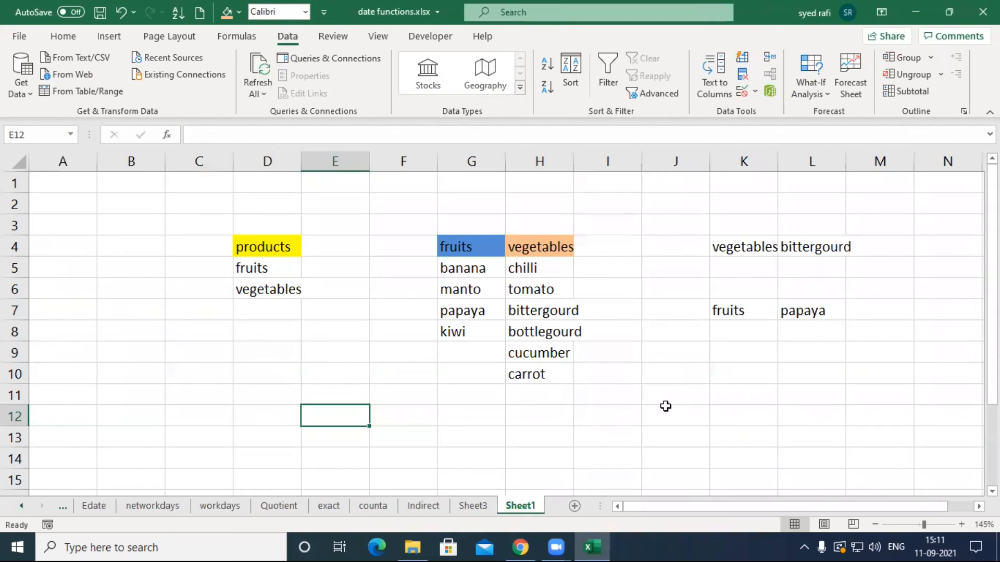
click(982, 12)
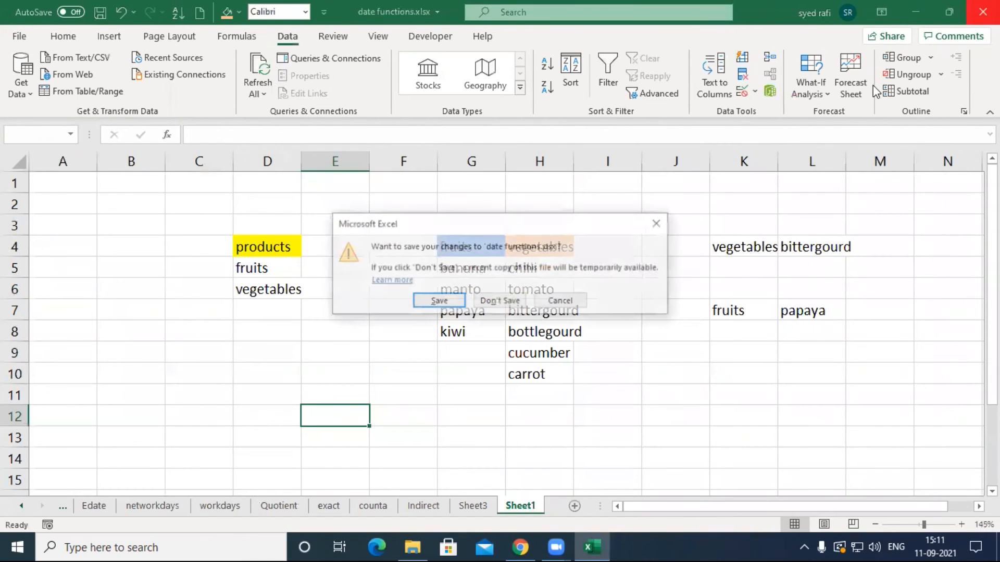
click(440, 300)
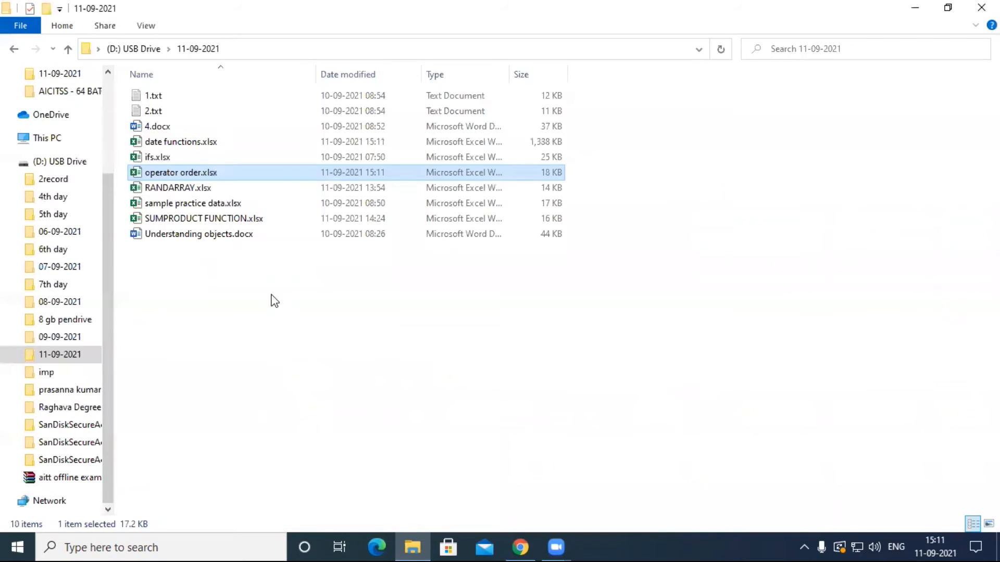
- Open RANDARRAY.xlsx and enter =RANDARRAY(2,4,1,10,TRUE) in cell K15 to generate two rows and four columns of random integers
double_click(209, 192)
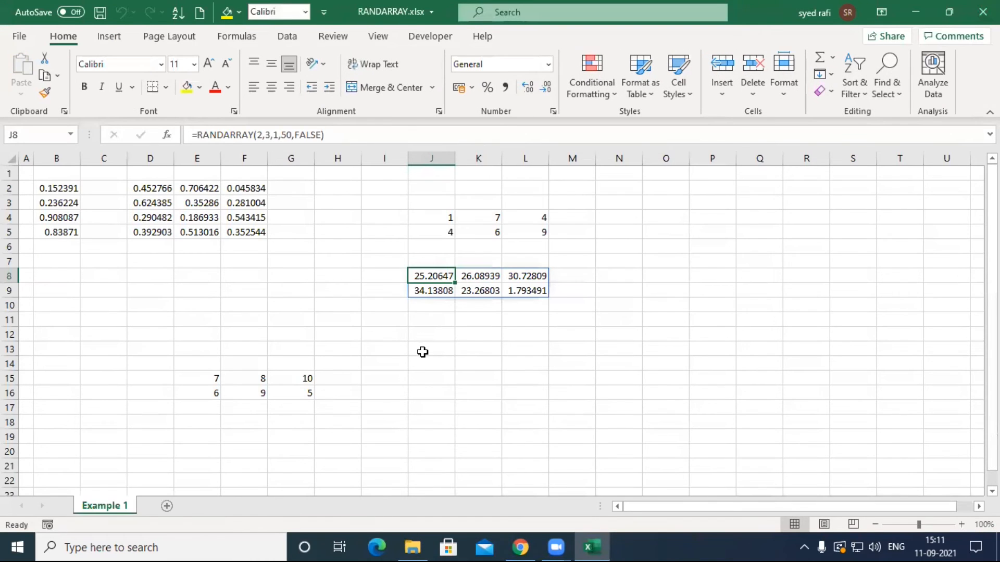
text(=ran)
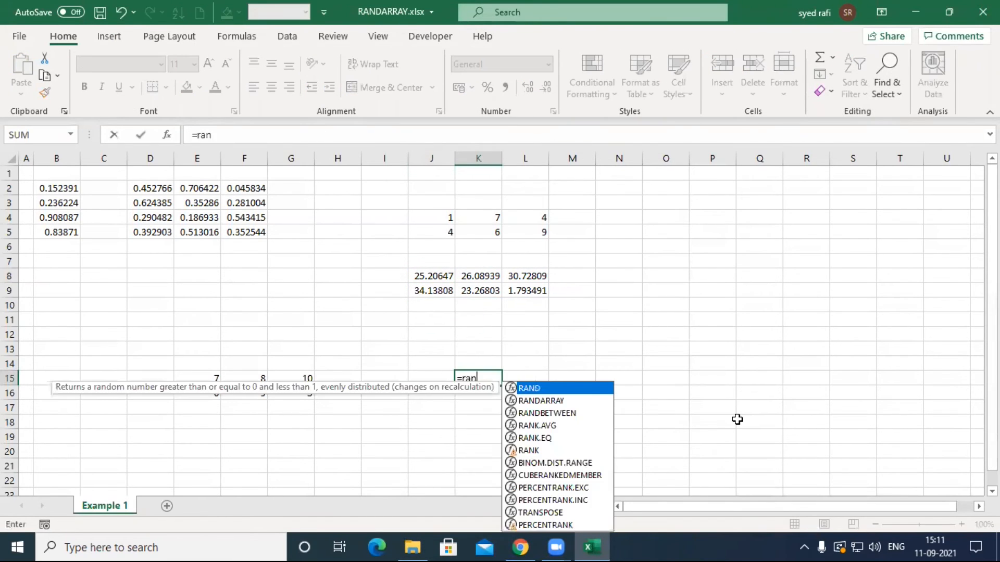
key(Down)
key(Tab)
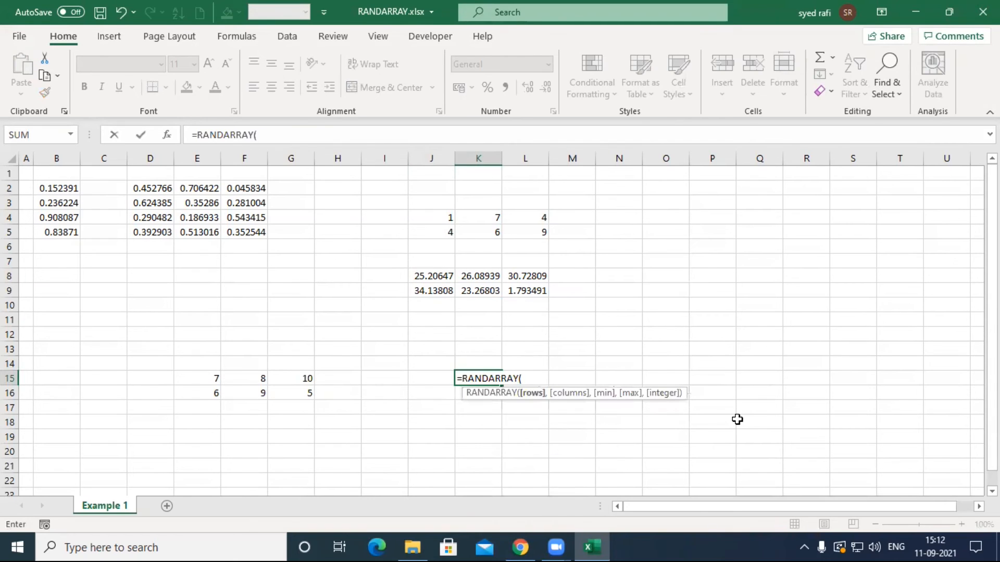
text(2,4,1,10,)
key(Down)
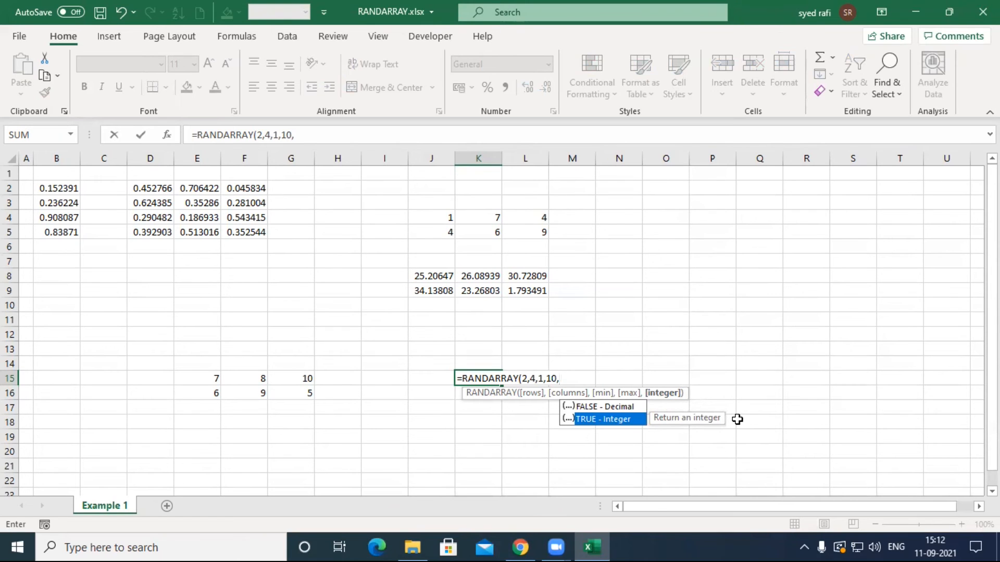
key(Tab)
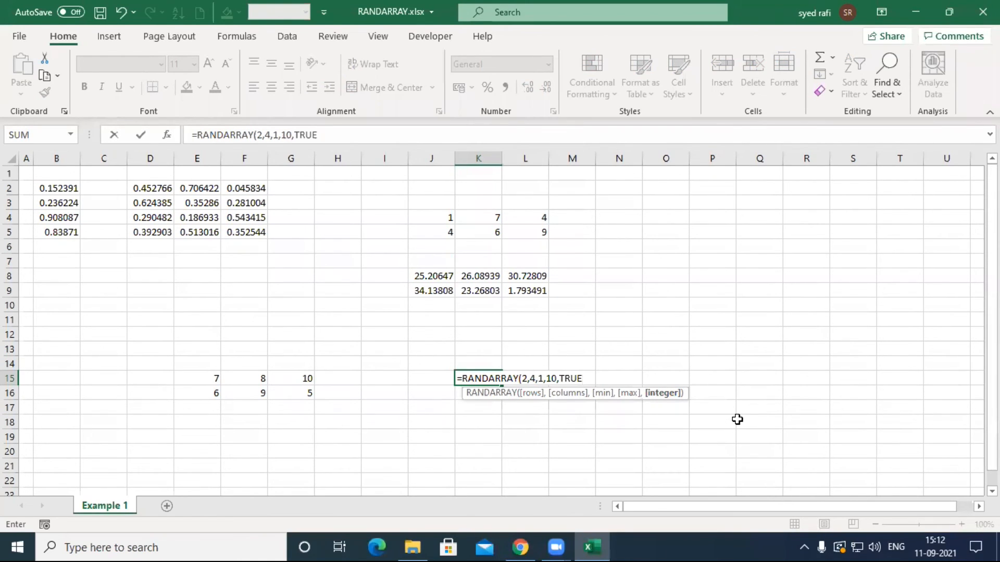
text())
key(Return)
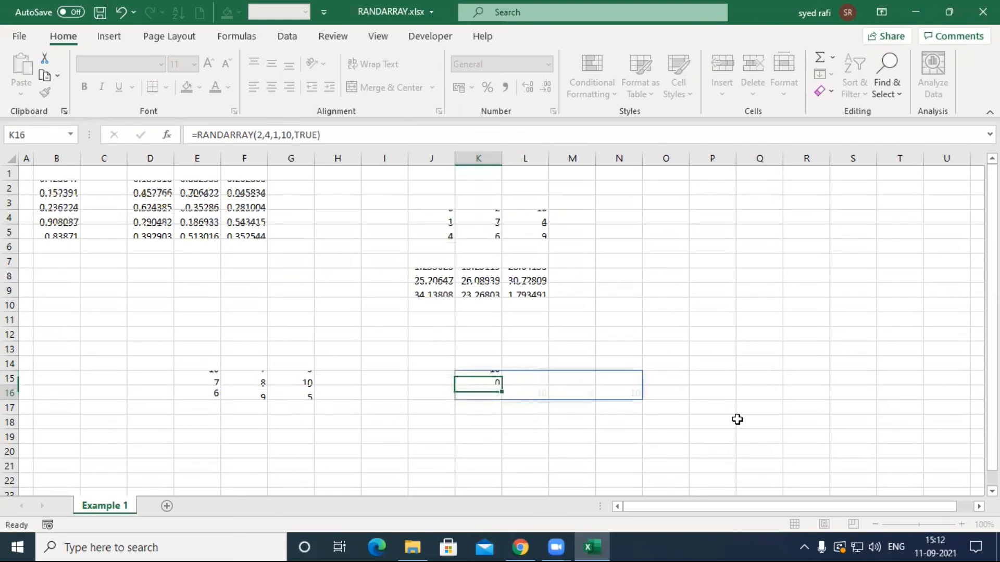
- Enter =RANDARRAY(2,4,10,50,FALSE) in cell P15 to generate two rows and four columns of random decimals between 10 and 50
key(Up)
key(Right)
key(Right)
key(Right)
key(Right)
key(Right)
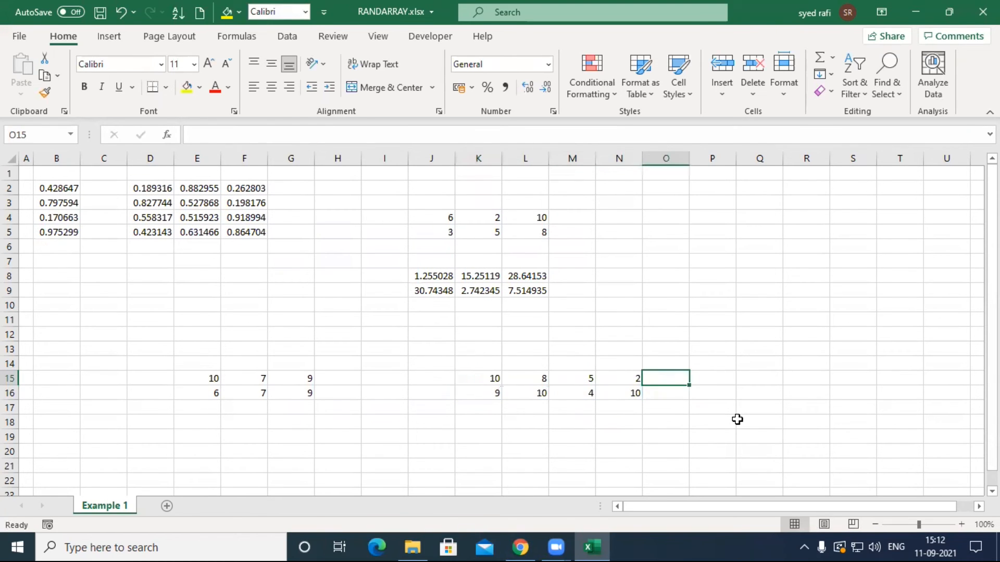
text(=)
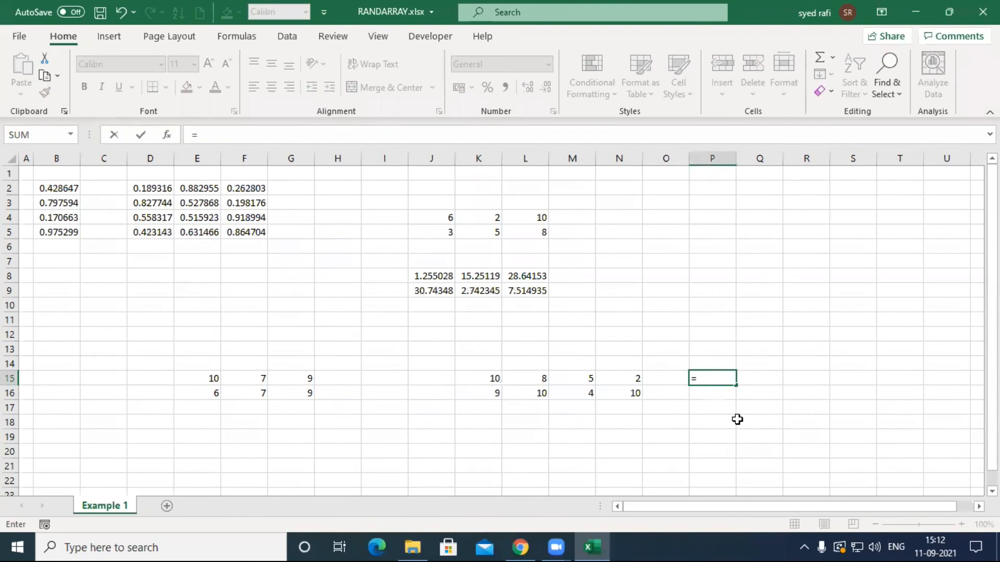
text(randa)
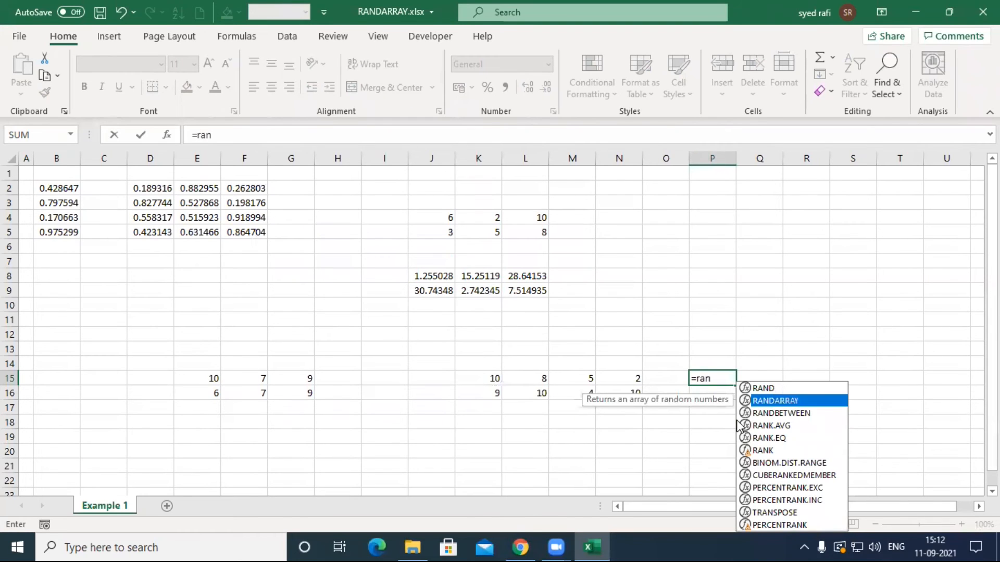
key(Tab)
text(2,4,)
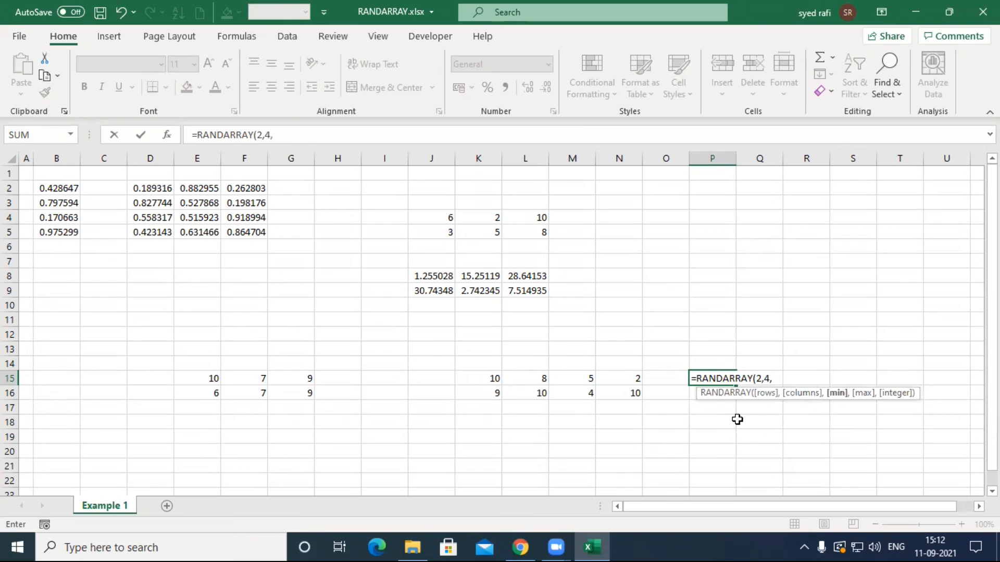
text(10,50,)
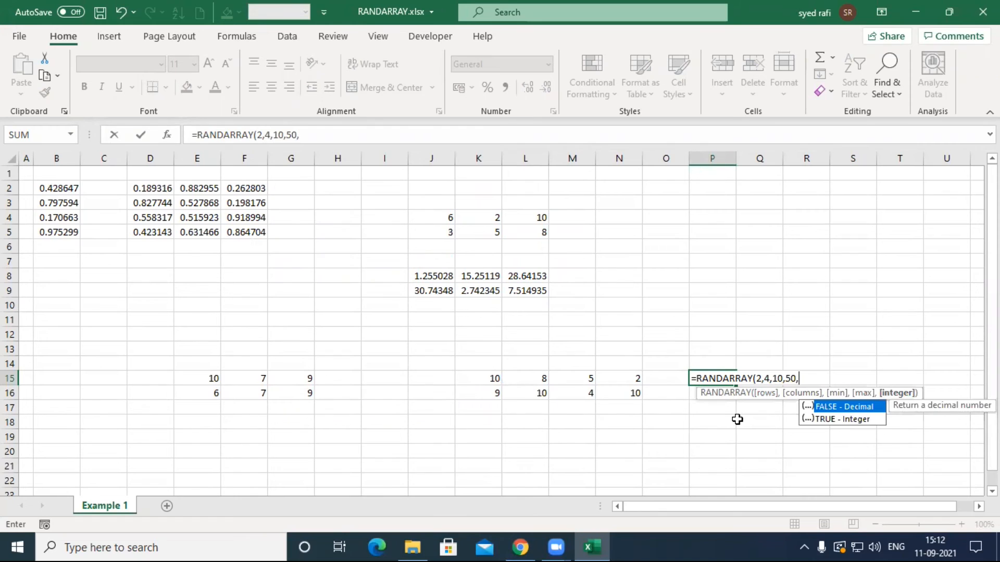
key(Tab)
text())
key(Return)
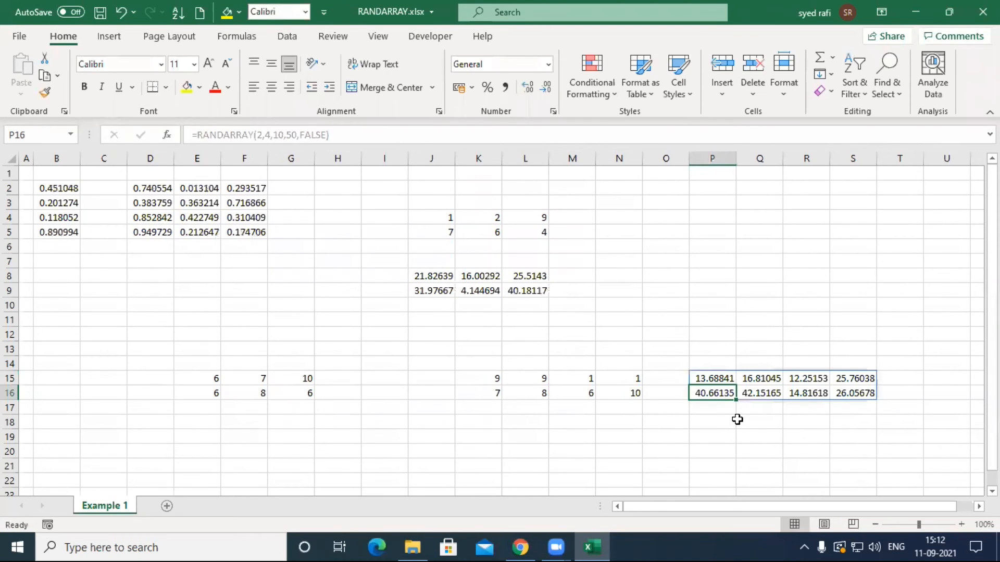
- Review the arguments of the RANDARRAY formula in cell P15 and leave the cell with its formula intact
double_click(720, 380)
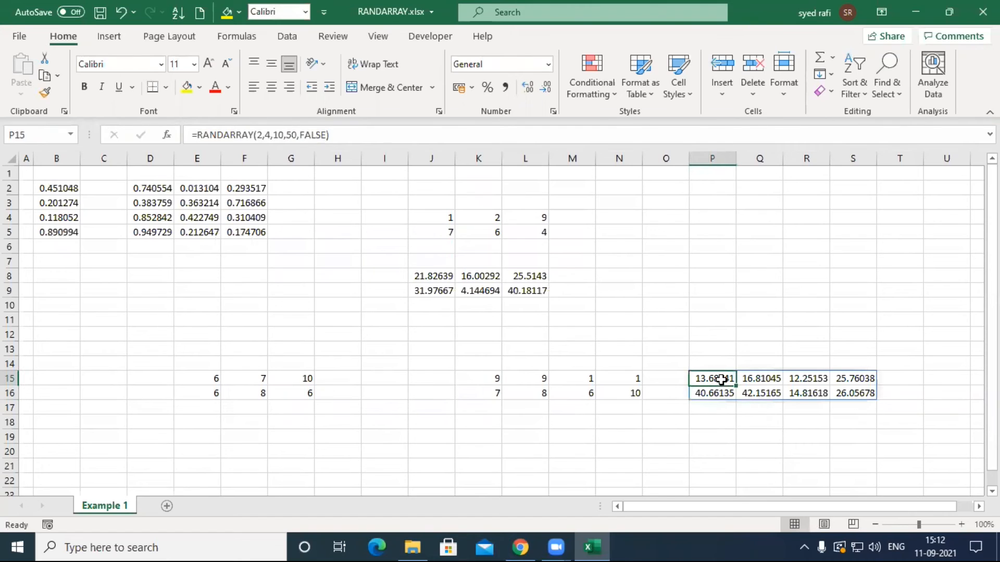
click(806, 378)
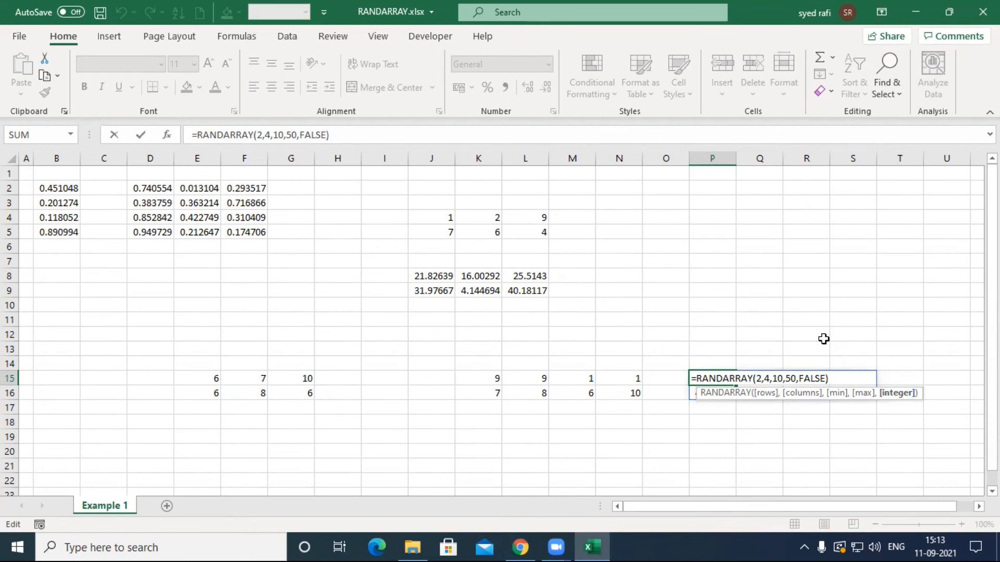
key(Return)
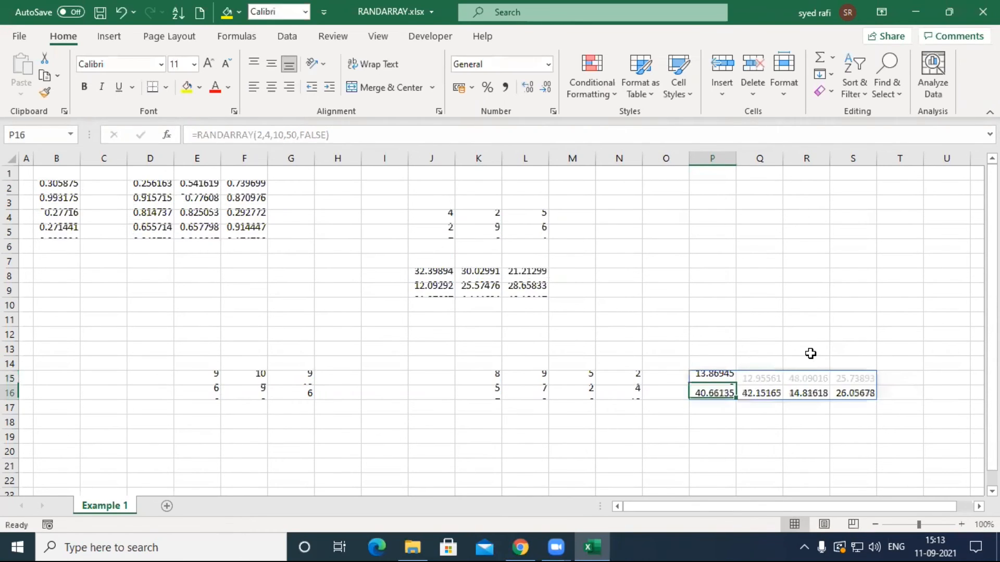
- Enter f in Q8, R12 and O5 and d in P6 to make the random arrays recalculate
click(760, 271)
text(f)
click(791, 335)
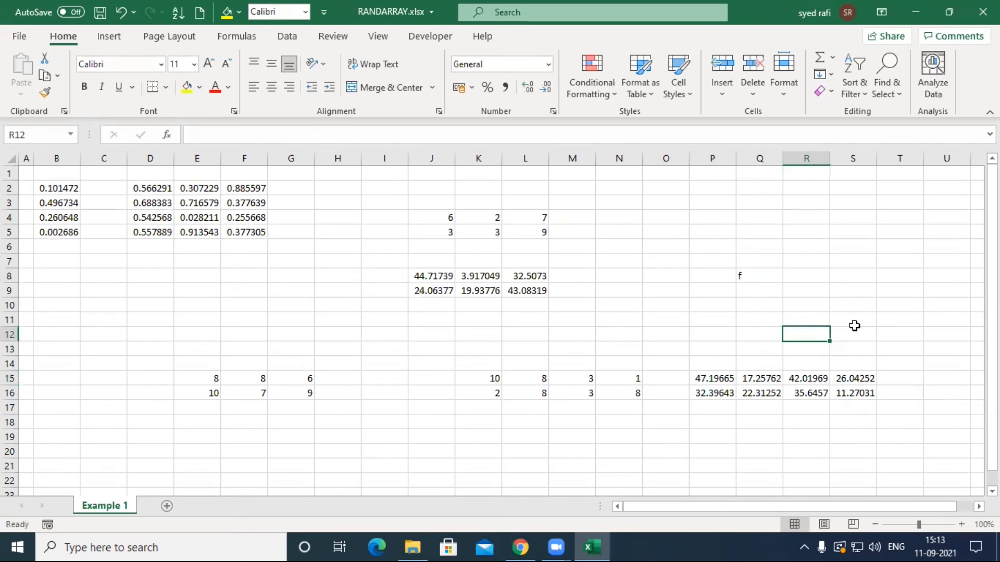
text(f)
click(693, 253)
text(d)
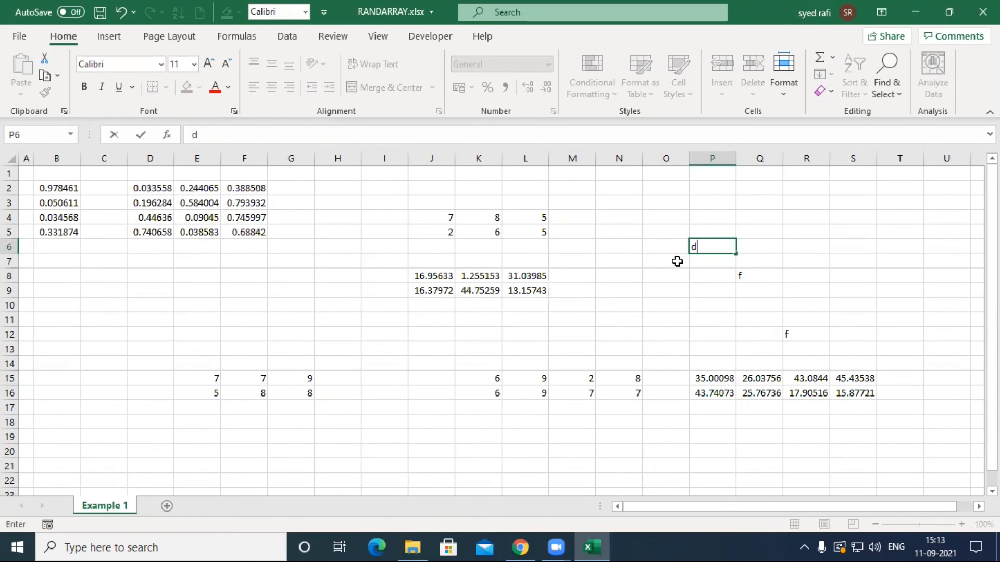
click(676, 259)
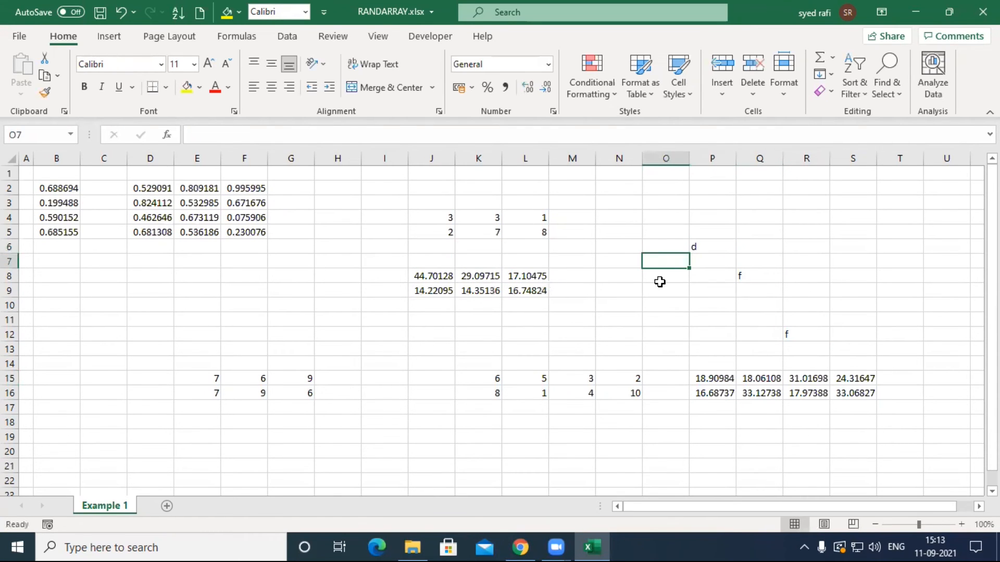
click(646, 229)
text(f)
click(602, 315)
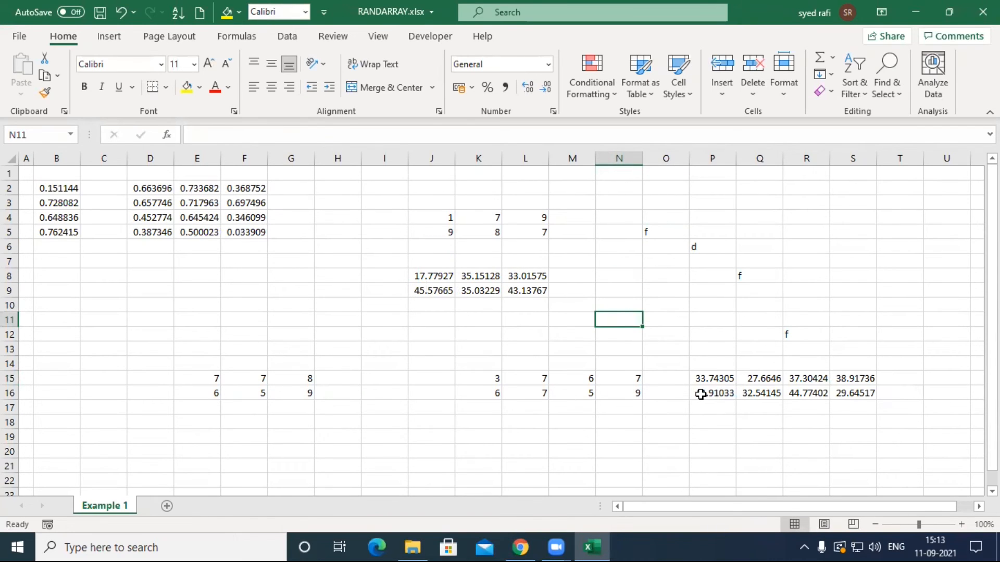
- Enter f in cell R16, inside the spilled range of the RANDARRAY formula in P15
click(724, 383)
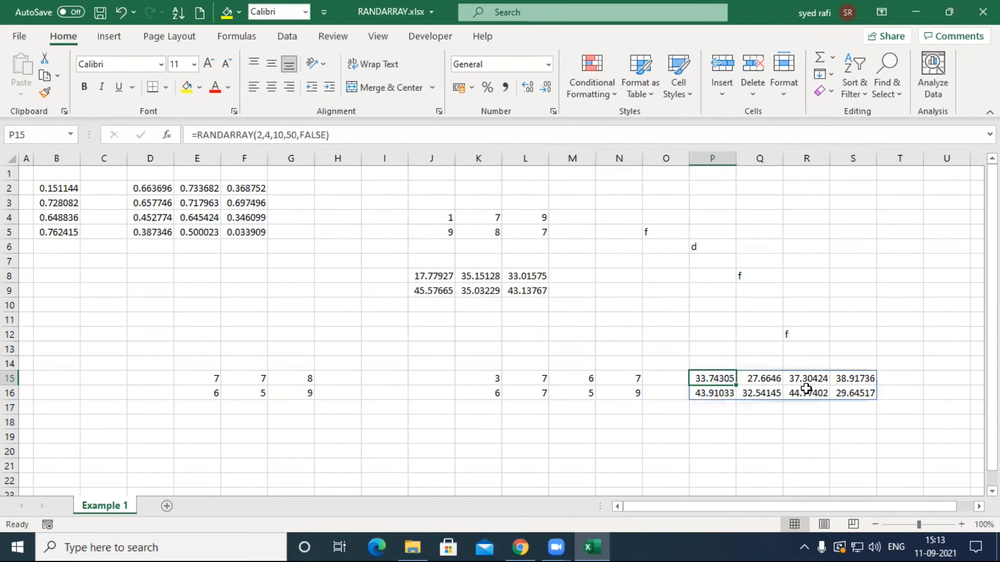
click(804, 393)
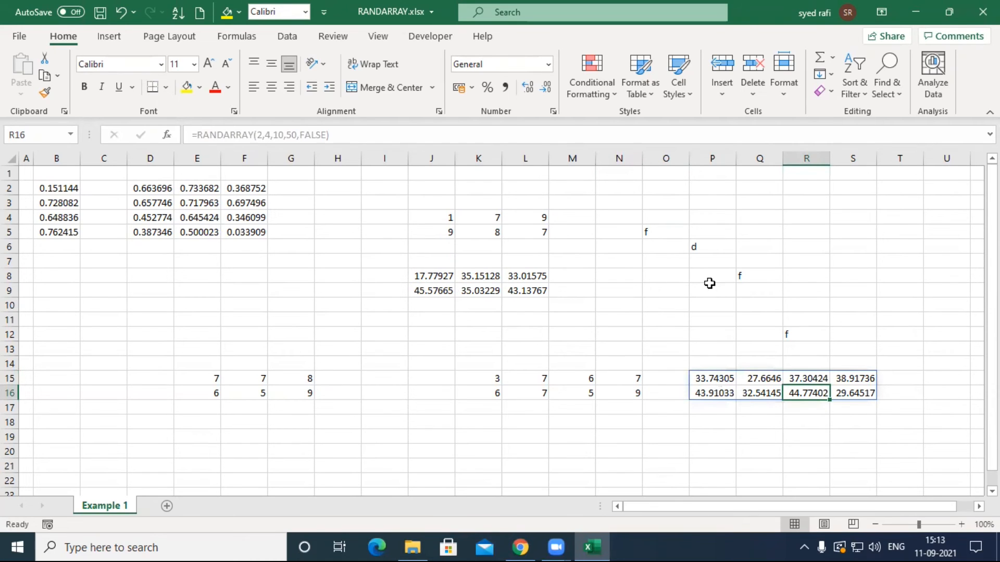
text(f)
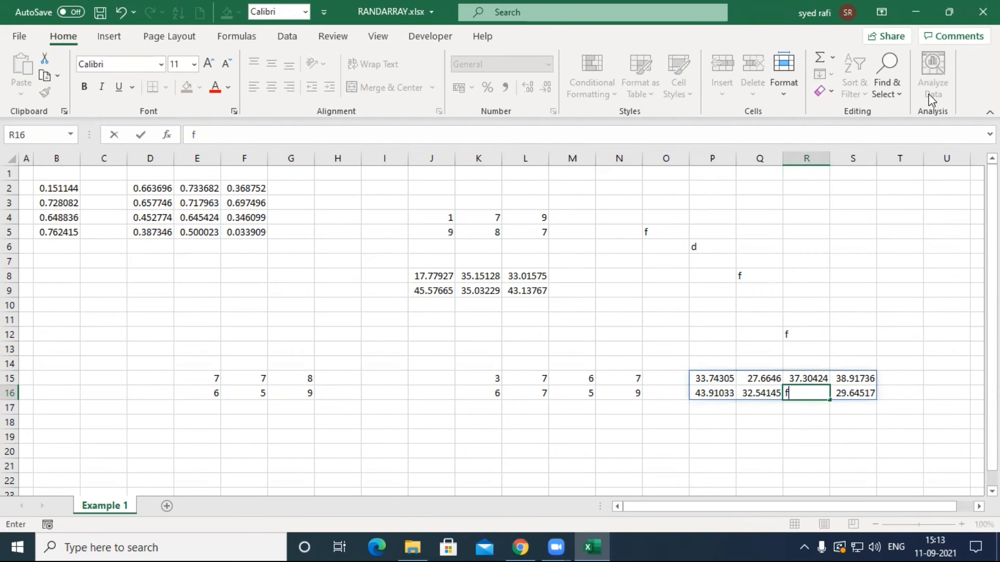
- Close RANDARRAY.xlsx without saving and open ifs.xlsx at Sheet2
click(982, 12)
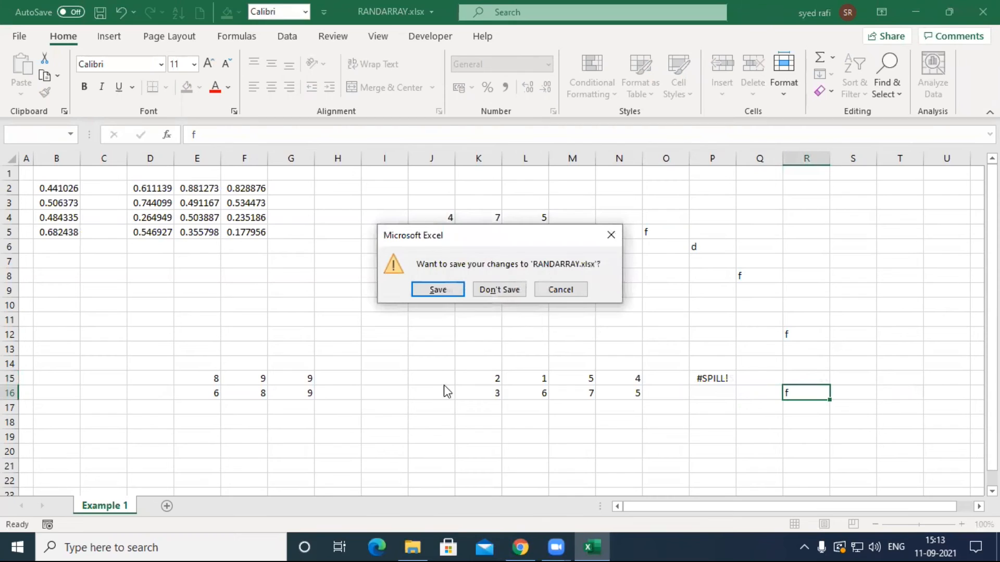
click(492, 287)
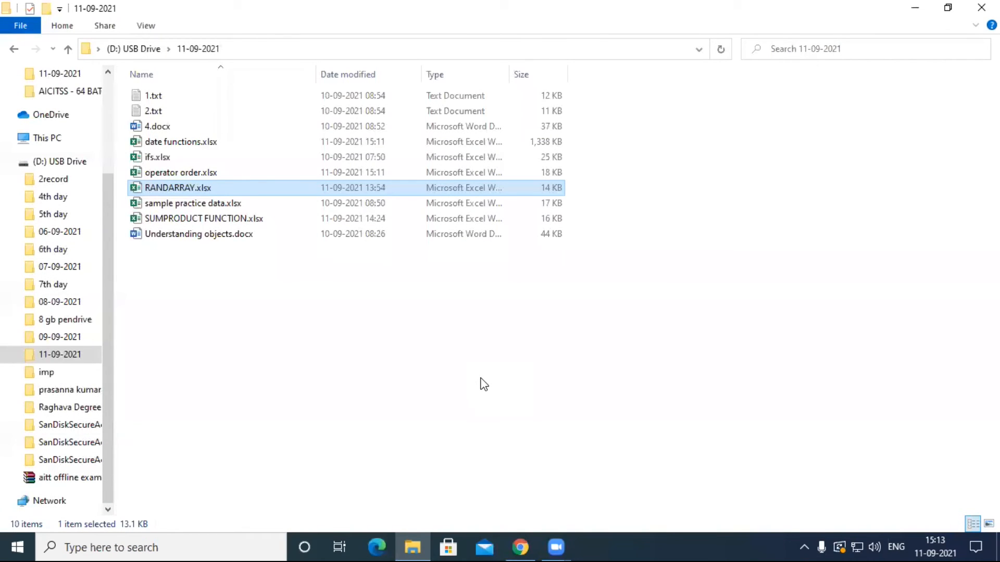
double_click(171, 156)
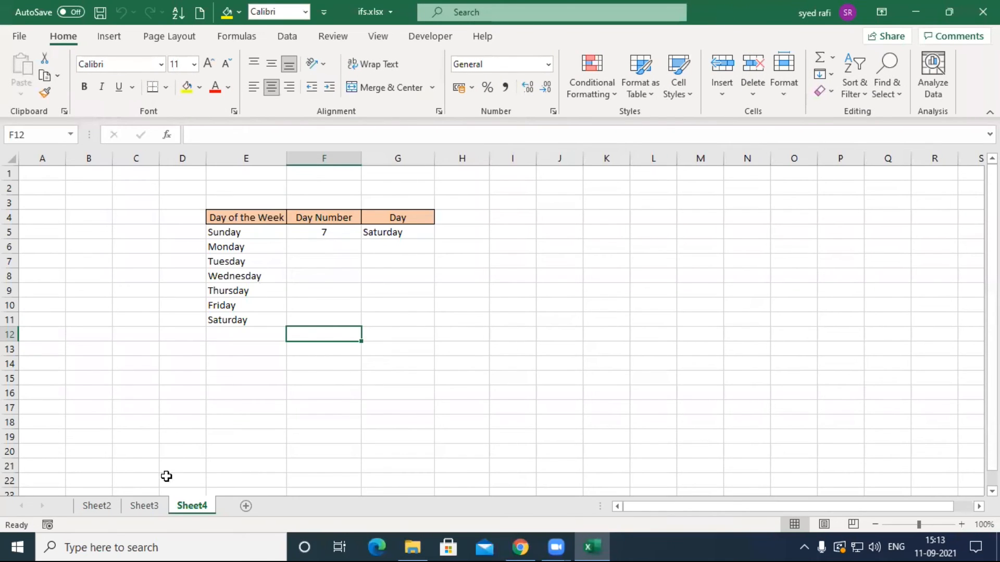
click(96, 506)
- Draft the nested formula =if(dfsd,dsfs,if(fjsldkf,dfkjsdkl,if(dkfjkl,djfkl,dfk) in cell D15 with placeholder arguments
click(183, 392)
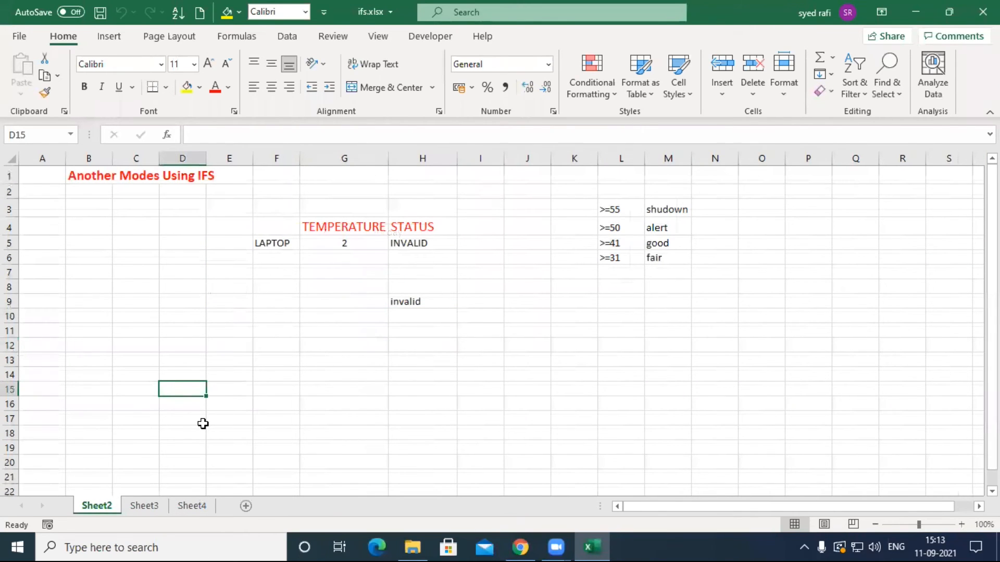
text(=if())
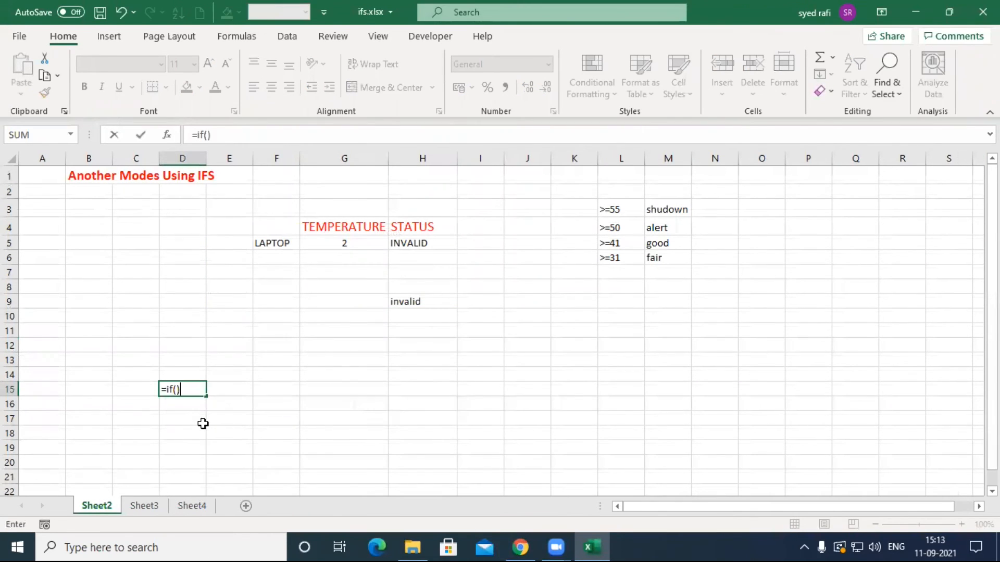
key(BackSpace)
text(dfsd,dsfs)
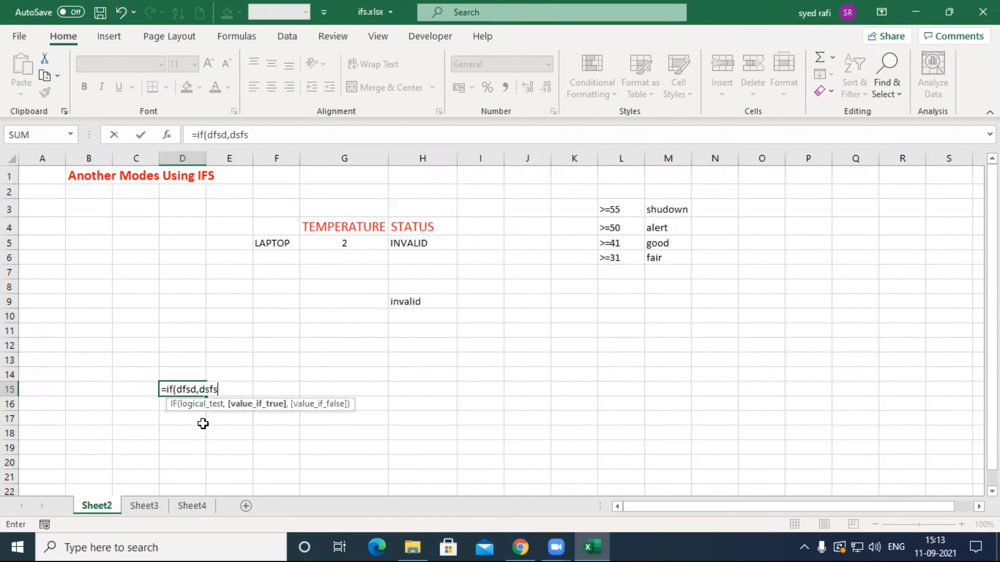
text(,)
text(if)
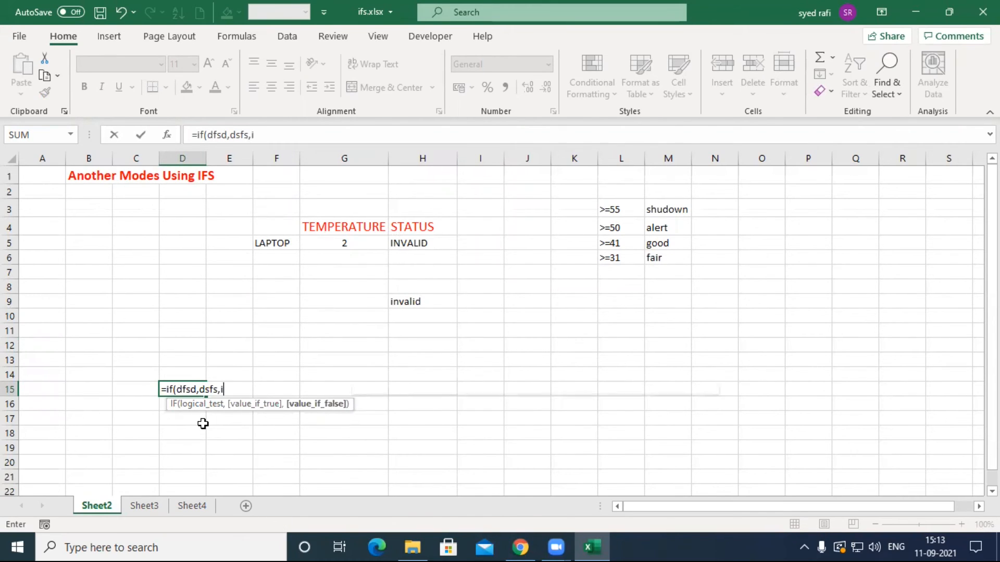
text((fjsldkf)
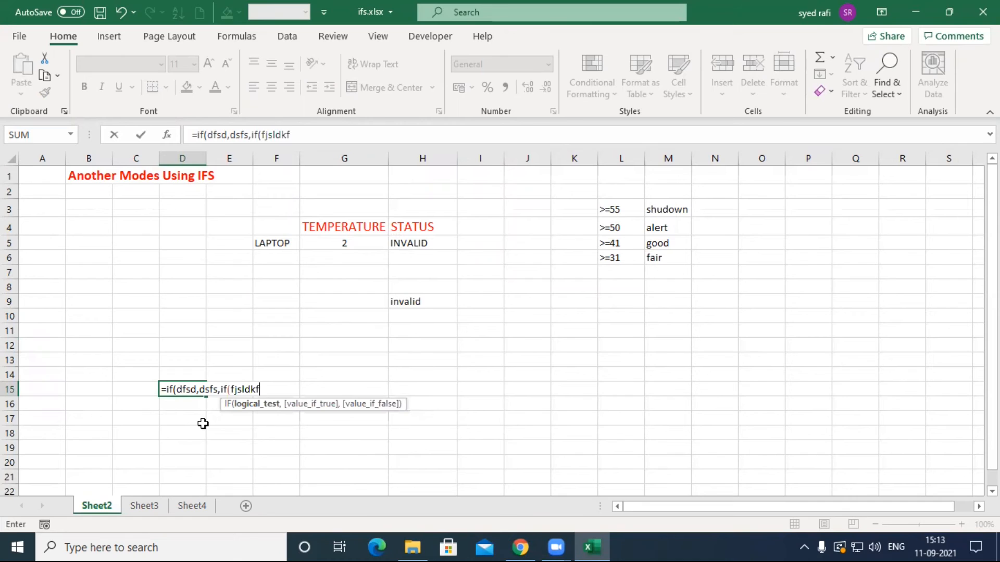
text(,dfkjsdkl,)
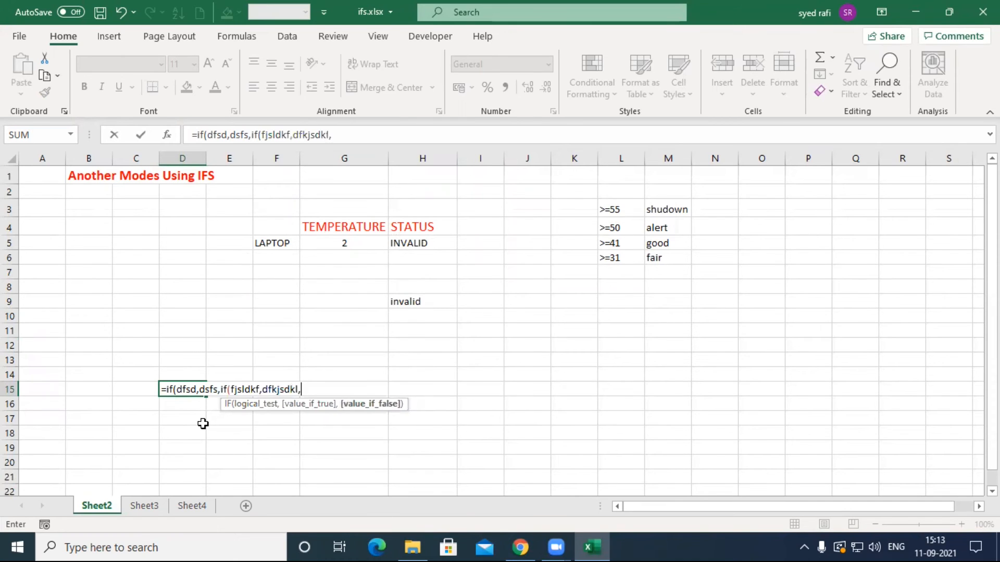
text(if)
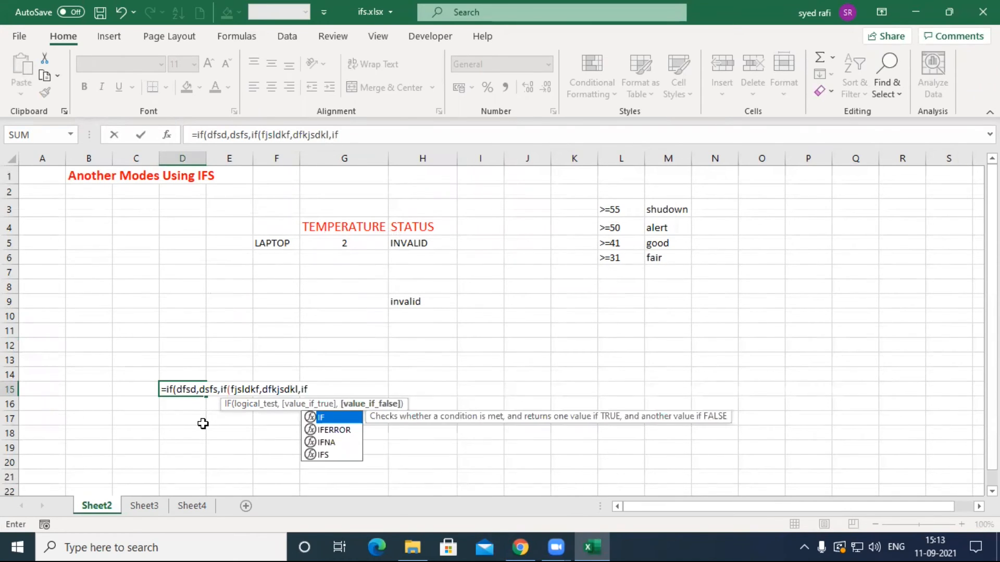
text((dkfjkl,)
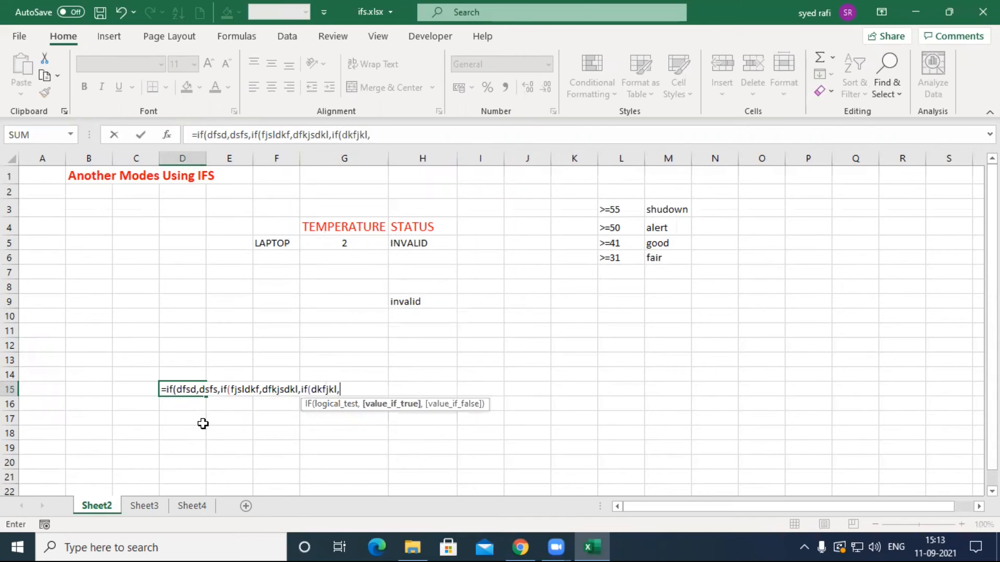
text(djfkl,dfk))
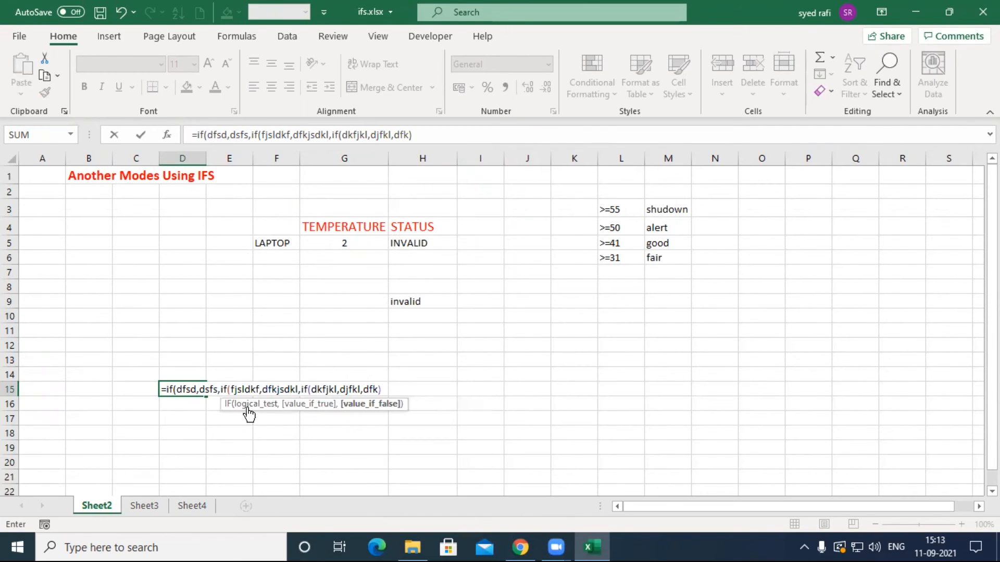
- Highlight the second and third IF in the nested D15 formula, and cancel the cell entry
click(282, 390)
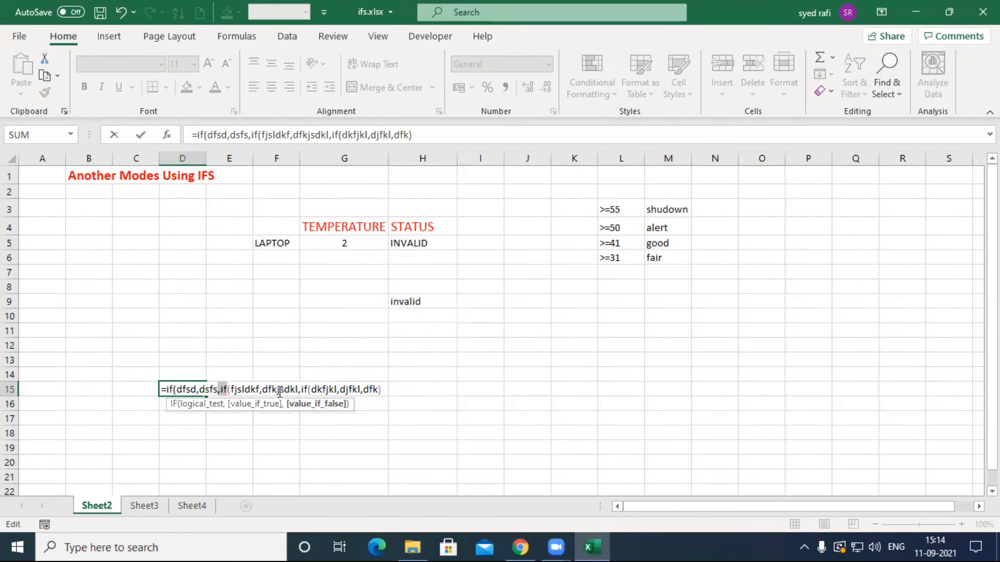
click(308, 389)
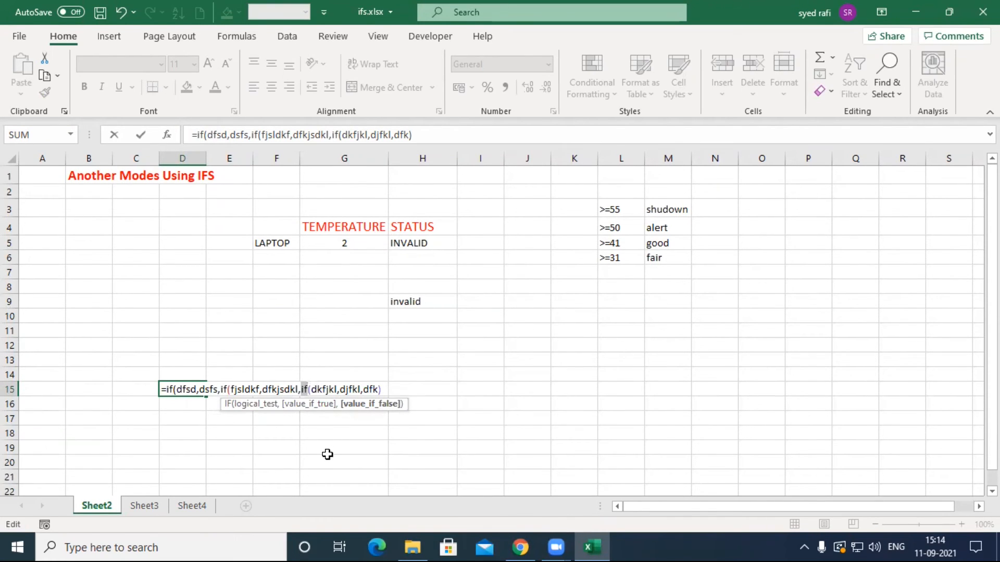
key(Escape)
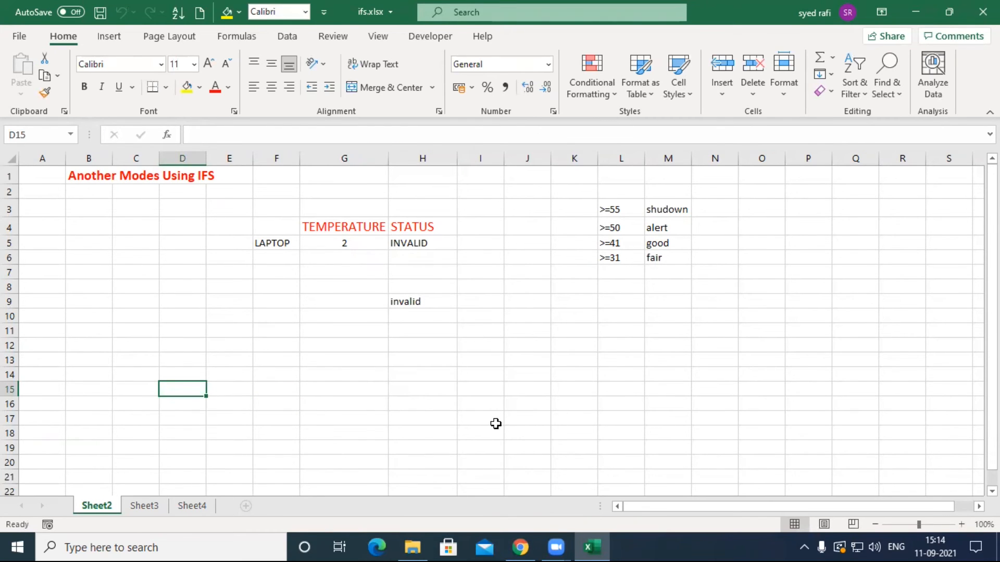
- Start an IFS formula in cell H13 to examine its argument hint, and cancel the entry
scroll(498, 424, up, 4)
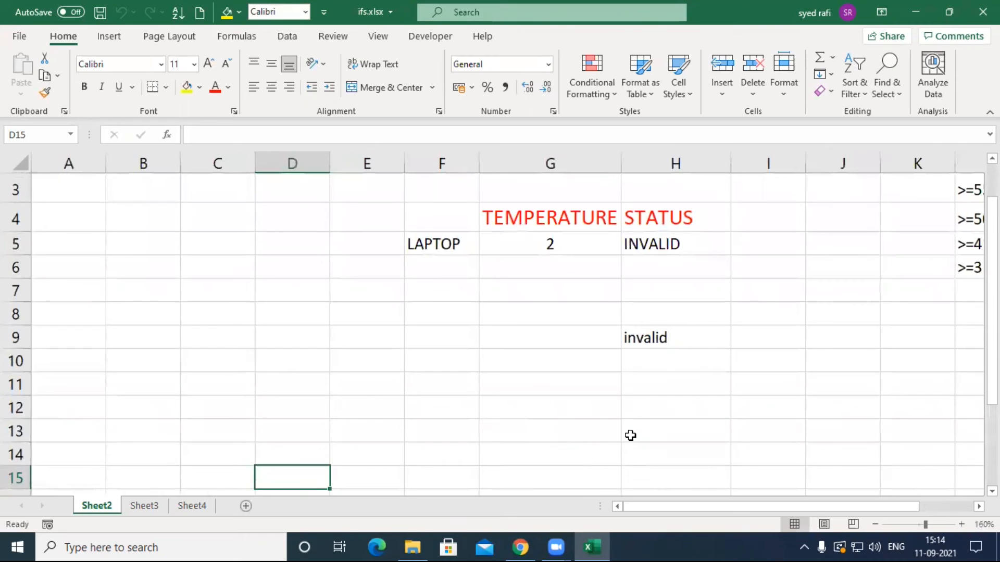
click(630, 436)
text(=ifs)
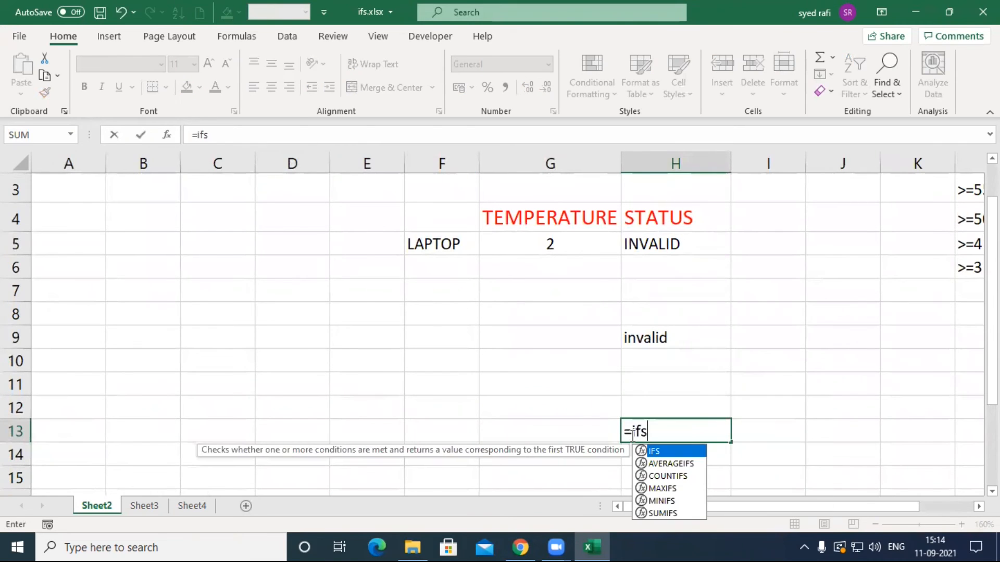
text(()
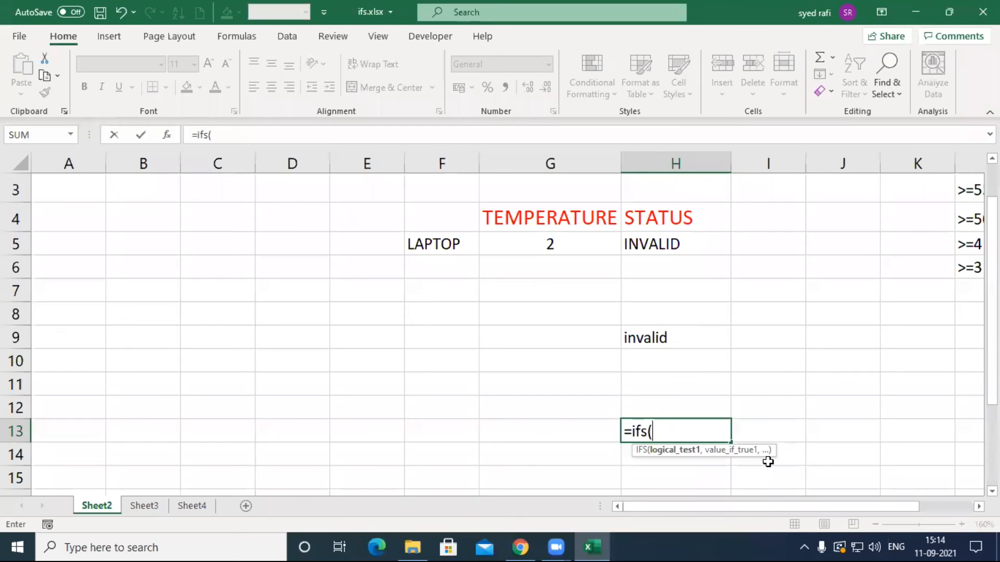
key(Escape)
click(810, 366)
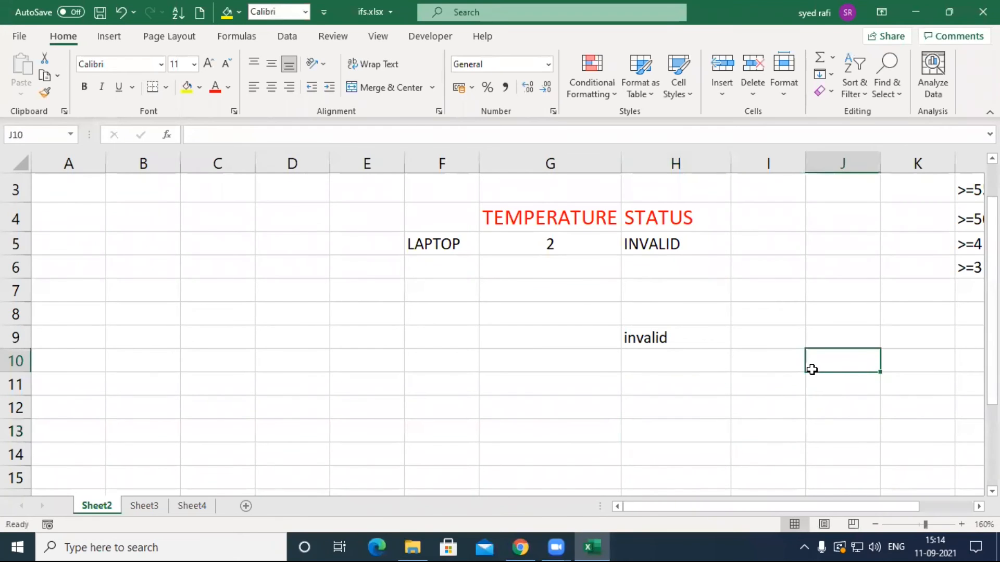
- Examine the temperature thresholds in column L and their matching statuses in column M
key(Right)
key(Right)
key(Up)
key(Right)
key(Up)
key(Up)
key(Up)
key(Up)
key(Up)
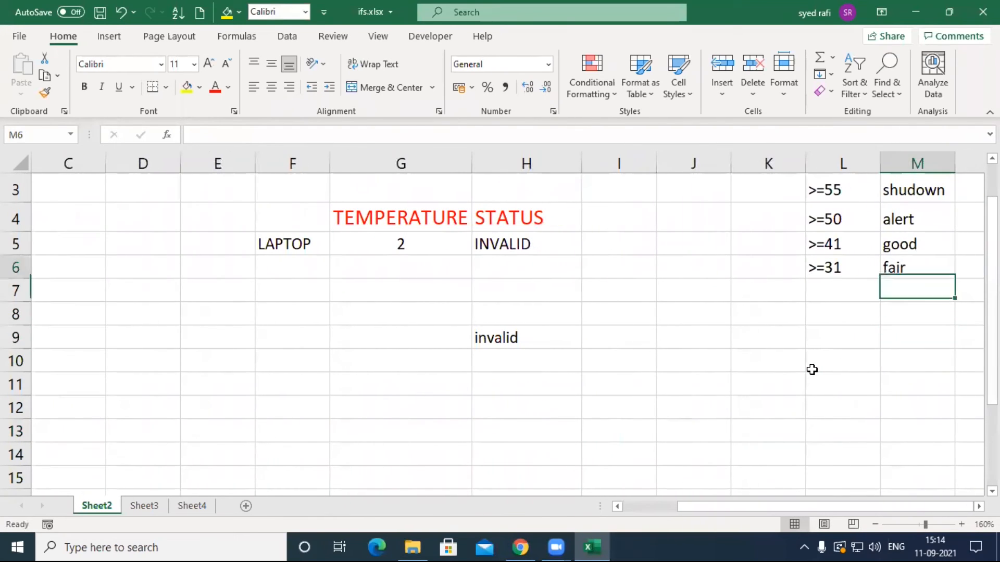
key(Up)
key(Up)
key(Down)
key(Down)
key(Up)
key(Left)
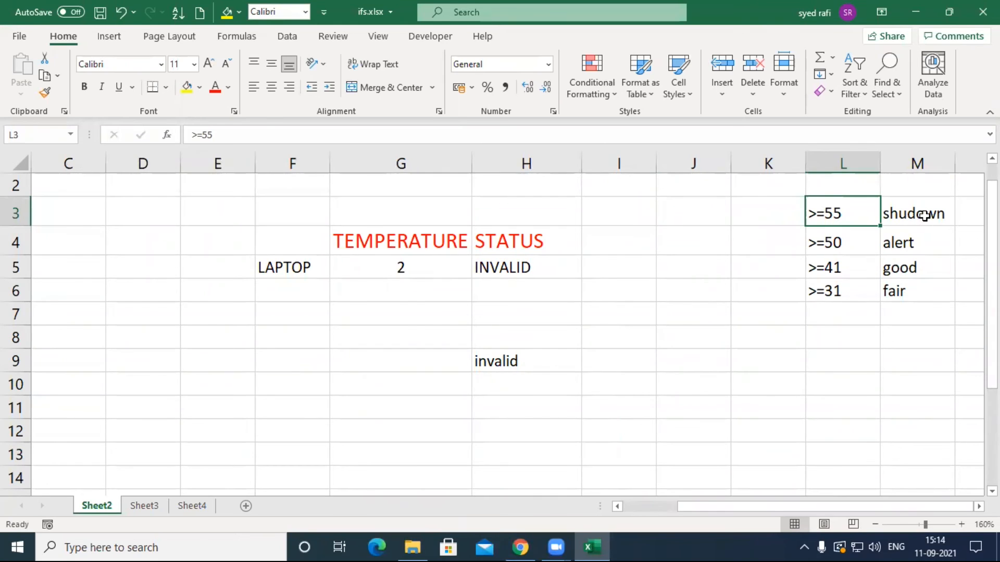
- Correct the misspelled status for the >=55 threshold in M3 to shutdown
click(904, 214)
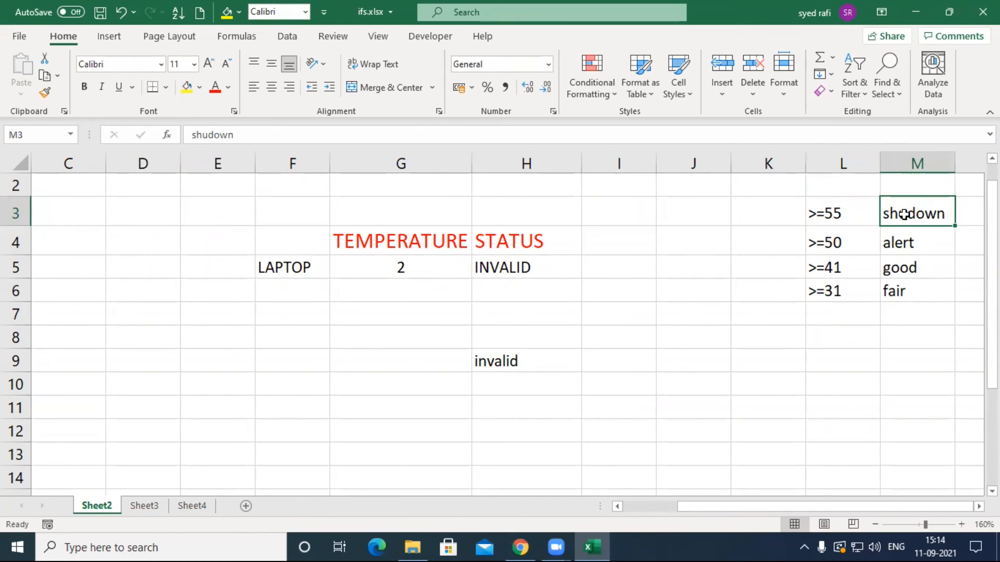
double_click(904, 214)
text(t)
key(Return)
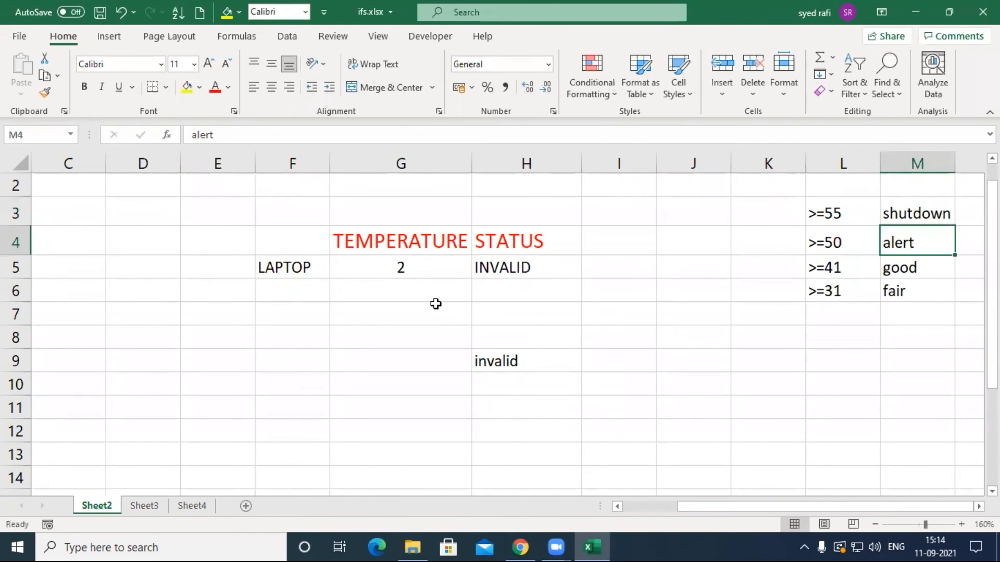
- Test the laptop status formulas by setting the G5 temperature to 55 and 23 in turn
click(417, 270)
text(55)
click(420, 309)
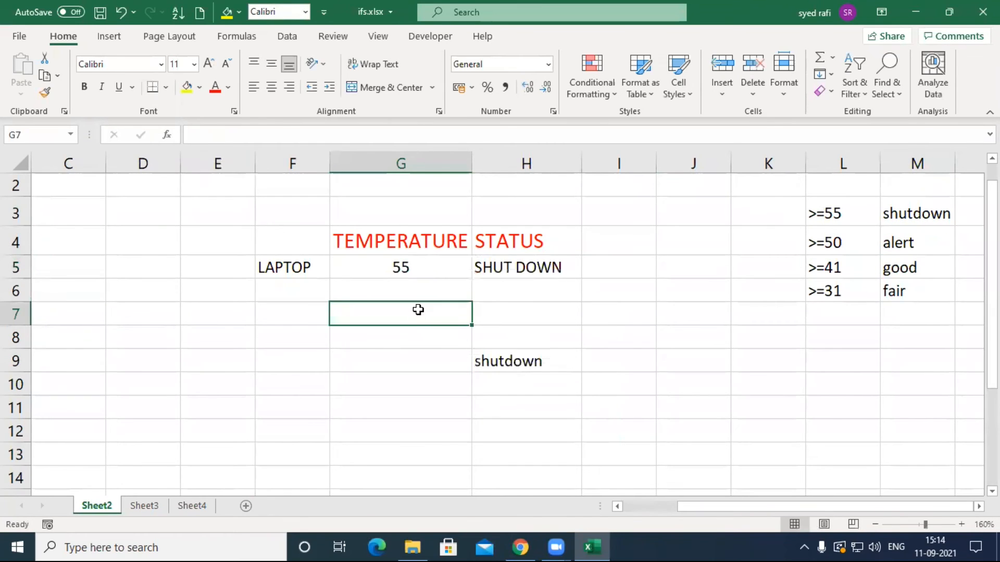
click(424, 267)
text(23)
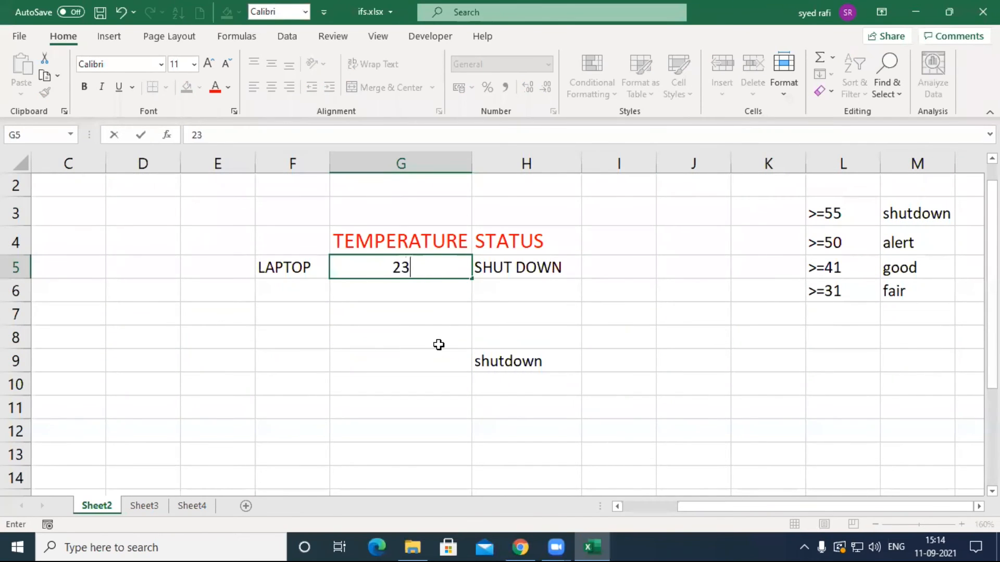
click(440, 332)
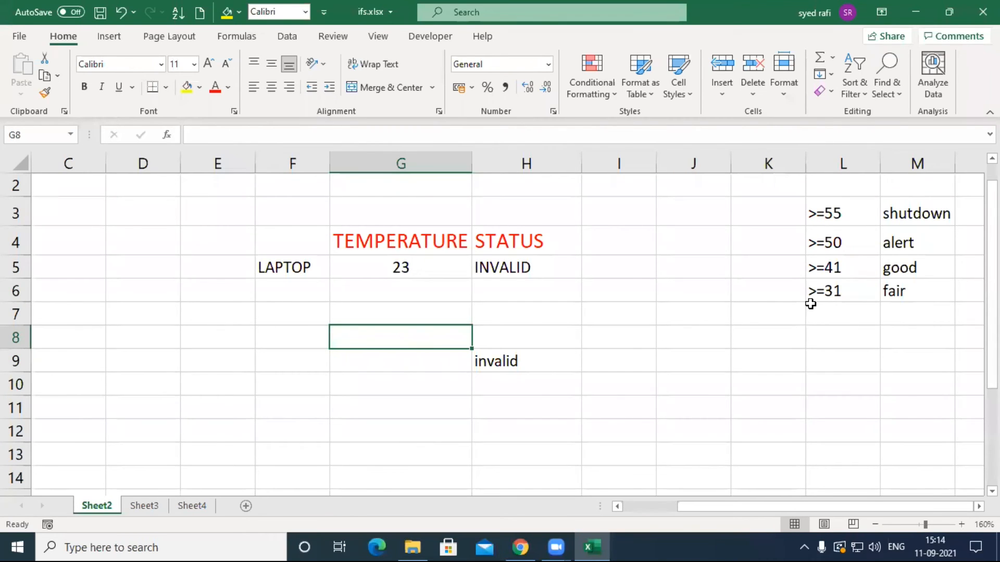
- Test the laptop status formulas with G5 temperatures of 31 and 45
click(436, 258)
text(31)
click(466, 331)
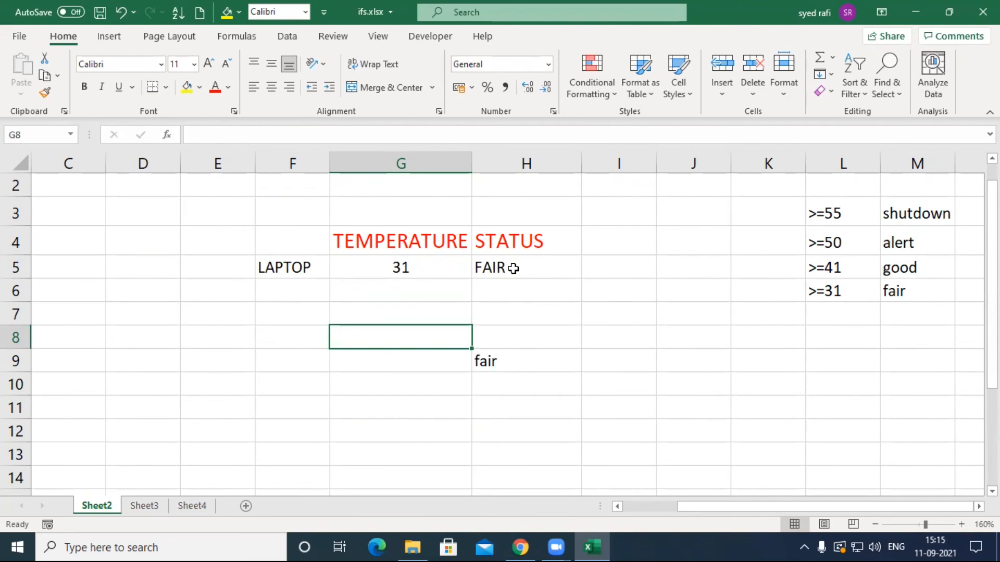
click(418, 268)
text(4)
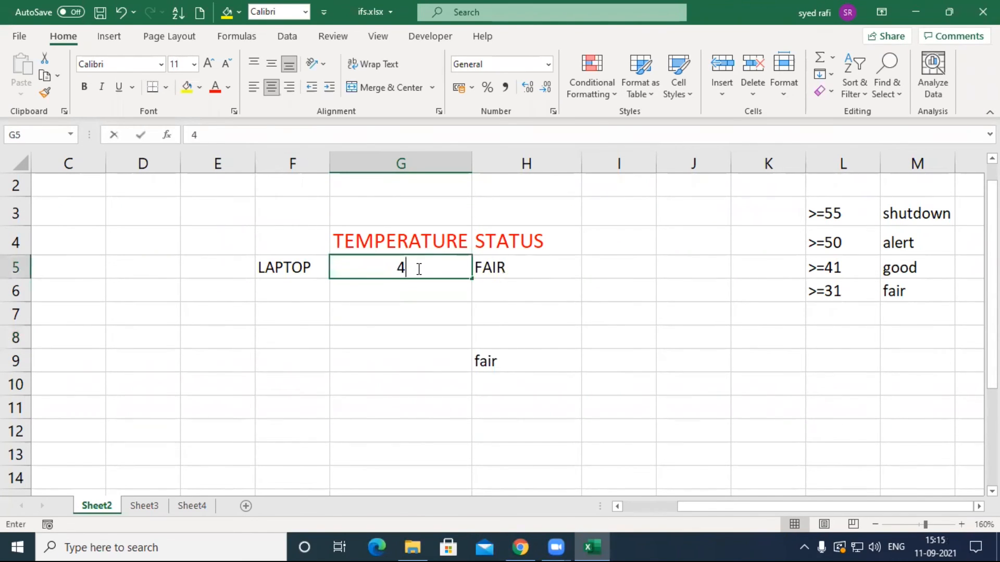
text(5)
key(Return)
click(457, 317)
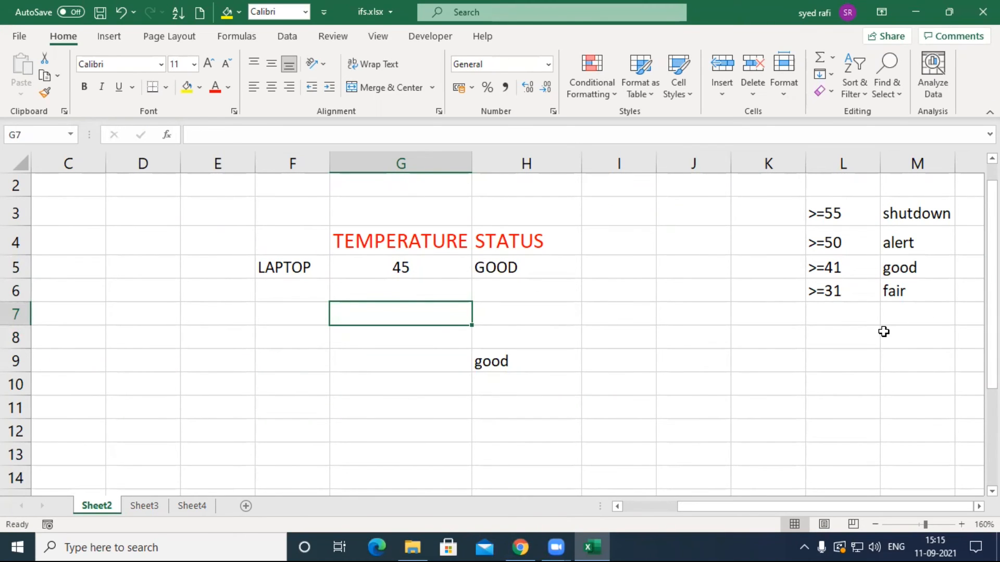
- Highlight the threshold table L3:M6 and examine the matching conditions and results in the H5 IFS formula
click(819, 213)
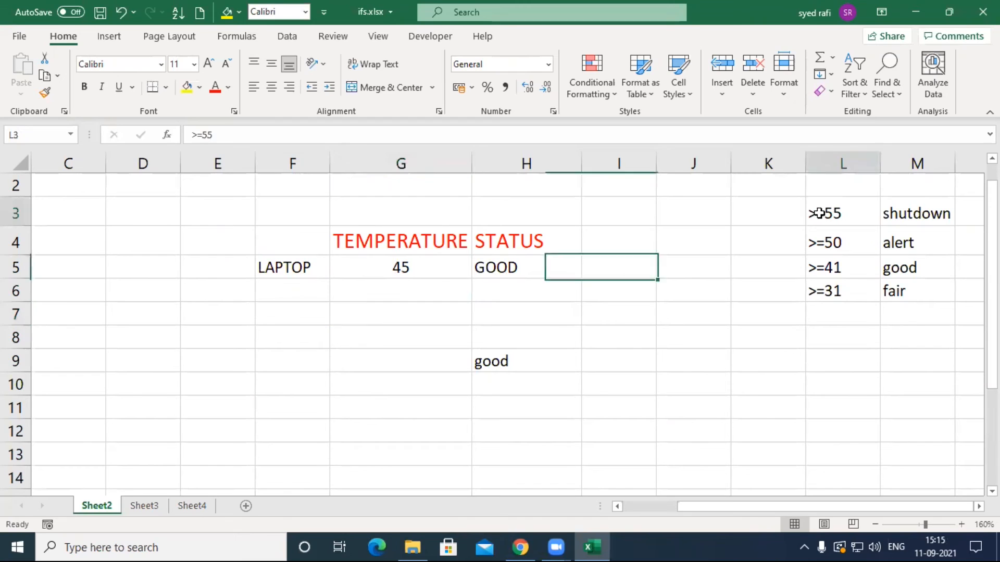
drag(819, 213, 893, 286)
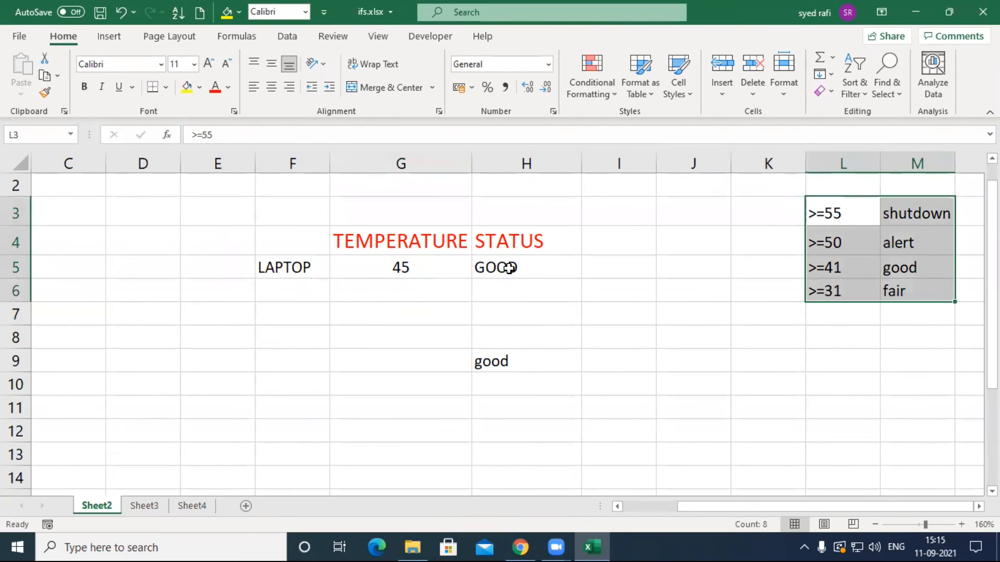
double_click(510, 268)
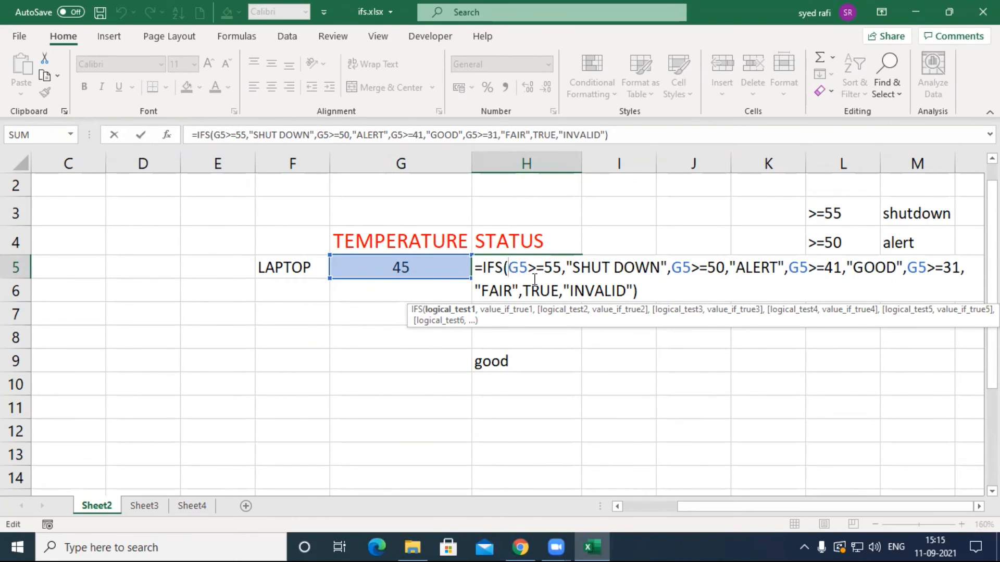
drag(531, 267, 663, 270)
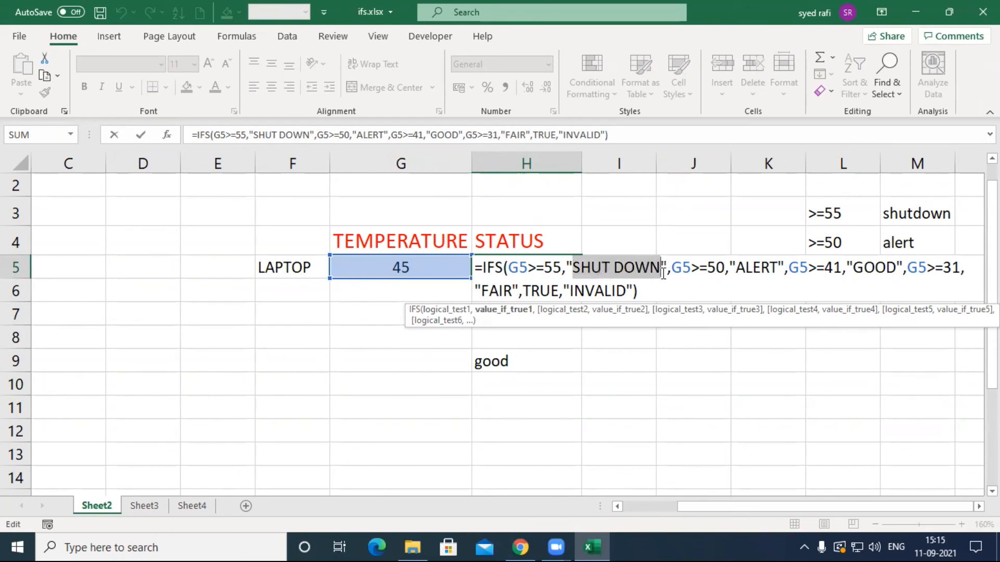
drag(687, 268, 501, 291)
click(500, 292)
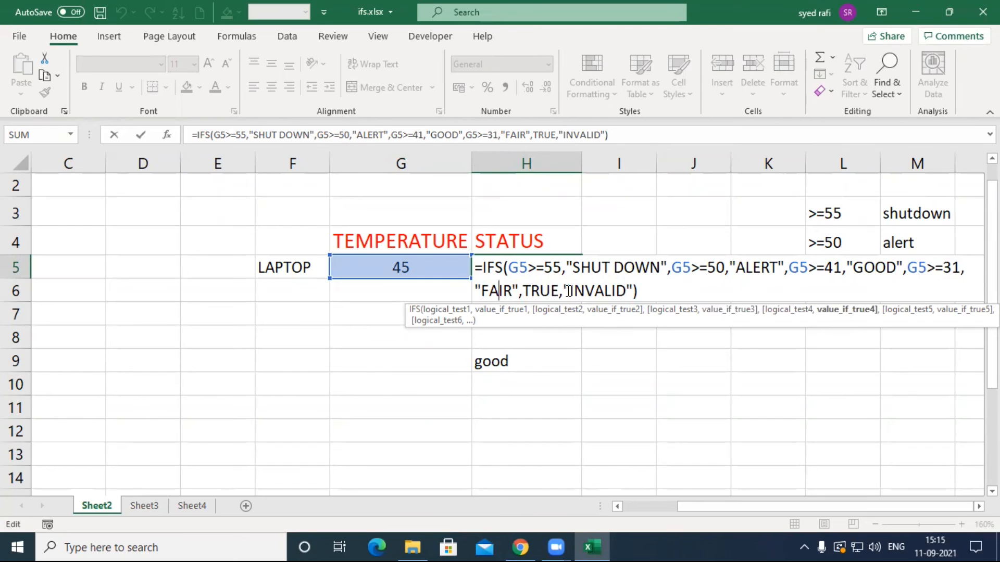
click(619, 291)
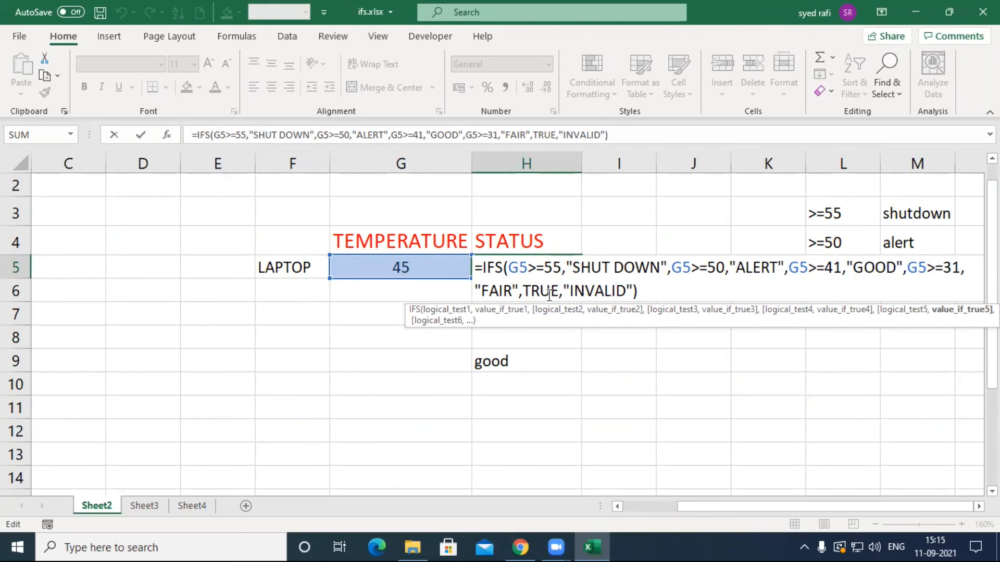
drag(966, 277, 508, 274)
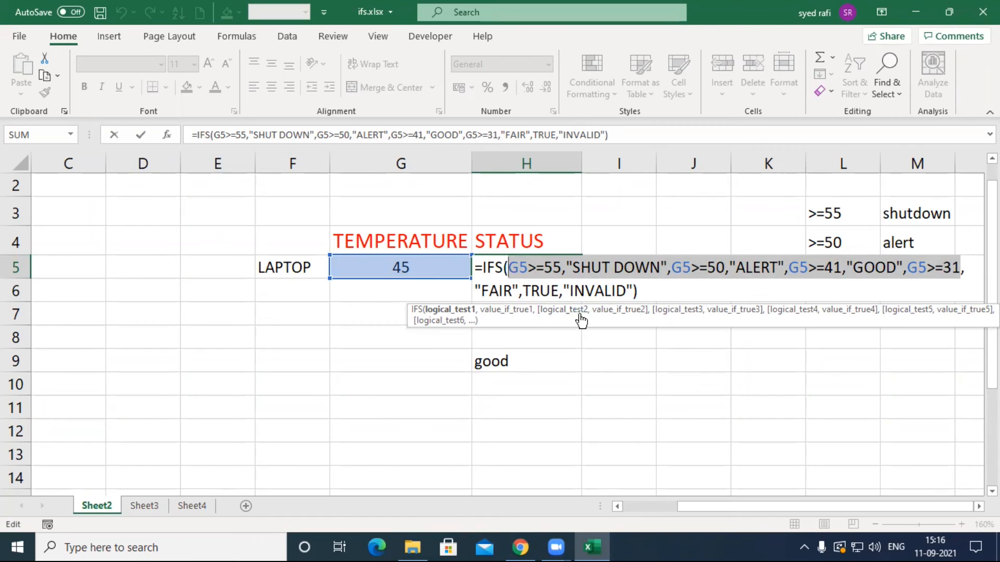
- Set the G5 temperature to 2 with the altered IFS formula in H5, and undo both changes
key(Return)
click(431, 264)
text(2)
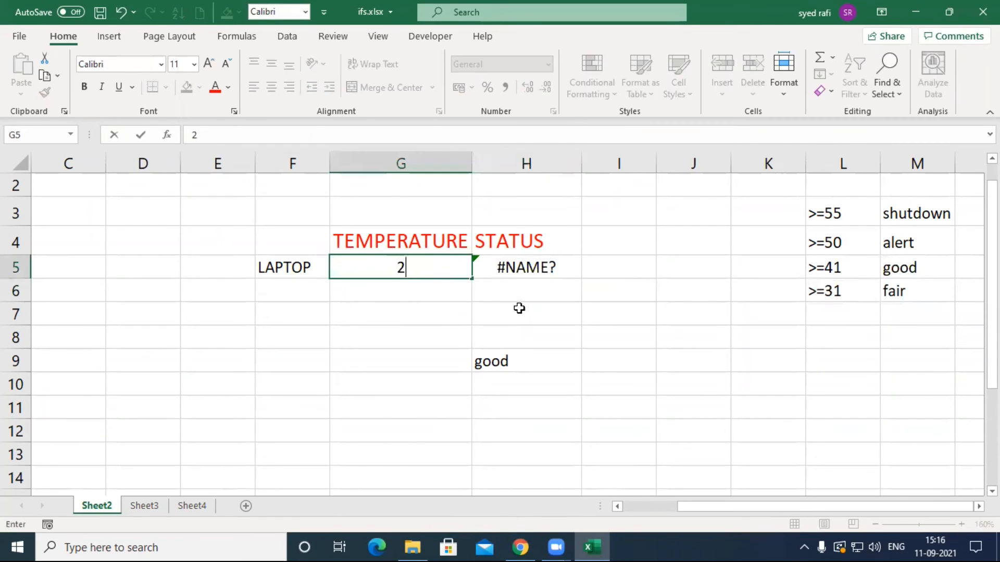
click(540, 312)
double_click(546, 271)
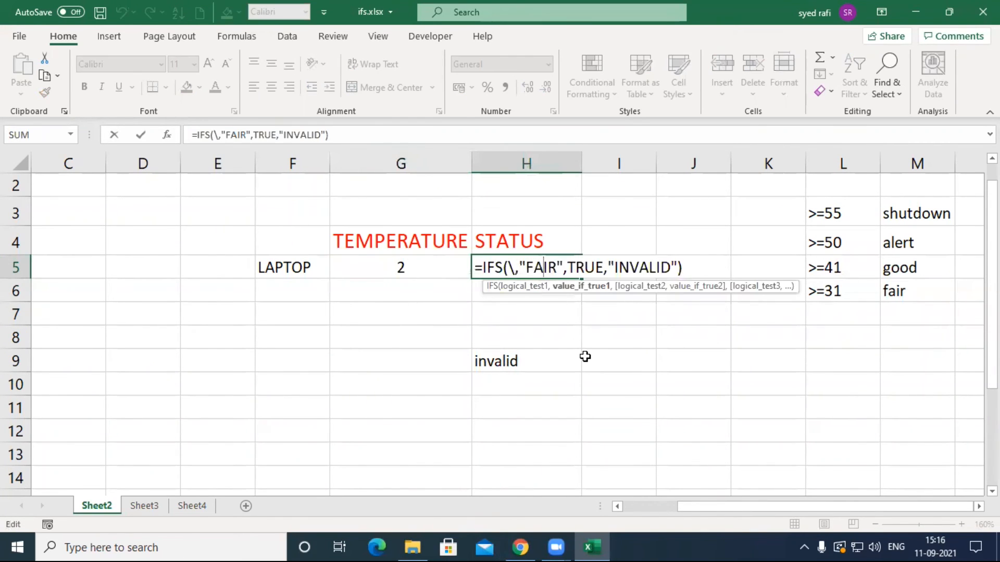
key(Escape)
key(ctrl+z)
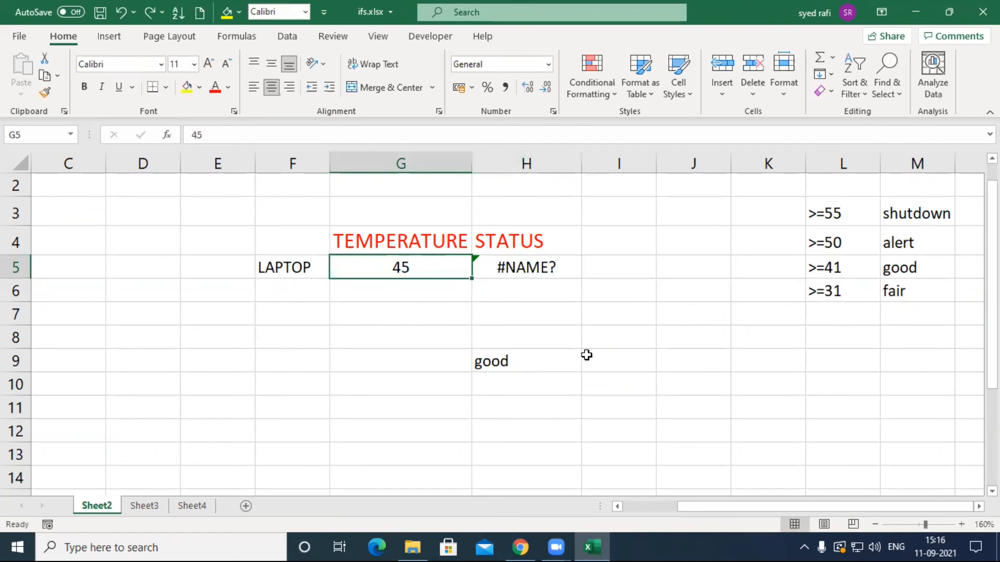
key(ctrl+z)
- Check the IFS formula in H5 and set the laptop temperature in G5 to 2
double_click(516, 267)
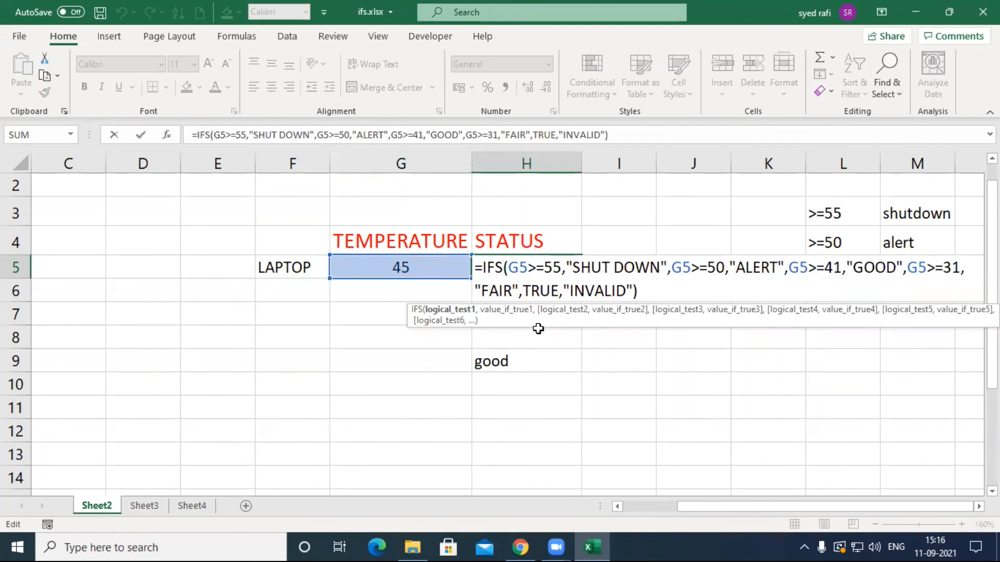
key(Return)
double_click(419, 267)
key(BackSpace)
key(BackSpace)
text(2)
click(520, 341)
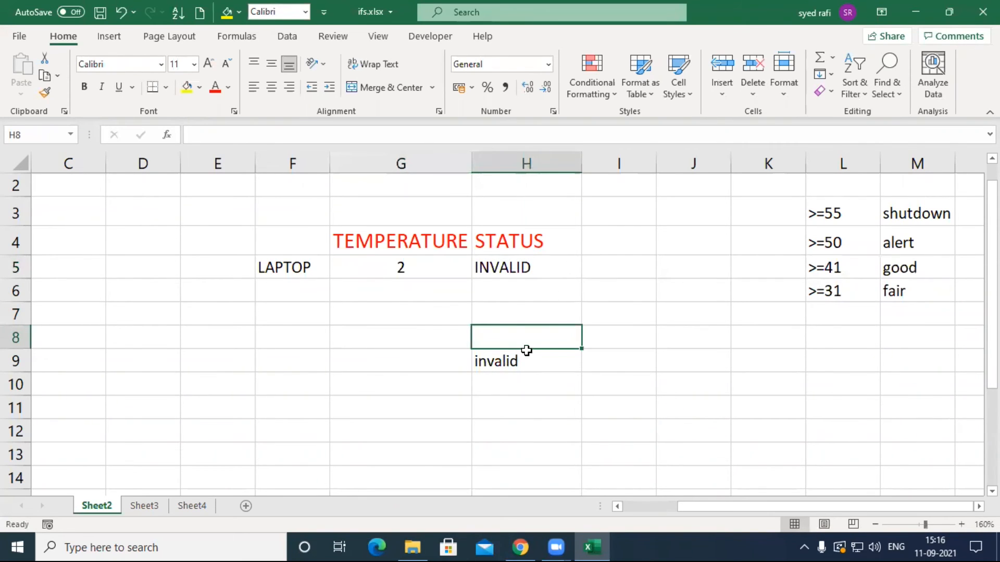
- Open Sheet3 and examine each rating and its key in the lookup table G2:H5
click(144, 506)
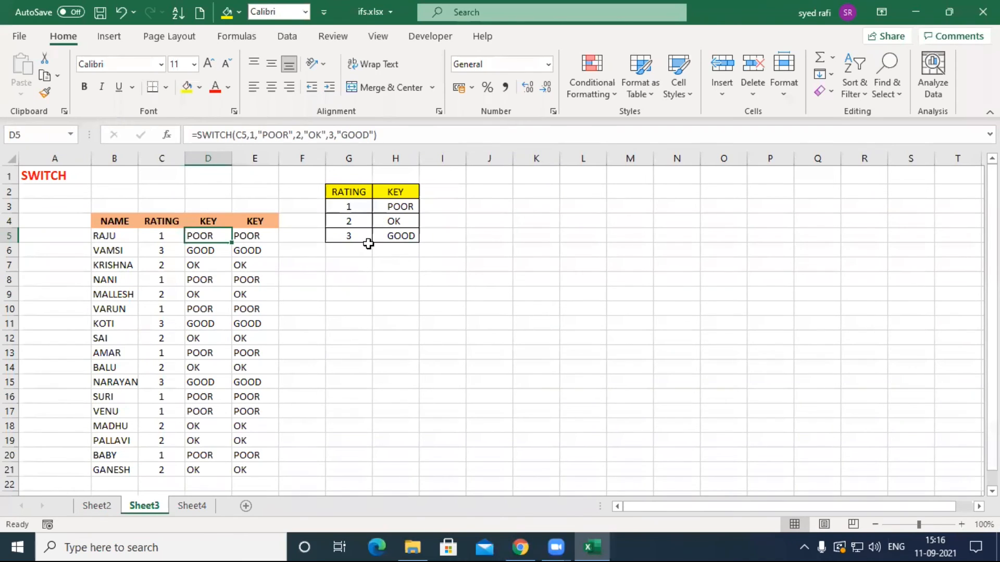
click(359, 208)
click(358, 221)
click(359, 235)
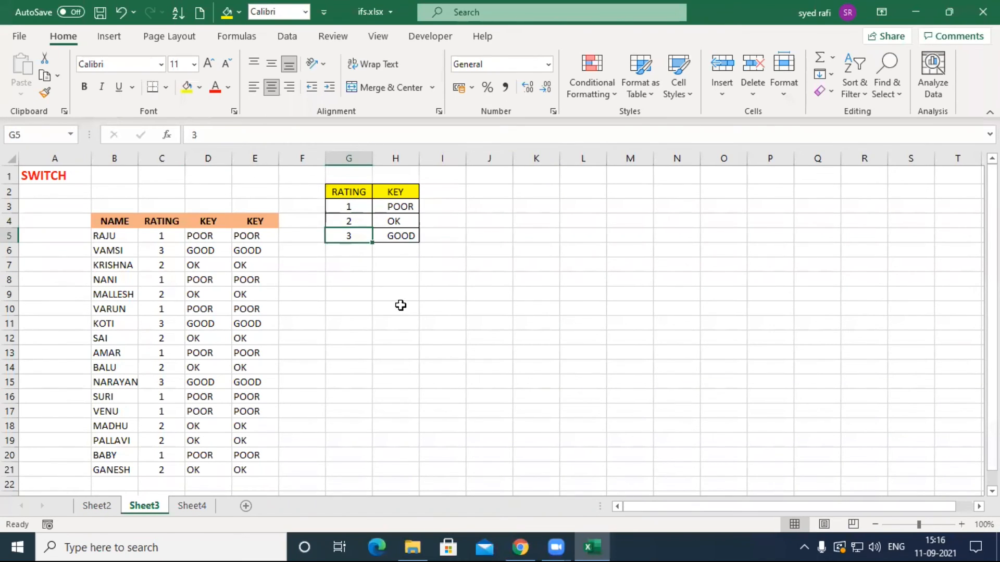
click(397, 208)
click(361, 220)
click(383, 224)
click(357, 233)
click(386, 236)
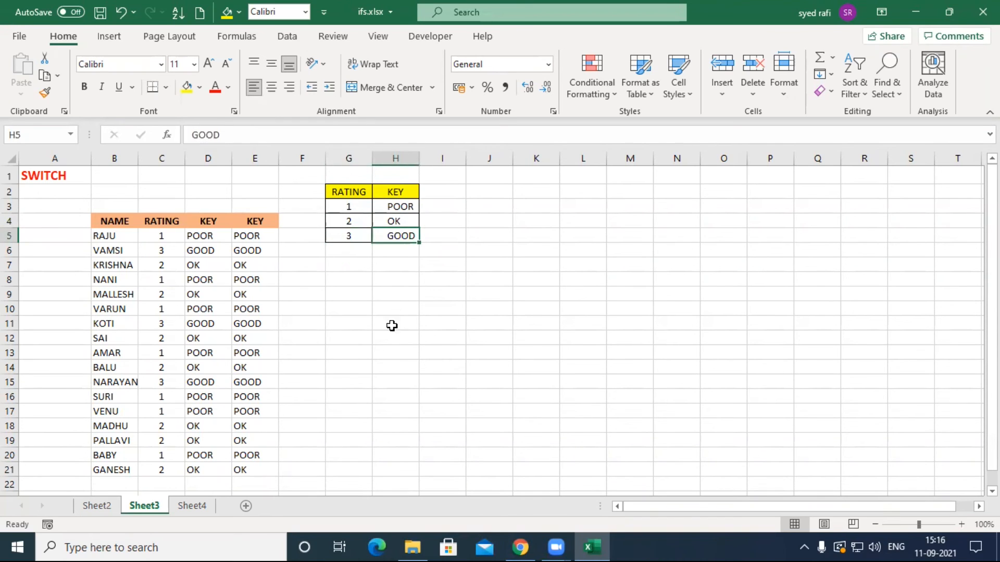
- Compare the SWITCH formulas in columns D and E, and inspect the arguments of the one in D5
click(206, 252)
click(251, 276)
click(252, 235)
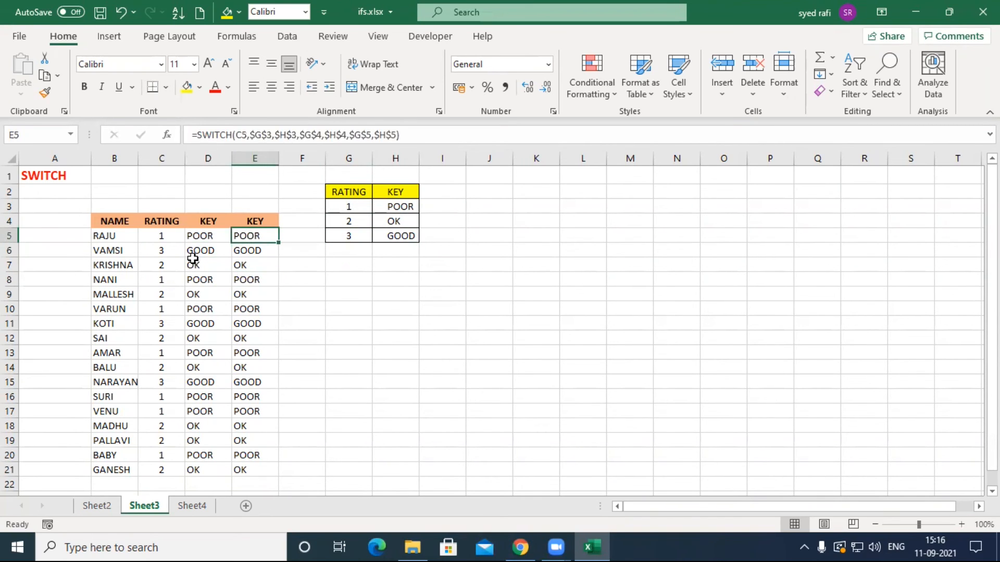
click(173, 252)
click(216, 262)
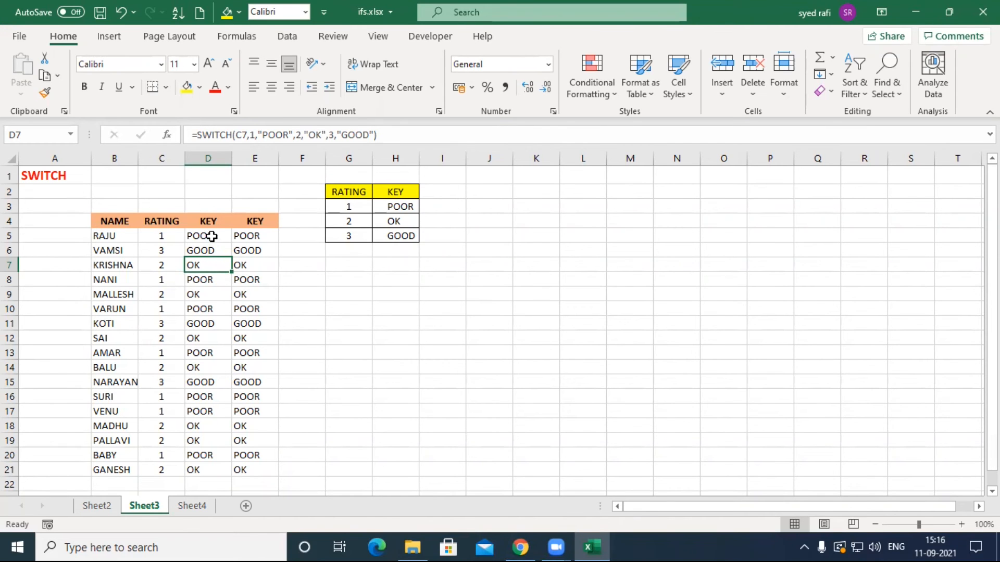
scroll(386, 315, up, 3)
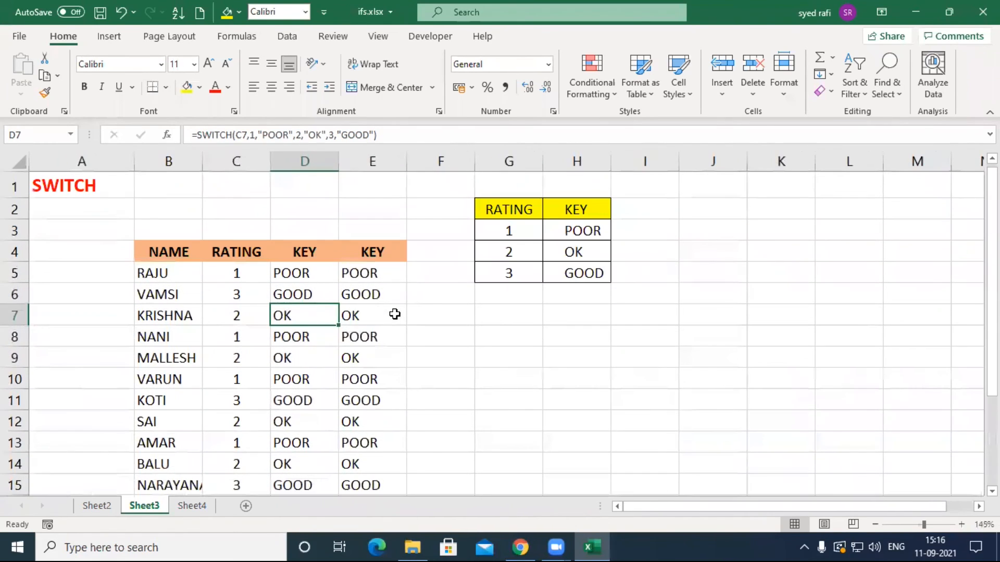
click(313, 275)
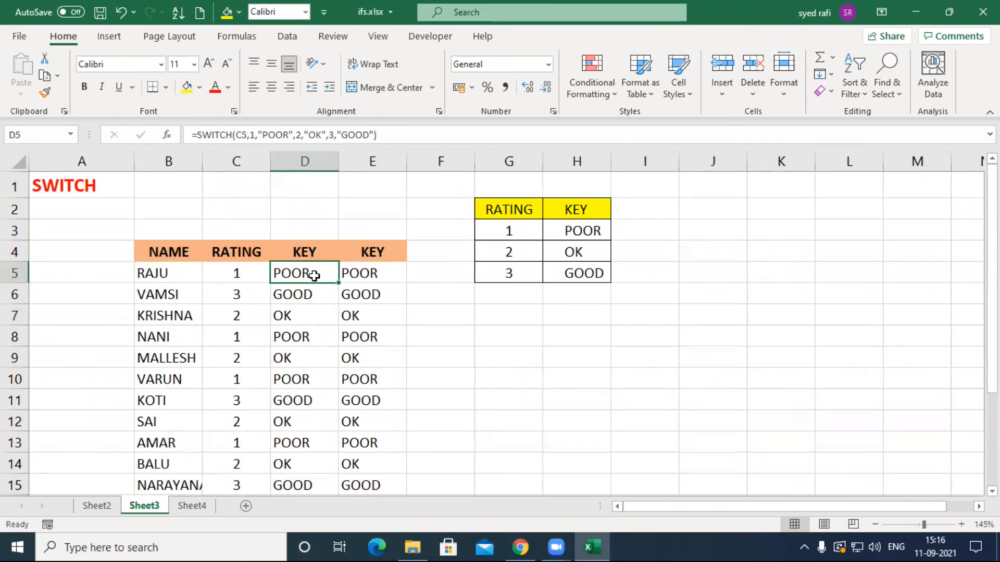
double_click(315, 276)
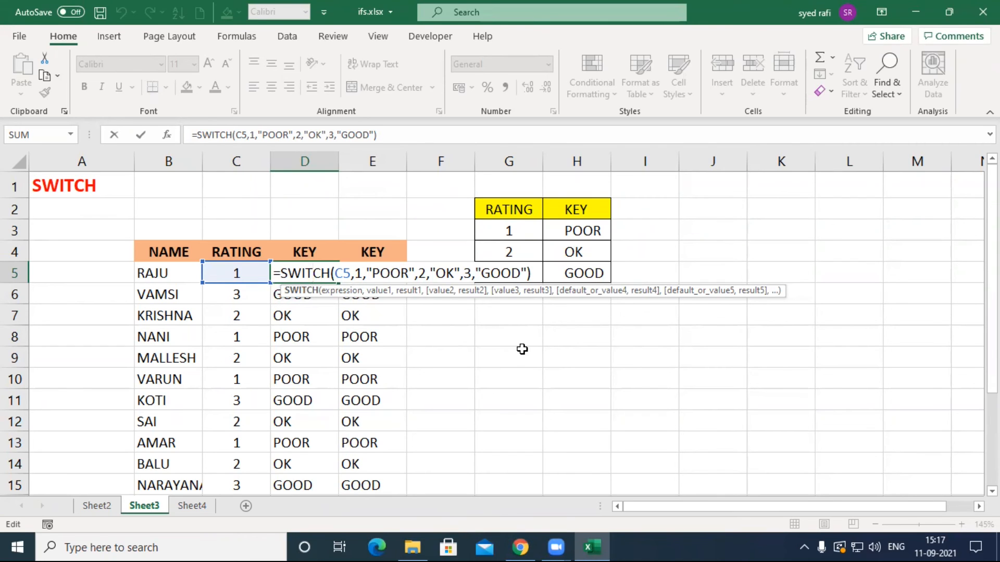
key(Return)
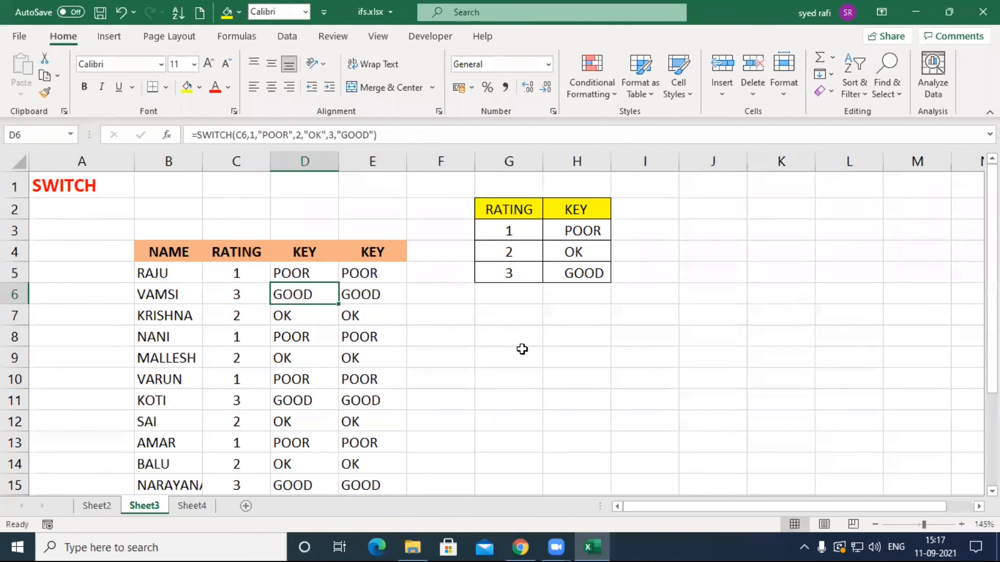
click(495, 360)
- Open Sheet4 and test the Day formula by setting the day number in F5 to 1, 2 and 3 in turn
click(204, 505)
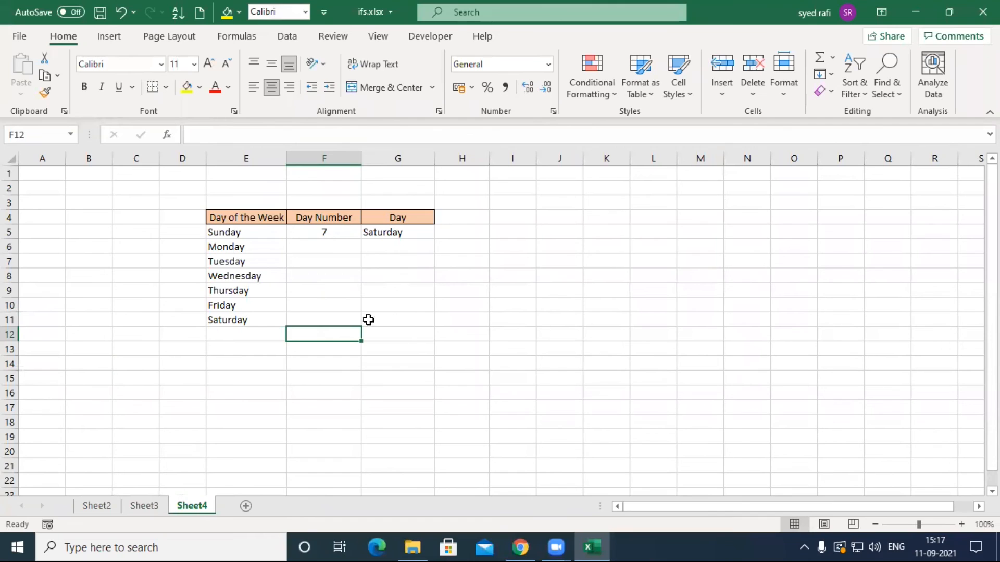
click(336, 235)
text(1)
click(471, 345)
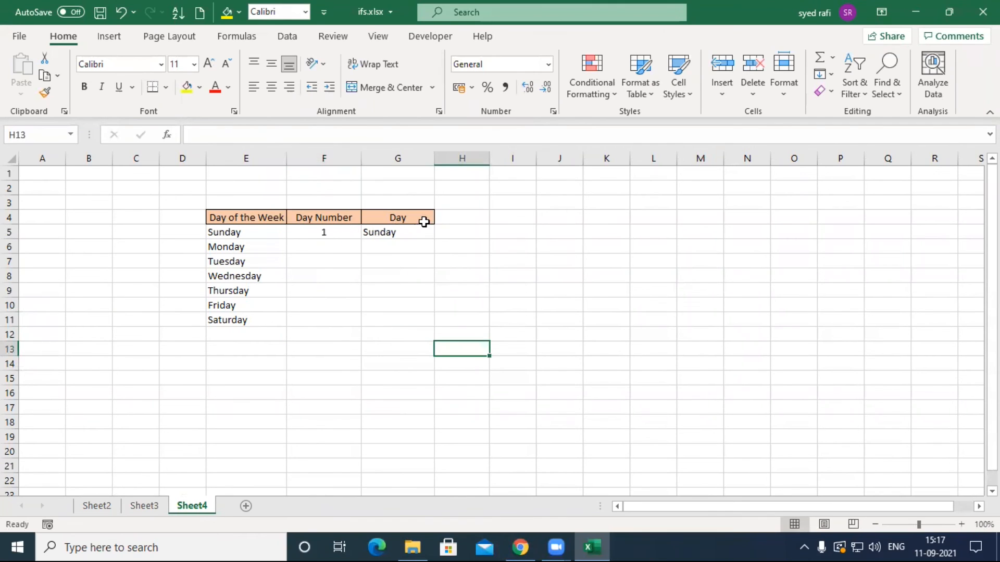
click(319, 232)
text(2)
click(438, 288)
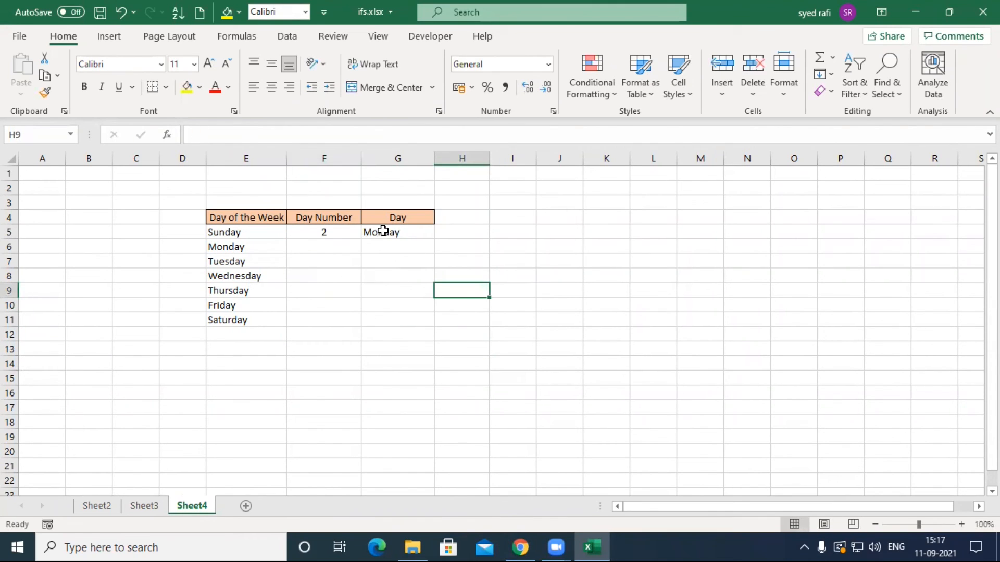
click(331, 233)
text(3)
click(429, 321)
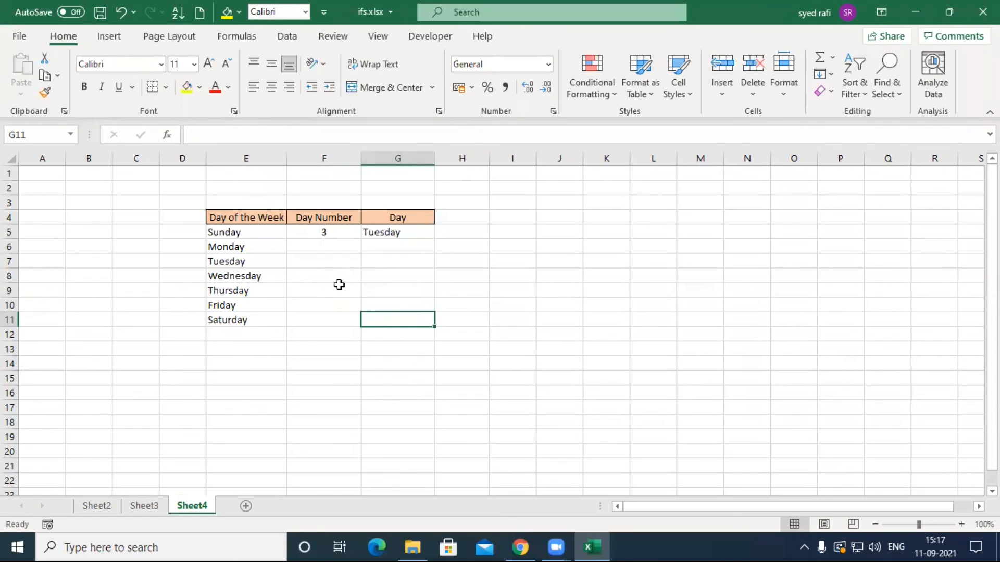
- Inspect the IFS formula in G5 and test it by setting the day number in F5 to 7 and then to 5
double_click(398, 238)
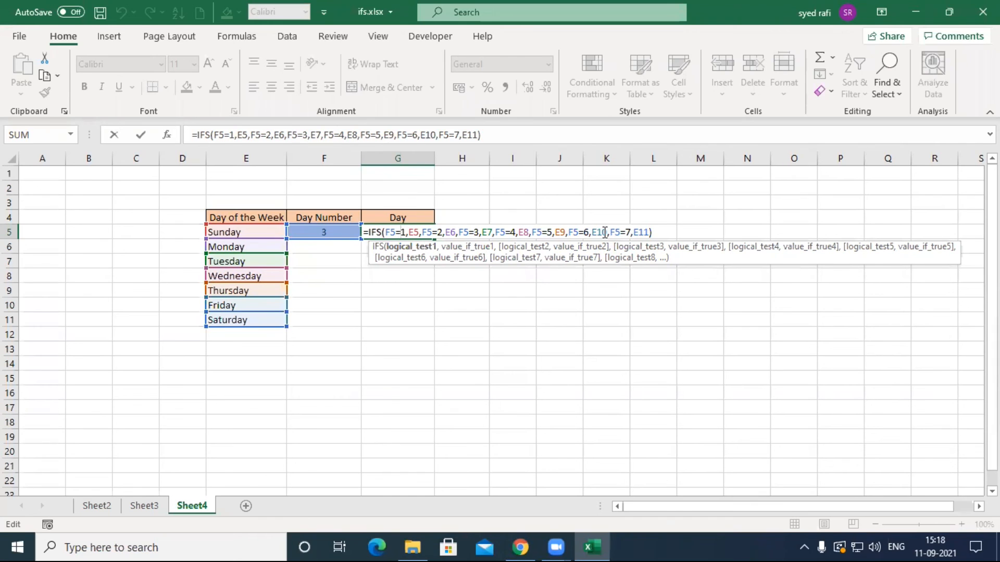
key(Return)
click(323, 232)
text(3)
key(BackSpace)
text(7)
key(Return)
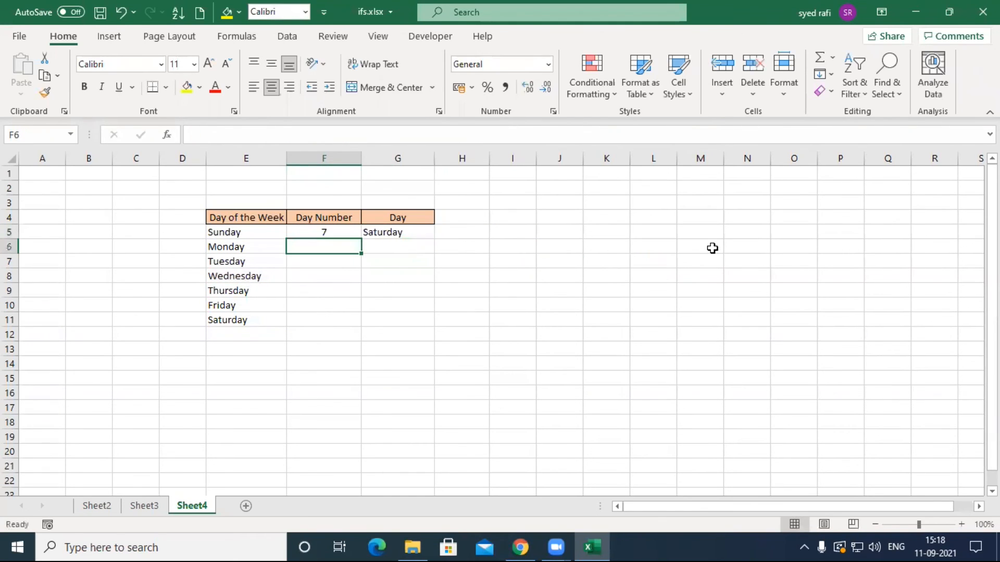
key(Up)
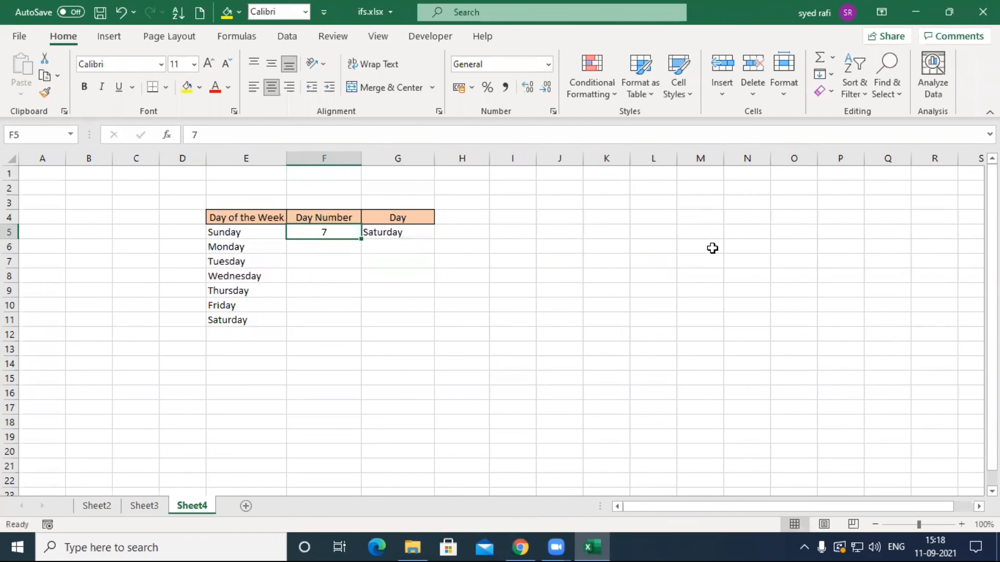
text(5)
key(Return)
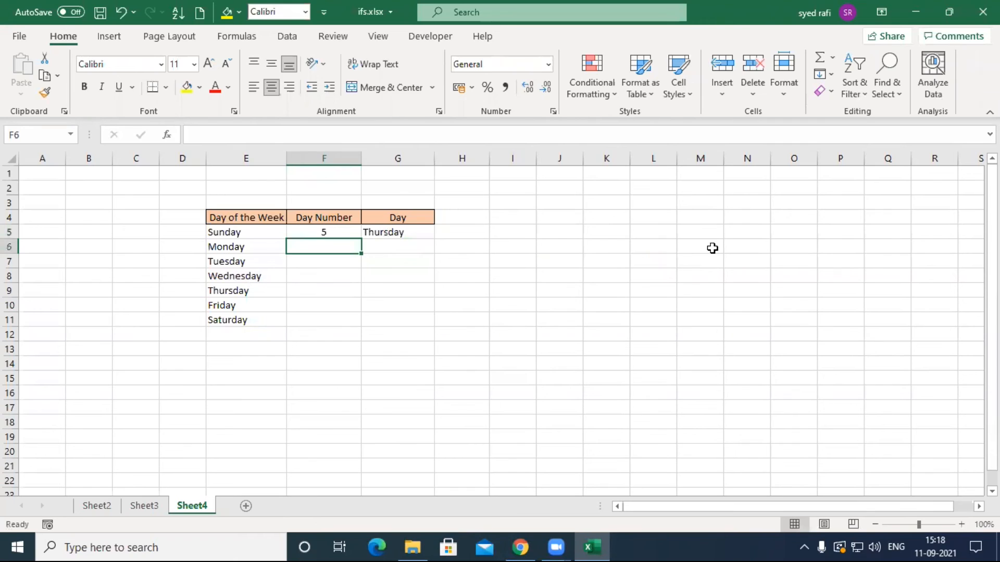
- Recheck the arguments of the IFS formula in G5, leaving the formula as it is
double_click(333, 231)
click(413, 231)
double_click(413, 232)
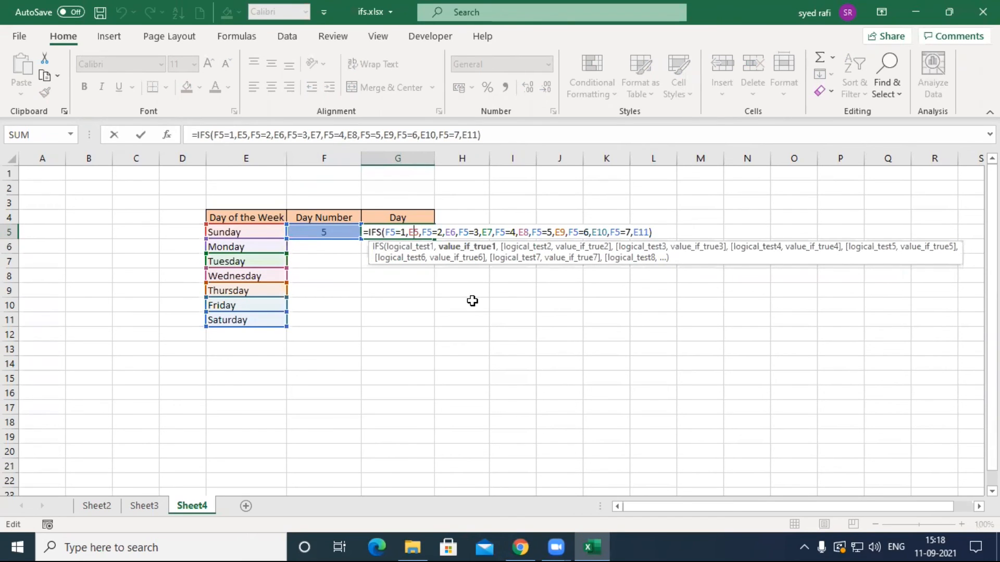
key(Return)
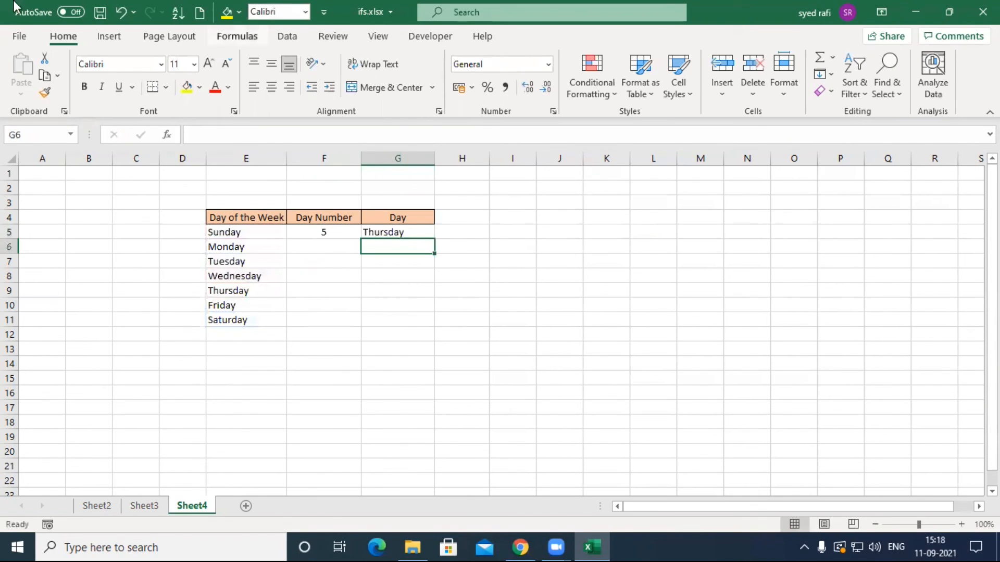
- Close ifs.xlsx with its changes saved and minimise the File Explorer window
click(983, 11)
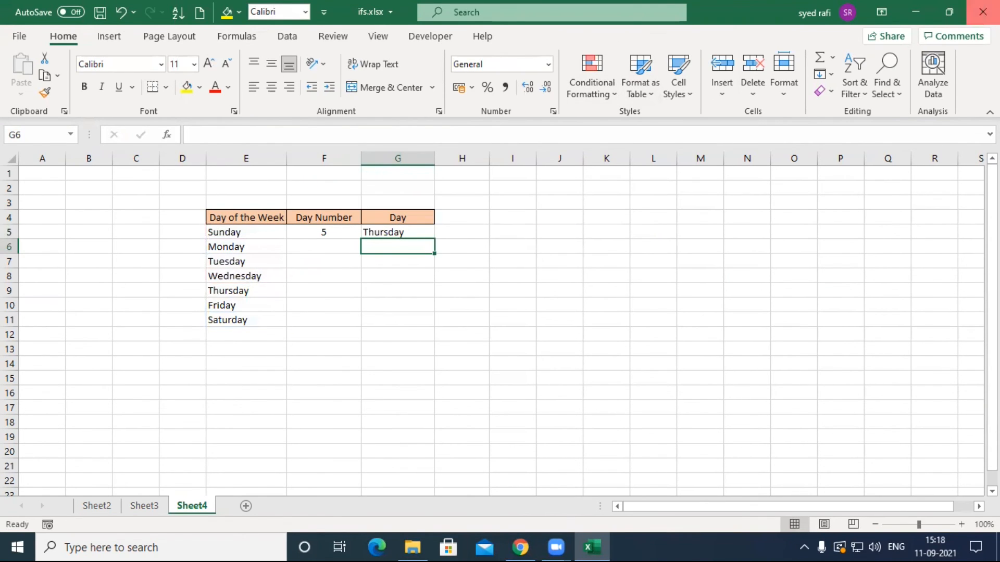
click(439, 288)
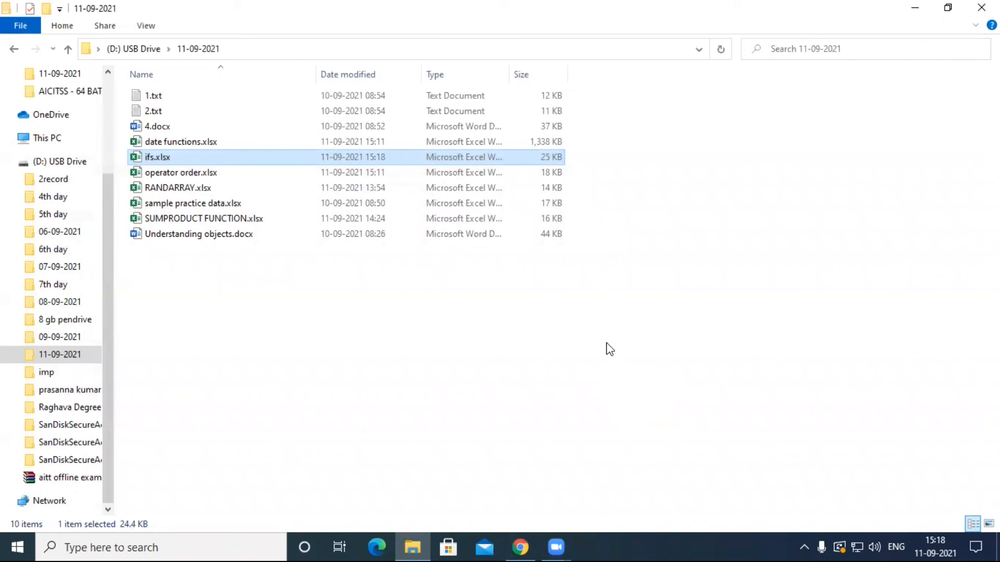
click(312, 357)
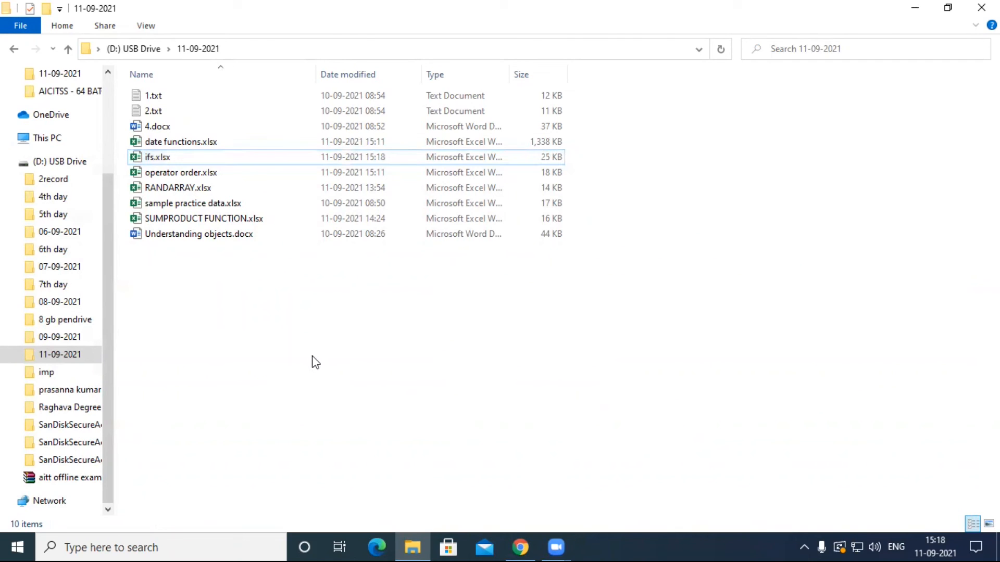
click(521, 547)
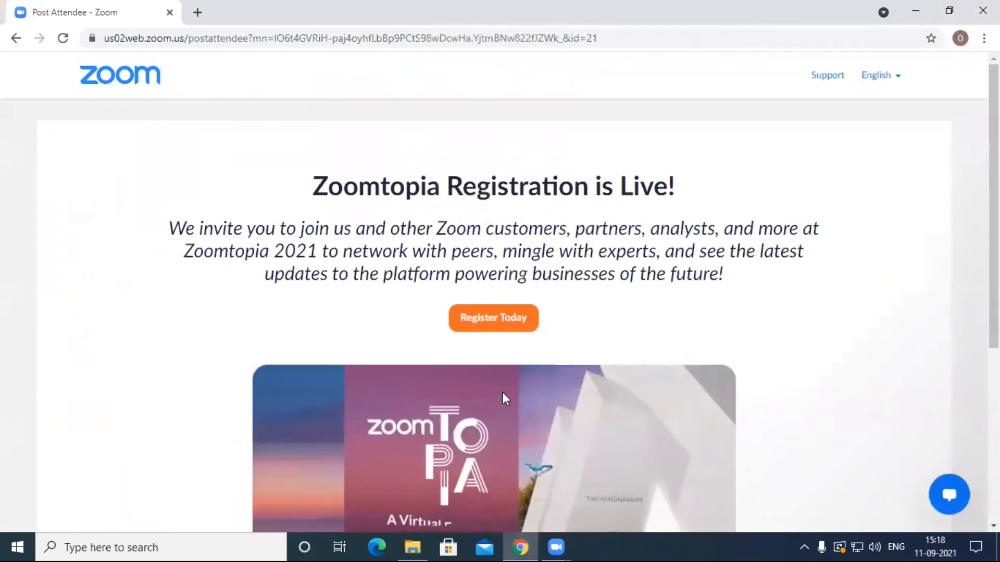
click(525, 546)
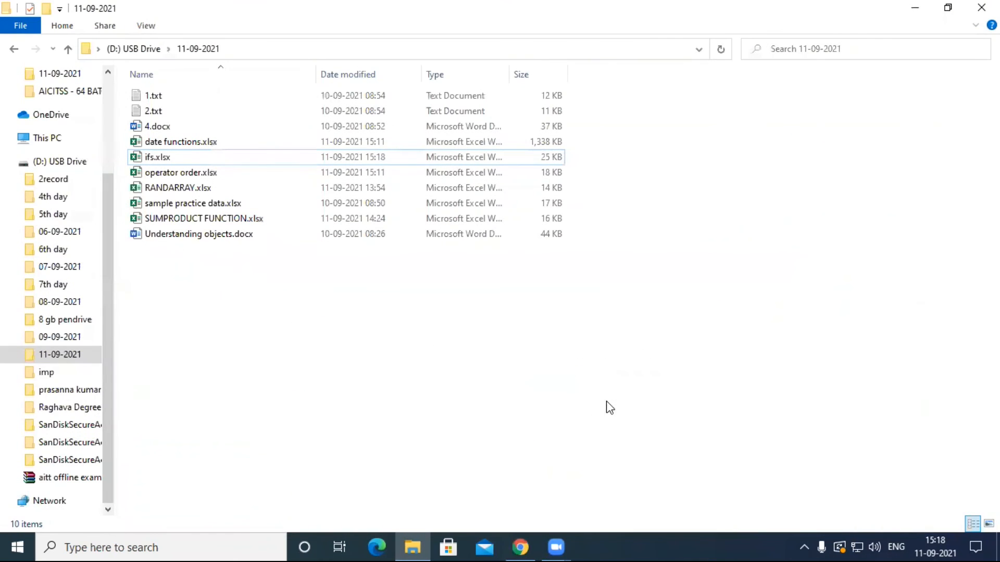
click(912, 9)
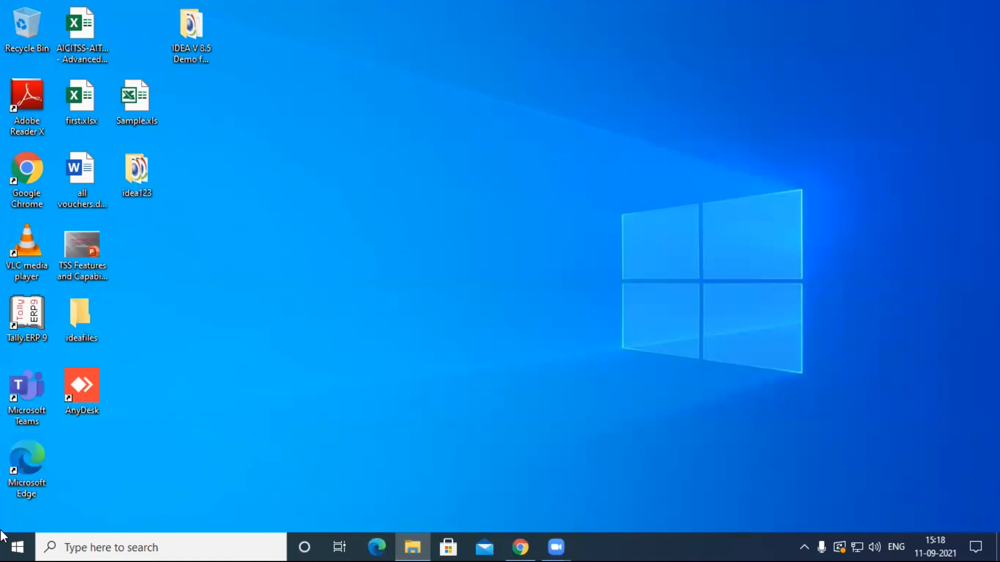
- Start Excel from the Windows desktop and create a blank workbook
click(17, 547)
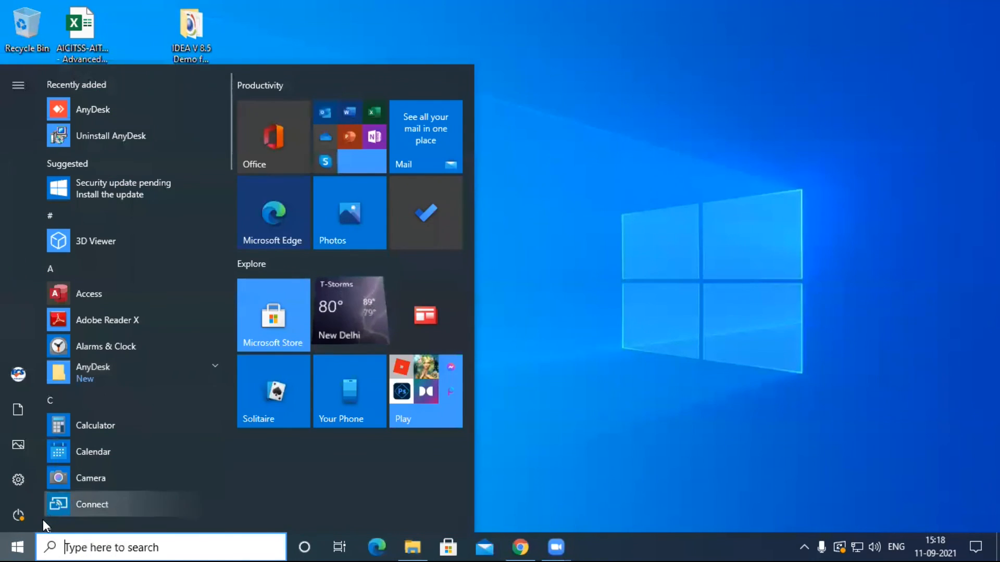
key(Escape)
key(super)
text(excel)
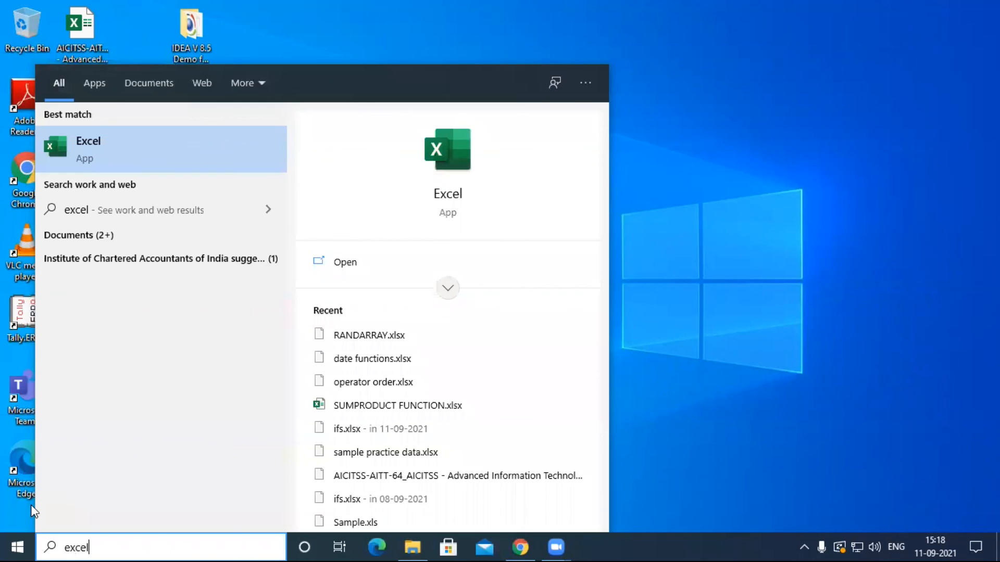
key(Return)
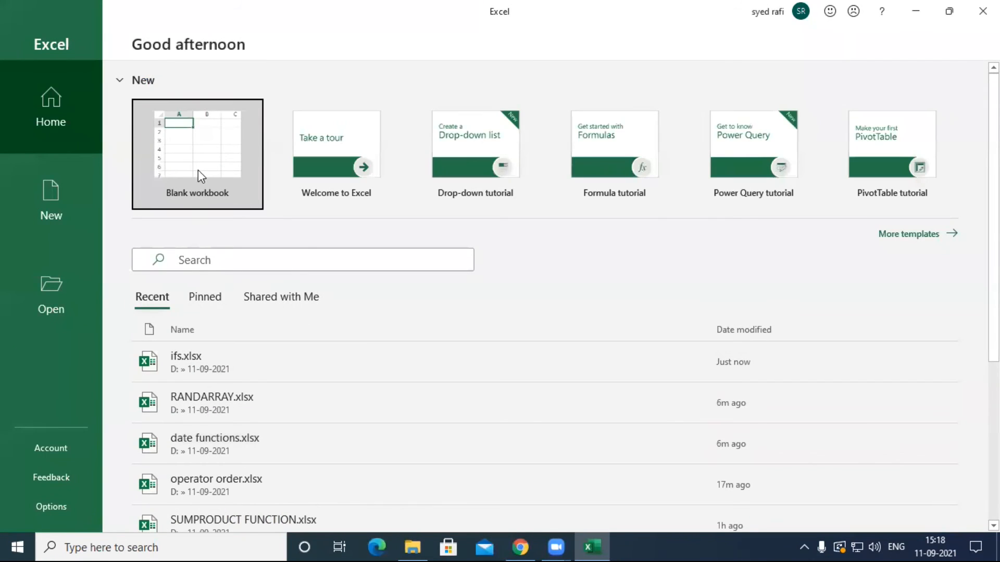
click(197, 170)
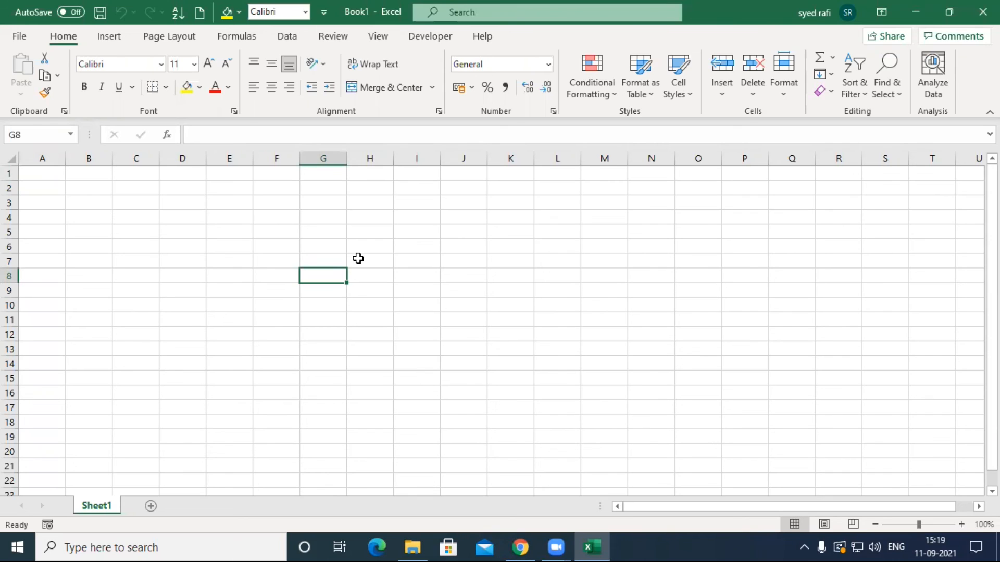
- Enter a list of five lowercase first names in cells E3 through E7
click(219, 199)
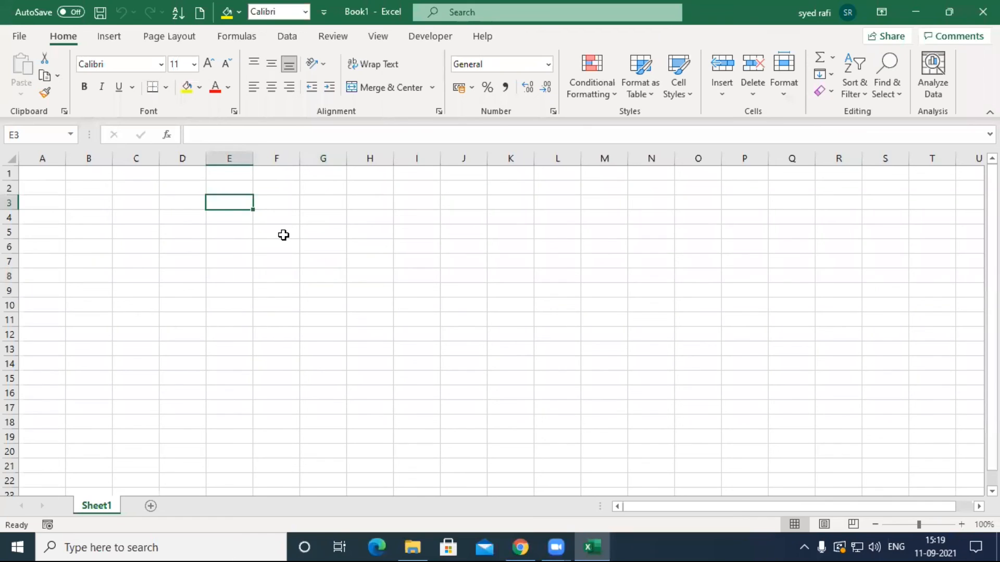
text(ramana)
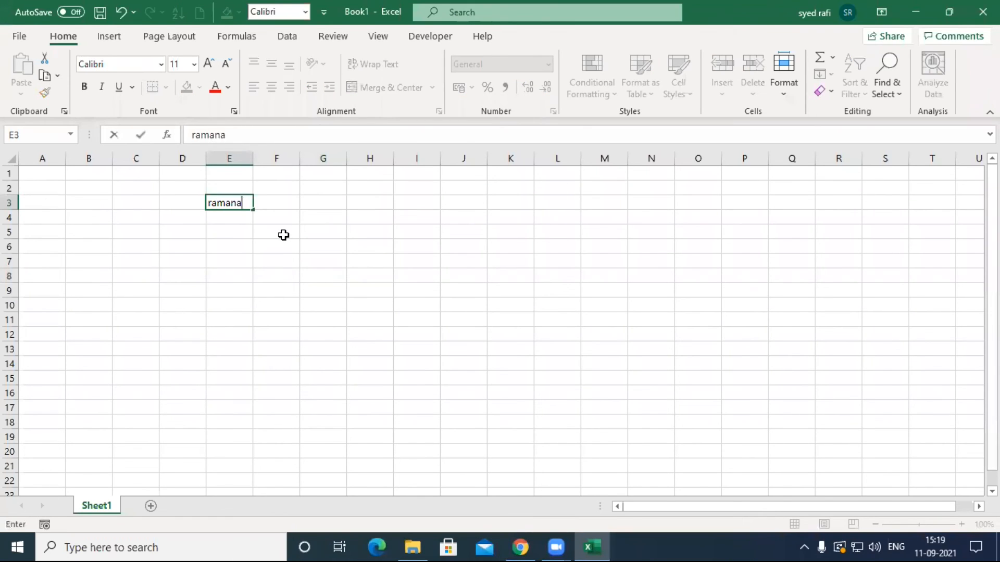
key(Return)
text(kirabn)
key(Return)
key(Up)
text(kiran)
key(Return)
text(vamsi)
key(Return)
text(abhi)
key(Return)
text(kalyan)
key(Return)
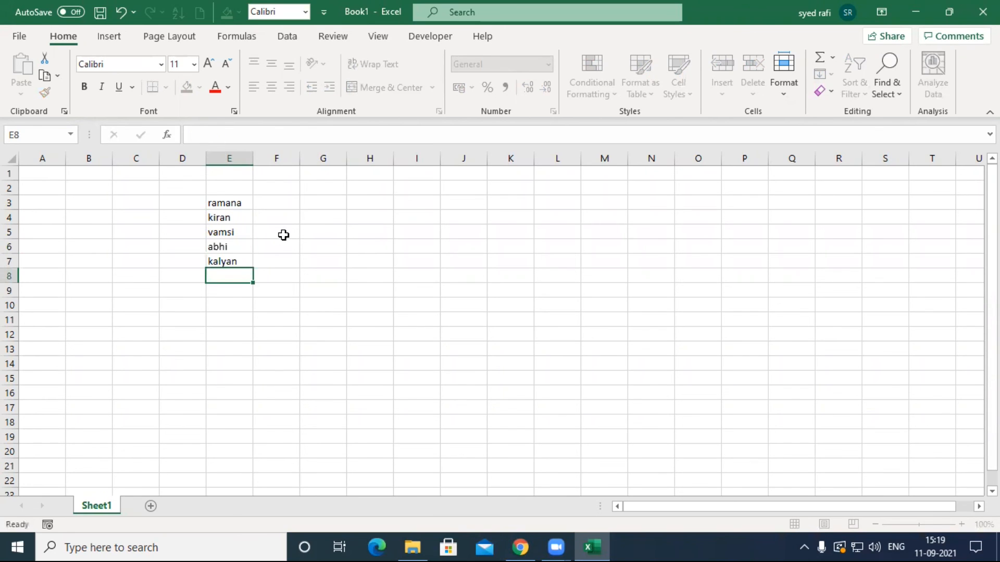
- Extend the list with five more first names in cells E8 through E12
text(nani)
key(Return)
text(mani)
key(Return)
text(bala)
key(Return)
text(surya)
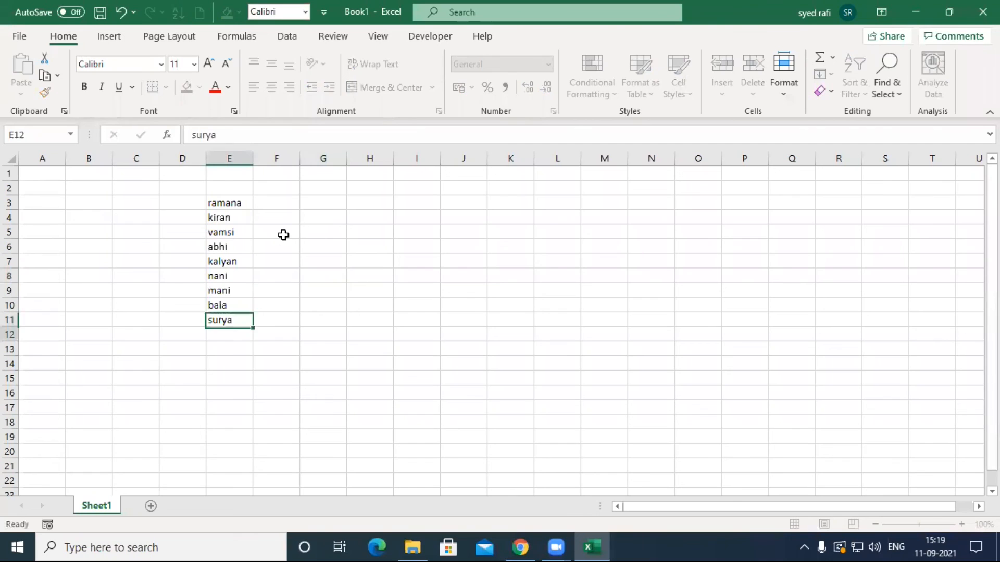
key(Return)
text(surehs)
key(Return)
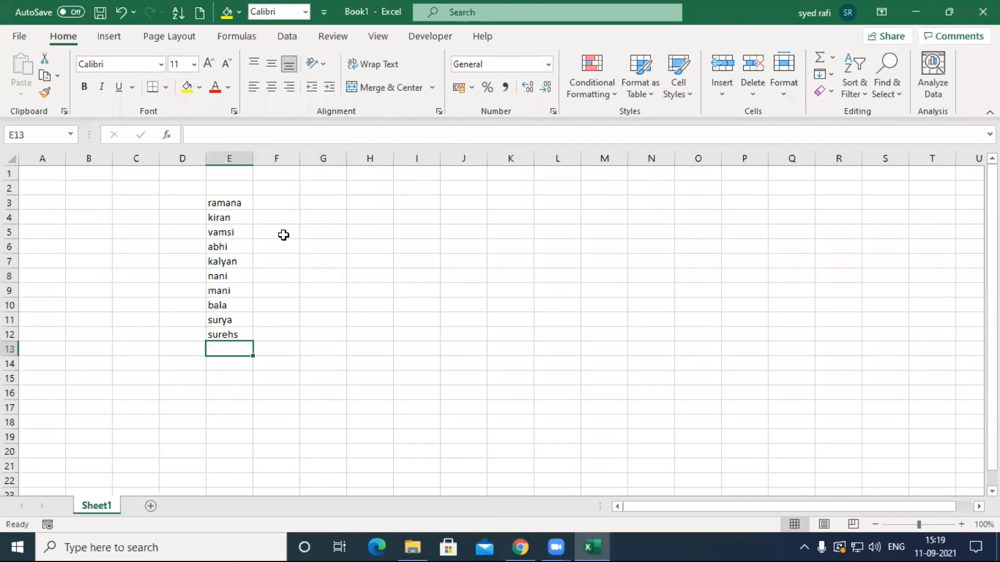
- Correct the misspelled first name in E12 so that it ends in "sh"
key(Up)
key(F2)
key(BackSpace)
key(BackSpace)
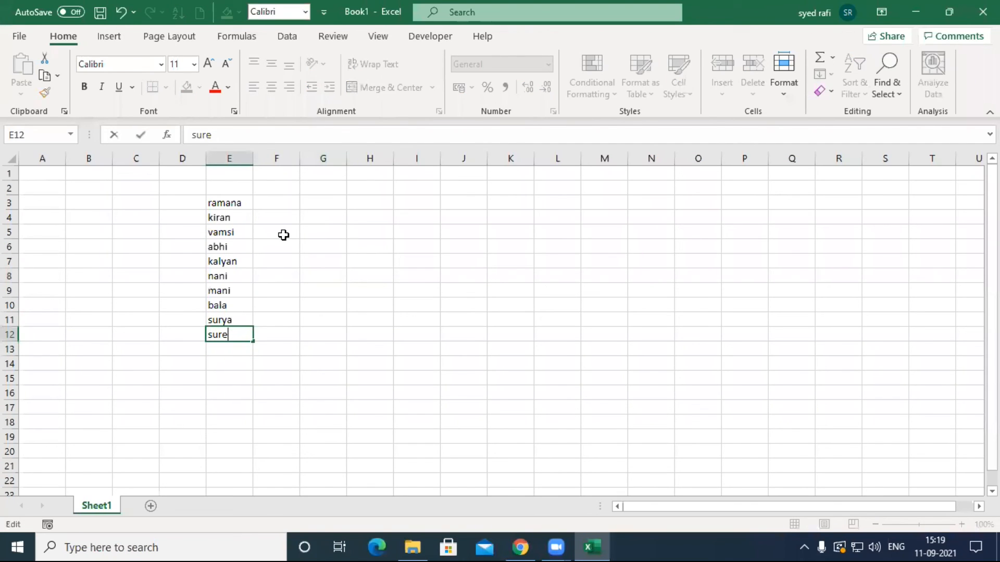
text(sh)
key(Return)
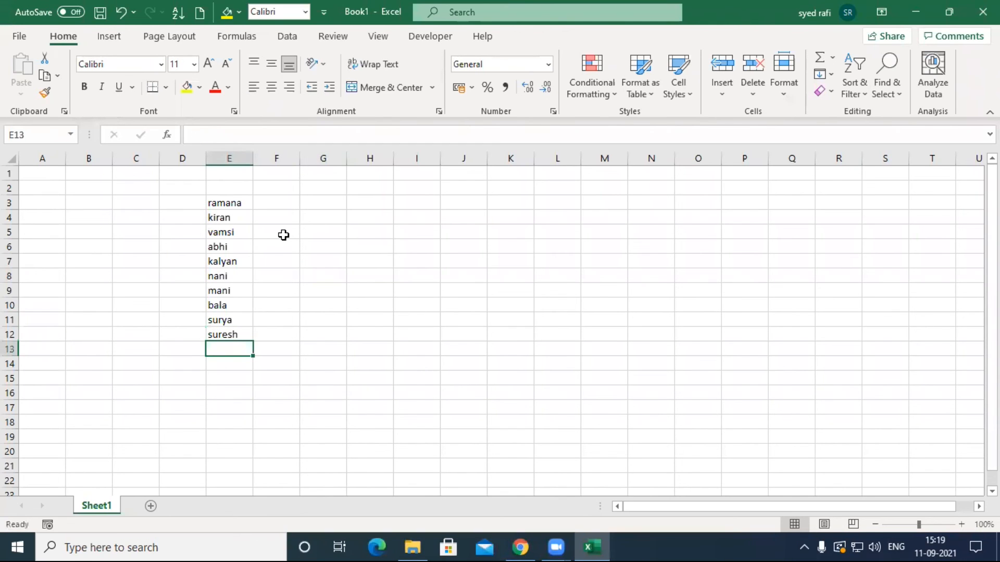
- Copy the names in E3:E12 and paste them twice below the list, starting at E13 and at E23
drag(226, 204, 233, 335)
key(ctrl+c)
click(228, 349)
key(ctrl+v)
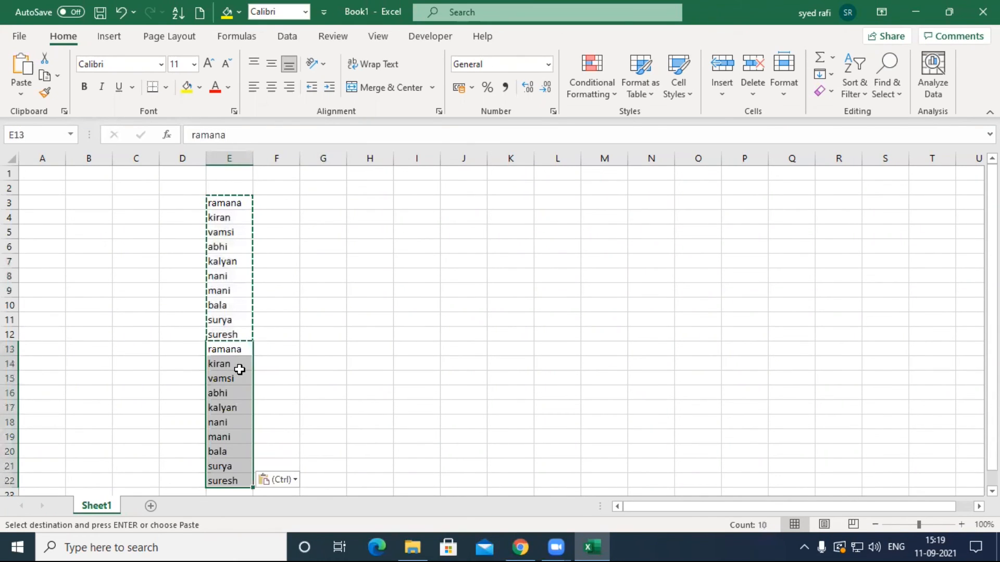
scroll(240, 369, down, 2)
click(232, 404)
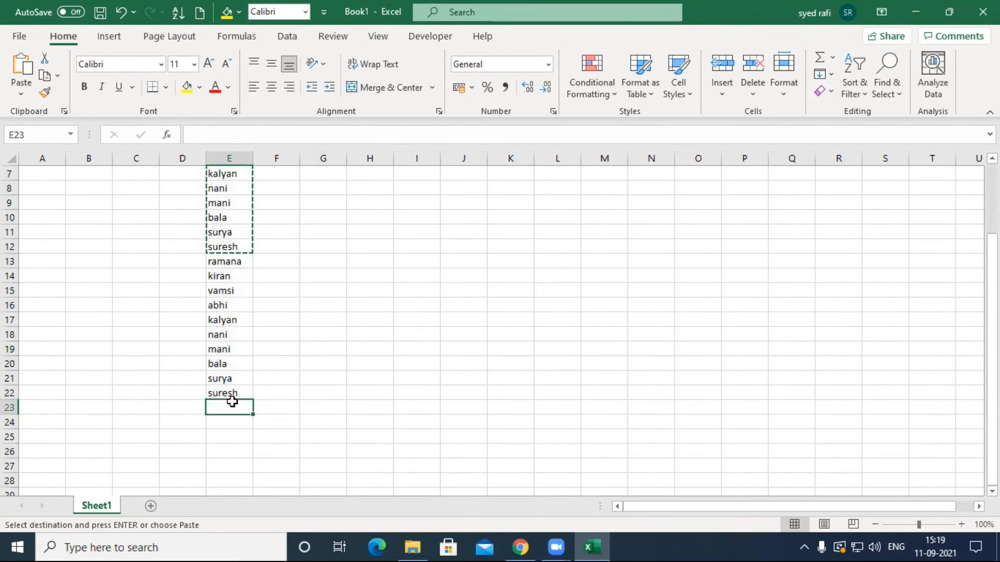
key(ctrl+v)
scroll(240, 313, up, 2)
click(235, 261)
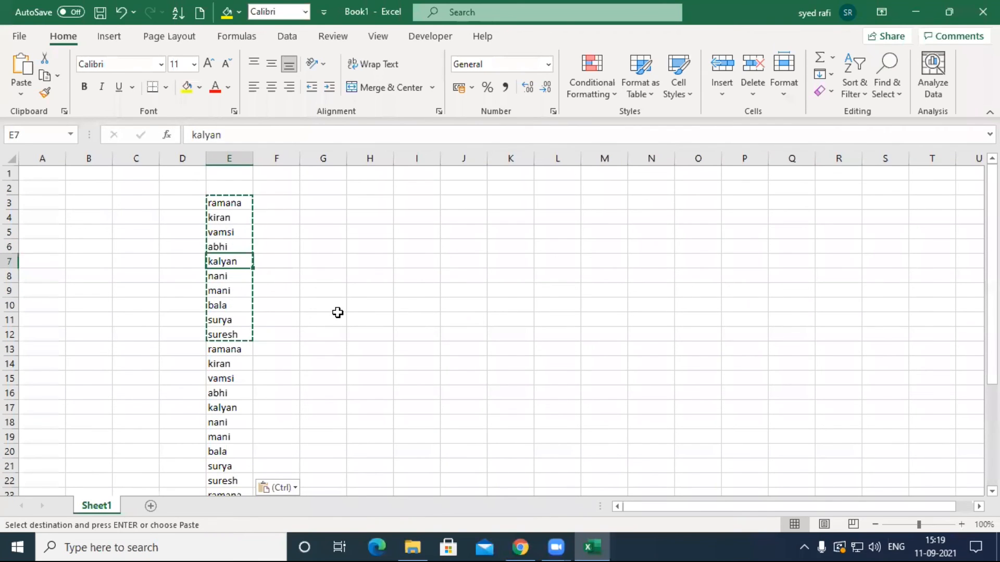
key(Escape)
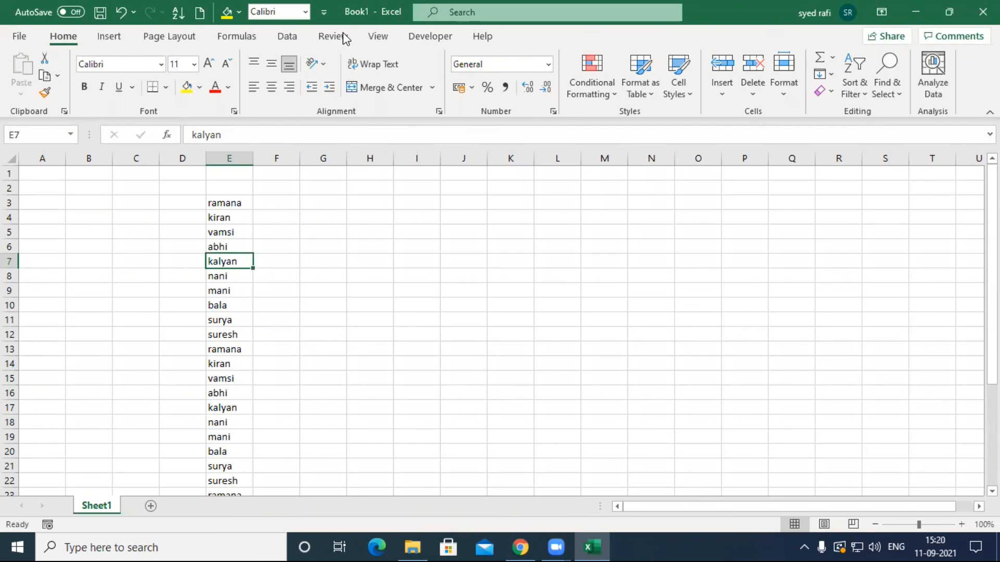
- Format the name in E4 with red Aharoni bold text, borders on all sides and a yellow fill
click(229, 215)
click(215, 87)
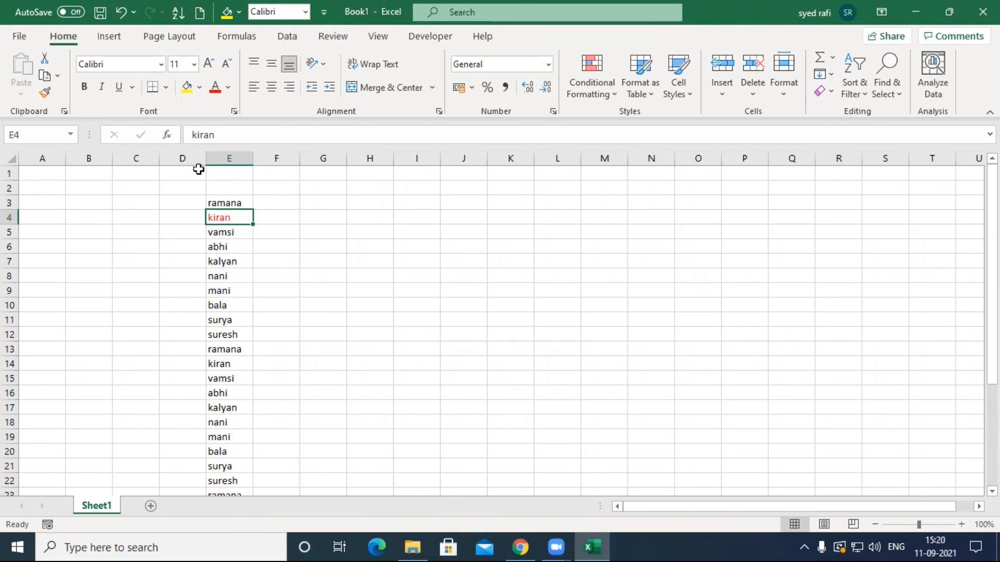
click(161, 64)
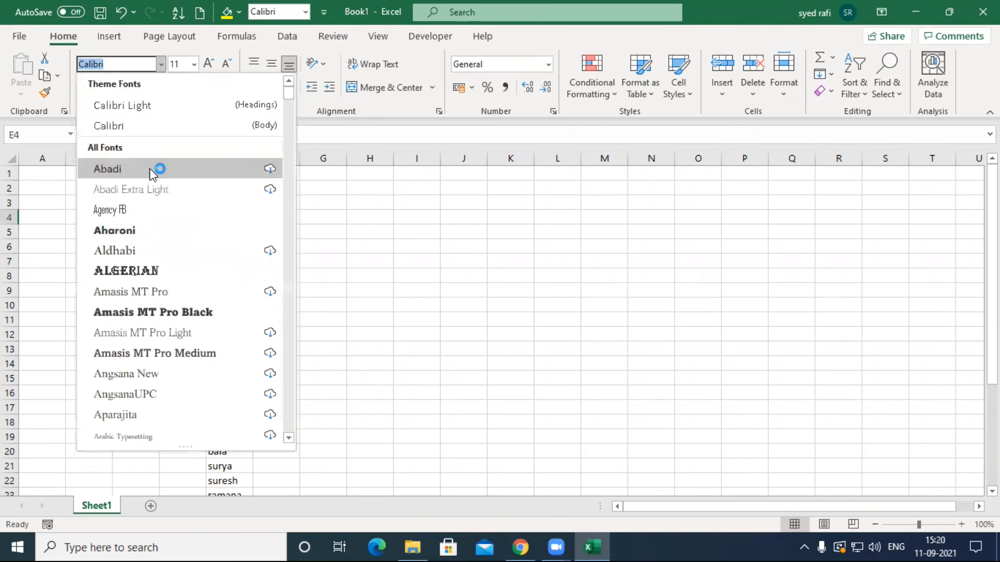
click(143, 231)
click(85, 86)
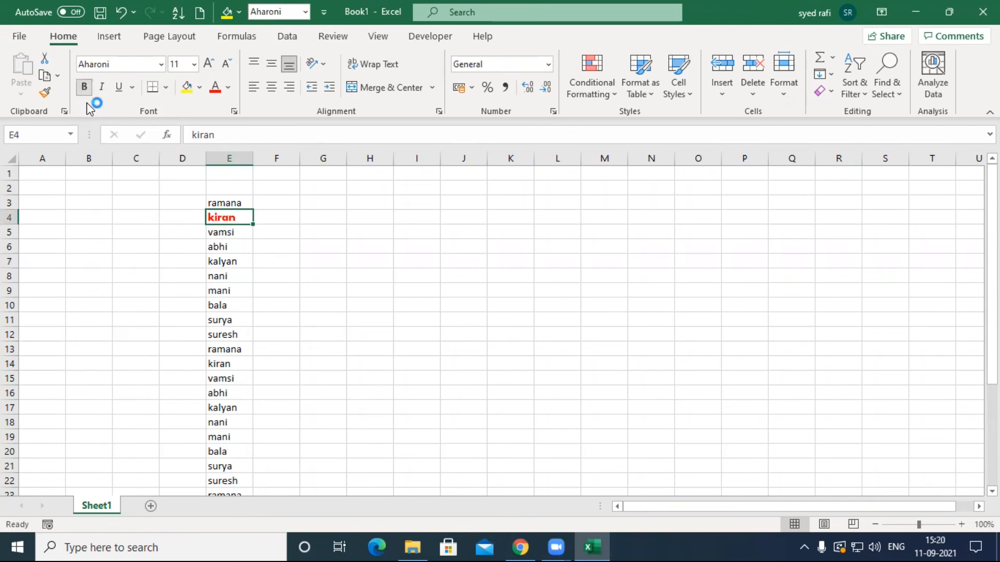
click(165, 89)
click(194, 229)
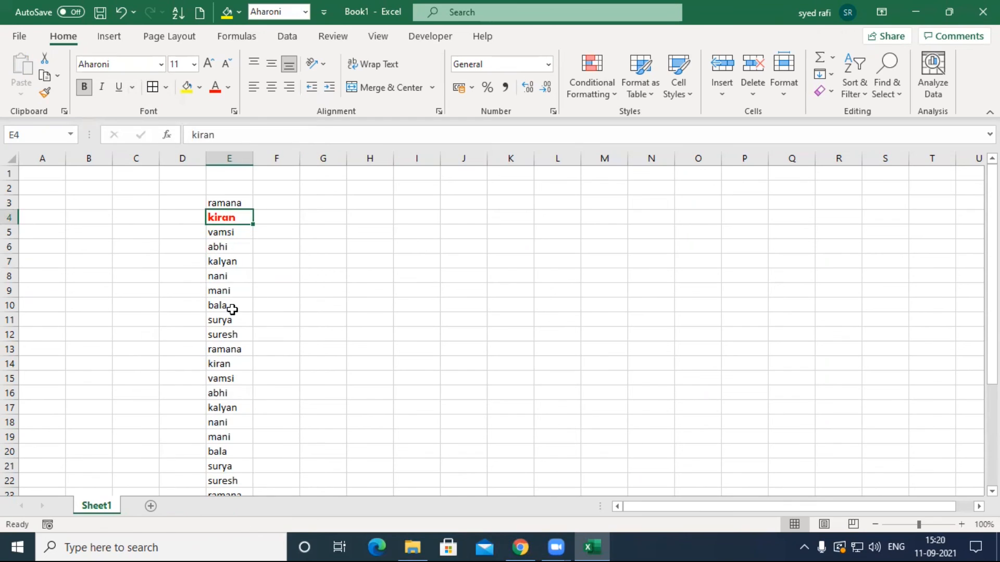
click(186, 87)
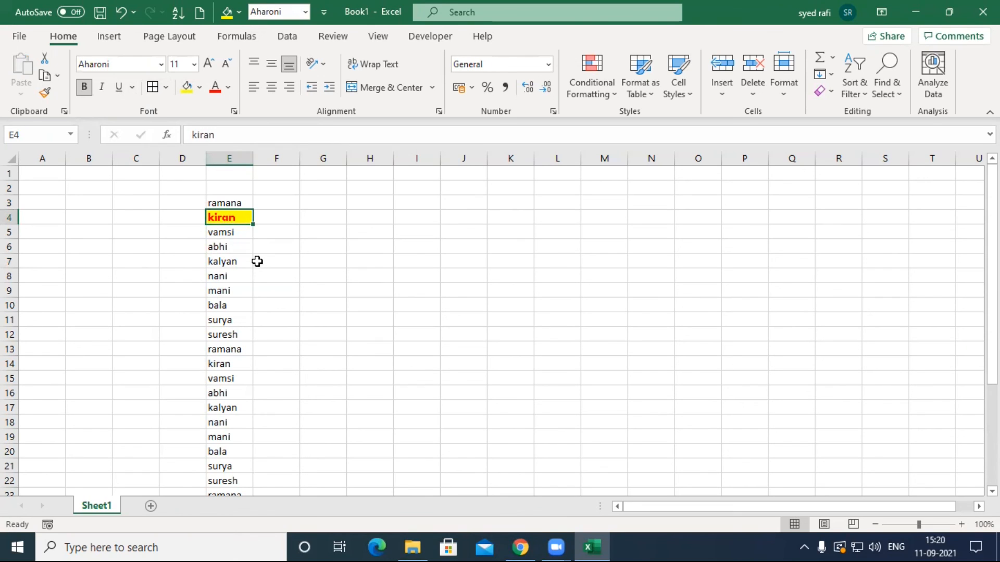
- Format the name in E8 with red Aharoni bold text, borders on all sides and a yellow fill
click(233, 279)
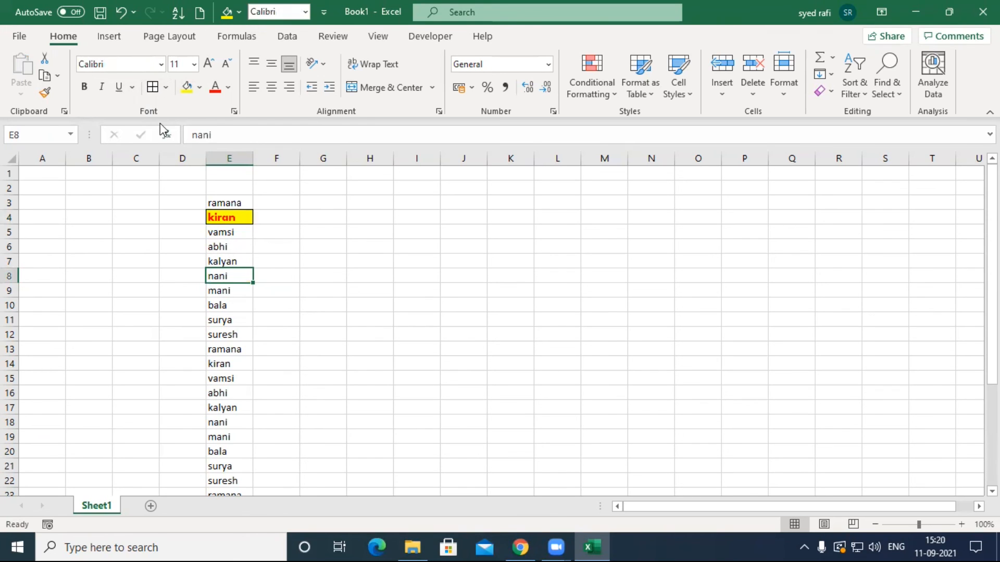
click(215, 88)
click(185, 87)
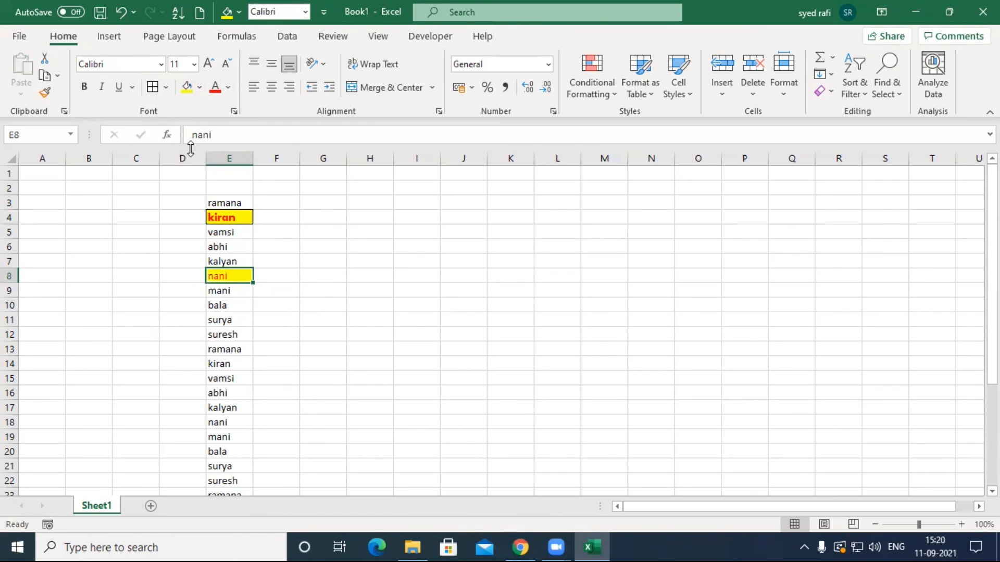
click(161, 64)
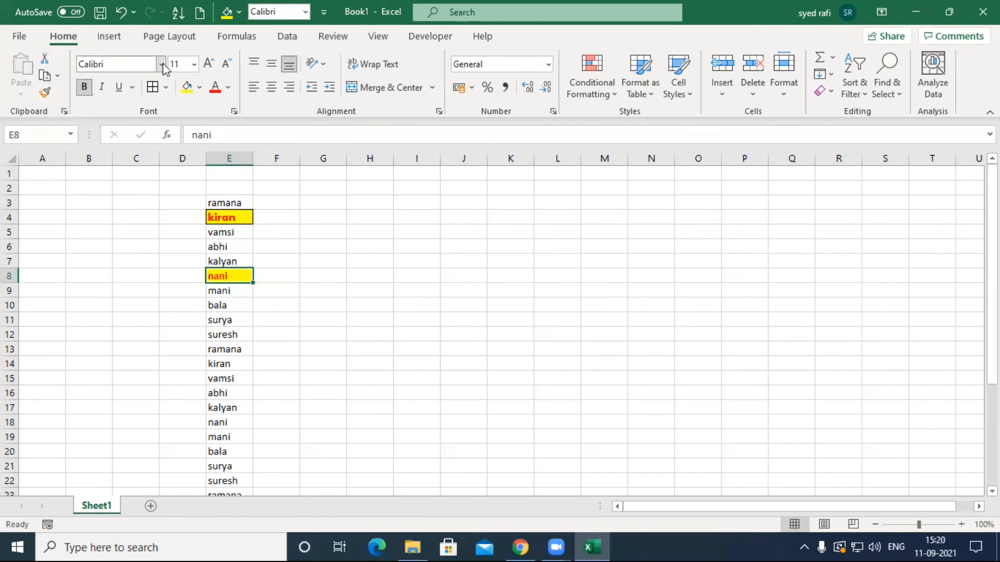
click(161, 234)
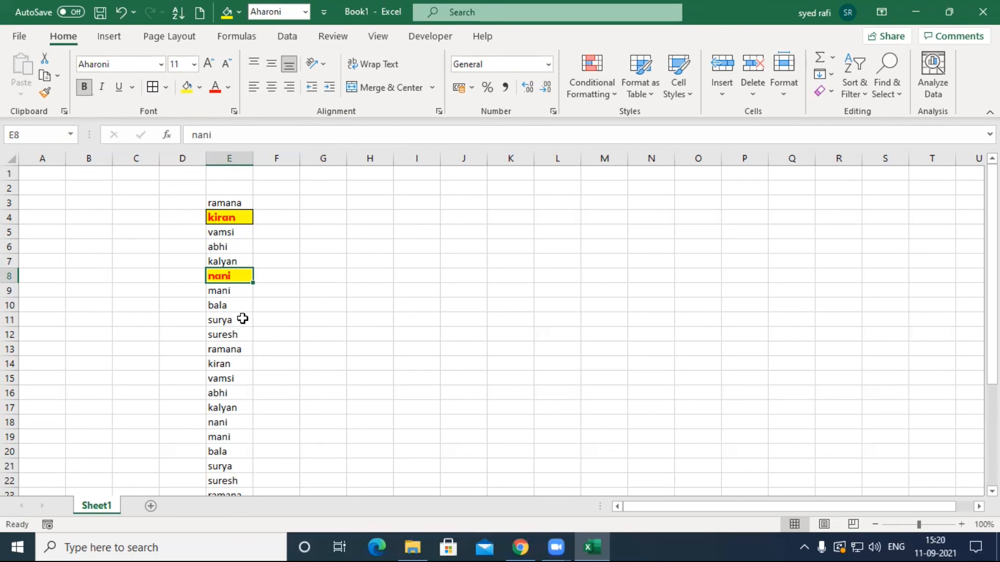
- Undo the individual formatting of the names in E8 and E4, and restore the pasted block of names starting at E23
click(236, 336)
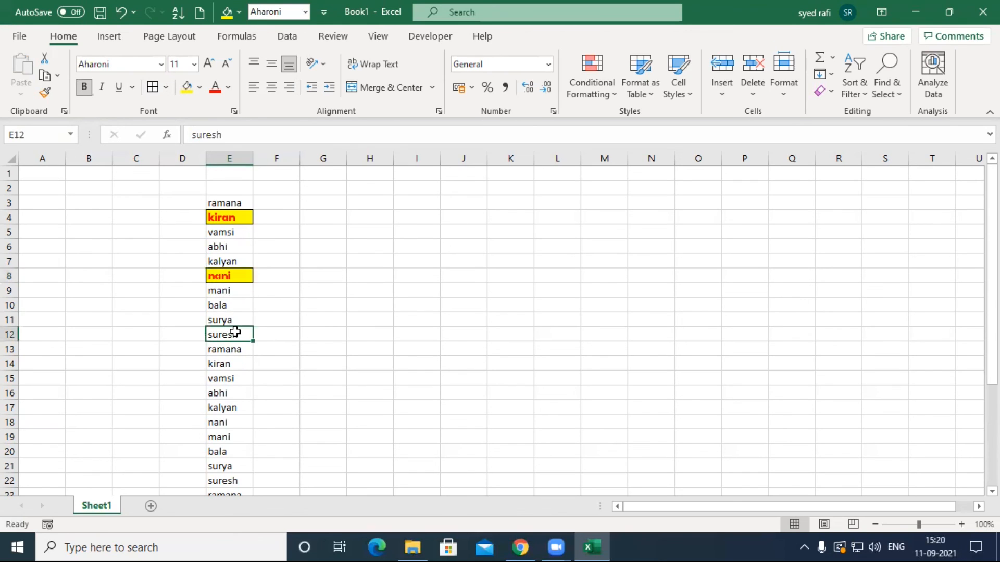
key(ctrl+z)
key(ctrl+z)
key(ctrl+z)
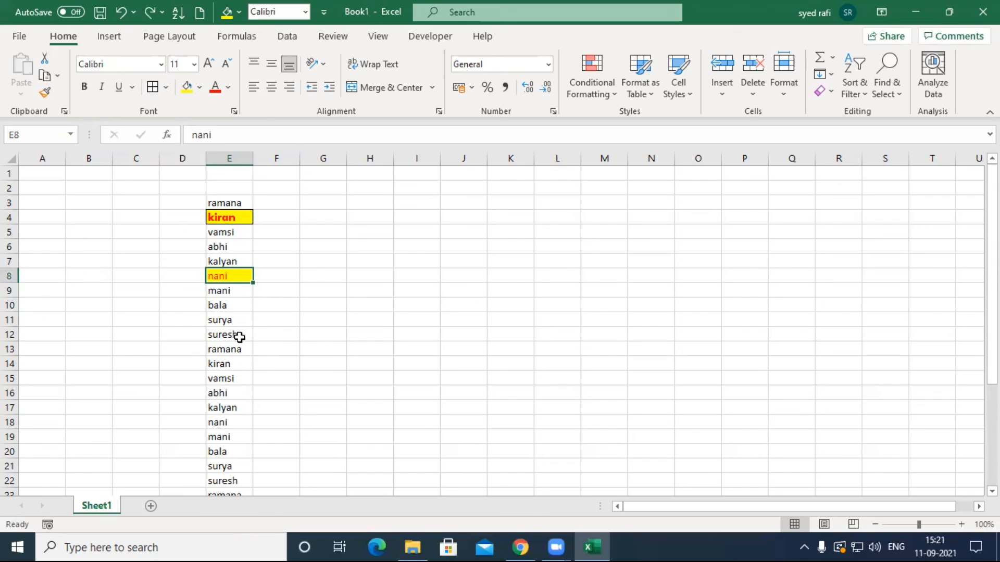
key(ctrl+z)
key(ctrl+z)
key(ctrl+z)
key(ctrl+z)
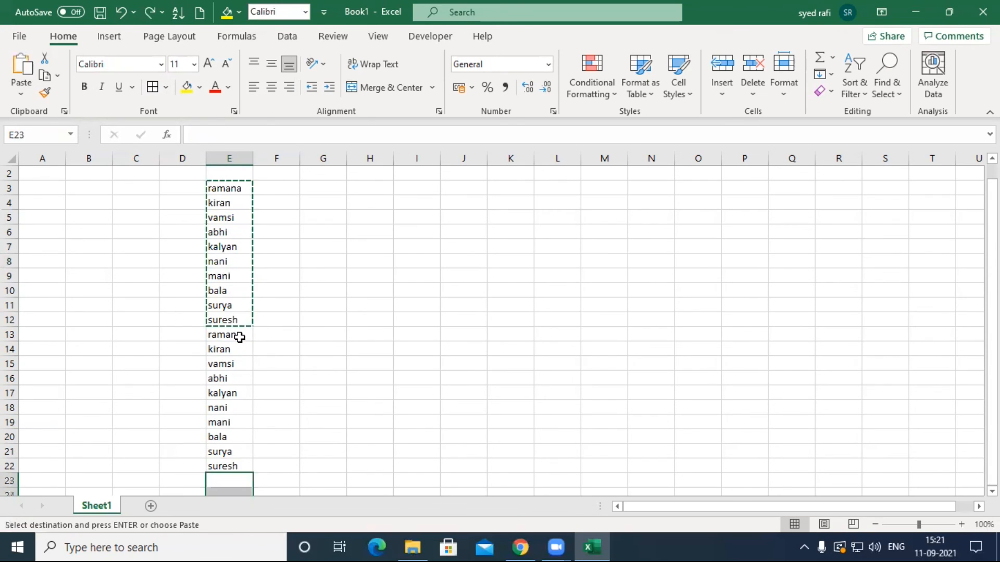
key(Return)
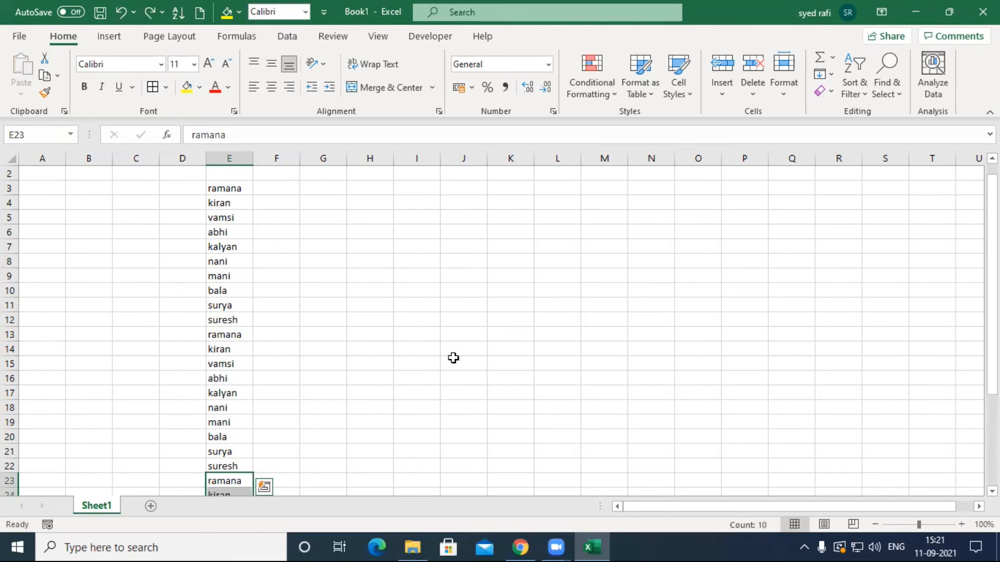
scroll(453, 357, up, 1)
click(223, 219)
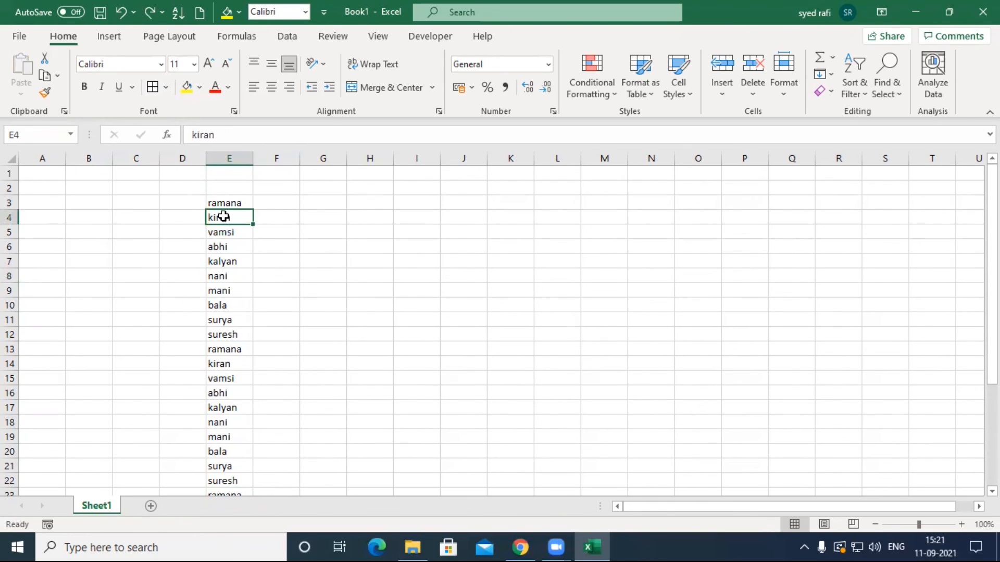
- Select the name in E3 and look through the available macro viewing and recording commands
click(230, 201)
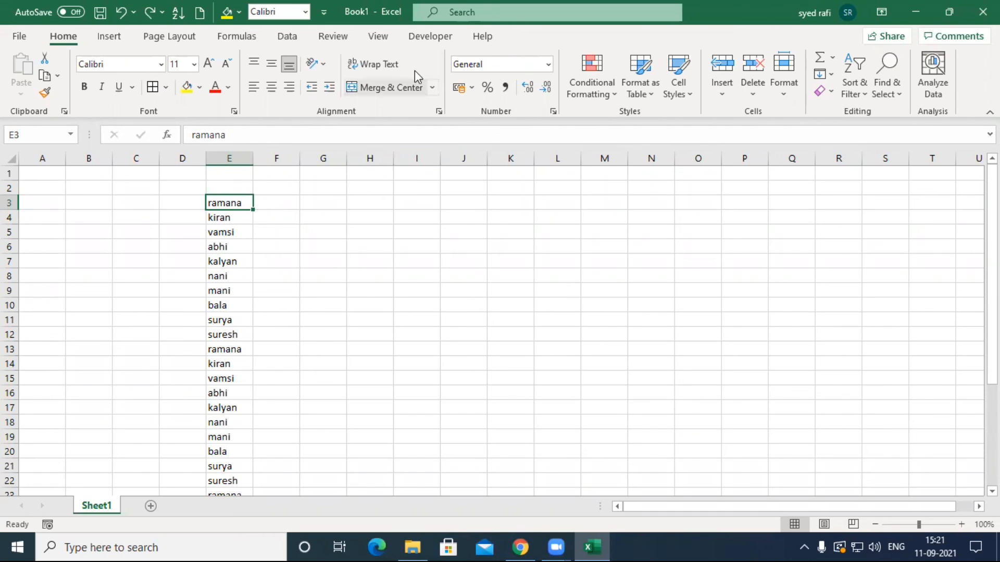
click(379, 38)
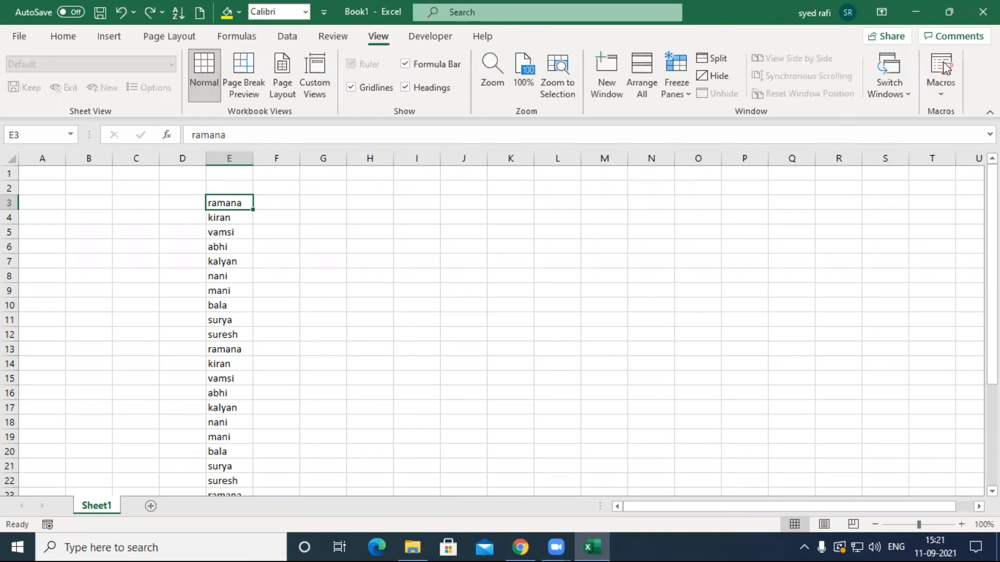
click(941, 90)
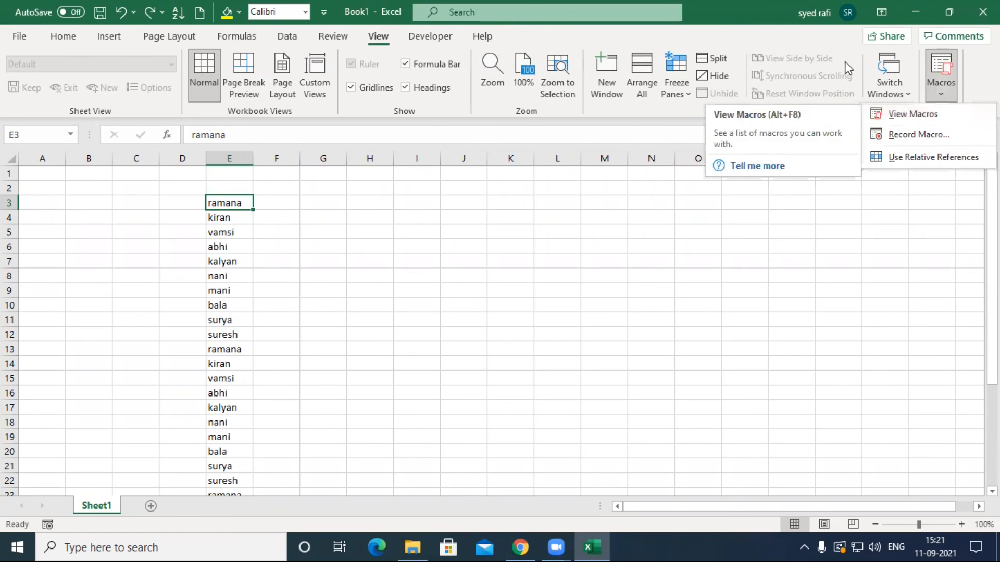
click(477, 93)
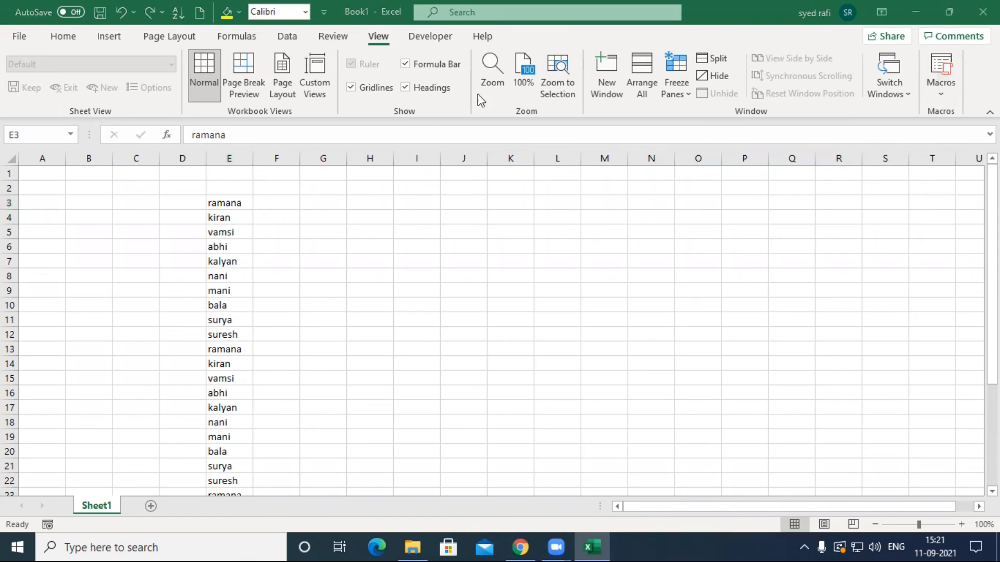
click(438, 39)
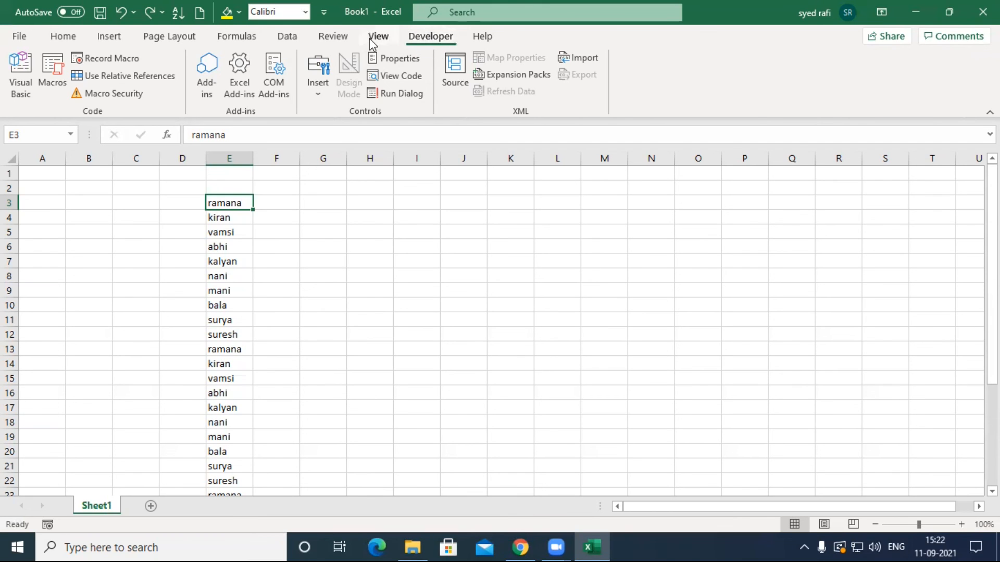
- Hide the Developer tab through the ribbon customization options
click(20, 37)
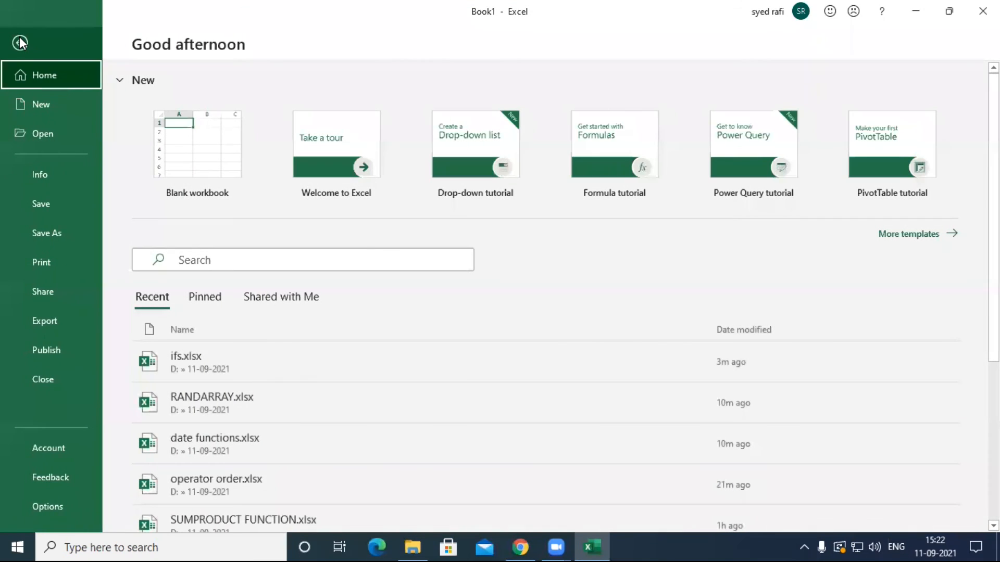
click(54, 505)
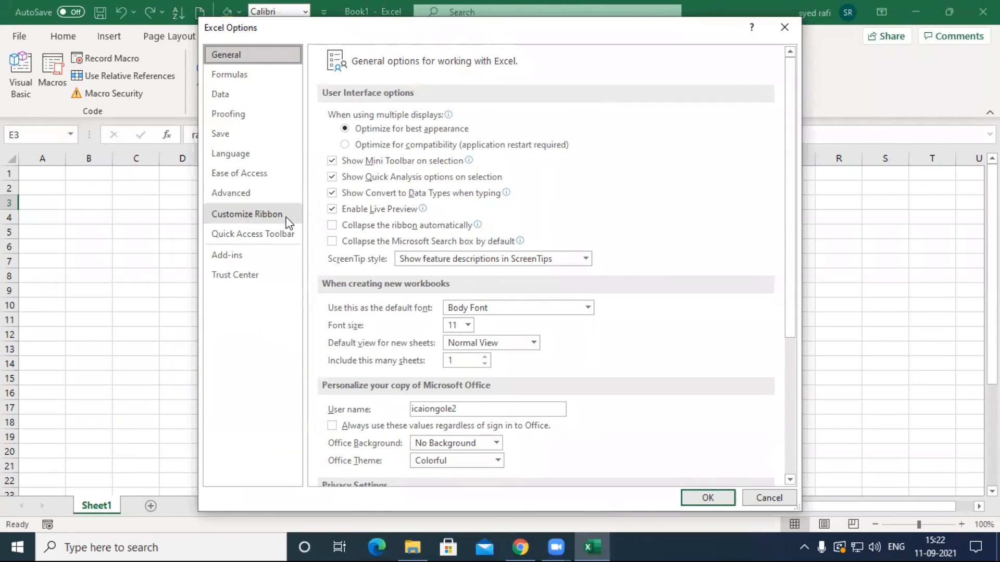
click(257, 213)
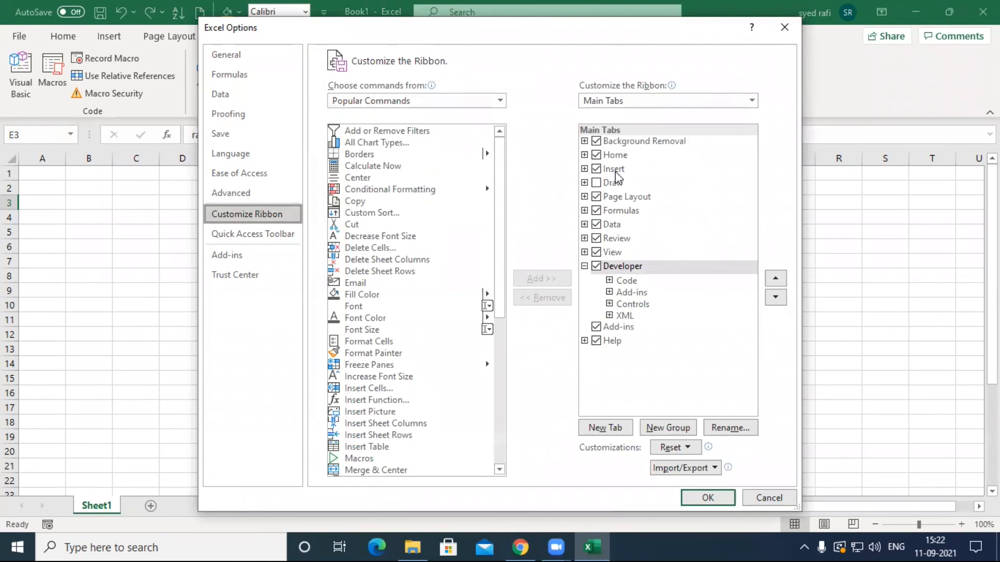
click(596, 268)
click(597, 269)
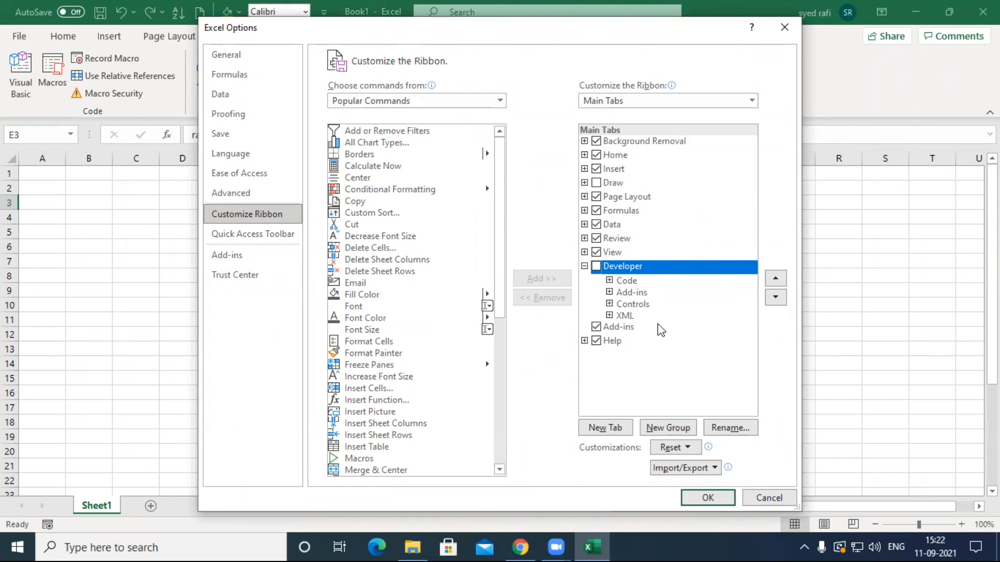
click(706, 497)
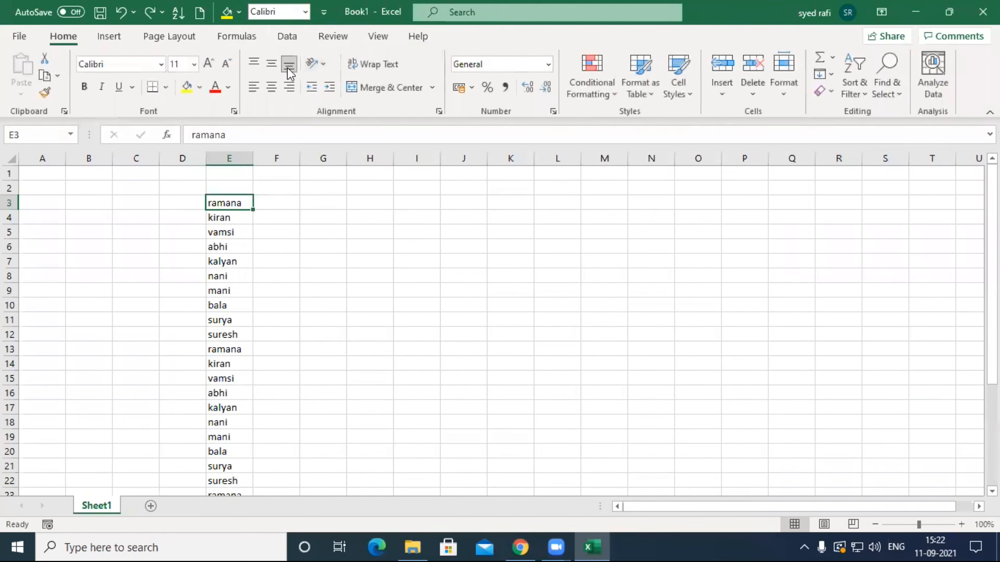
- Enable the Developer tab again in the ribbon customization options
click(3, 36)
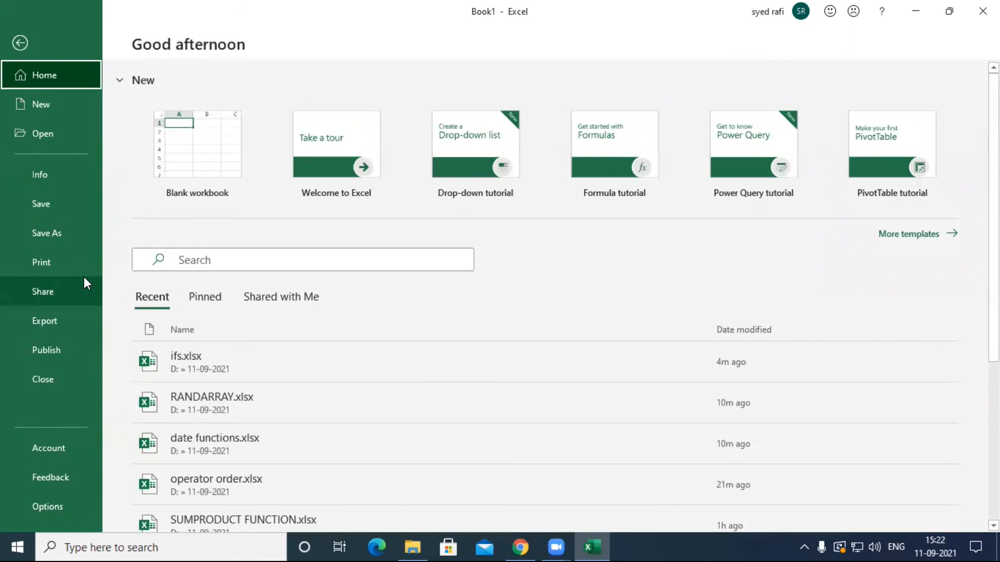
click(72, 505)
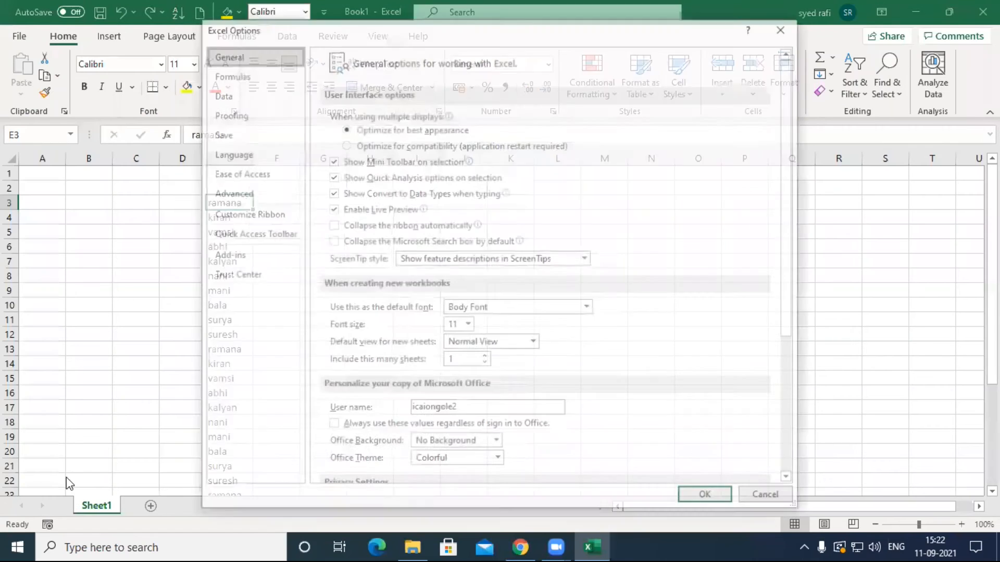
click(274, 214)
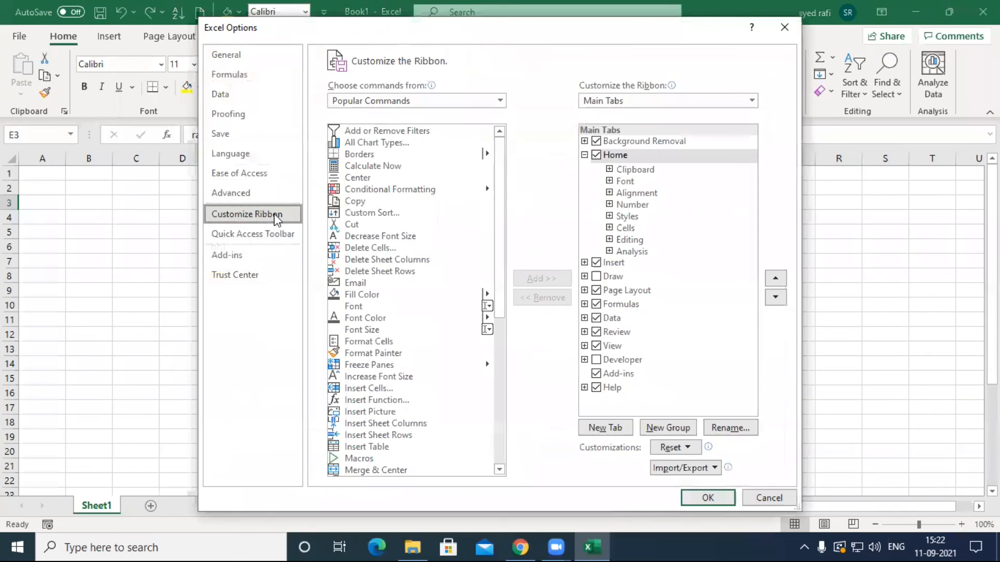
click(596, 359)
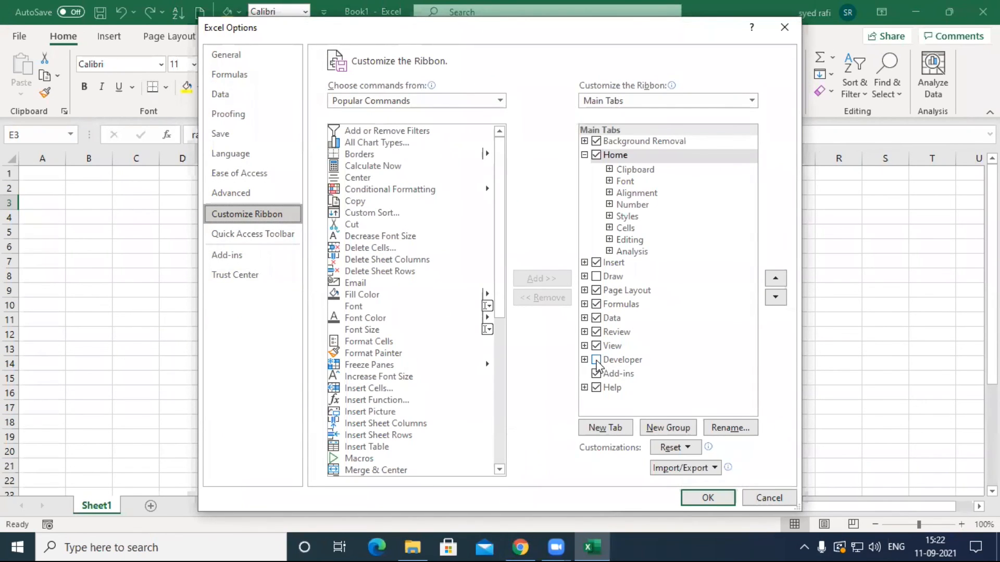
click(701, 498)
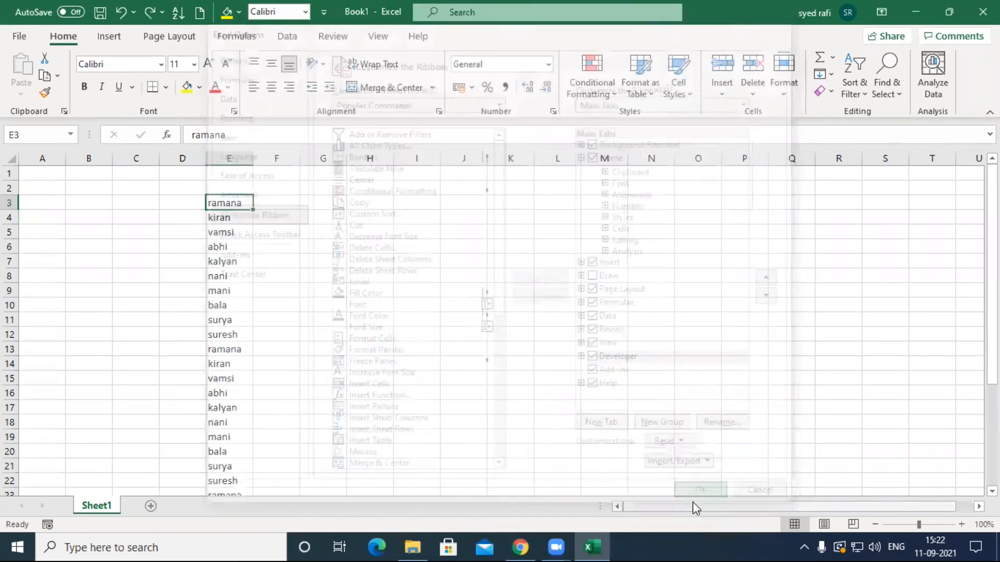
- Start recording a macro stored in this workbook, with Ctrl+w as its shortcut key
click(430, 38)
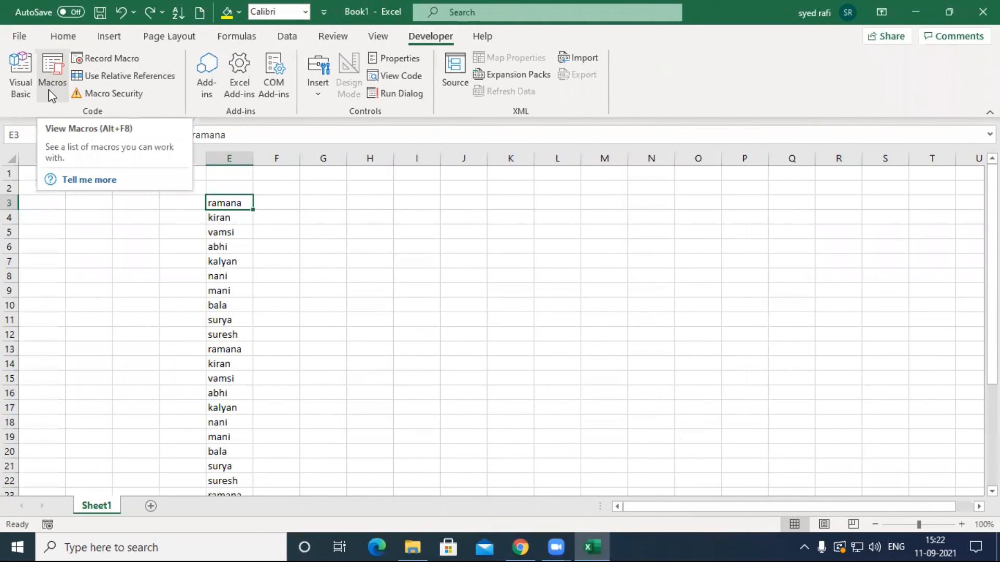
click(119, 62)
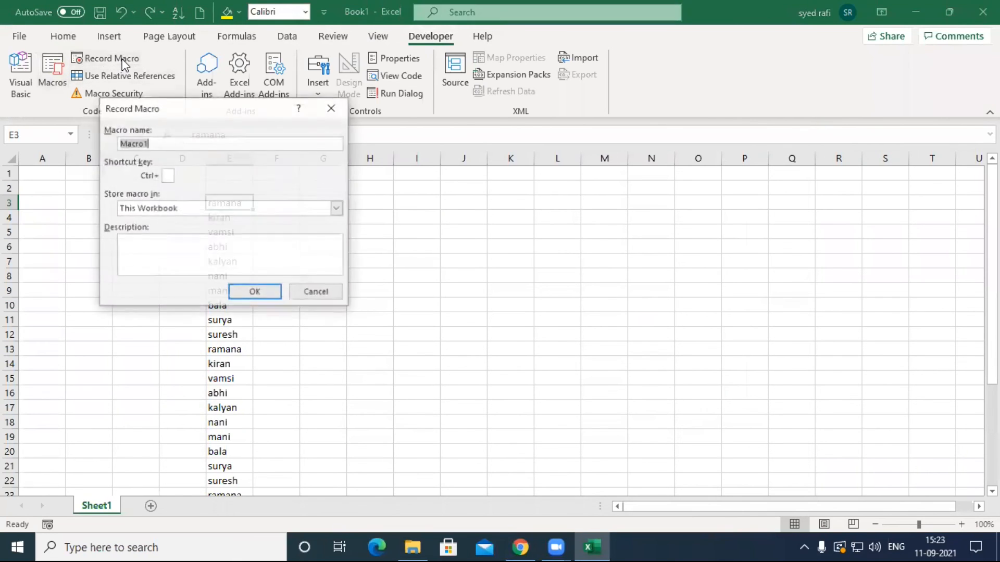
click(169, 176)
text(w)
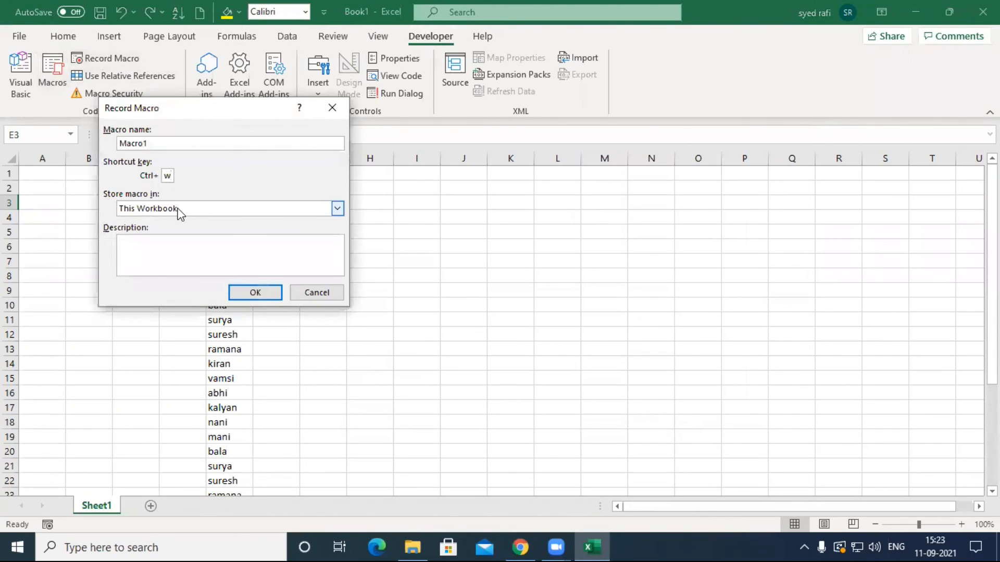
click(267, 292)
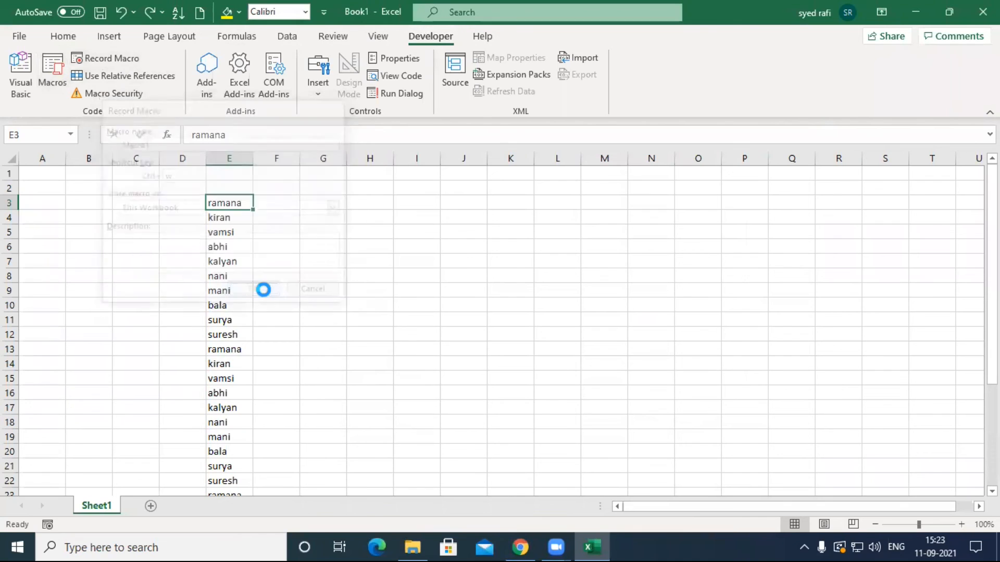
- Format the name in E3 with red, bold, underlined text, a yellow fill and borders on all sides
click(72, 37)
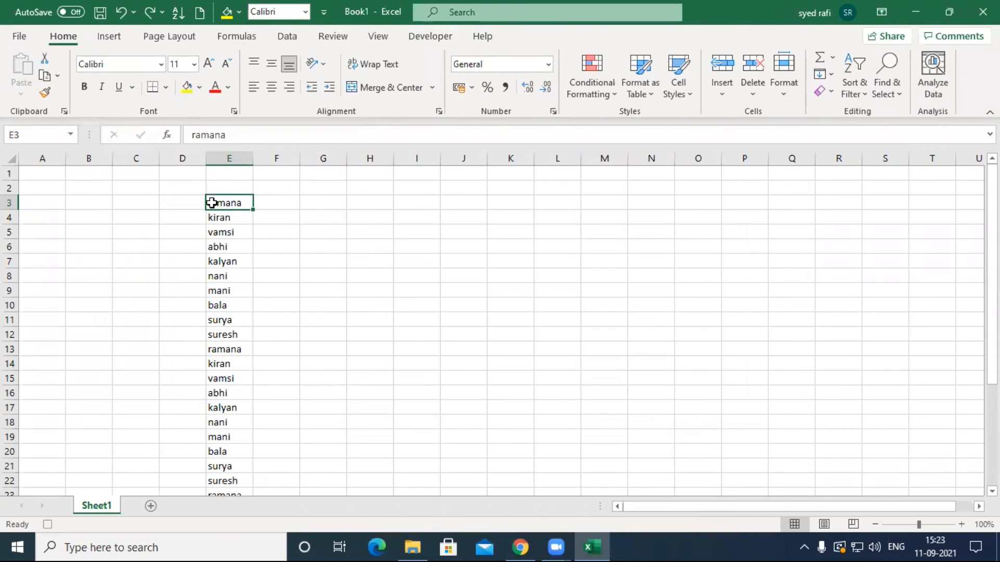
click(214, 86)
click(186, 86)
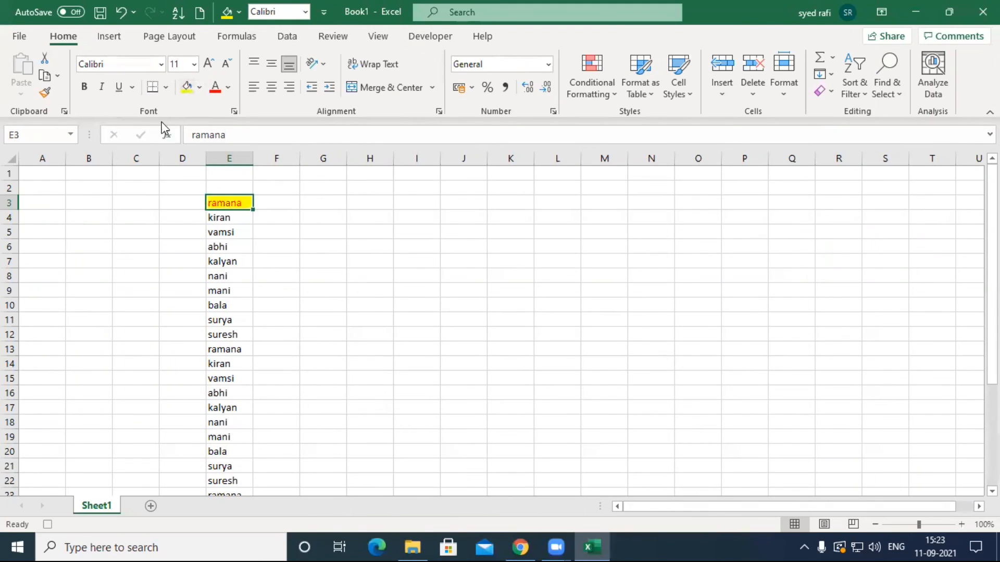
click(166, 88)
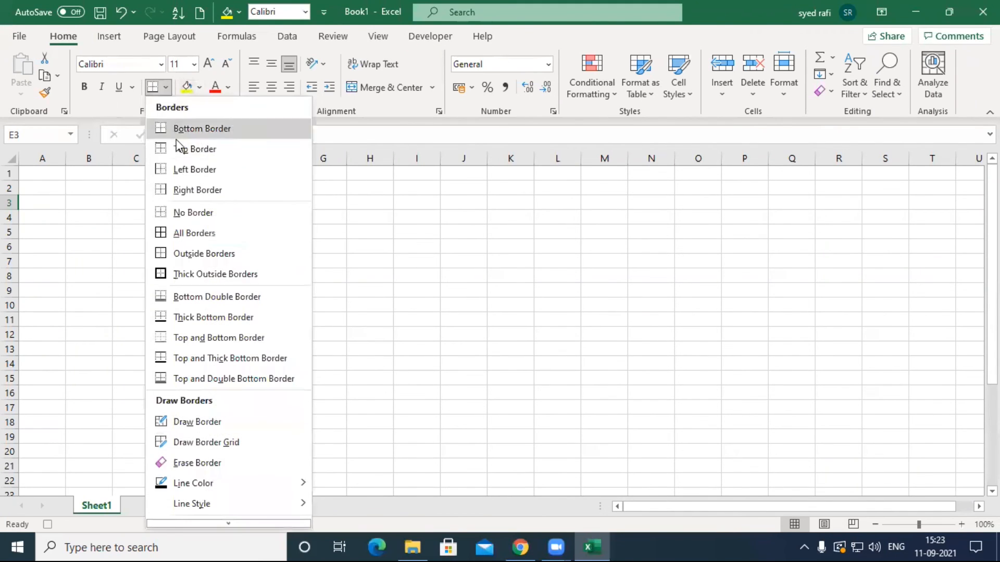
click(203, 232)
click(84, 87)
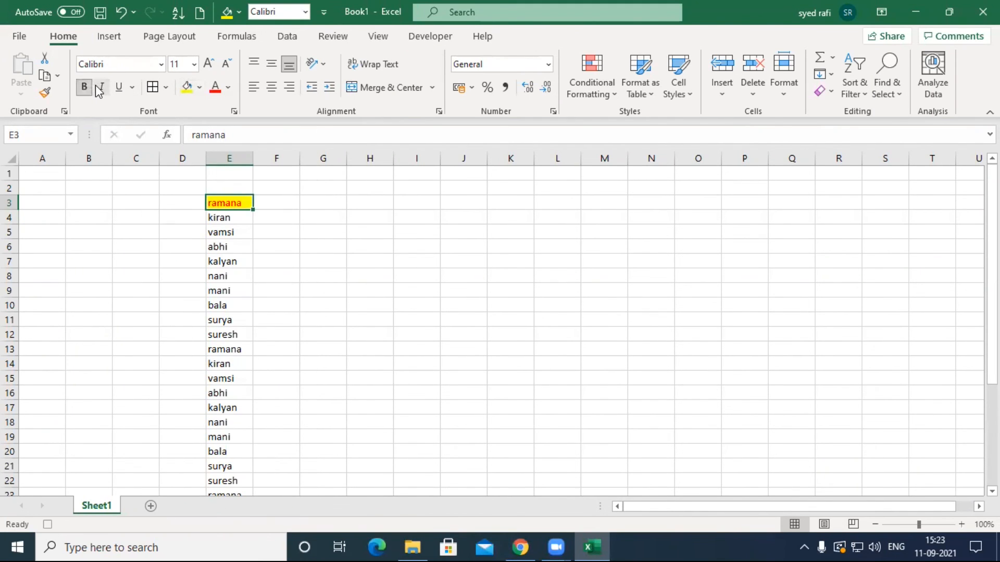
click(120, 89)
- Stop recording the macro and select the name in E6
click(428, 37)
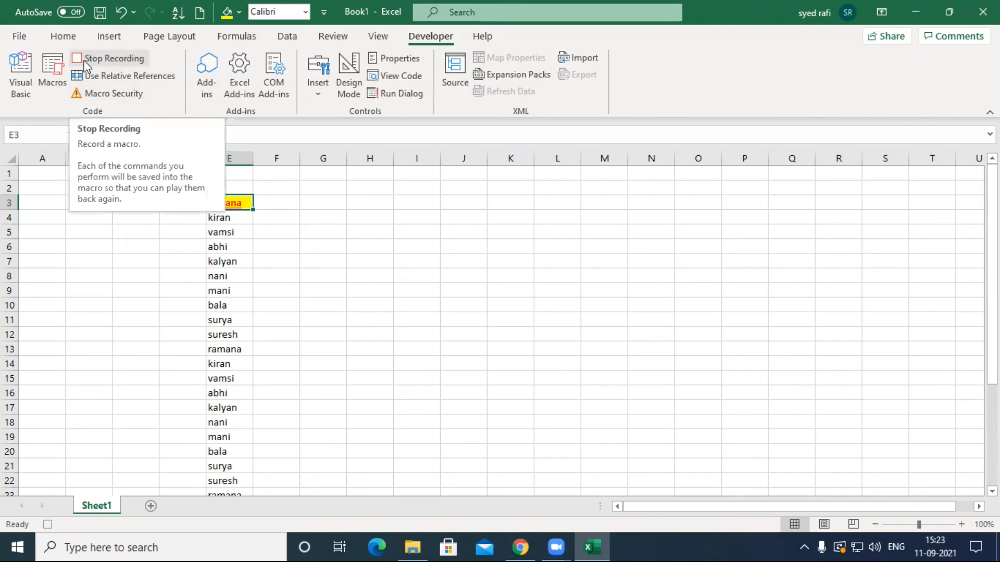
click(47, 524)
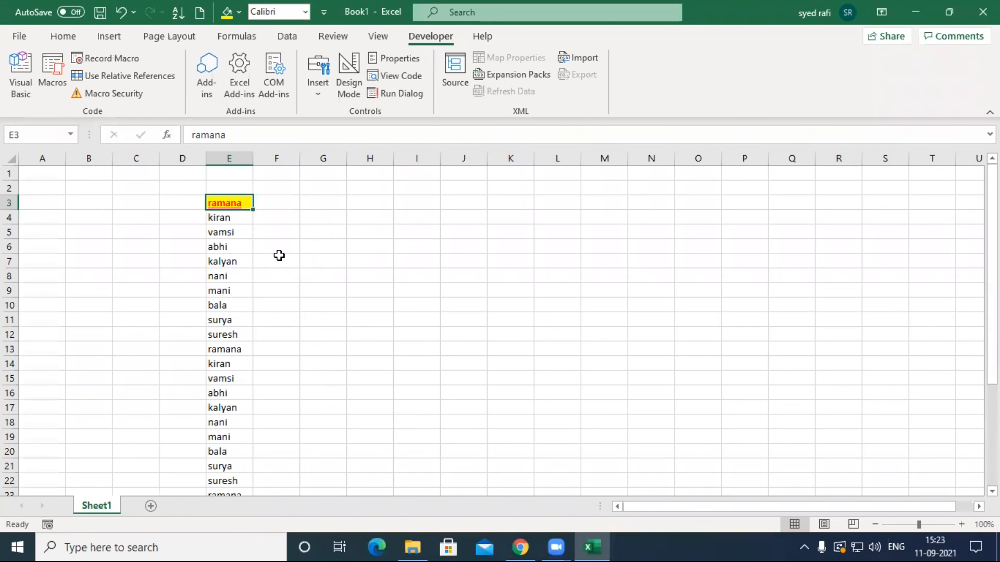
click(230, 242)
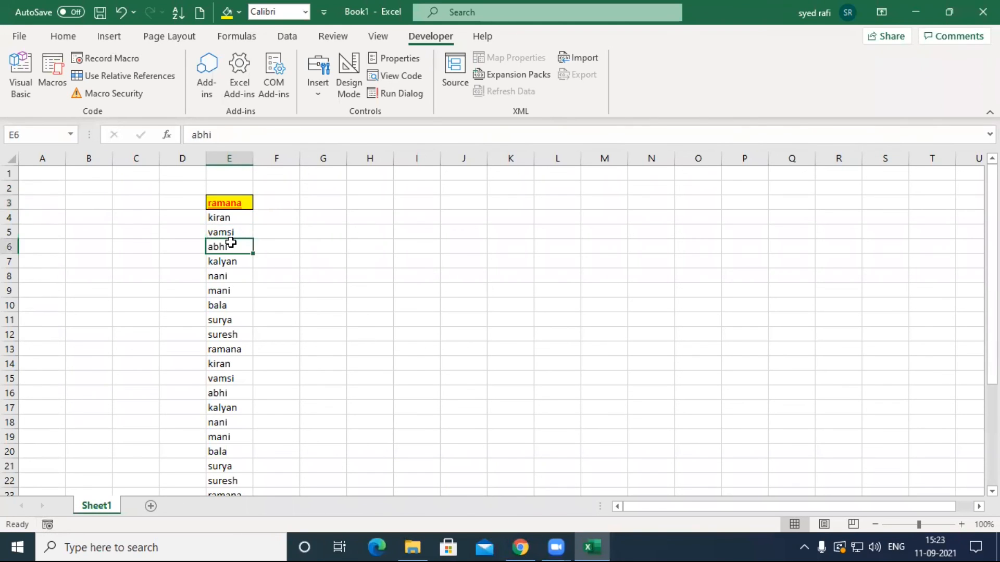
- Apply the recorded formatting macro to the names in E6, E11, E14, E17 and E20
key(ctrl+q)
ctrl+click(231, 321)
key(ctrl+q)
click(236, 364)
key(ctrl+q)
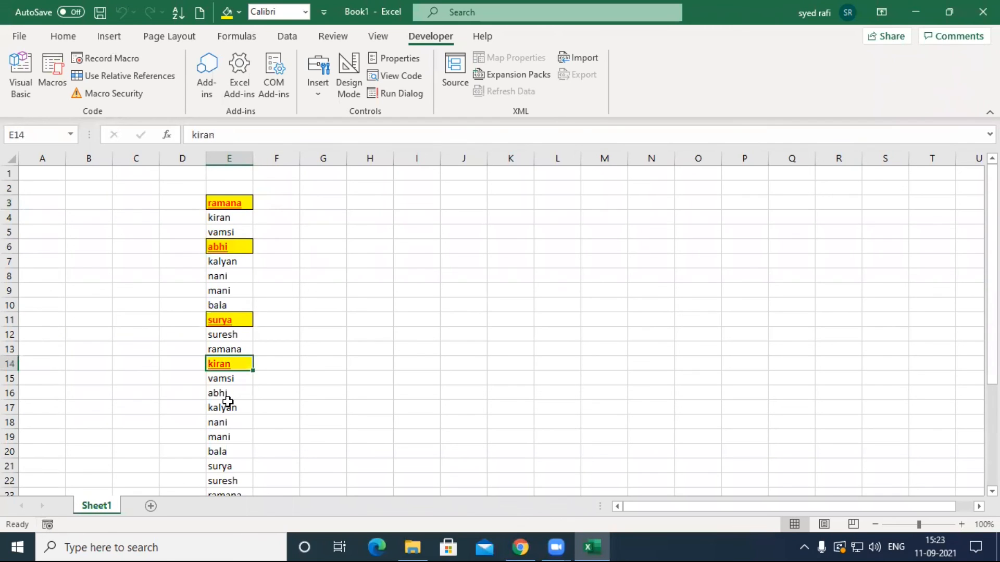
click(228, 408)
key(ctrl+q)
click(216, 456)
key(ctrl+q)
- Apply the recorded formatting macro to the names in E23, E28 and E30, and select E32
scroll(263, 458, down, 1)
key(Down)
key(Down)
key(Down)
key(ctrl+q)
scroll(273, 462, down, 2)
click(232, 435)
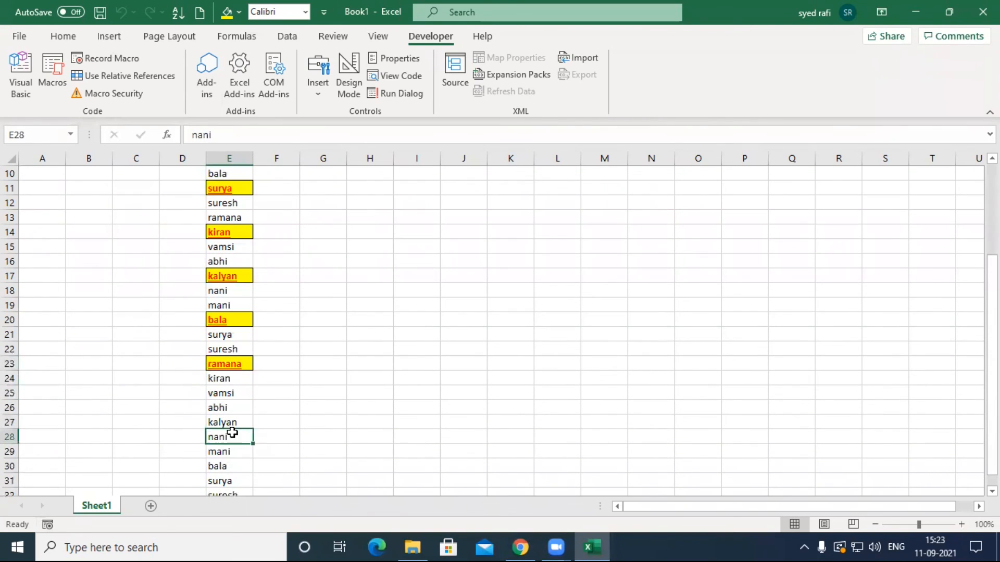
key(ctrl+q)
scroll(261, 432, down, 2)
click(233, 377)
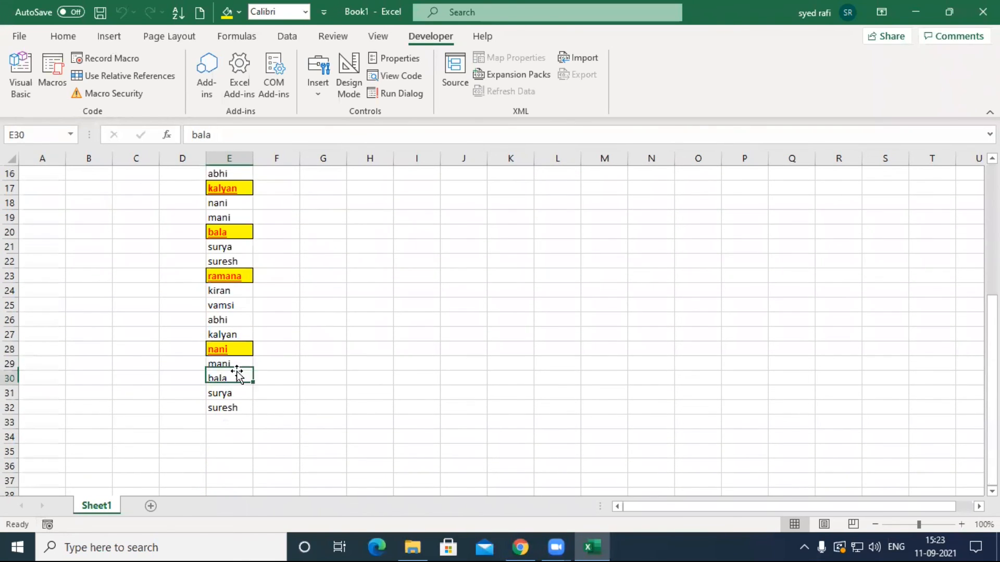
key(ctrl+q)
click(235, 407)
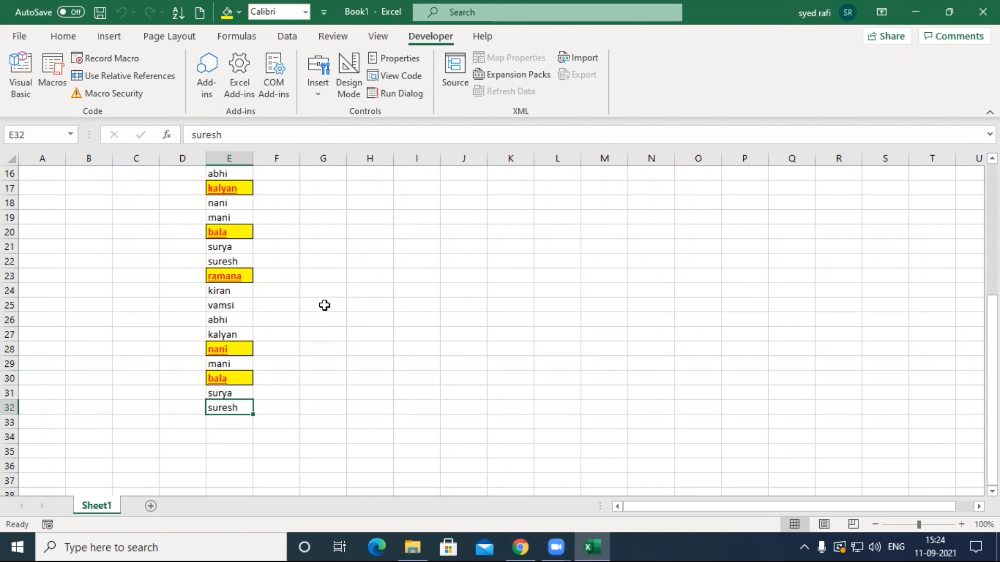
scroll(320, 299, up, 5)
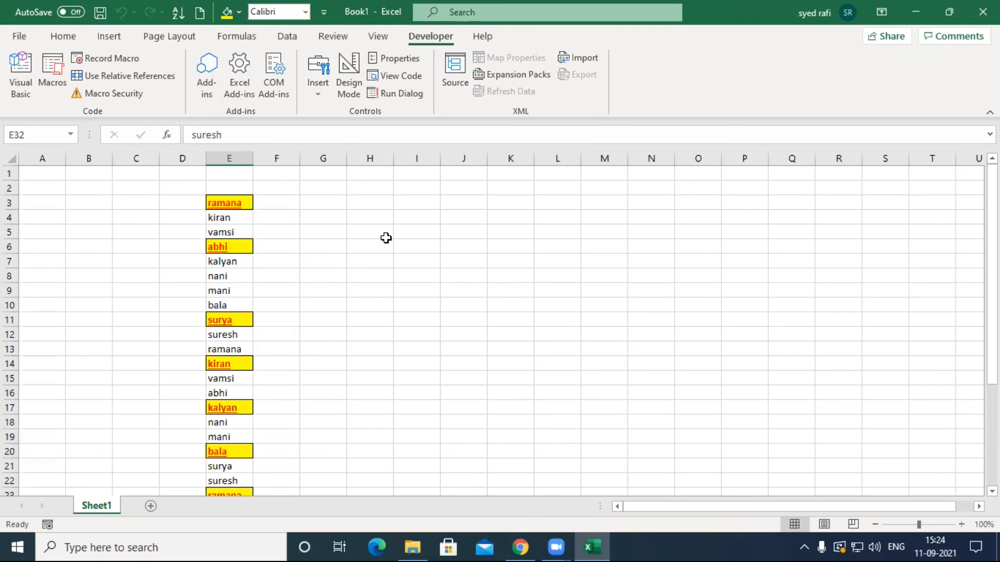
- Add a new worksheet and fill F2:F5 with first names in F2 and F4, keyboard in F3 and laptop in F5
click(151, 506)
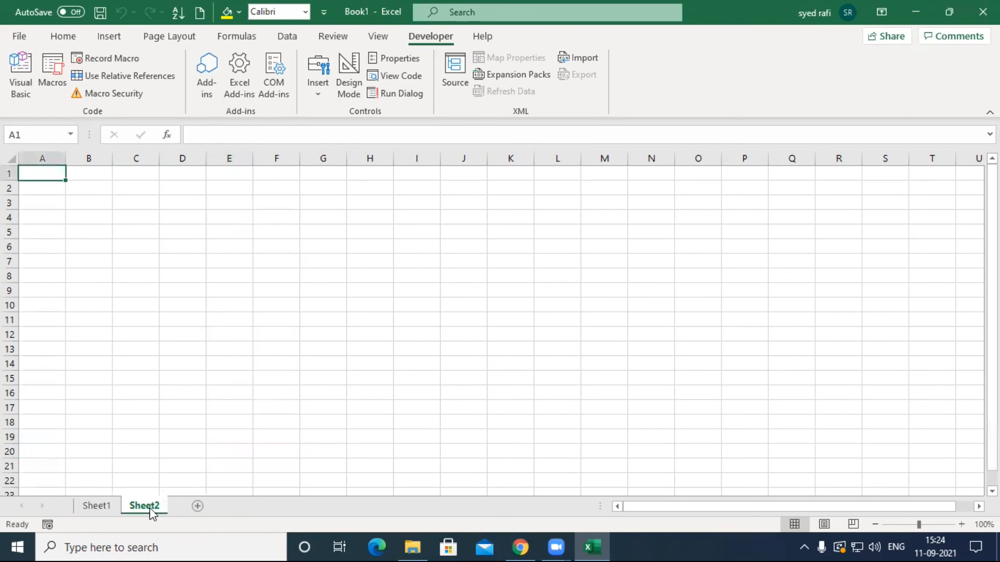
click(269, 192)
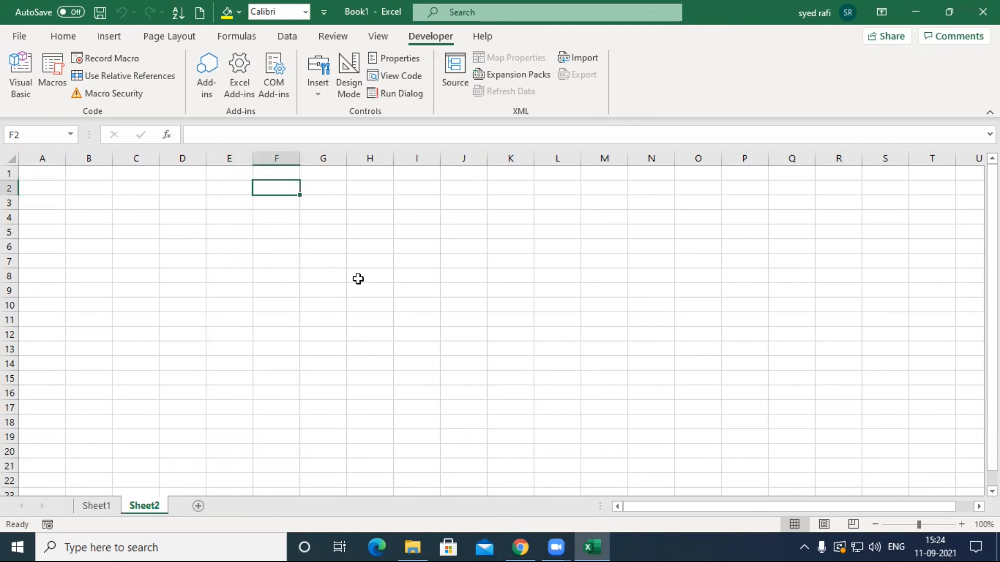
text(ramesh)
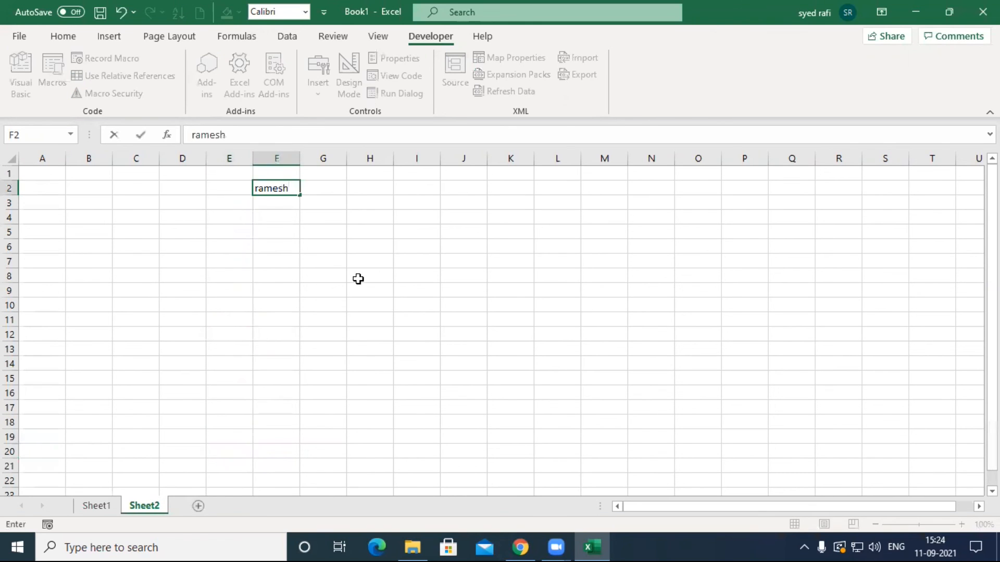
key(Return)
text(keyboard)
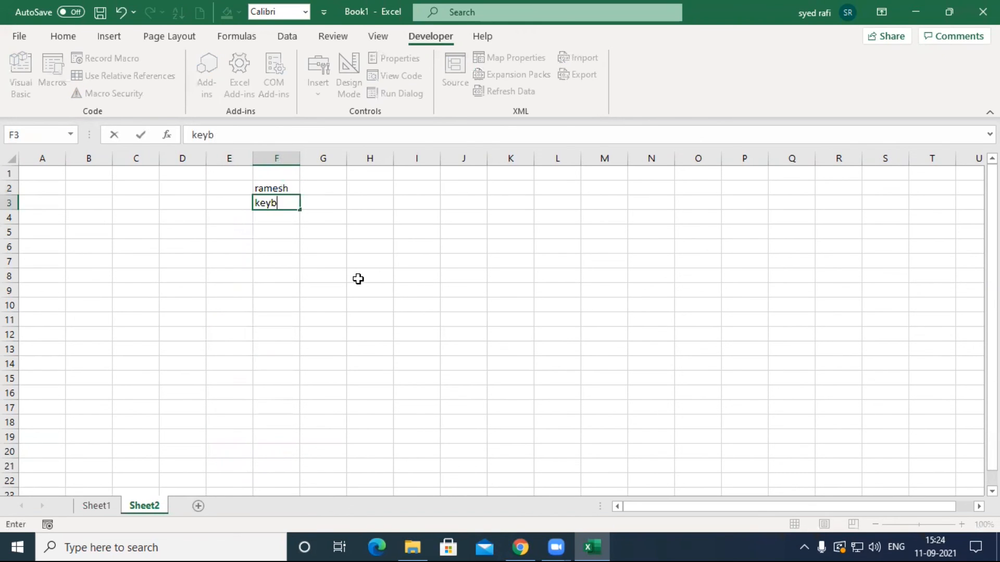
key(Return)
text(raju)
key(Return)
text(laptop)
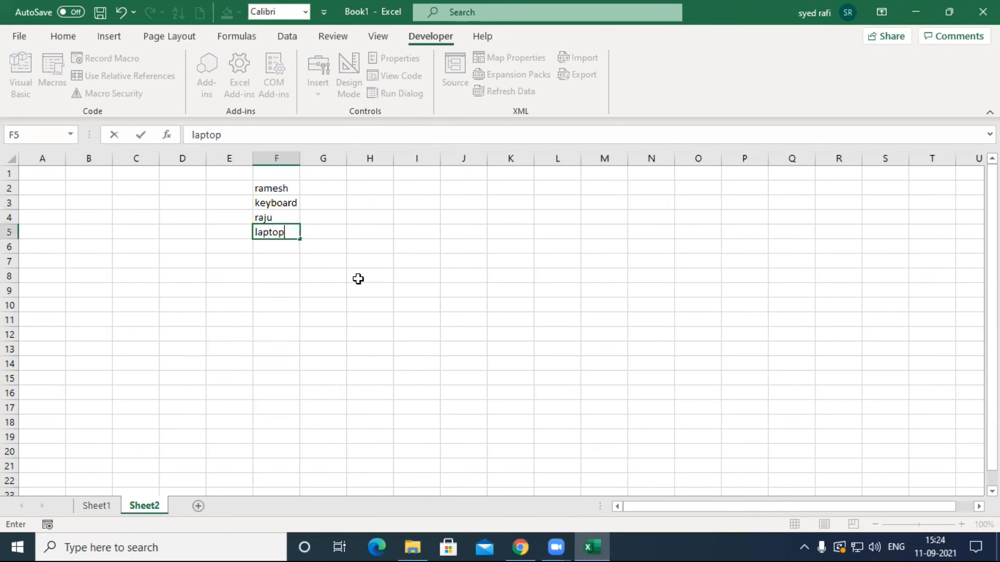
key(Return)
- Continue the list with first names in F6, F8 and F10, cpu in F7 and ups in F9
text(mani)
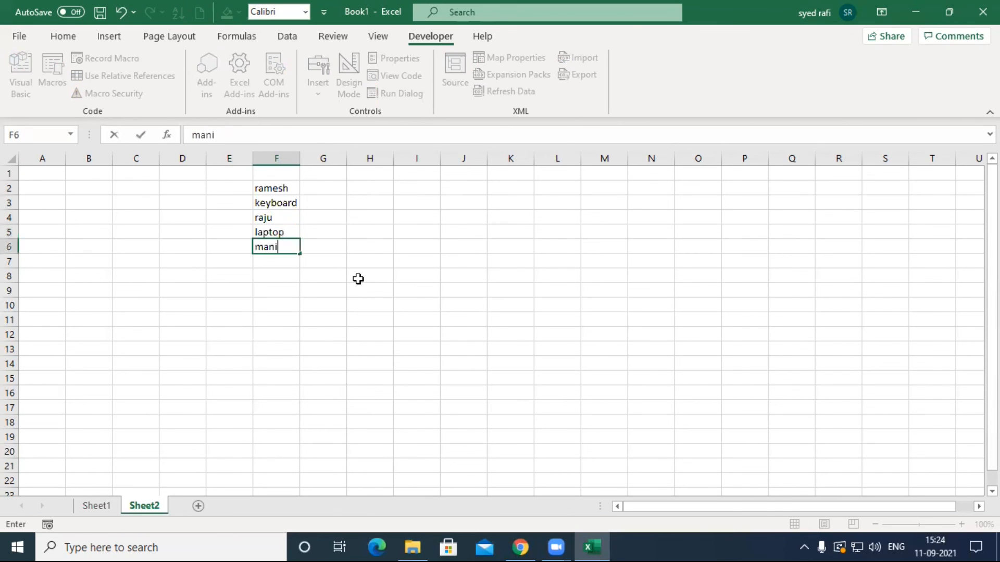
key(Return)
text(cpu)
key(Return)
text(raju)
key(Return)
text(ups)
key(Return)
text(kiran)
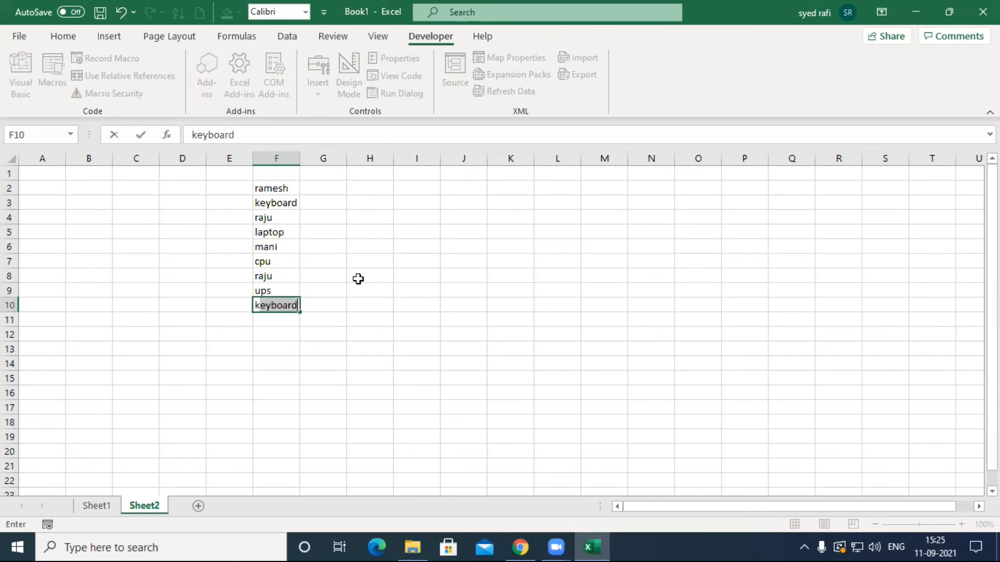
key(Return)
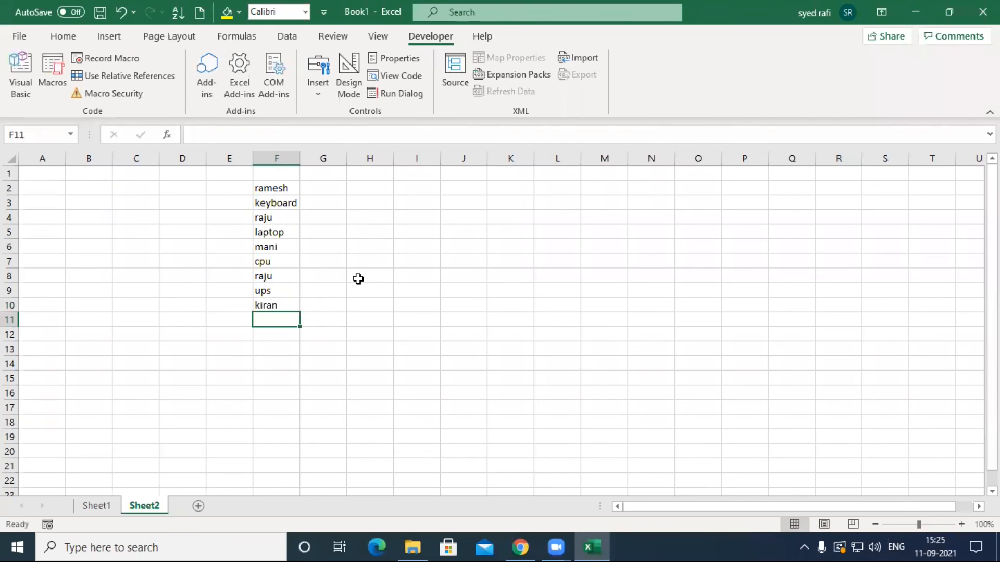
- Enter usb in F11 and select the list F2:F11
text(cpu)
key(BackSpace)
key(BackSpace)
key(BackSpace)
text(r)
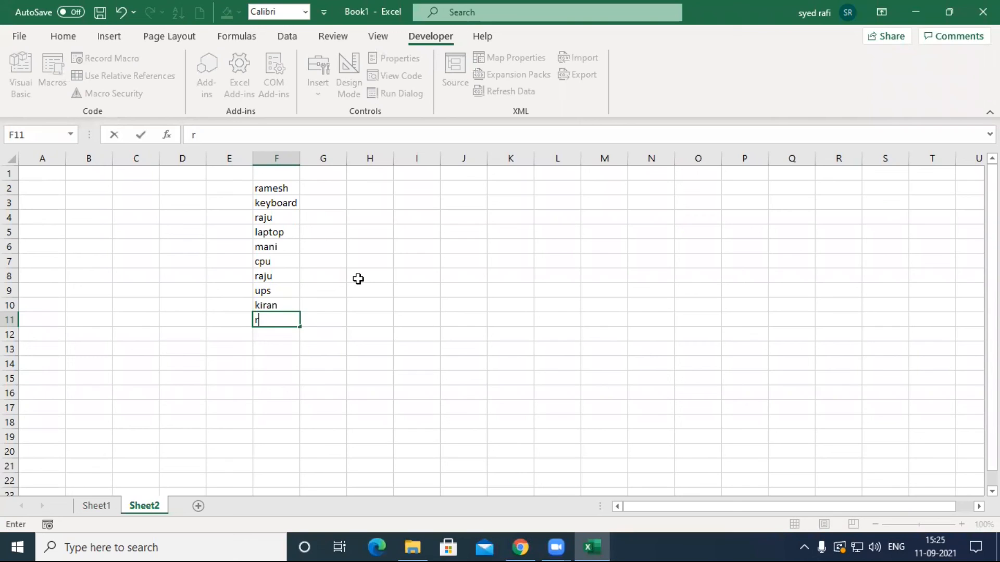
key(BackSpace)
text(usb)
key(Return)
drag(286, 192, 277, 316)
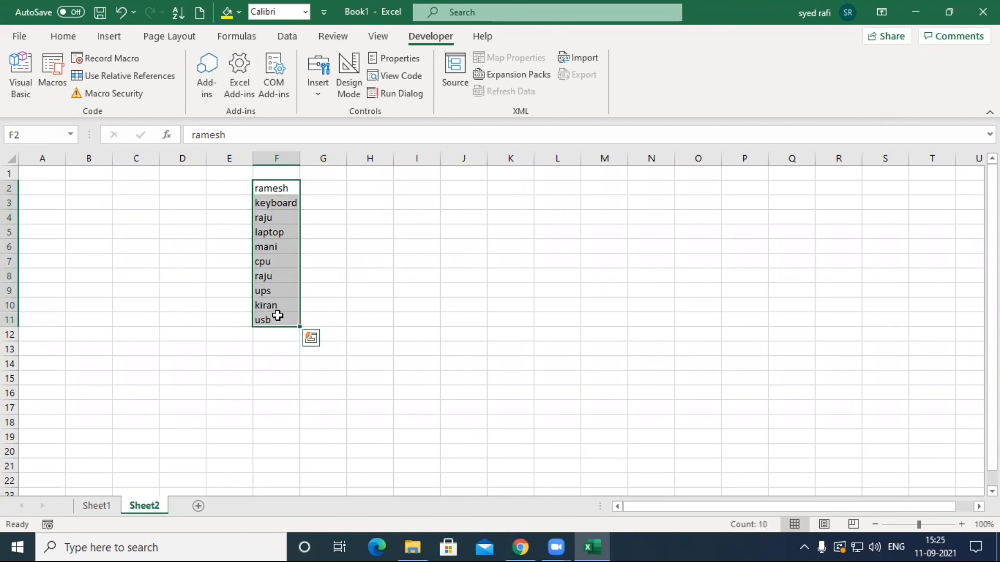
key(ctrl+q)
- Enter the amounts 450 in H2 and 36000 in H4, beside the first two names
click(379, 189)
text(15)
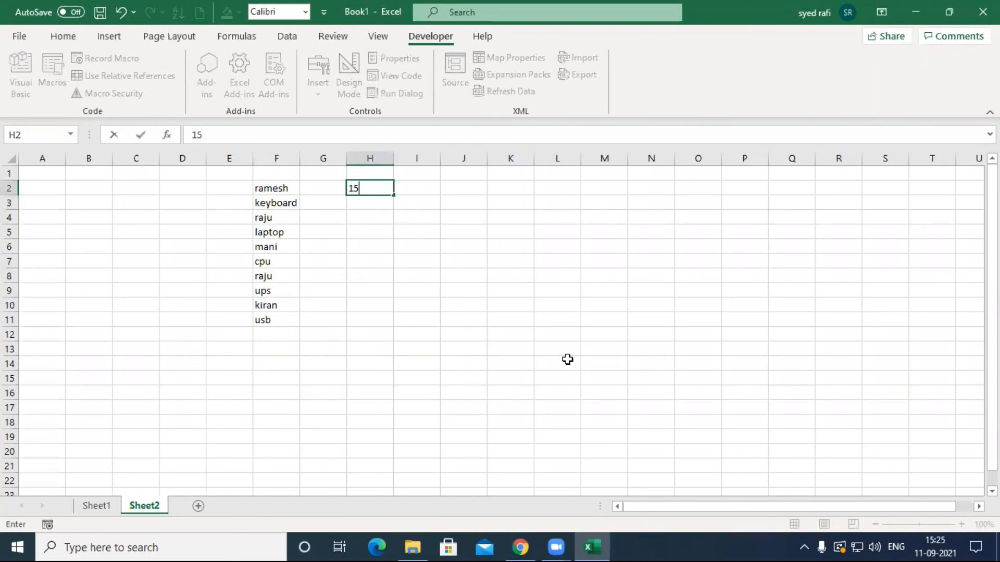
key(BackSpace)
key(BackSpace)
text(450)
key(Return)
key(Return)
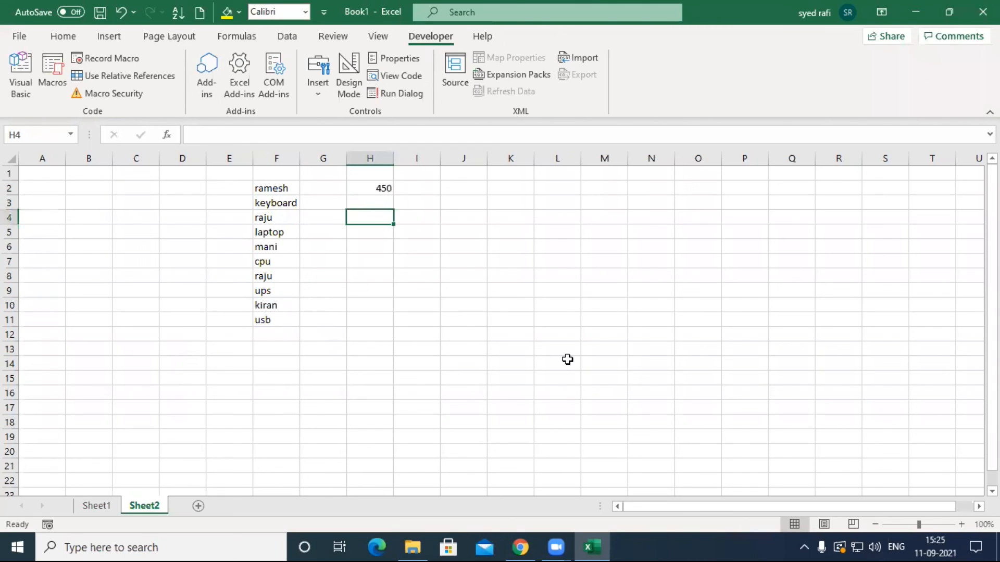
text(36000)
key(Return)
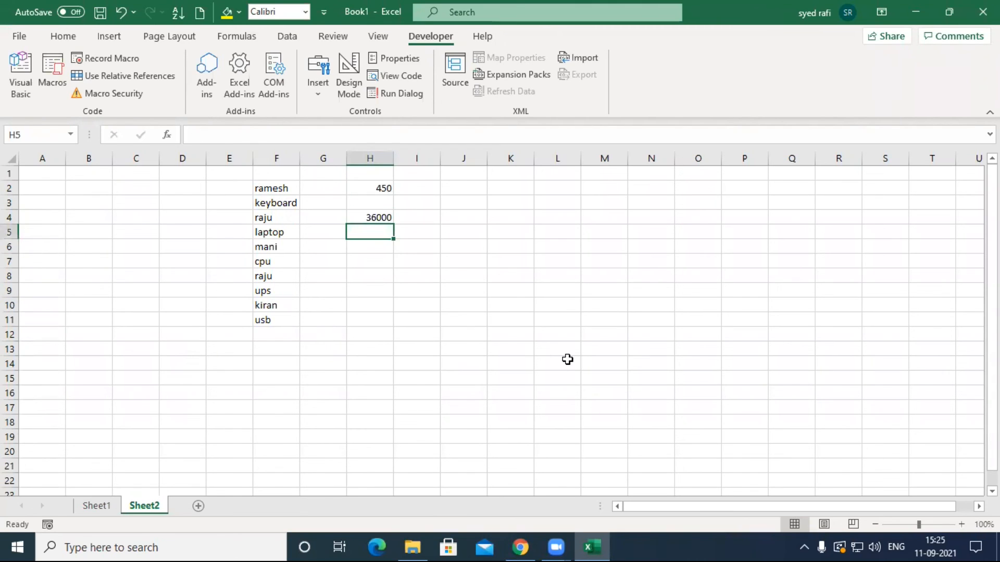
- Enter the amounts 1500 in H6, 1800 in H8 and 4500 in H10
key(Down)
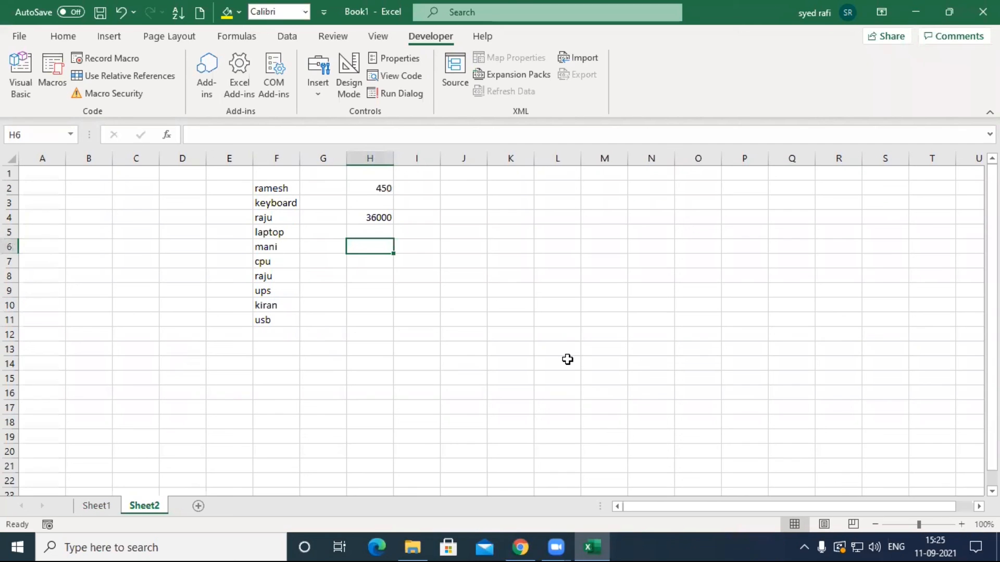
text(1500)
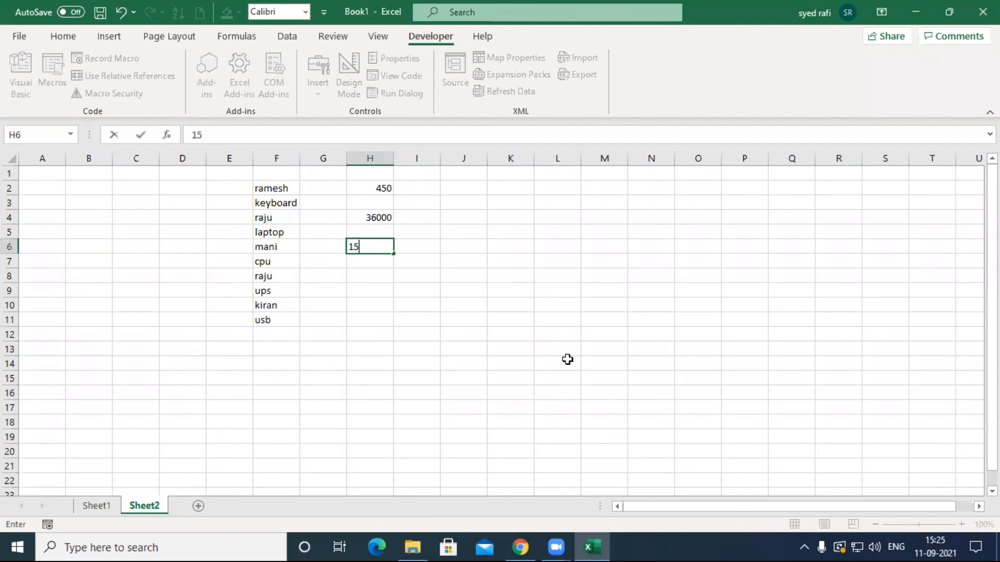
key(Return)
key(Return)
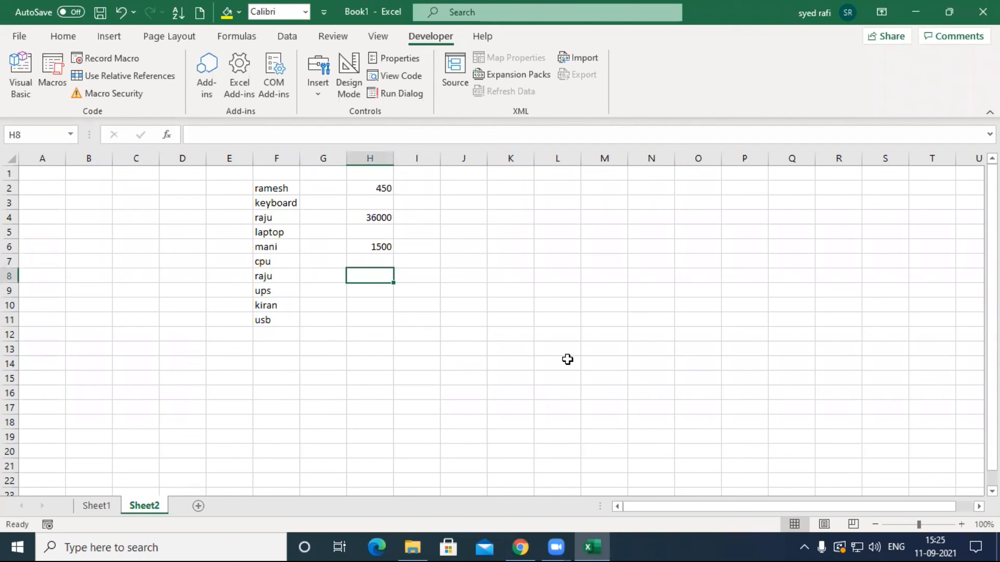
text(1800)
key(Return)
key(Down)
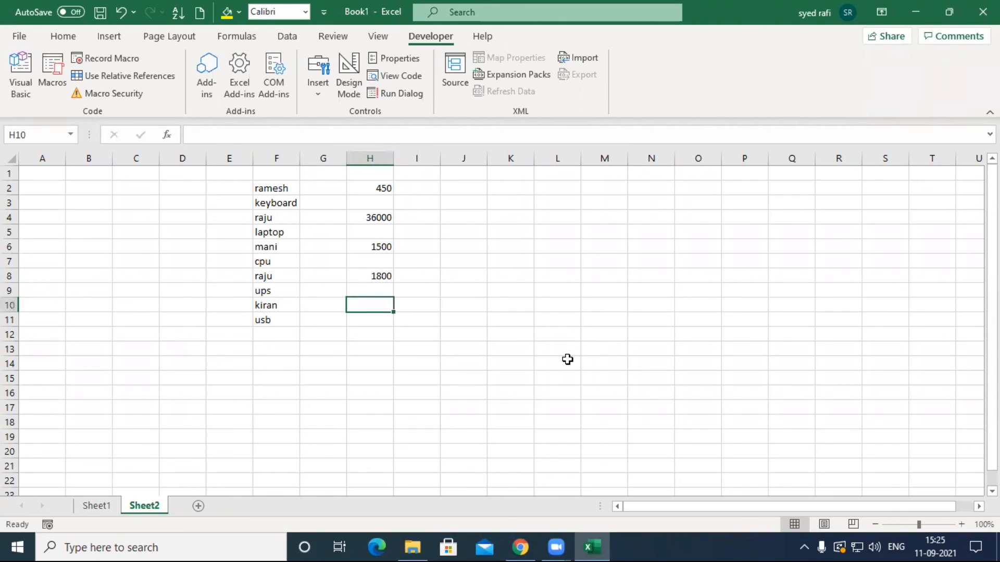
text(2)
key(BackSpace)
text(4500)
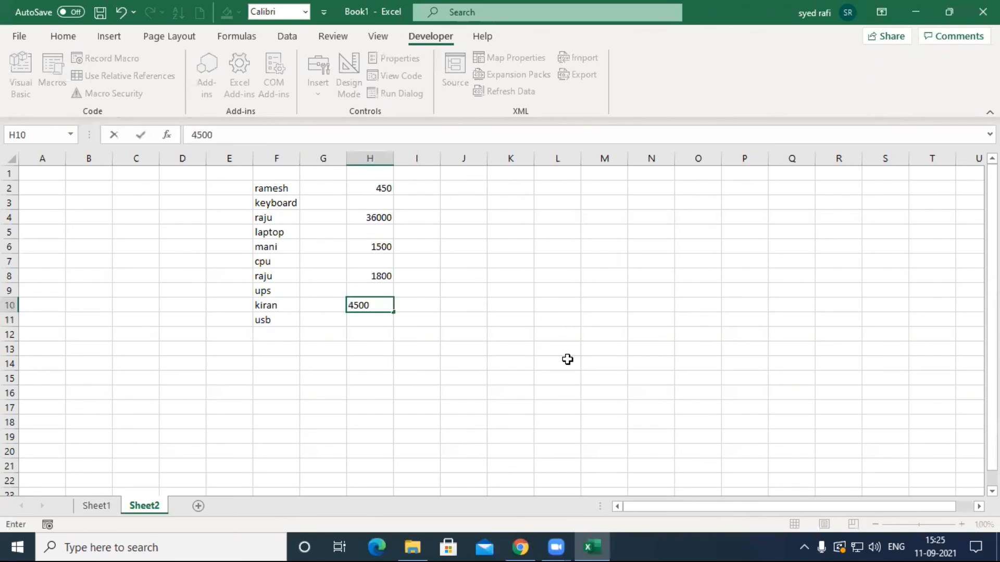
click(389, 377)
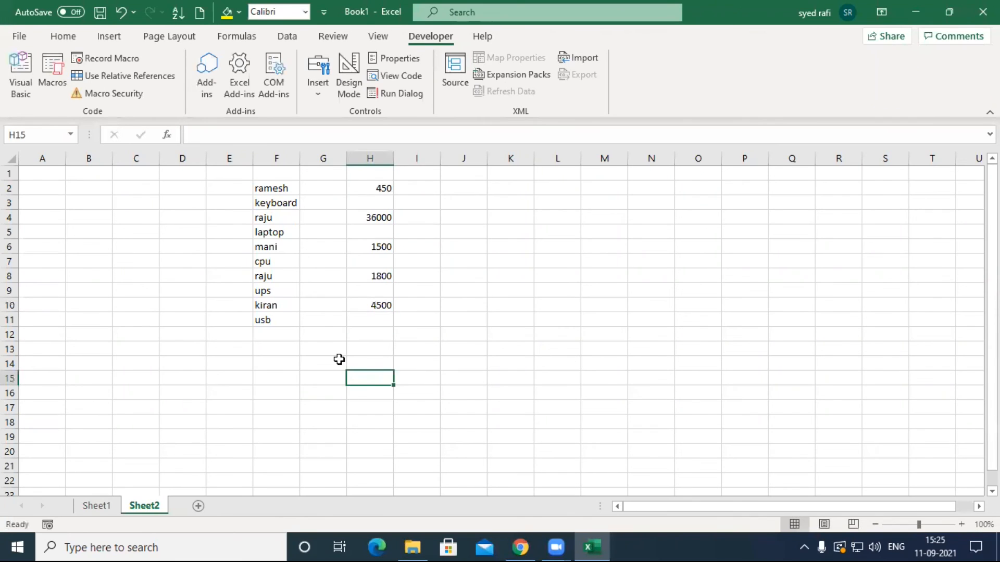
- Copy the block F2:H11, paste it below at F12 and F22, and end copy mode with F3 selected
drag(288, 188, 372, 317)
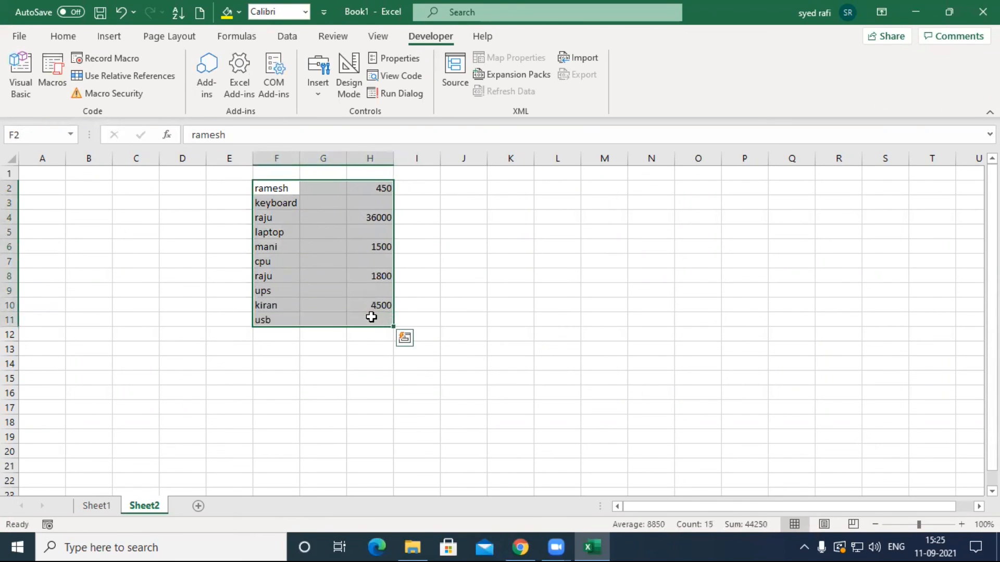
key(ctrl+c)
click(285, 337)
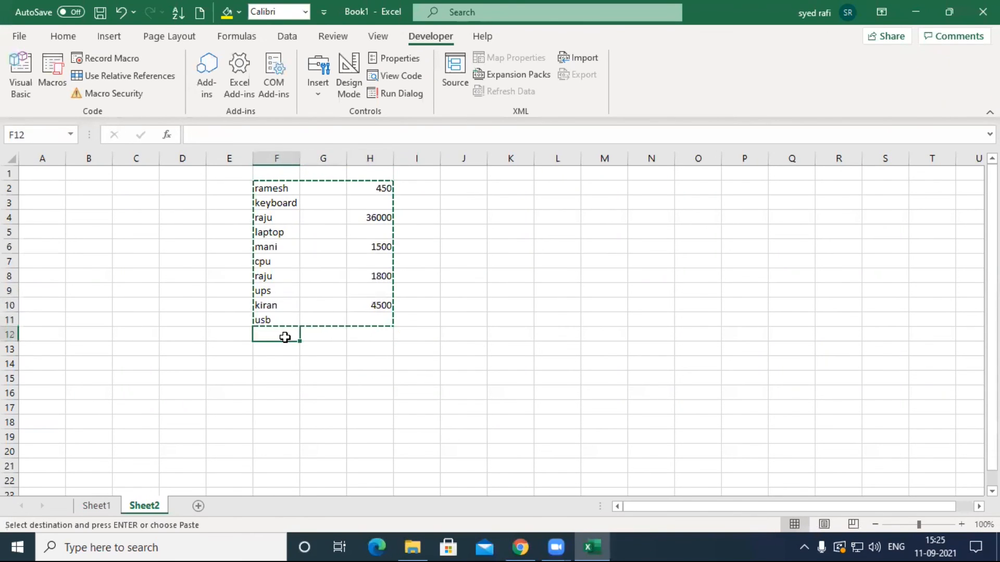
key(ctrl+v)
click(272, 479)
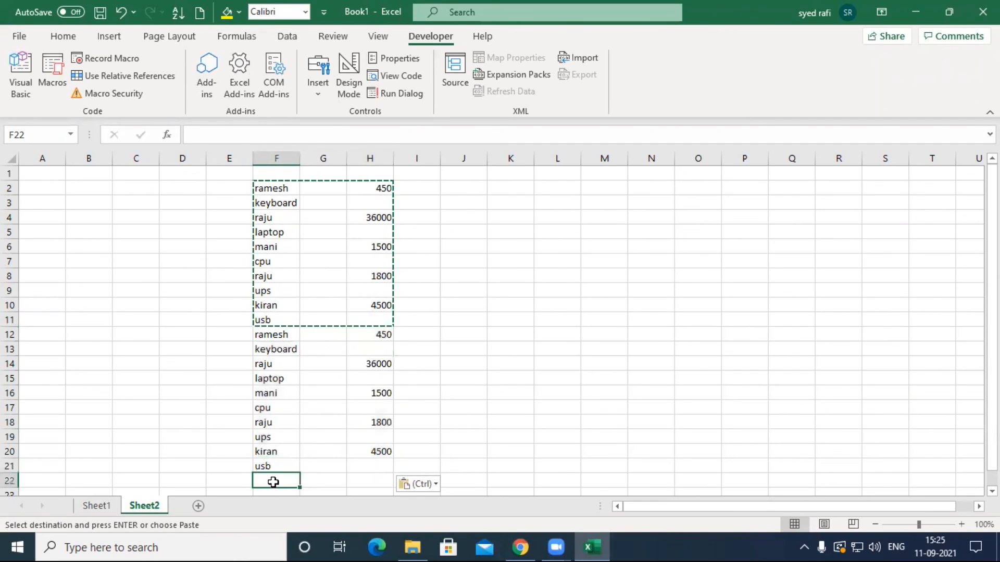
key(ctrl+v)
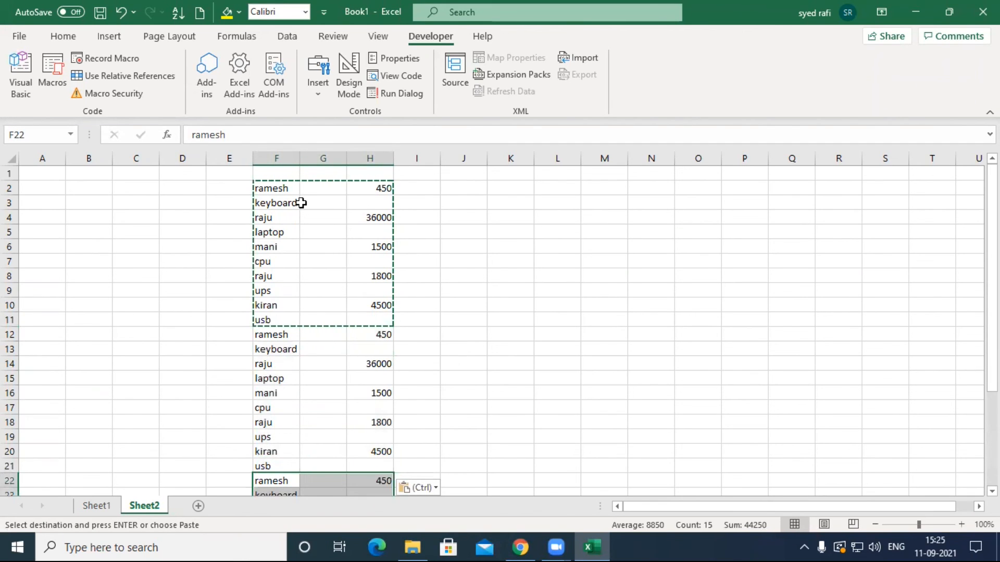
click(282, 205)
key(Escape)
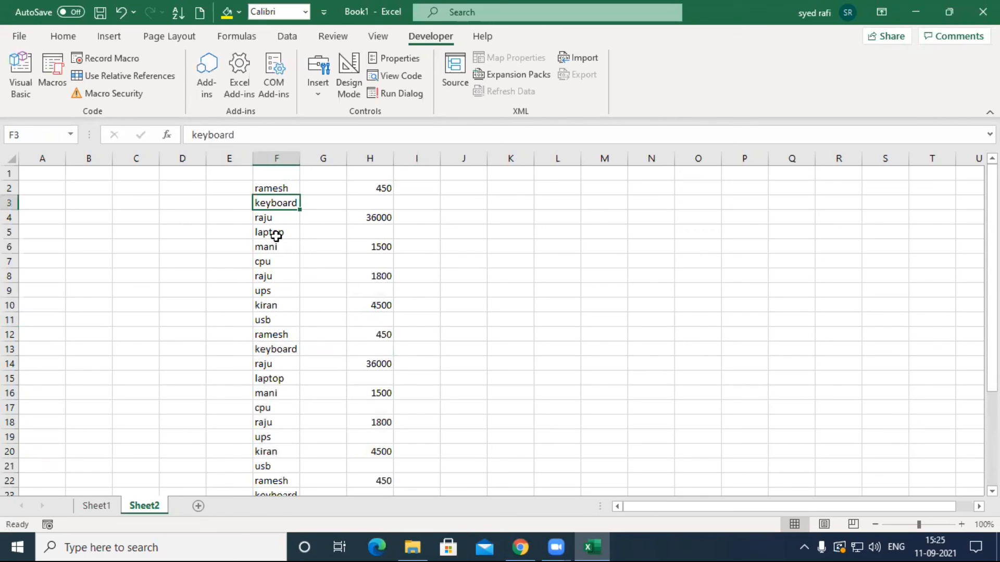
- Try moving keyboard to G2 and laptop to G3 beside their names, deleting each emptied row
drag(279, 196, 322, 193)
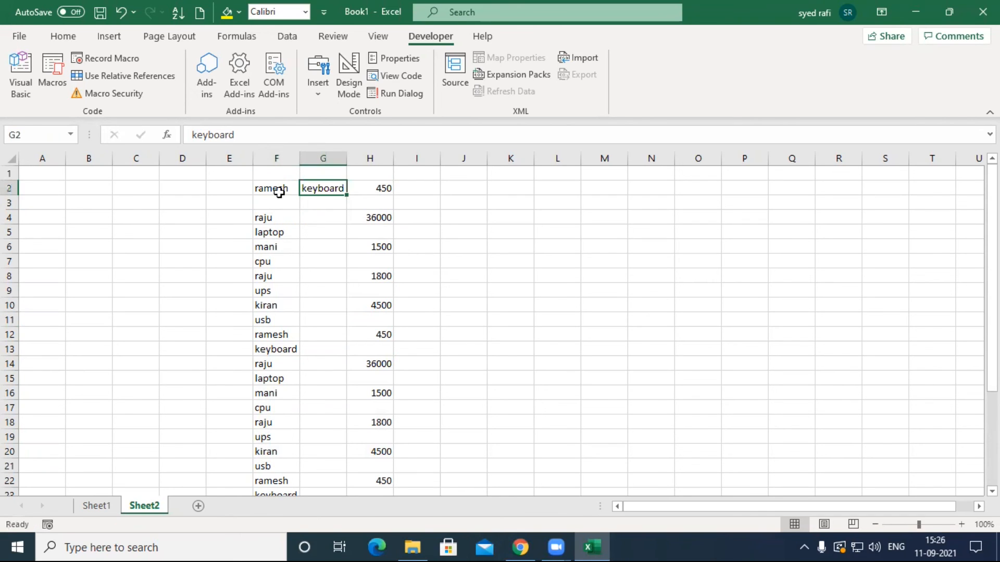
click(9, 203)
key(ctrl+minus)
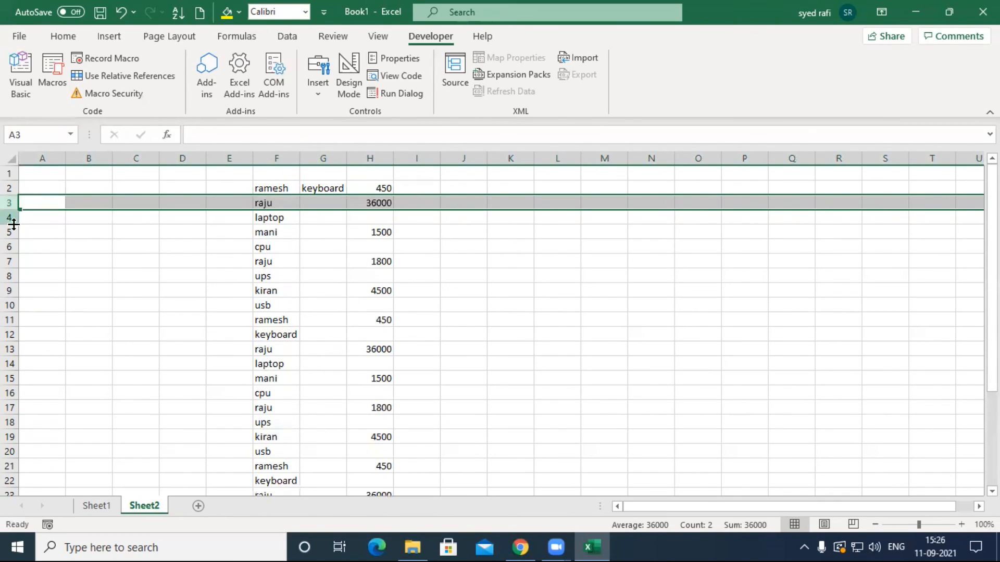
click(293, 218)
drag(298, 216, 325, 206)
click(11, 218)
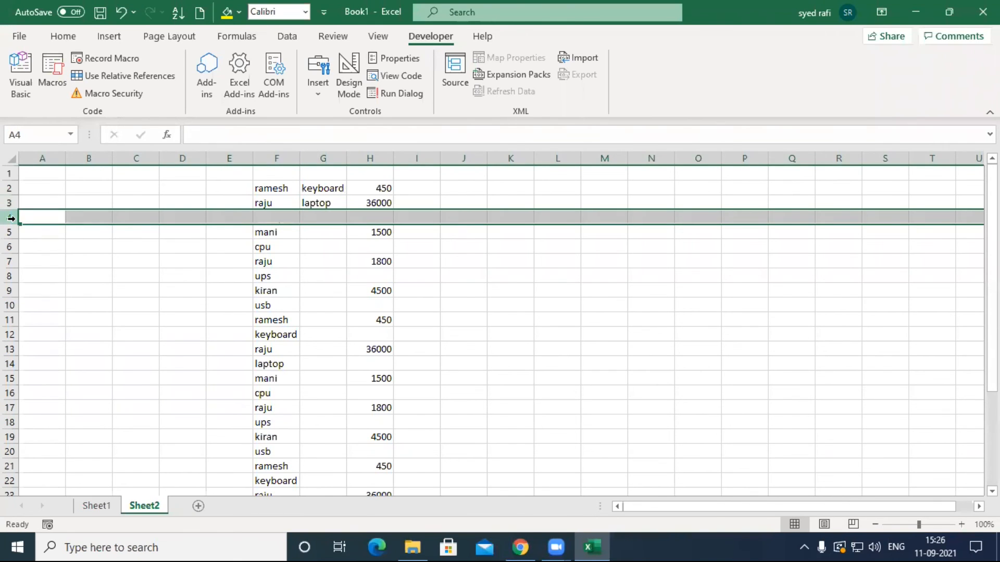
key(ctrl+minus)
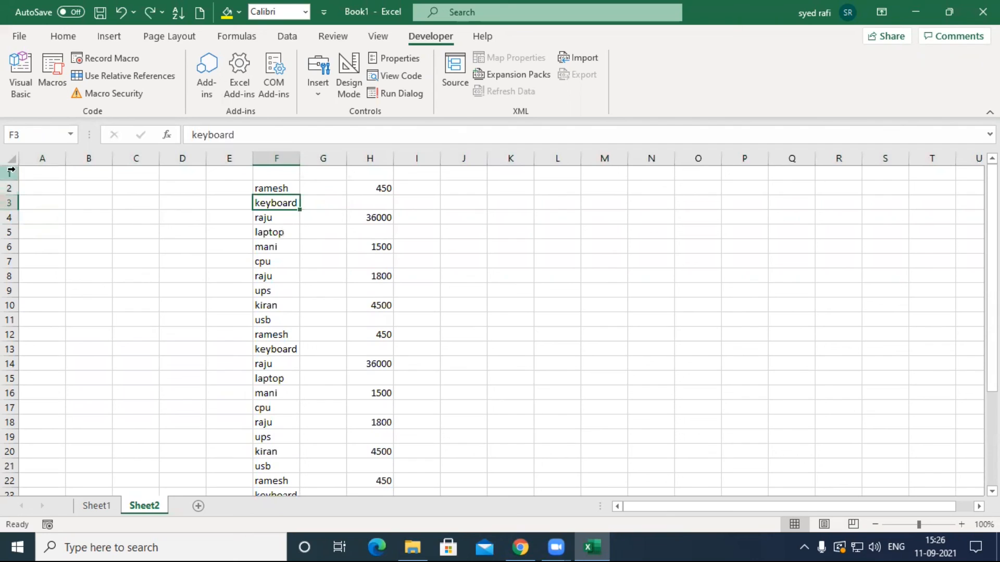
- Start recording a macro from F2 with relative references enabled and q as its shortcut letter
click(209, 184)
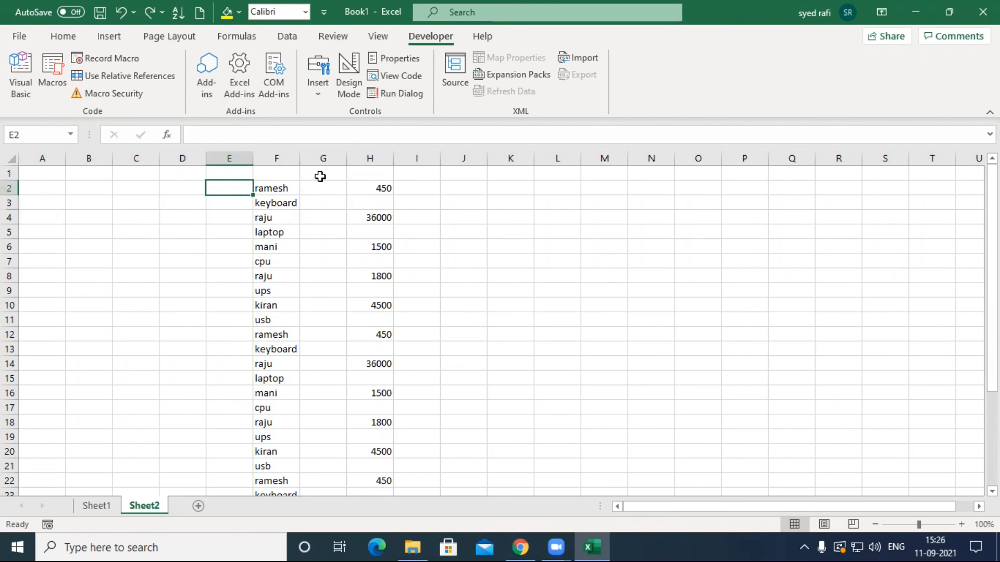
click(278, 190)
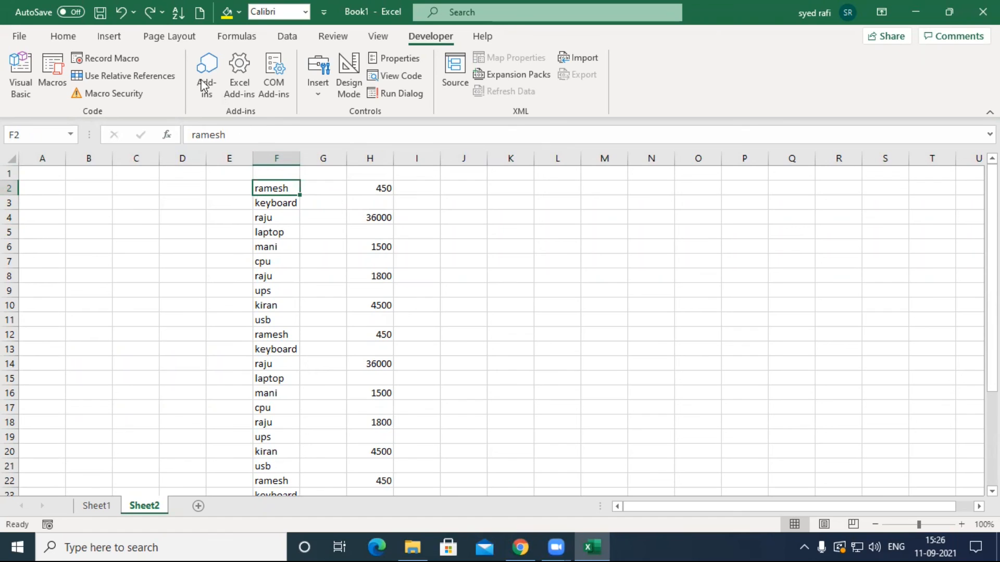
click(132, 76)
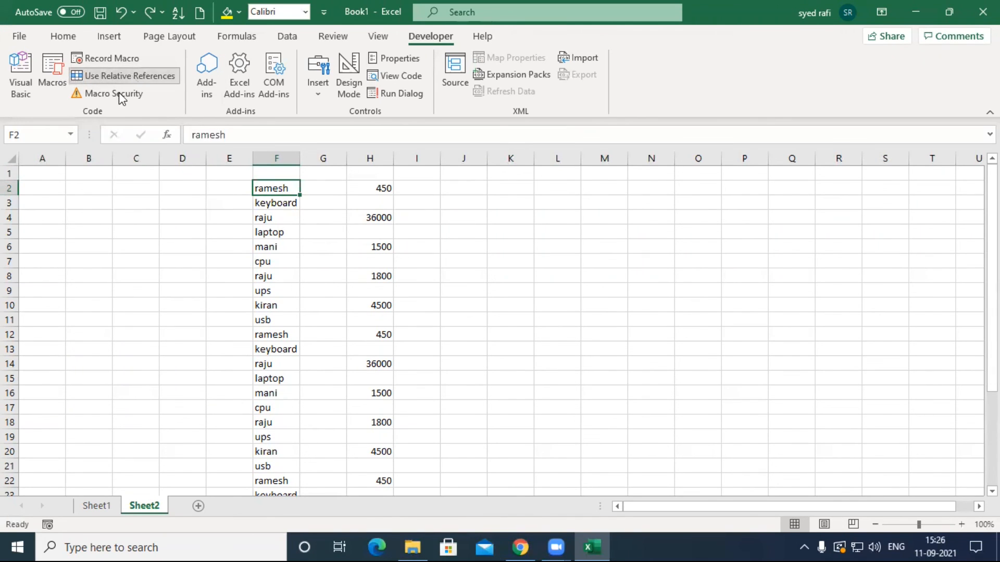
click(127, 59)
click(167, 175)
text(q)
click(265, 294)
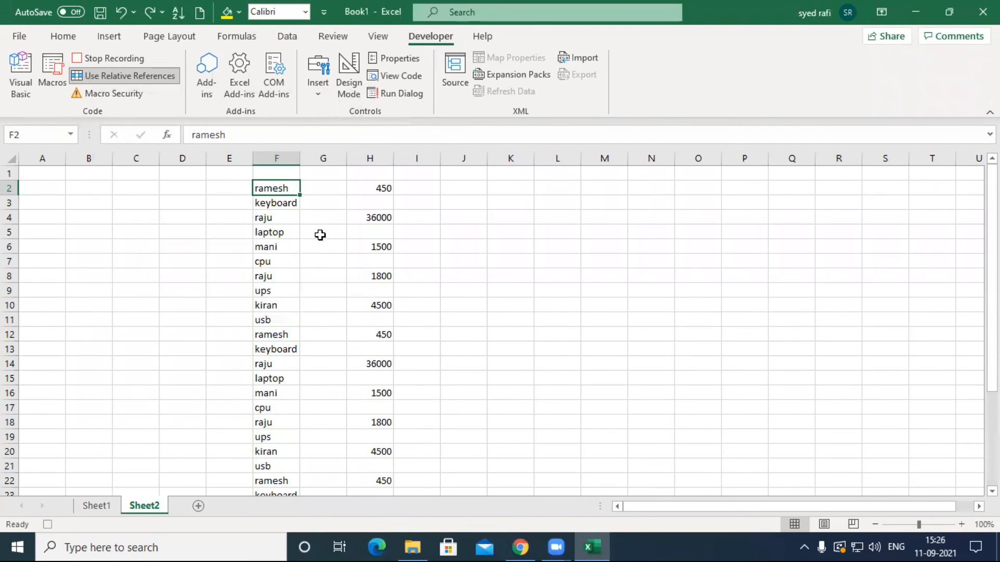
- Record moving keyboard from F3 to G2, deleting the emptied row 3 and selecting F3, and stop the recording
key(Down)
key(ctrl+c)
click(321, 188)
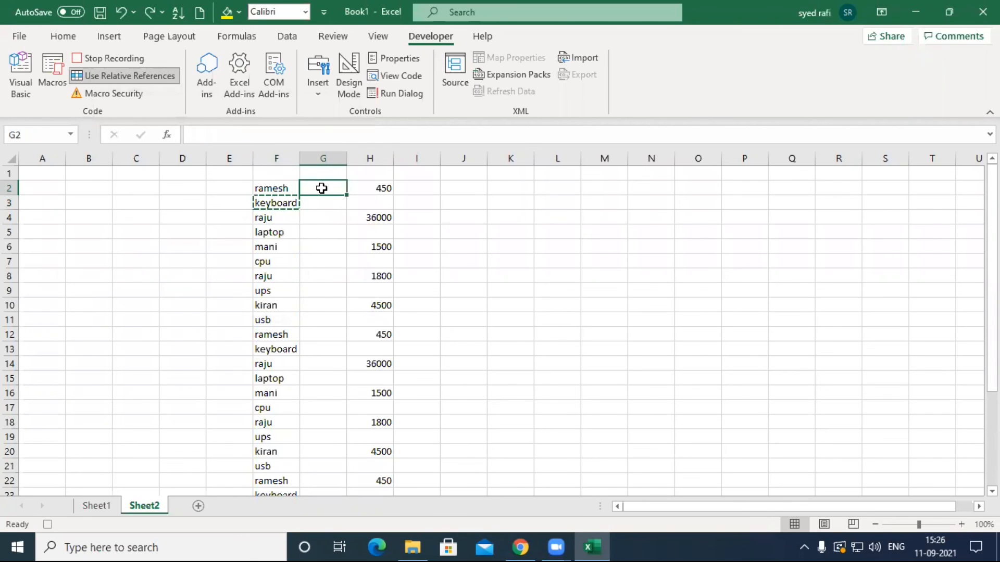
key(ctrl+v)
click(11, 203)
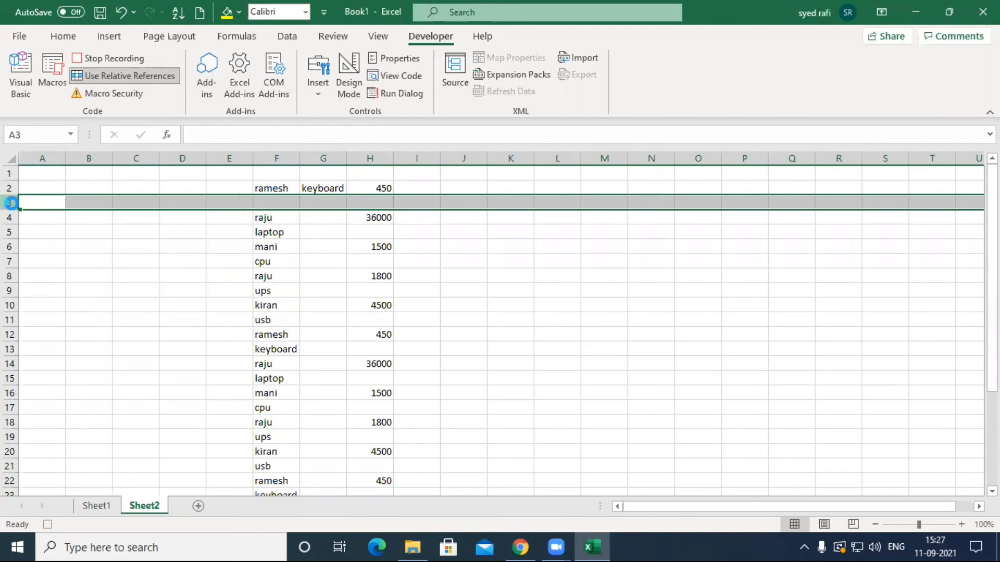
key(ctrl+minus)
click(276, 204)
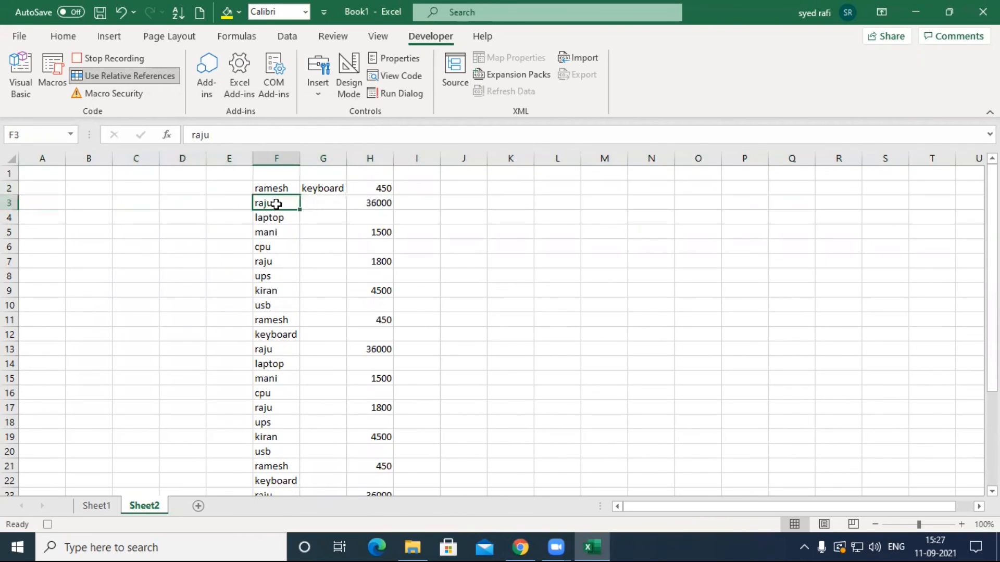
click(125, 59)
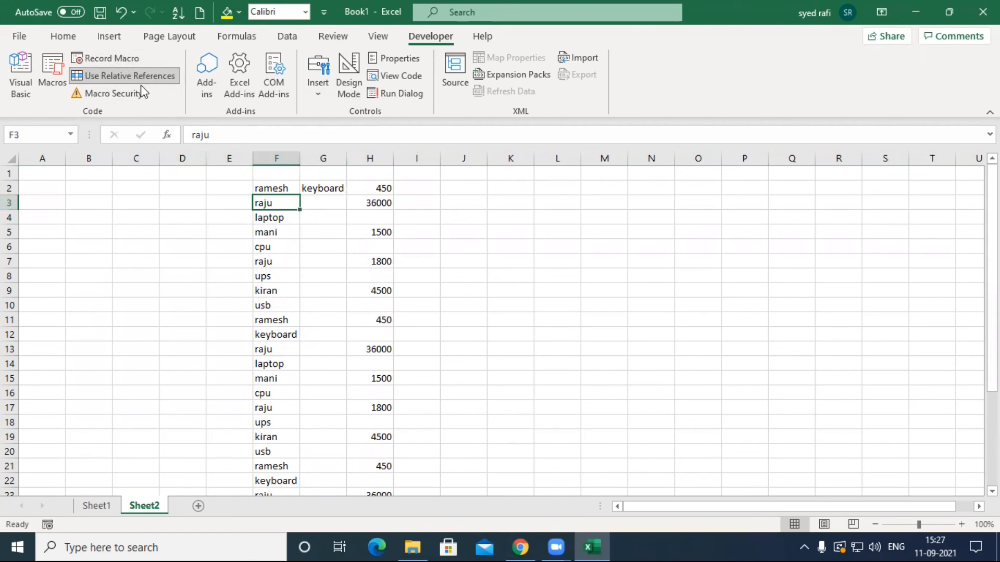
- Run the recorded macro repeatedly from F3 downward until every remaining item is beside its name in column G
click(48, 71)
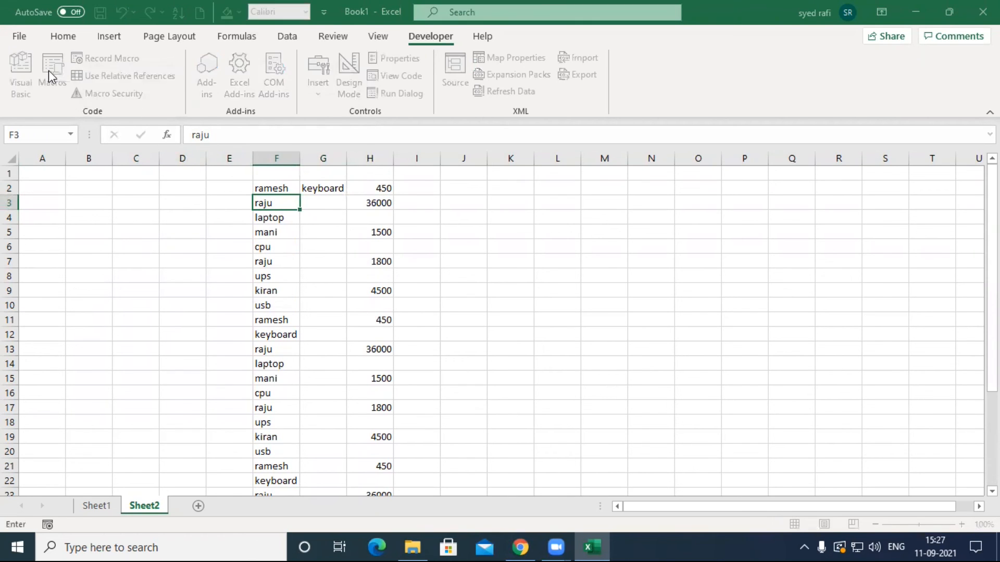
key(Escape)
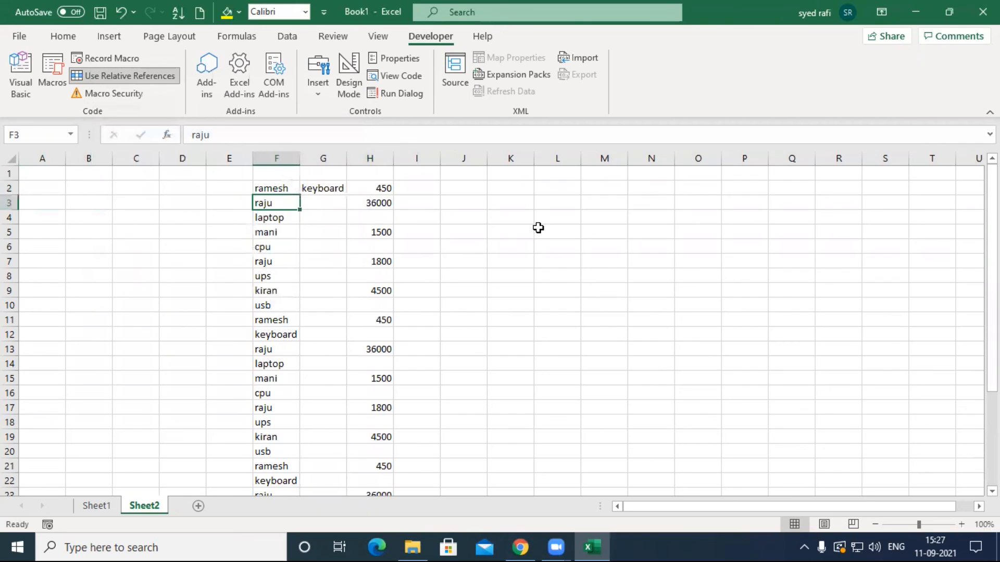
key(ctrl+q)
key(ctrl+q)
key(ctrl+q)
key(ctrl+q)
key(ctrl+q)
key(ctrl+q)
key(ctrl+q)
key(ctrl+q)
key(ctrl+q)
key(ctrl+q)
key(ctrl+q)
key(ctrl+q)
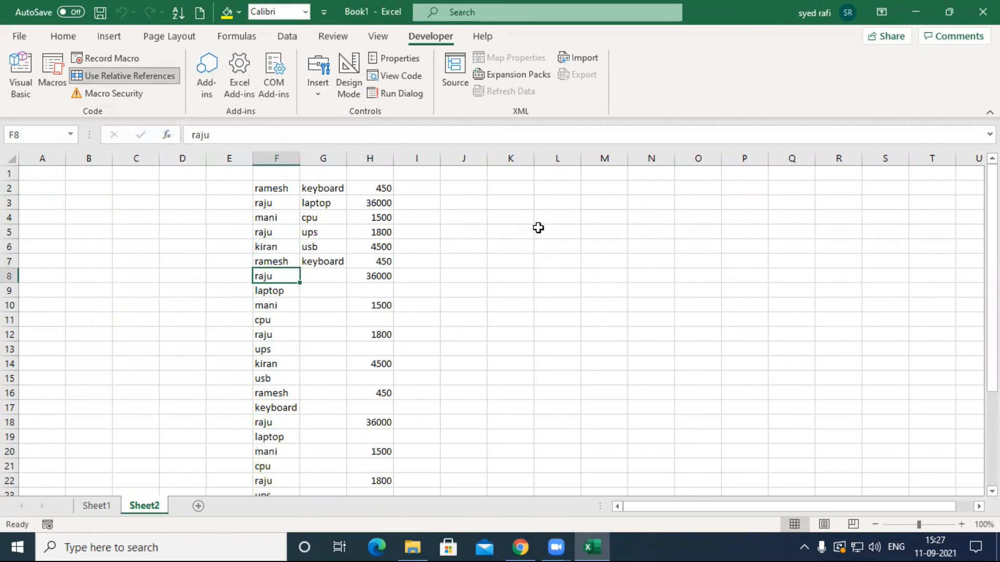
key(ctrl+q)
key(ctrl+q)
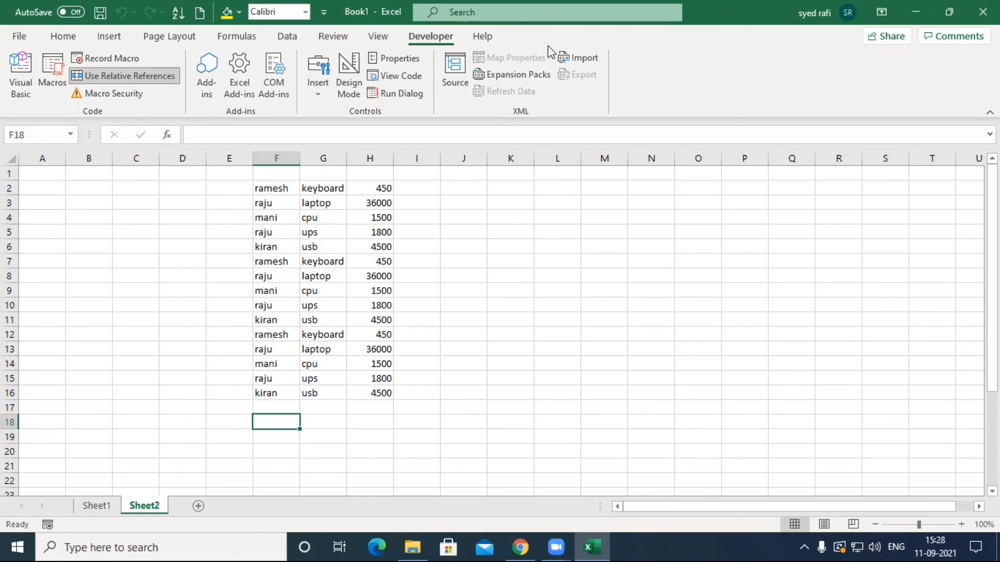
- Create a new blank workbook
key(ctrl+n)
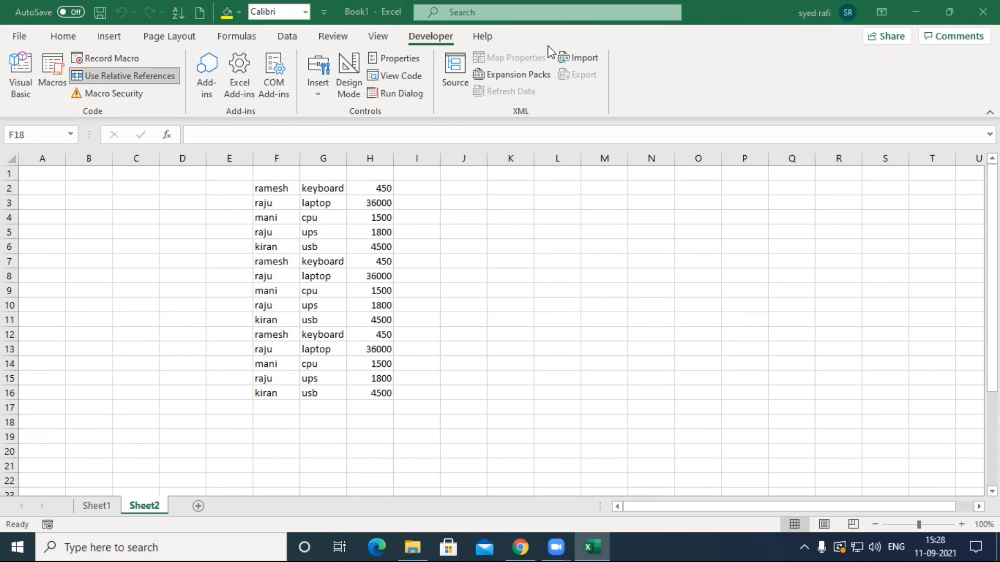